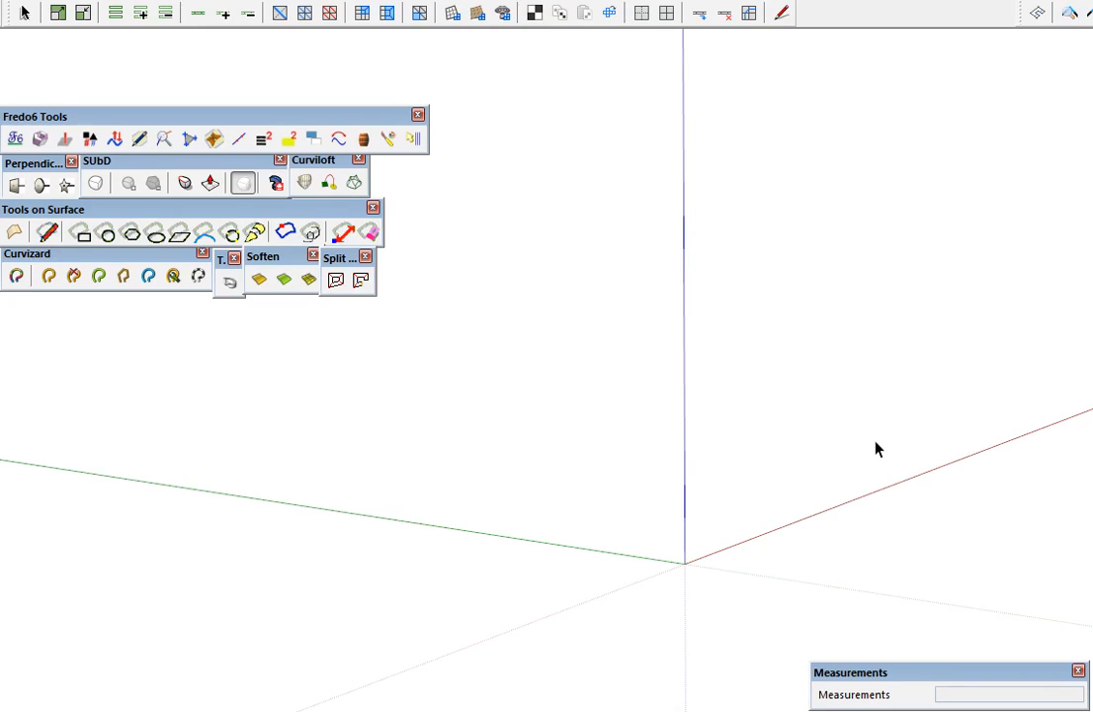
Draw an eight-sided circle on the ground plane centred on the origin, with edges about 1' 11" long
middle_click_drag(937, 490, 752, 500)
key("c")
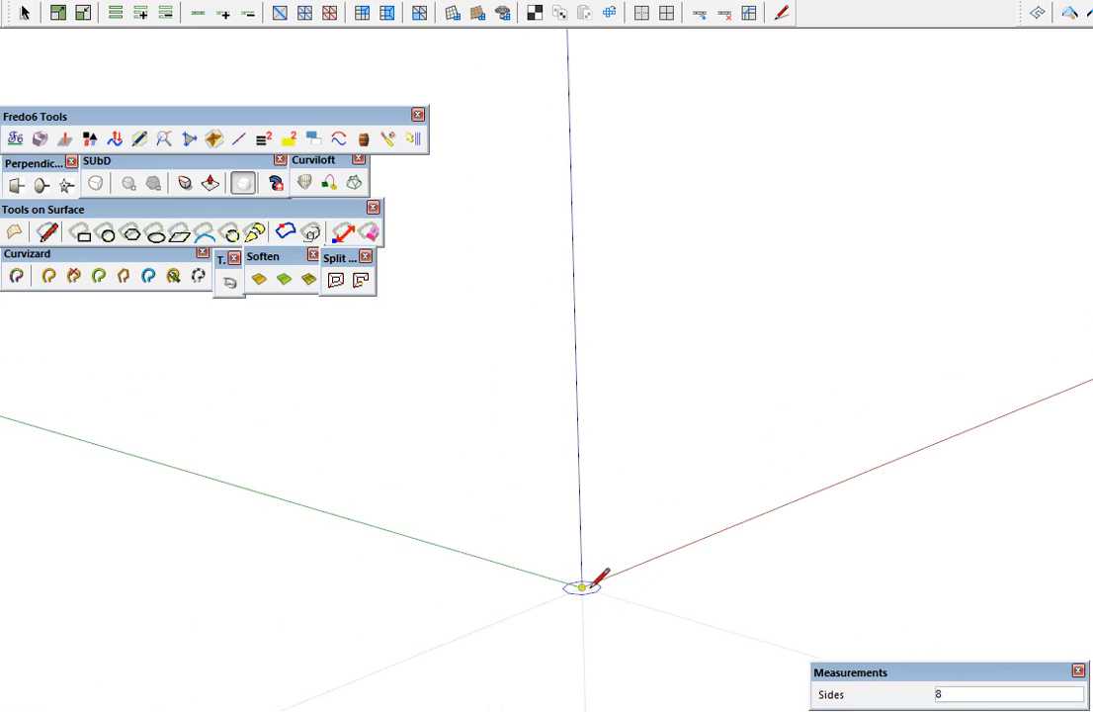
middle_click_drag(600, 575, 388, 472, "shift")
left_click(675, 492)
middle_click_drag(721, 502, 514, 341)
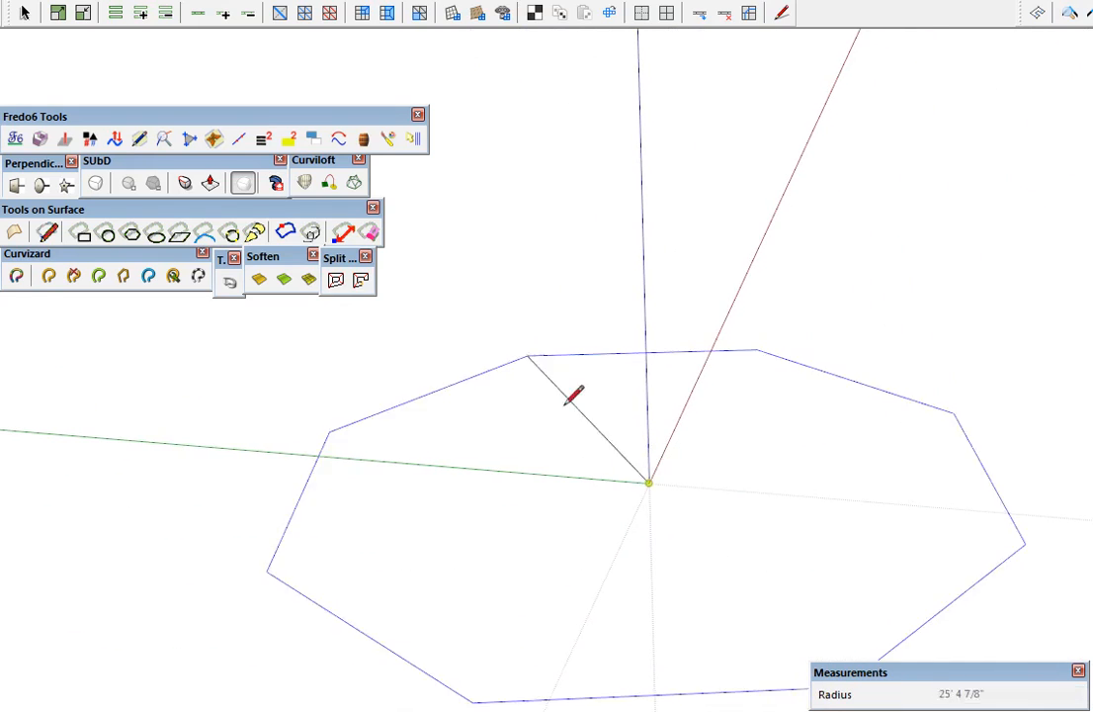
middle_click_drag(676, 469, 612, 265)
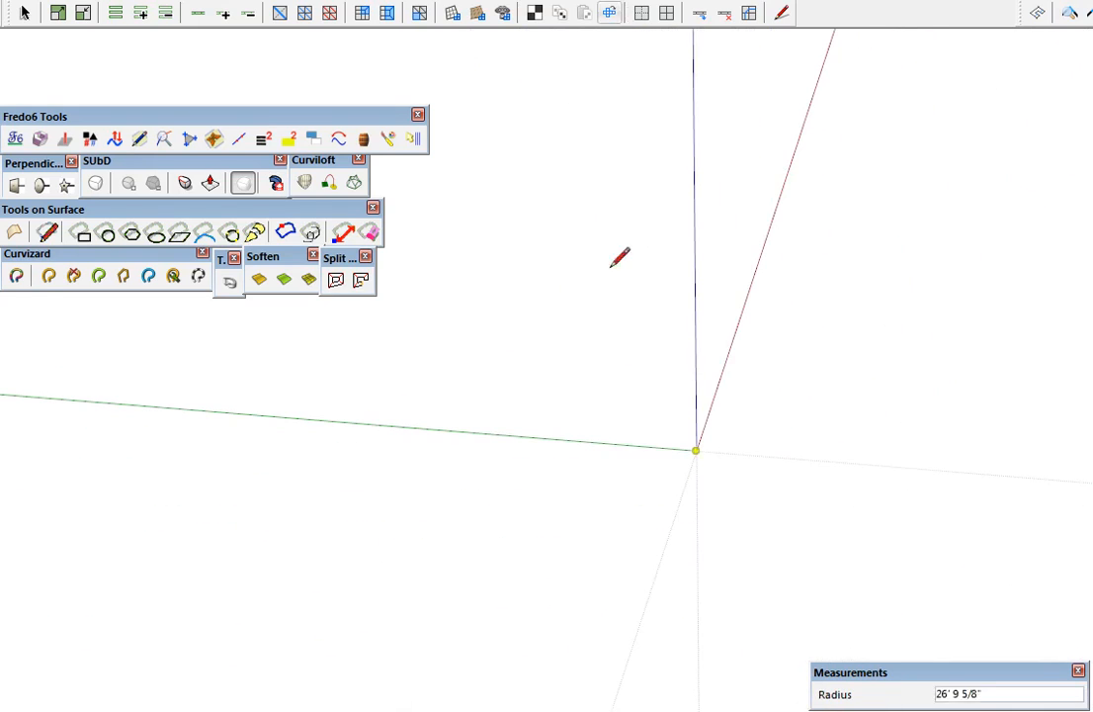
left_click(764, 456)
middle_click_drag(771, 495, 640, 388)
scroll(640, 389, "up", 6)
scroll(693, 485, "down", 4)
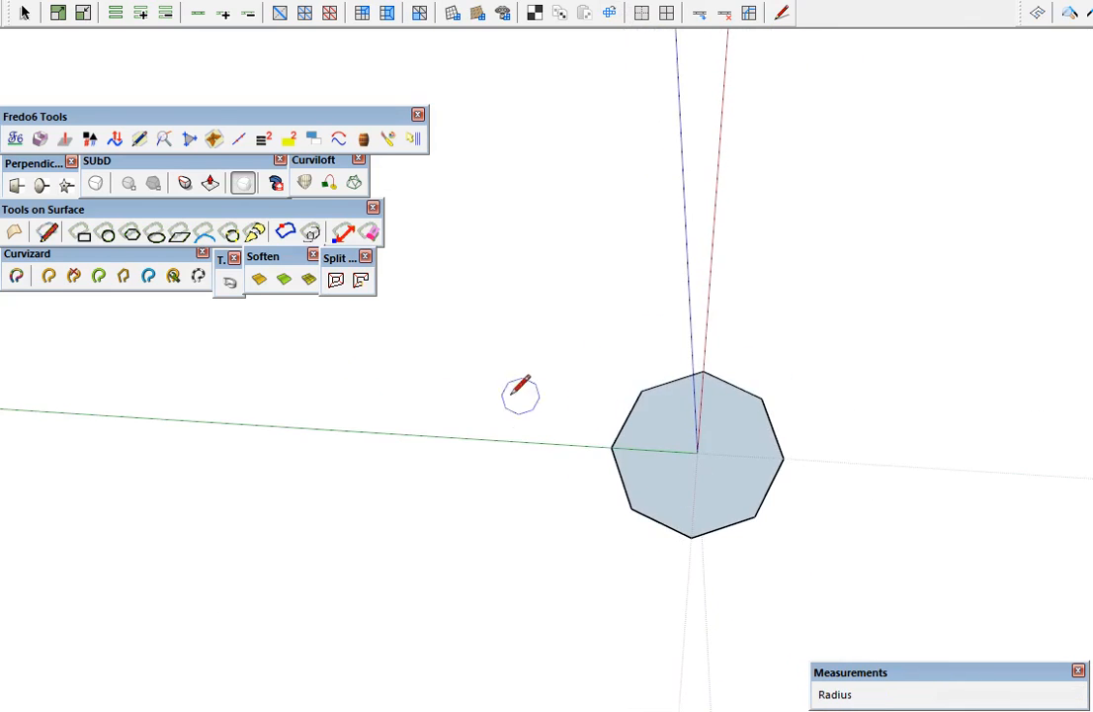
Measure the length of one edge of the octagon
middle_click_drag(808, 519, 600, 494)
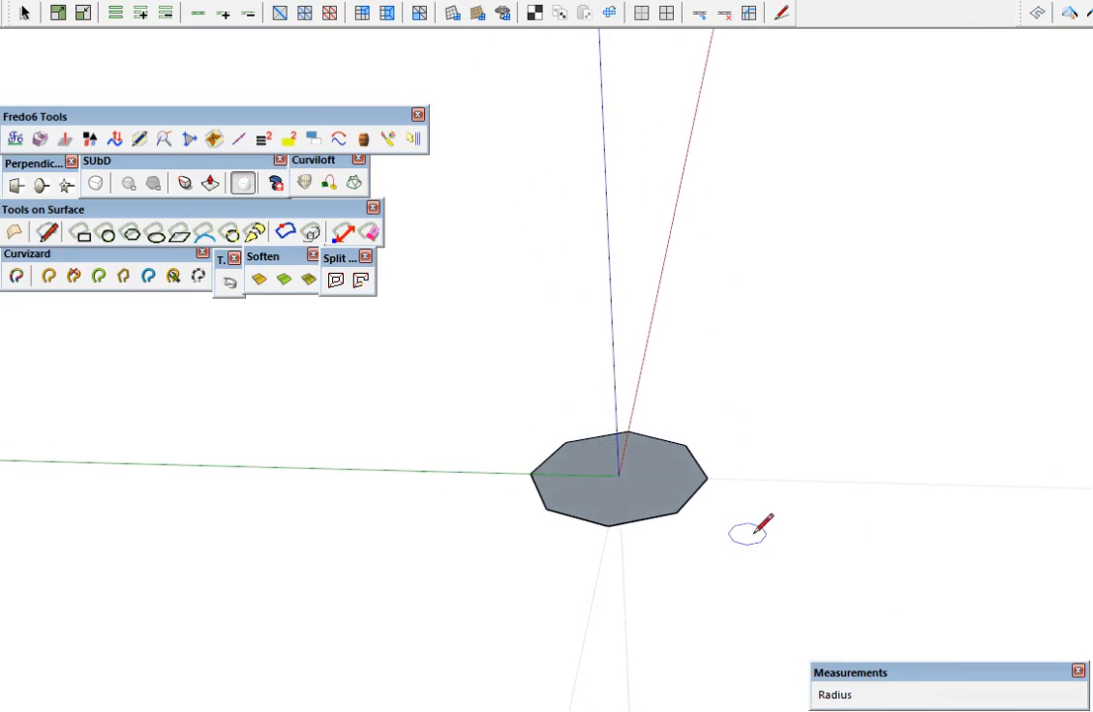
middle_click_drag(669, 477, 663, 578)
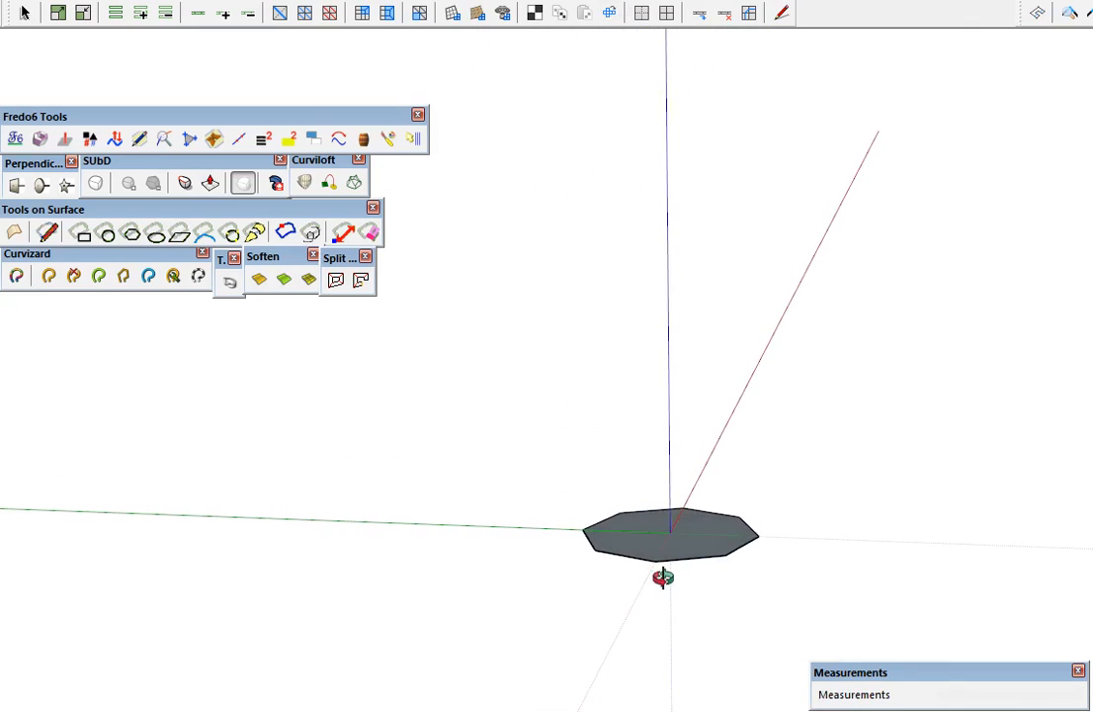
scroll(645, 551, "up", 5)
middle_click_drag(595, 550, 614, 566)
key("t")
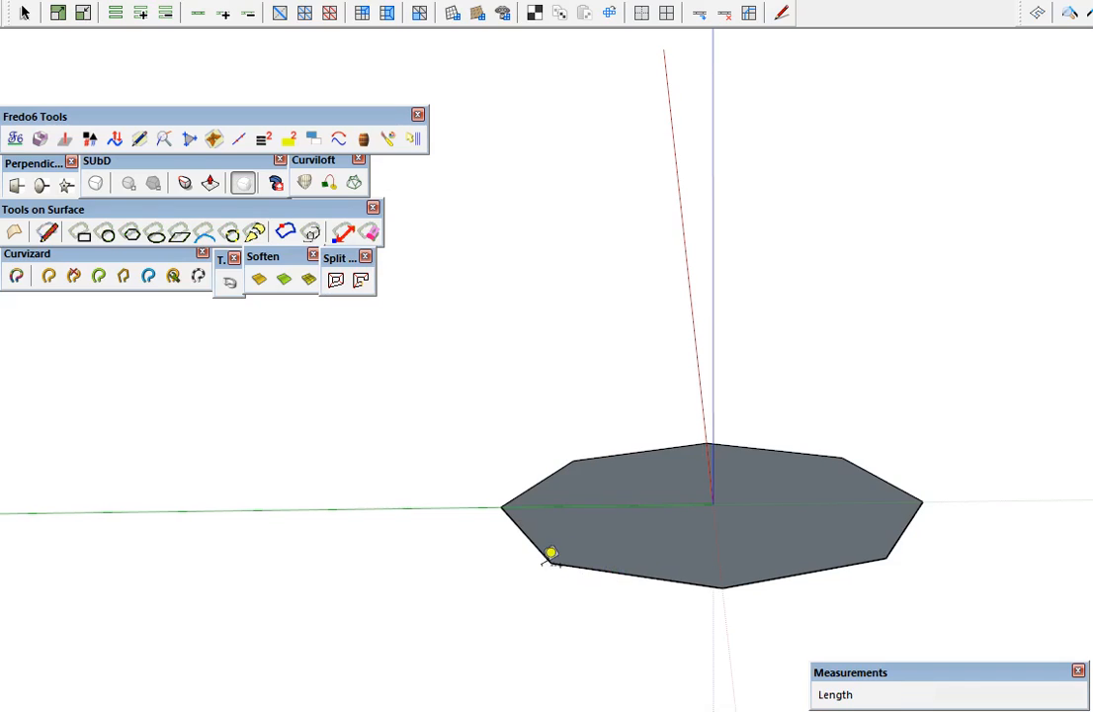
left_click(550, 562)
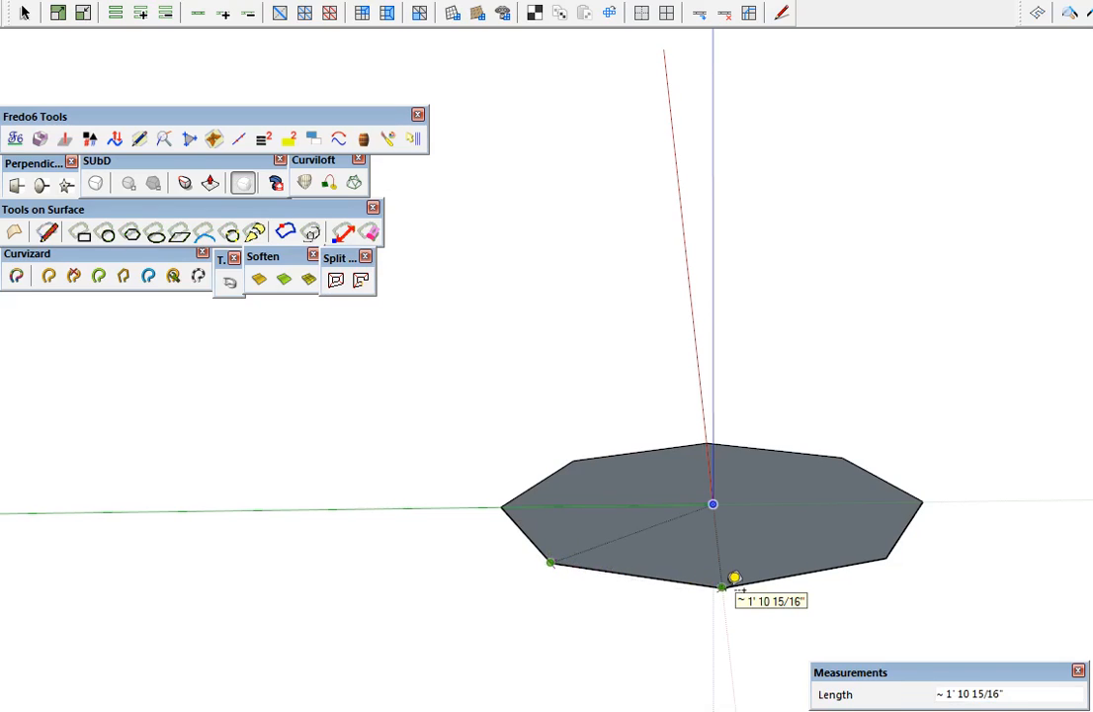
Push/Pull the octagon face upward to a height of 1' 11"
key("p")
left_click(704, 495)
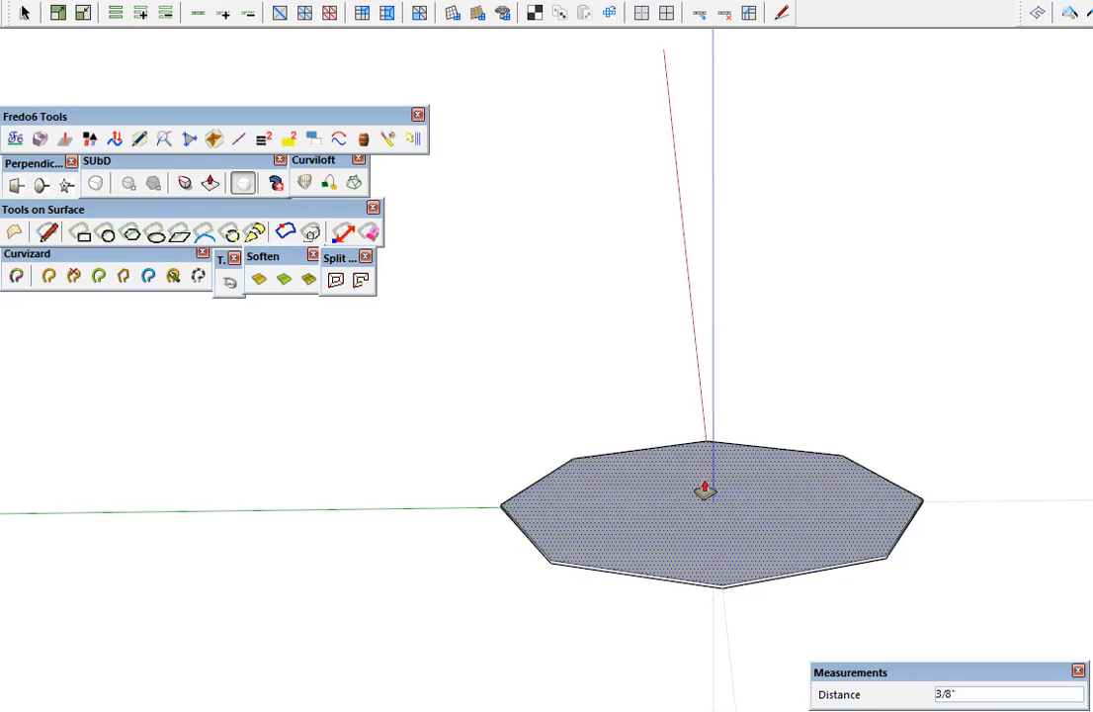
type("6")
key("Return")
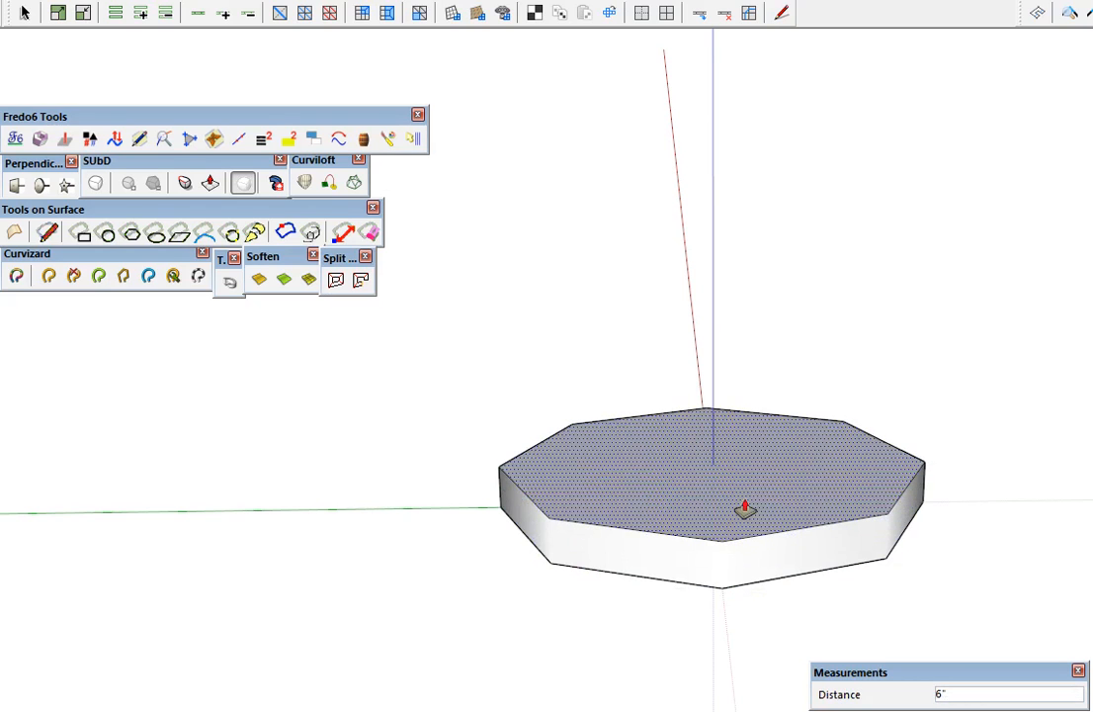
type("1' 11")
key("Return")
Delete the top and bottom faces of the octagonal prism, keeping only the side walls
middle_click_drag(745, 421, 747, 386)
middle_click_drag(733, 498, 893, 363)
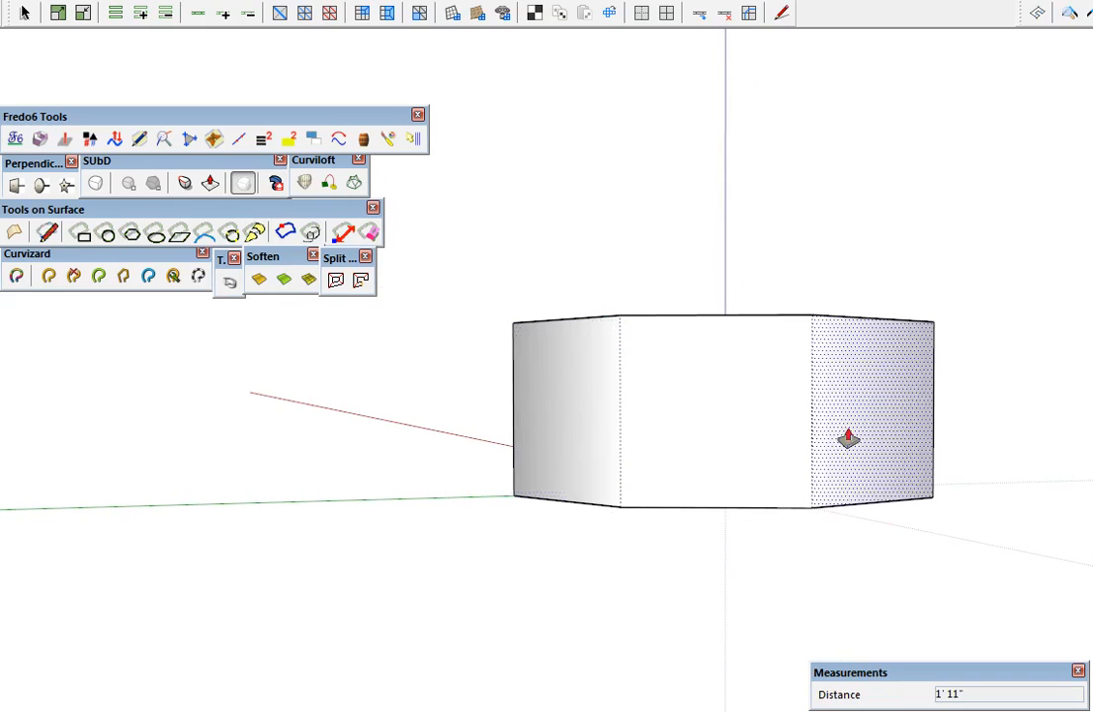
mouse_move(713, 360)
middle_mouse_down()
mouse_move(452, 459)
mouse_move(488, 517)
mouse_move(821, 385)
mouse_move(729, 613)
middle_mouse_up()
mouse_move(739, 447)
middle_mouse_down()
mouse_move(756, 593)
mouse_move(777, 656)
middle_mouse_up()
key("space")
left_click(774, 556)
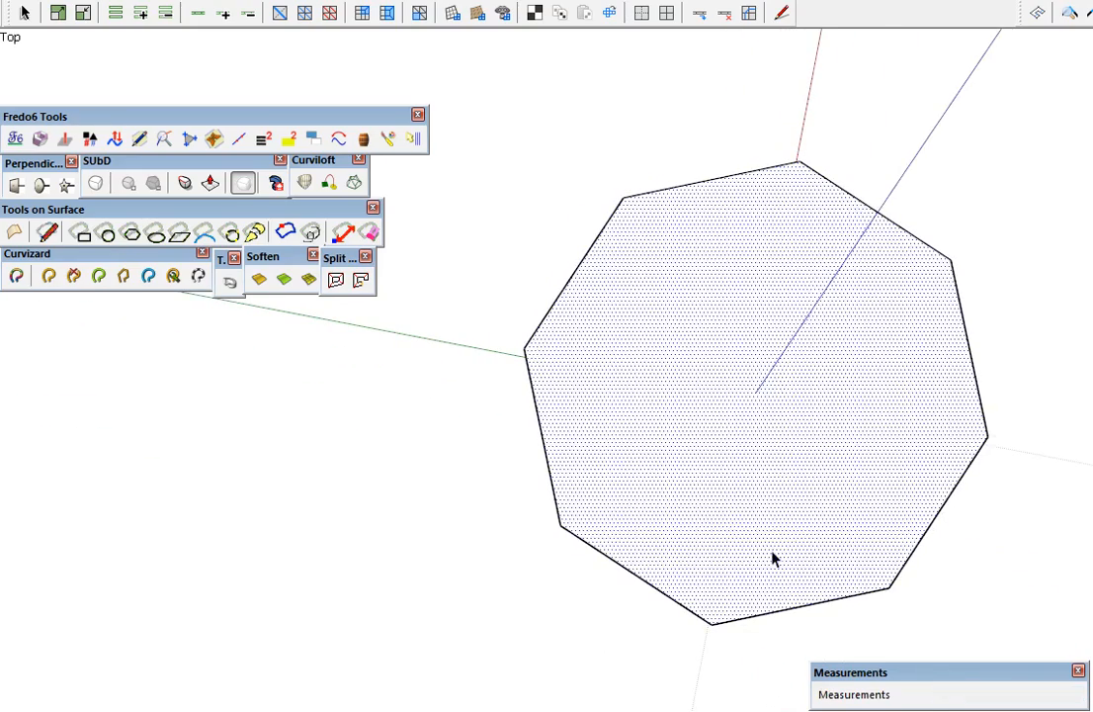
key("Delete")
middle_click_drag(605, 565, 677, 432)
Select the whole open ring and unsmooth its quads so the vertical edges are hard
middle_click_drag(789, 285, 734, 521)
triple_click(734, 531)
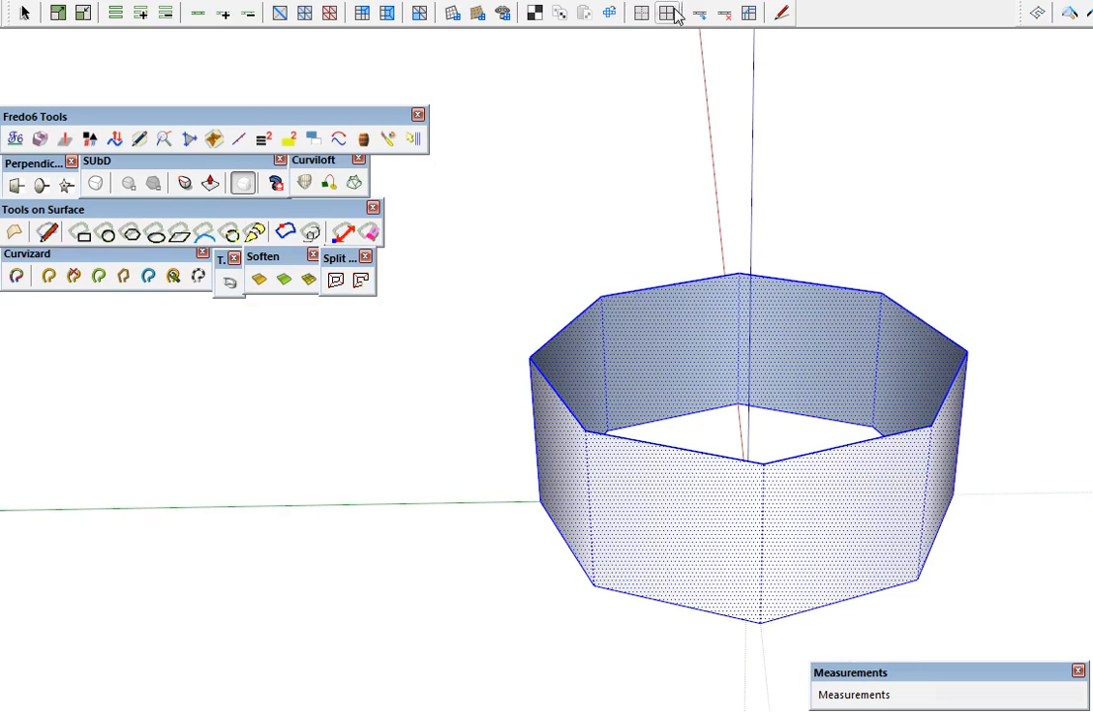
left_click(676, 9)
Copy the ring vertically from its bottom corner to the top corner and repeat the copy 25x
middle_click_drag(767, 524, 761, 492)
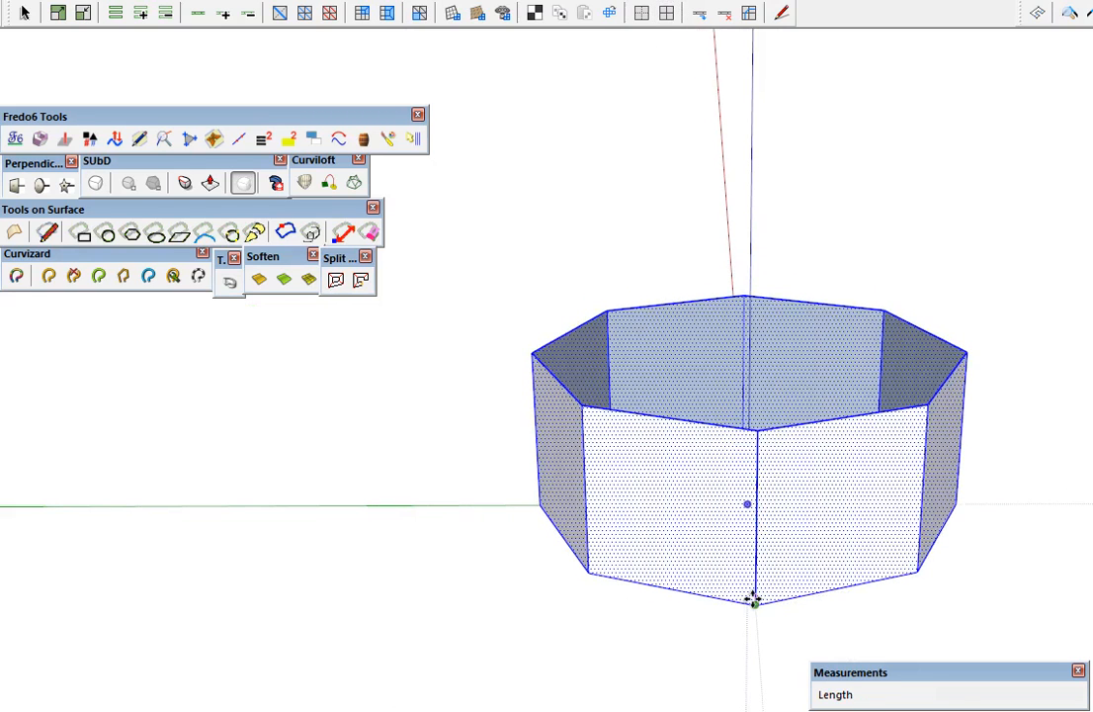
left_click(753, 599)
left_click(756, 435)
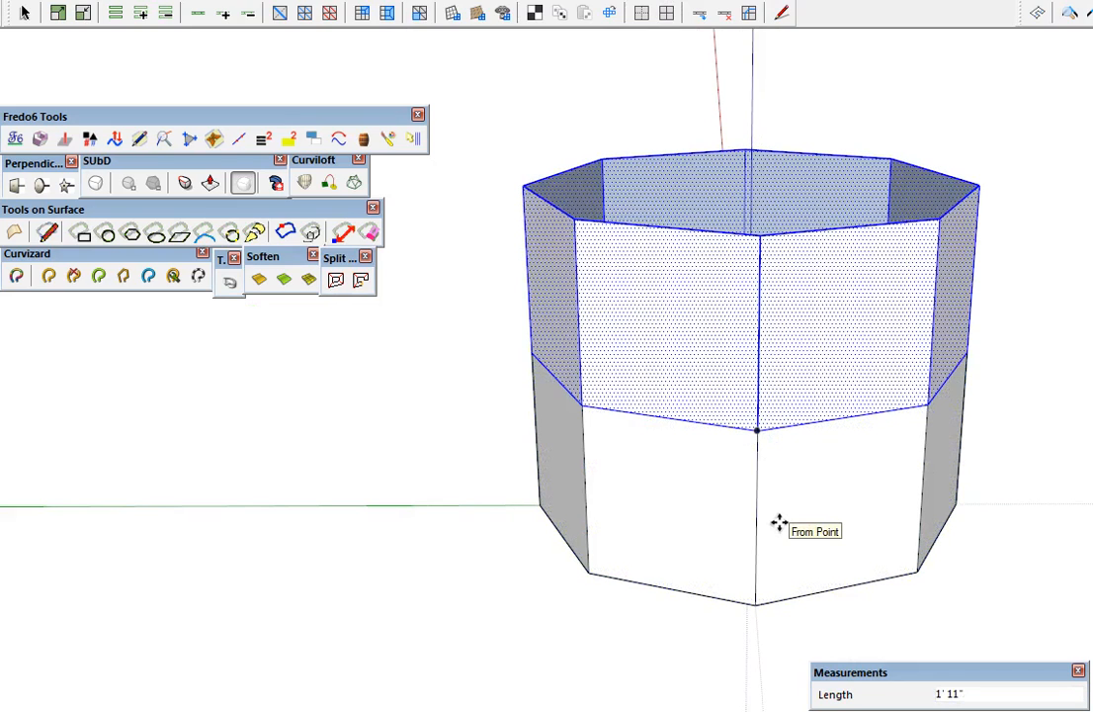
key("Return")
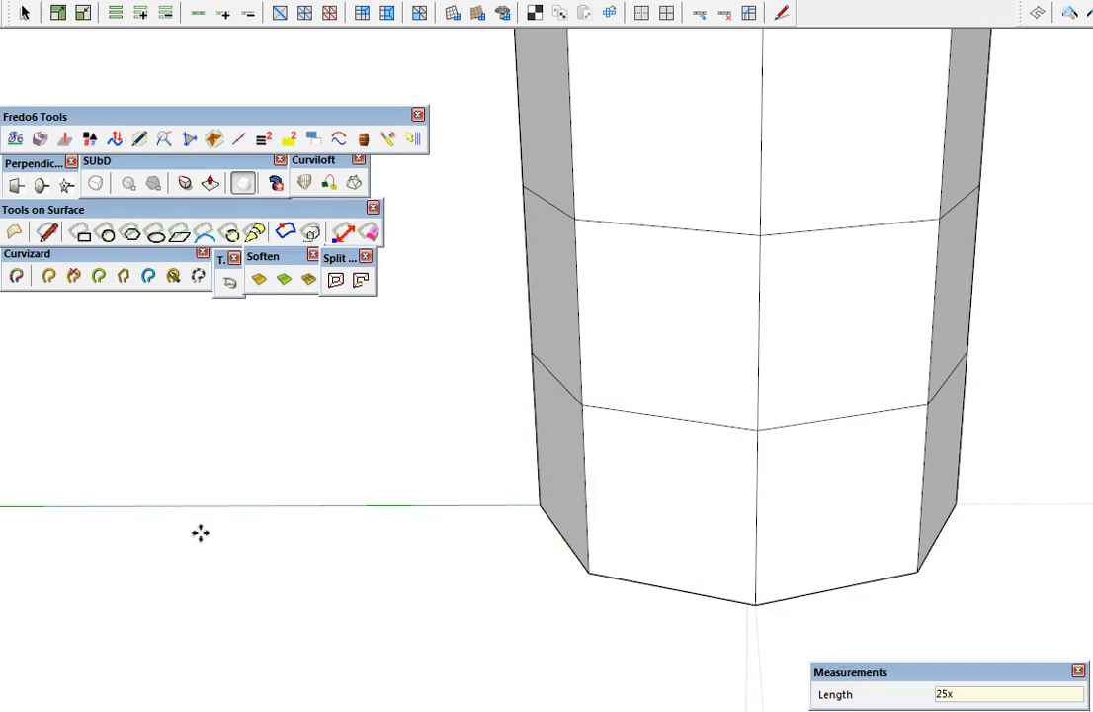
Examine the stacked column over its full height, up to the open top
scroll(724, 585, "down", 9)
middle_click_drag(717, 403, 628, 621, "shift")
scroll(650, 467, "down", 4)
middle_click_drag(610, 543, 781, 307)
mouse_move(683, 275)
middle_mouse_down()
mouse_move(556, 322)
mouse_move(678, 454)
mouse_move(1046, 359)
mouse_move(746, 337)
mouse_move(691, 419)
middle_mouse_up()
middle_click_drag(619, 193, 478, 510, "shift")
scroll(686, 276, "up", 3)
scroll(618, 242, "up", 3)
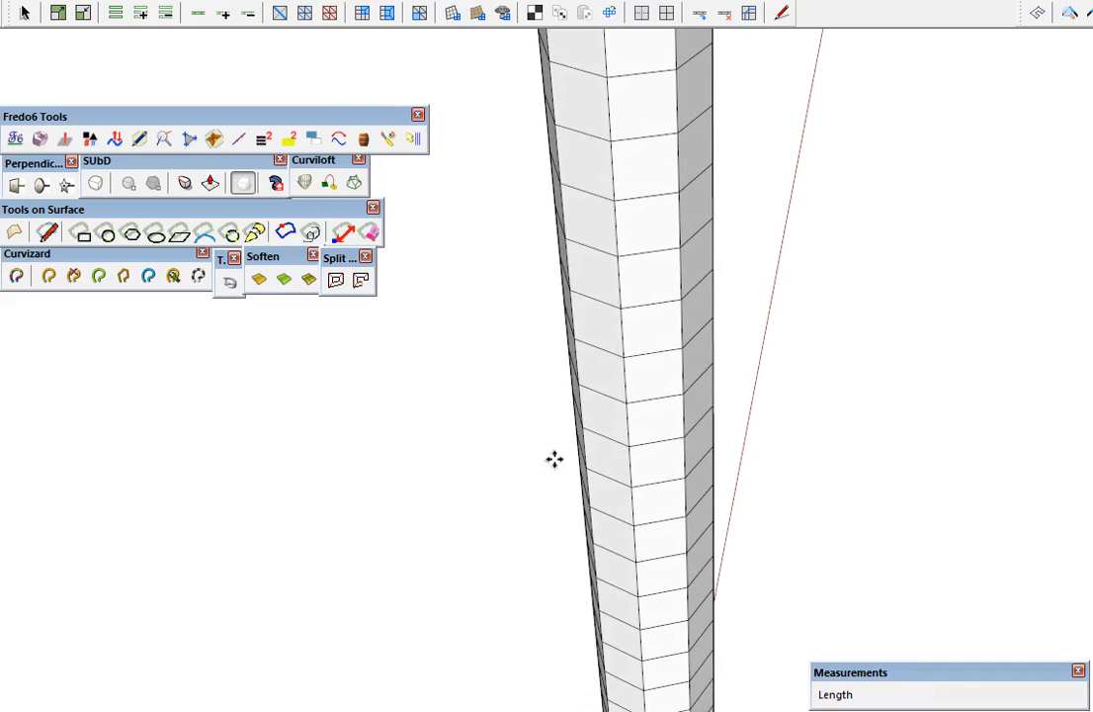
scroll(604, 283, "down", 2)
middle_click_drag(606, 281, 642, 358, "shift")
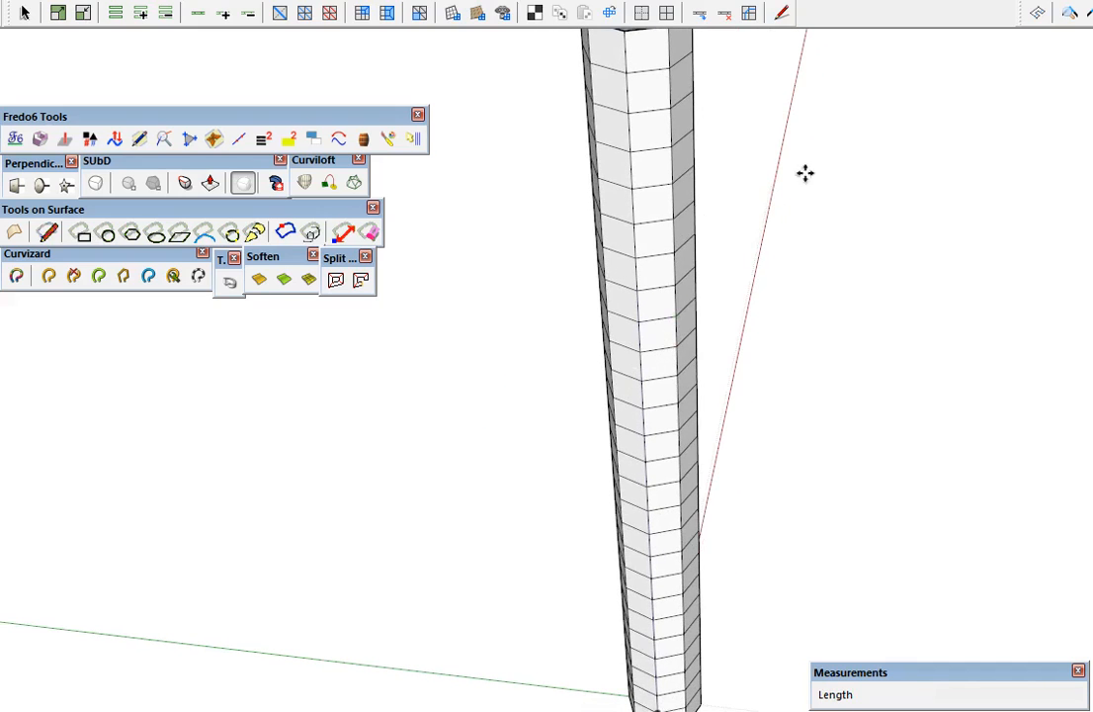
scroll(689, 377, "down", 2)
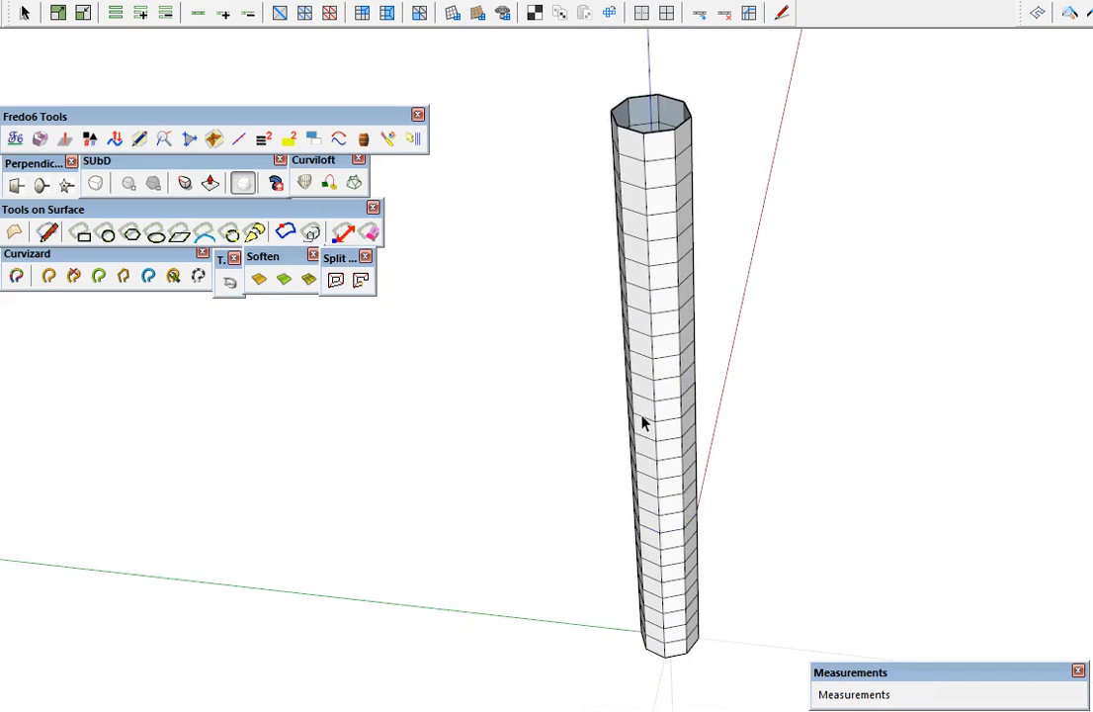
Group the entire column geometry and turn on SUbD subdivision for it
triple_click(669, 430)
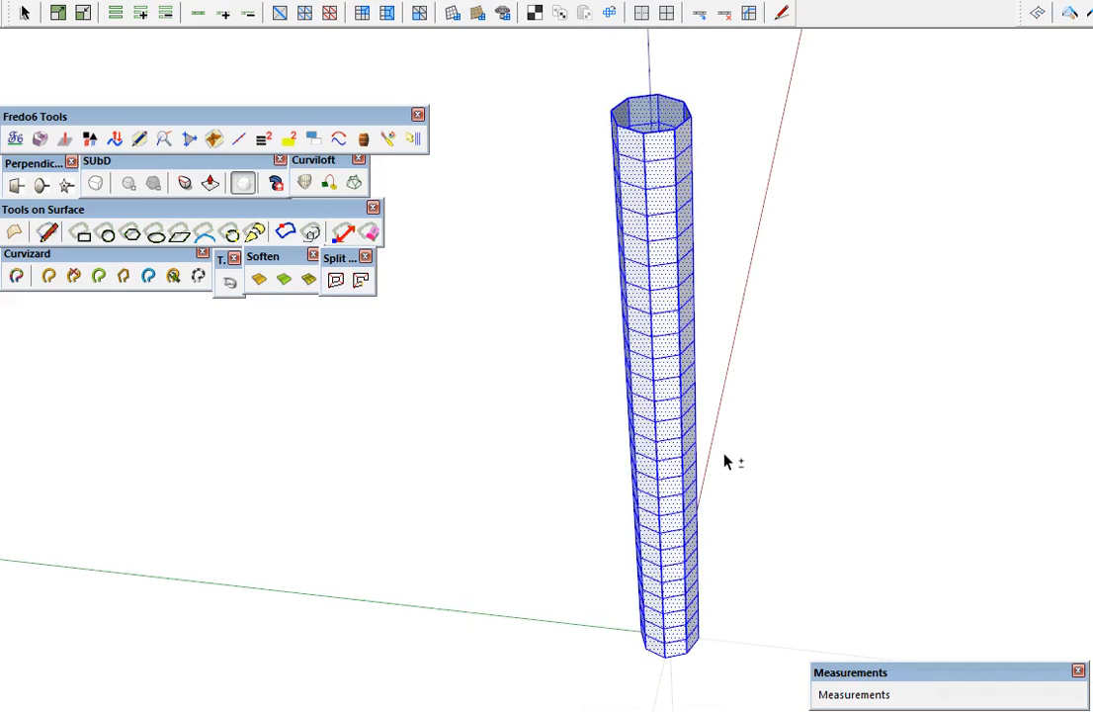
key("shift+g")
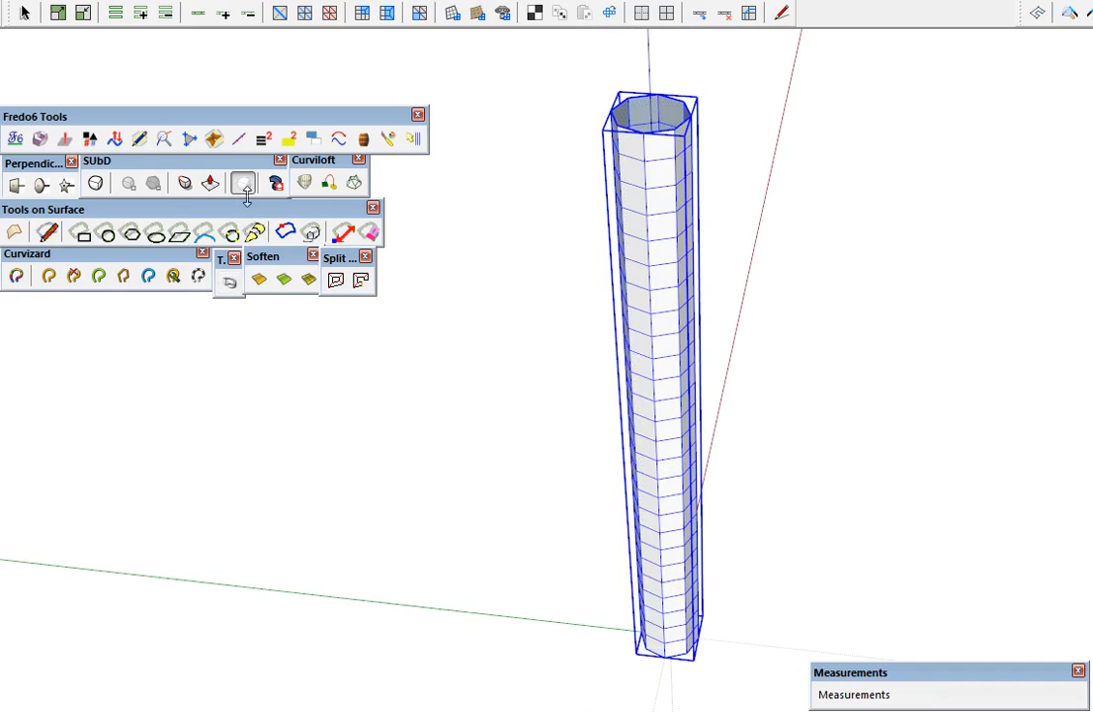
left_click(96, 190)
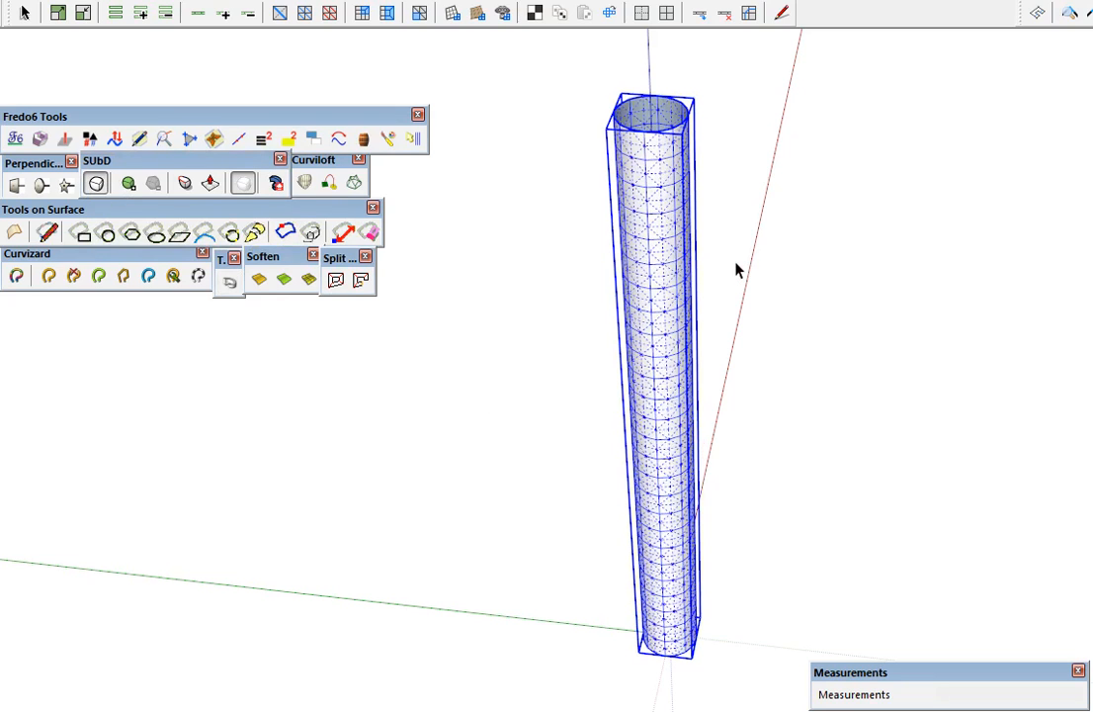
Raise the column's subdivision by one level and reduce it by one level again
middle_click_drag(655, 199, 754, 539)
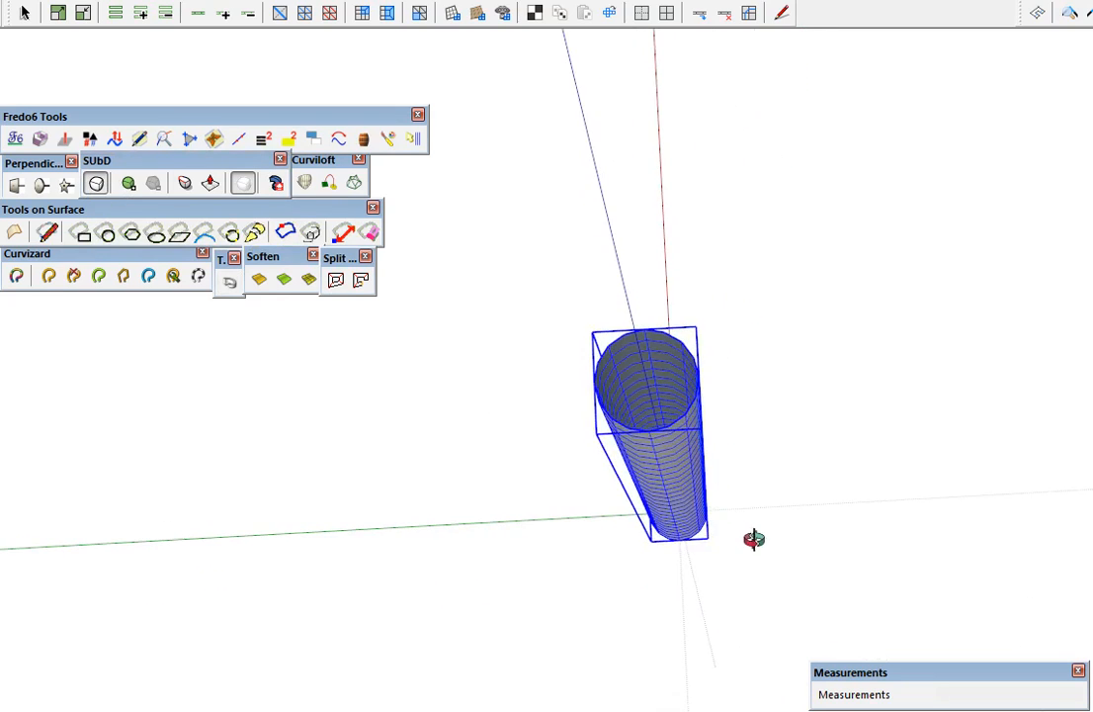
scroll(609, 414, "up", 5)
middle_click_drag(666, 415, 648, 254, "shift")
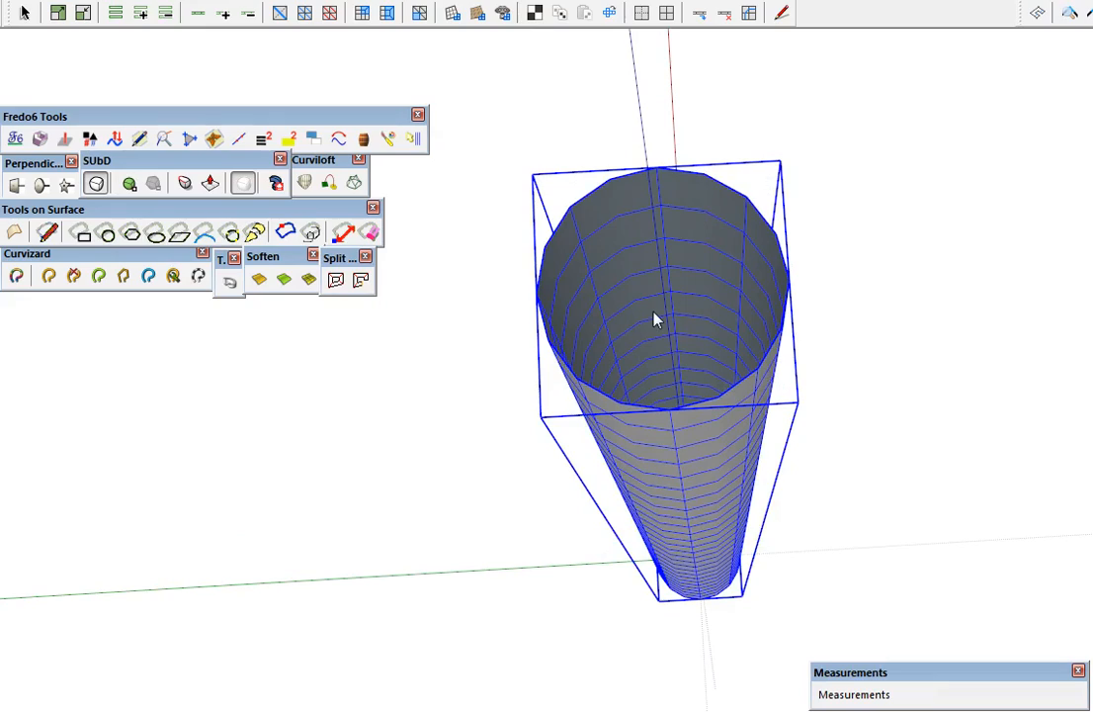
middle_click_drag(683, 463, 646, 386)
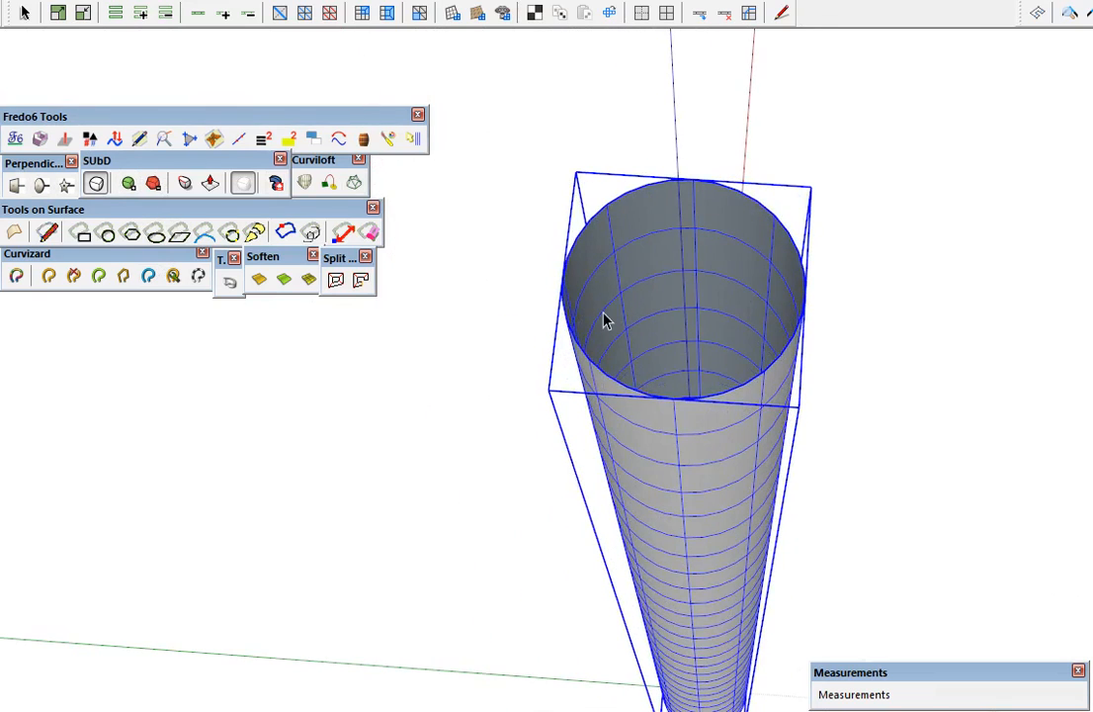
left_click(154, 184)
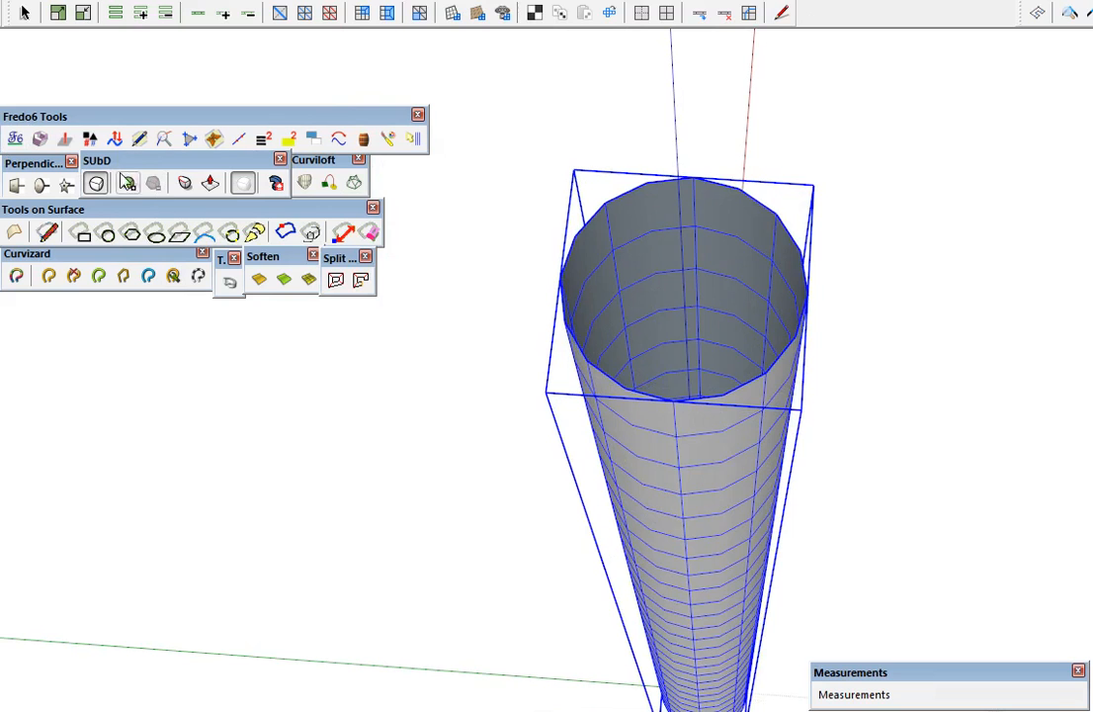
Turn off subdivision on the column and open its group for editing
scroll(603, 443, "down", 2)
scroll(644, 459, "up", 2)
middle_click_drag(704, 580, 645, 457)
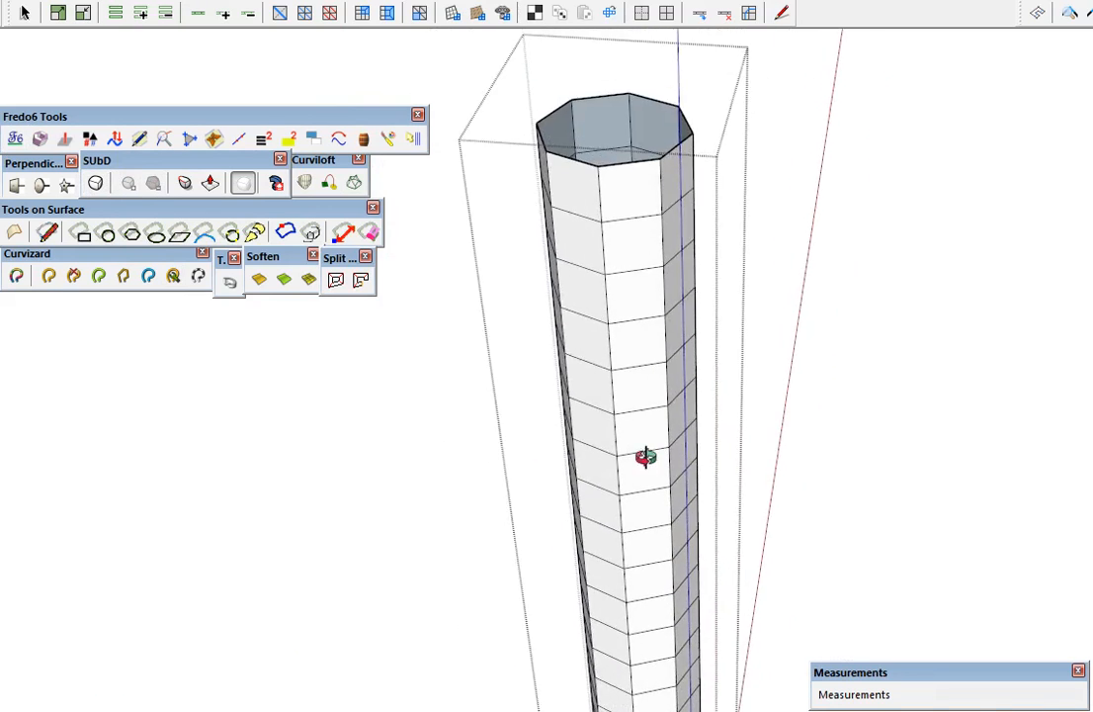
scroll(600, 274, "down", 5)
middle_click_drag(596, 455, 538, 430, "shift")
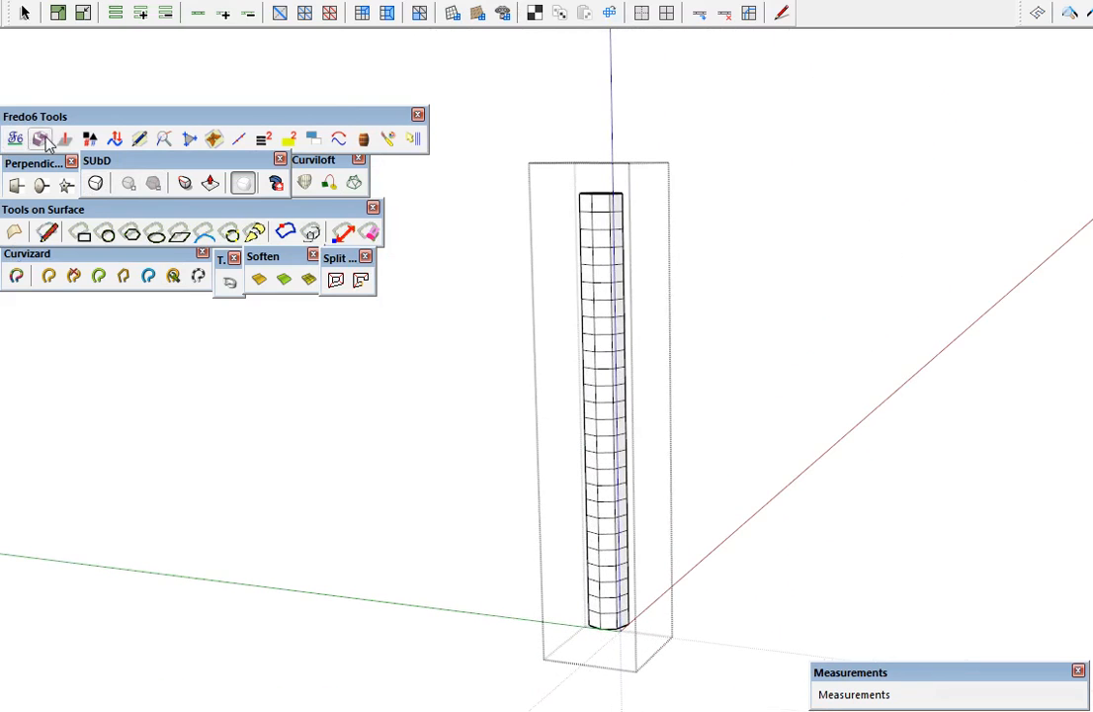
Try to draw a line from the center of a column side face along its normal with Fredo6's line-drawing tool
left_click(140, 139)
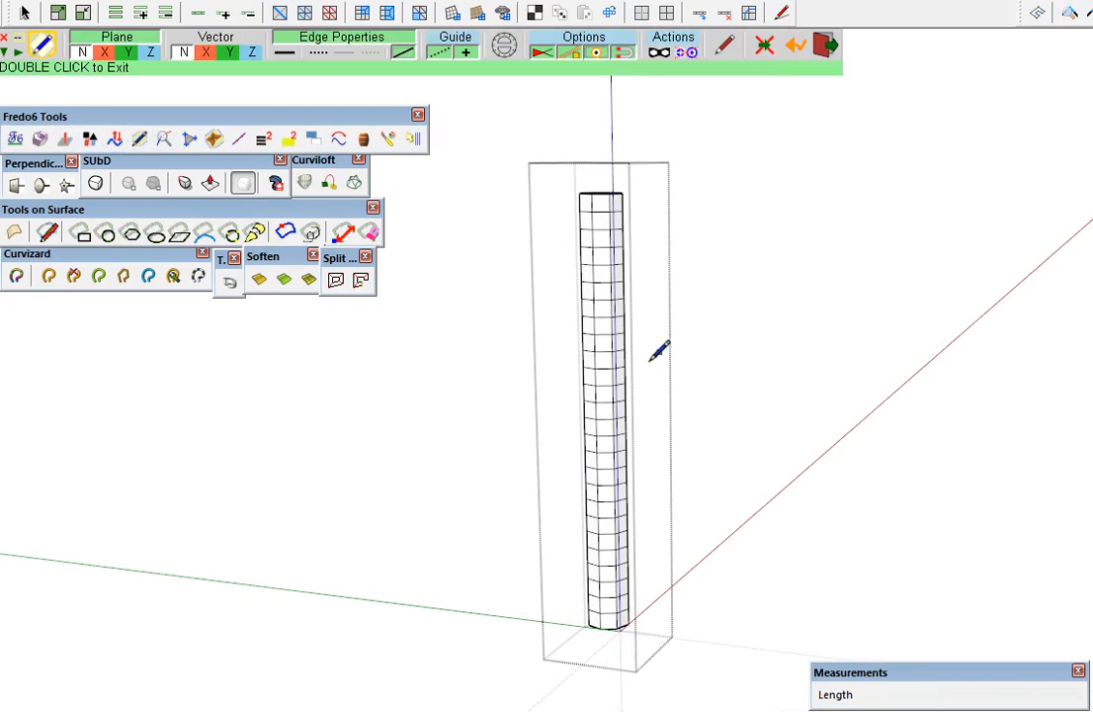
scroll(619, 301, "up", 5)
scroll(634, 327, "down", 2)
mouse_move(636, 349)
middle_mouse_down()
mouse_move(618, 500)
mouse_move(673, 459)
mouse_move(854, 418)
mouse_move(922, 351)
mouse_move(578, 468)
middle_mouse_up()
scroll(708, 361, "up", 6)
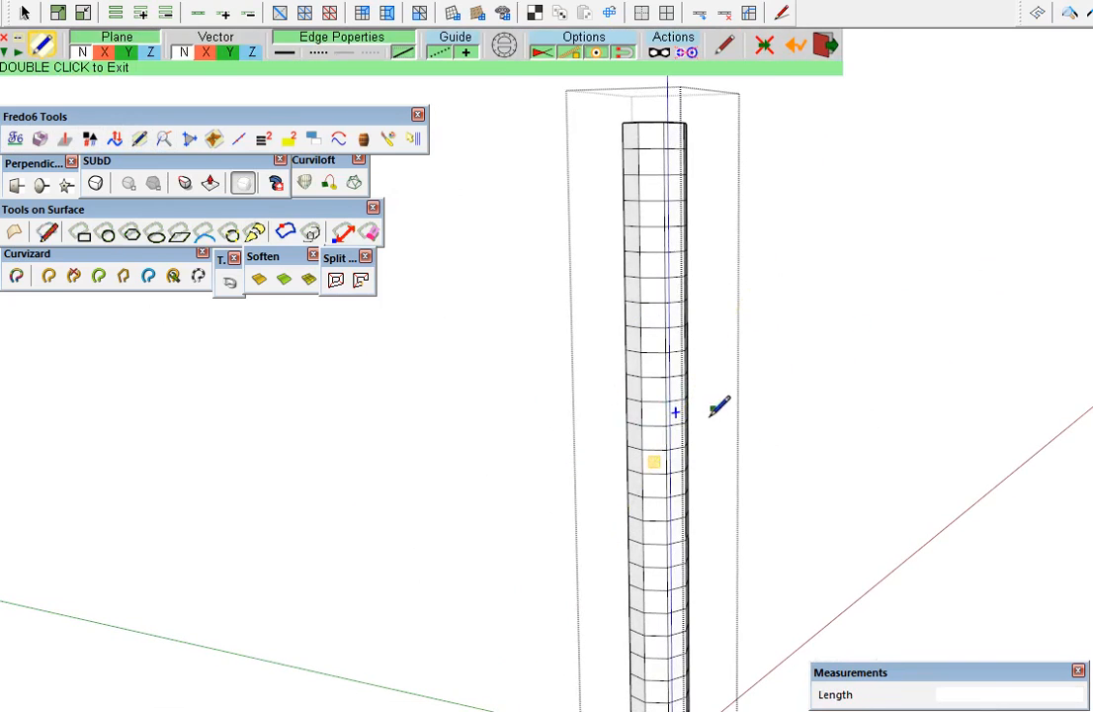
mouse_move(679, 420)
middle_mouse_down()
mouse_move(805, 371)
mouse_move(683, 386)
mouse_move(610, 664)
mouse_move(554, 703)
mouse_move(674, 419)
middle_mouse_up()
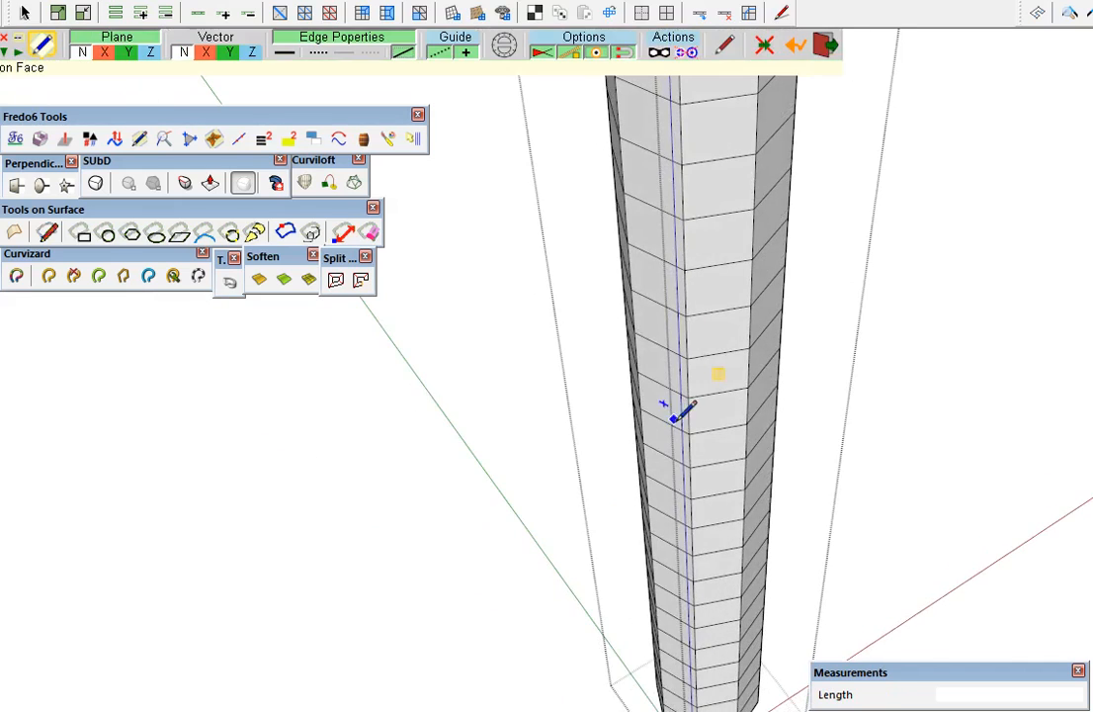
scroll(729, 332, "up", 4)
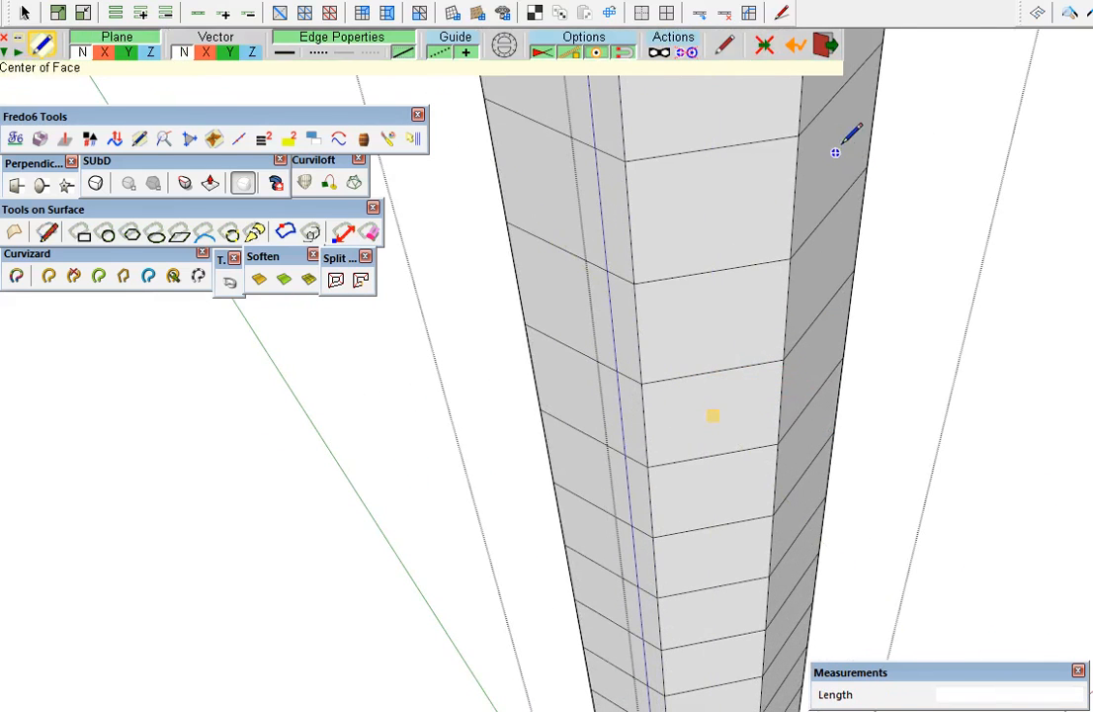
scroll(701, 325, "down", 2)
mouse_move(701, 324)
middle_mouse_down()
mouse_move(593, 397)
mouse_move(702, 413)
middle_mouse_up()
scroll(698, 419, "down", 4)
middle_click_drag(674, 532, 850, 106)
scroll(615, 526, "down", 5)
mouse_move(618, 530)
middle_mouse_down()
mouse_move(657, 483)
mouse_move(641, 398)
mouse_move(574, 415)
middle_mouse_up()
scroll(587, 417, "up", 3)
scroll(585, 415, "up", 3)
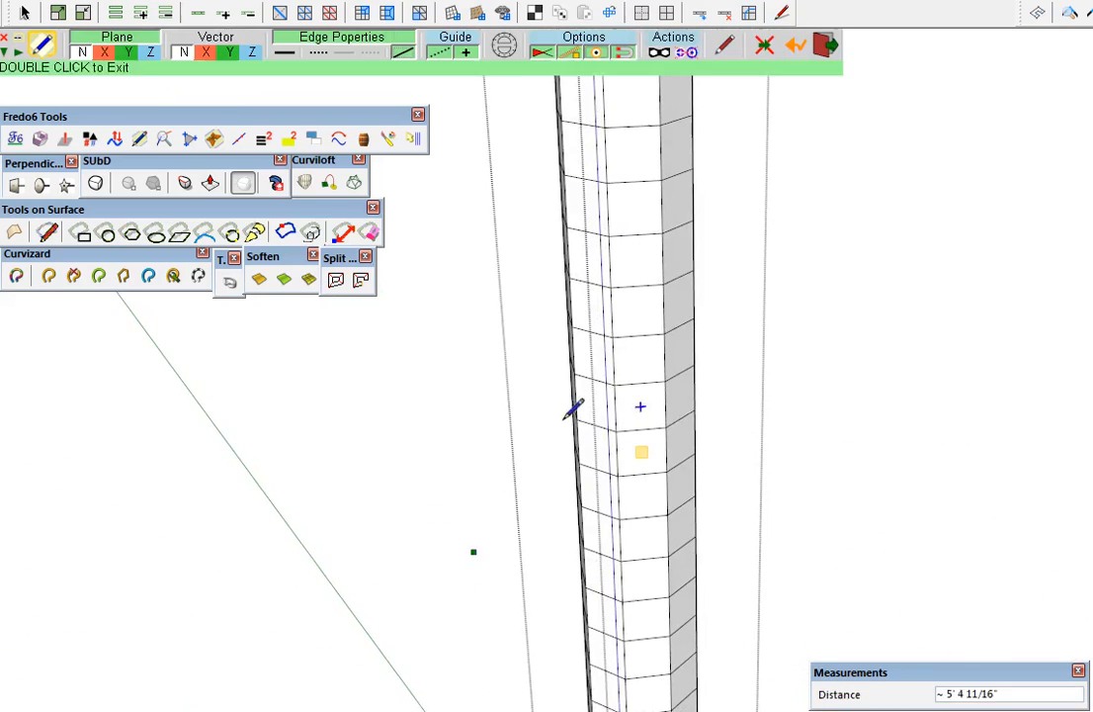
scroll(698, 391, "up", 2)
left_click(692, 369)
scroll(598, 420, "down", 4)
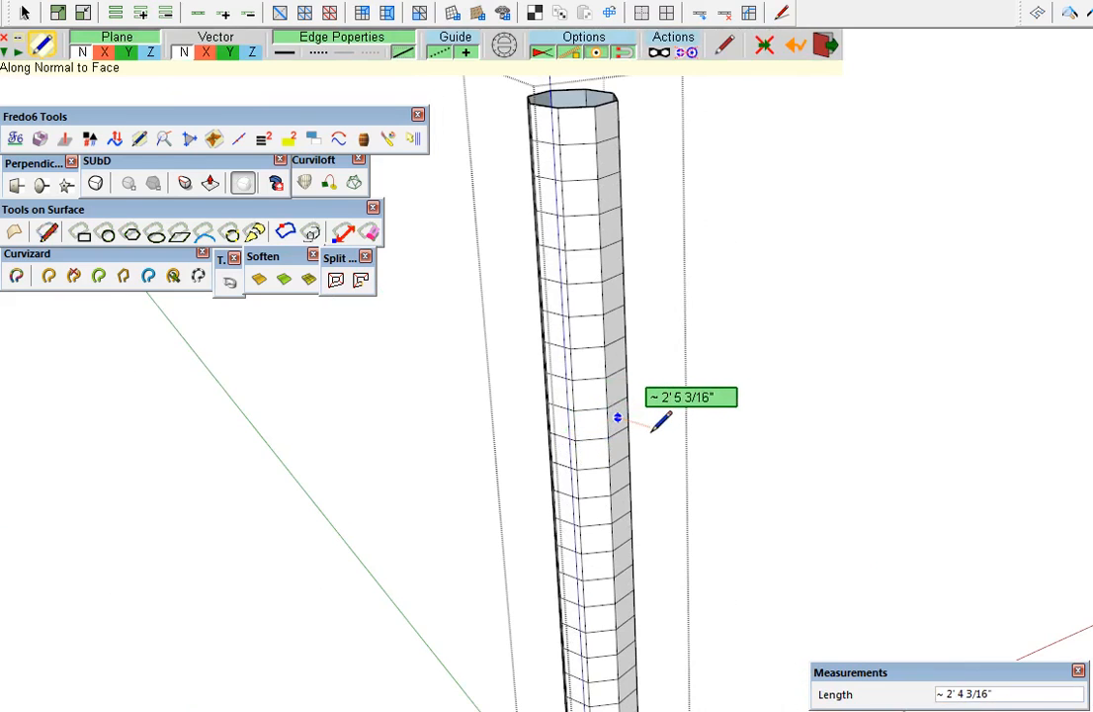
scroll(660, 420, "up", 5)
middle_click_drag(593, 390, 596, 451)
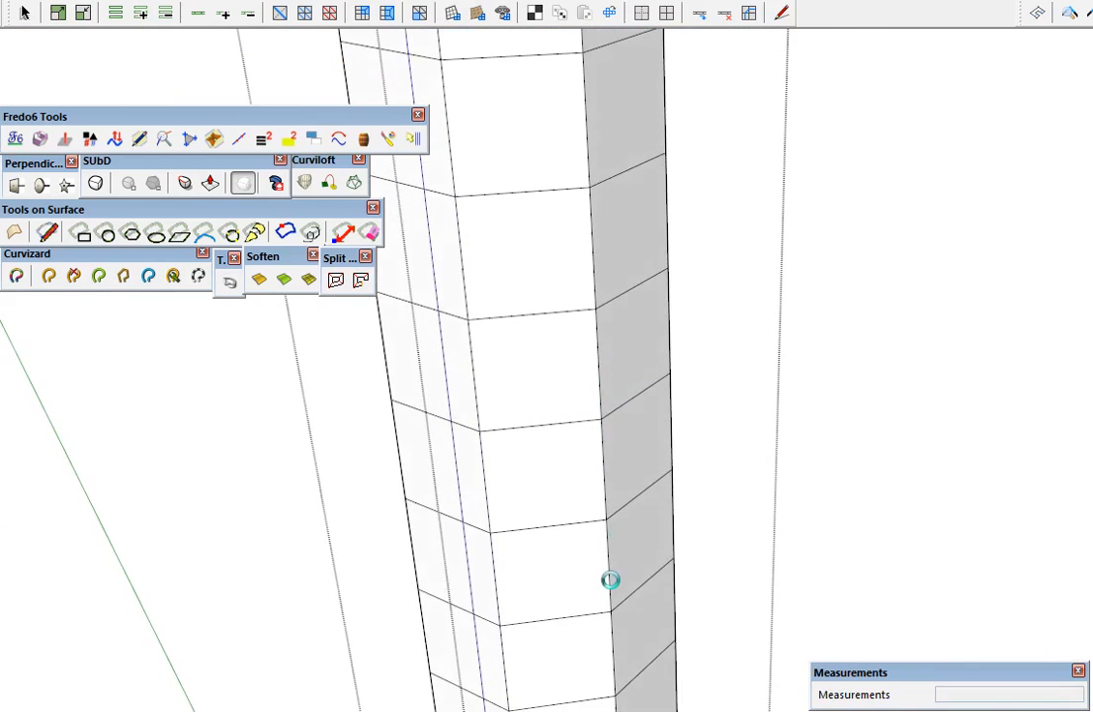
Draw a line about 1' 6" long from the center of a column side face along that face's normal
middle_click_drag(610, 580, 623, 573)
left_click(634, 423)
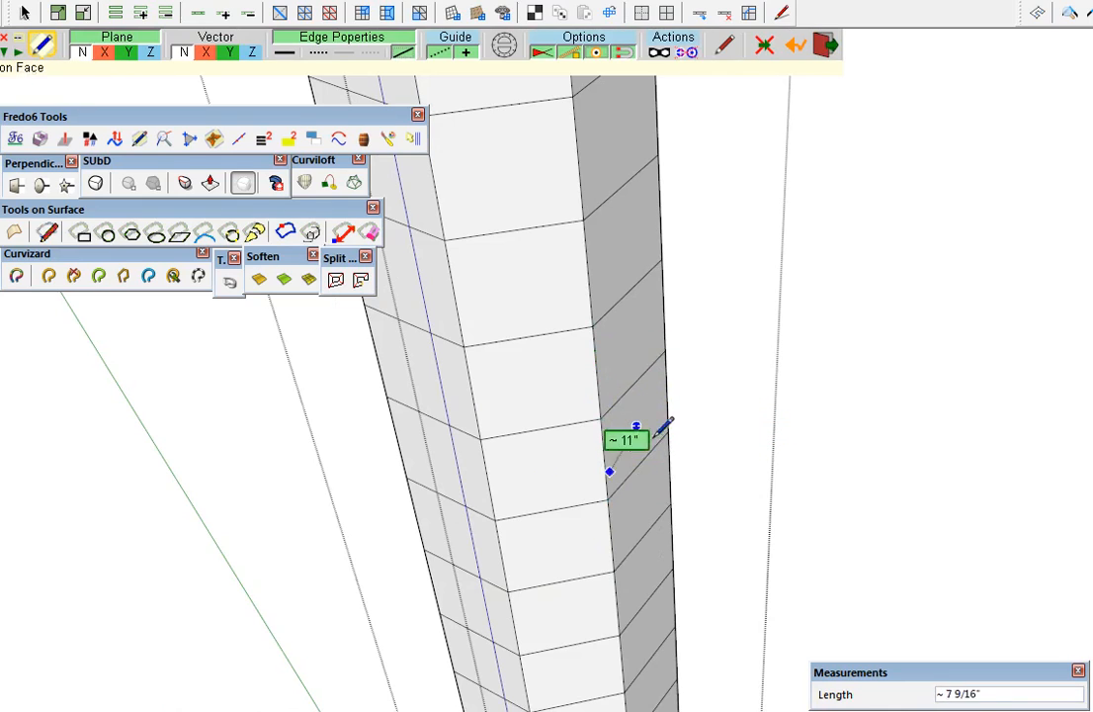
scroll(648, 425, "up", 3)
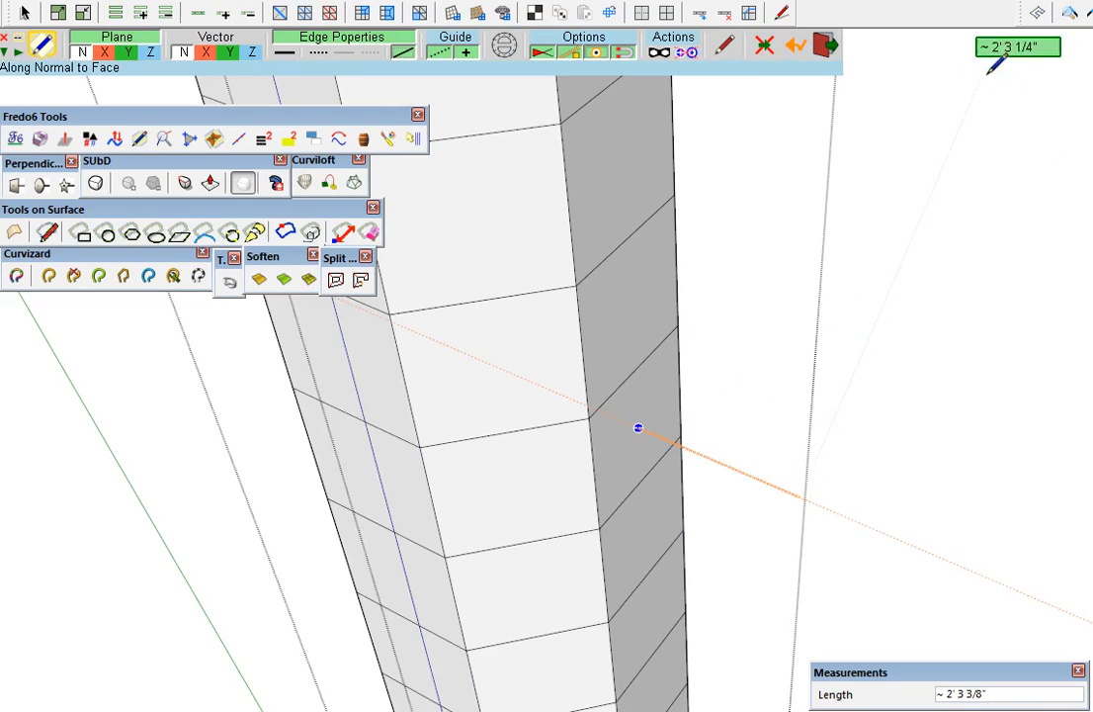
left_click(742, 470)
scroll(601, 438, "down", 4)
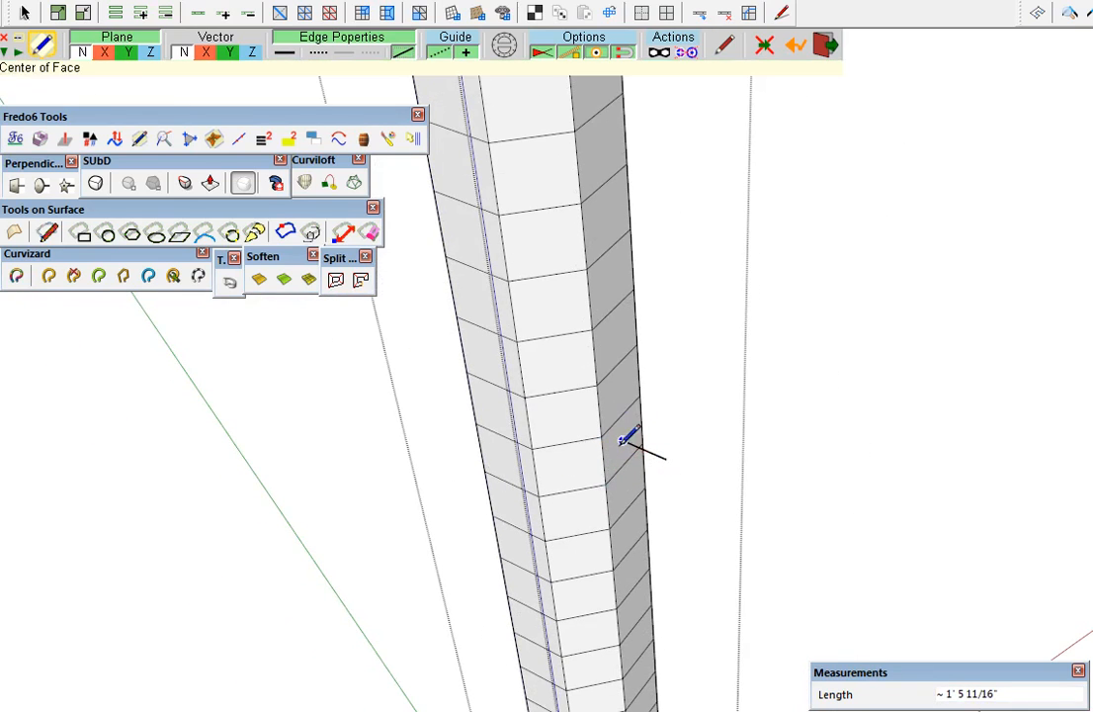
Examine from several angles how the short line stands out from the column face, and check the inferences around it
mouse_move(620, 445)
middle_mouse_down()
mouse_move(664, 303)
mouse_move(636, 278)
mouse_move(708, 309)
mouse_move(693, 330)
middle_mouse_up()
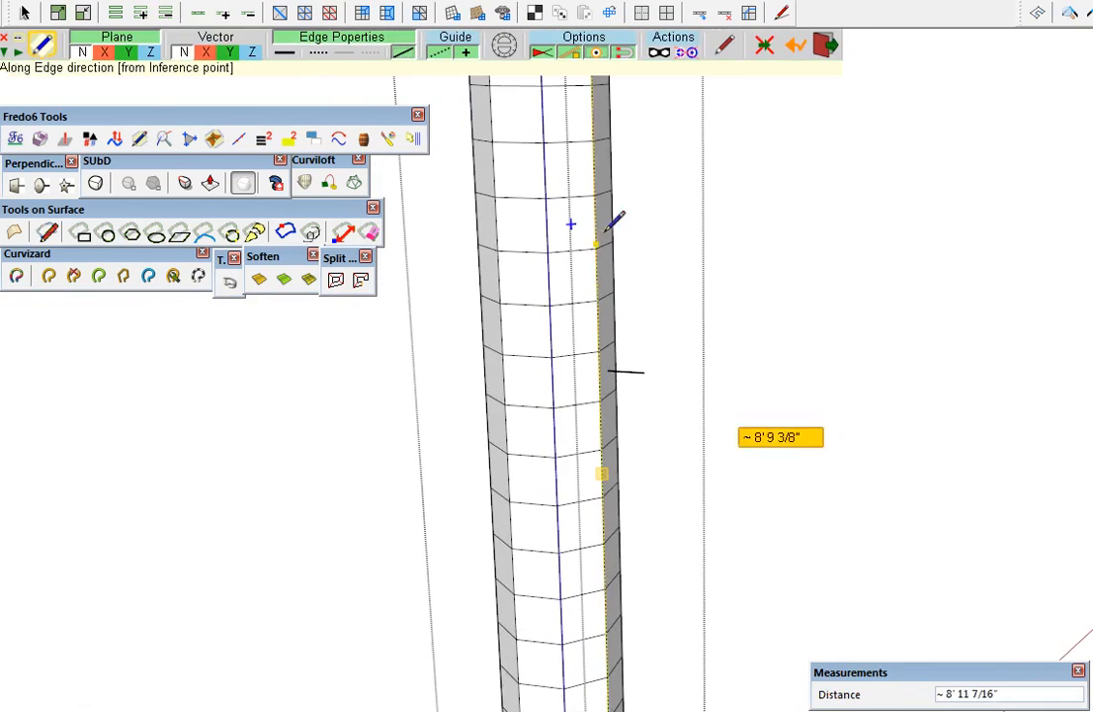
scroll(652, 364, "up", 5)
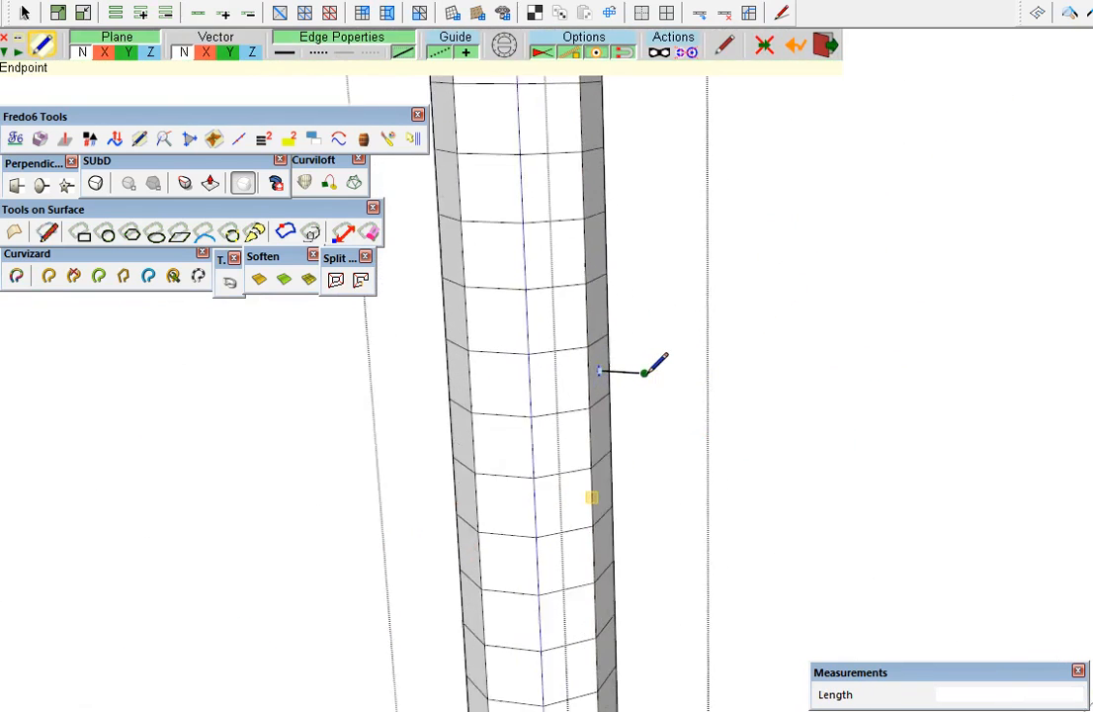
mouse_move(593, 371)
middle_mouse_down()
mouse_move(551, 442)
mouse_move(344, 551)
middle_mouse_up()
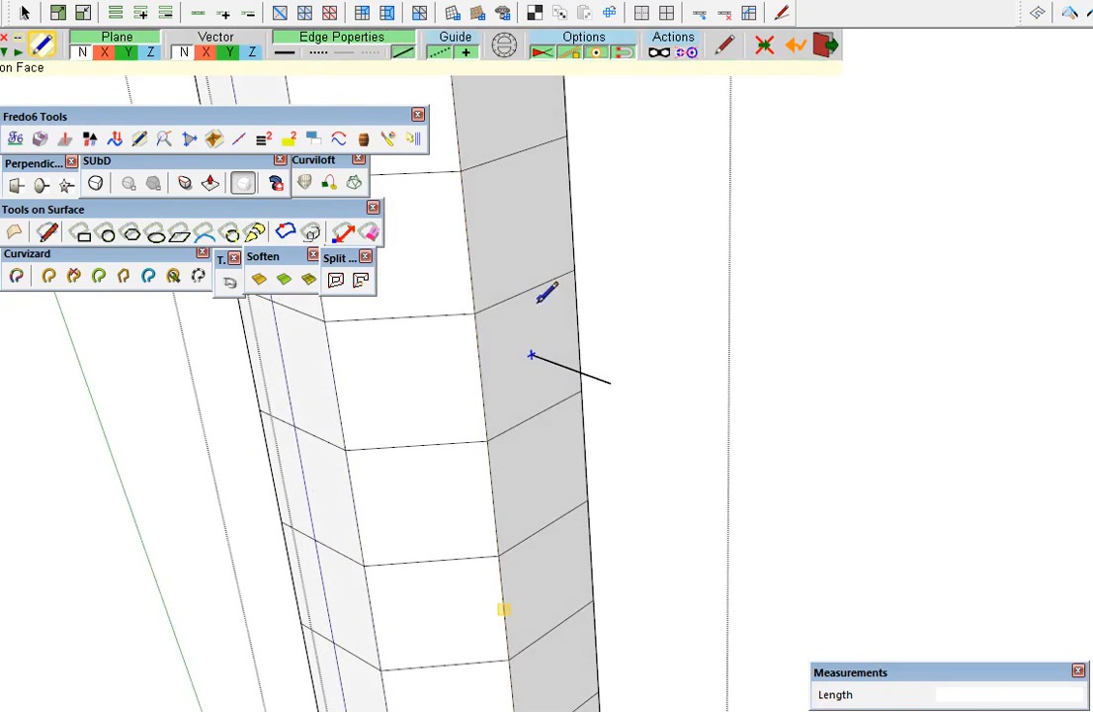
scroll(548, 351, "down", 3)
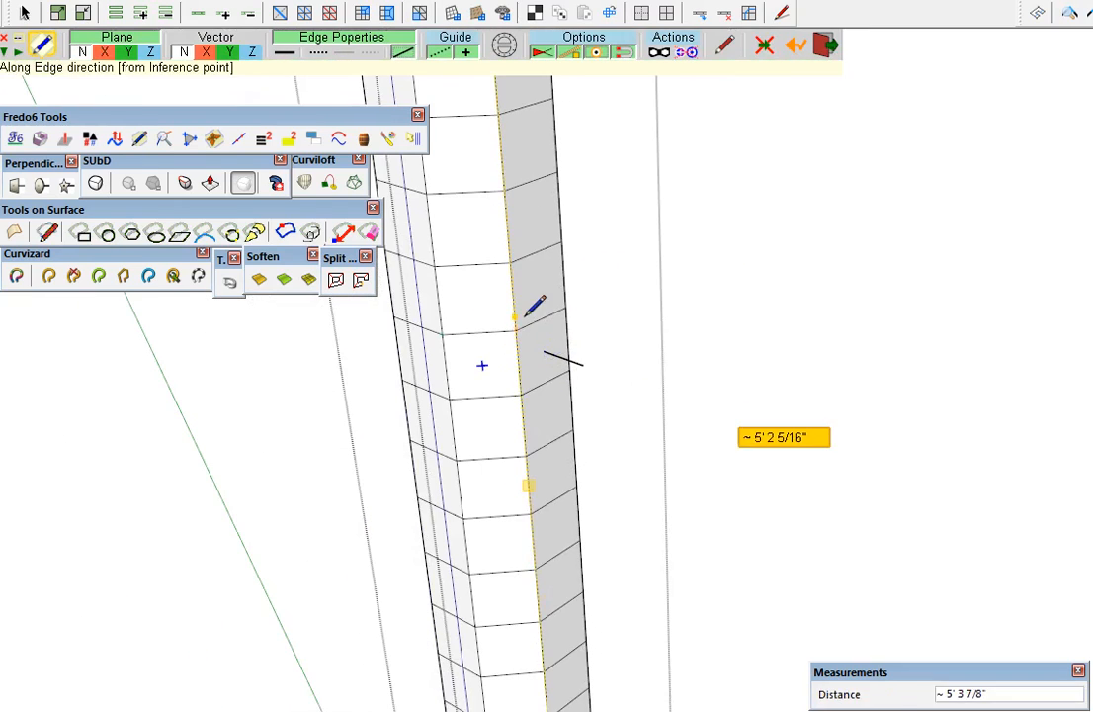
scroll(534, 306, "up", 5)
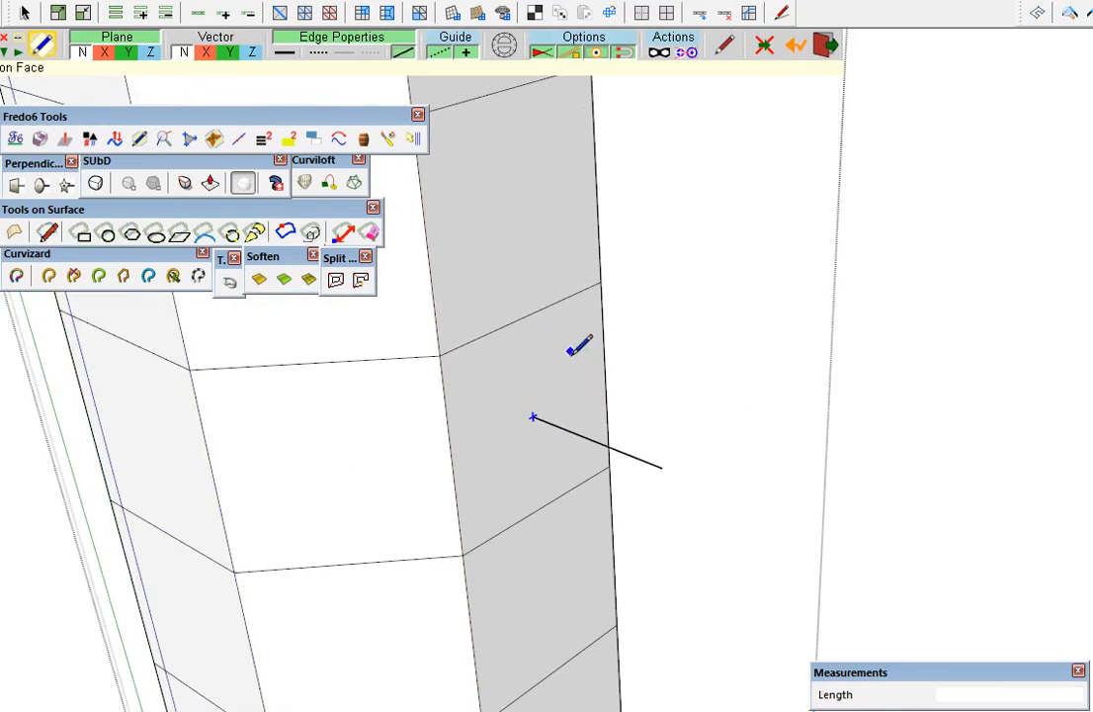
scroll(572, 348, "down", 4)
mouse_move(532, 517)
middle_mouse_down()
mouse_move(576, 547)
mouse_move(556, 552)
middle_mouse_up()
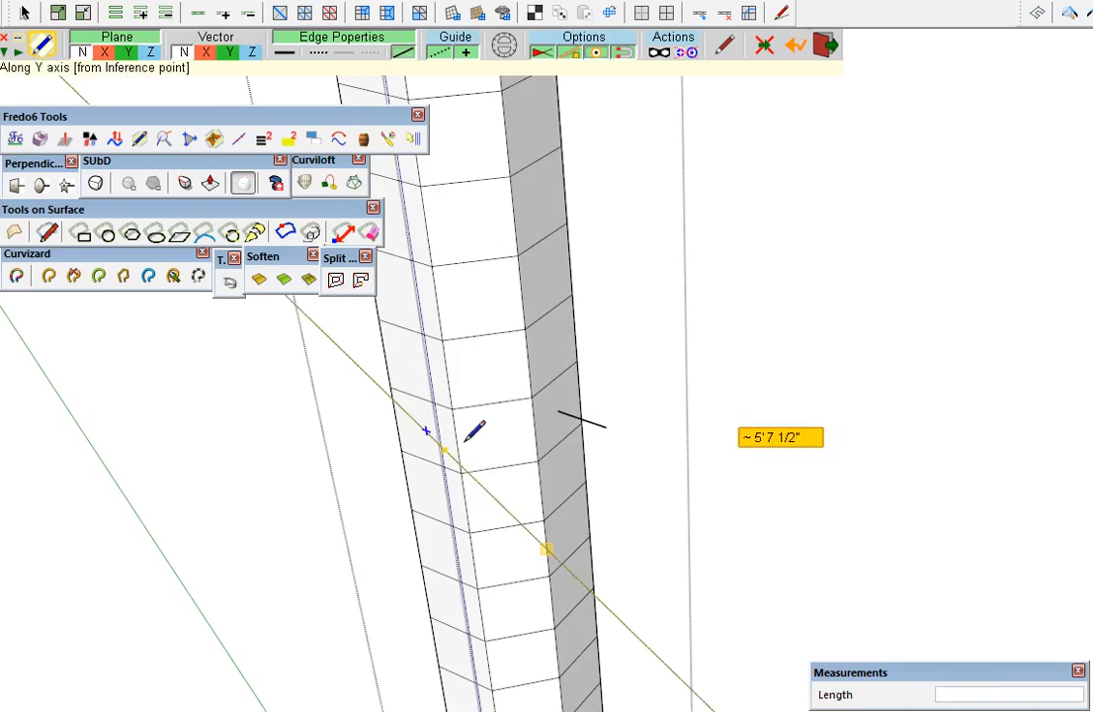
mouse_move(485, 454)
middle_mouse_down("shift")
mouse_move(513, 423)
mouse_move(535, 308)
middle_mouse_up("shift")
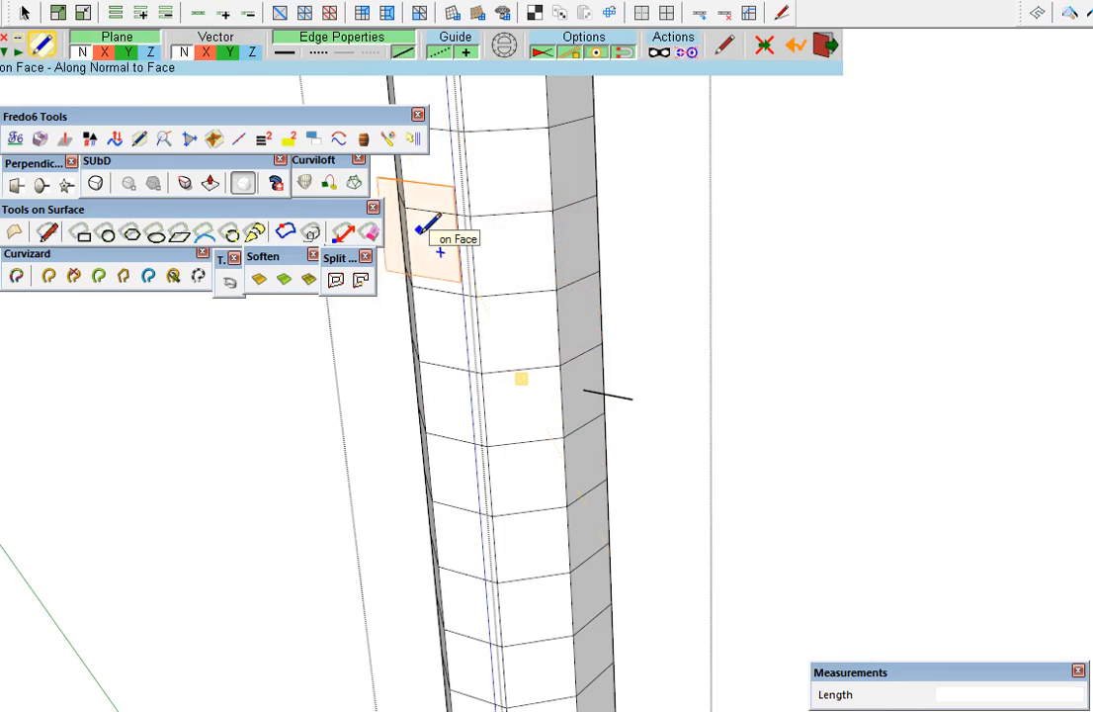
Toggle the face-normal inference lock between vector and plane mode on an upper column face
left_click(510, 172)
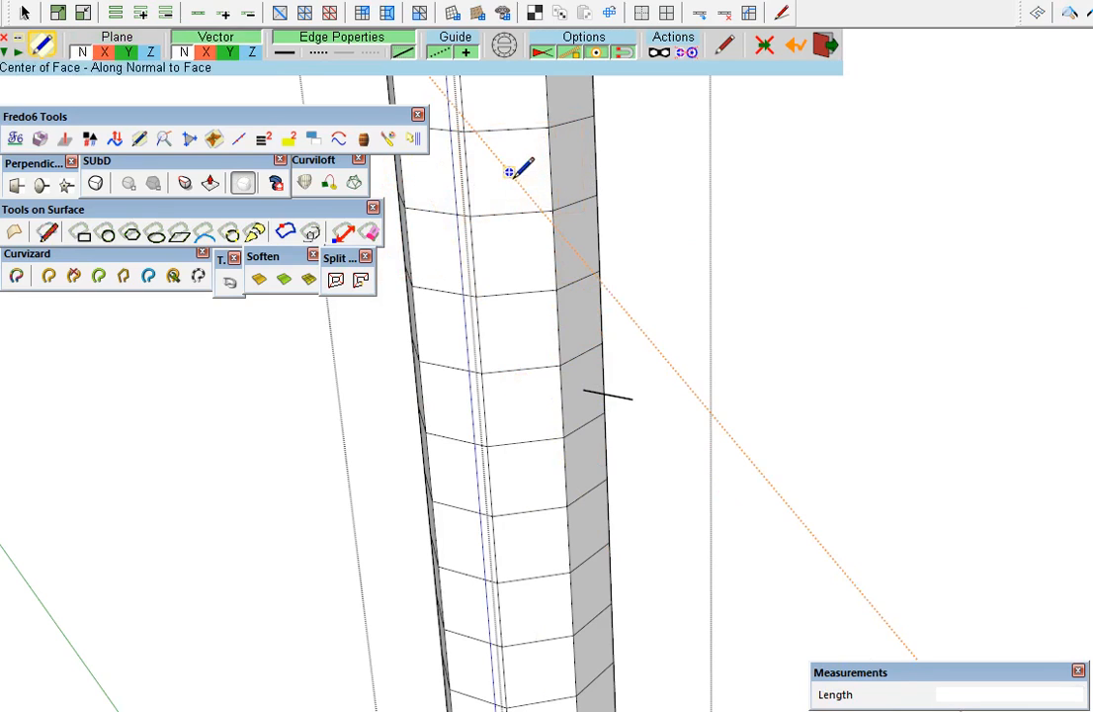
key("Tab")
key("Tab")
key("Tab")
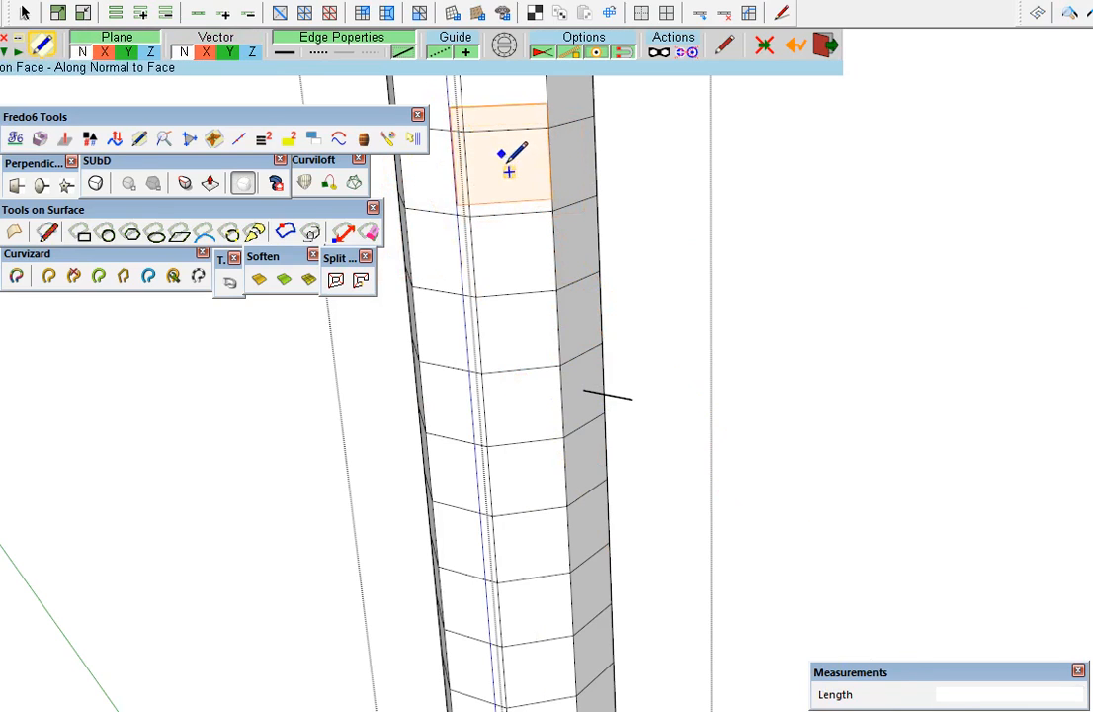
key("Tab")
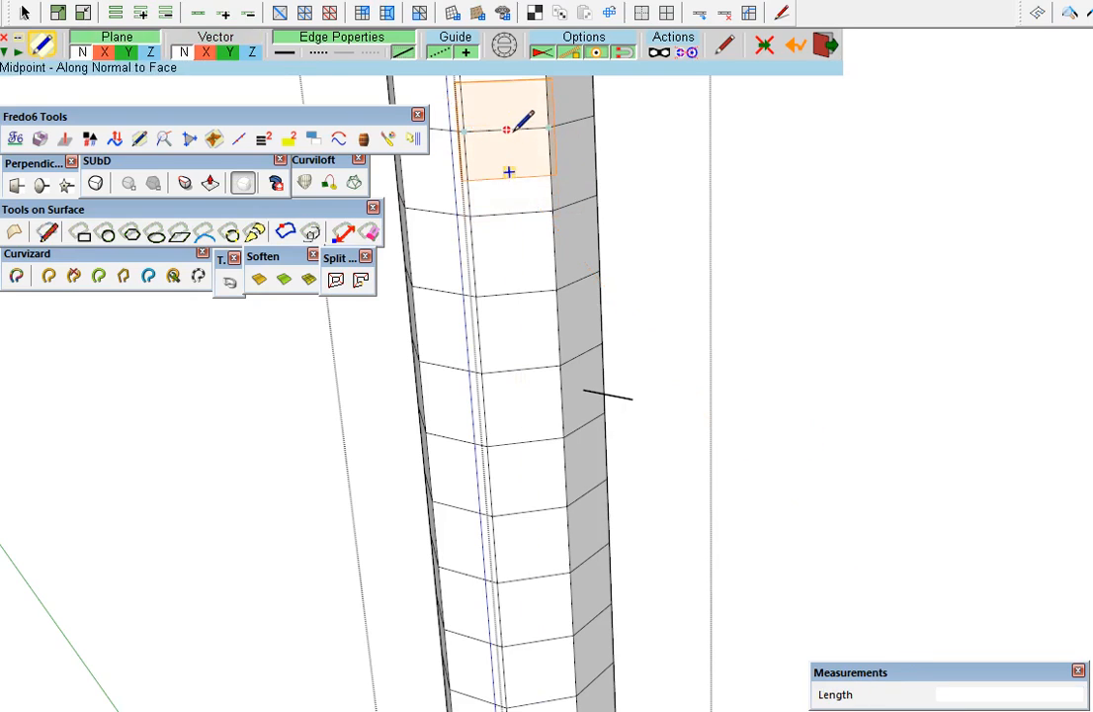
Try the inference plane perpendicular to the Z axis on several column faces and at the short line's free end
left_click(508, 129)
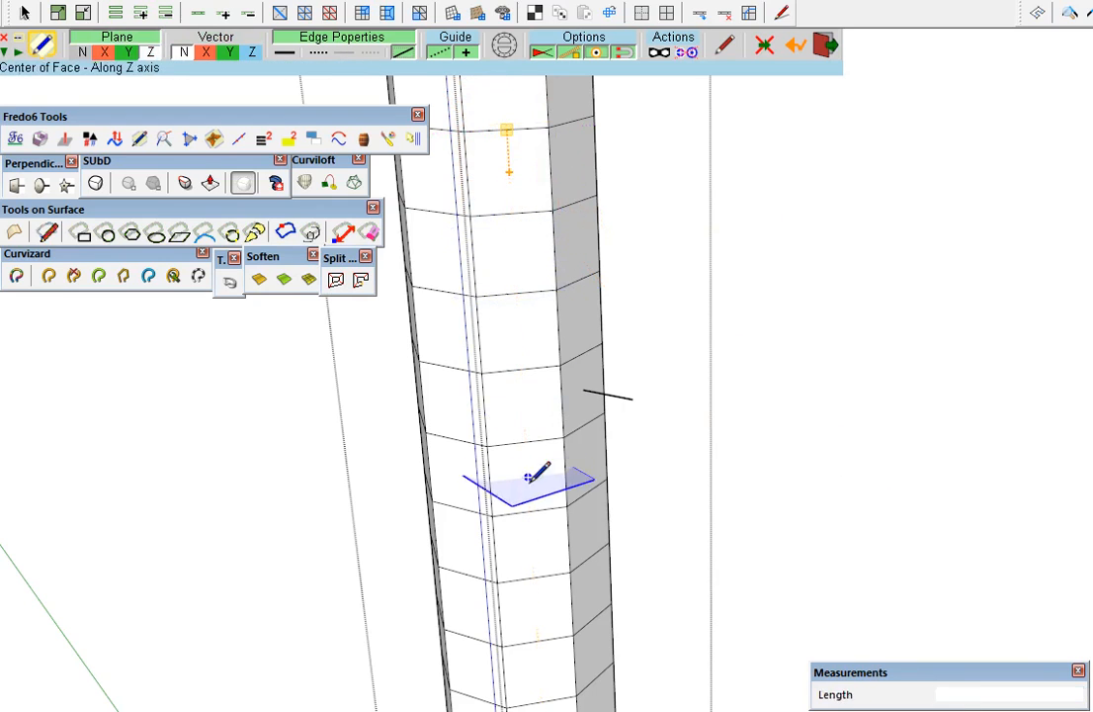
left_click(525, 410)
mouse_move(525, 410)
middle_mouse_down()
mouse_move(556, 476)
mouse_move(558, 682)
middle_mouse_up()
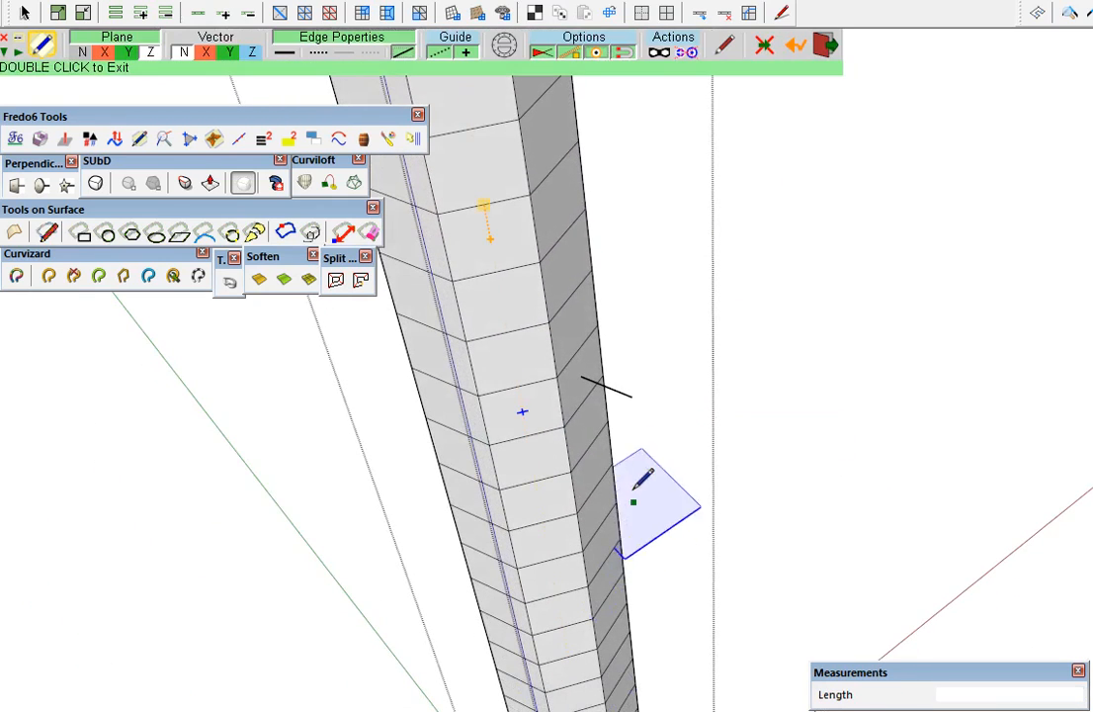
left_click(632, 396)
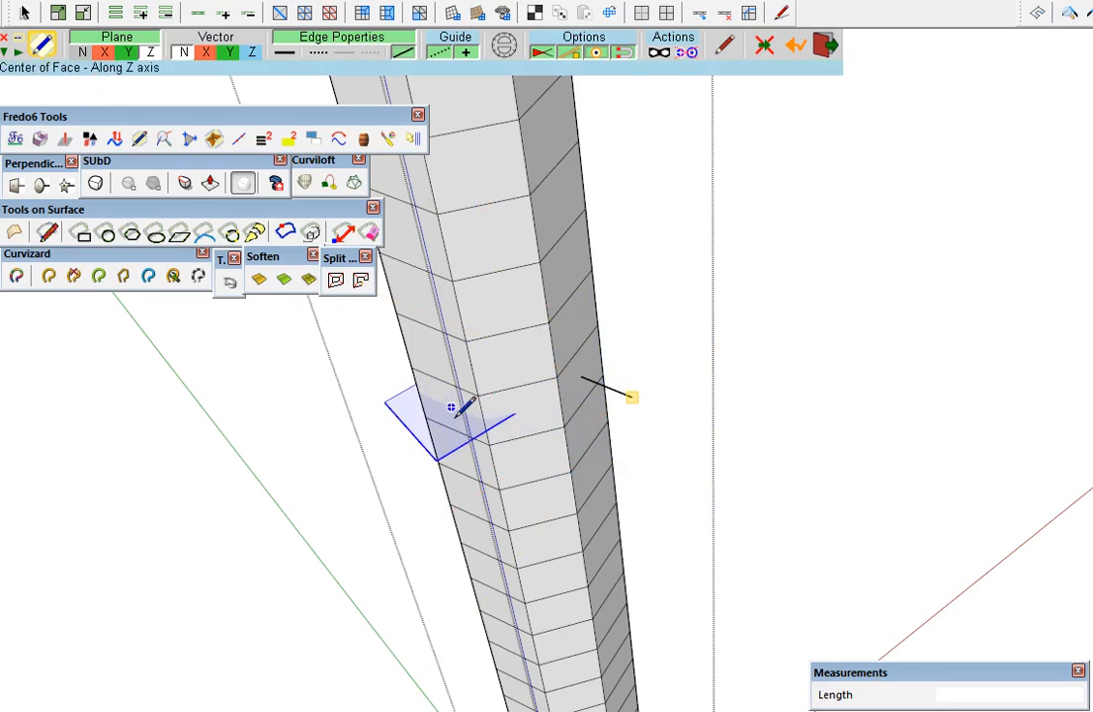
middle_click_drag(472, 420, 480, 384)
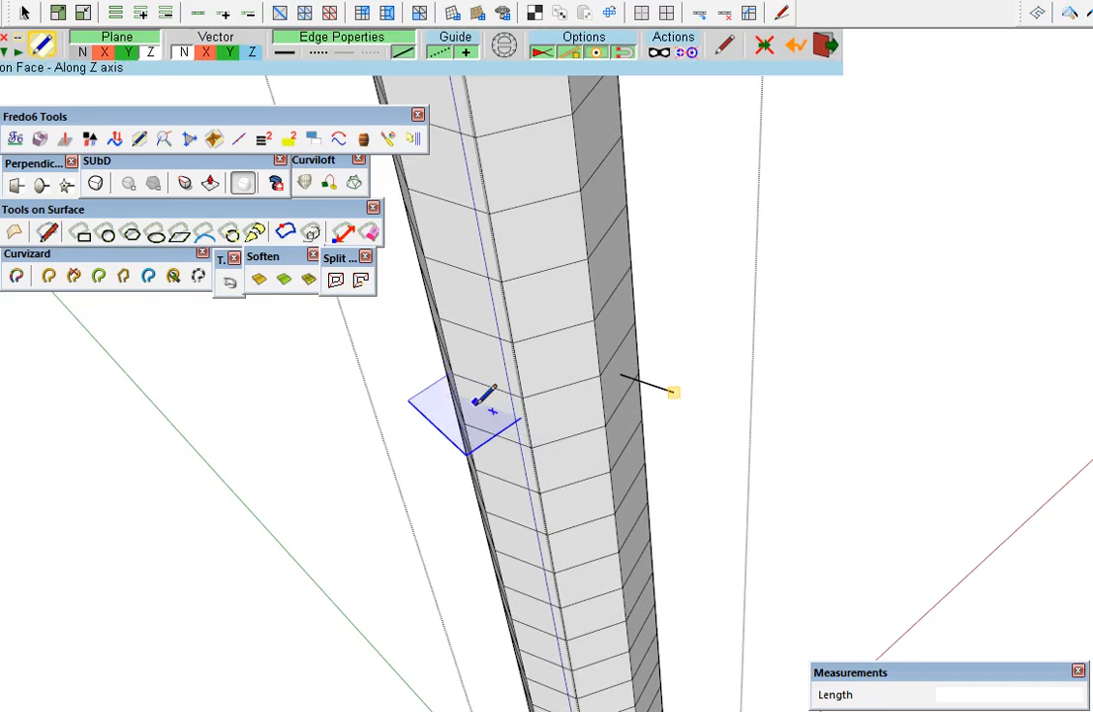
With the inference plane locked to the face normal, draw a jagged branch line rising outward from the short line's free end
scroll(485, 399, "down", 5)
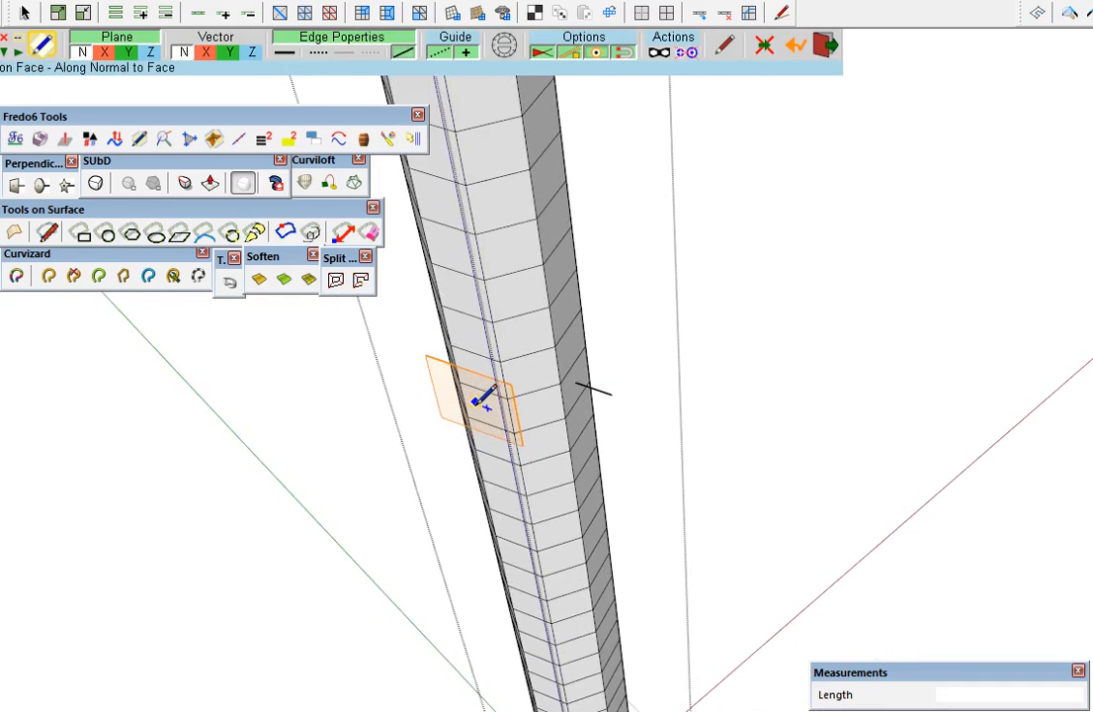
middle_click_drag(534, 390, 509, 440)
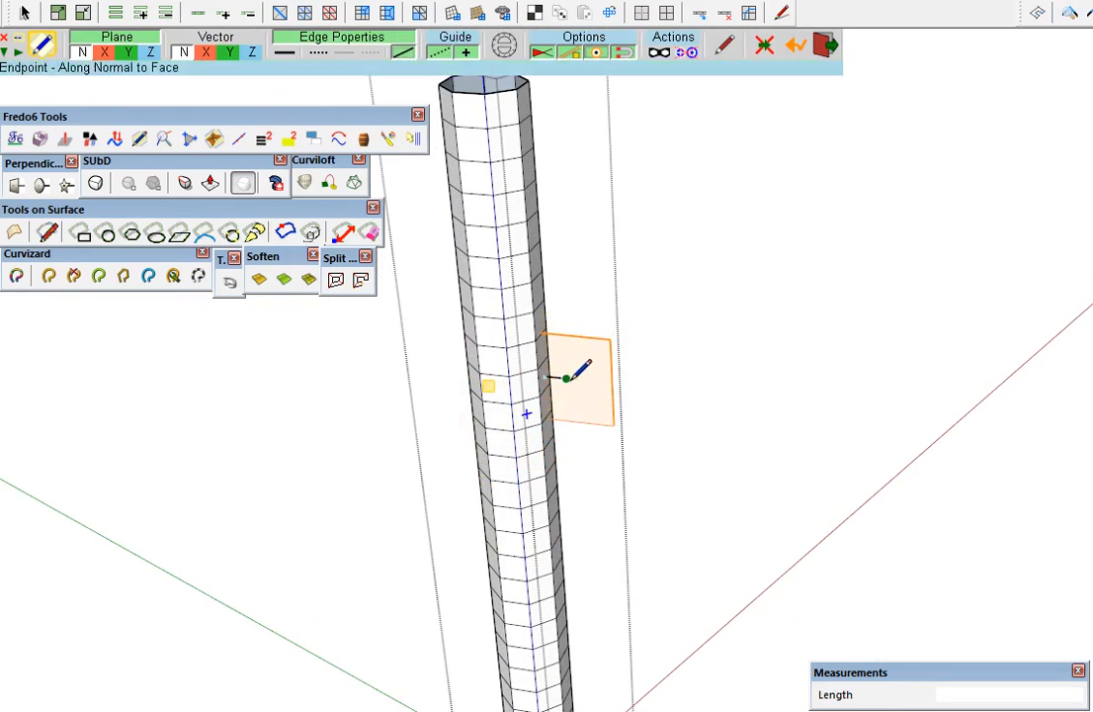
mouse_move(564, 372)
middle_mouse_down()
mouse_move(420, 386)
mouse_move(560, 364)
middle_mouse_up()
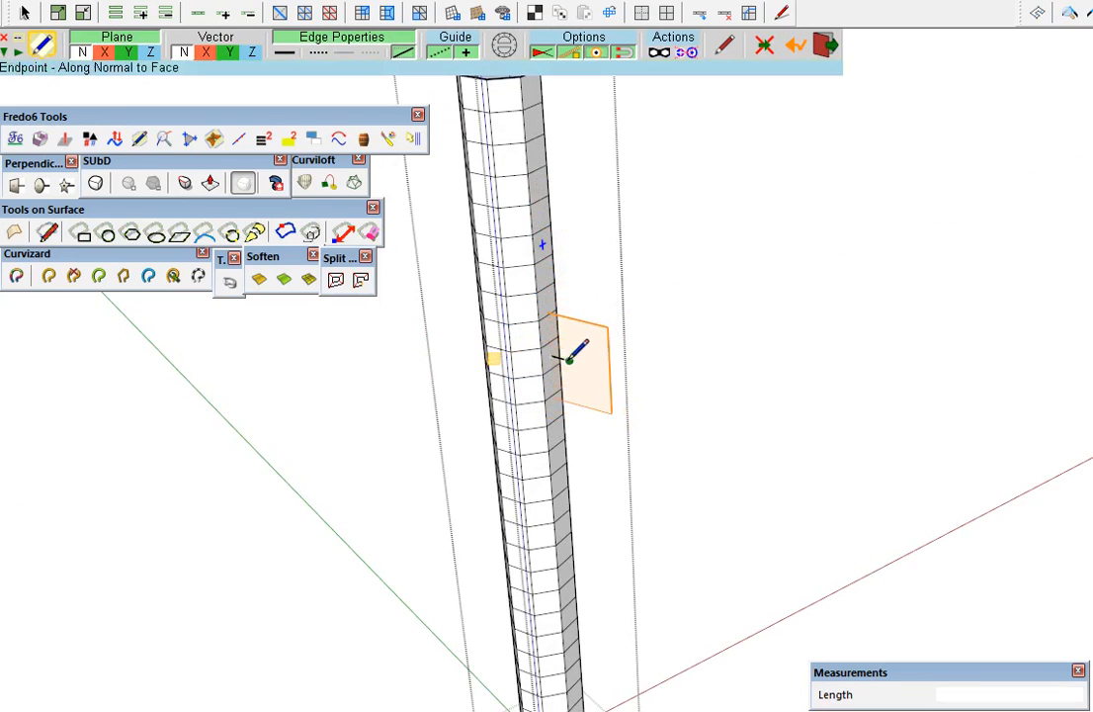
mouse_move(583, 354)
left_mouse_down()
mouse_move(646, 342)
mouse_move(732, 244)
mouse_move(848, 145)
mouse_move(880, 89)
left_mouse_up()
scroll(587, 490, "down", 5)
mouse_move(587, 490)
middle_mouse_down()
mouse_move(707, 391)
mouse_move(819, 231)
middle_mouse_up()
scroll(599, 404, "up", 2)
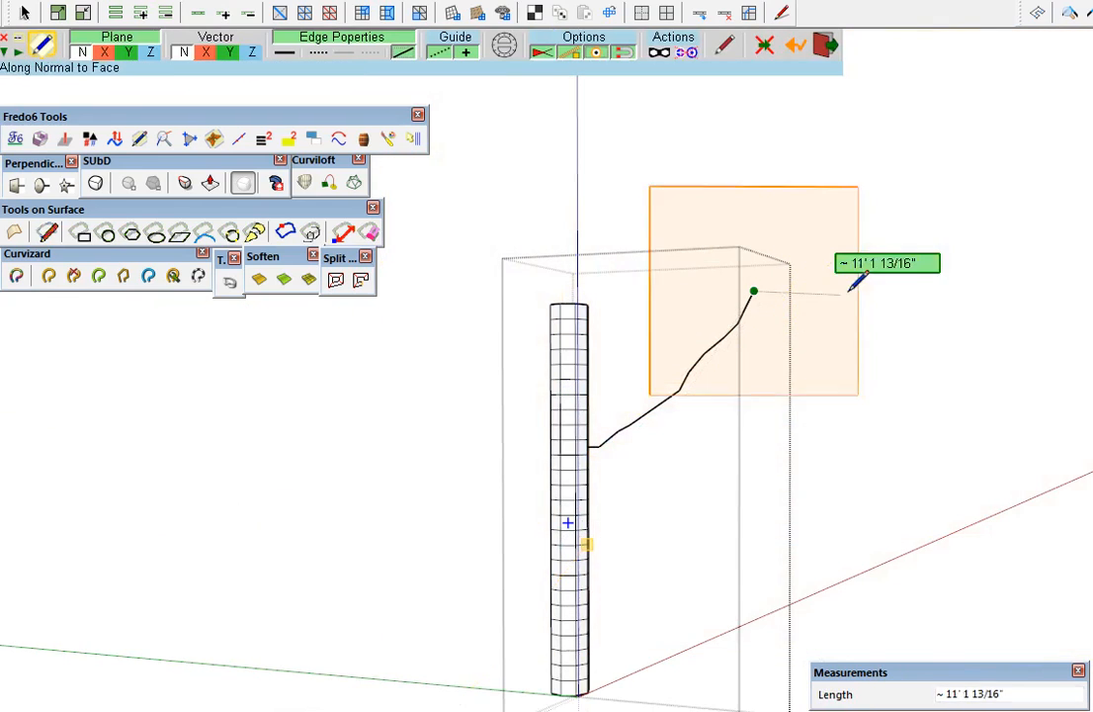
scroll(731, 307, "up", 2)
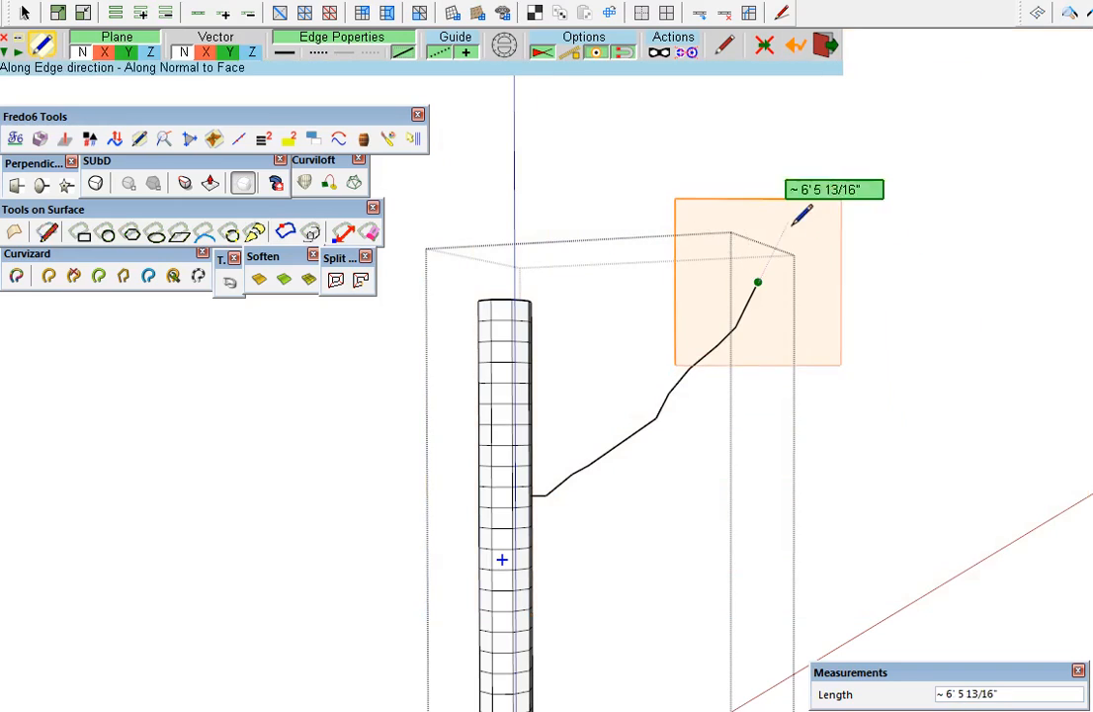
left_click(783, 262)
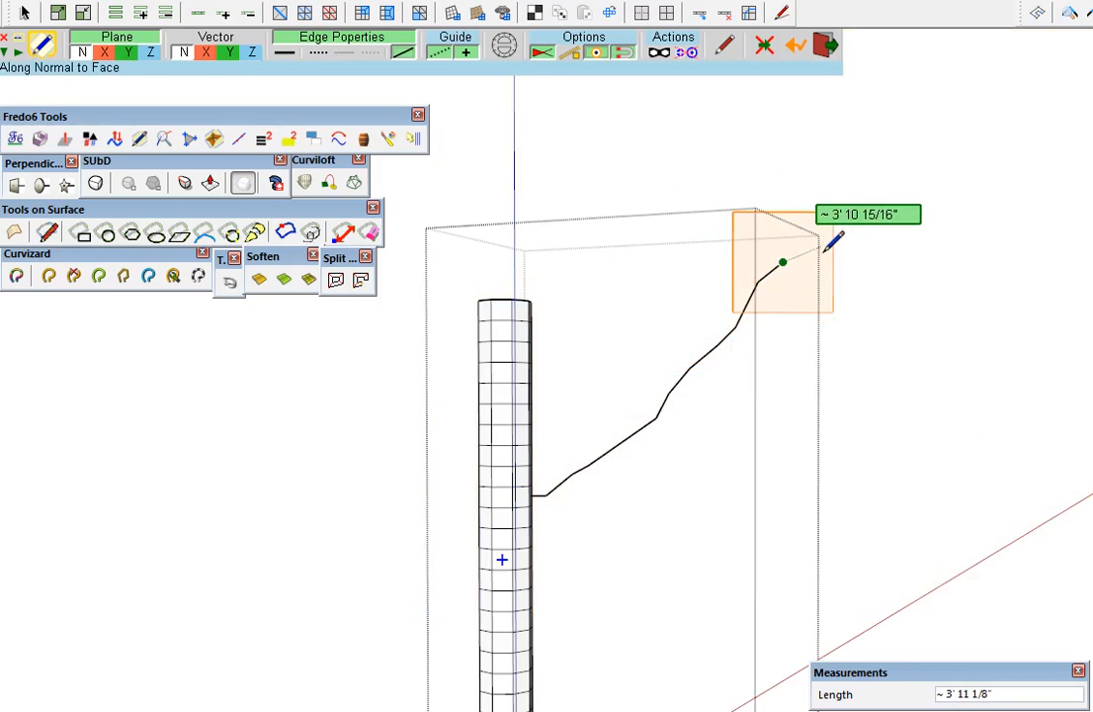
double_click(812, 258)
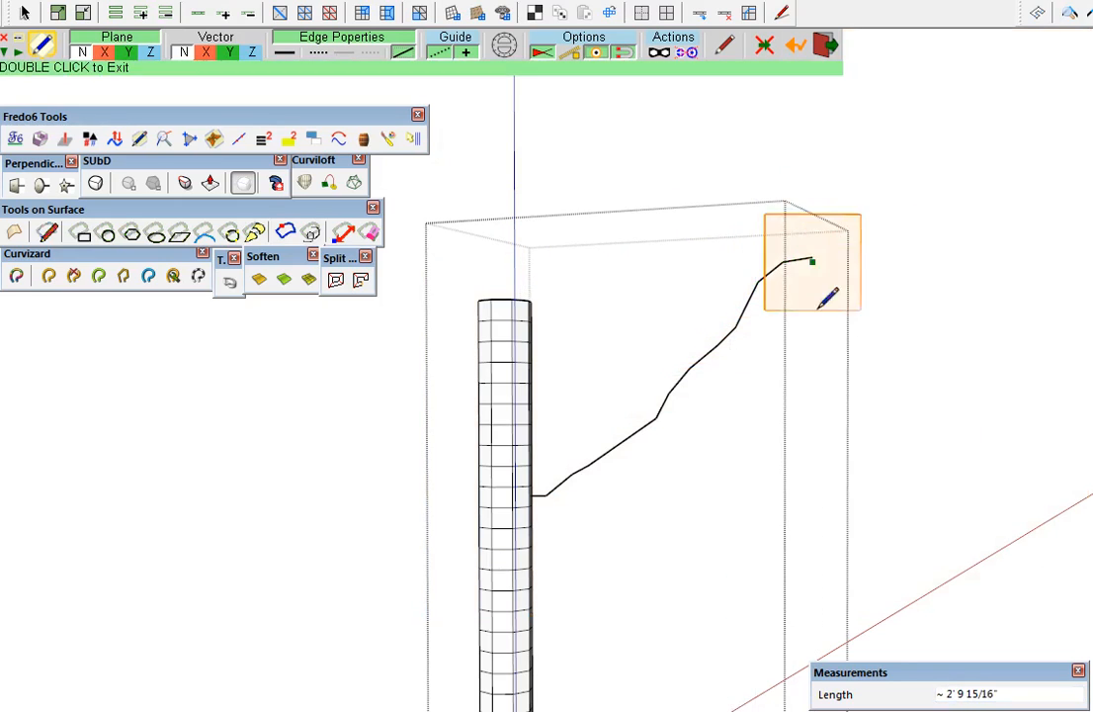
Start a second branch line at the center of a face on the column's other side and run its first segments outward and up
mouse_move(505, 449)
middle_mouse_down()
mouse_move(633, 461)
mouse_move(837, 519)
mouse_move(872, 517)
middle_mouse_up()
scroll(537, 487, "up", 5)
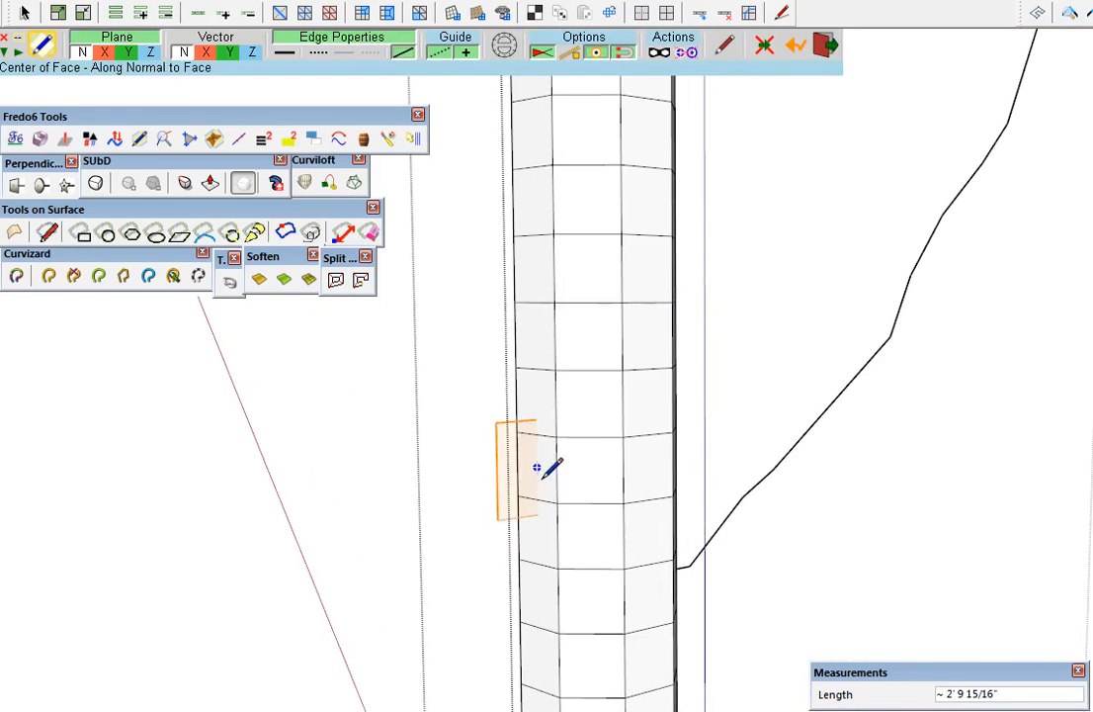
left_click(536, 467)
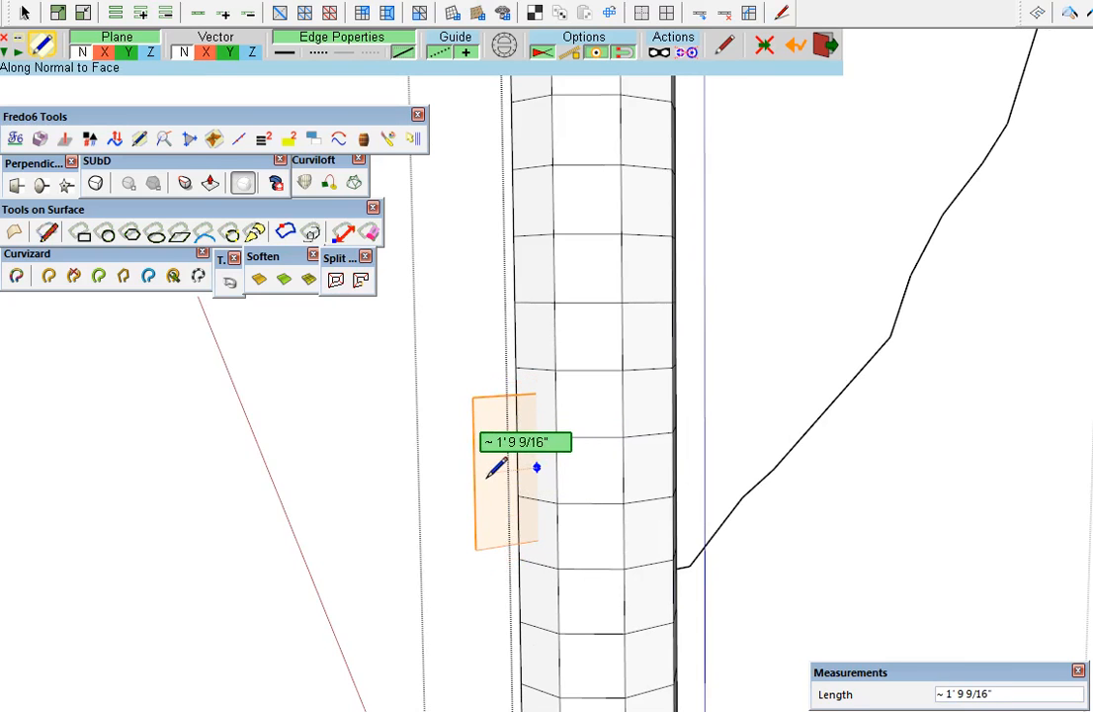
scroll(524, 463, "down", 4)
scroll(495, 484, "down", 4)
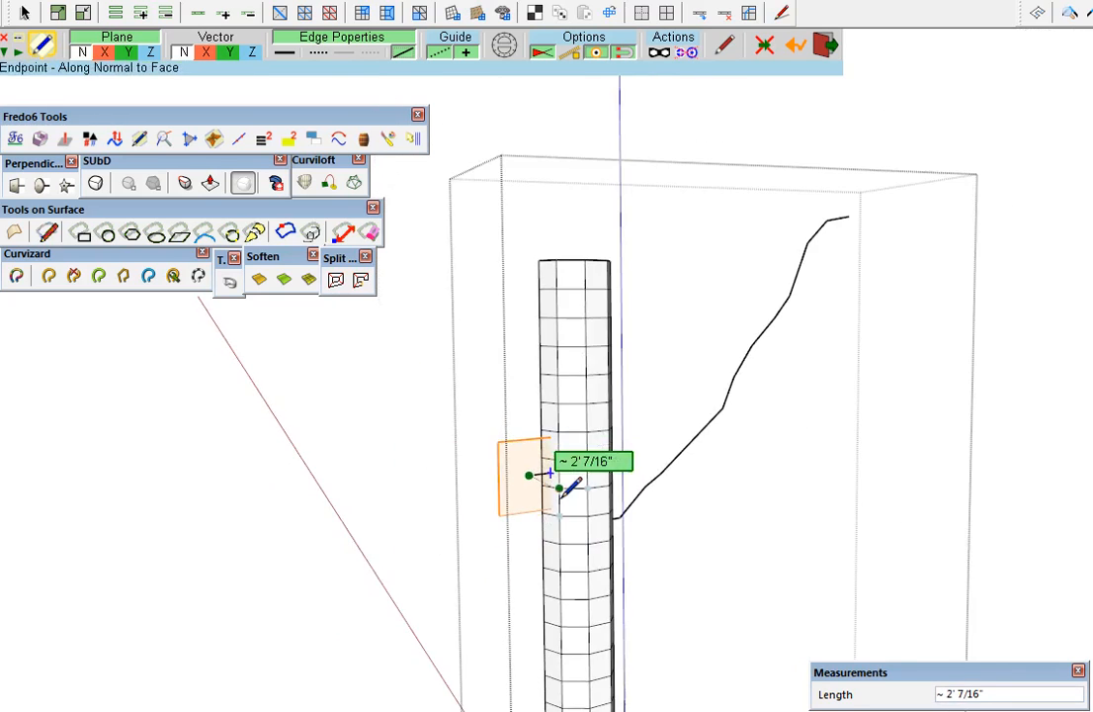
left_click(435, 436)
scroll(573, 454, "up", 5)
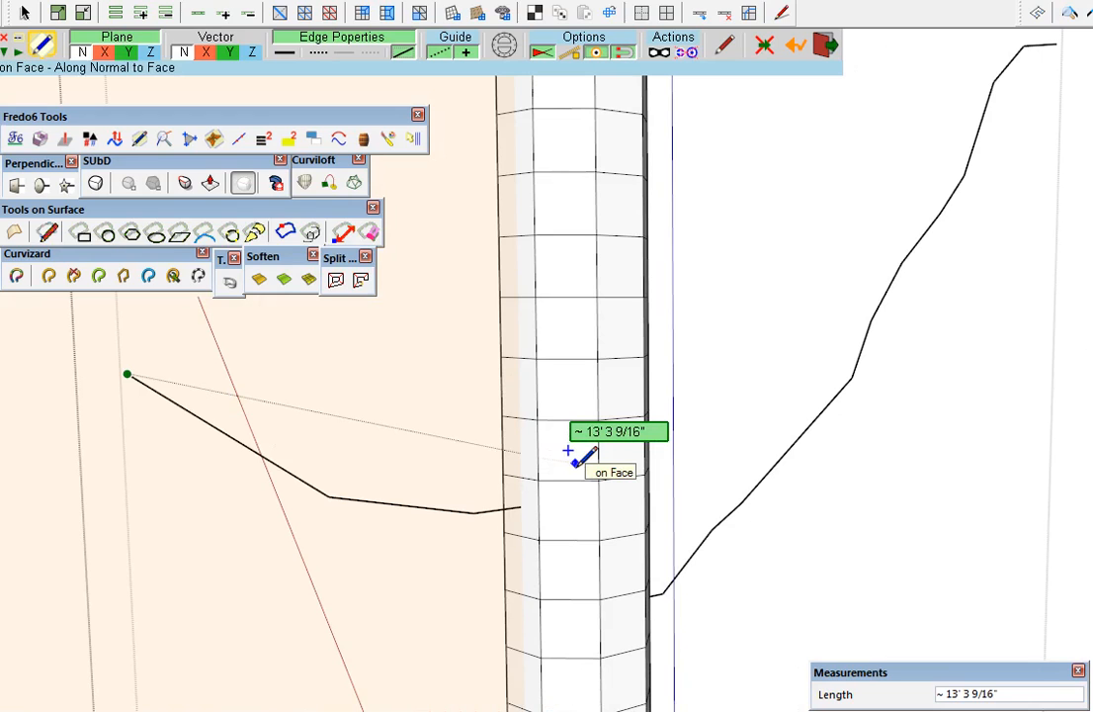
scroll(568, 458, "down", 4)
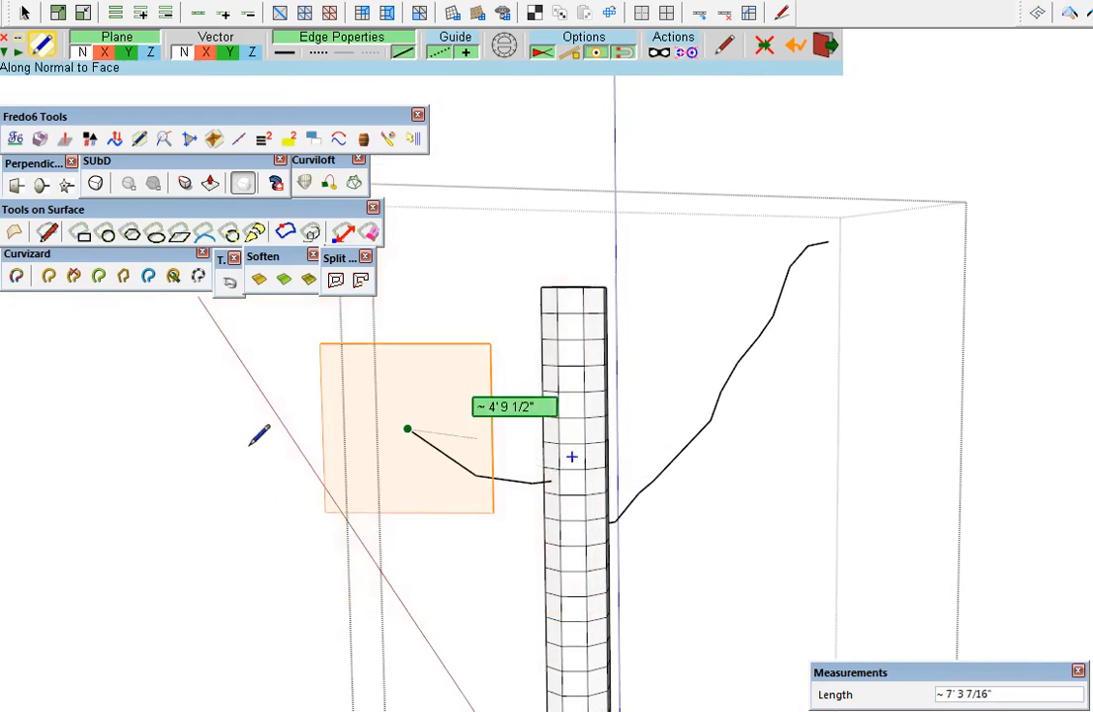
Extend the second branch line outward and up from the column with a run of short jagged segments
left_click(353, 420)
left_click(337, 404)
left_click(309, 390)
left_click(284, 367)
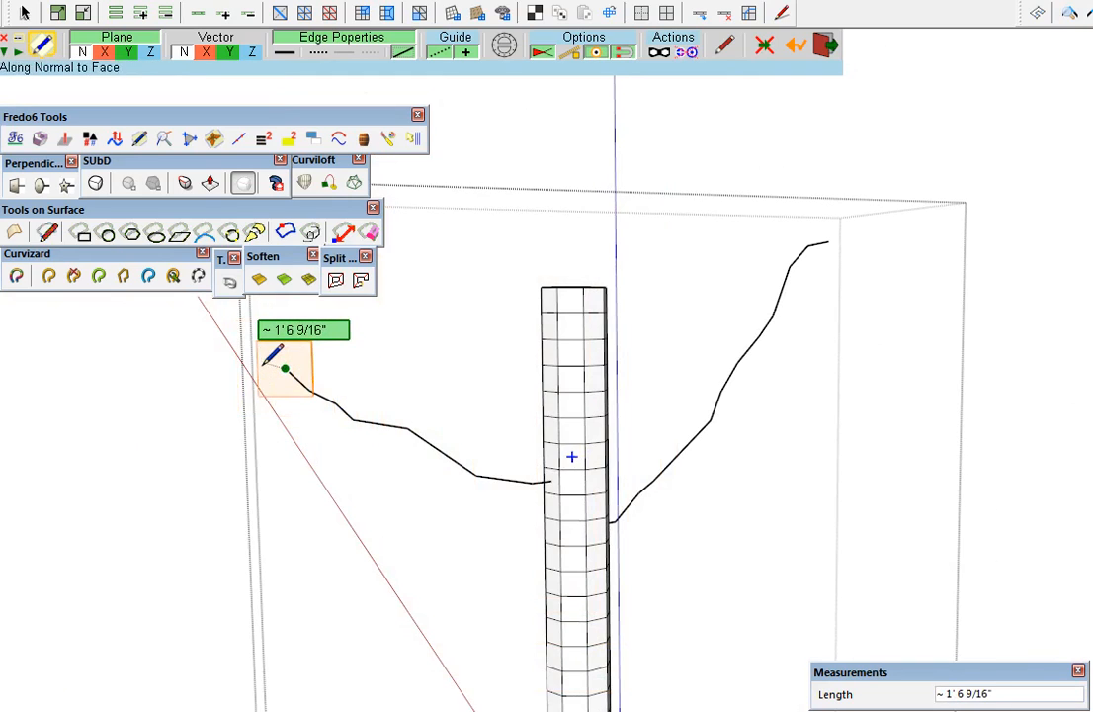
scroll(549, 460, "up", 2)
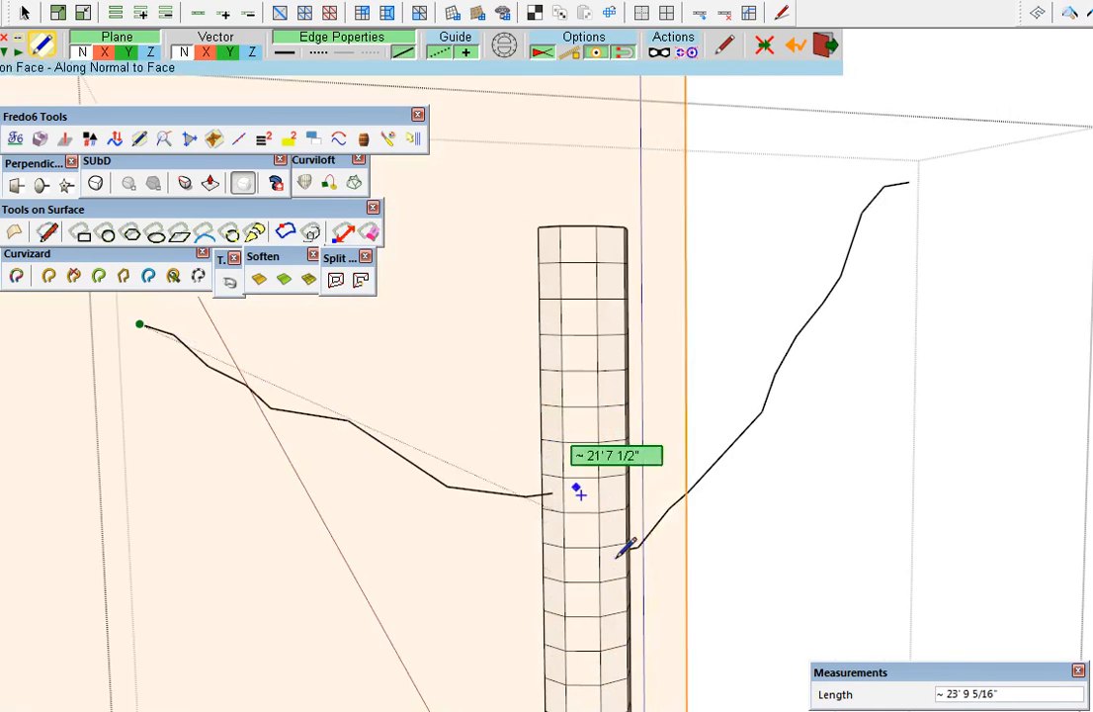
scroll(559, 532, "down", 2)
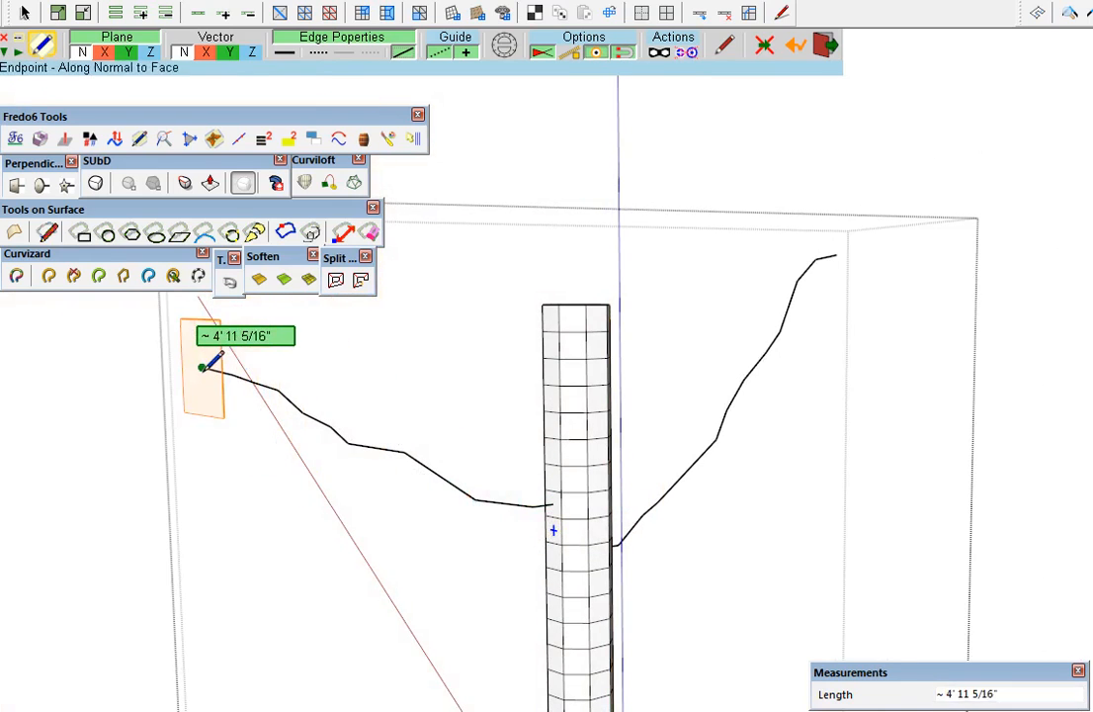
left_click(180, 346)
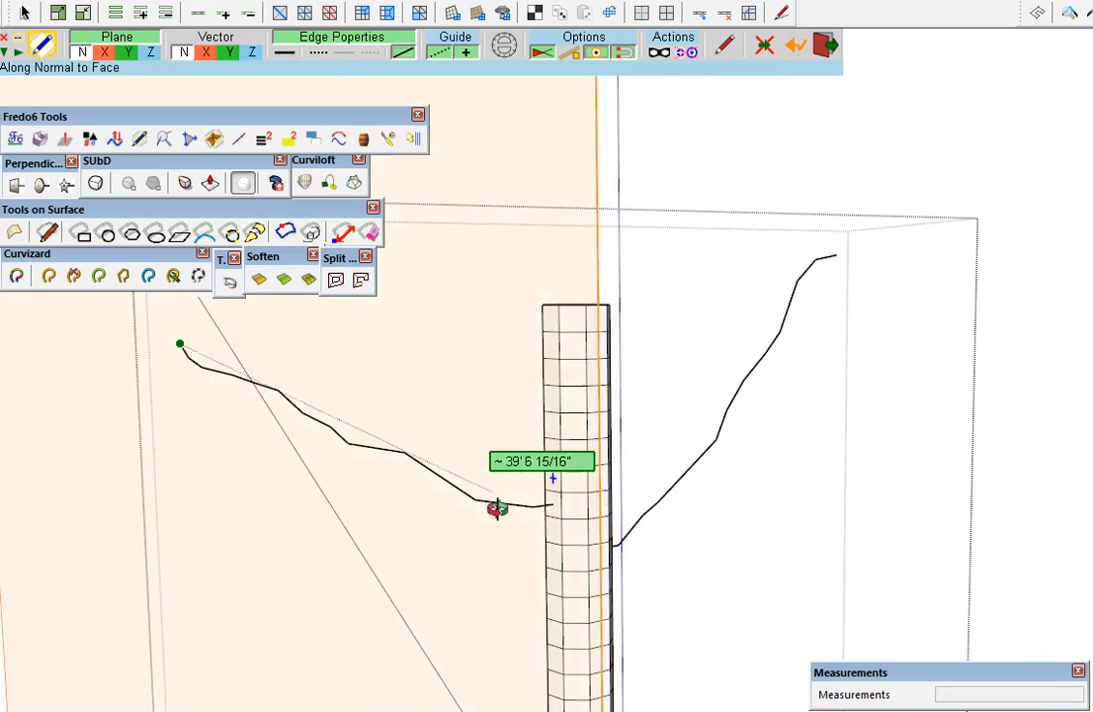
Add the last segments at the second branch line's outer end and finish the line
scroll(498, 508, "down", 3)
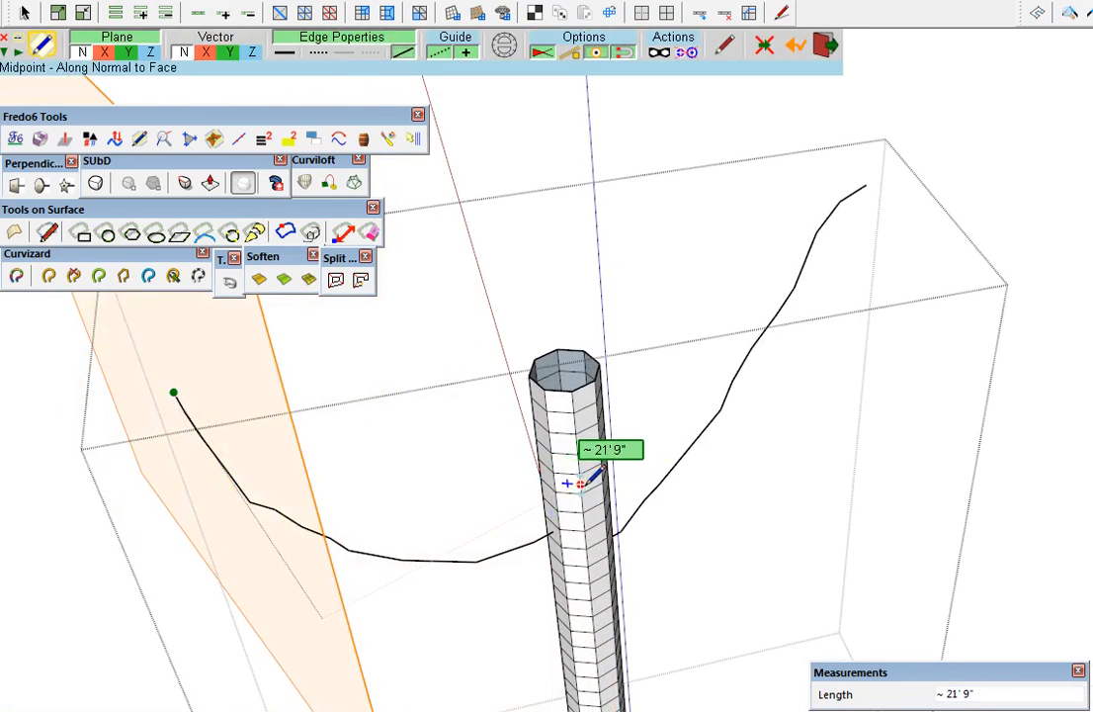
scroll(593, 477, "down", 3)
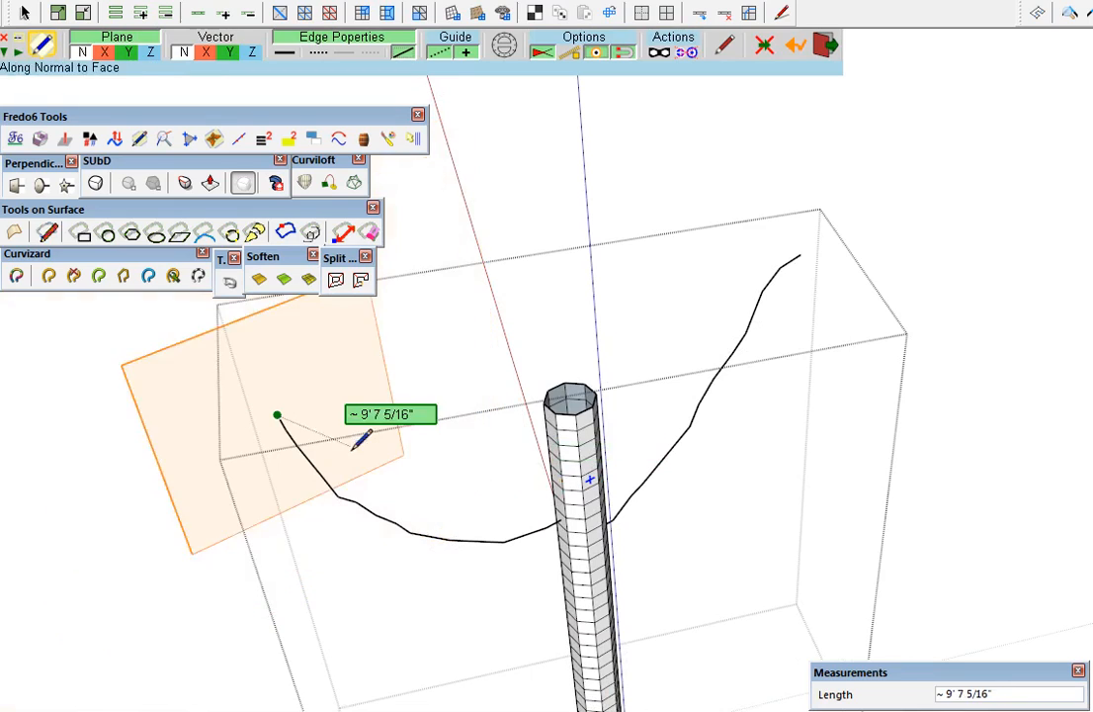
left_click(277, 415)
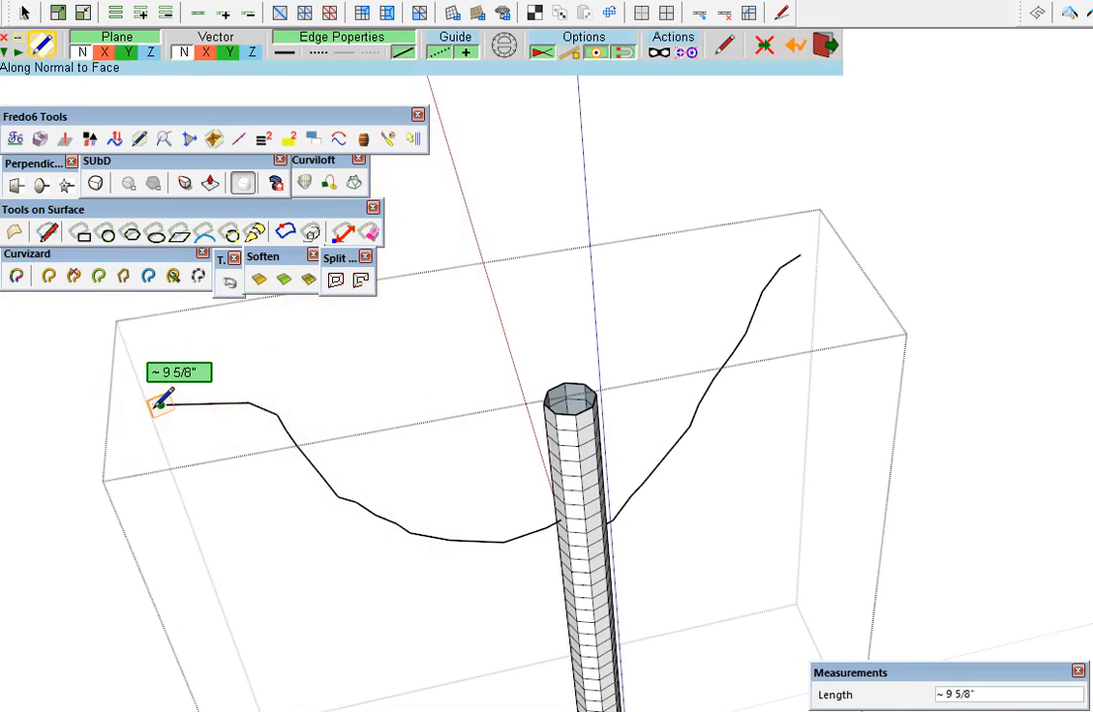
left_click(139, 398)
mouse_move(605, 536)
middle_mouse_down()
mouse_move(1058, 445)
mouse_move(1072, 406)
mouse_move(857, 581)
mouse_move(434, 501)
mouse_move(296, 287)
mouse_move(364, 278)
mouse_move(452, 439)
mouse_move(625, 473)
mouse_move(874, 456)
mouse_move(949, 435)
mouse_move(939, 469)
mouse_move(746, 627)
middle_mouse_up()
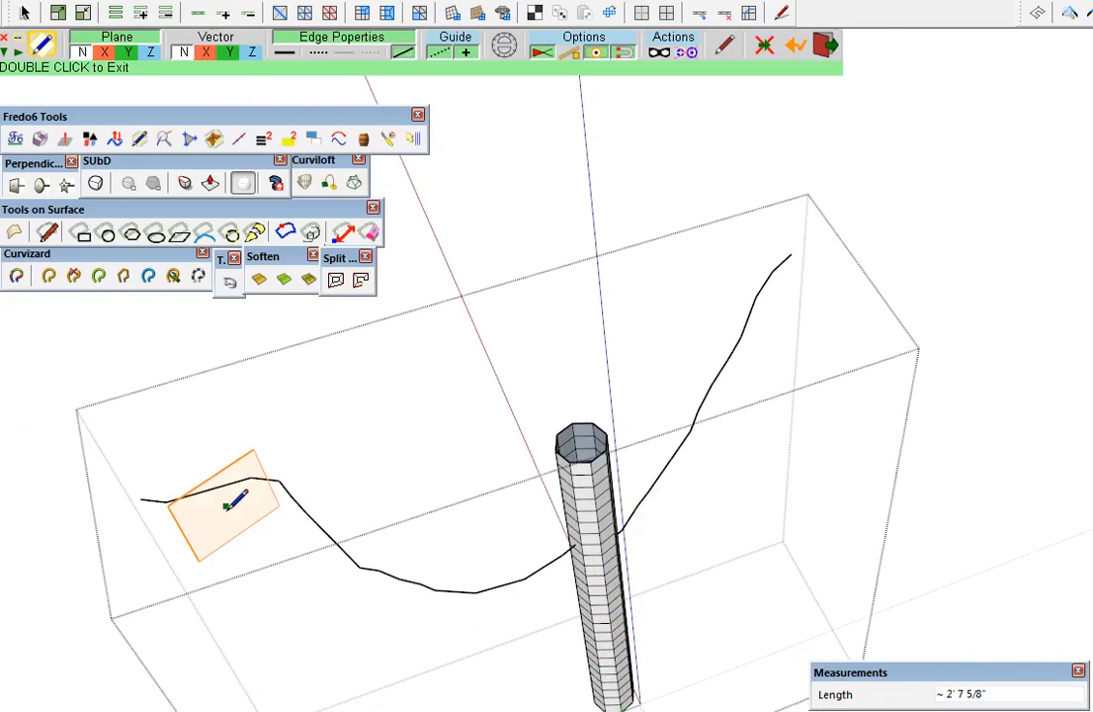
Select outer segments of the second branch line and move them and their vertices to bend the branch in depth
key("space")
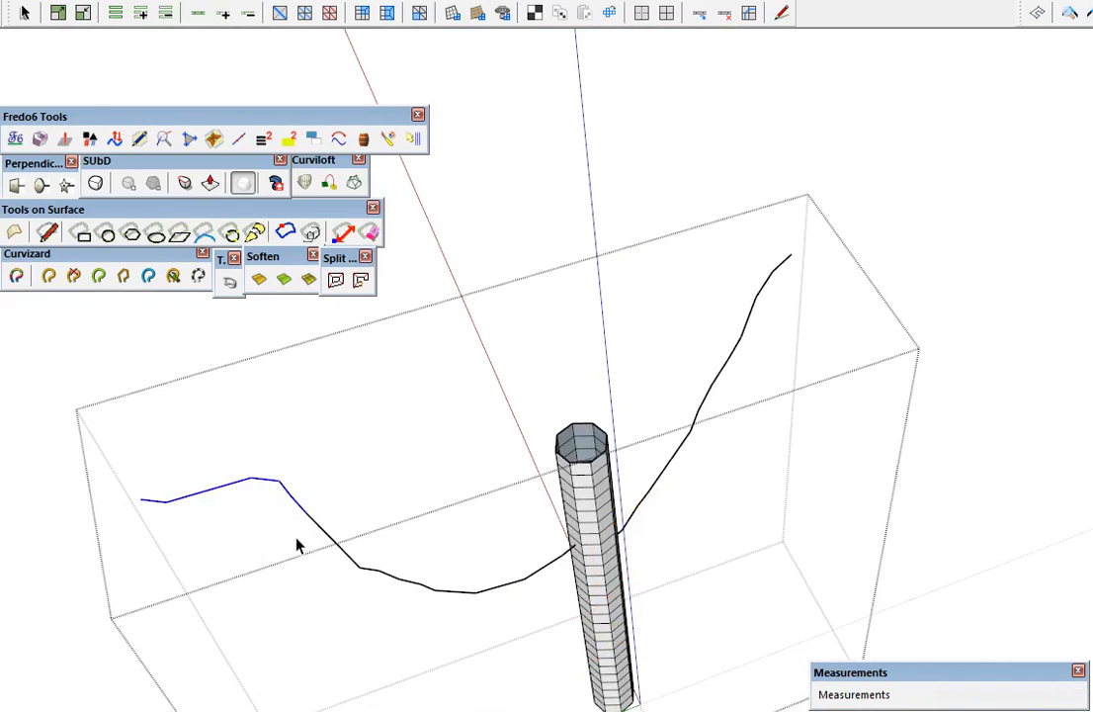
scroll(305, 547, "up", 3)
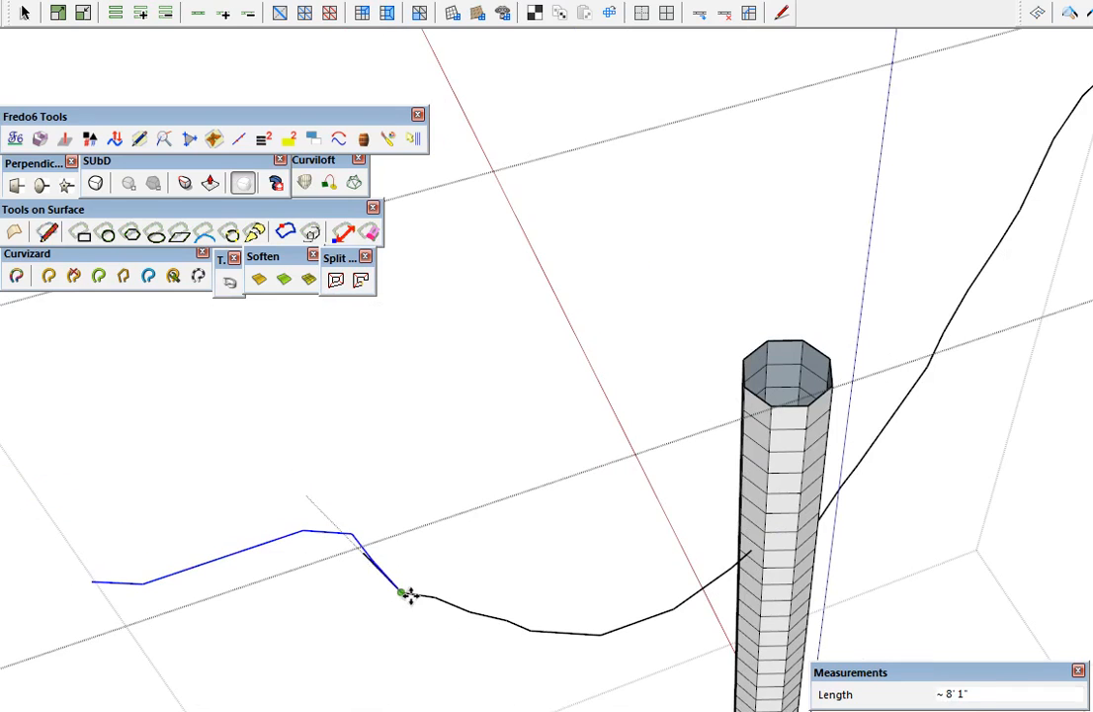
mouse_move(522, 638)
middle_mouse_down()
mouse_move(470, 661)
mouse_move(560, 652)
mouse_move(533, 649)
middle_mouse_up()
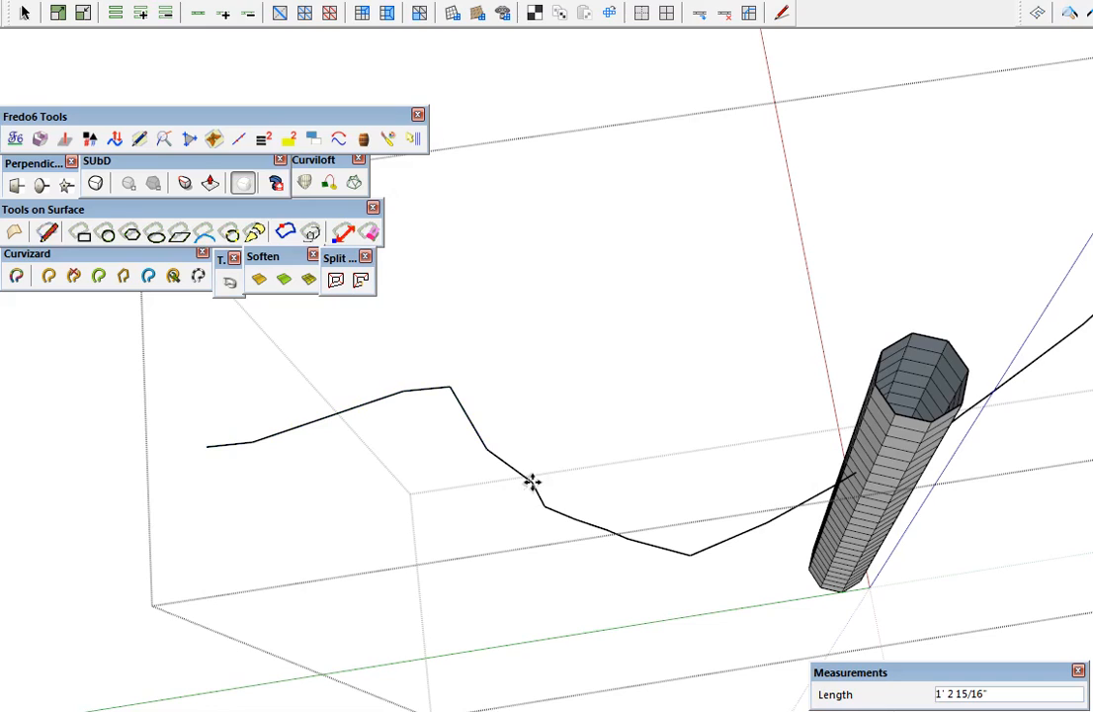
left_click_drag(503, 471, 500, 472)
key("m")
left_click(452, 388)
left_click(420, 438)
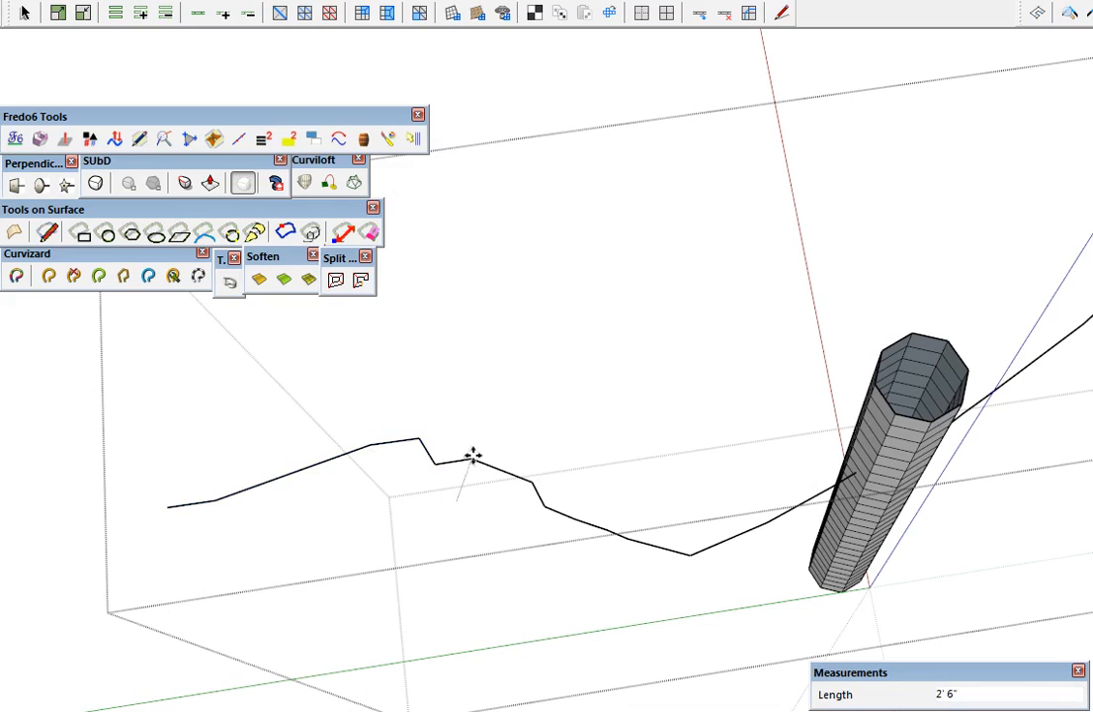
middle_click_drag(454, 458, 415, 151)
middle_click_drag(848, 233, 441, 278)
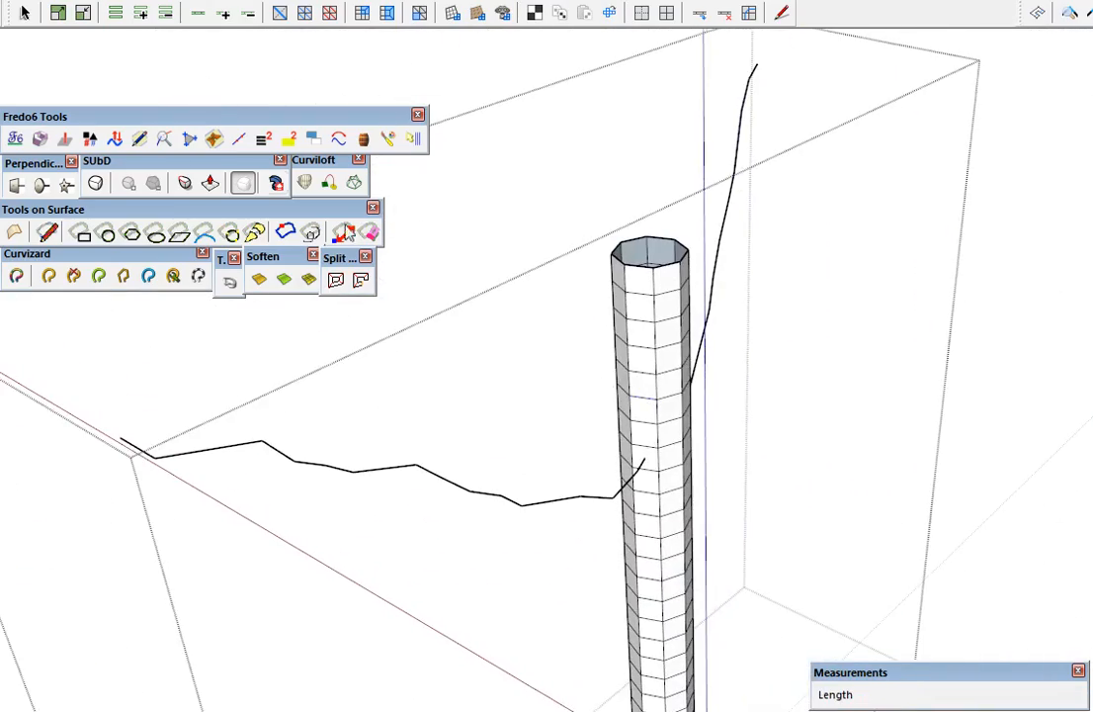
Start a third branch line perpendicular to a face near the column's top and run its first segments outward and up
left_click(115, 138)
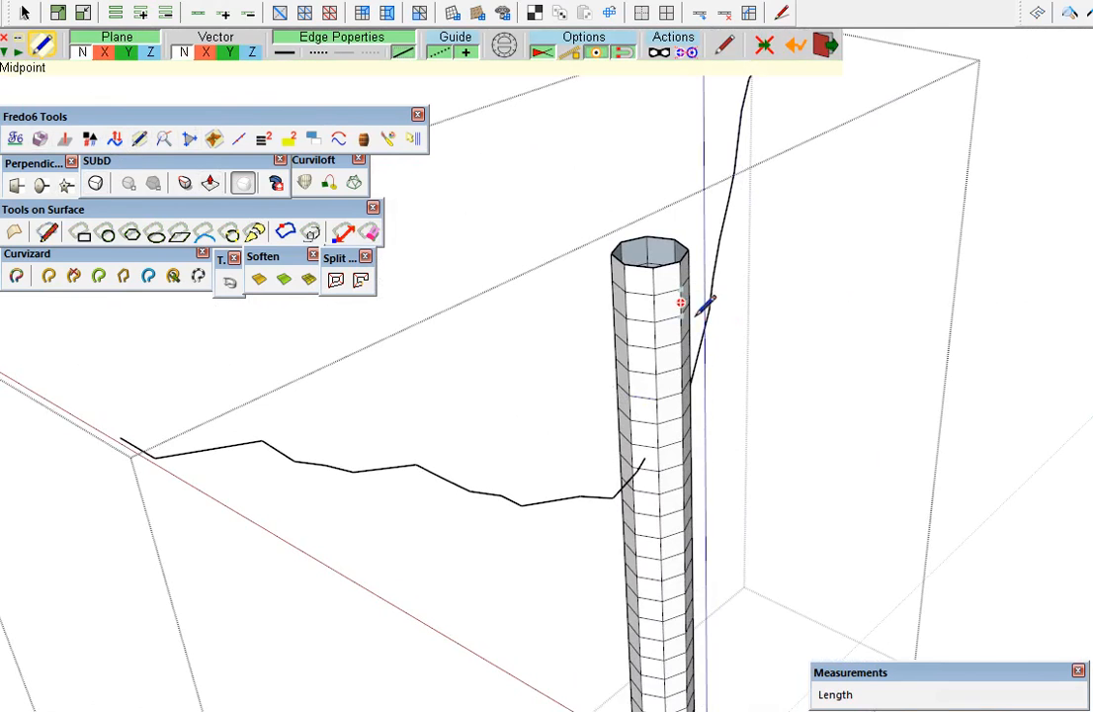
scroll(692, 297, "up", 5)
scroll(647, 358, "down", 5)
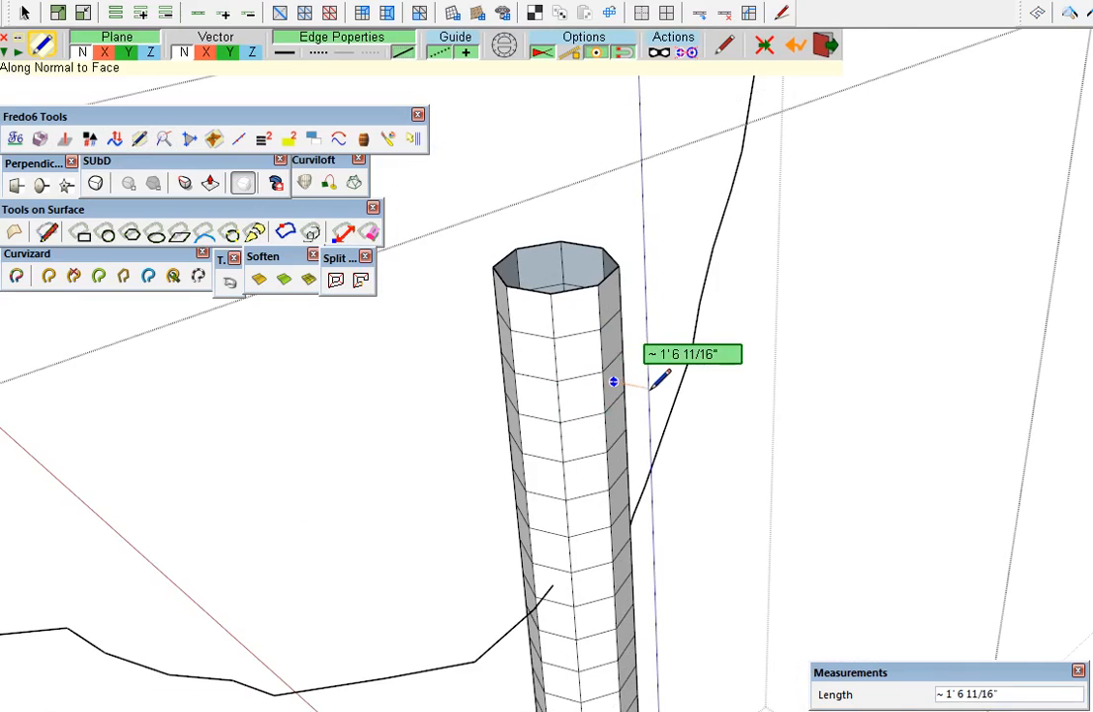
left_click(537, 398)
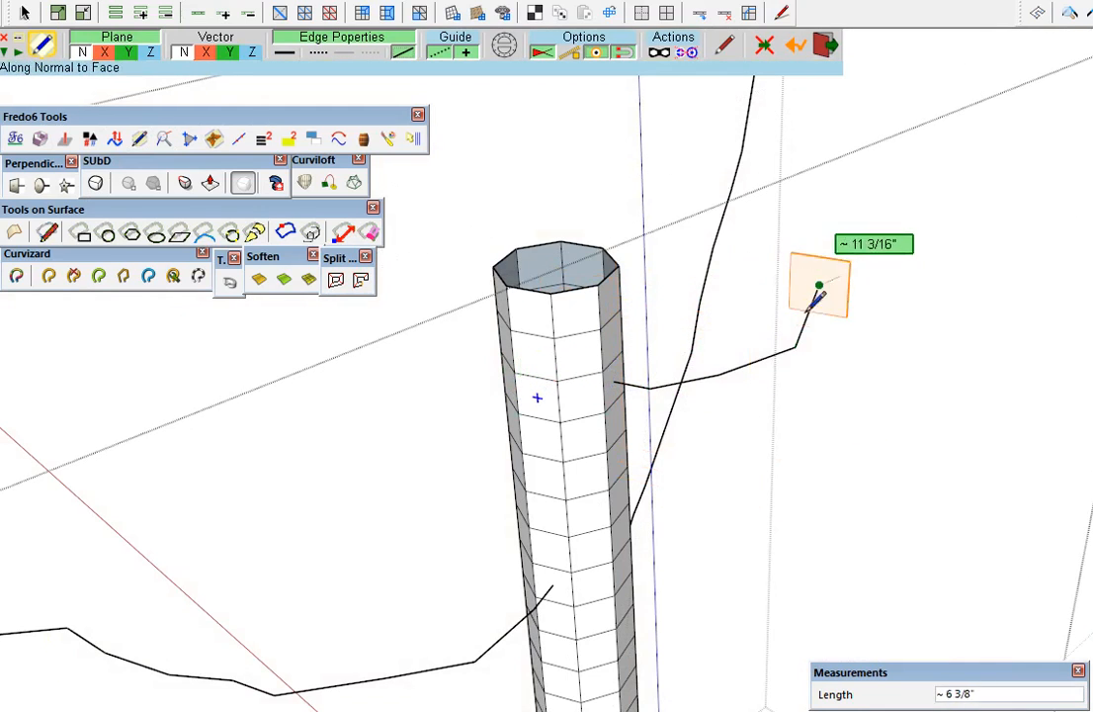
scroll(820, 287, "down", 3)
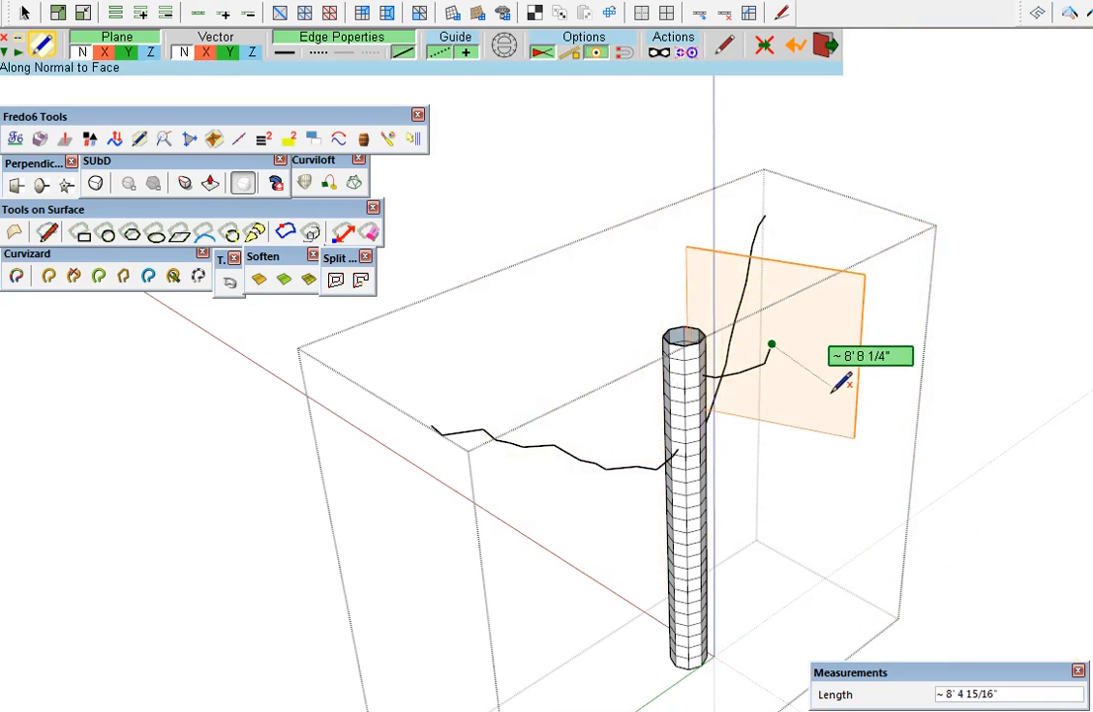
Continue the third branch line outward and up with short jagged segments and finish it
left_click(793, 314)
left_click(835, 287)
left_click(846, 278)
left_click(863, 266)
left_click(884, 241)
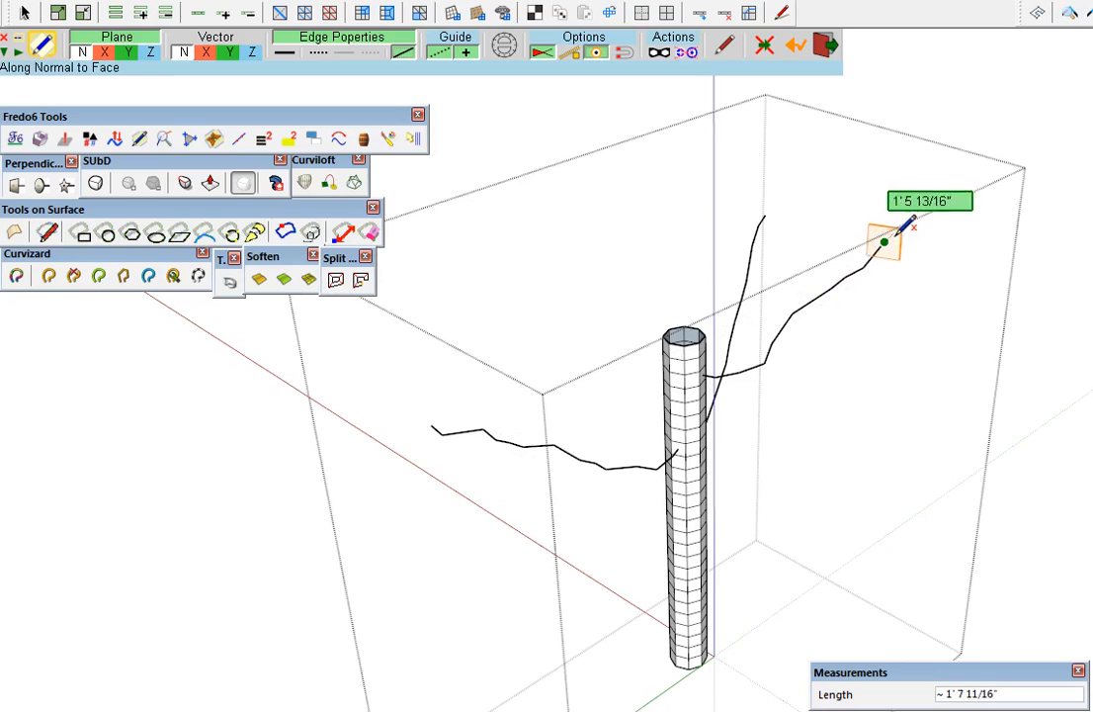
double_click(895, 232)
Start a fourth branch line at the center of a column face between existing branches, leaving it along the face normal
mouse_move(765, 490)
middle_mouse_down()
mouse_move(504, 265)
mouse_move(578, 237)
mouse_move(1084, 337)
mouse_move(964, 434)
middle_mouse_up()
scroll(702, 420, "up", 4)
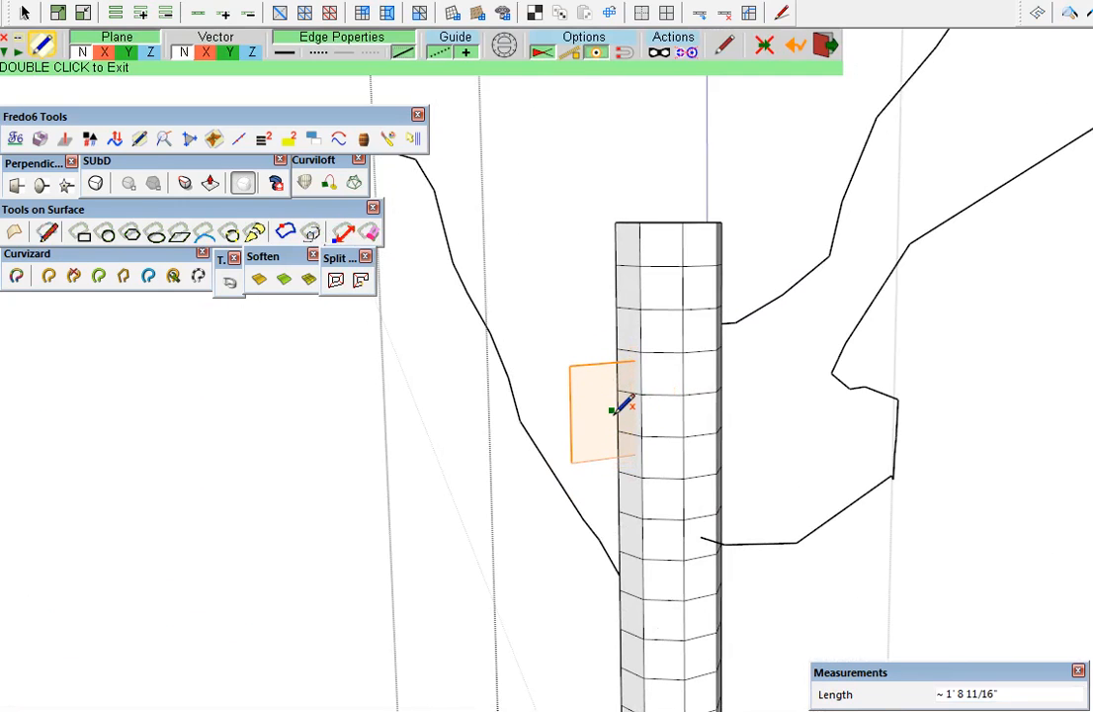
mouse_move(636, 408)
middle_mouse_down()
mouse_move(696, 470)
mouse_move(796, 501)
middle_mouse_up()
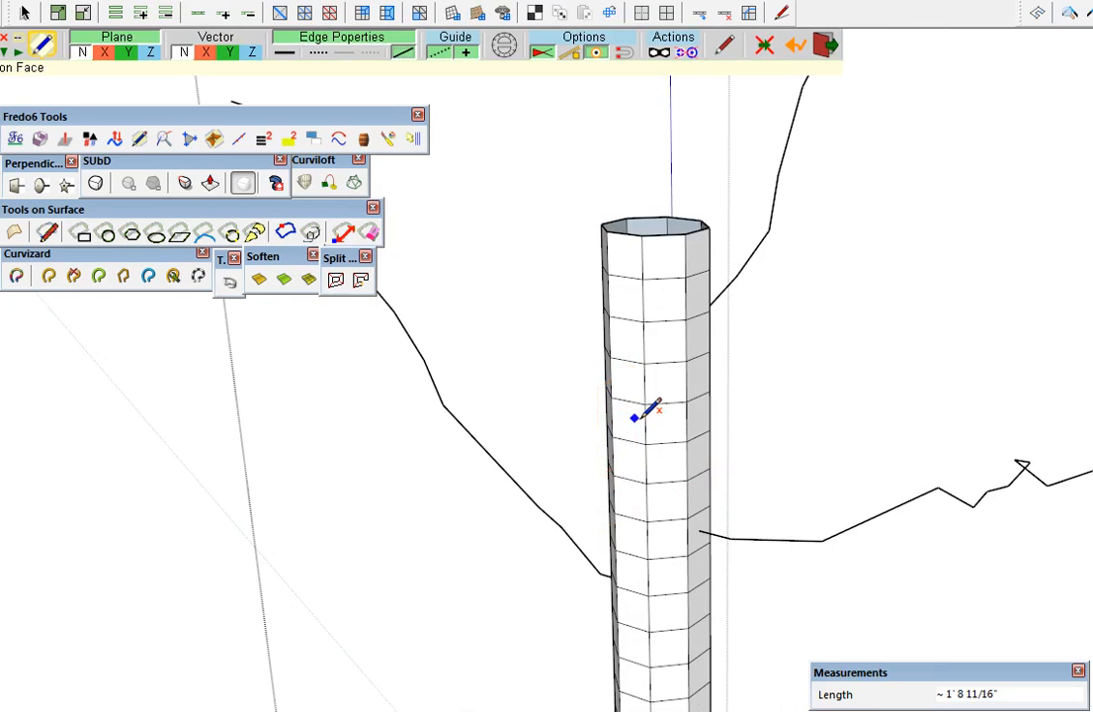
scroll(643, 422, "up", 2)
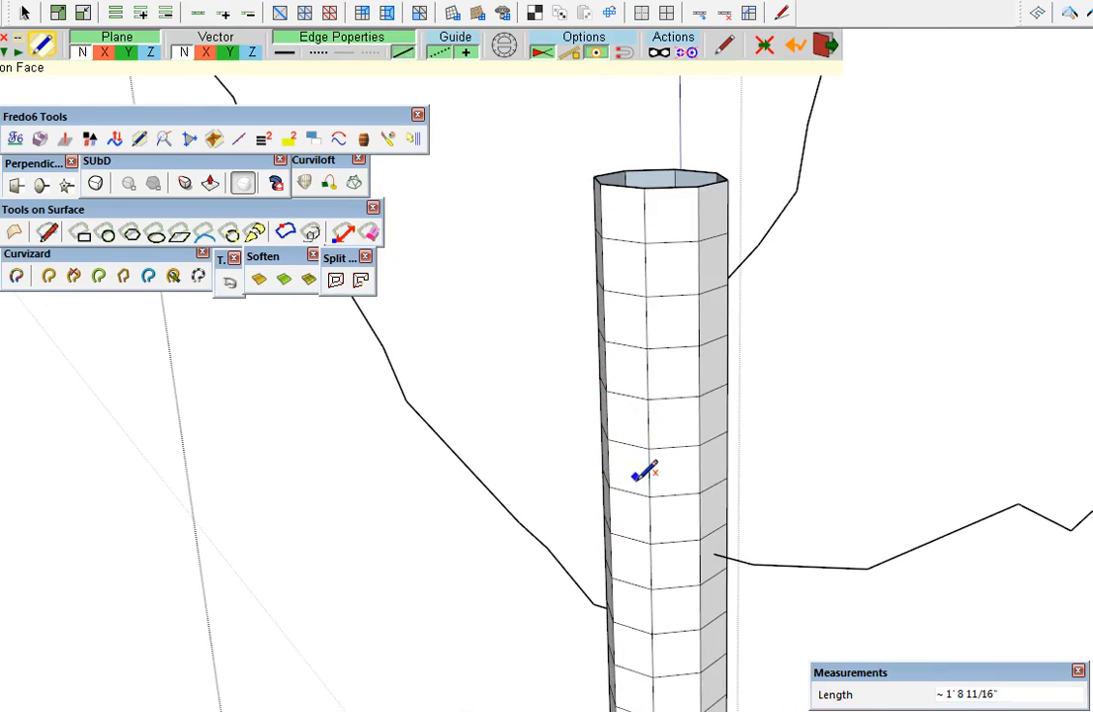
scroll(645, 472, "up", 3)
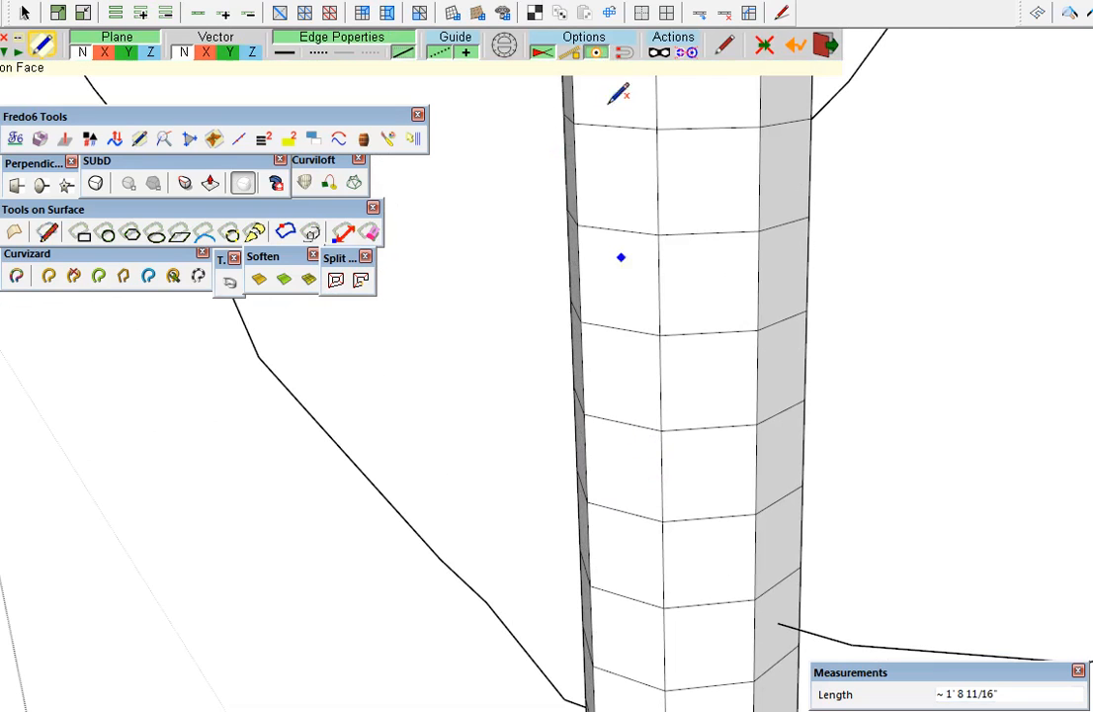
left_click(625, 466)
mouse_move(643, 475)
middle_mouse_down()
mouse_move(429, 516)
mouse_move(628, 448)
middle_mouse_up()
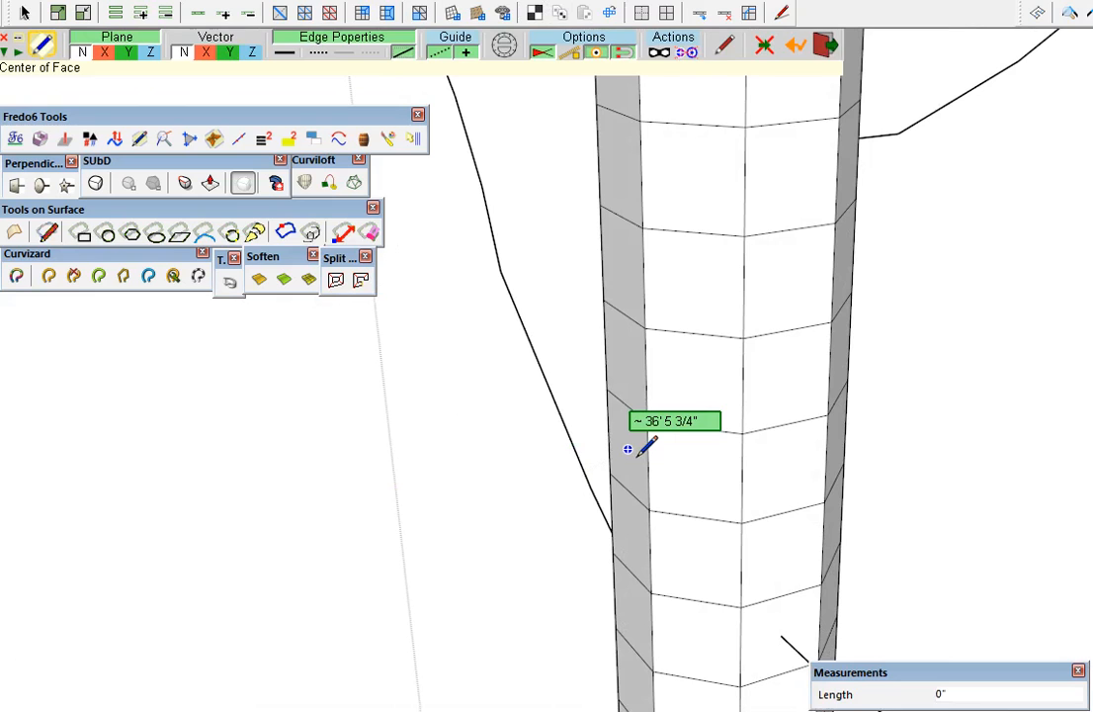
left_click(626, 450)
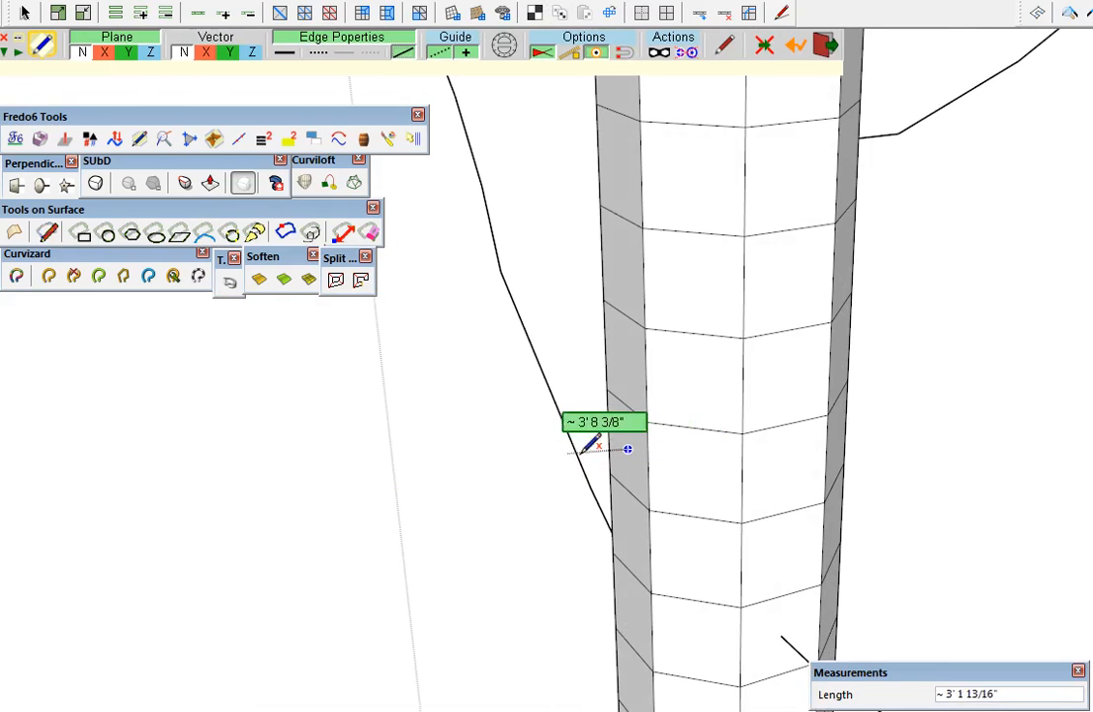
middle_click_drag(603, 449, 512, 557)
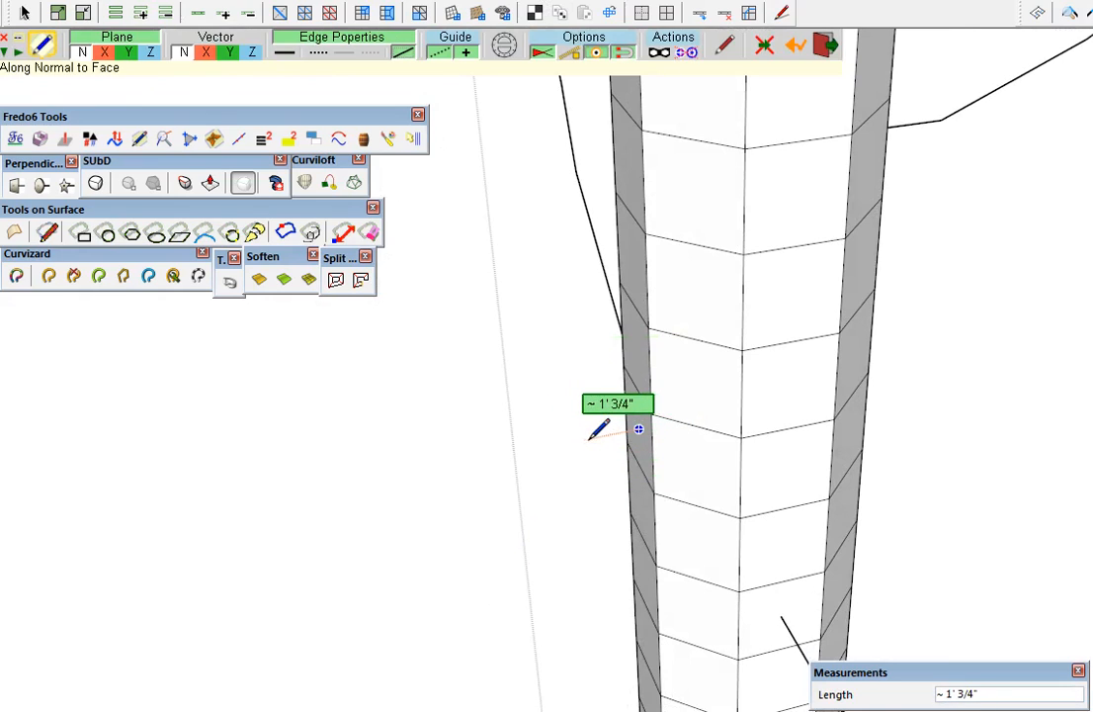
Run the fourth branch line outward and up from the column in jagged segments and finish it
scroll(591, 433, "down", 5)
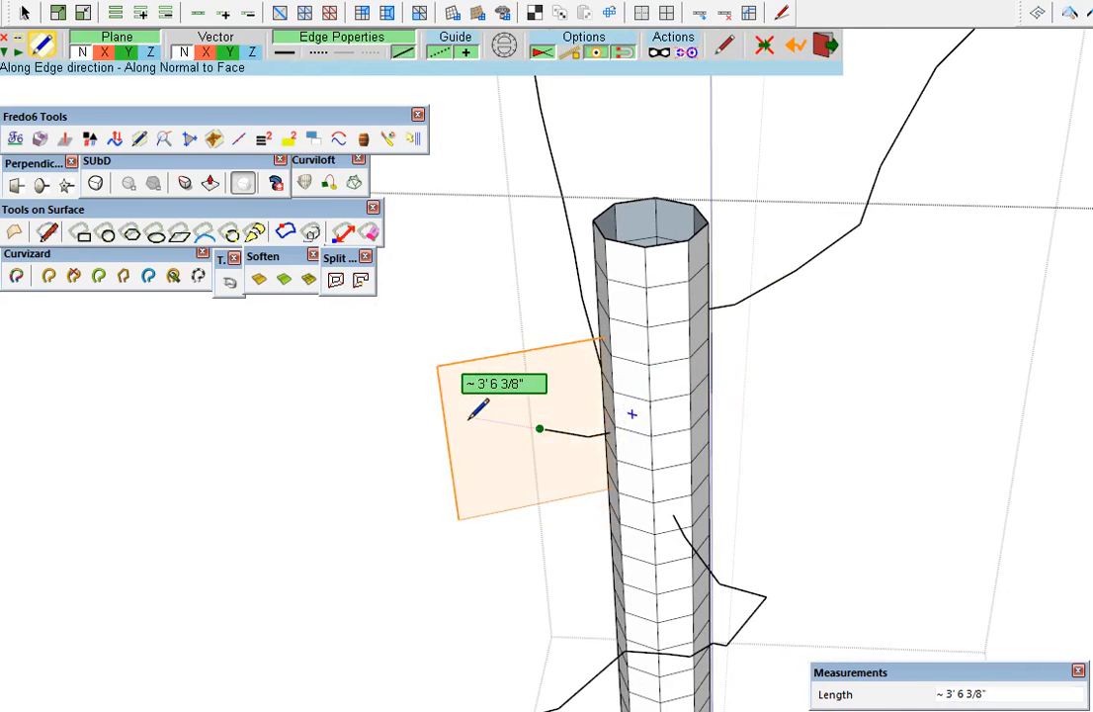
scroll(647, 422, "down", 3)
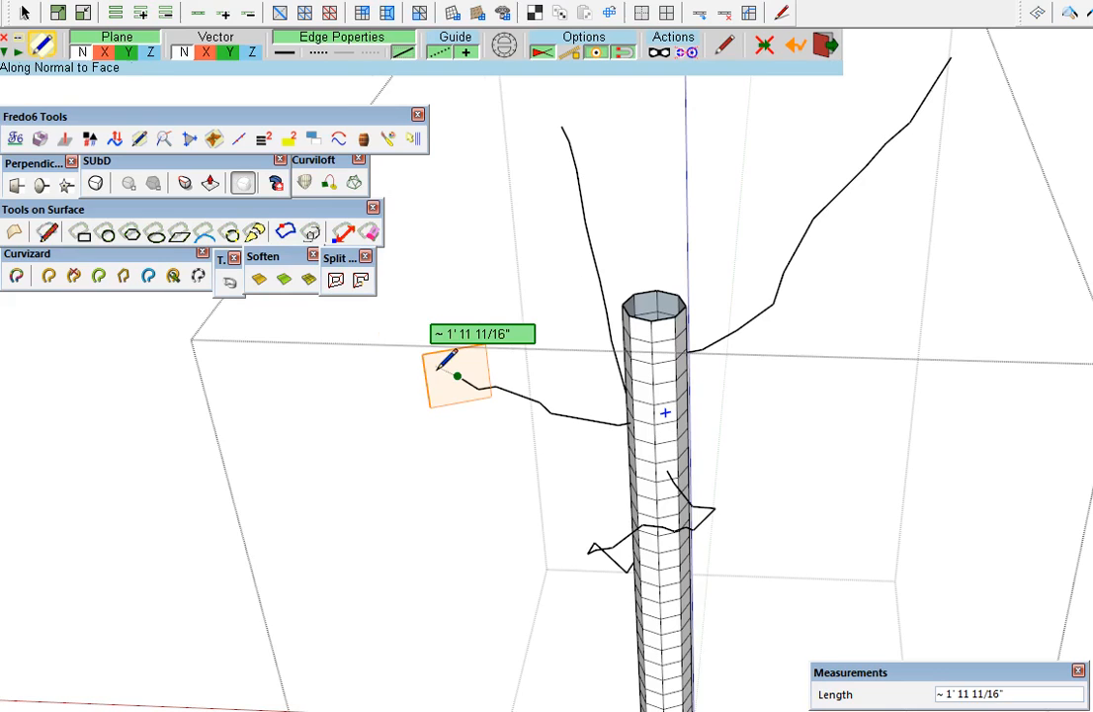
left_click(360, 333)
scroll(723, 474, "down", 5)
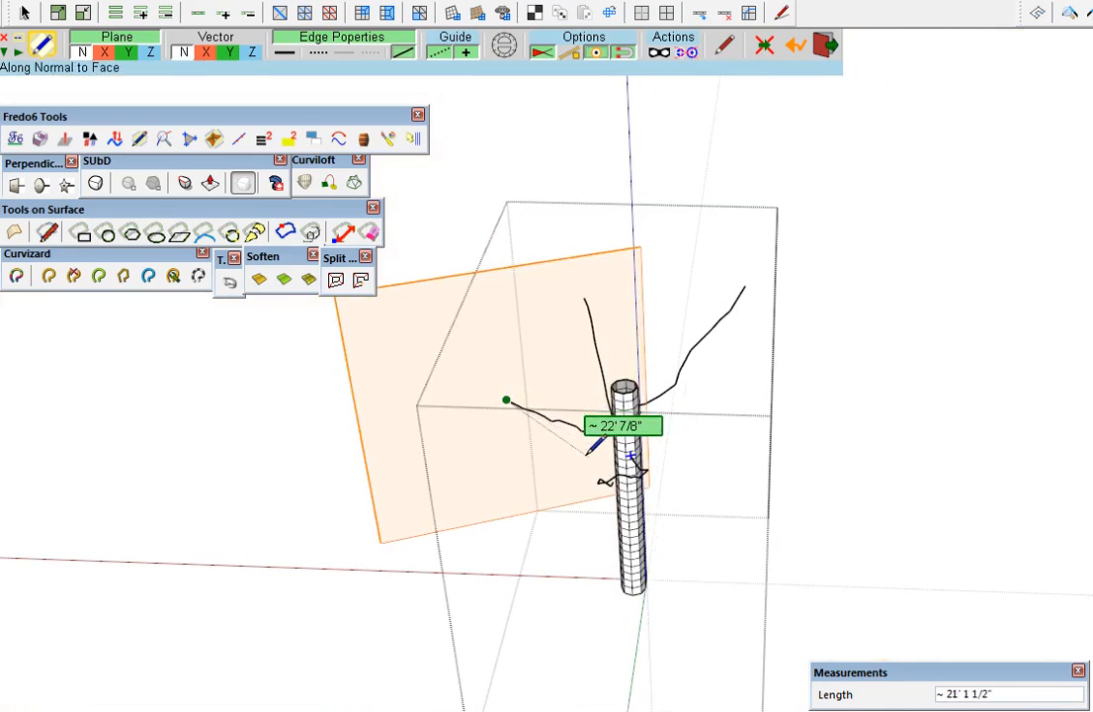
scroll(499, 395, "up", 3)
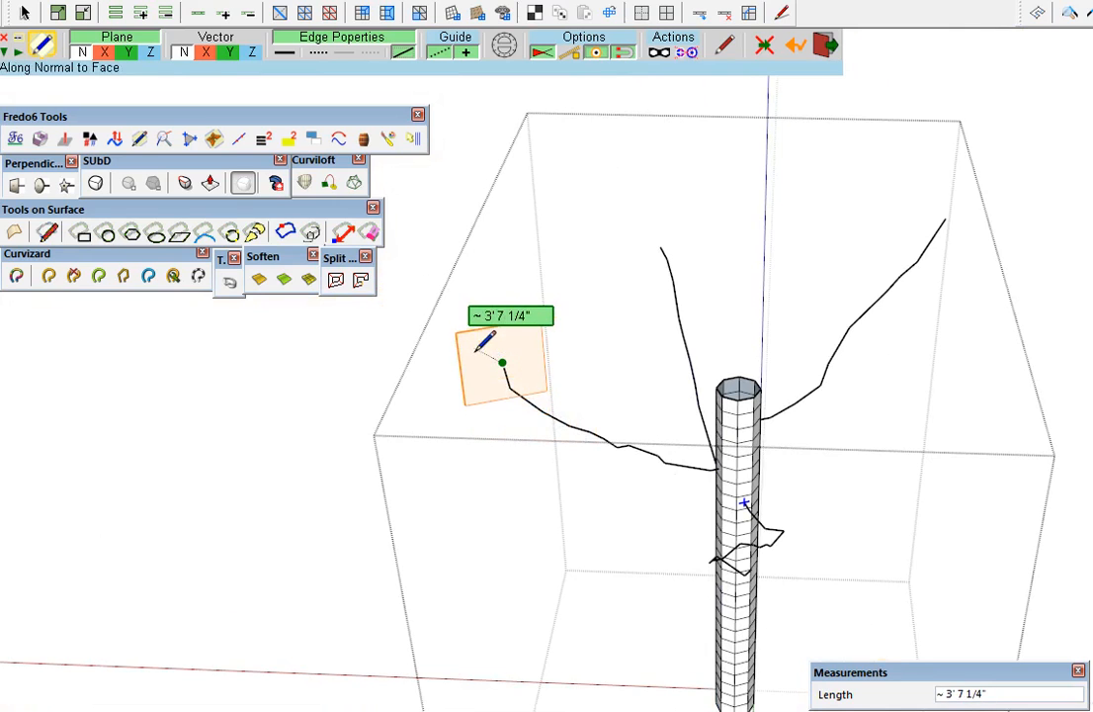
mouse_move(715, 447)
middle_mouse_down()
mouse_move(701, 542)
mouse_move(624, 464)
middle_mouse_up()
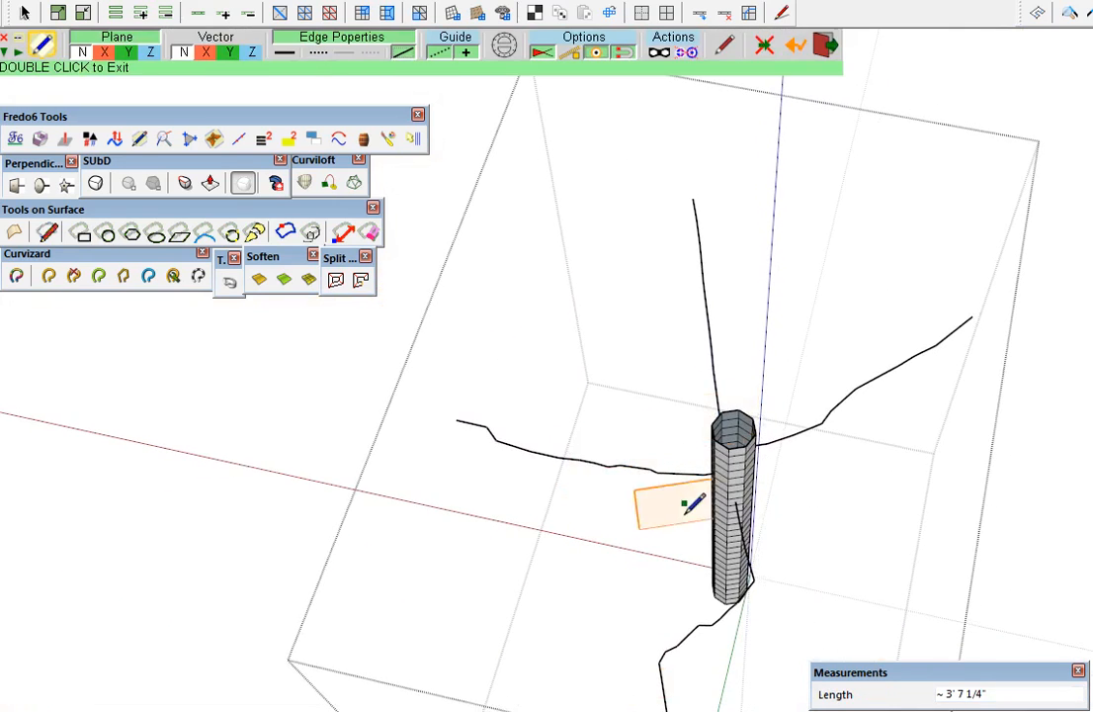
Draw a fifth jagged branch line rising outward from a face in the column's top ring, above the third branch
middle_click_drag(695, 504, 728, 597)
mouse_move(586, 446)
middle_mouse_down()
mouse_move(704, 476)
mouse_move(453, 140)
middle_mouse_up()
mouse_move(703, 450)
middle_mouse_down()
mouse_move(610, 254)
mouse_move(613, 141)
mouse_move(621, 209)
middle_mouse_up()
scroll(700, 413, "up", 2)
scroll(730, 558, "up", 2)
mouse_move(698, 464)
middle_mouse_down()
mouse_move(673, 623)
mouse_move(691, 482)
middle_mouse_up()
scroll(694, 450, "up", 2)
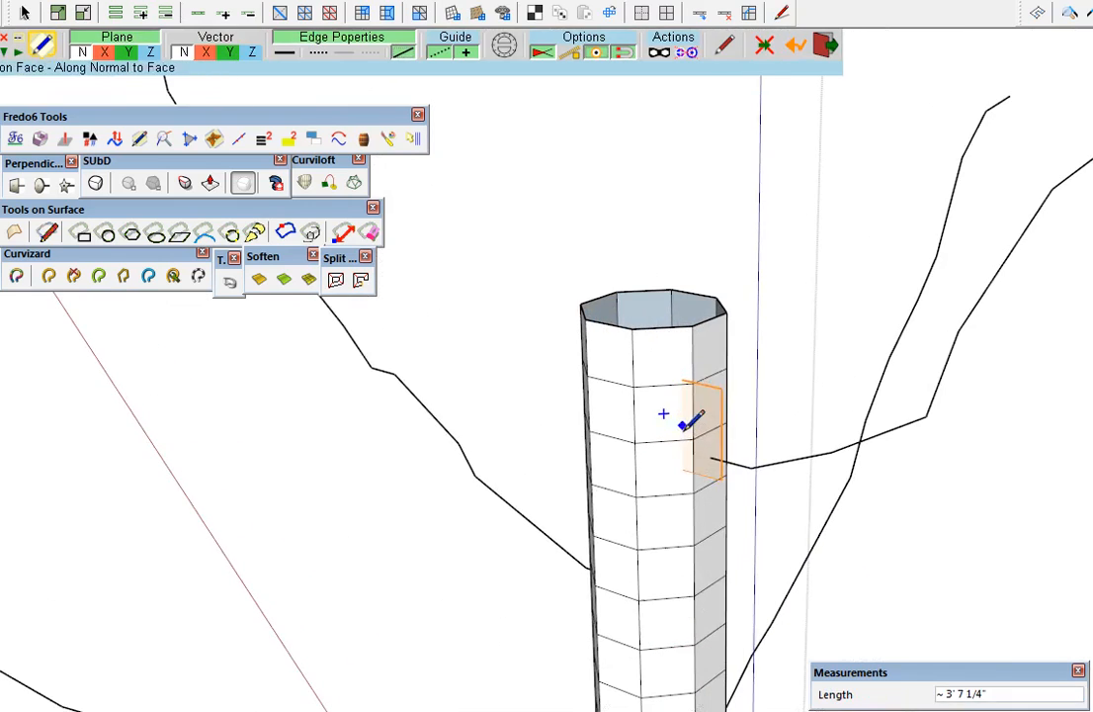
left_click(710, 348)
left_click(758, 357)
left_click(820, 326)
left_click(851, 257)
left_click(853, 212)
left_click(878, 168)
left_click(902, 121)
left_click(955, 83)
double_click(989, 59)
Cap the column's open top with an octagonal face and mark the face's center point
scroll(660, 445, "down", 3)
mouse_move(626, 452)
middle_mouse_down()
mouse_move(922, 244)
mouse_move(832, 271)
mouse_move(532, 613)
mouse_move(701, 432)
mouse_move(631, 668)
mouse_move(635, 707)
middle_mouse_up()
scroll(674, 455, "up", 2)
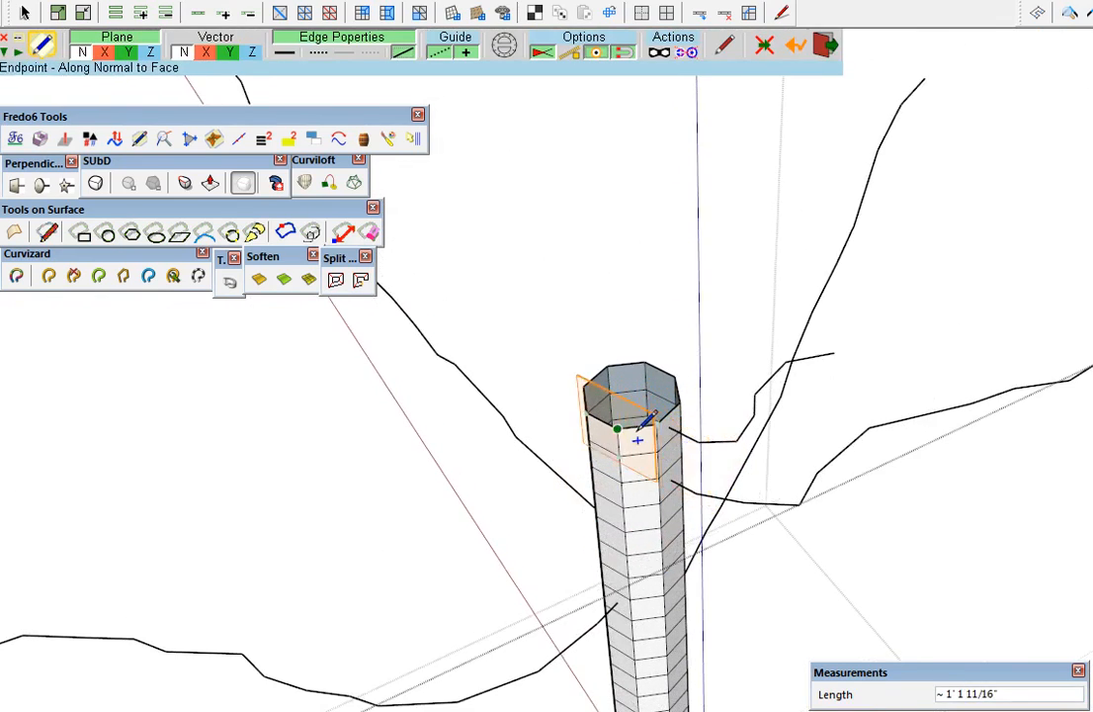
scroll(640, 435, "up", 3)
key("space")
middle_click_drag(642, 437, 625, 630)
left_click(613, 359)
middle_click_drag(717, 455, 689, 561)
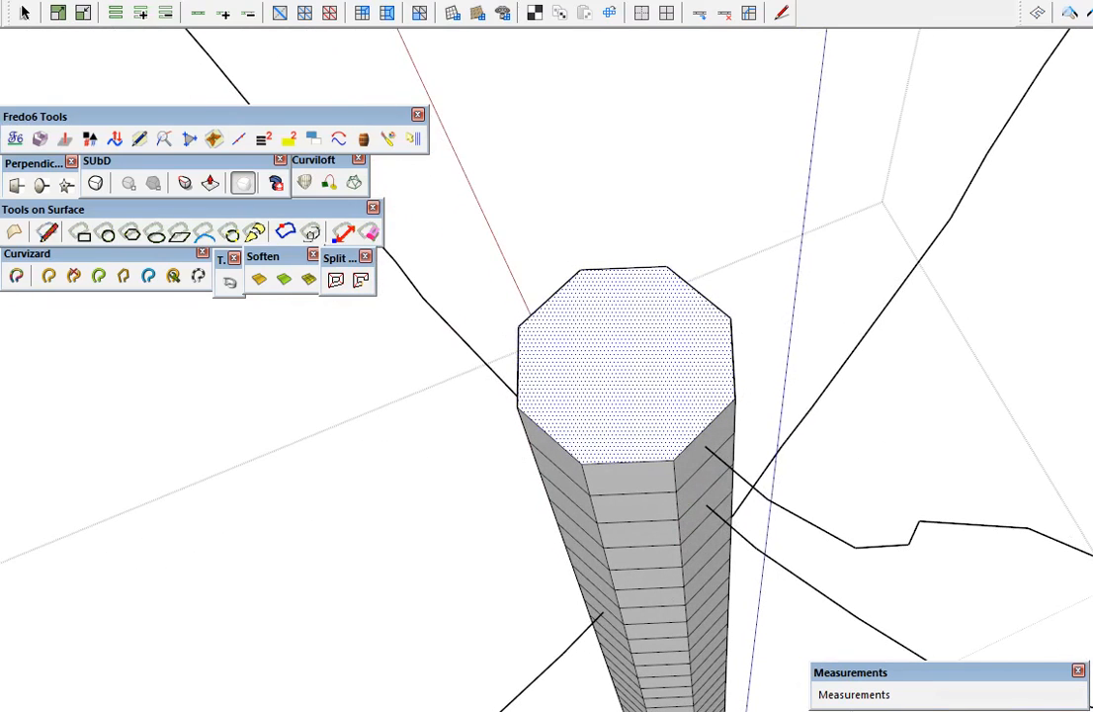
middle_click_drag(747, 470, 748, 476)
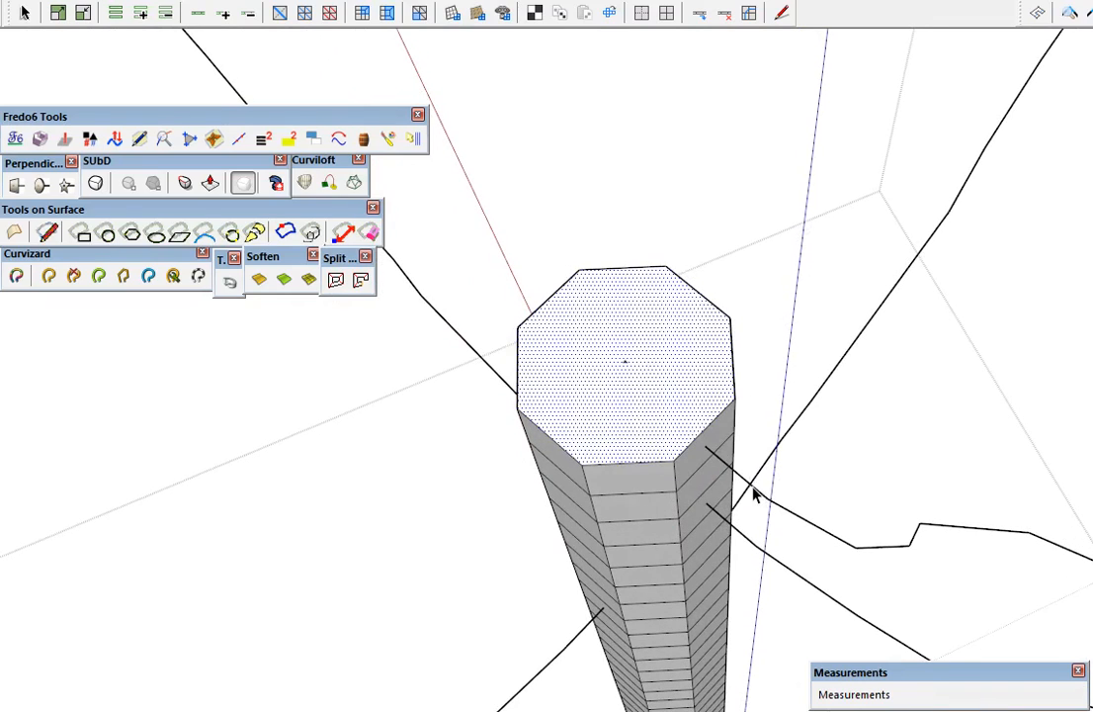
Rotate the uppermost branch line 45 degrees about the top face's center point onto the adjacent column face
left_click(786, 515)
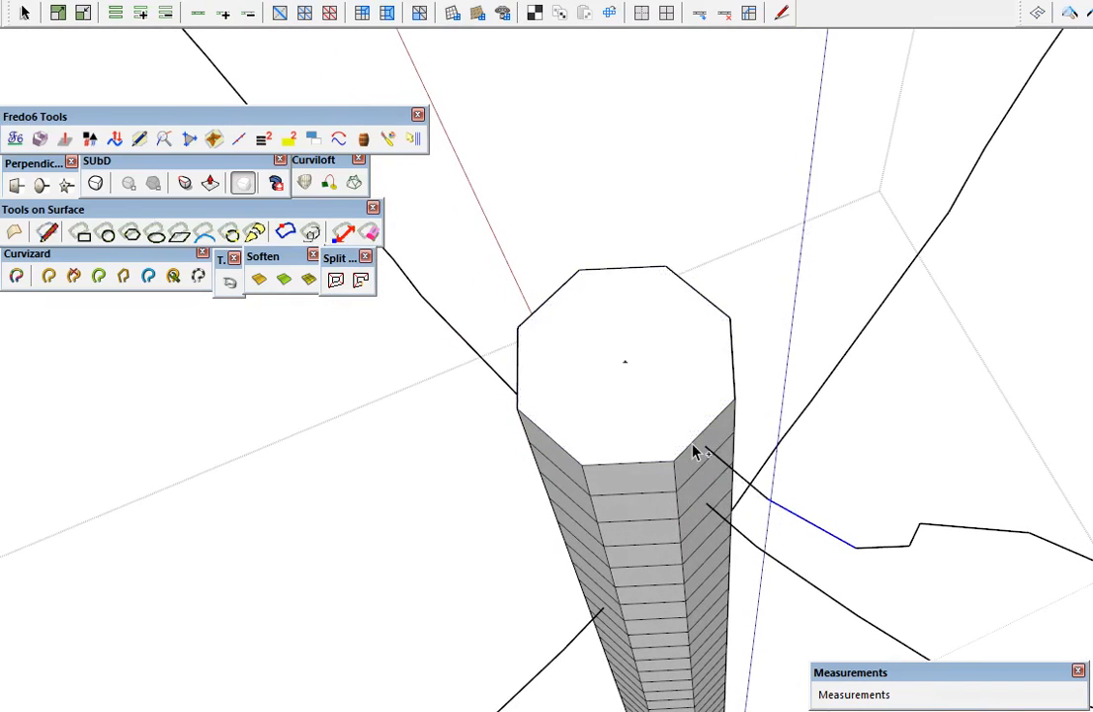
left_click(728, 471)
key("Escape")
middle_click_drag(644, 463, 626, 341)
key("q")
left_click(653, 335)
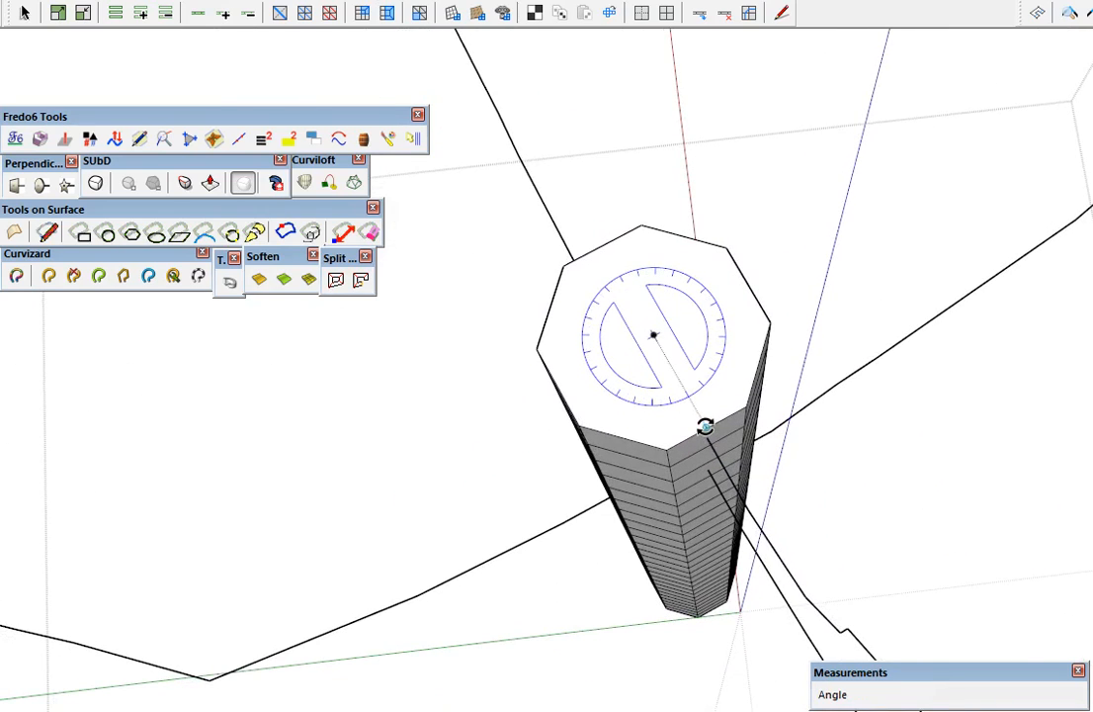
left_click(705, 426)
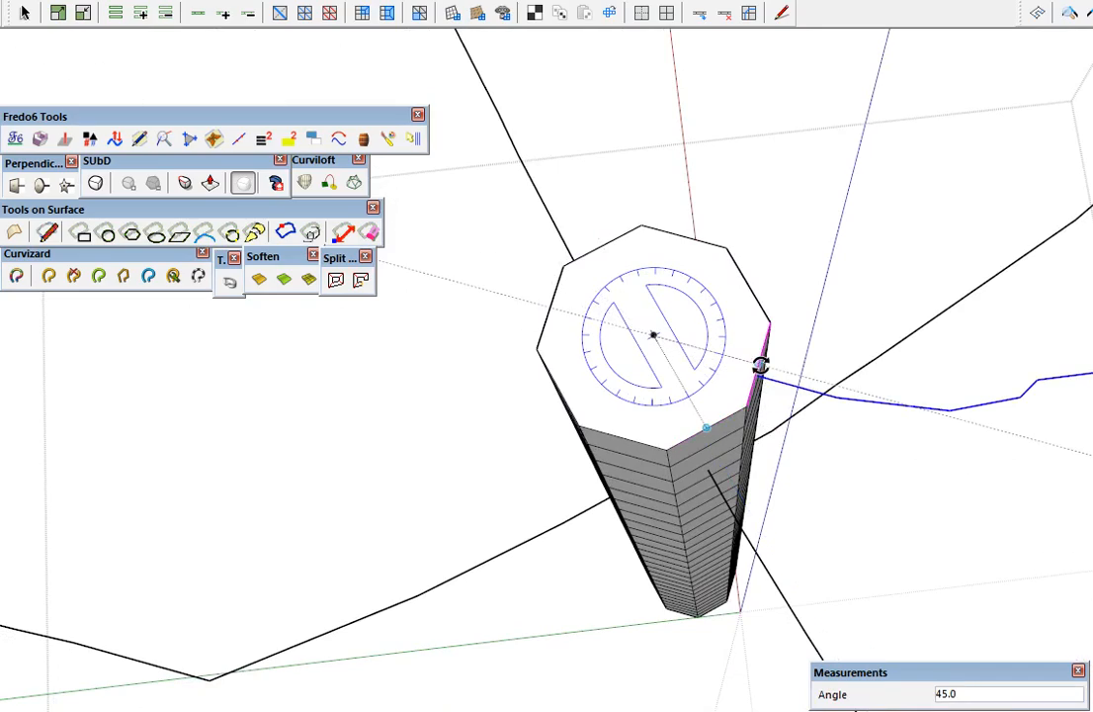
middle_click_drag(759, 364, 665, 444)
scroll(691, 457, "down", 4)
middle_click_drag(708, 485, 754, 295)
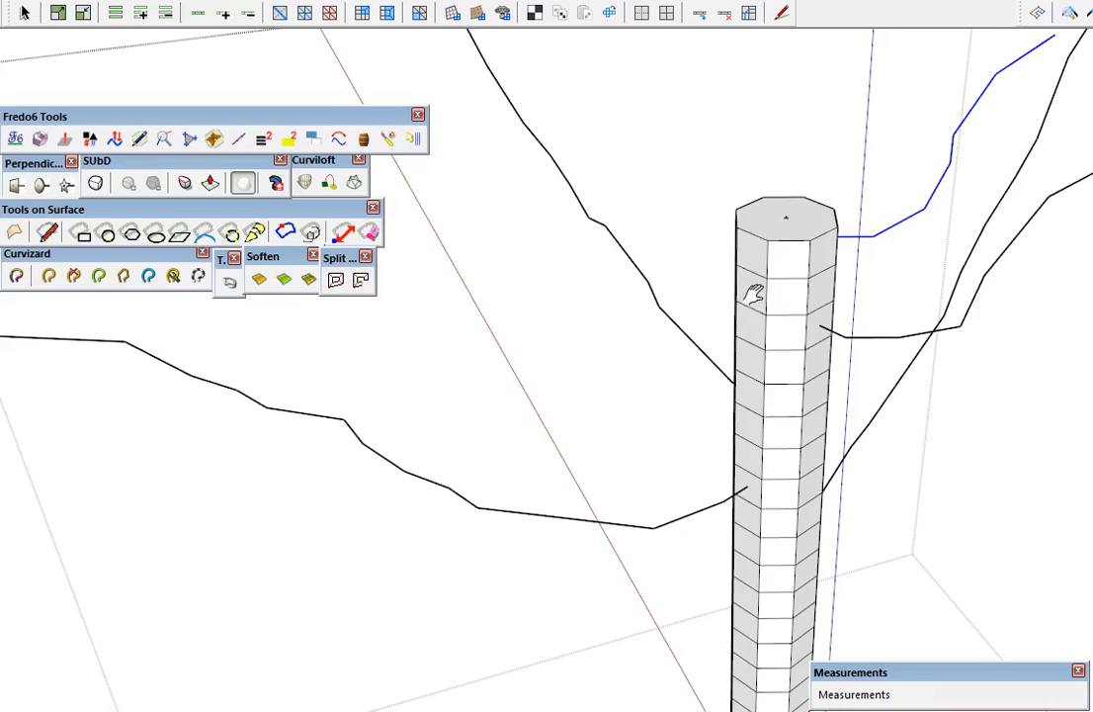
Group the column face at the base of each of the three lower branch lines separately
scroll(754, 500, "up", 2)
scroll(754, 500, "up", 3)
key("space")
left_click(786, 469)
key("Delete")
middle_click_drag(878, 482, 387, 342)
left_click(622, 456)
key("Delete")
left_click(759, 520)
key("Delete")
Make separate groups of the column faces where the two upper branch lines start
middle_click_drag(395, 411, 605, 397)
left_click(813, 543)
key("ctrl+g")
middle_click_drag(790, 401, 638, 435)
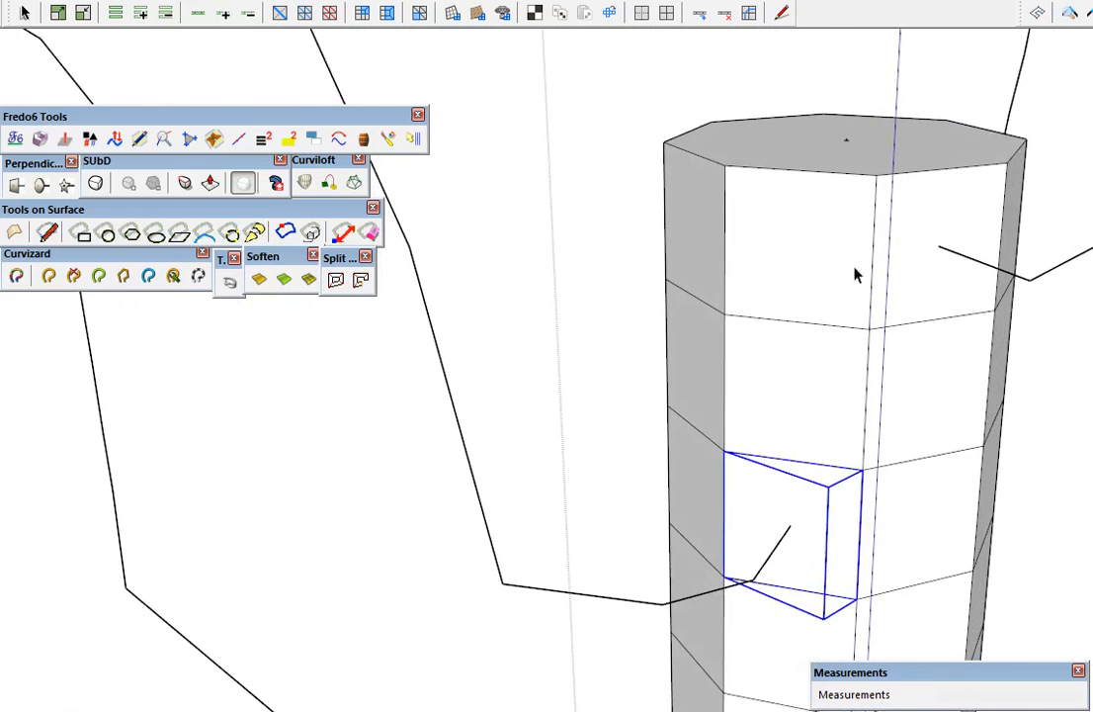
double_click(909, 299)
key("ctrl+g")
scroll(904, 313, "down", 4)
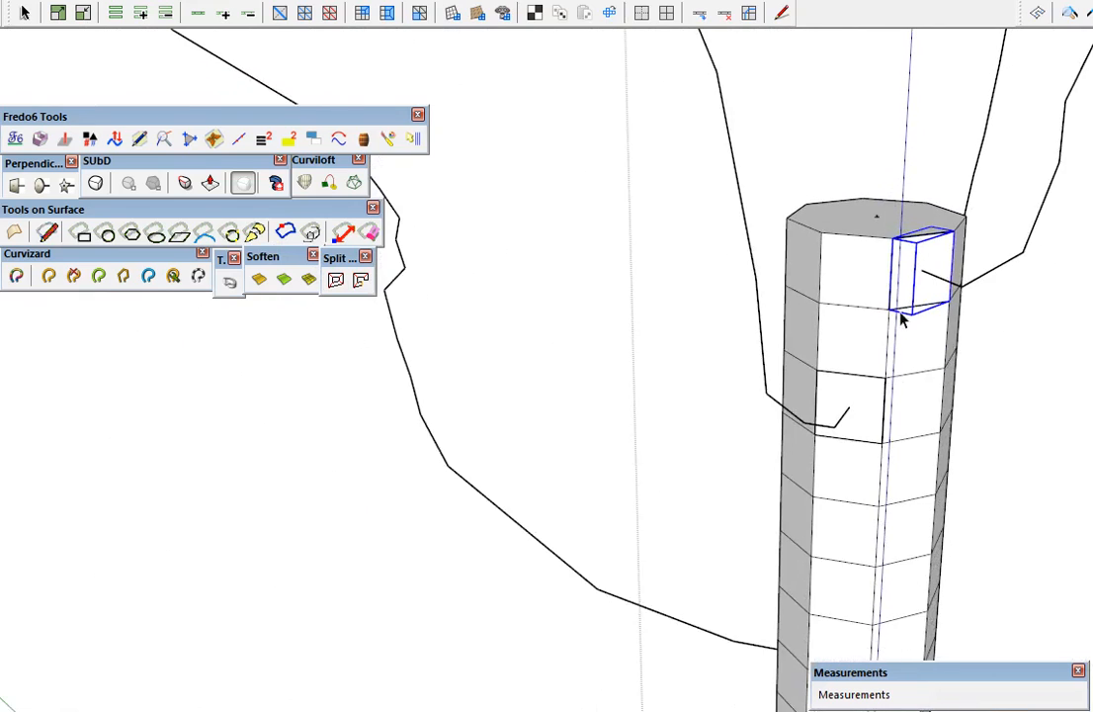
middle_click_drag(880, 517, 786, 564)
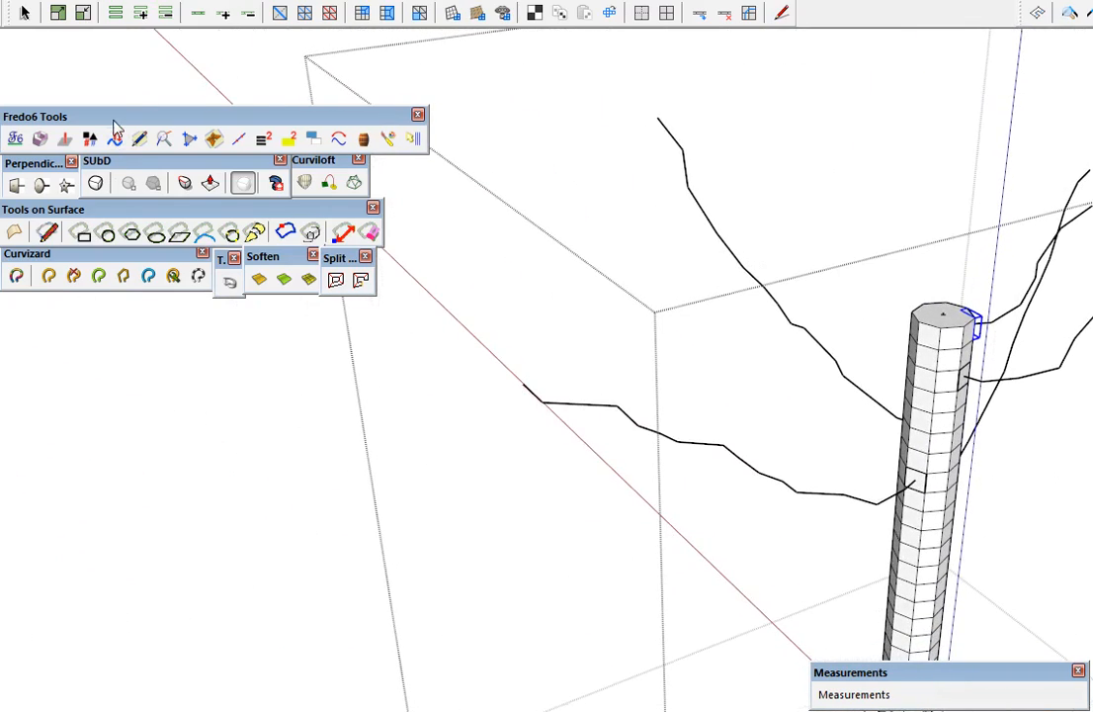
Place a 1" perpendicular face at the outer end of the long branch line
mouse_move(22, 170)
left_mouse_down()
mouse_move(361, 220)
mouse_move(443, 217)
mouse_move(107, 155)
mouse_move(8, 159)
mouse_move(29, 168)
left_mouse_up()
left_click(13, 190)
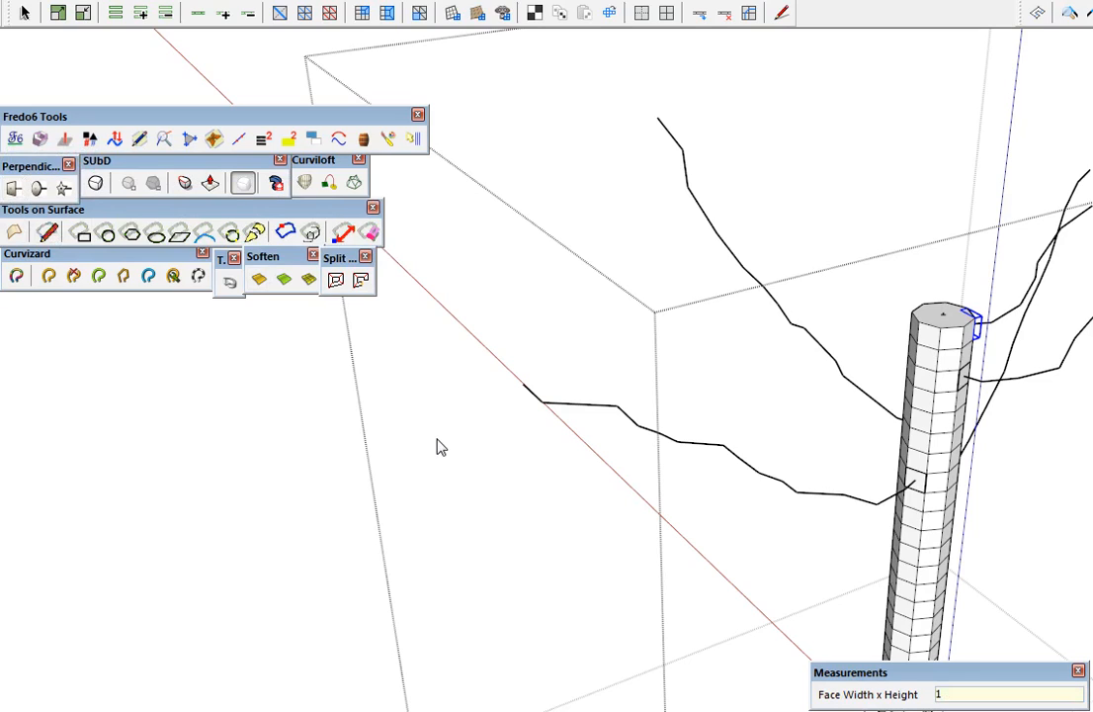
left_click(523, 384)
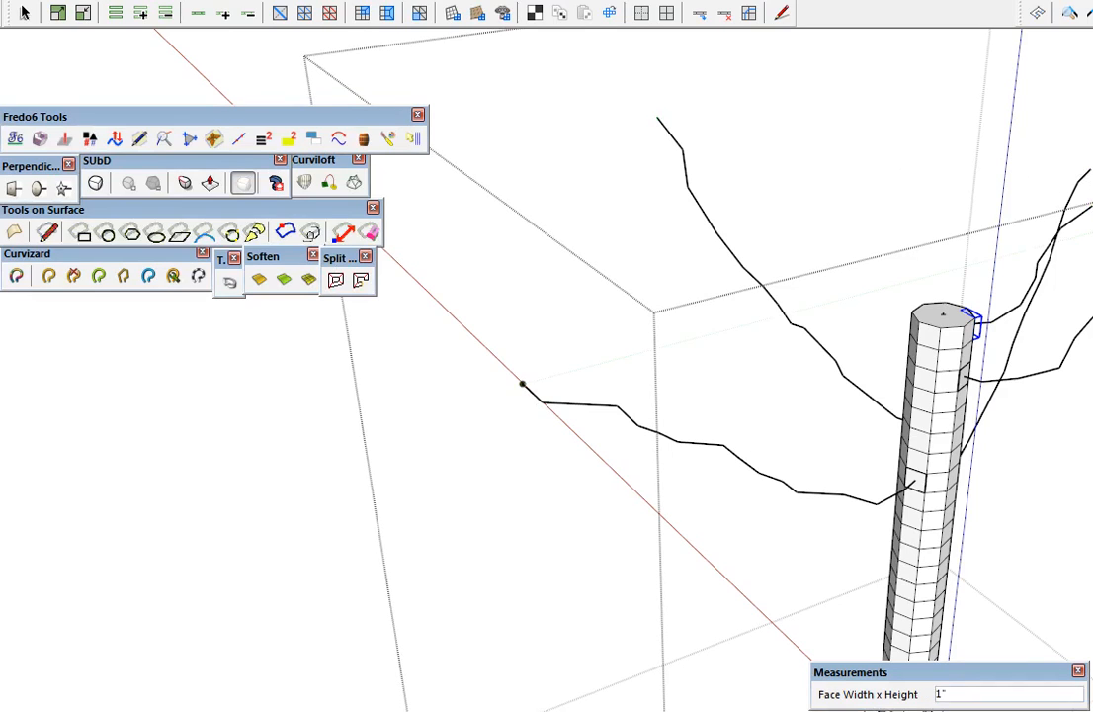
Measure the width of the grouped base face of the uppermost branch
middle_click_drag(896, 501, 288, 498)
scroll(712, 406, "up", 3)
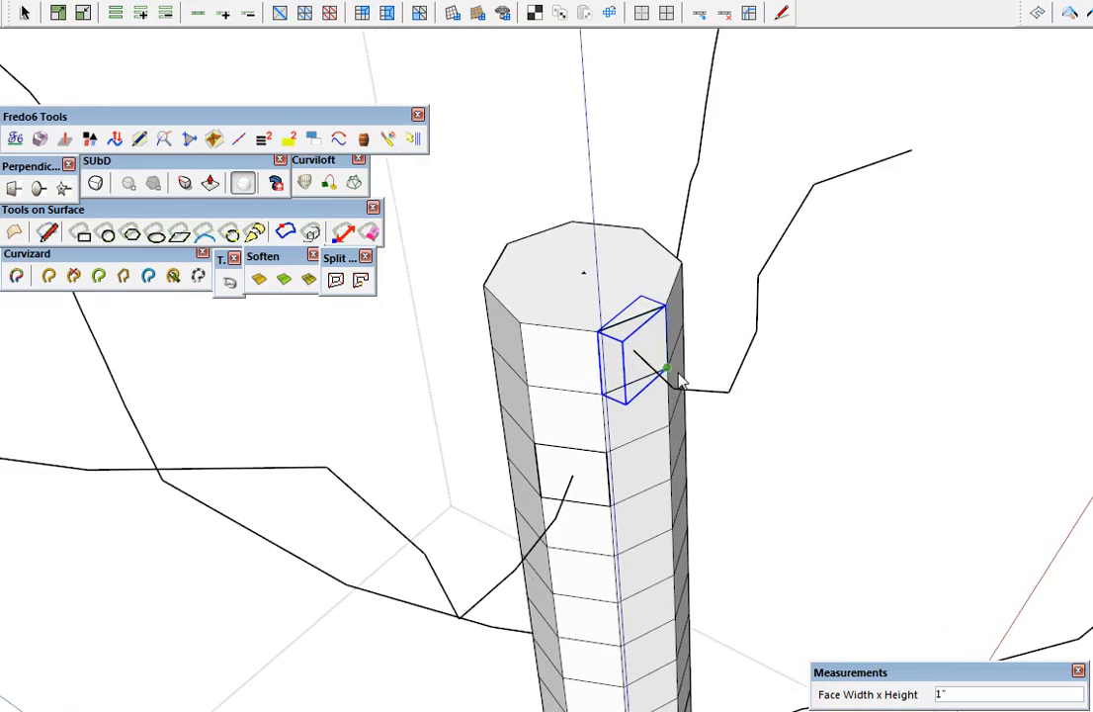
scroll(653, 425, "up", 5)
left_click(589, 406)
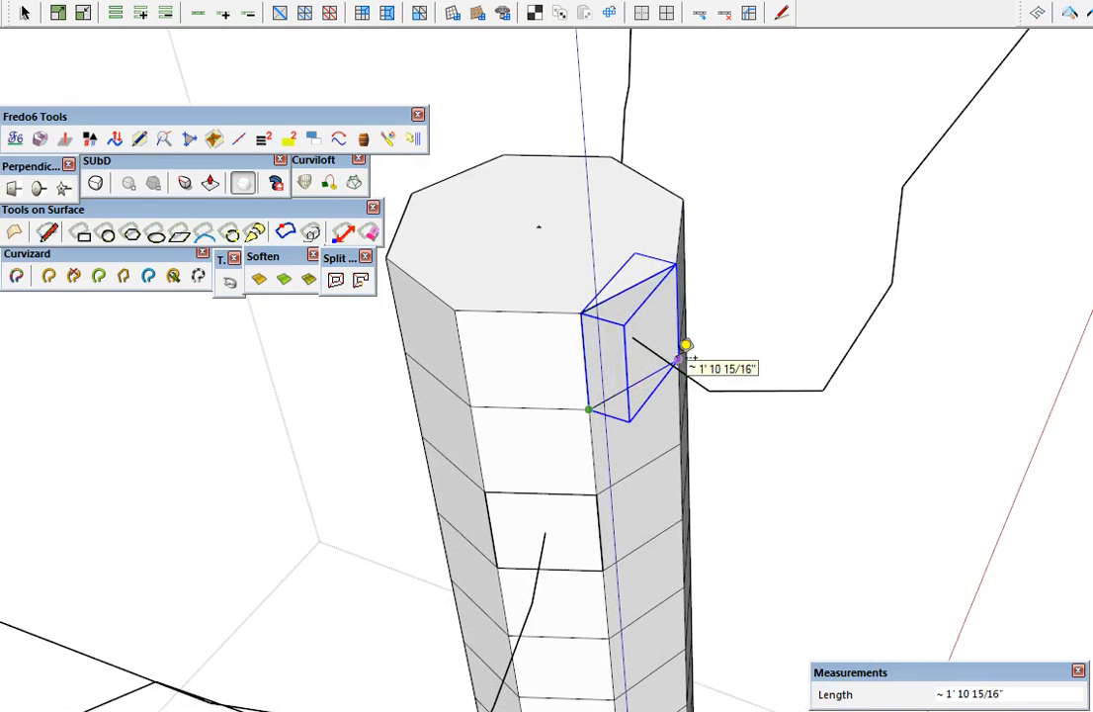
key("space")
Convert the uppermost branch line to a Polyline Divider with an interval of 1' 10"
scroll(633, 403, "down", 5)
middle_click_drag(631, 410, 668, 458)
left_click(667, 458)
right_click(668, 458)
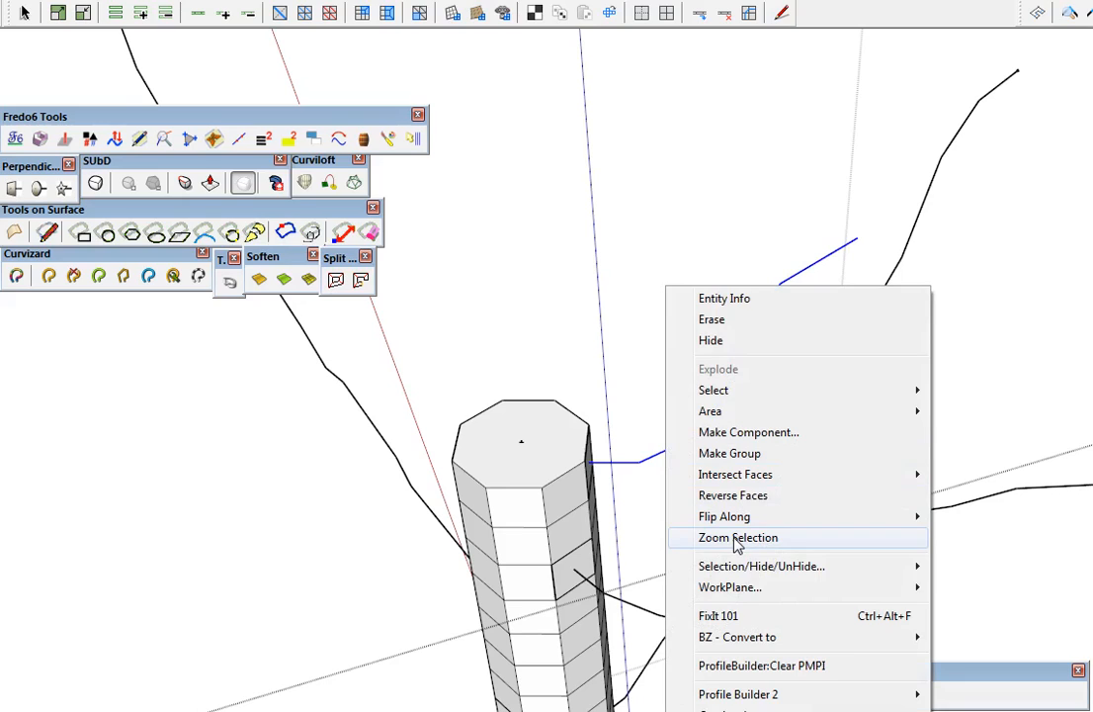
mouse_move(751, 638)
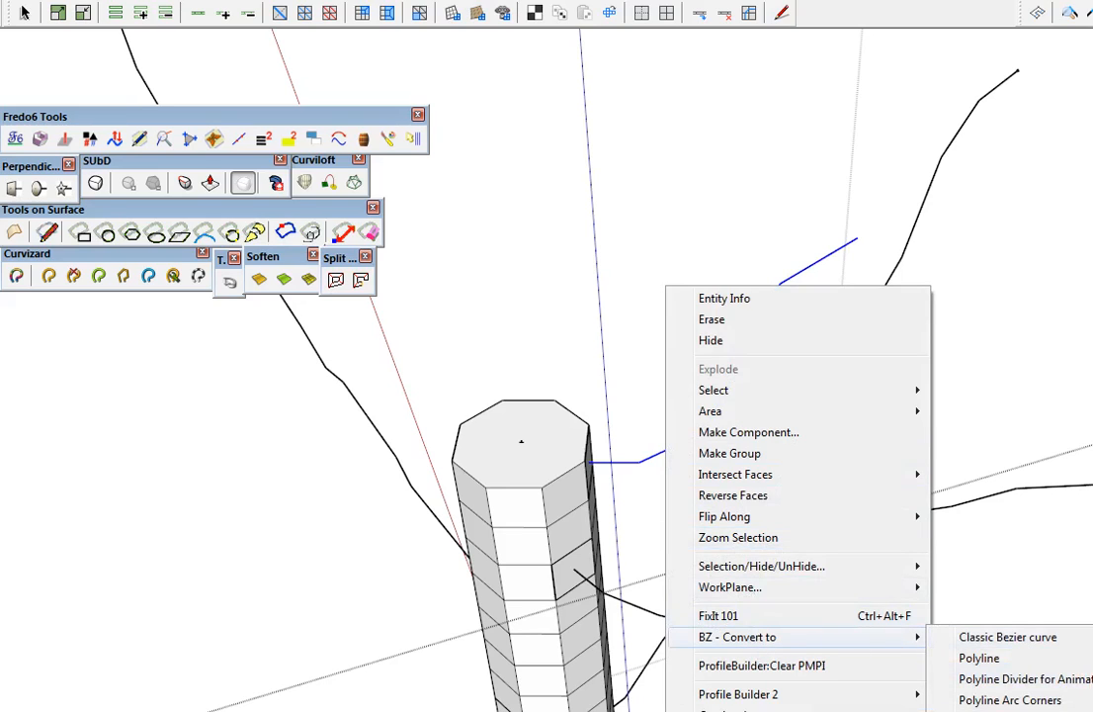
left_click(1018, 679)
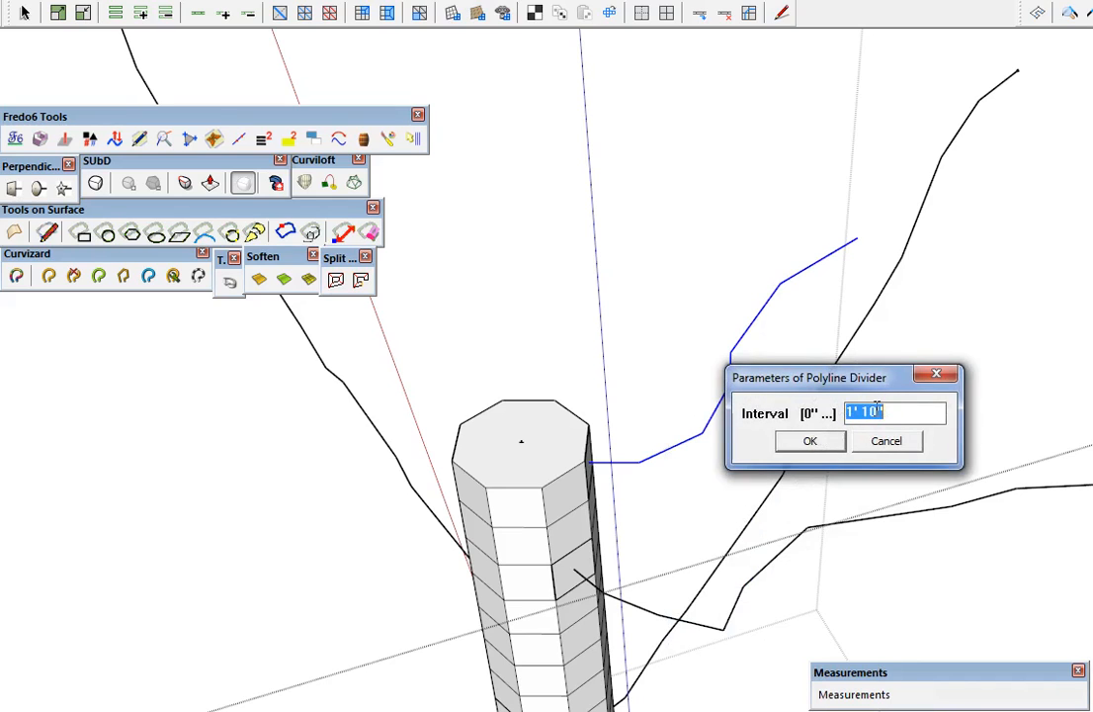
type("1")
left_click(823, 446)
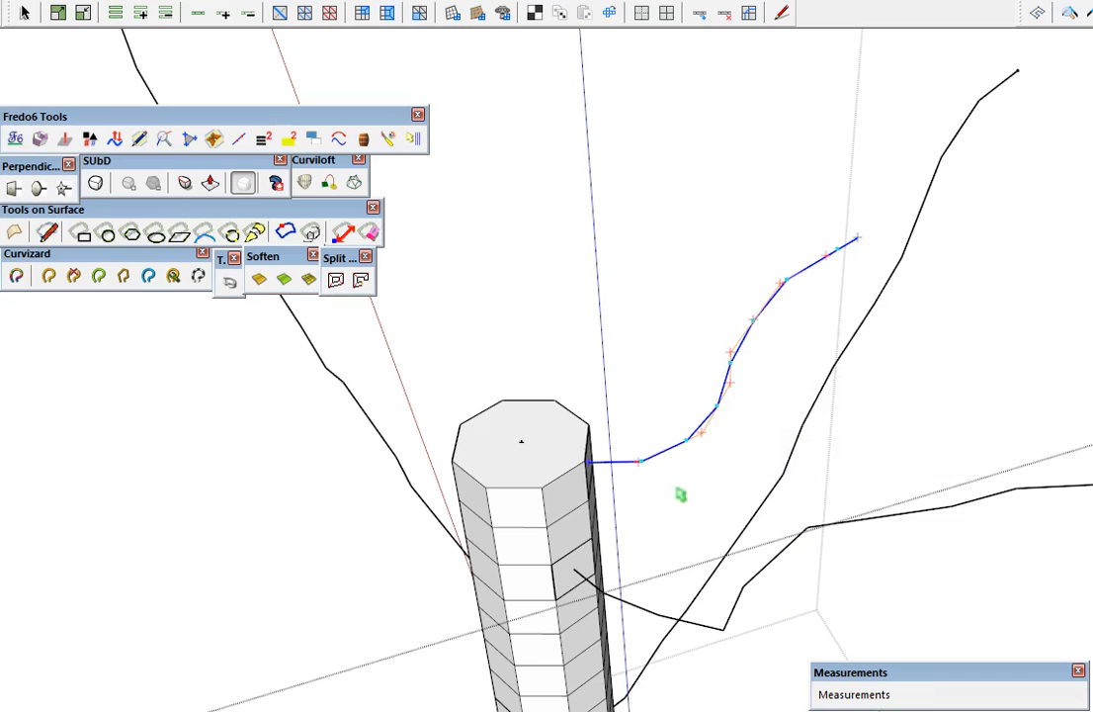
Convert three more branch lines around the column to Polyline Dividers with the same 1' 10" interval
left_click(786, 477)
left_click(798, 439)
left_click(830, 531)
left_click(812, 442)
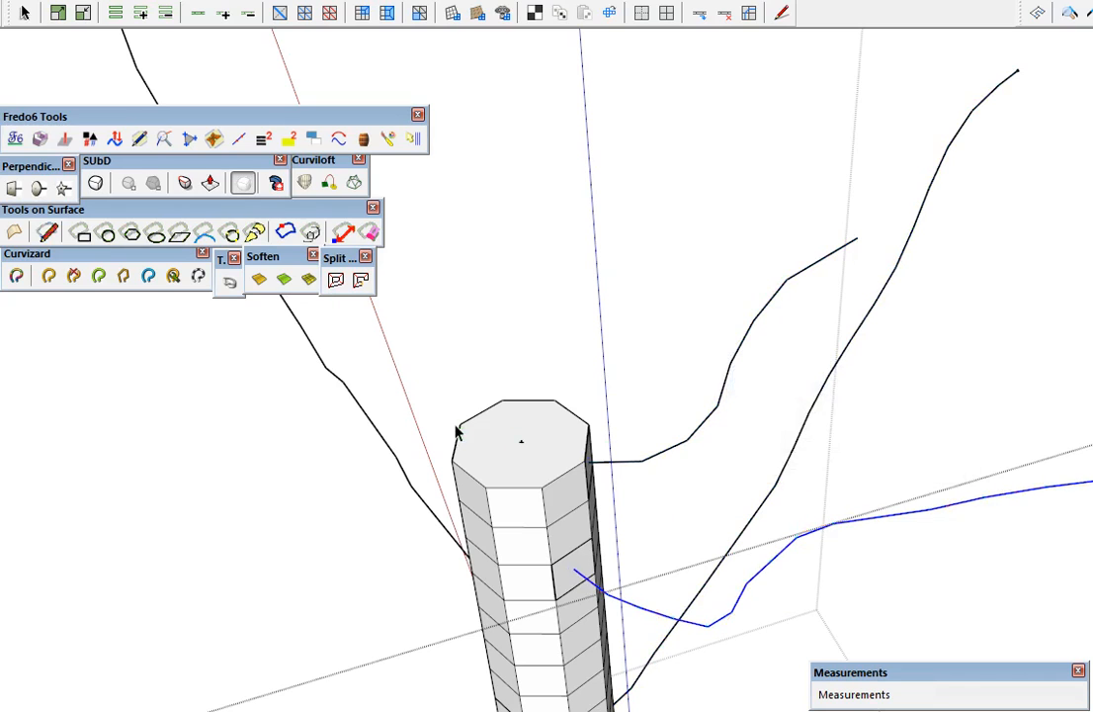
left_click(399, 465)
left_click(823, 444)
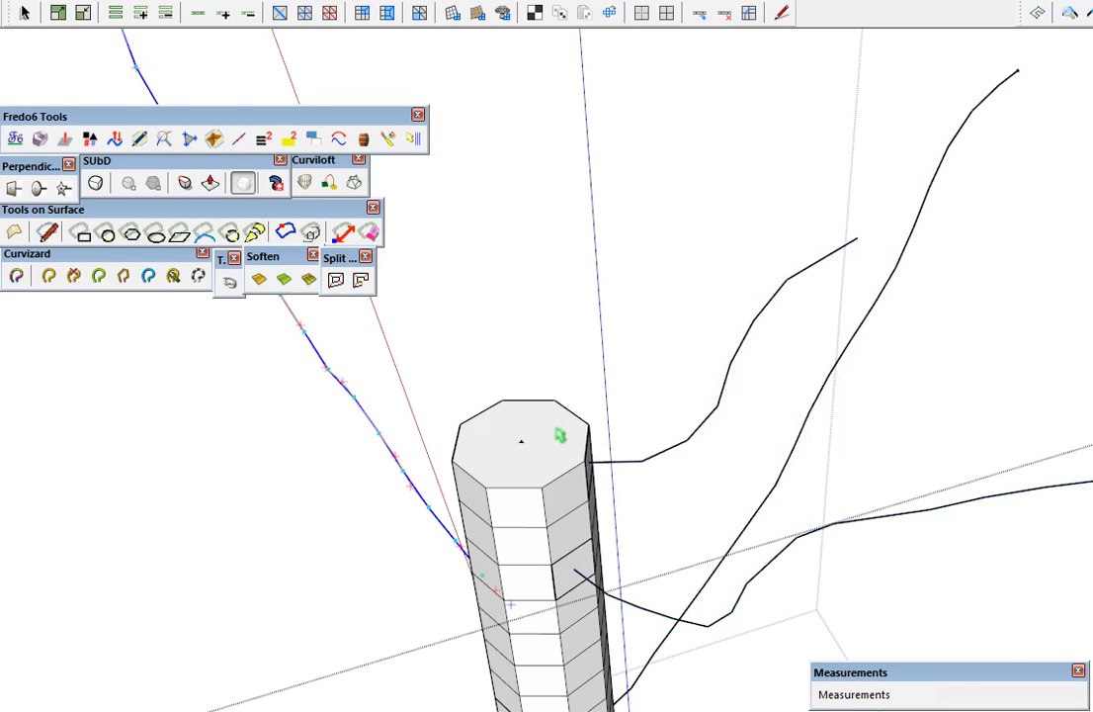
Convert the remaining long, low branch line to a Polyline Divider and check the division vertices along it
middle_click_drag(562, 435, 525, 452)
middle_click_drag(537, 496, 696, 463, "shift")
scroll(689, 501, "up", 3)
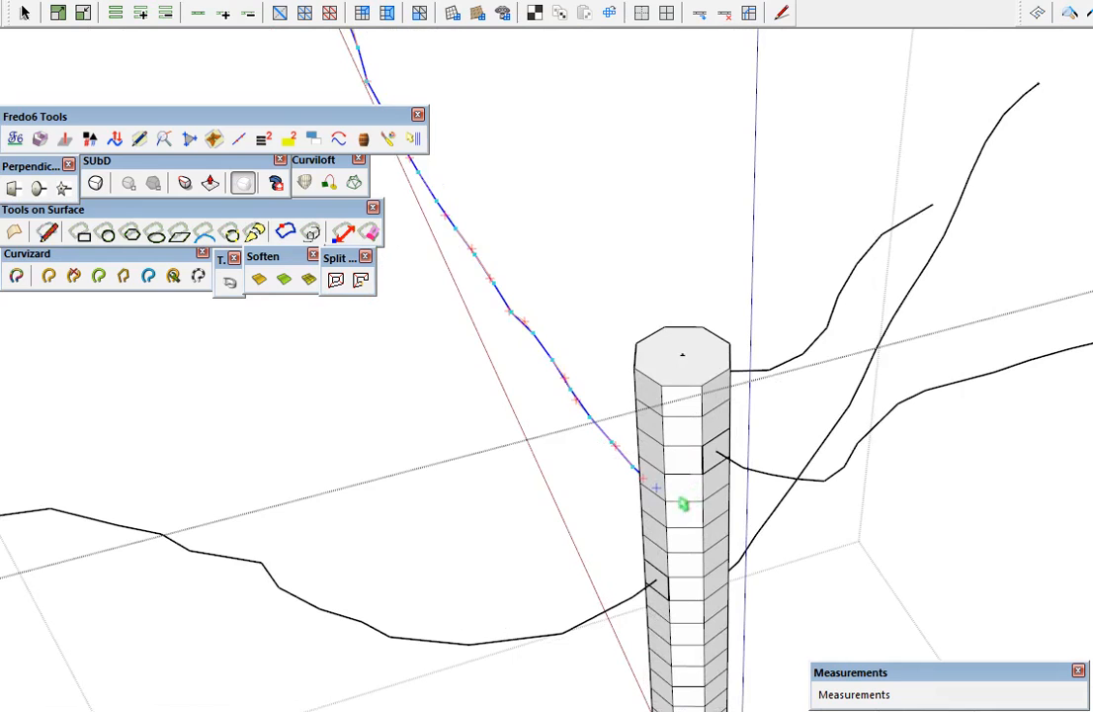
left_click(571, 637)
left_click(809, 441)
middle_click_drag(810, 441, 707, 467)
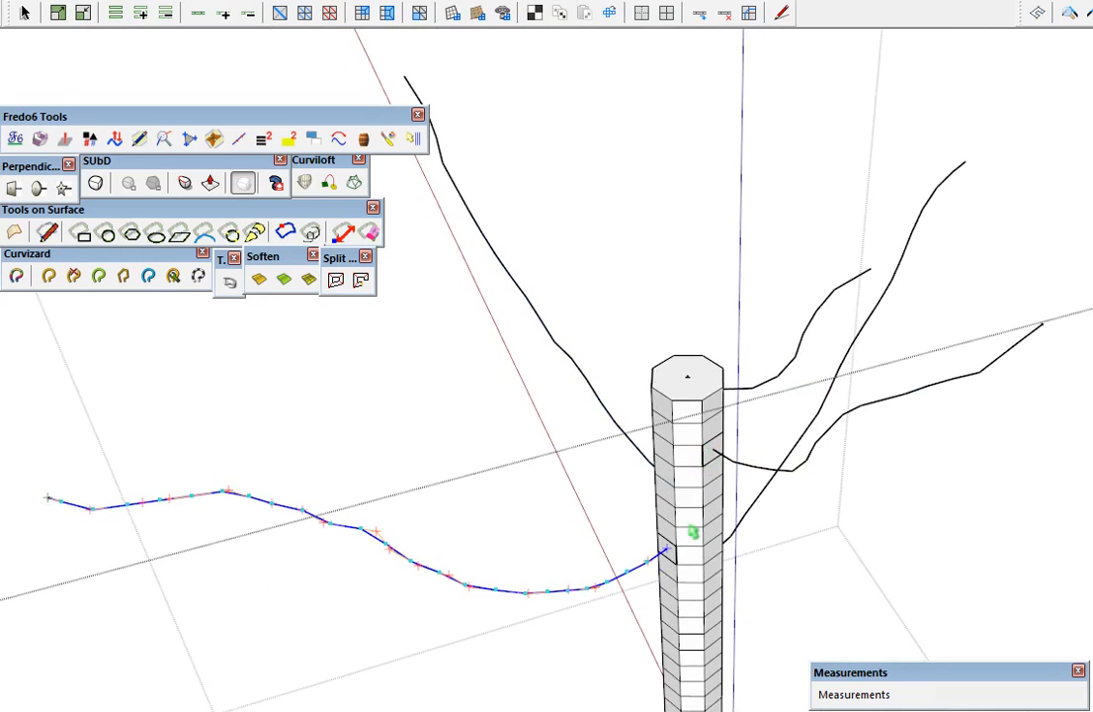
left_click(691, 530)
key("v")
middle_click_drag(704, 562, 664, 548)
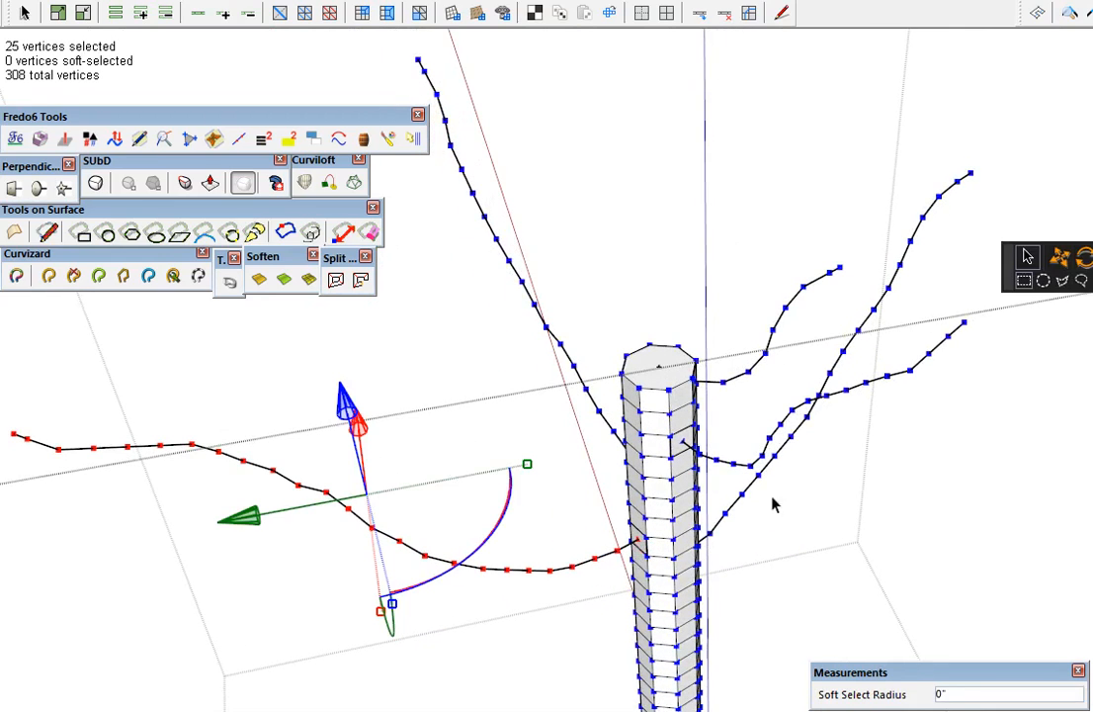
key("space")
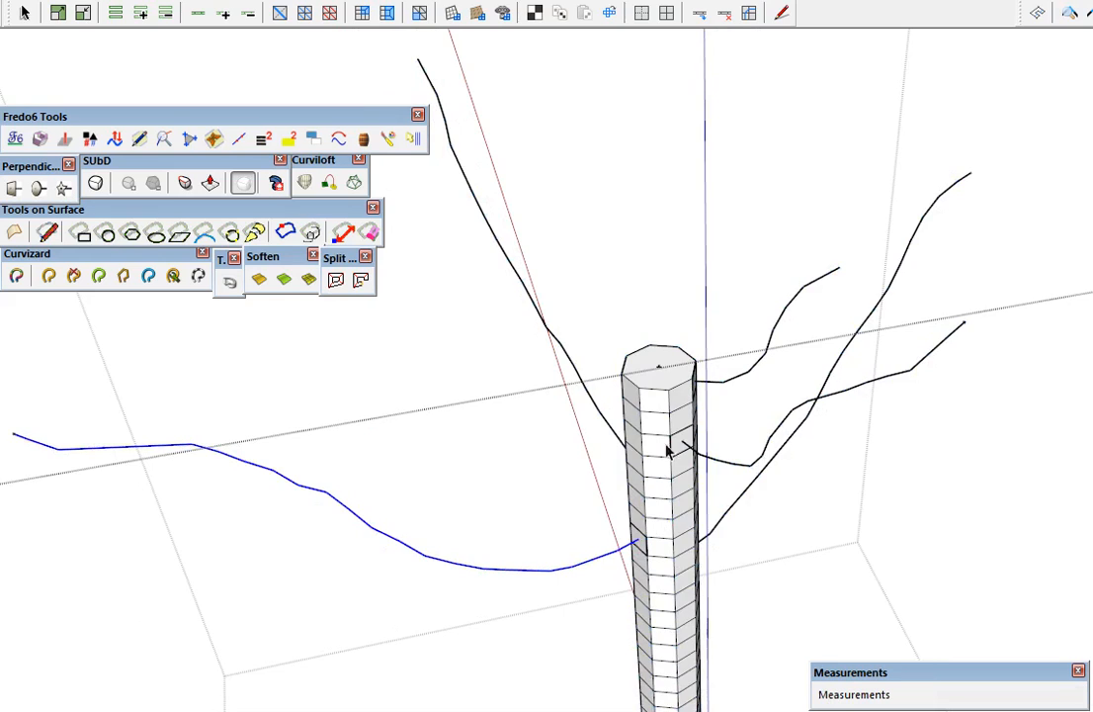
Loft the branch on the column's third ring with Curviloft along its path, from the grouped base face to the small tip face
scroll(659, 520, "up", 5)
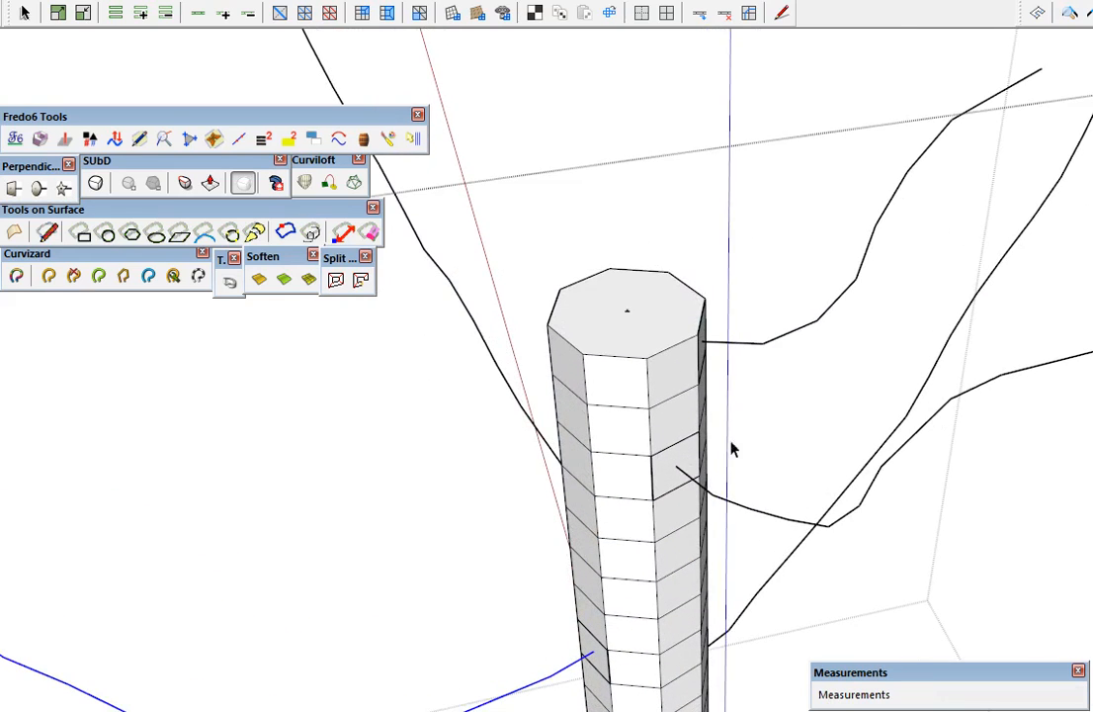
scroll(719, 425, "down", 5)
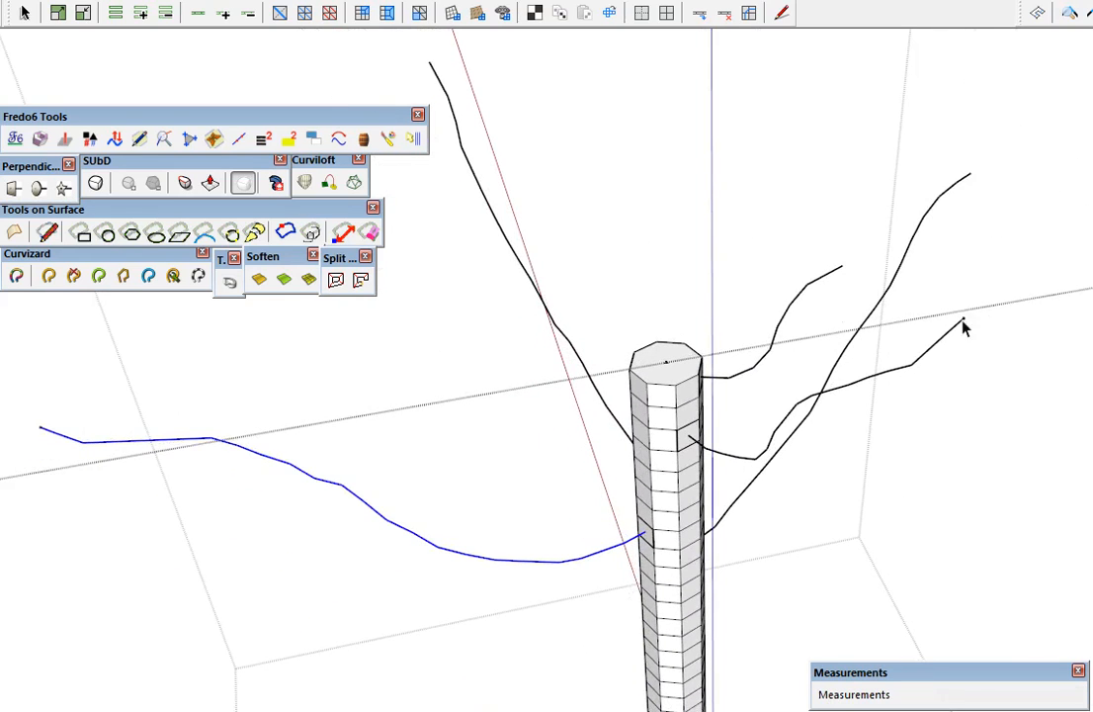
scroll(693, 415, "up", 6)
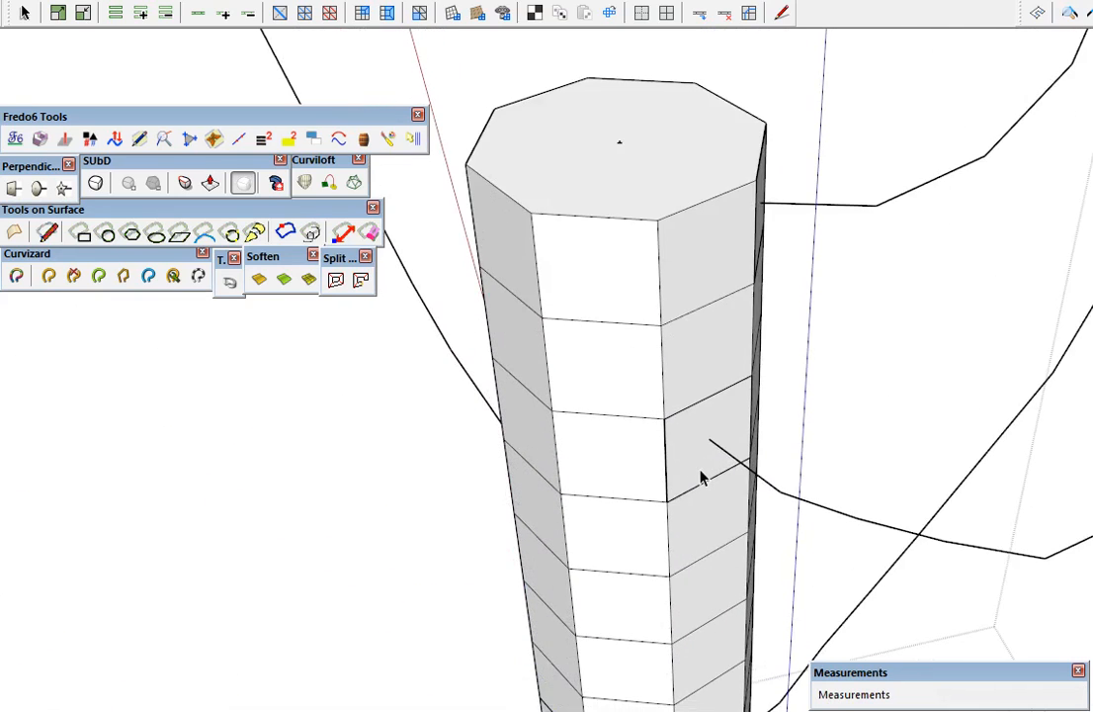
scroll(764, 586, "down", 5)
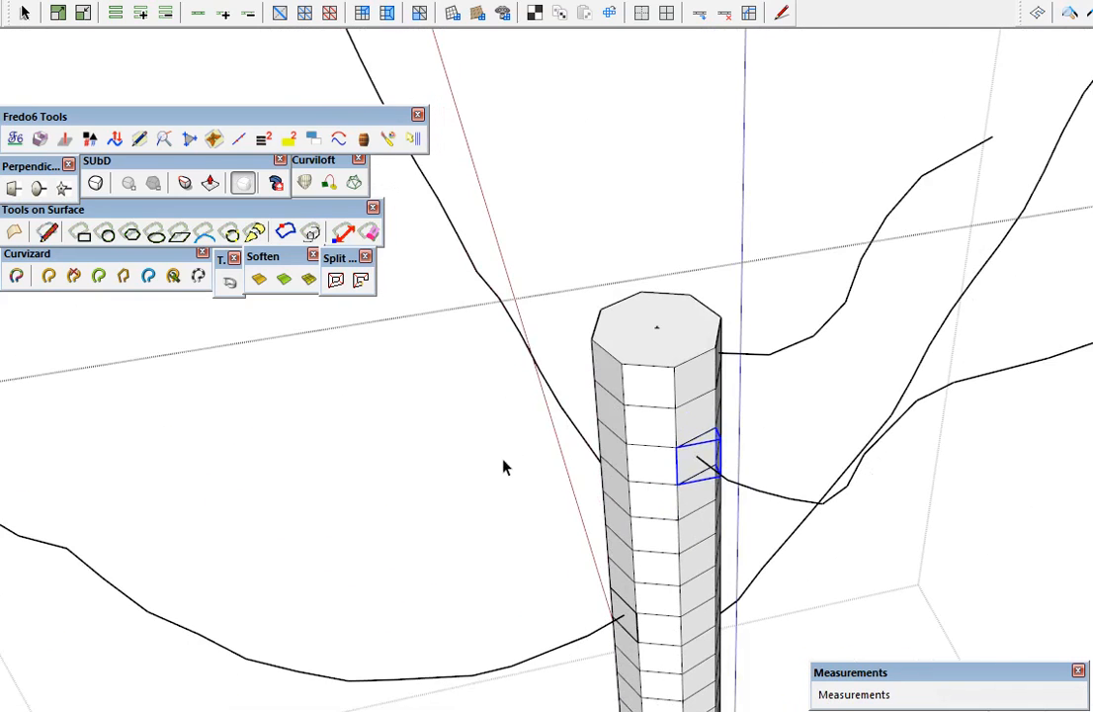
scroll(635, 473, "down", 4)
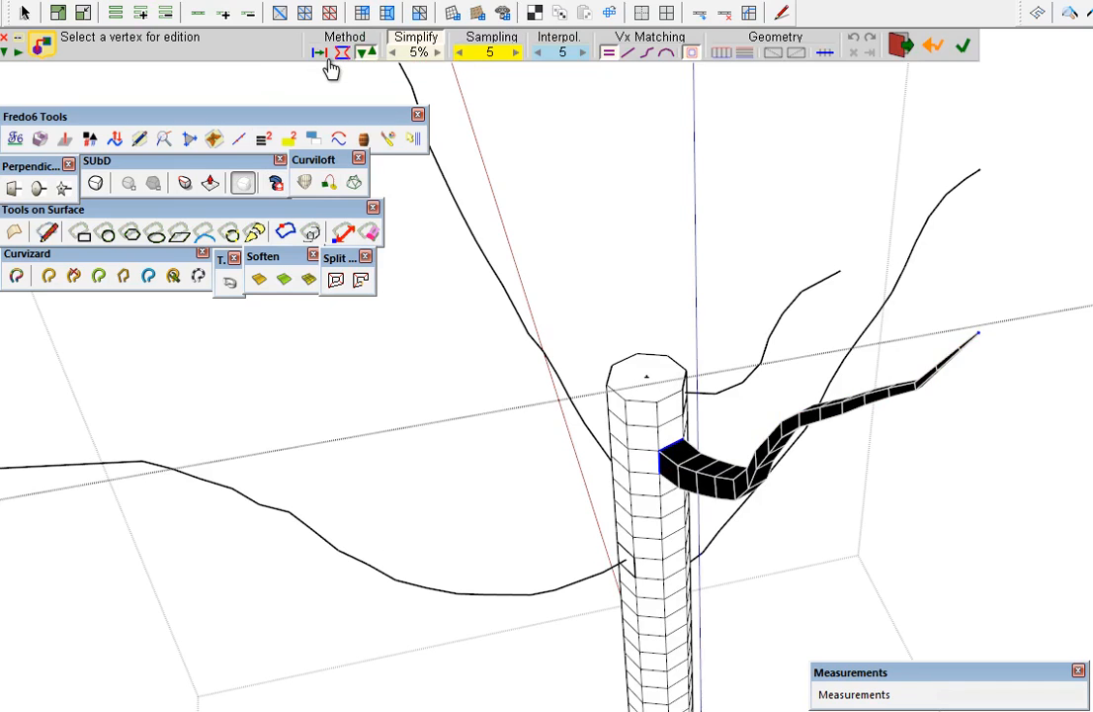
left_click(859, 520)
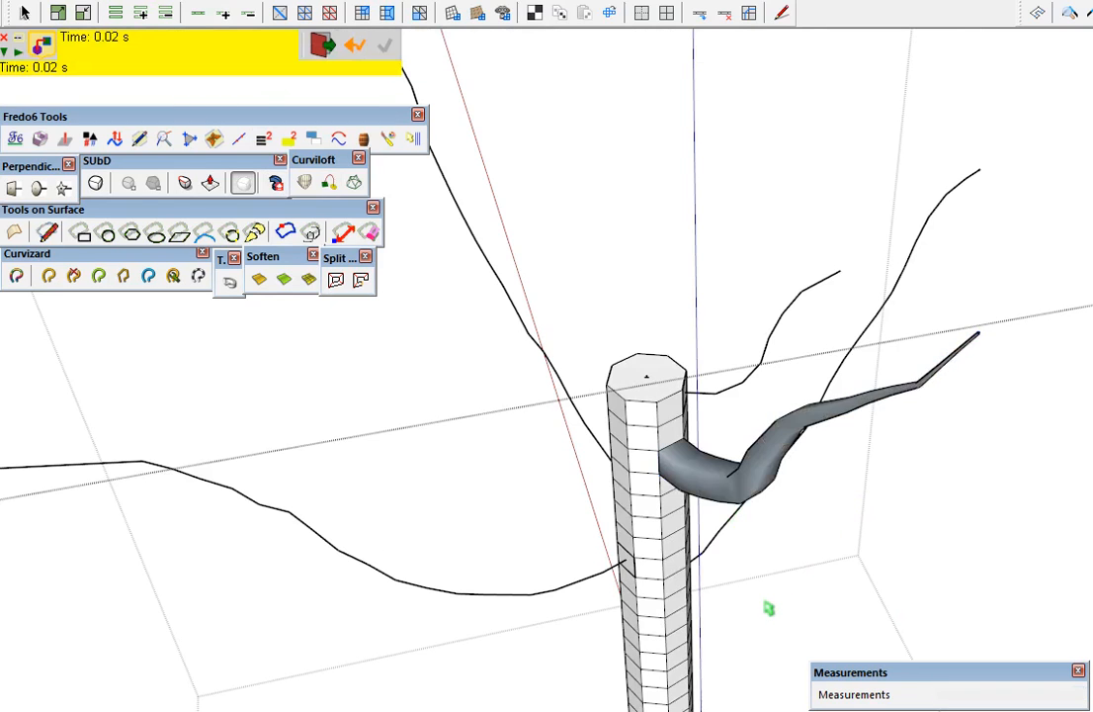
Loft the long, low branch along its path from its grouped base face to the tip face with Curviloft
middle_click_drag(721, 448, 927, 427)
scroll(788, 506, "up", 3)
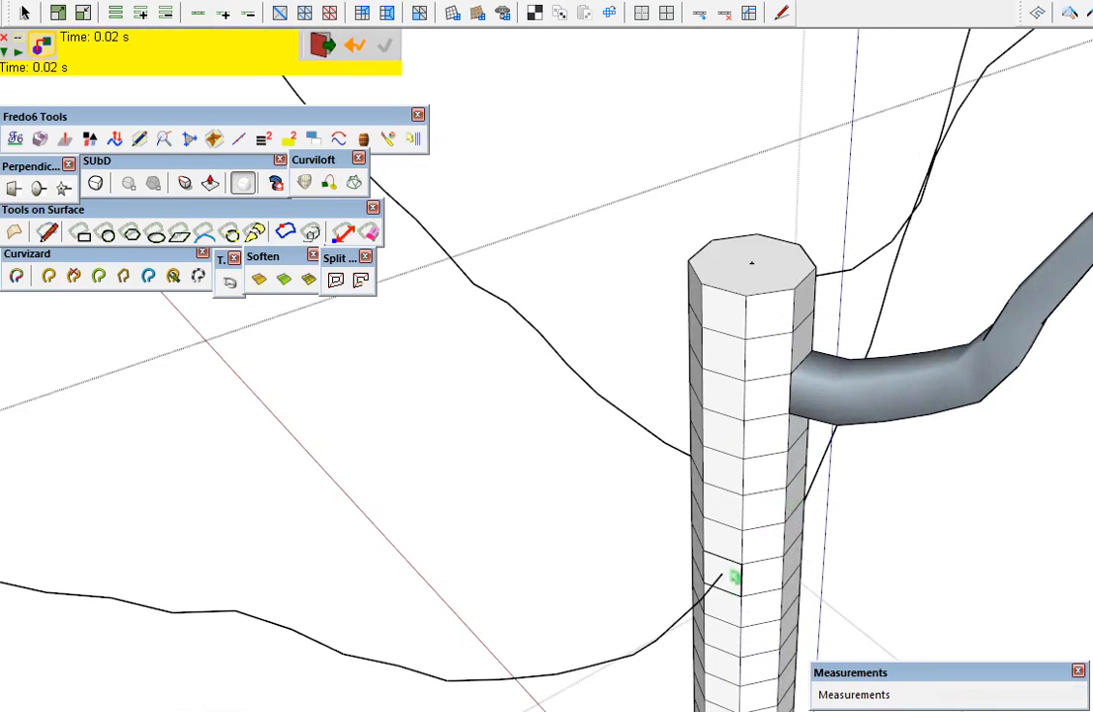
key("space")
left_click(721, 585)
left_click(596, 667, "ctrl")
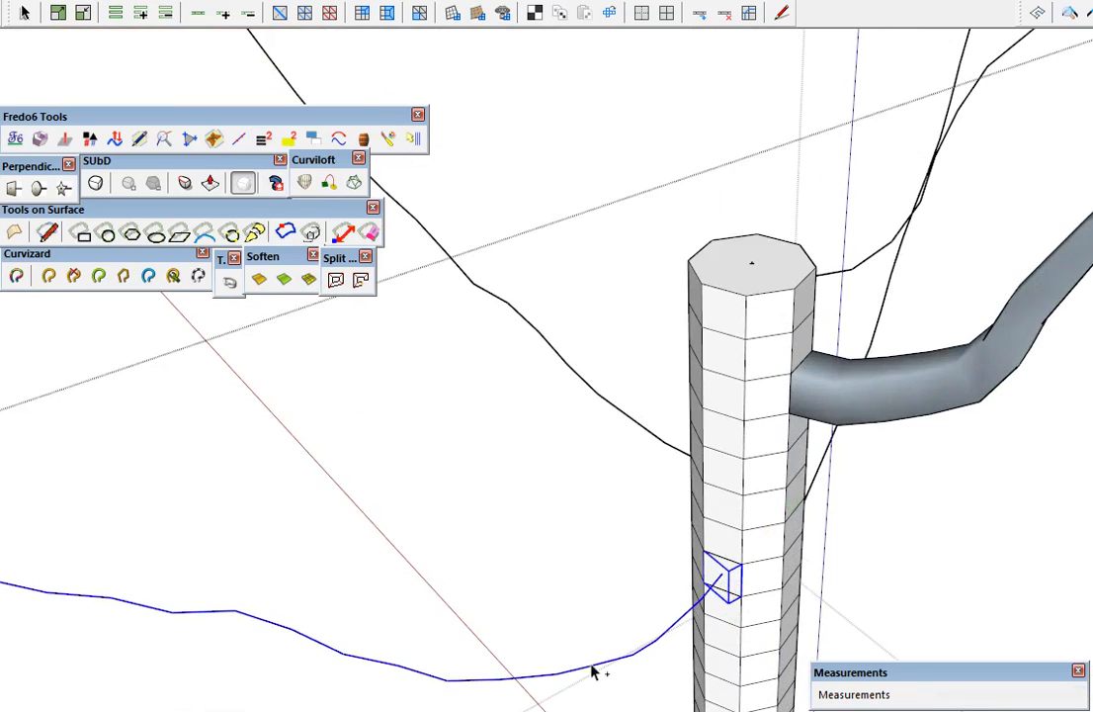
scroll(724, 542, "down", 3)
left_click_drag(262, 449, 370, 555, "ctrl")
left_click(329, 184)
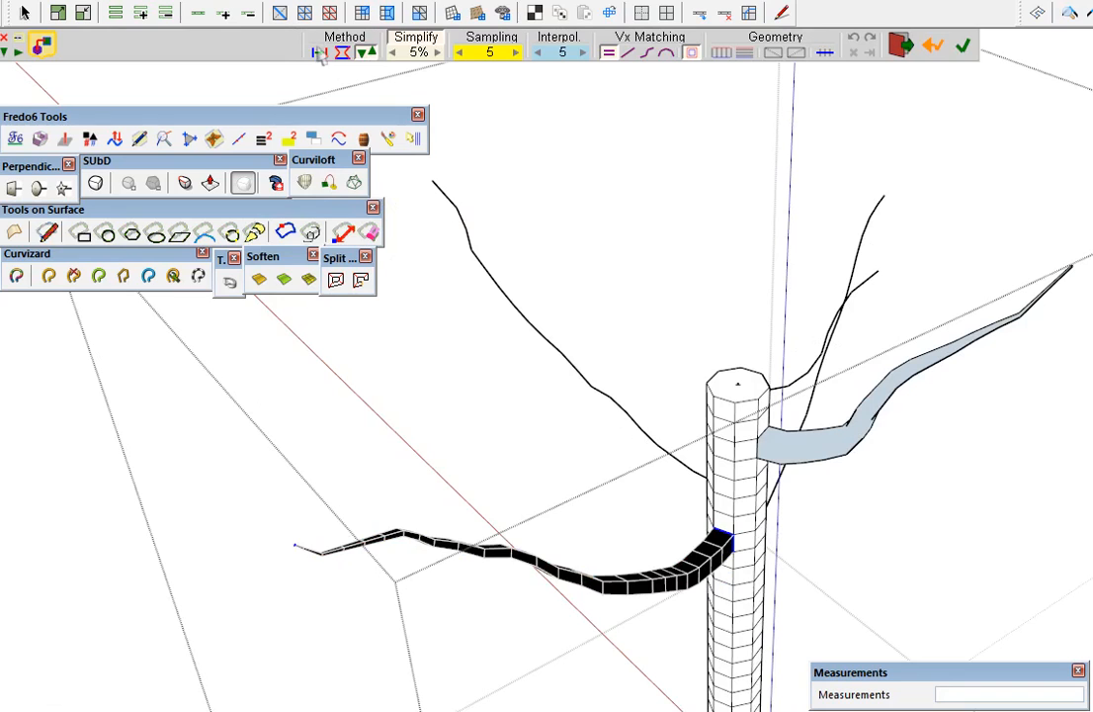
left_click(320, 54)
left_click(495, 459)
Loft the rising branch on the column's opposite side along its path, from its grouped base face to its tip face
middle_click_drag(645, 526, 858, 533)
scroll(754, 486, "up", 4)
key("space")
left_click(760, 480)
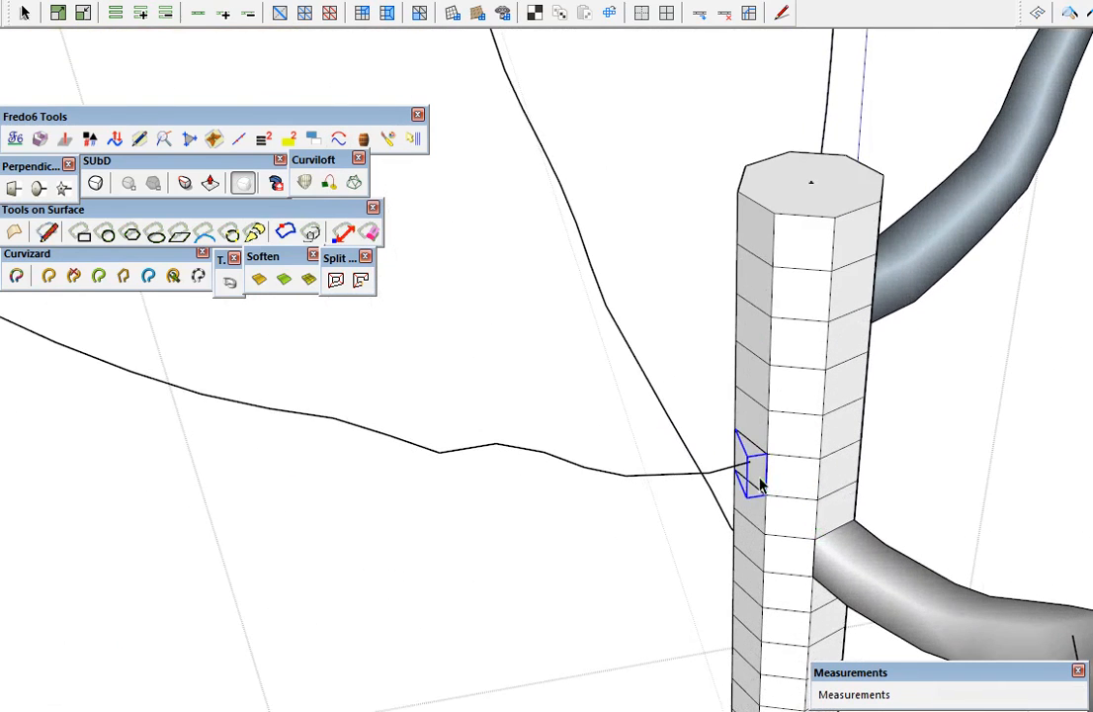
middle_click_drag(761, 479, 759, 480)
left_click(664, 475, "ctrl")
scroll(792, 462, "down", 7)
left_click_drag(465, 312, 555, 419, "ctrl")
left_click(305, 187)
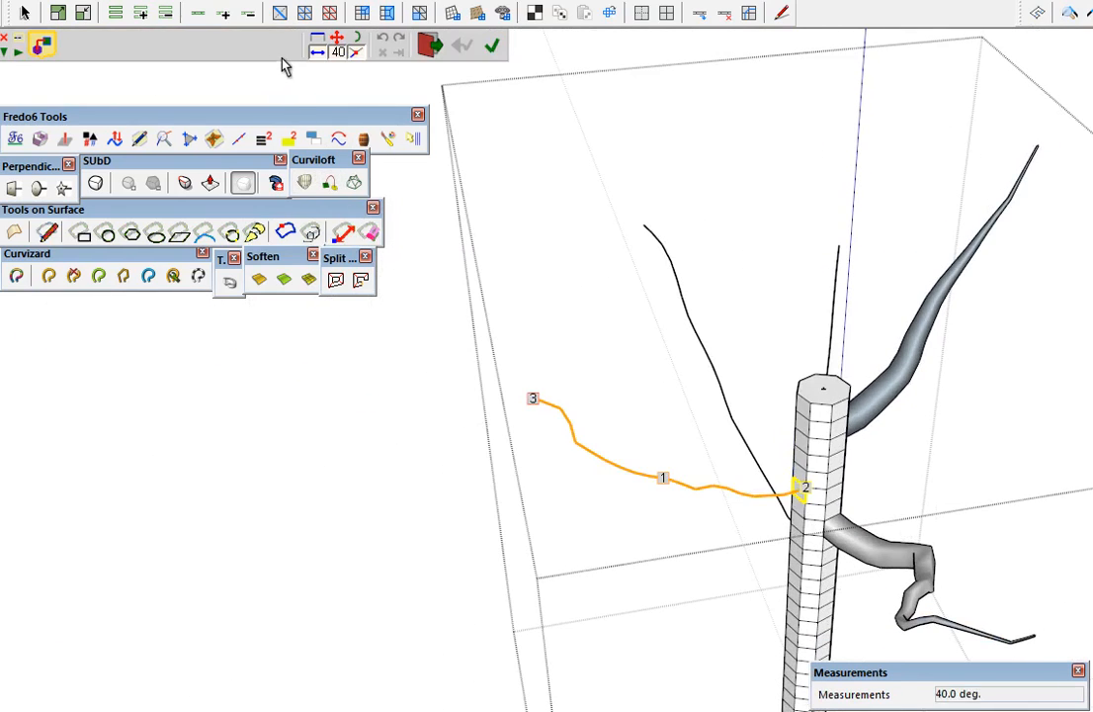
scroll(531, 249, "down", 3)
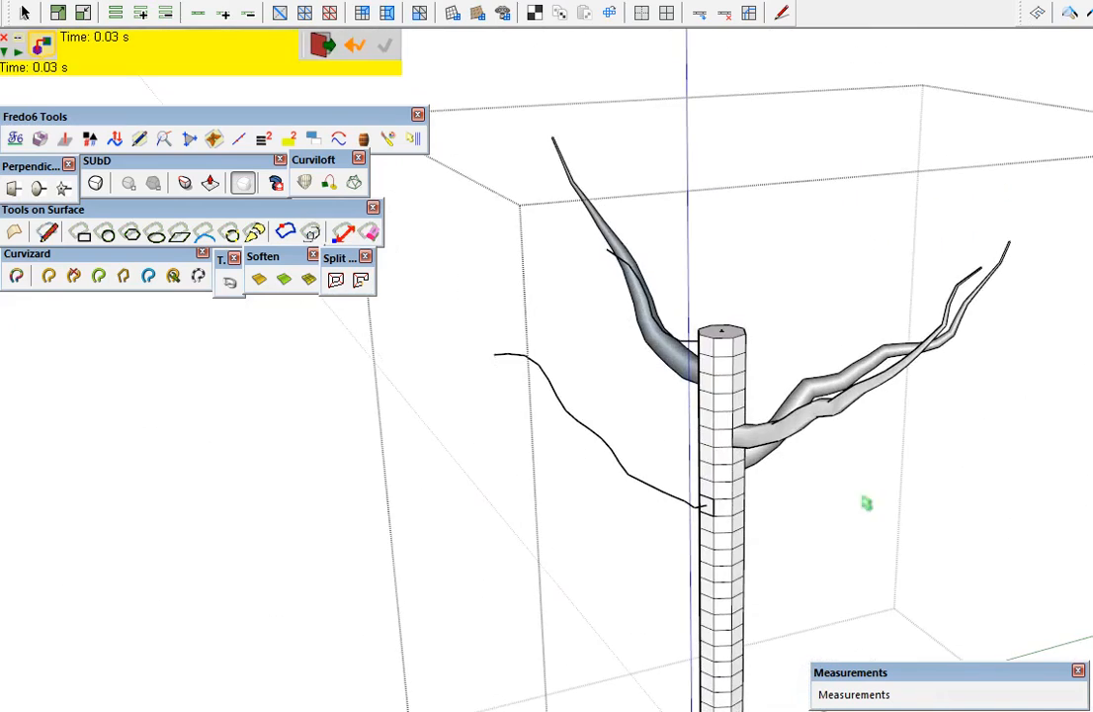
Loft the remaining lower branch along its path with Curviloft, from its grouped base face on the trunk to its tip face
scroll(727, 604, "up", 4)
scroll(727, 605, "up", 5)
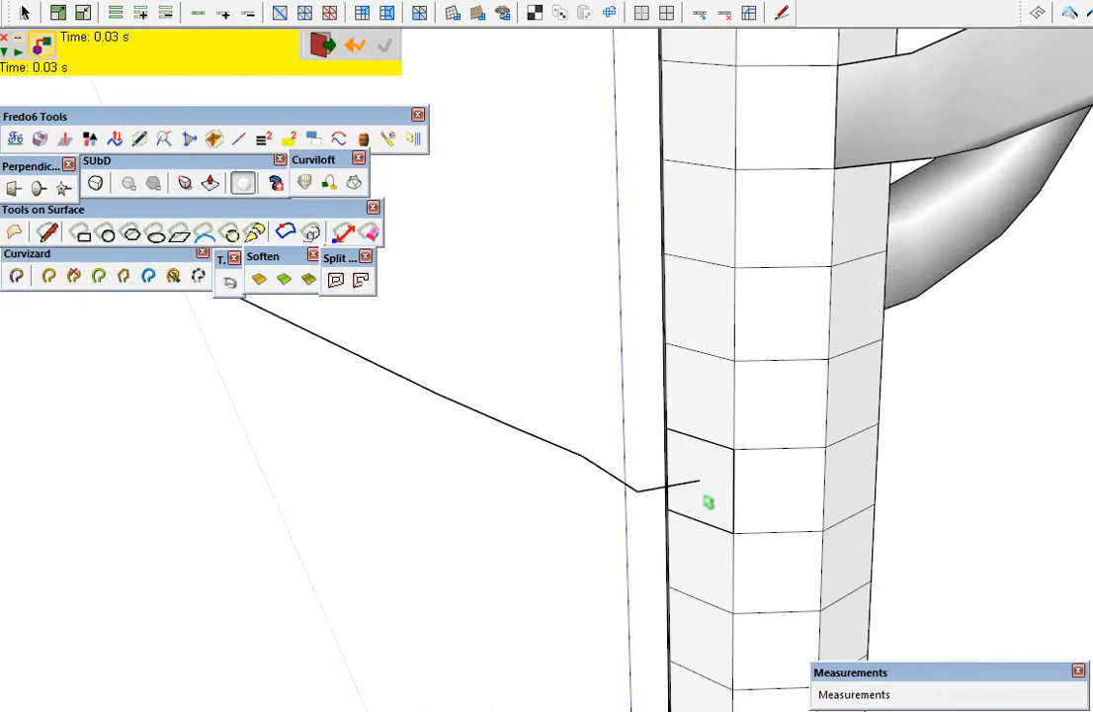
key("space")
left_click(707, 502)
left_click(621, 484, "shift")
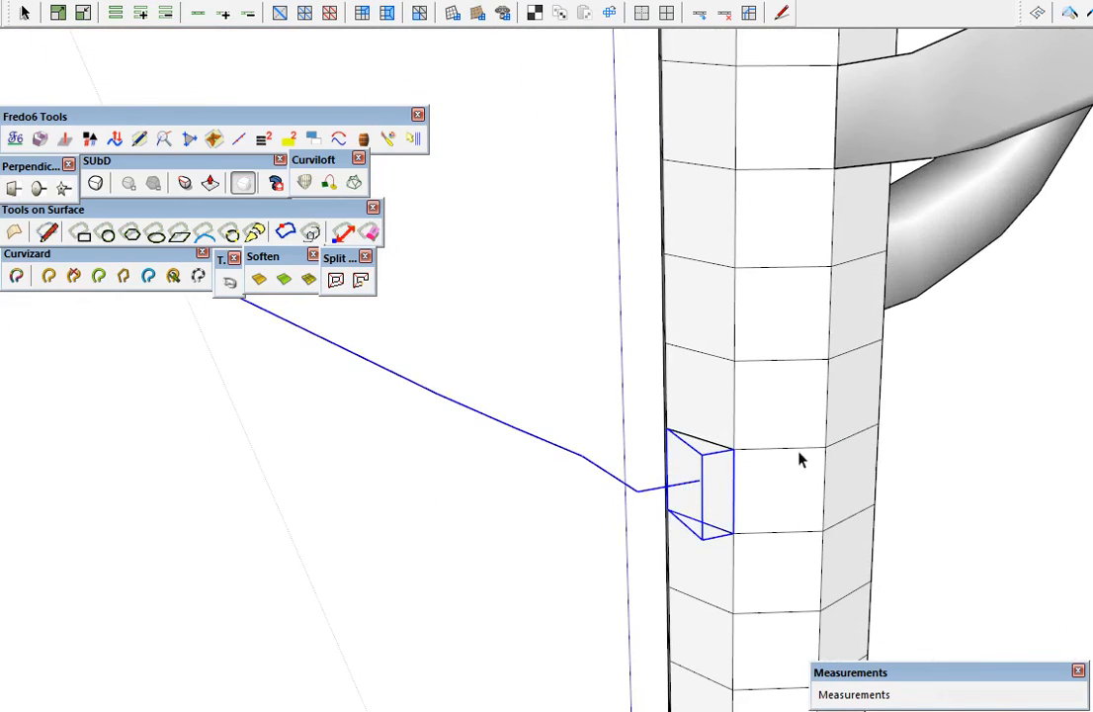
scroll(799, 457, "down", 3)
scroll(820, 533, "down", 3)
middle_click_drag(829, 556, 573, 393)
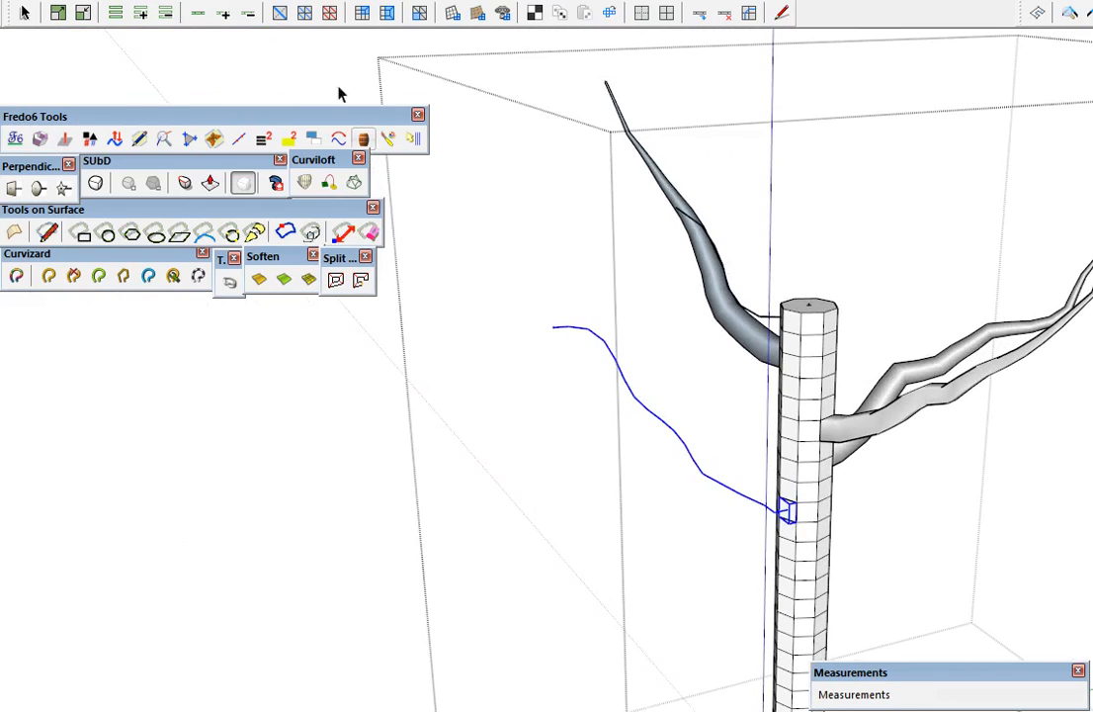
left_click(332, 188)
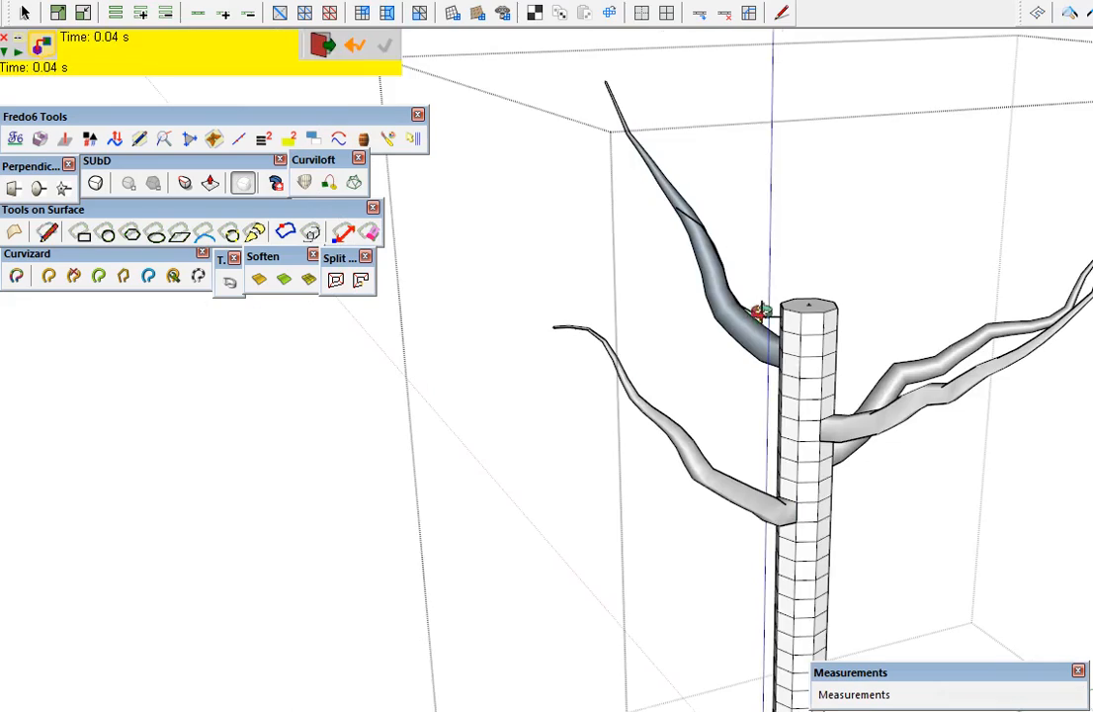
Place a 1" perpendicular face at the tip of the short top-ring branch line, selecting it with the path and grouped base face
mouse_move(870, 533)
middle_mouse_down()
mouse_move(901, 521)
mouse_move(831, 371)
middle_mouse_up()
scroll(832, 371, "up", 5)
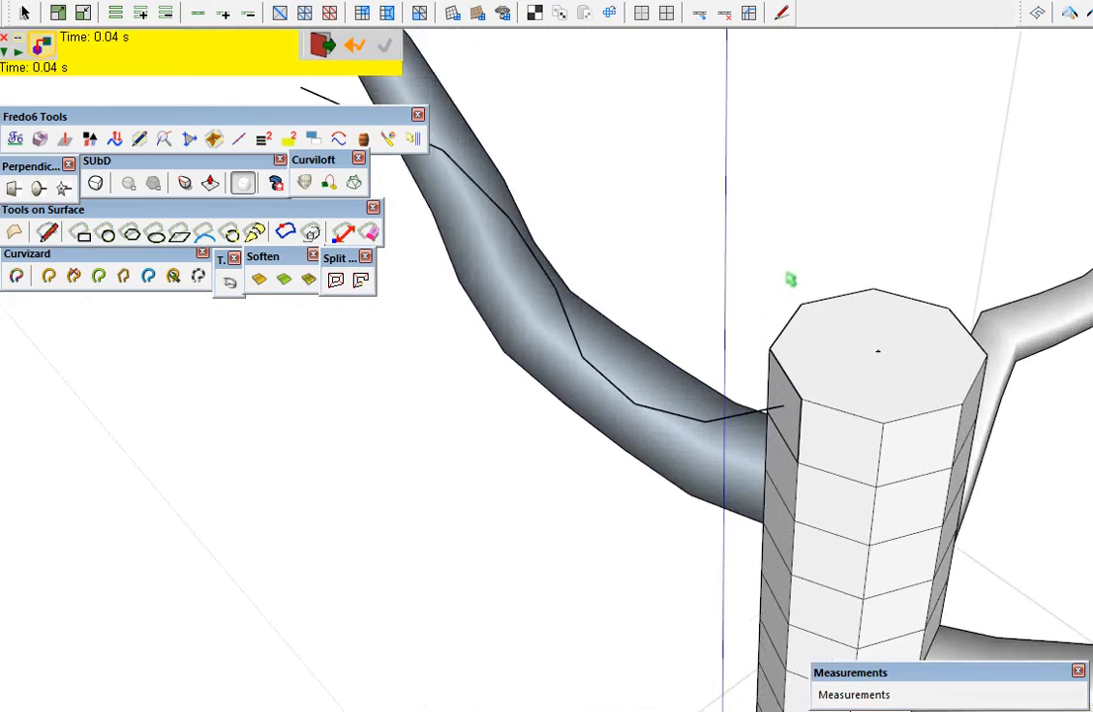
left_click(771, 429)
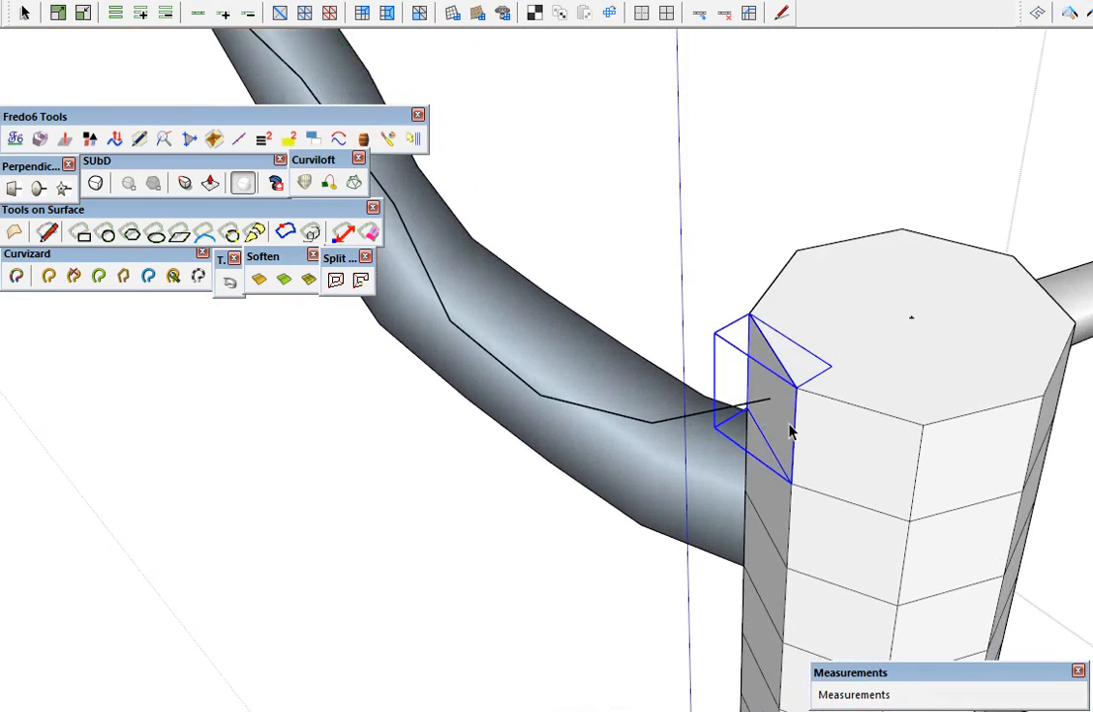
left_click(741, 407, "ctrl")
scroll(919, 534, "down", 5)
middle_click_drag(960, 598, 566, 335)
left_click_drag(575, 319, 643, 395, "ctrl")
middle_click_drag(643, 400, 764, 379)
scroll(766, 380, "up", 5)
scroll(784, 384, "up", 3)
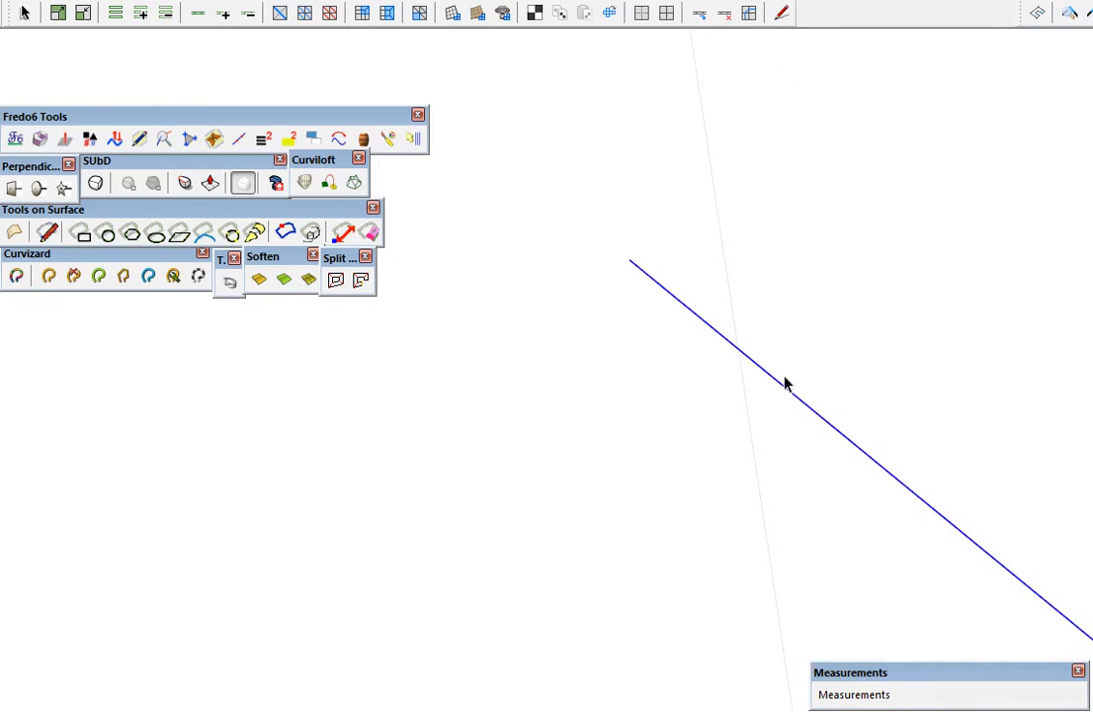
left_click(27, 184)
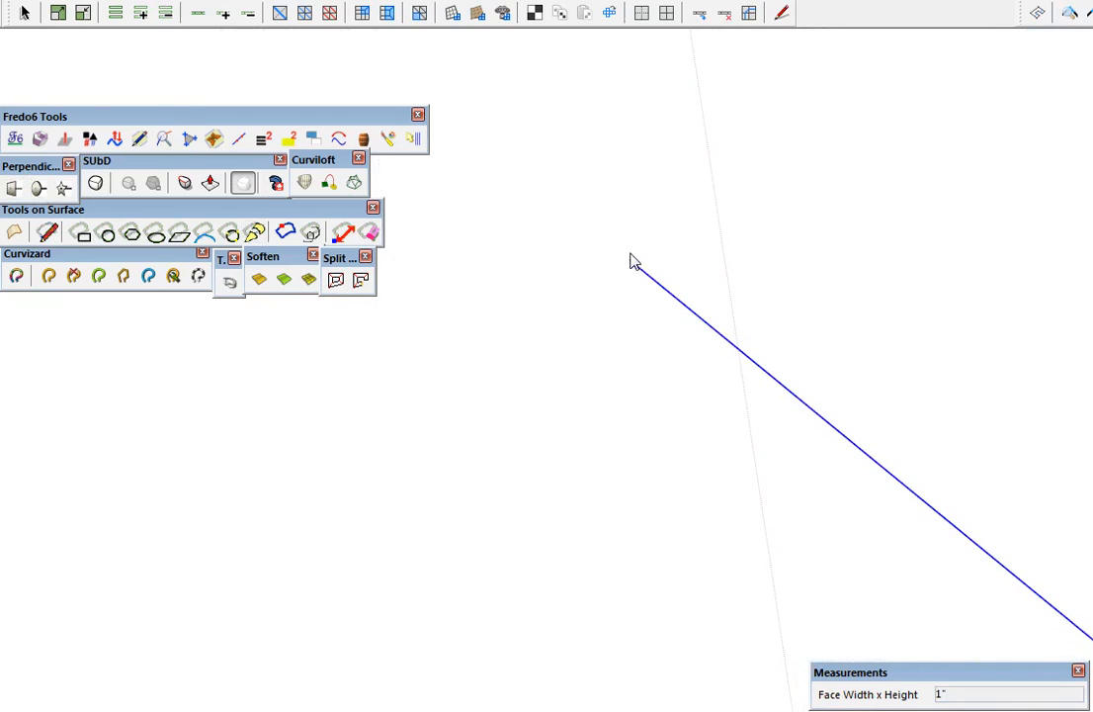
scroll(706, 348, "down", 2)
scroll(706, 346, "down", 3)
key("space")
left_click_drag(624, 271, 715, 357)
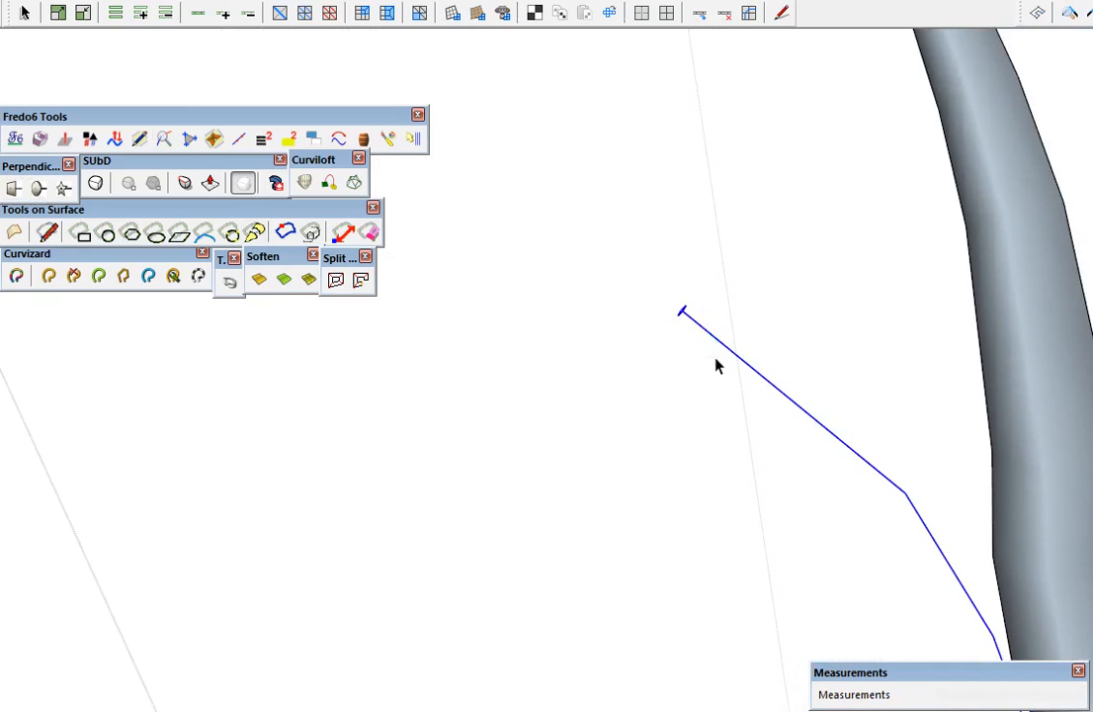
Loft the short top-ring branch with Curviloft along its path, from the grouped base face to the tip face
scroll(716, 357, "down", 5)
left_click(329, 183)
left_click(762, 470)
scroll(762, 471, "down", 1)
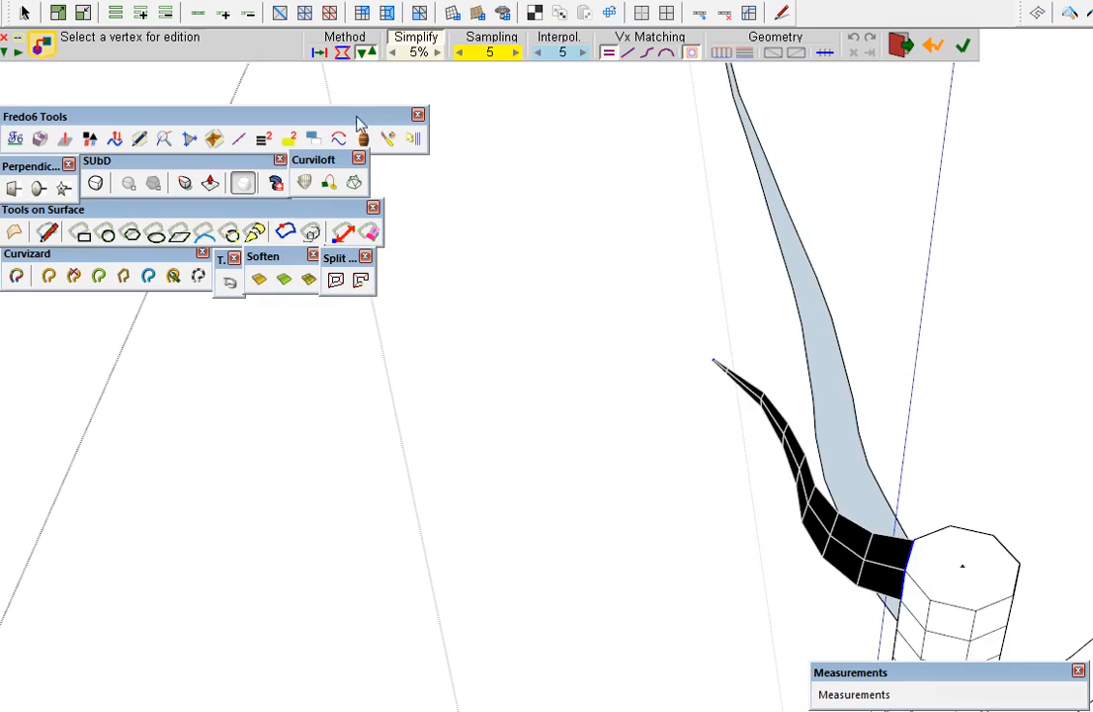
left_click(318, 58)
left_click(584, 390)
key("space")
Unsmooth the quads of all five lofted branch groups so their mesh edges are shown
middle_click_drag(939, 541, 758, 503)
scroll(758, 503, "down", 5)
middle_click_drag(806, 469, 639, 610)
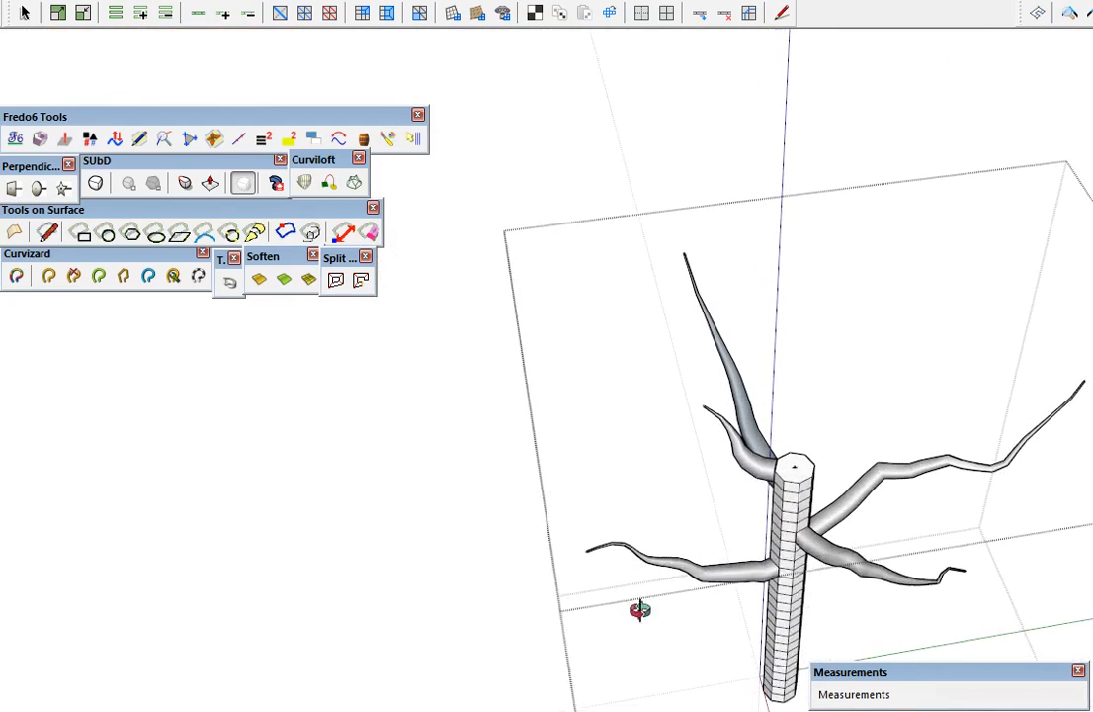
middle_click_drag(801, 571, 905, 438)
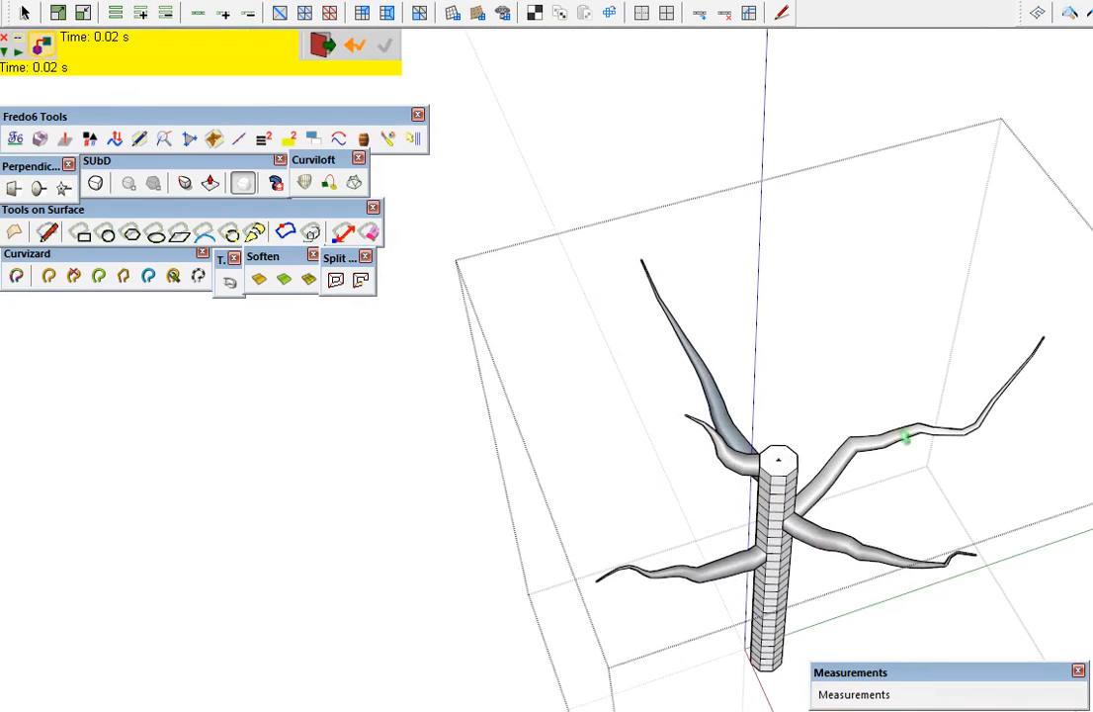
left_click(975, 571)
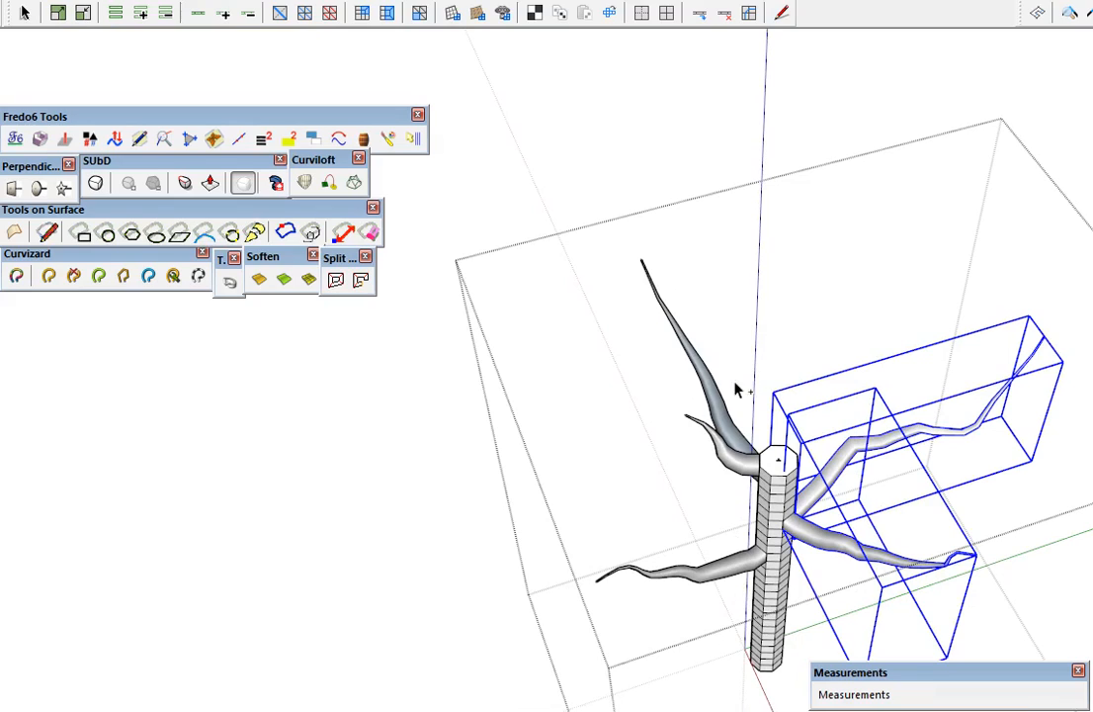
left_click(707, 433, "shift")
left_click(689, 569, "ctrl")
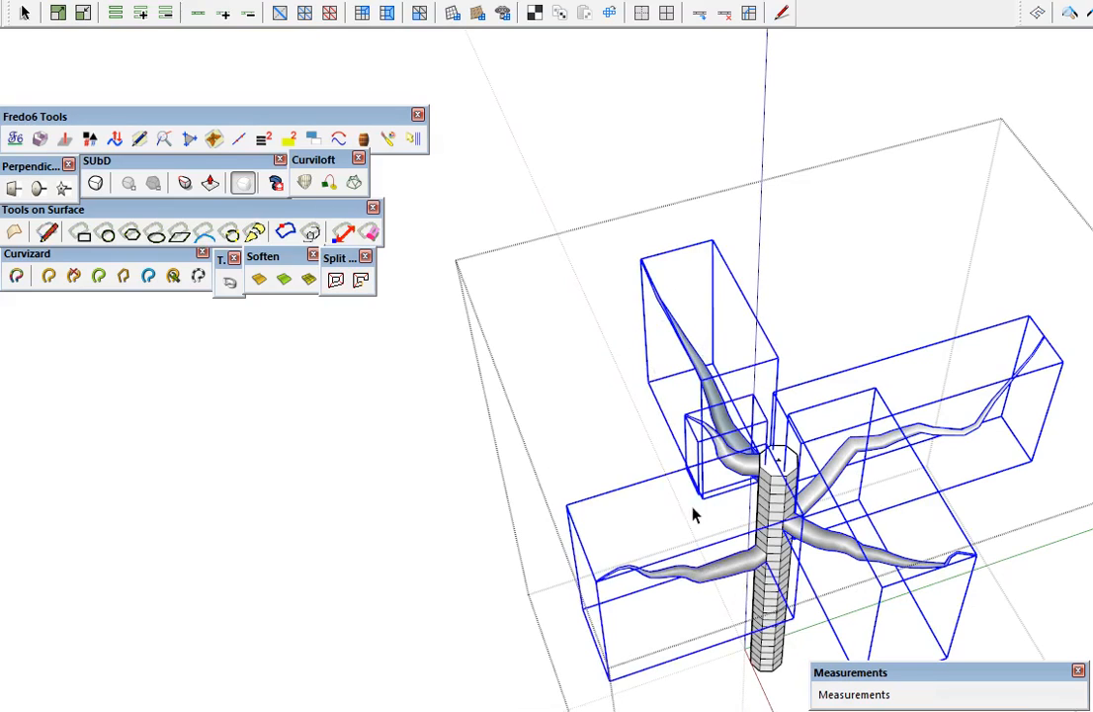
left_click(668, 16)
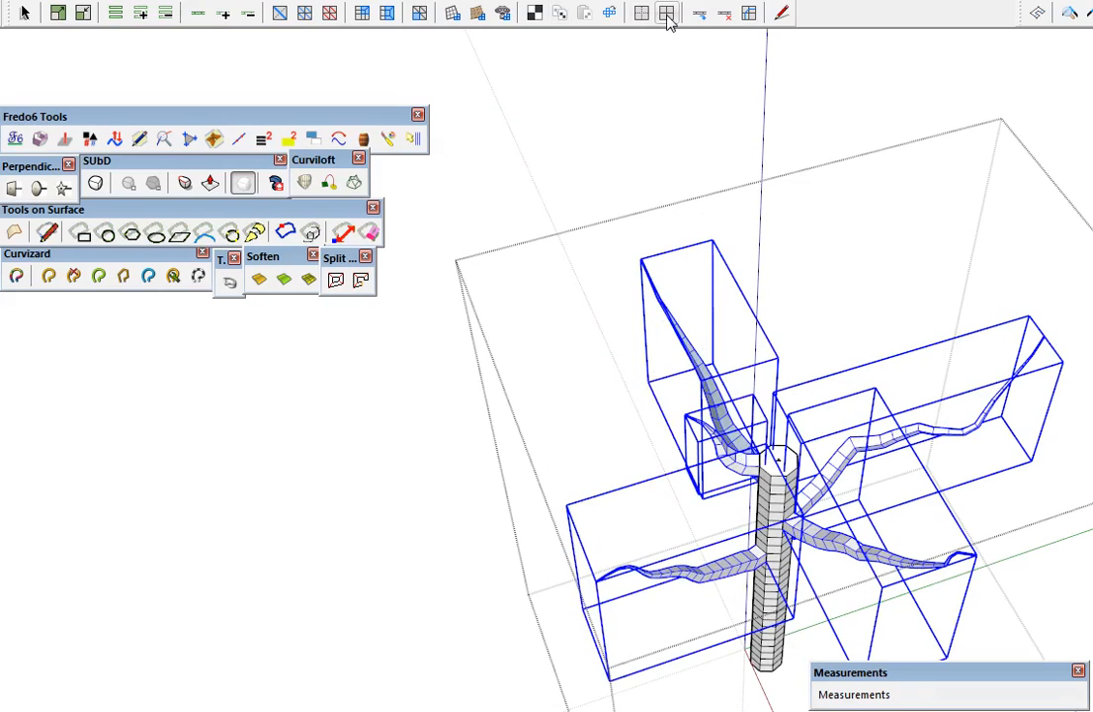
Reverse all faces inside the blue-grey branch group near the trunk's top so its front faces point outward
middle_click_drag(810, 531, 379, 146)
scroll(643, 452, "up", 1)
middle_click_drag(642, 452, 1090, 445)
scroll(757, 406, "up", 4)
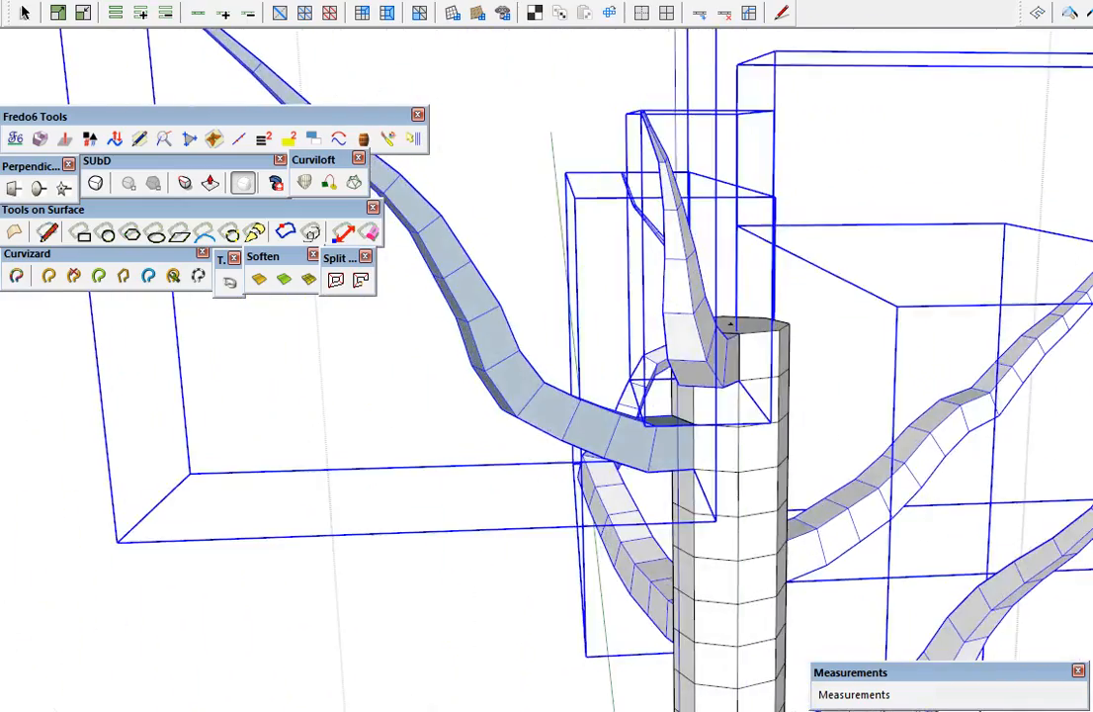
middle_click_drag(758, 481, 1078, 480)
scroll(757, 458, "up", 5)
middle_click_drag(733, 486, 32, 556)
left_click(461, 367)
scroll(910, 678, "down", 5)
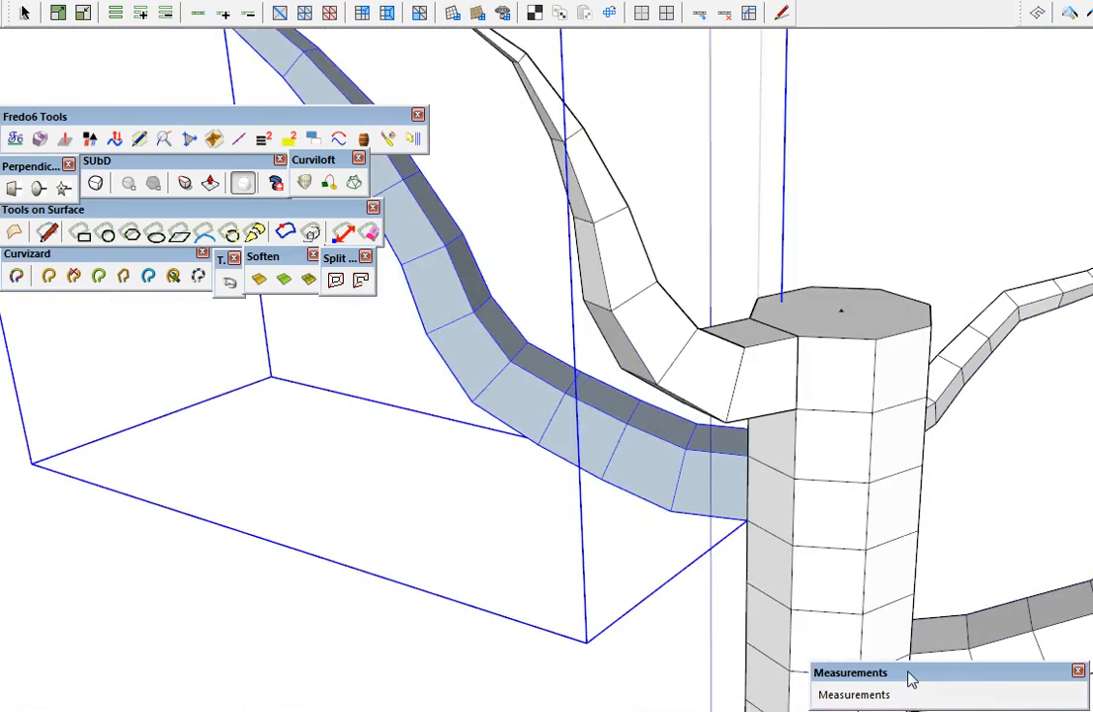
scroll(911, 682, "down", 3)
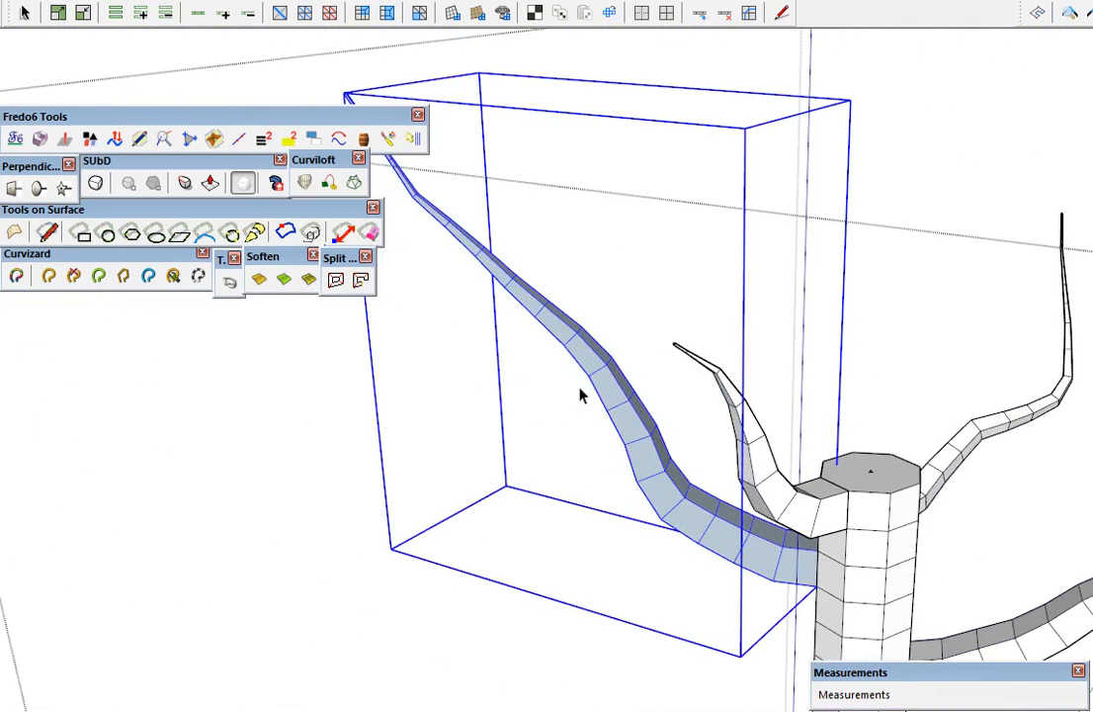
triple_click(694, 529)
key("shift+r")
key("Escape")
Select all five lofted branch groups and cut them, leaving the trunk in place
scroll(801, 545, "down", 3)
middle_click_drag(803, 547, 776, 527)
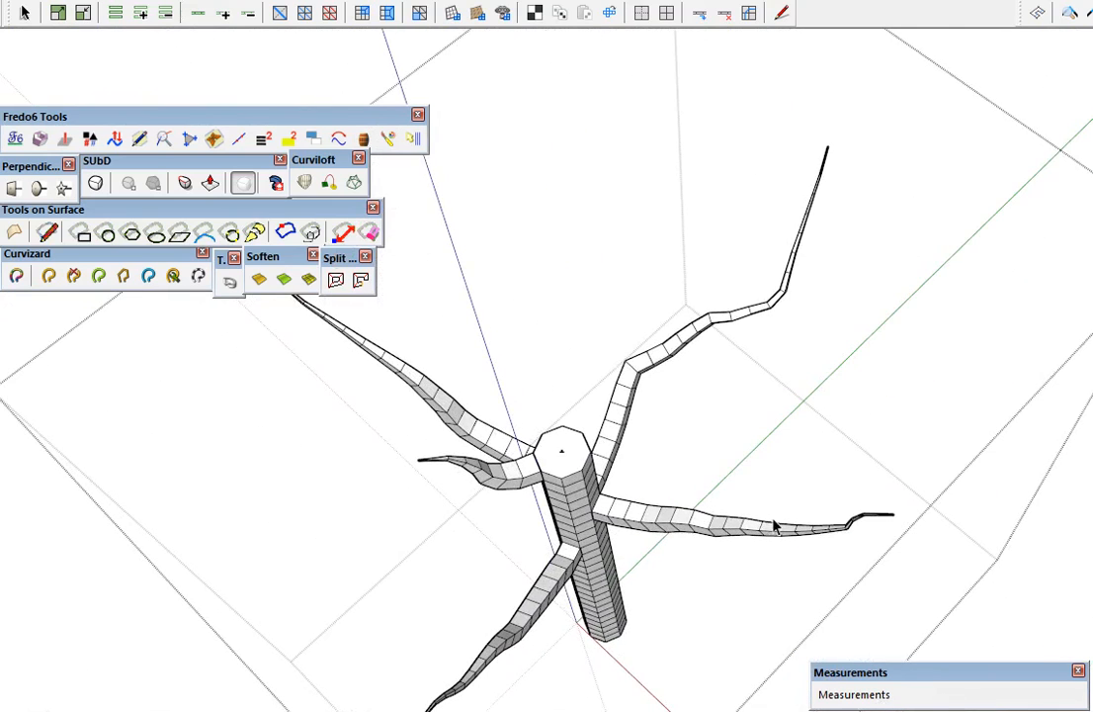
left_click_drag(608, 182, 607, 179)
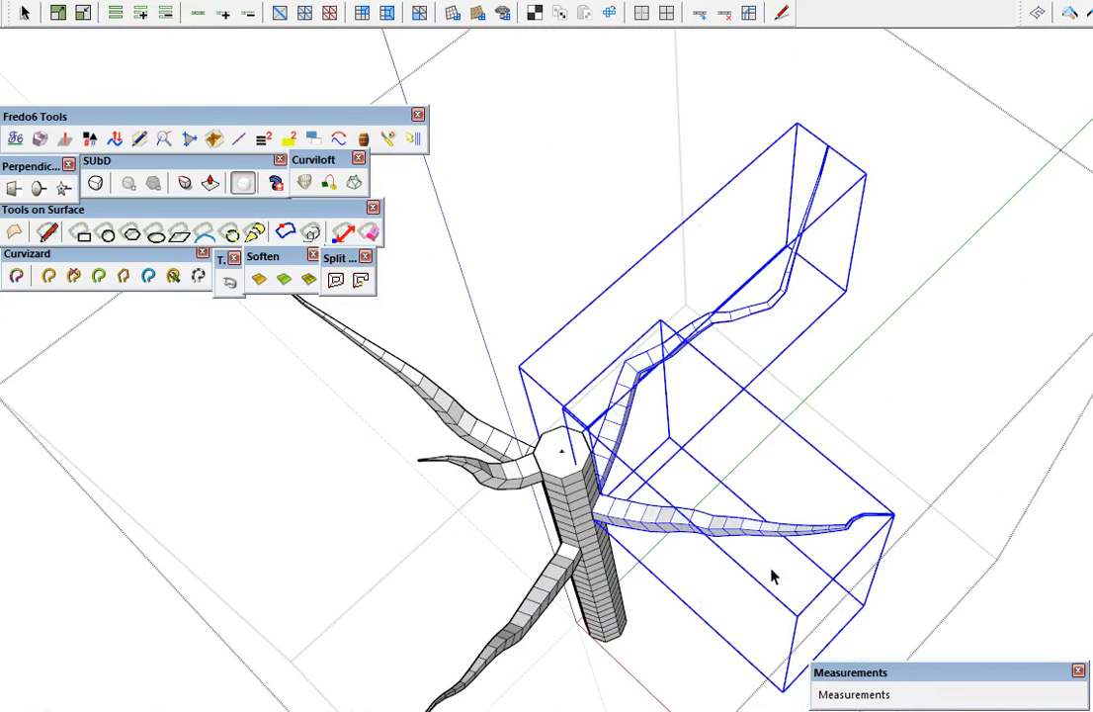
left_click_drag(735, 429, 731, 415)
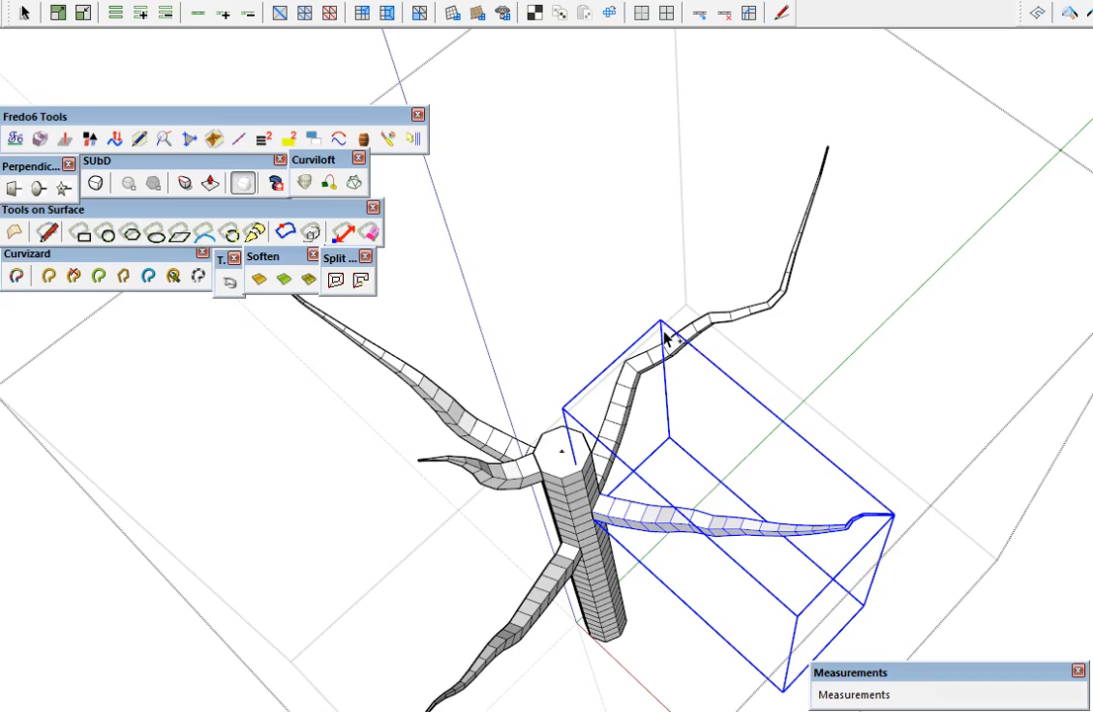
left_click(612, 399, "shift")
left_click(442, 411, "shift")
left_click(470, 464, "shift")
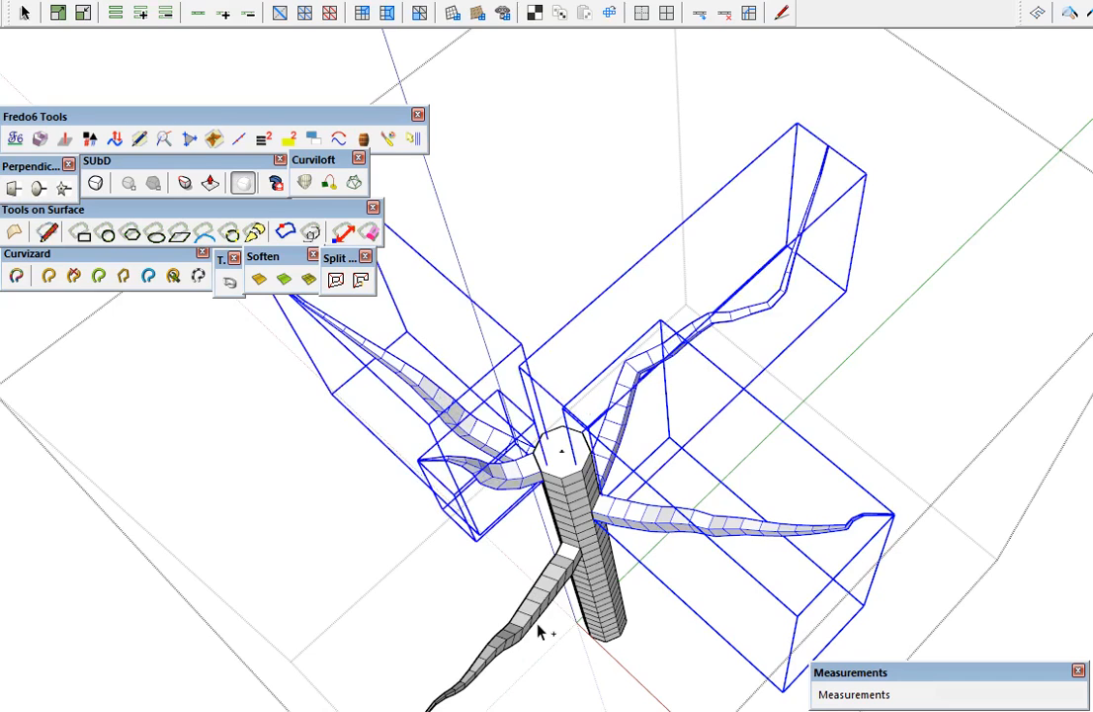
left_click(534, 620, "shift")
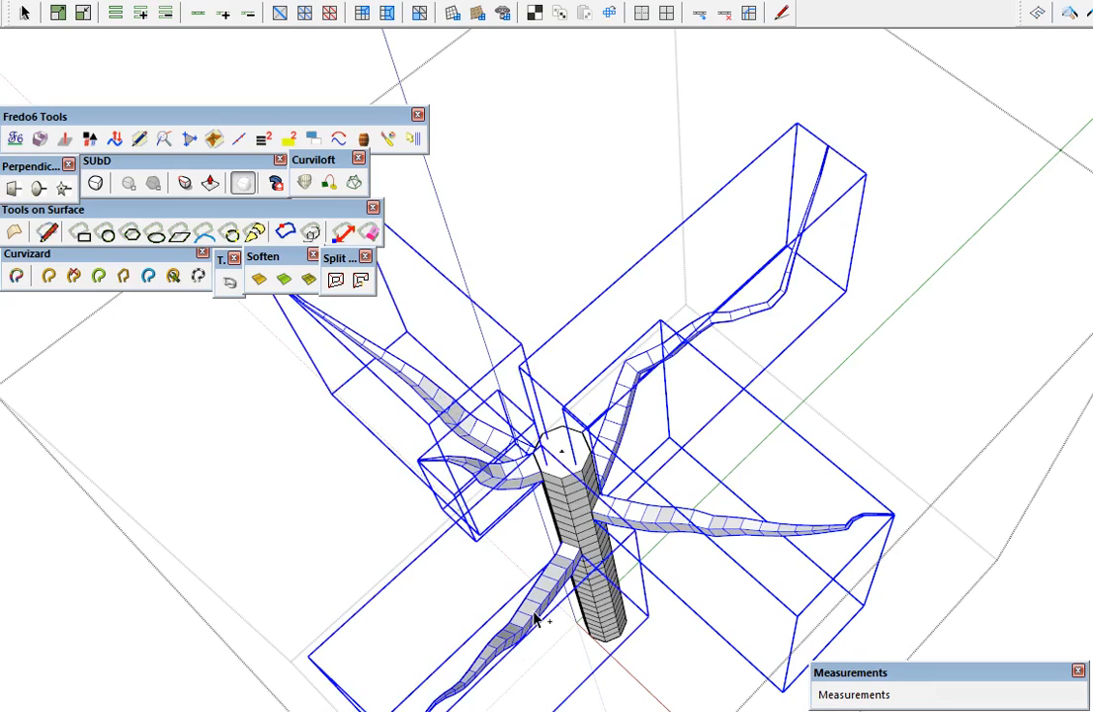
key("Delete")
Delete the leftover branch path lines and tip faces around the trunk
left_click_drag(767, 46, 767, 46)
left_click_drag(268, 342, 264, 326, "shift")
middle_click_drag(547, 538, 715, 595, "shift")
left_click_drag(548, 491, 419, 294, "shift")
key("Delete")
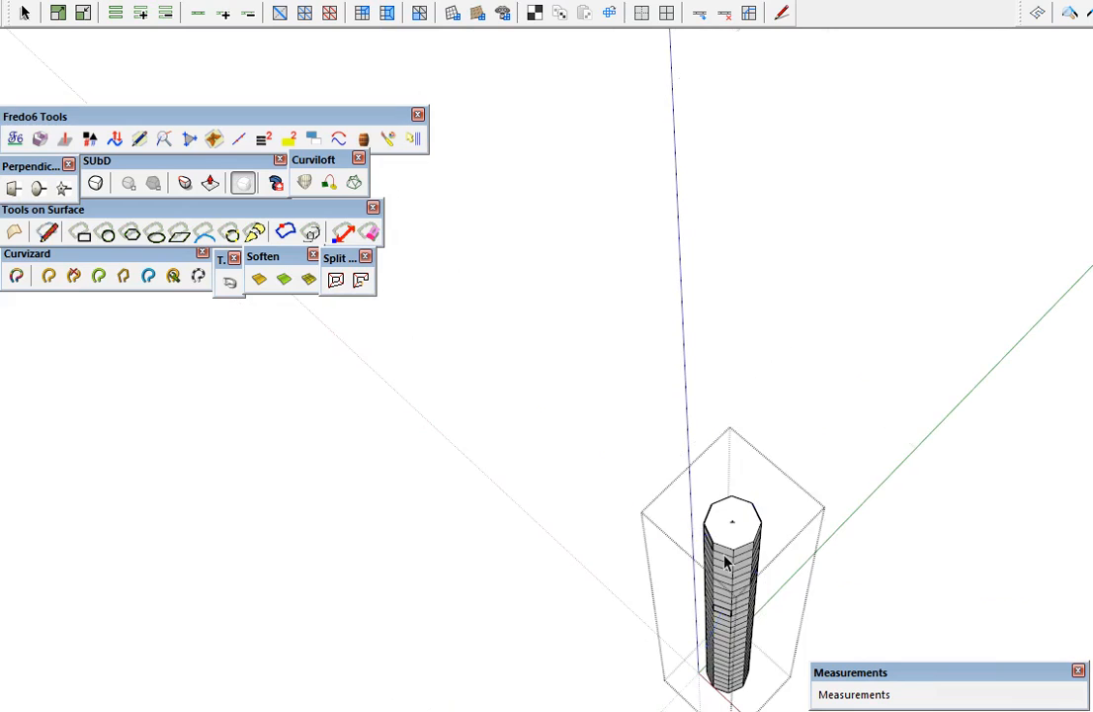
Delete the grouped base faces of two branches on the trunk's lower attachment rings
scroll(578, 457, "up", 6)
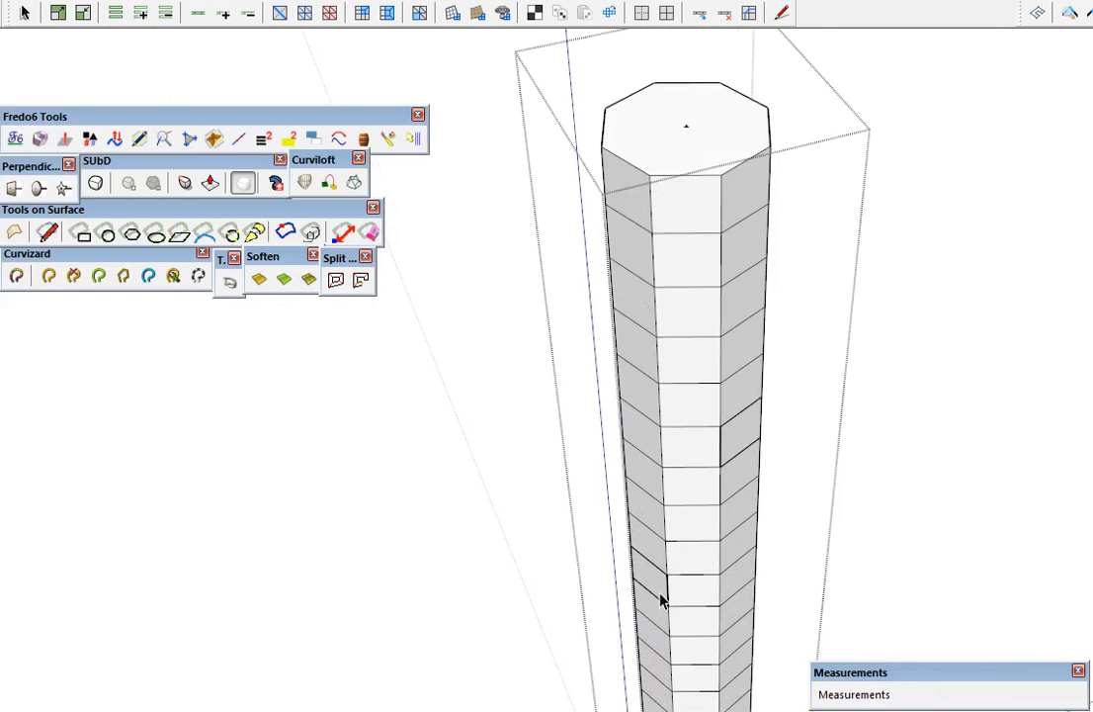
left_click(660, 593)
key("Delete")
left_click(754, 435)
key("Delete")
Delete the remaining branch base faces around the trunk, including the one on the top ring, to open the attachment holes
middle_click_drag(553, 485, 804, 652)
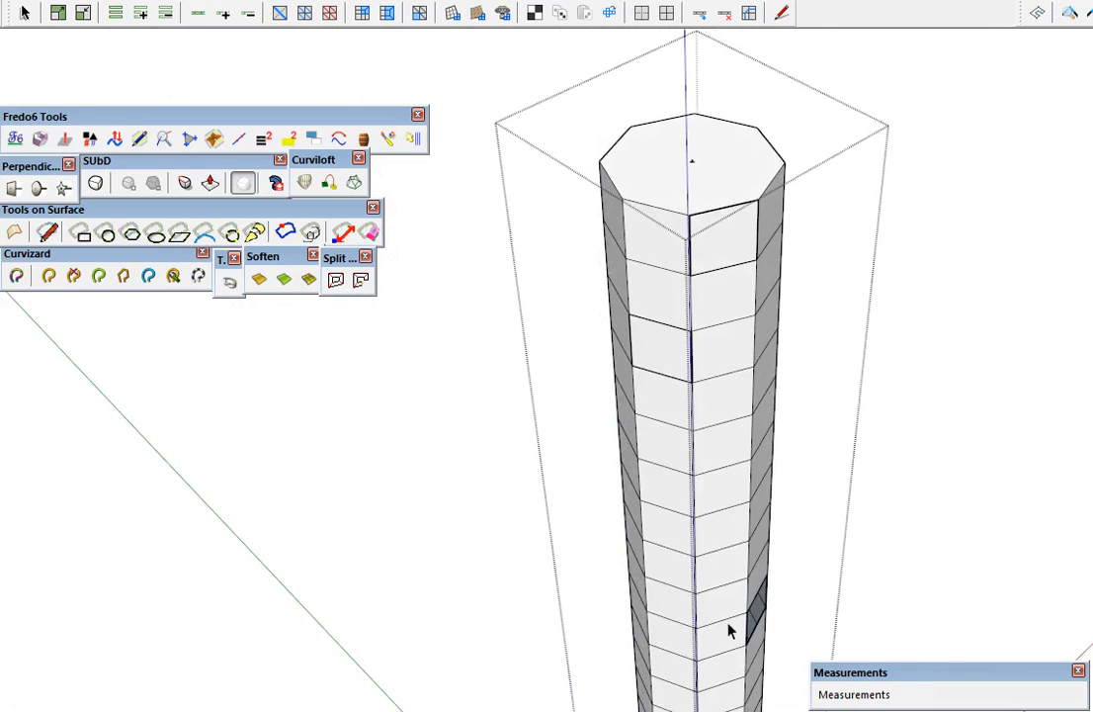
middle_click_drag(731, 630, 1083, 522)
middle_click_drag(510, 645, 778, 347, "shift")
middle_click_drag(786, 529, 597, 431)
key("Delete")
middle_click_drag(654, 407, 1086, 489)
middle_click_drag(480, 515, 1089, 544, "shift")
left_click(654, 373)
key("Delete")
left_click(642, 465)
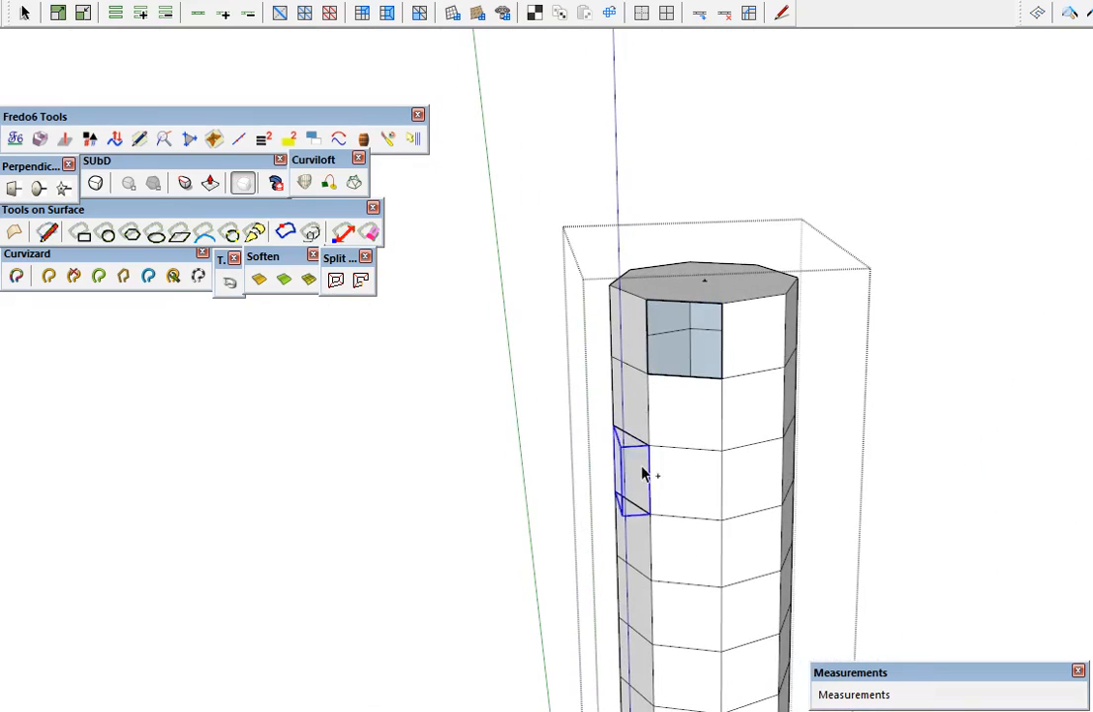
key("Delete")
Paste the five branches back in place and explode them so their quads join the trunk's mesh
scroll(718, 466, "down", 5)
key("ctrl+shift+v")
middle_click_drag(721, 578, 761, 590, "shift")
scroll(667, 624, "down", 3)
key("shift+x")
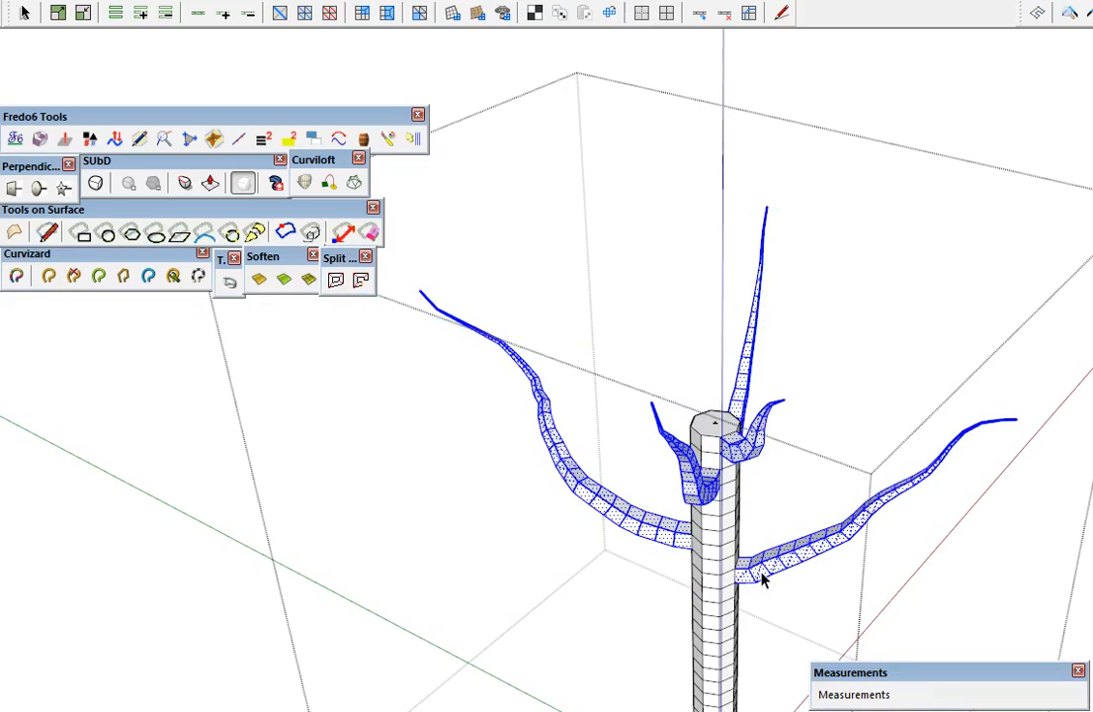
scroll(759, 581, "up", 6)
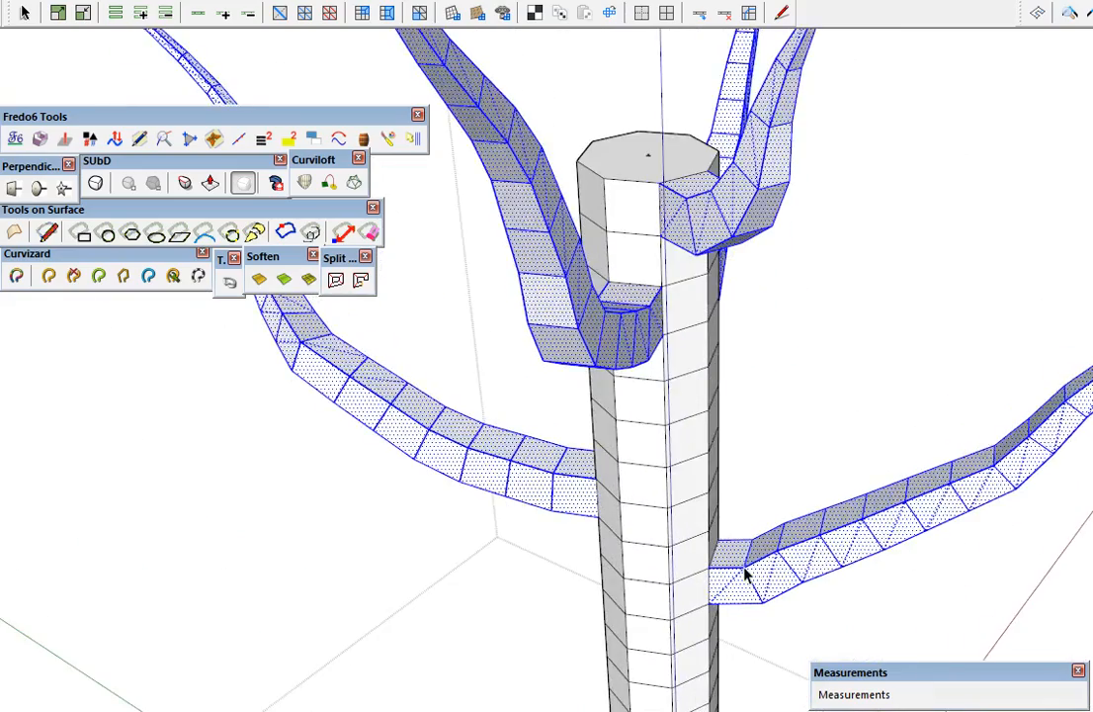
scroll(615, 546, "down", 4)
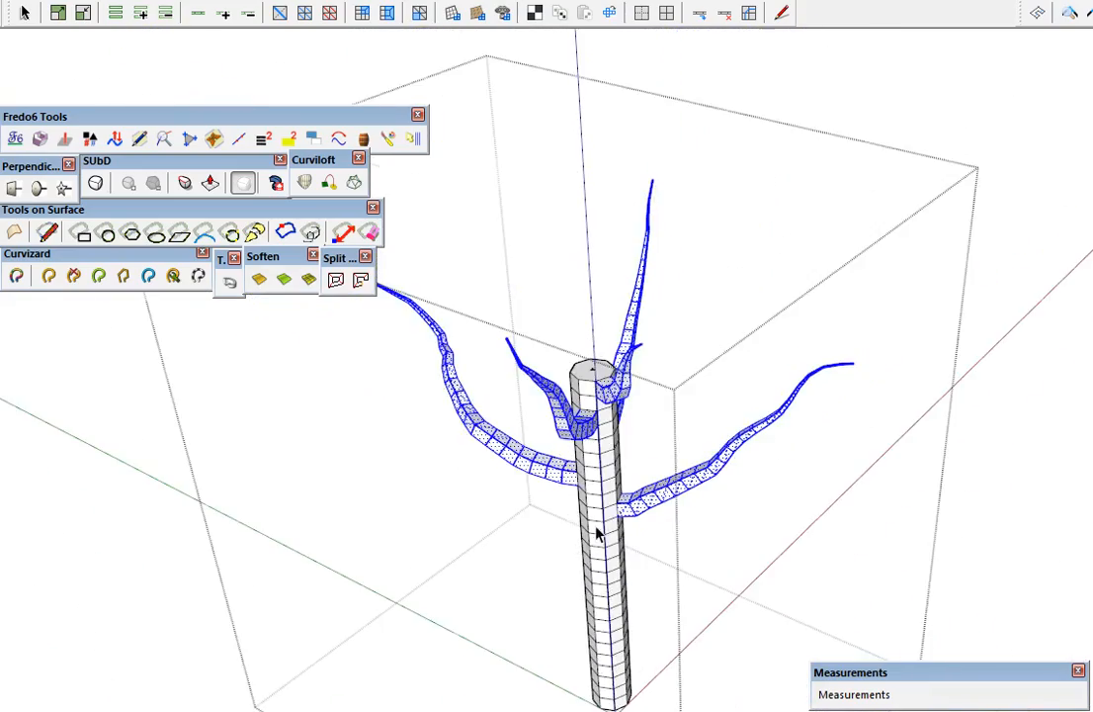
Delete the trunk's octagonal top face and turn on SUbD subdivision for the whole tree mesh
scroll(590, 377, "up", 6)
left_click(600, 381)
key("Delete")
scroll(599, 407, "down", 5)
middle_click_drag(628, 528, 328, 304, "shift")
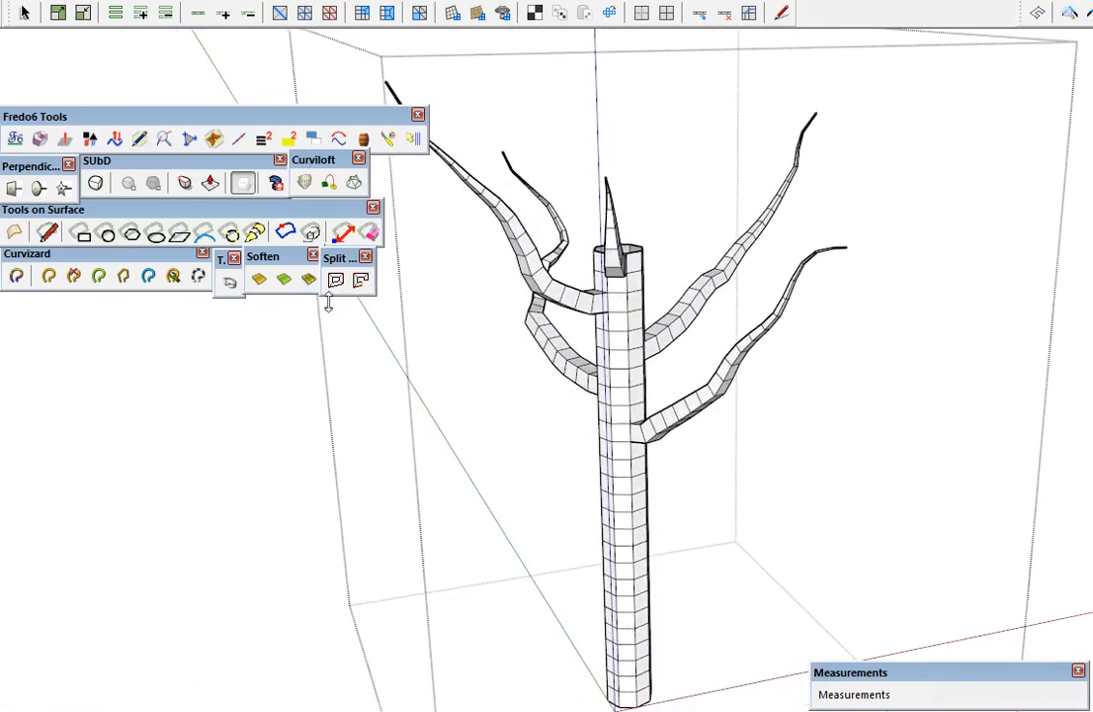
left_click(95, 183)
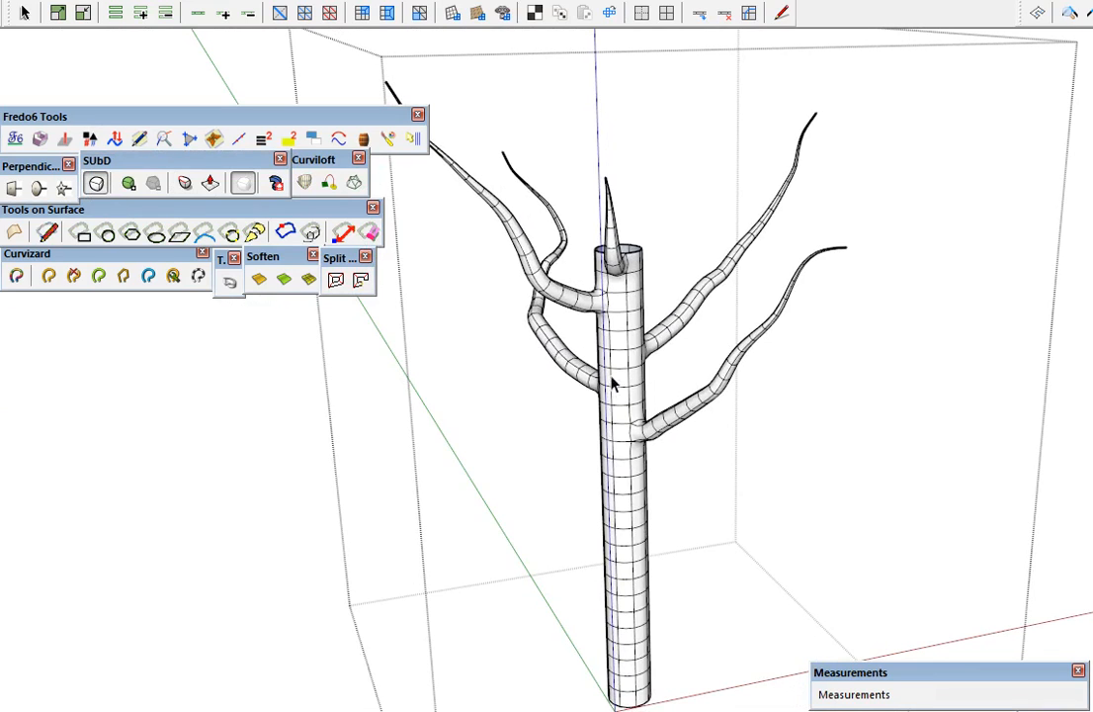
Examine the joints where the subdivided branches meet the trunk from several sides
scroll(626, 432, "up", 5)
scroll(639, 440, "up", 6)
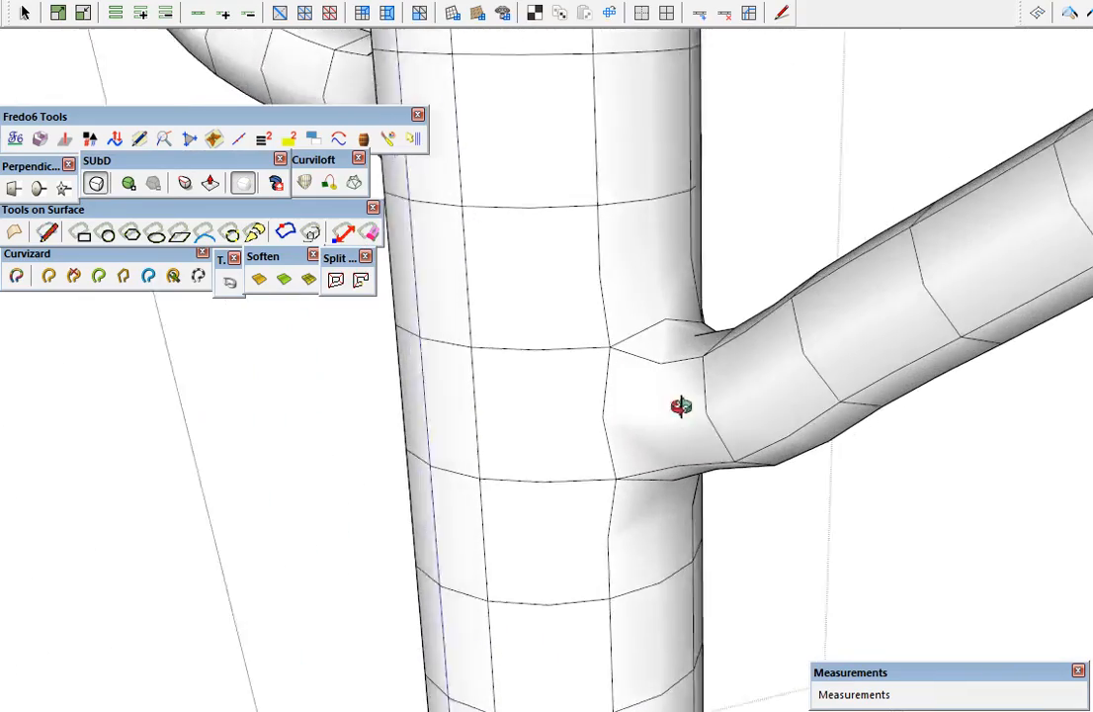
middle_click_drag(881, 395, 1053, 528, "shift")
middle_click_drag(897, 328, 813, 476)
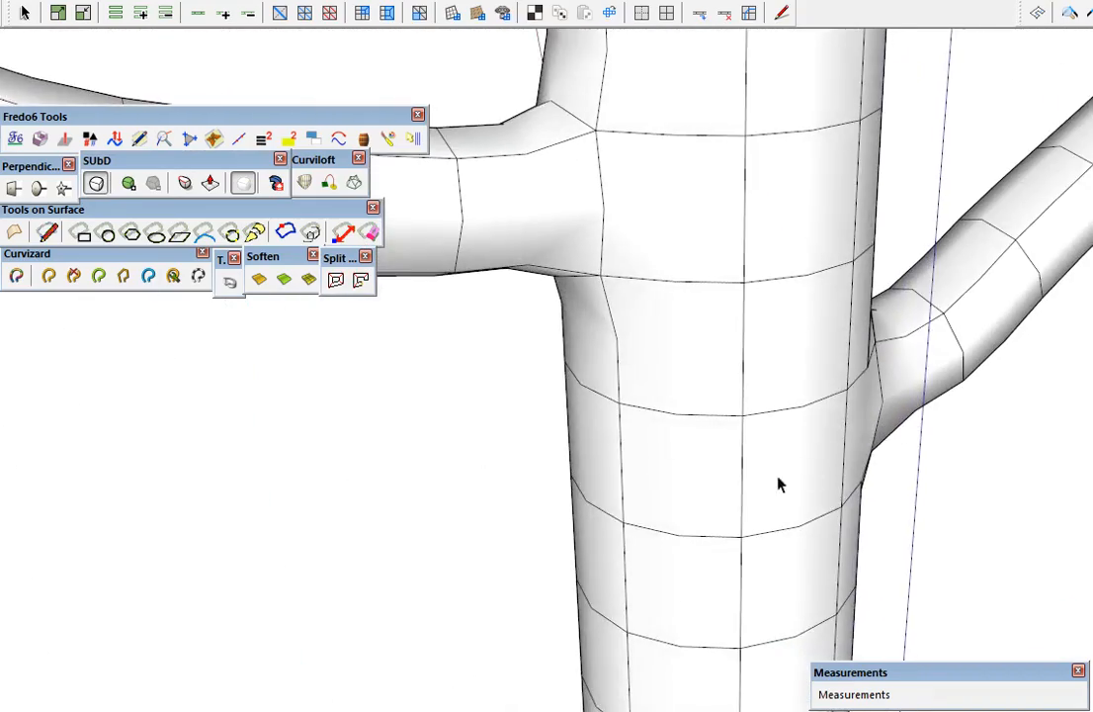
scroll(798, 532, "down", 5)
middle_click_drag(700, 402, 741, 494, "shift")
middle_click_drag(742, 494, 554, 485)
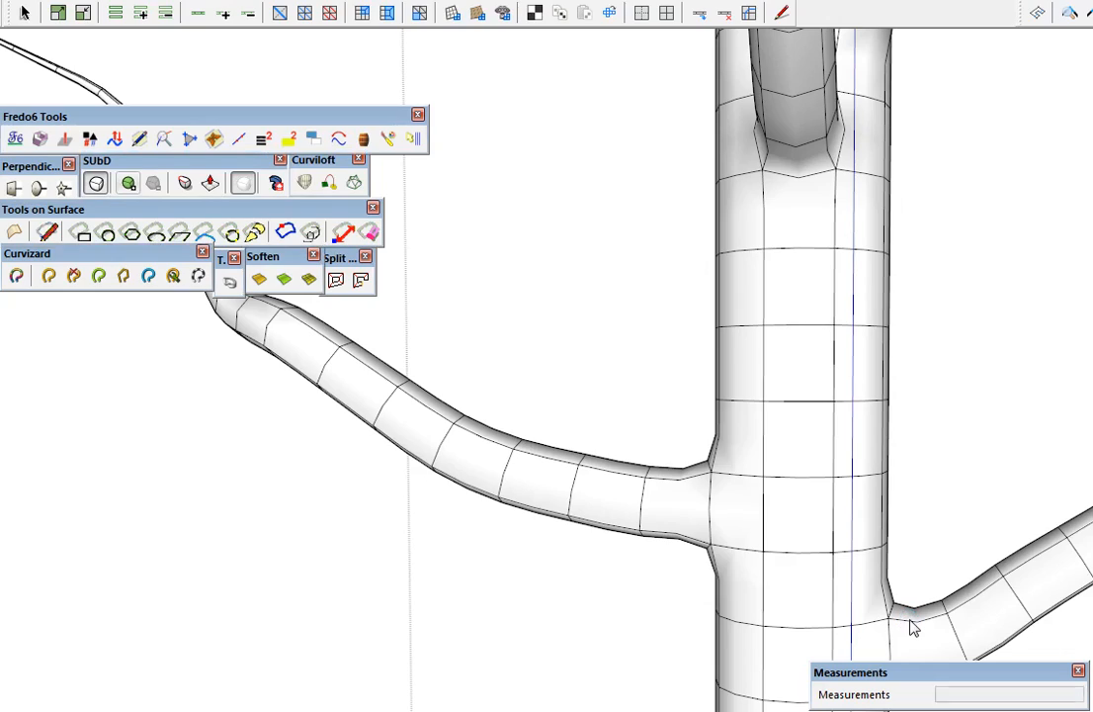
Turn off SUbD subdivision for the tree to return to its unsmoothed quad mesh
mouse_move(911, 630)
middle_mouse_down()
mouse_move(595, 406)
mouse_move(67, 441)
mouse_move(479, 703)
mouse_move(657, 708)
middle_mouse_up()
scroll(656, 706, "down", 6)
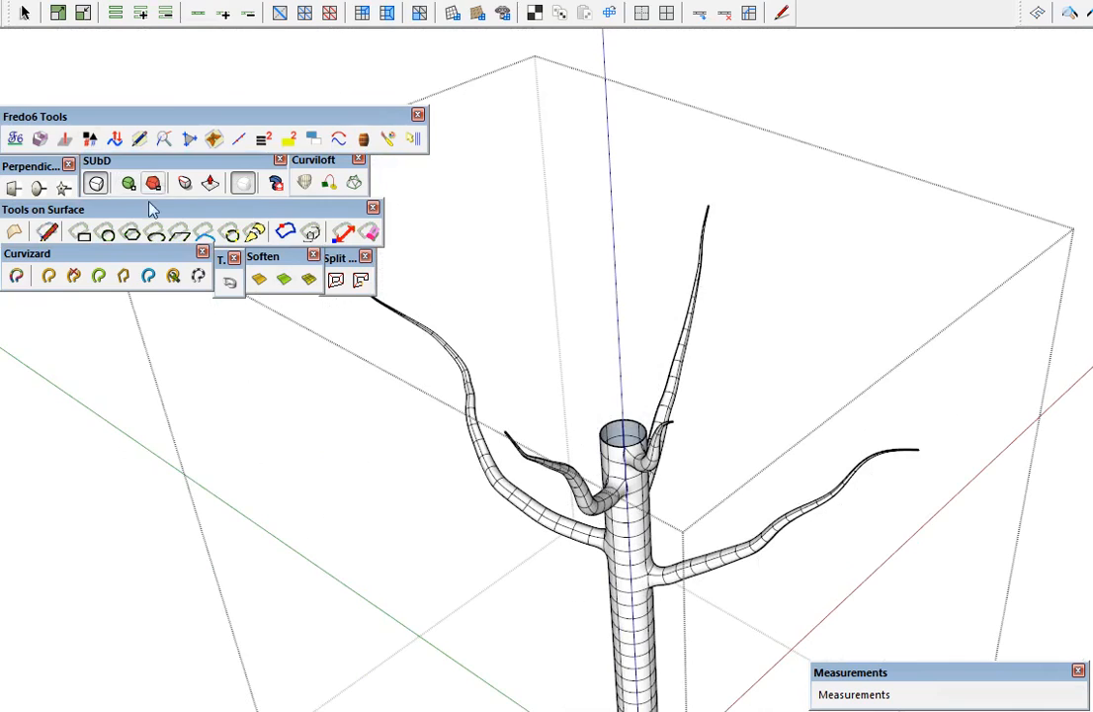
left_click(97, 183)
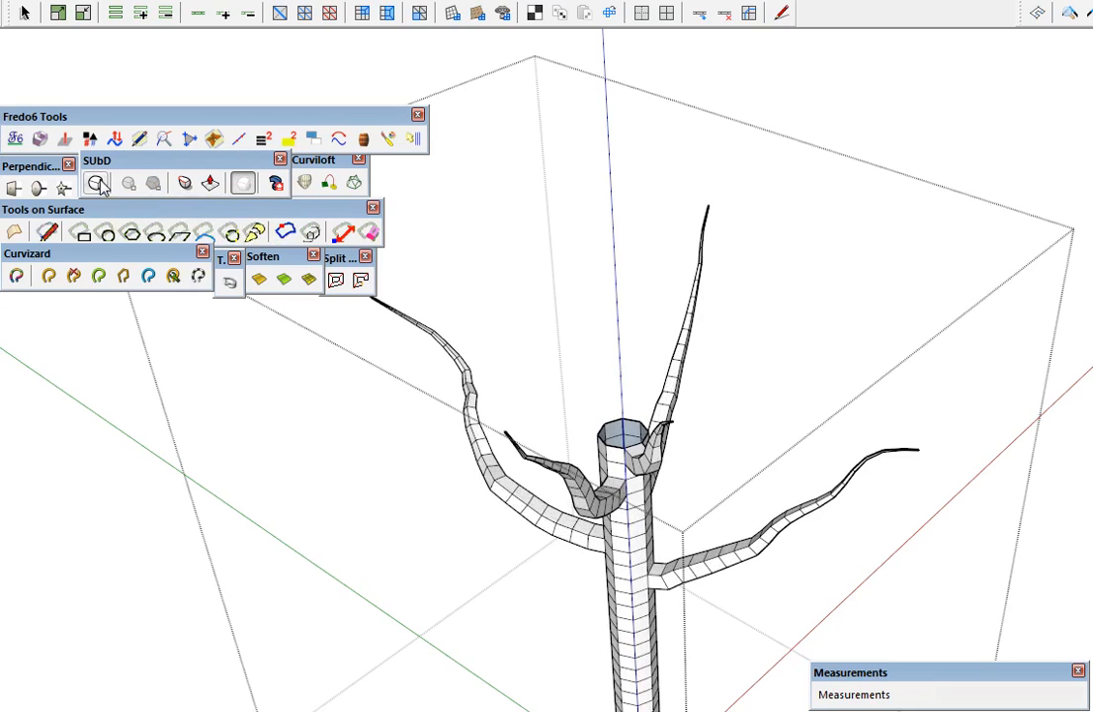
Compare the smoothed and unsmoothed mesh around the quad at the bend of the upper branch
middle_click_drag(604, 353, 654, 378)
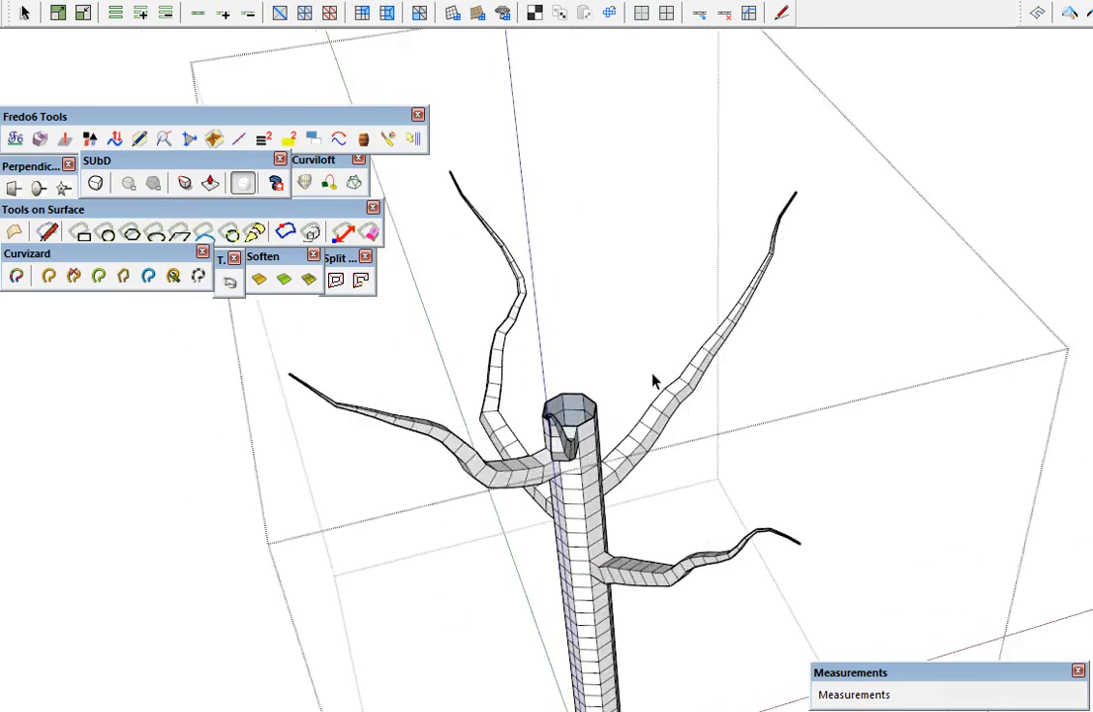
scroll(727, 392, "up", 3)
scroll(728, 392, "up", 3)
middle_click_drag(698, 415, 534, 494)
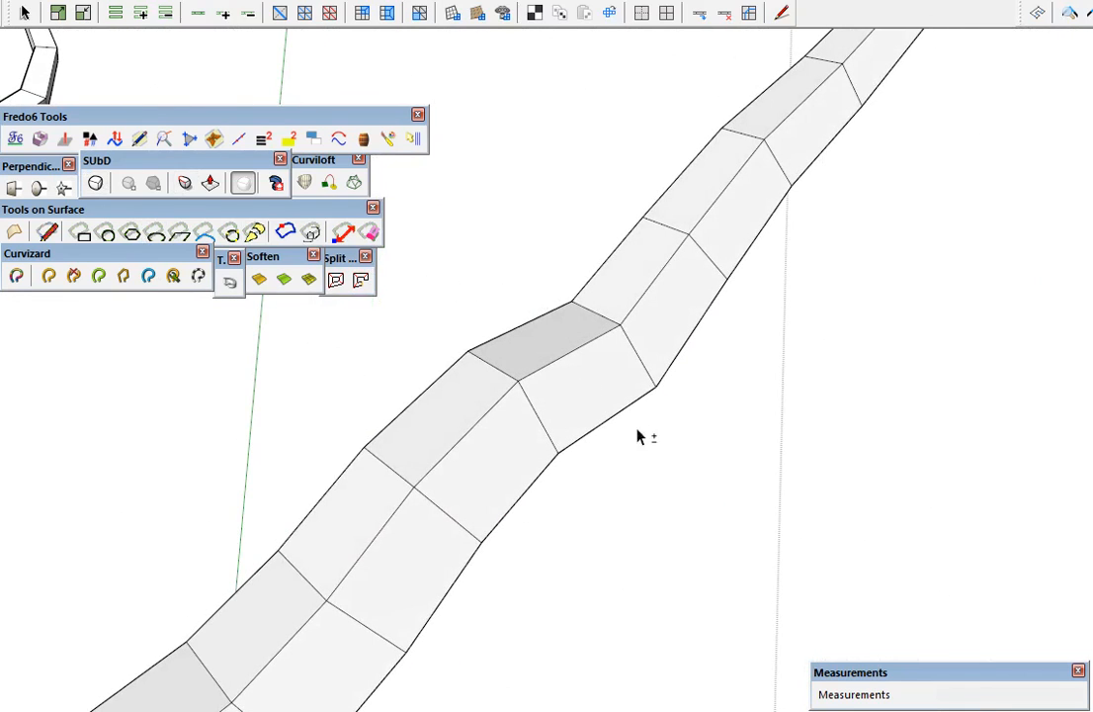
key("shift+s")
left_click(581, 383)
middle_click_drag(580, 383, 580, 380)
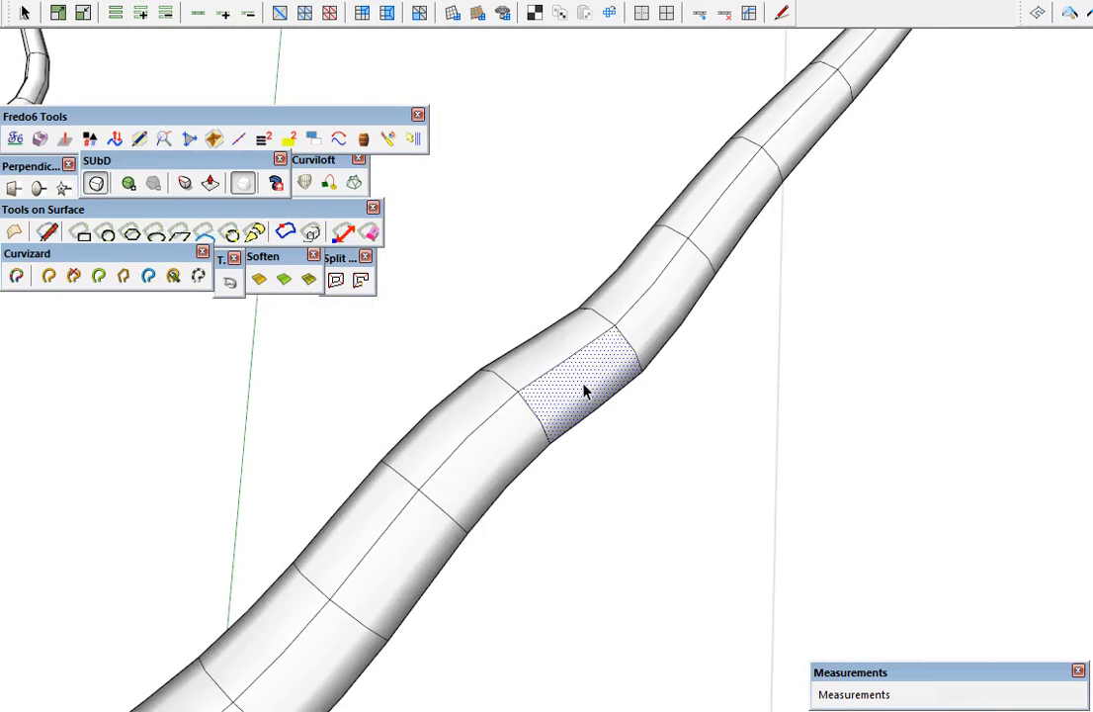
key("shift+s")
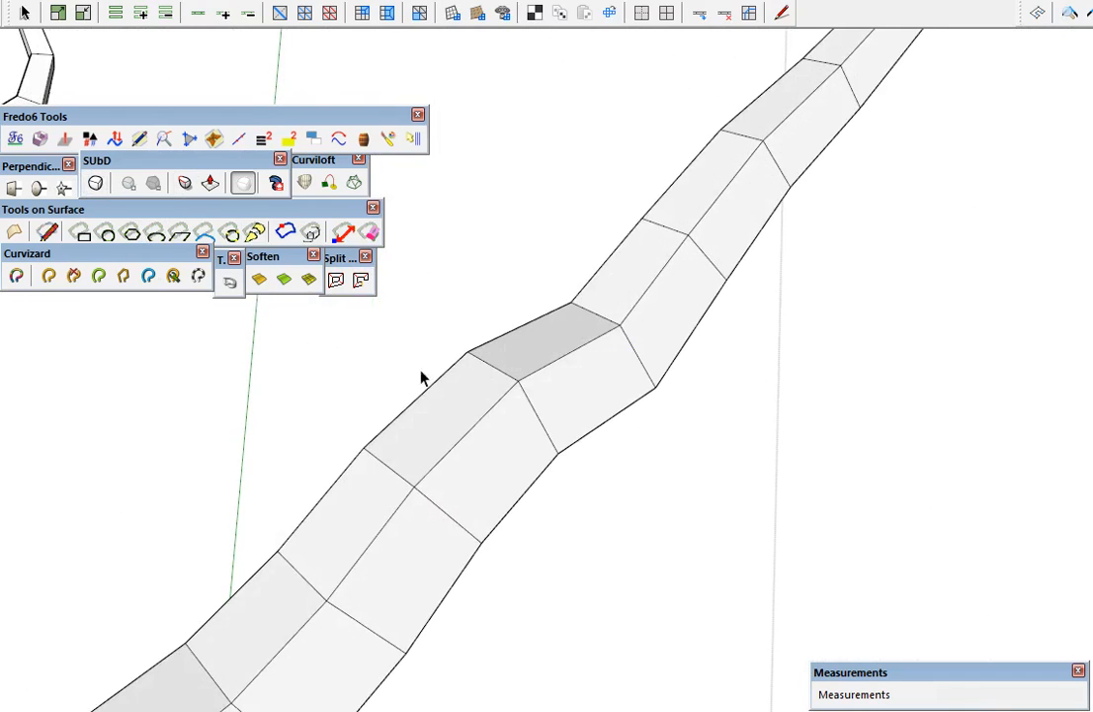
Select the quad face at the branch's bend and show the hidden geometry
left_click(569, 397)
scroll(605, 366, "up", 4)
key("f")
key("space")
left_click(568, 396)
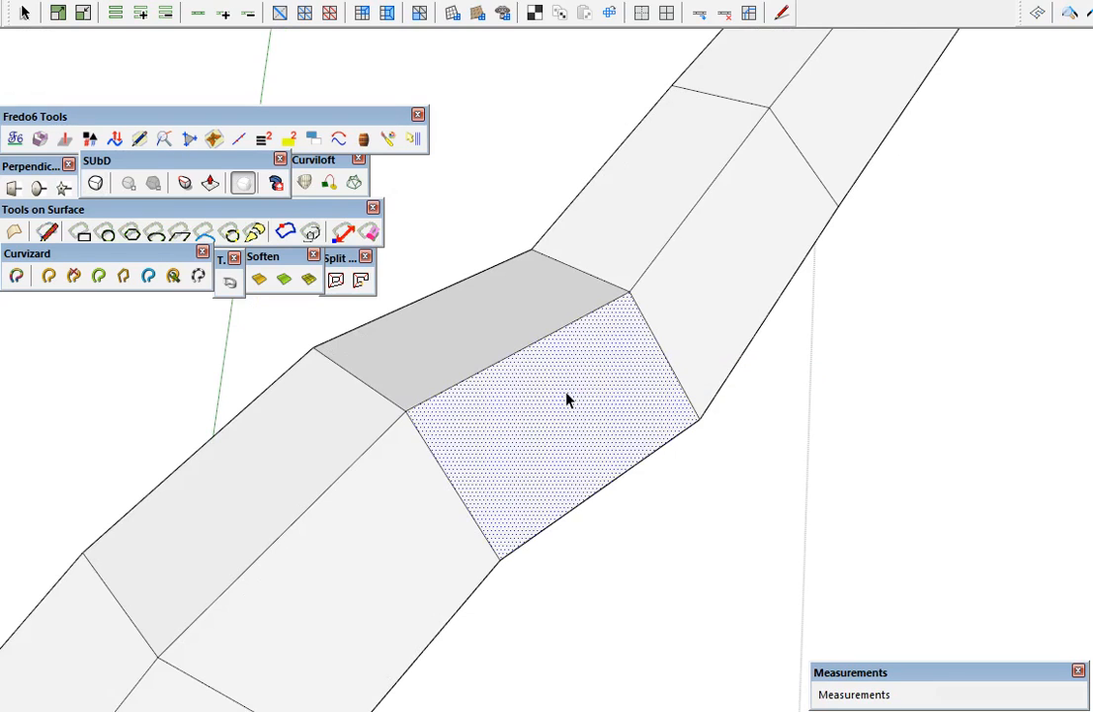
key("alt+h")
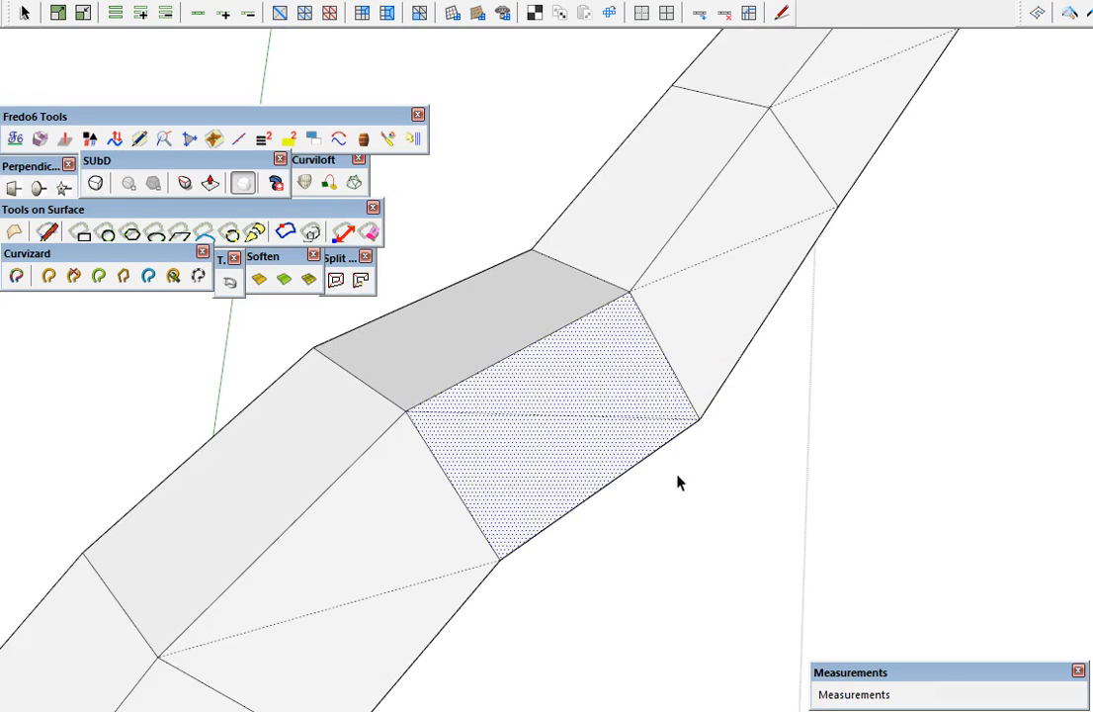
middle_click_drag(679, 482, 630, 480)
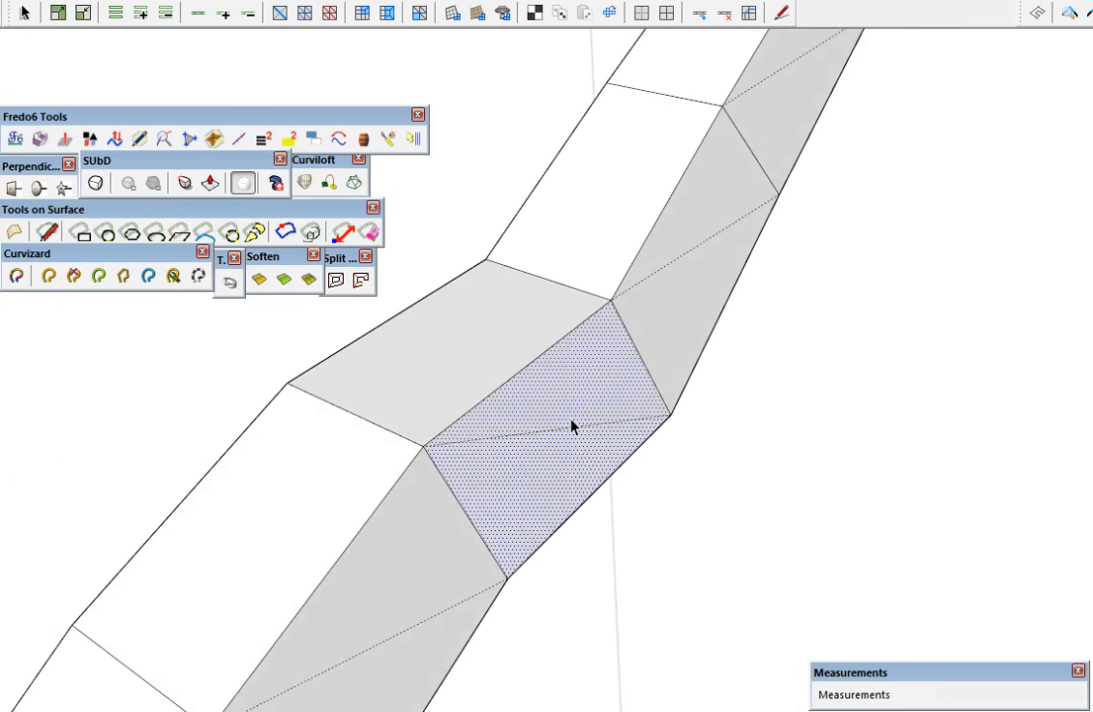
middle_click_drag(571, 425, 507, 422)
scroll(507, 423, "down", 3)
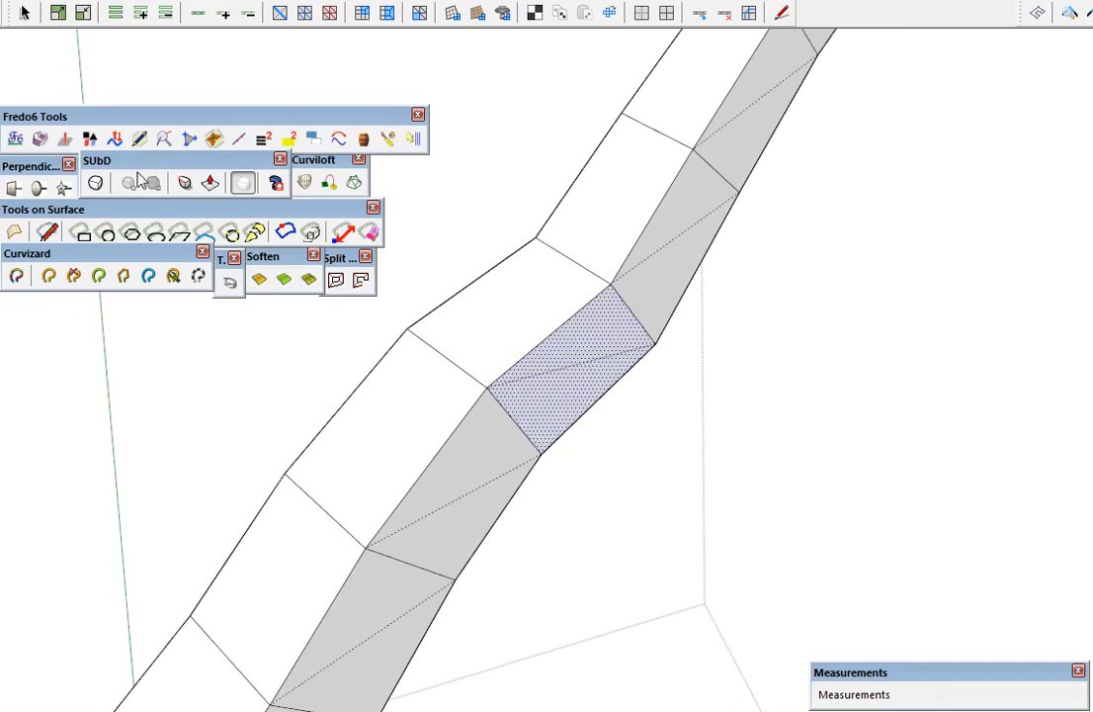
left_click(56, 238)
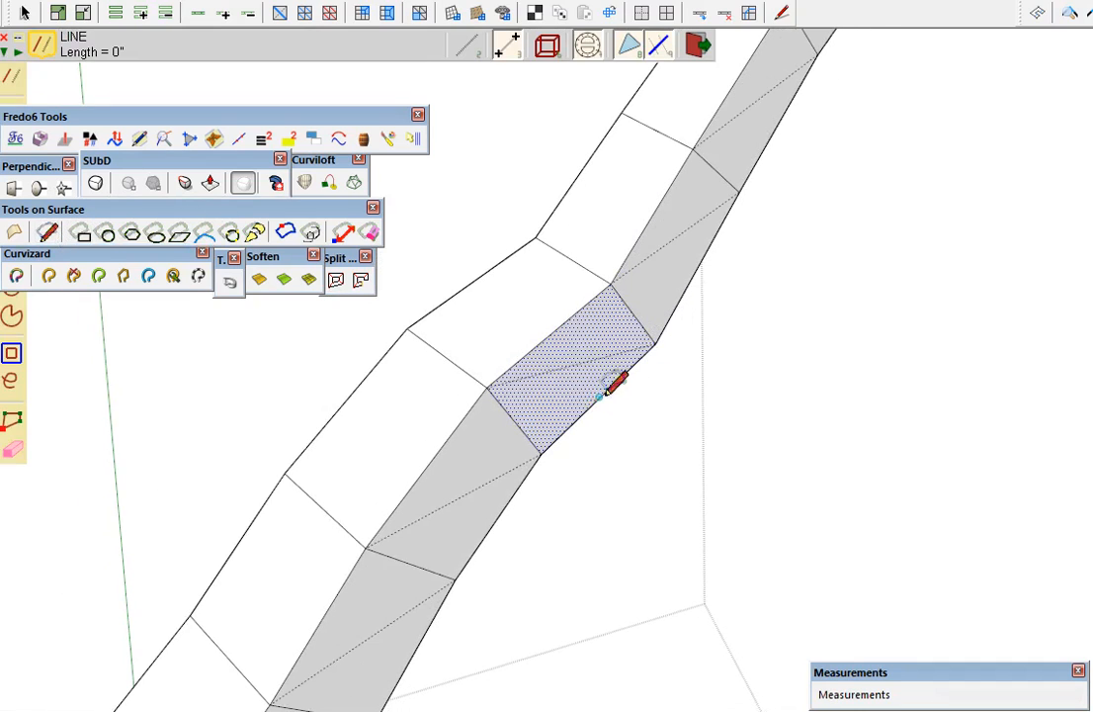
key("space")
scroll(583, 368, "up", 4)
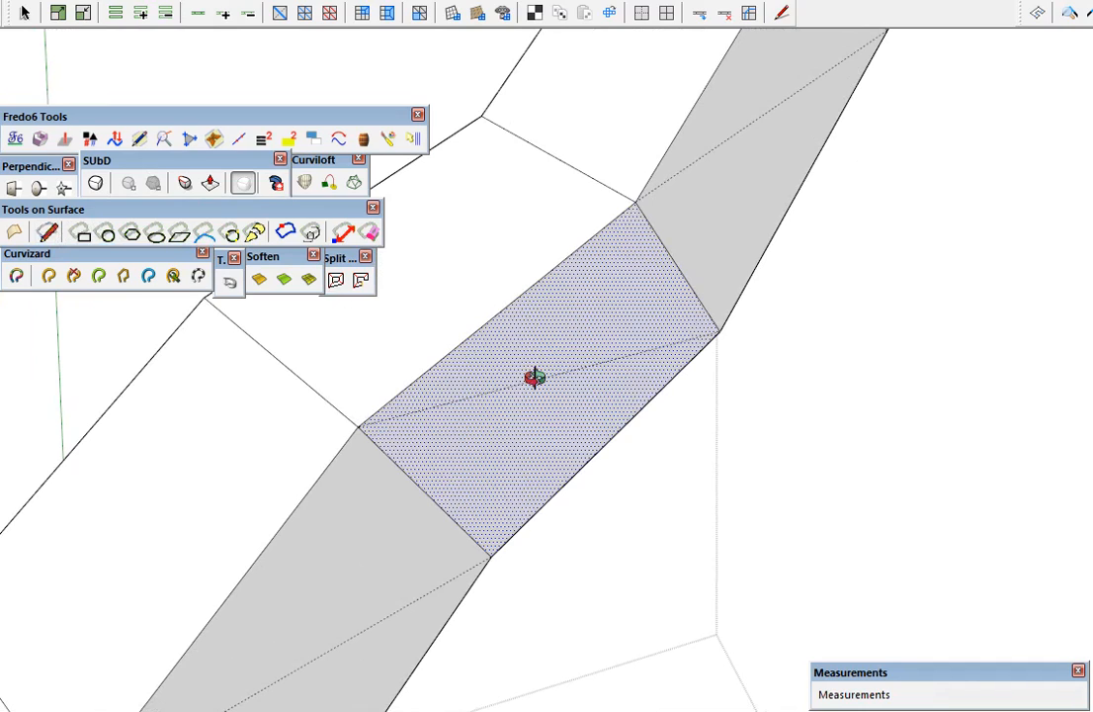
Bring the selected quad into vertex editing and erase its hidden diagonal to leave one undivided face
key("v")
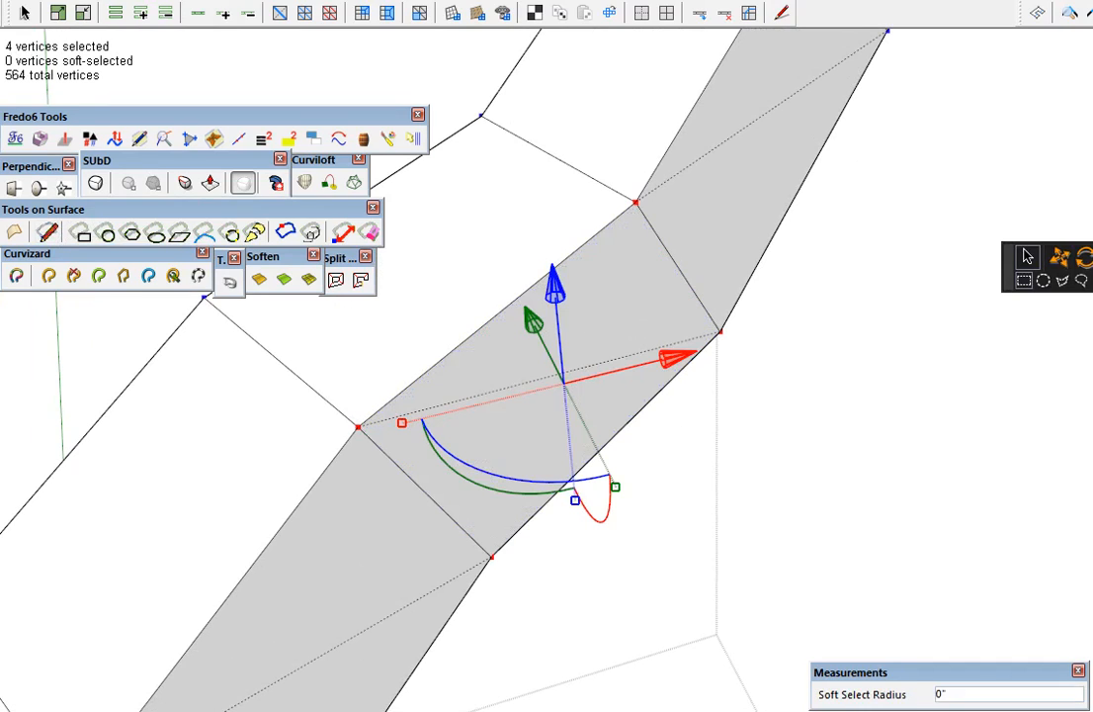
left_click_drag(1011, 269, 796, 207)
middle_click_drag(530, 431, 538, 424)
key("e")
left_click(581, 367)
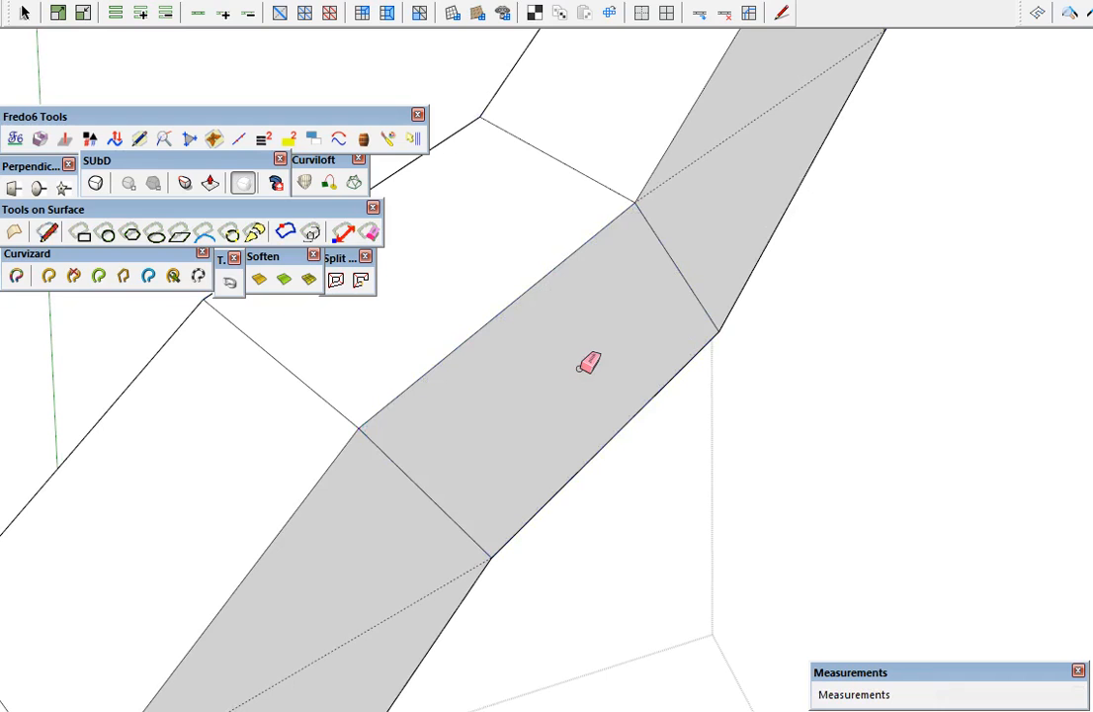
left_click(141, 139)
left_click(558, 380)
scroll(555, 408, "down", 4)
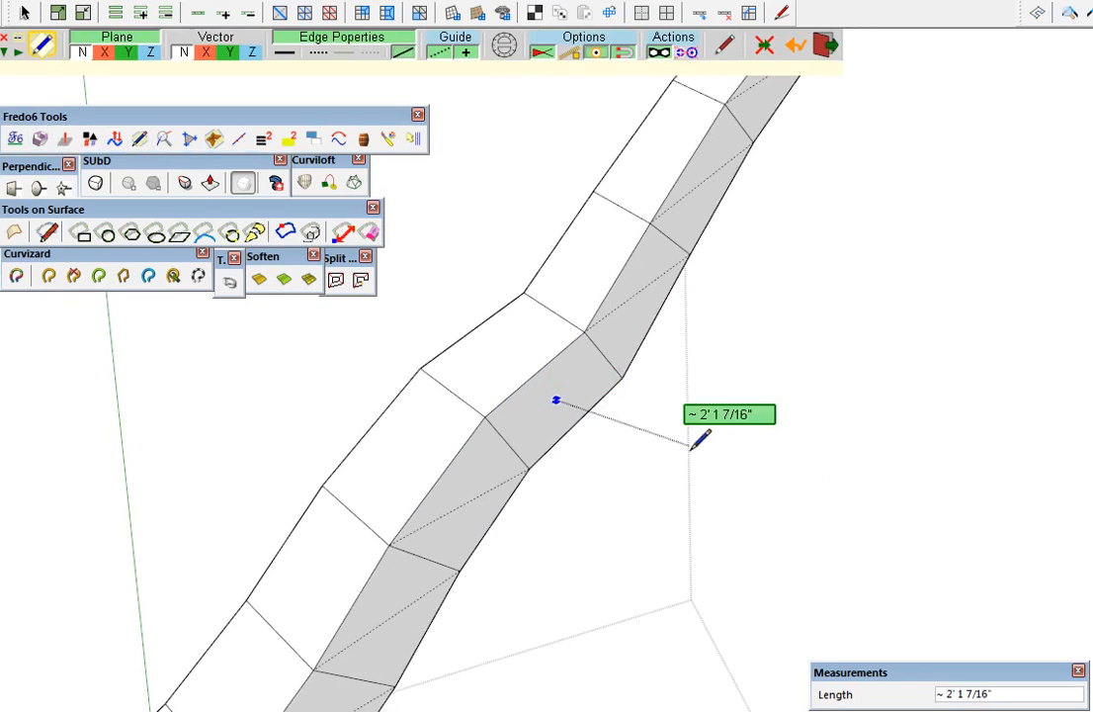
key("space")
Try to offset the quad's outline inward and scale the inner face at the branch's bend
scroll(563, 375, "up", 3)
scroll(603, 397, "up", 5)
middle_click_drag(557, 357, 655, 344)
key("f")
left_click(654, 335)
left_click(605, 369)
key("space")
double_click(556, 431)
key("s")
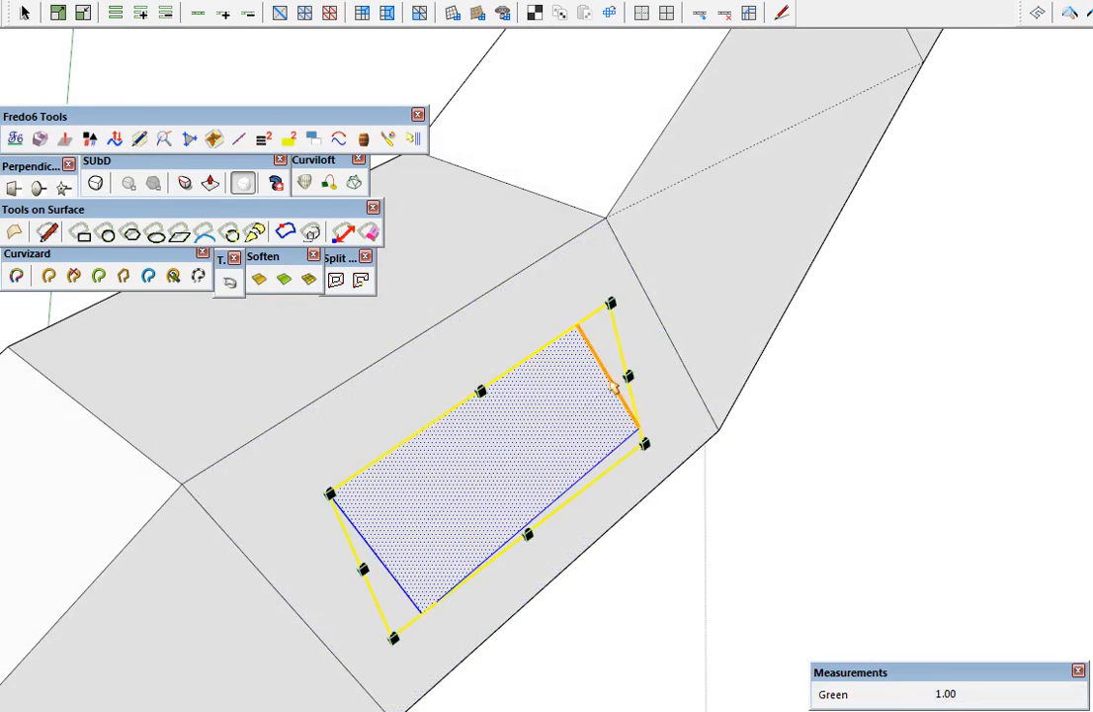
middle_click_drag(620, 359, 699, 529)
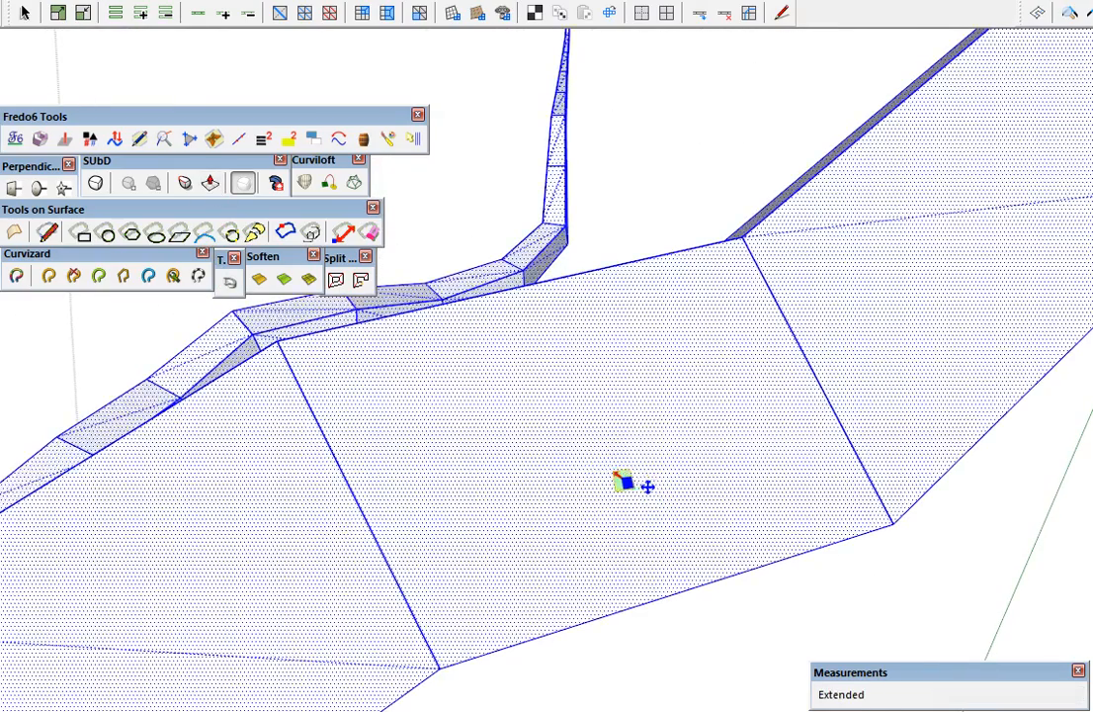
middle_click_drag(637, 485, 677, 482)
scroll(672, 483, "down", 2)
key("q")
key("space")
middle_click_drag(593, 430, 837, 407)
key("q")
middle_click_drag(623, 466, 595, 504)
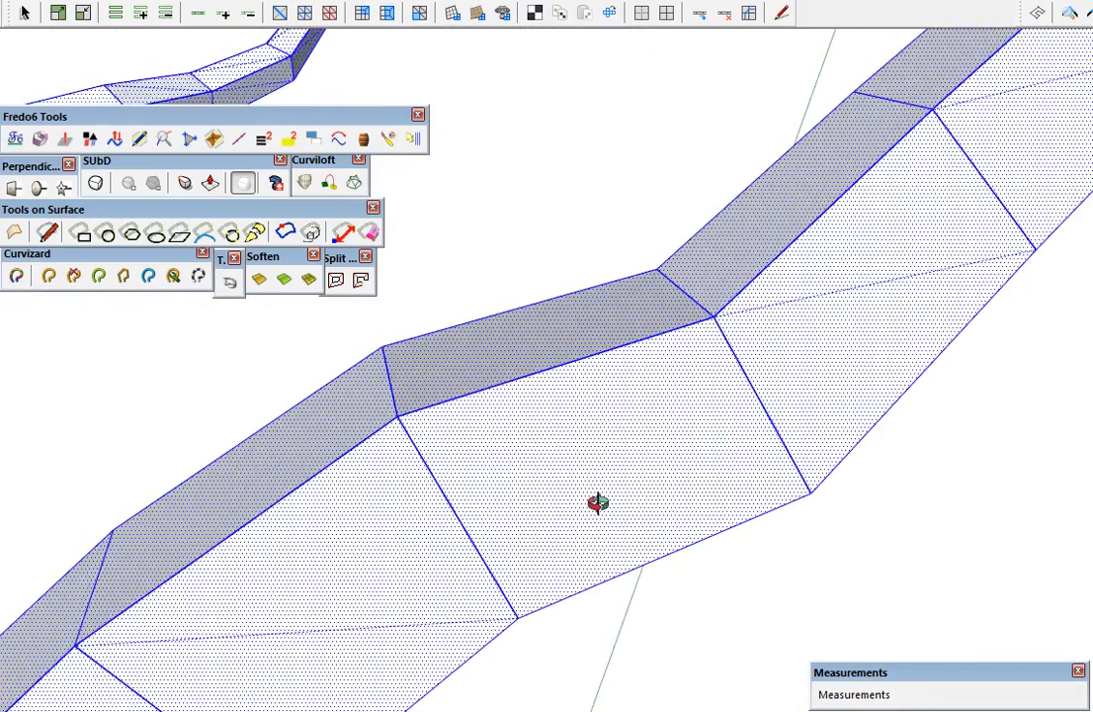
left_click(104, 236)
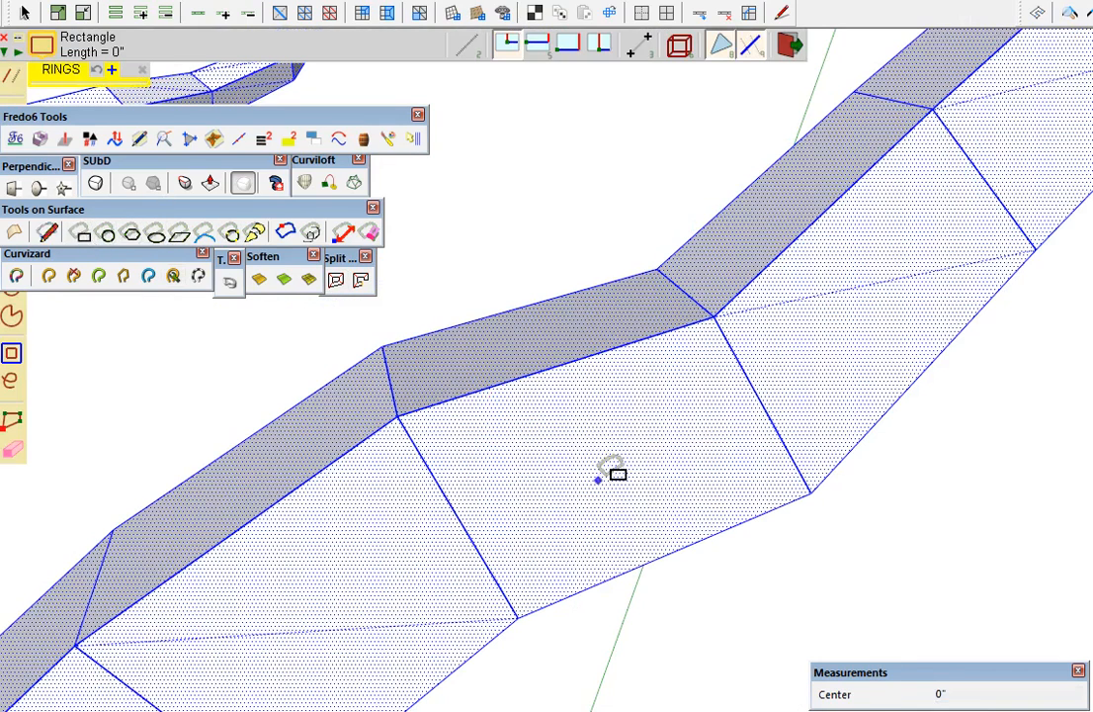
key("space")
Mark the center of the undivided quad and draw a surface rectangle centered on that point
left_click(616, 503)
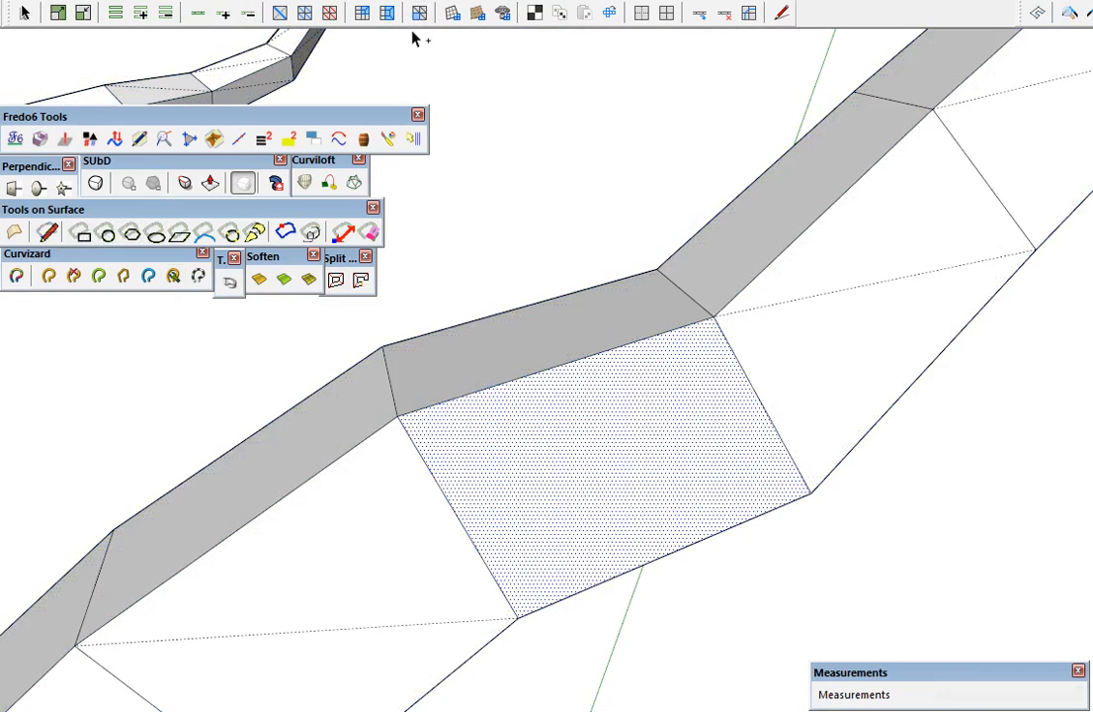
middle_click_drag(696, 484, 669, 468)
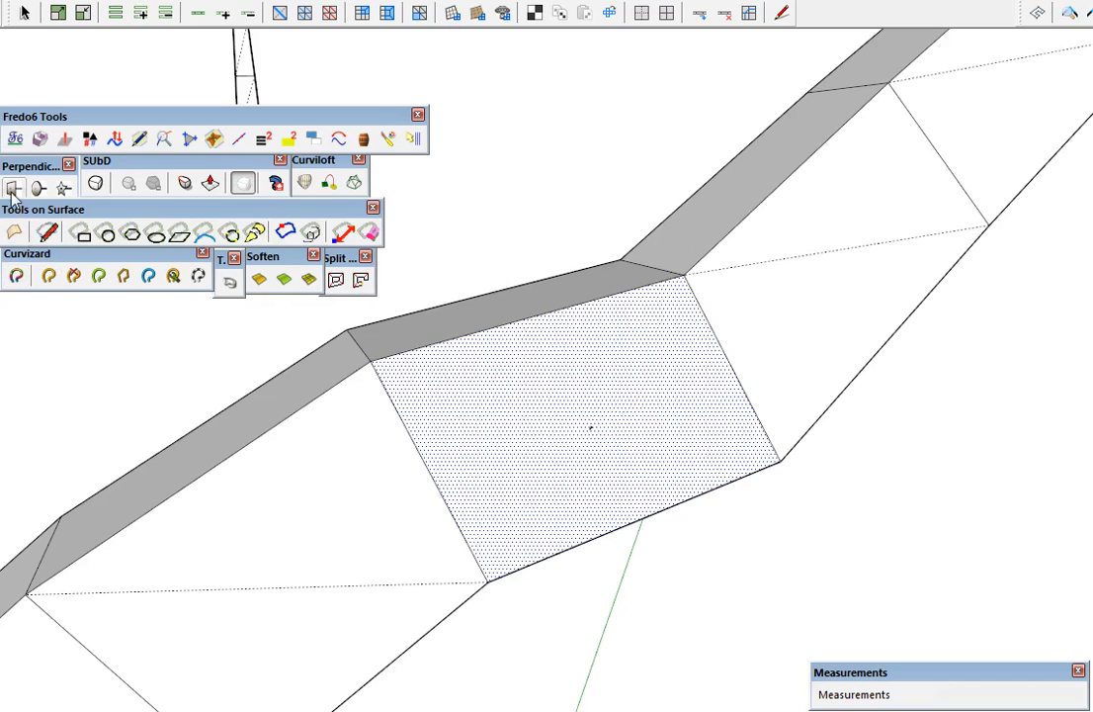
left_click(84, 234)
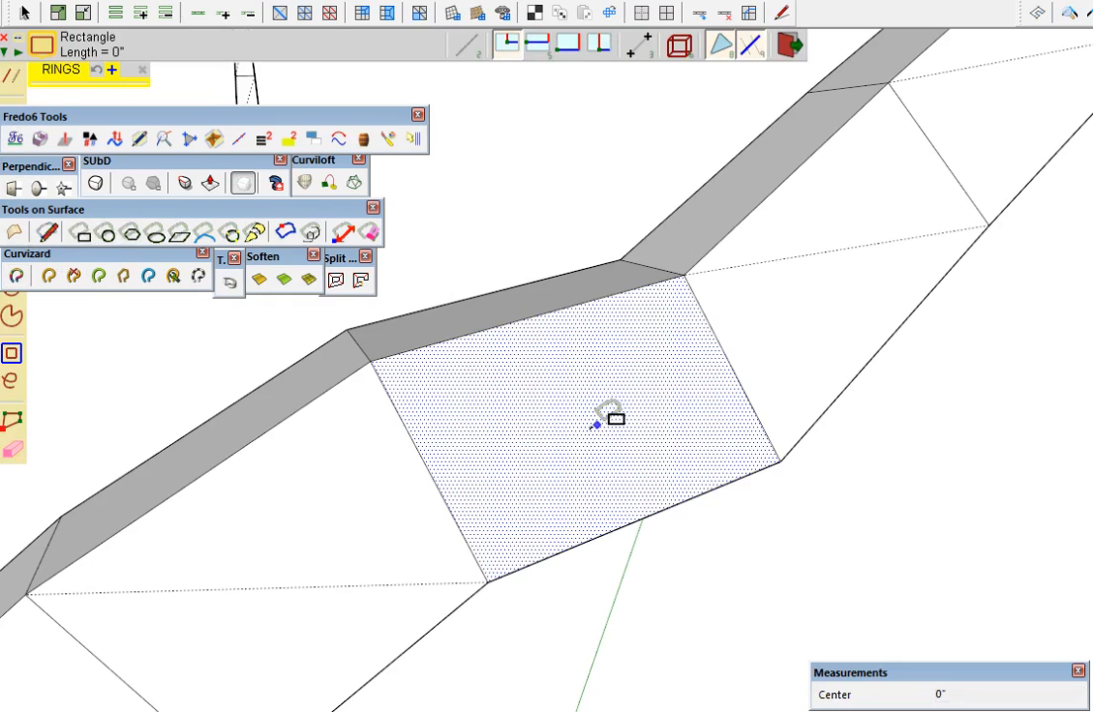
middle_click_drag(595, 425, 579, 373)
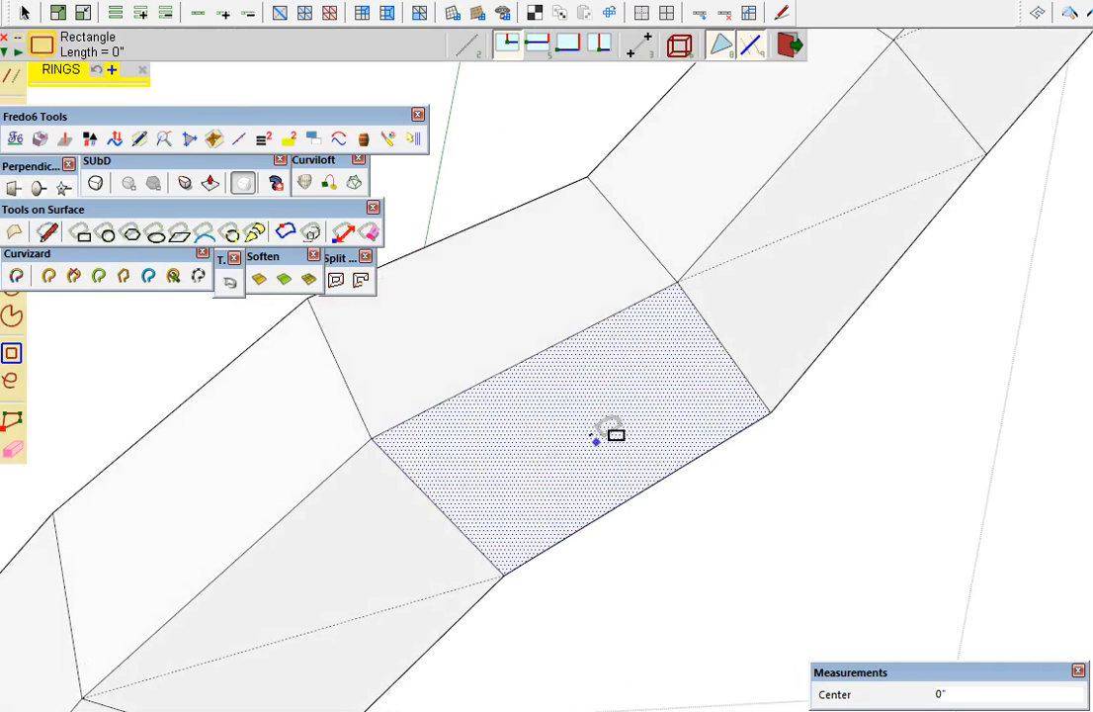
left_click(590, 435)
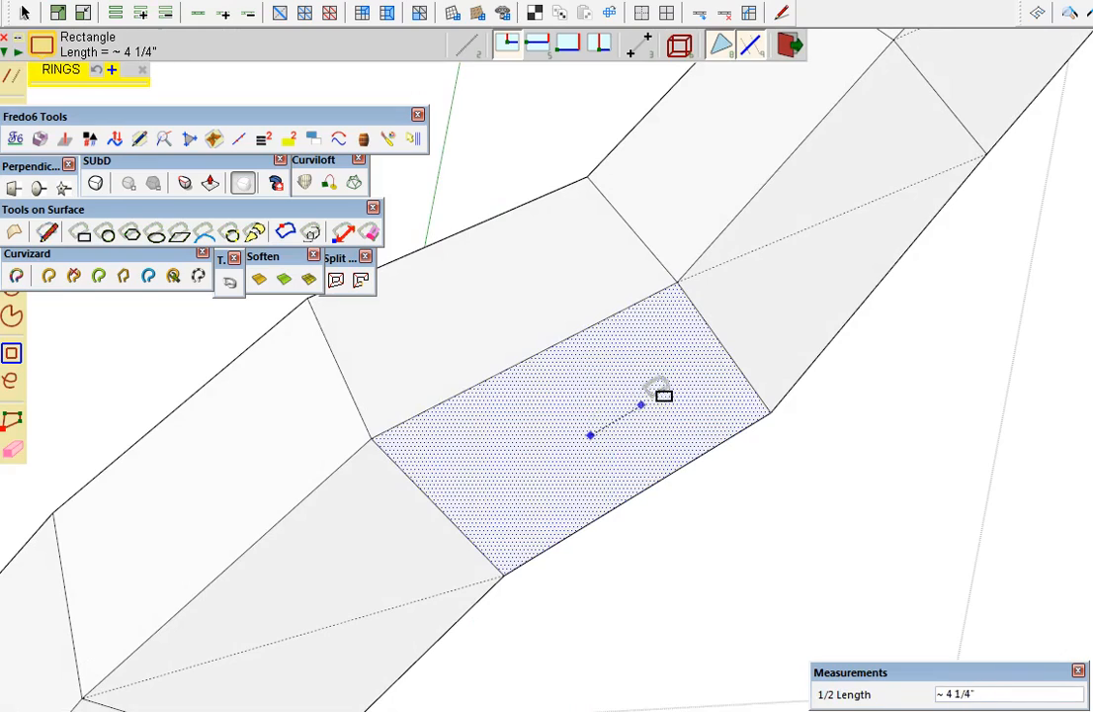
left_click(676, 385)
left_click(669, 447)
Connect the inset rectangle's corners to the matching corners of the surrounding quad with lines
mouse_move(666, 452)
middle_mouse_down()
mouse_move(777, 67)
mouse_move(567, 53)
mouse_move(618, 195)
middle_mouse_up()
key("l")
left_click(504, 378)
left_click(619, 336)
left_click(657, 292)
left_click(654, 447)
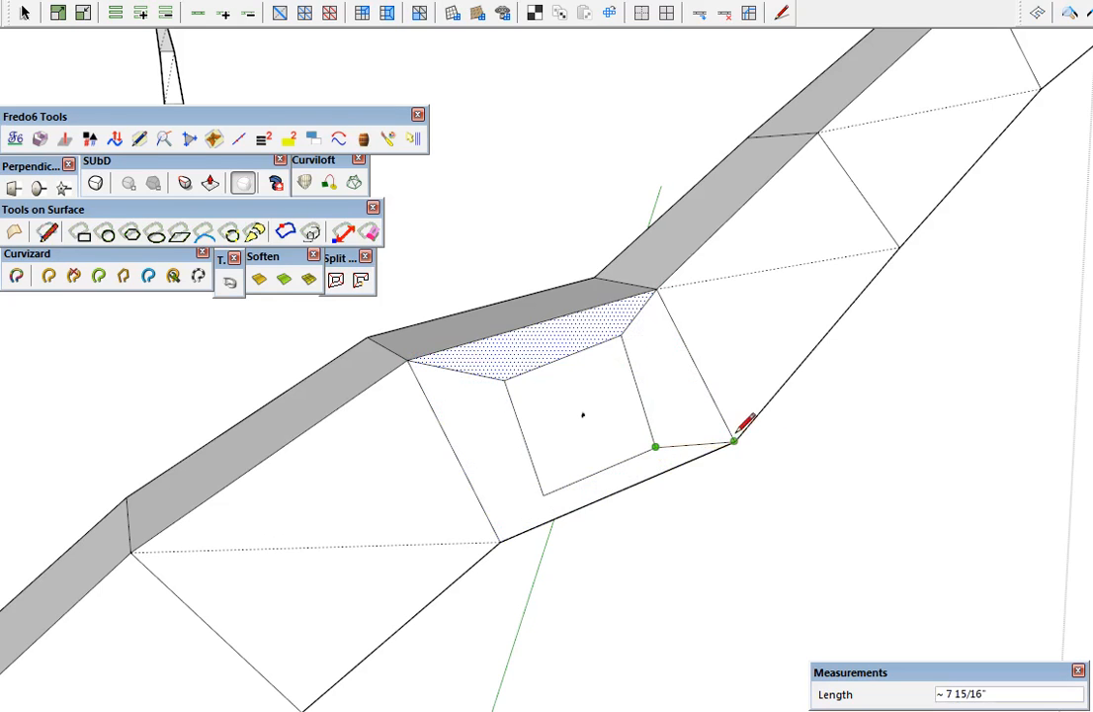
left_click(500, 541)
Draw a multi-segment side-branch path from the inset rectangle's center, starting along the face's normal and bending outward
middle_click_drag(672, 486, 368, 364)
scroll(343, 312, "down", 2)
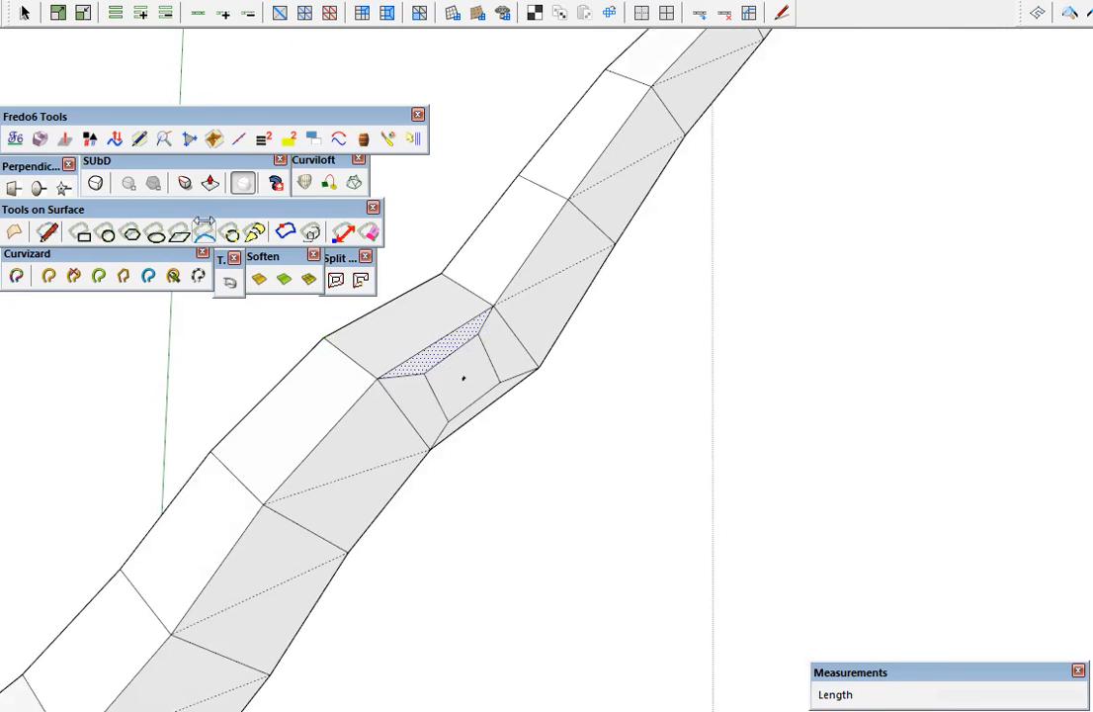
left_click(139, 139)
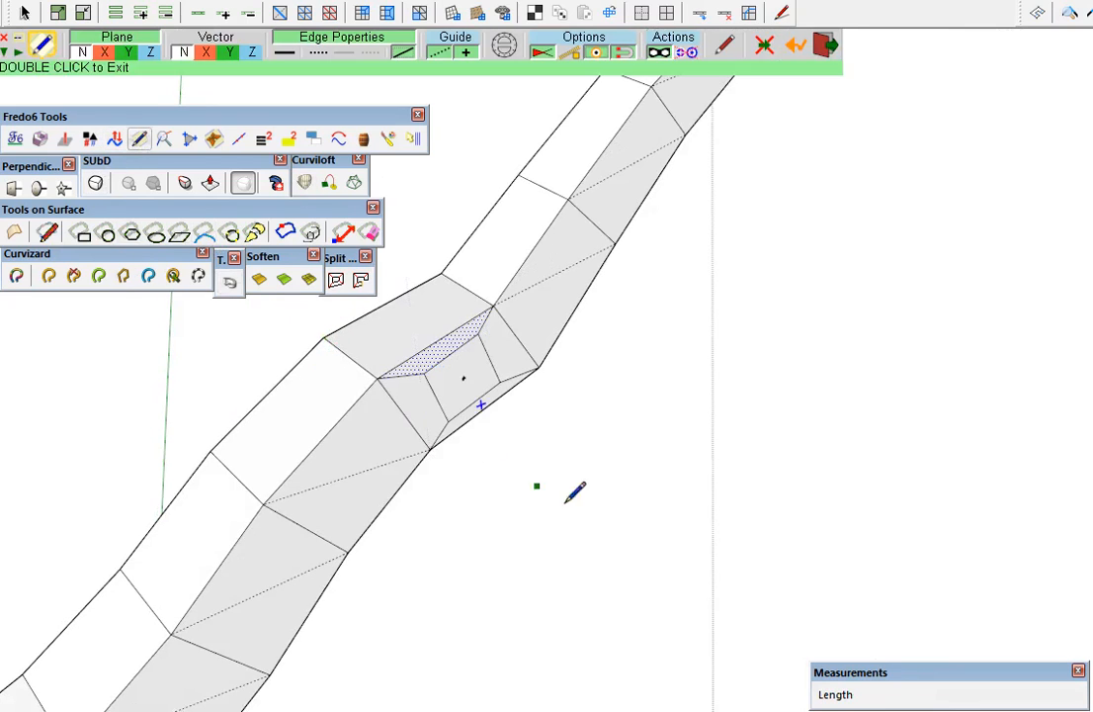
left_click(461, 379)
middle_click_drag(368, 441, 472, 430)
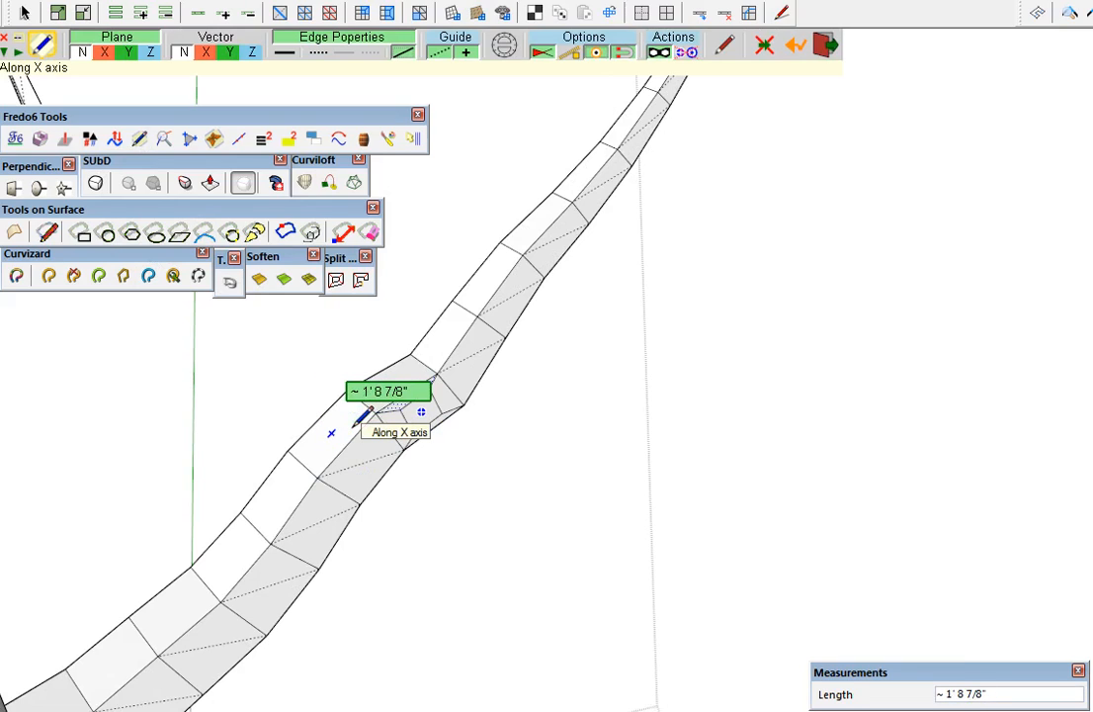
key("Up")
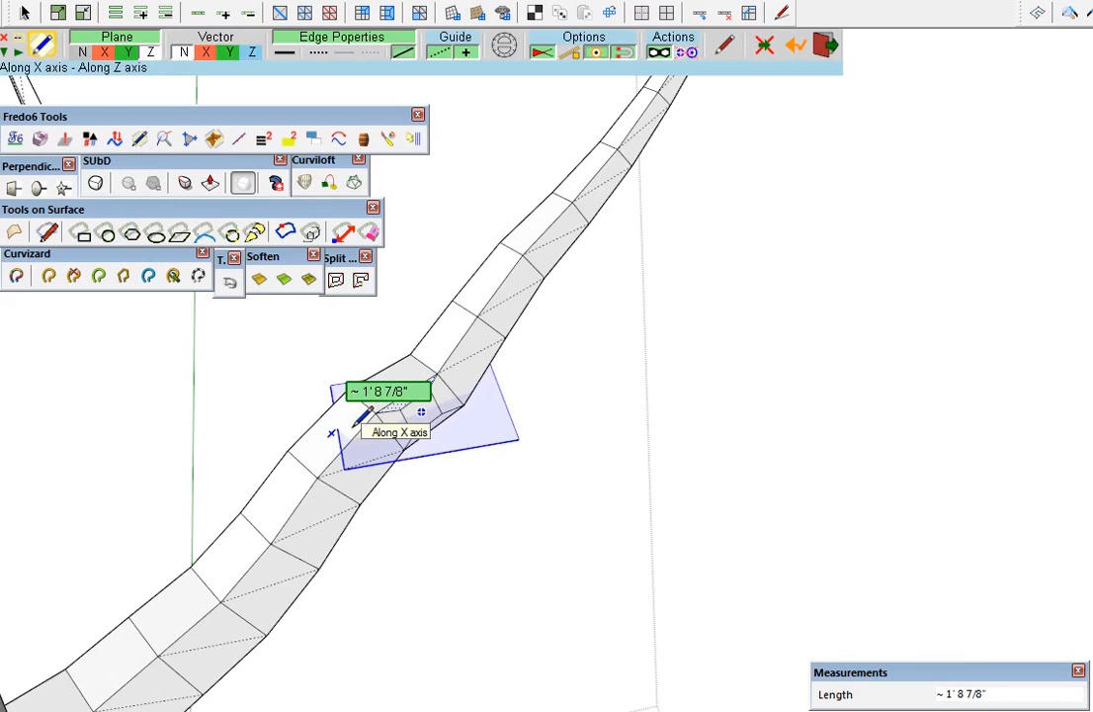
key("Down")
left_click(520, 398)
scroll(553, 425, "down", 5)
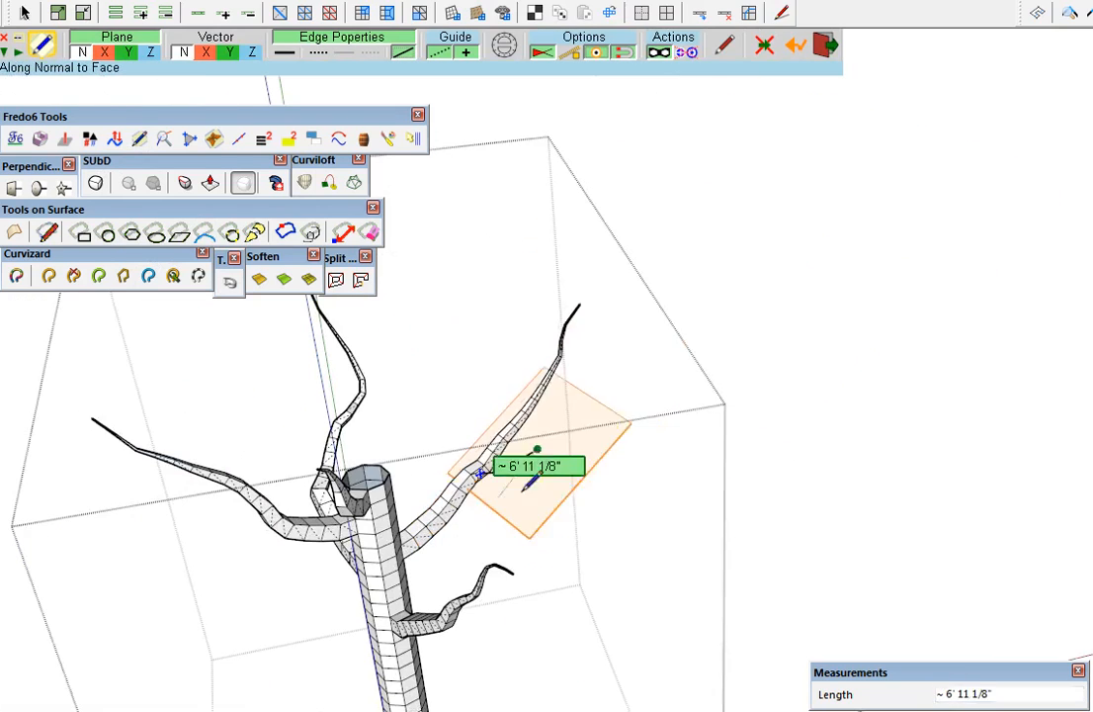
scroll(579, 421, "up", 5)
left_click(679, 431)
left_click(756, 391)
left_click(825, 337)
double_click(865, 329)
Erase the side-branch path's first segment where it leaves the inset quad's center
mouse_move(556, 540)
middle_mouse_down()
mouse_move(599, 462)
mouse_move(686, 395)
mouse_move(598, 452)
middle_mouse_up()
scroll(489, 391, "up", 5)
left_click(441, 395)
middle_click_drag(442, 395, 452, 435)
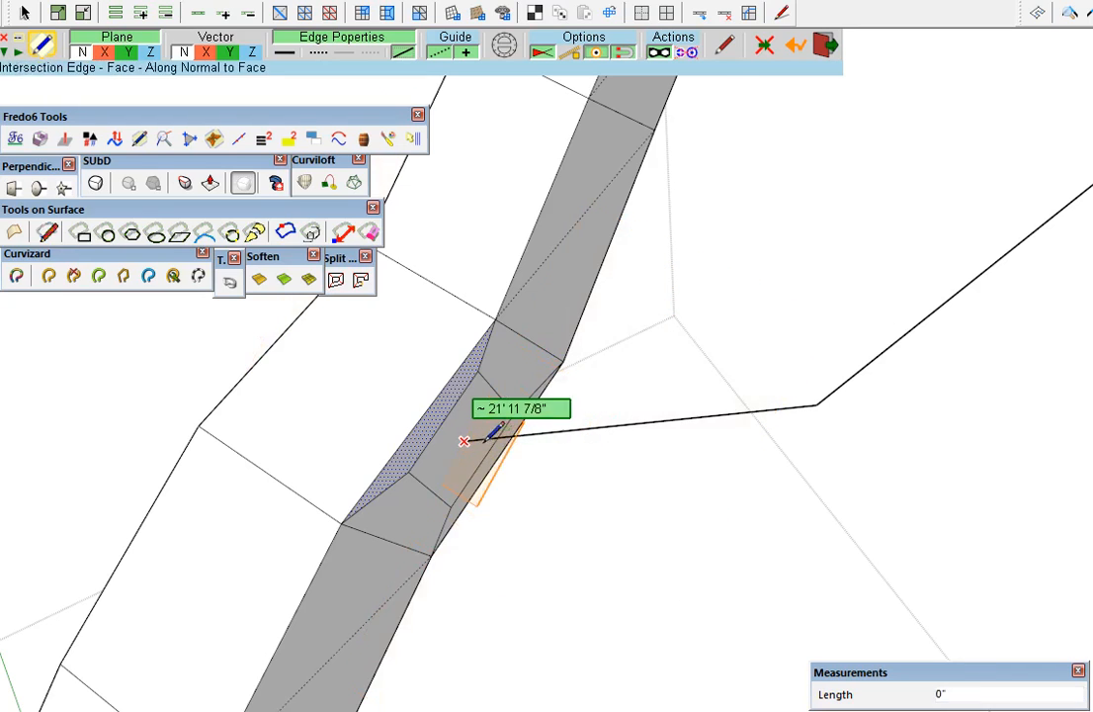
middle_click_drag(463, 442, 554, 470)
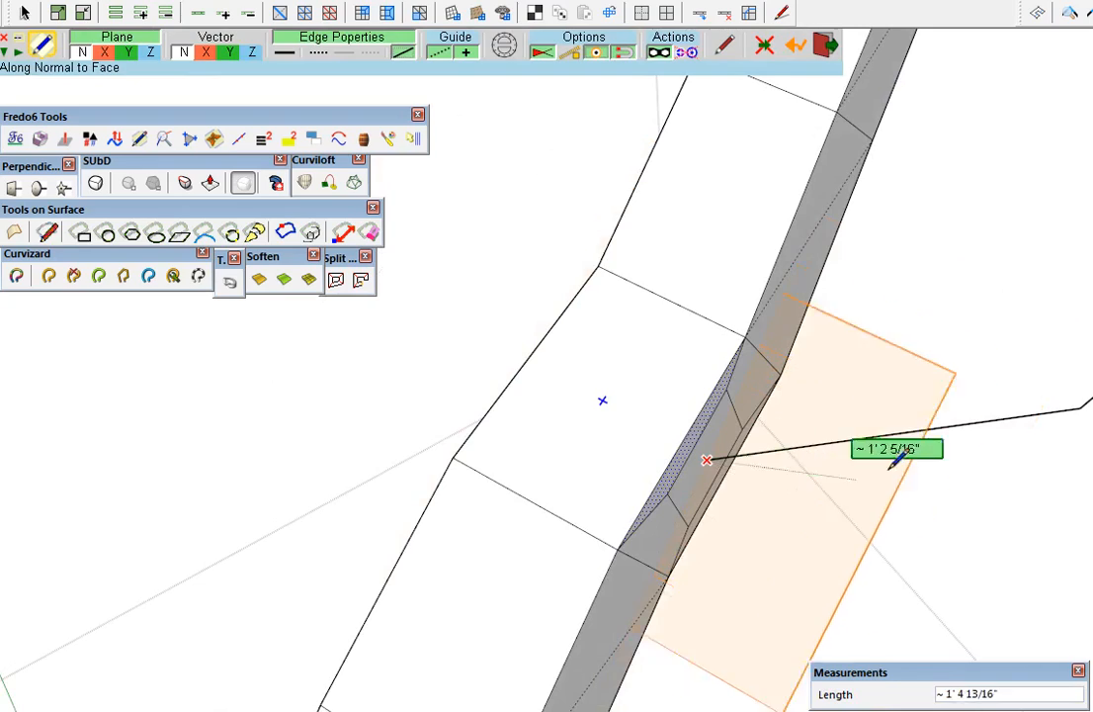
key("e")
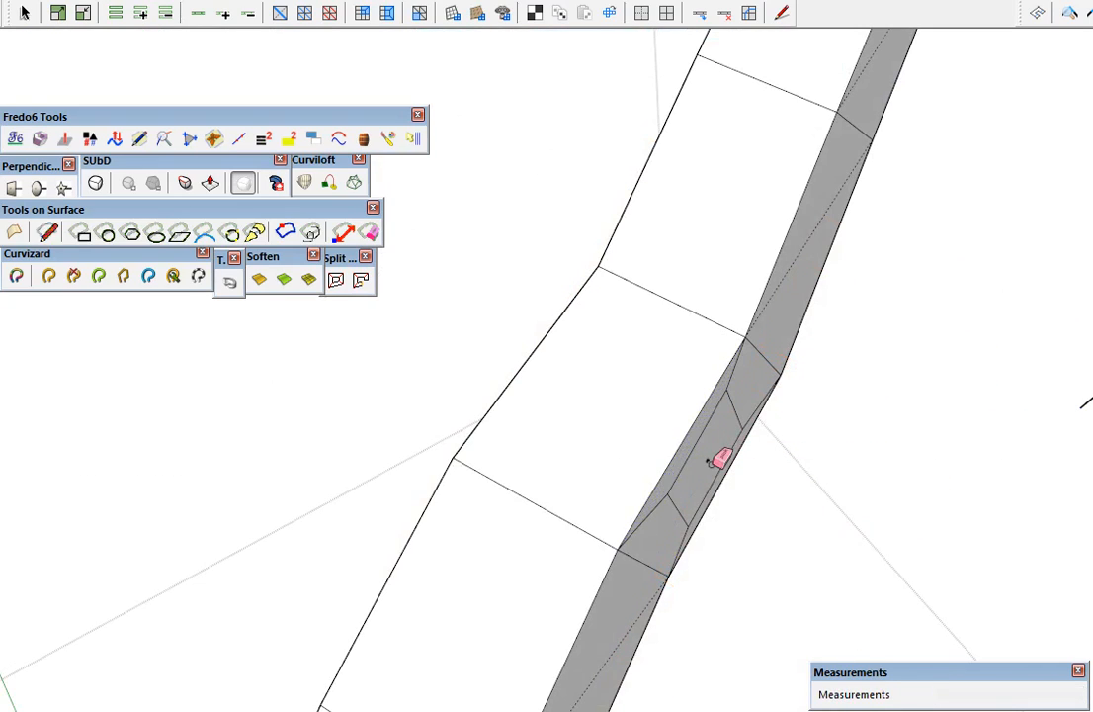
Redraw the path's start from the inset quad's center along the face normal, connecting it to the remaining path
key("l")
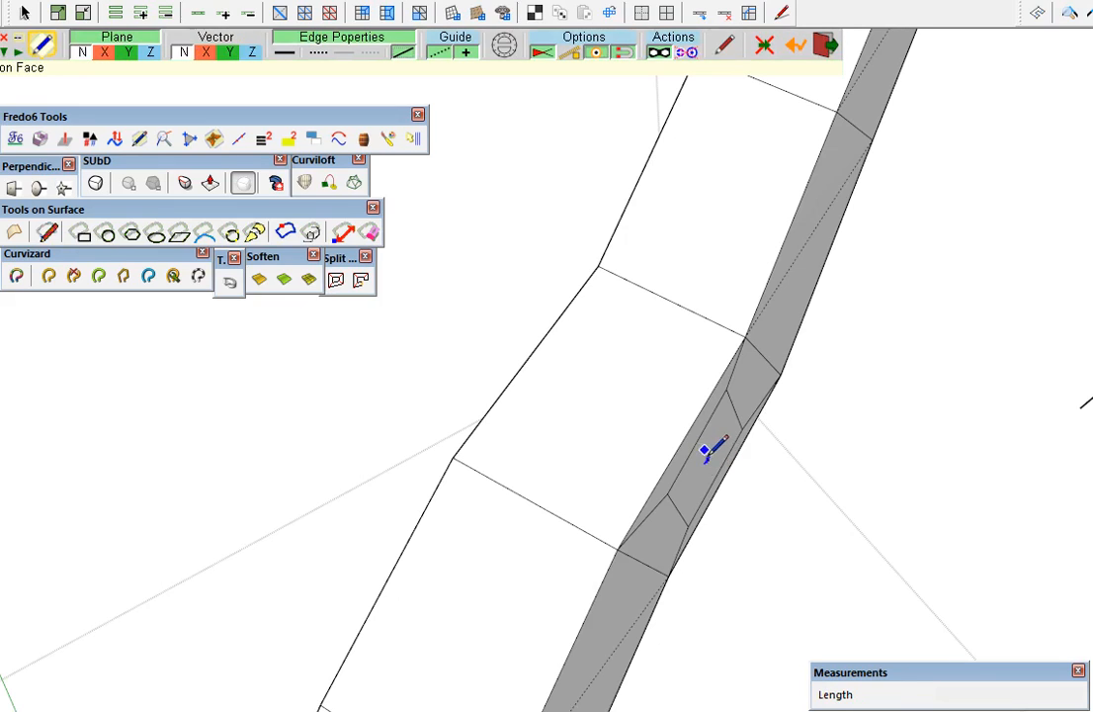
left_click(706, 460)
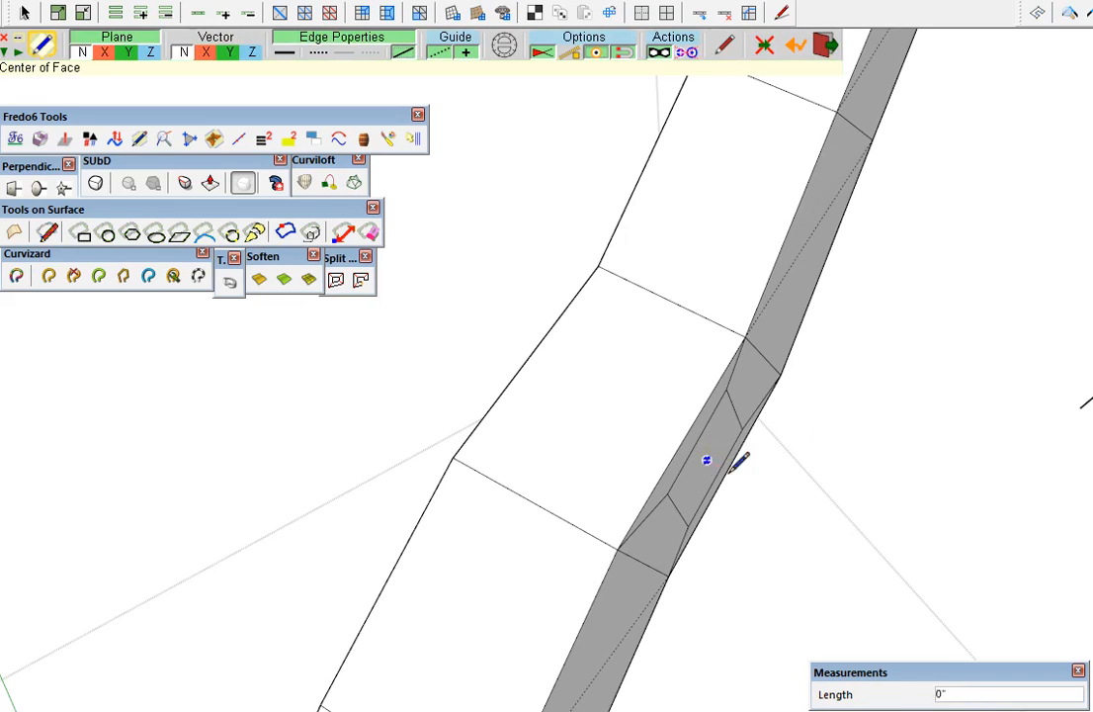
left_click(797, 502)
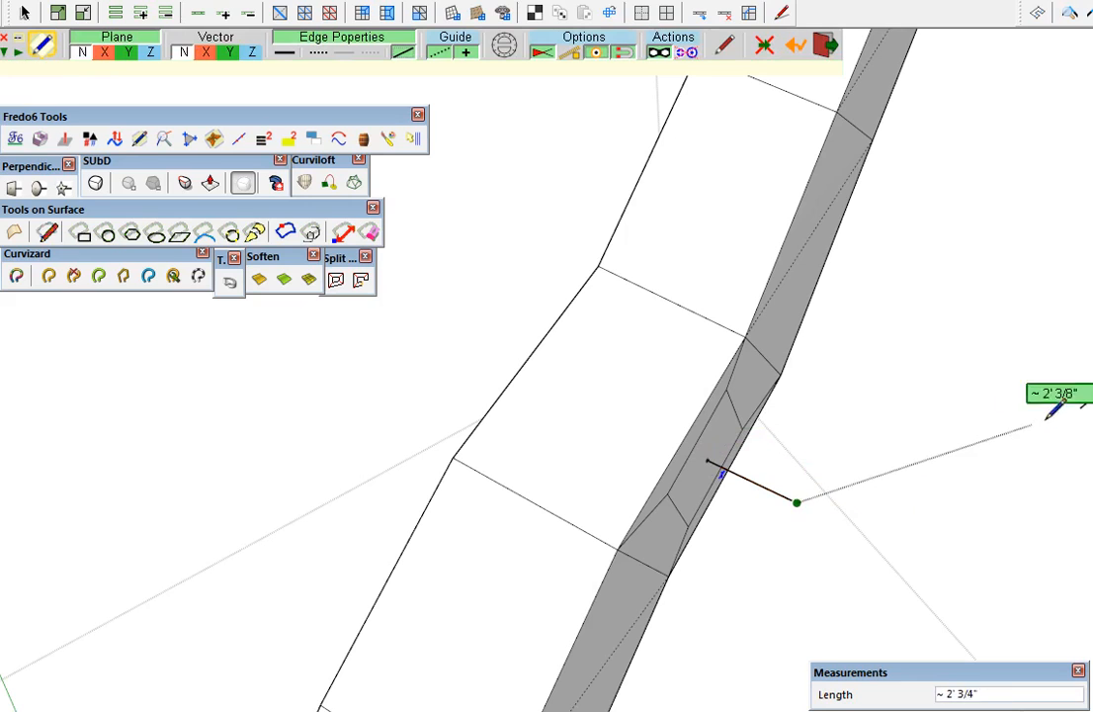
left_click(1077, 403)
Group the inset quad's outline as a separate loft profile
scroll(583, 474, "down", 3)
mouse_move(579, 508)
middle_mouse_down()
mouse_move(415, 203)
mouse_move(505, 461)
middle_mouse_up()
key("space")
scroll(618, 435, "up", 2)
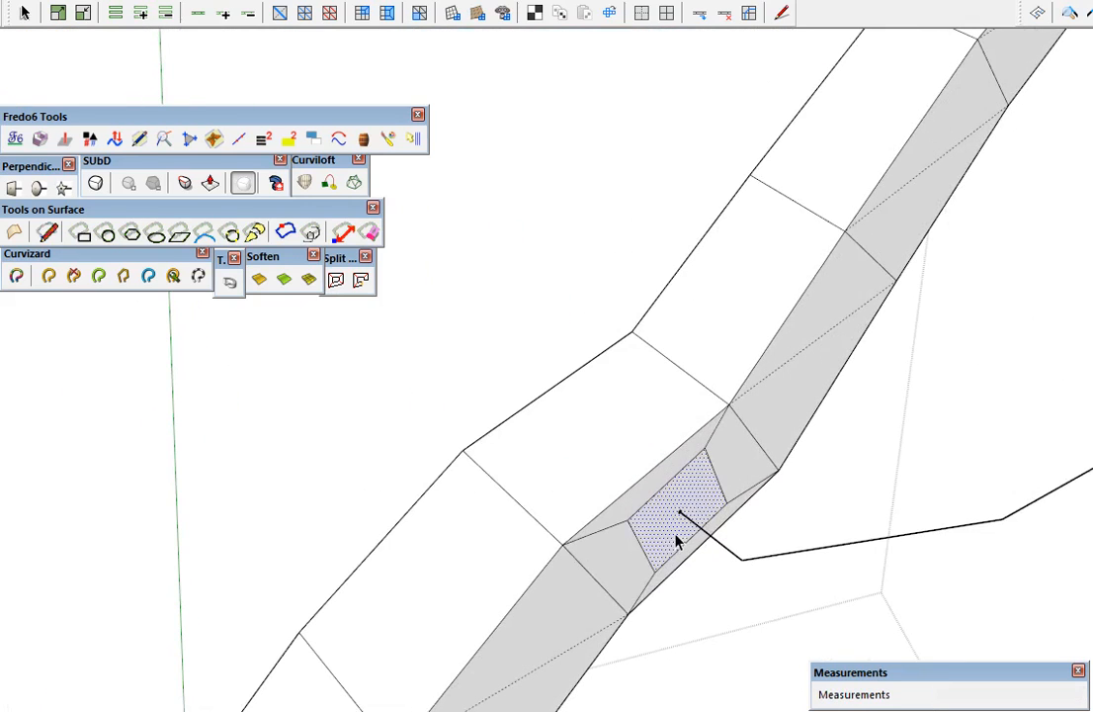
scroll(522, 534, "down", 5)
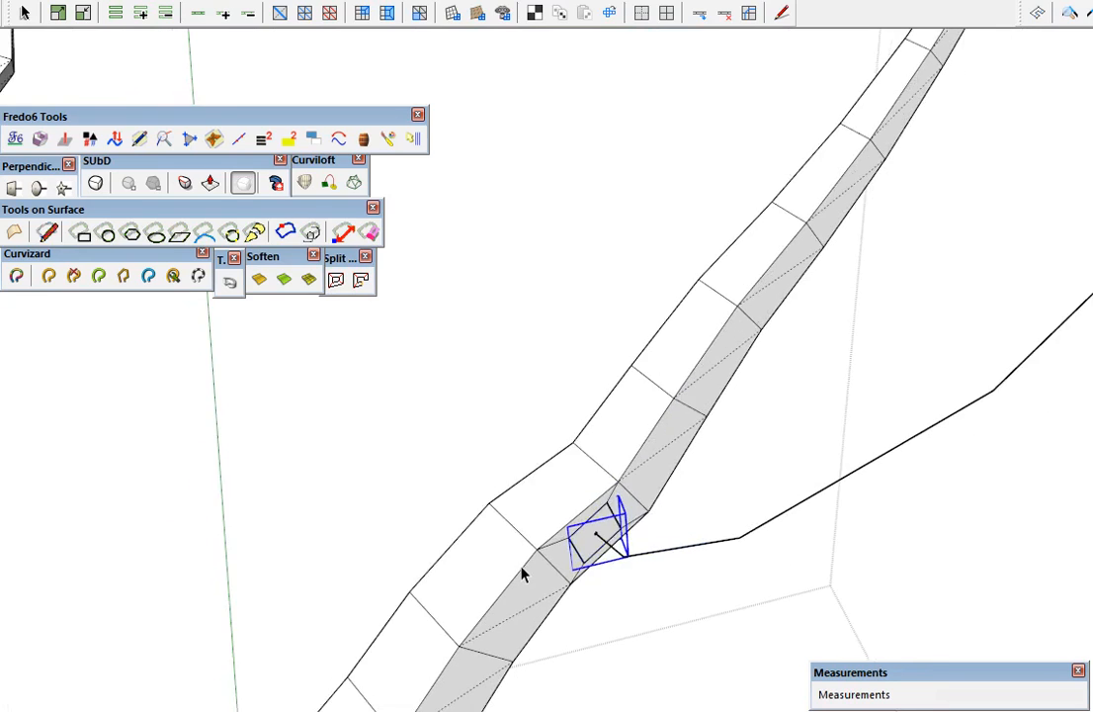
Select the whole side-branch path and measure the inset quad's long edge
triple_click(657, 537)
scroll(563, 557, "up", 5)
key("t")
left_click(527, 542)
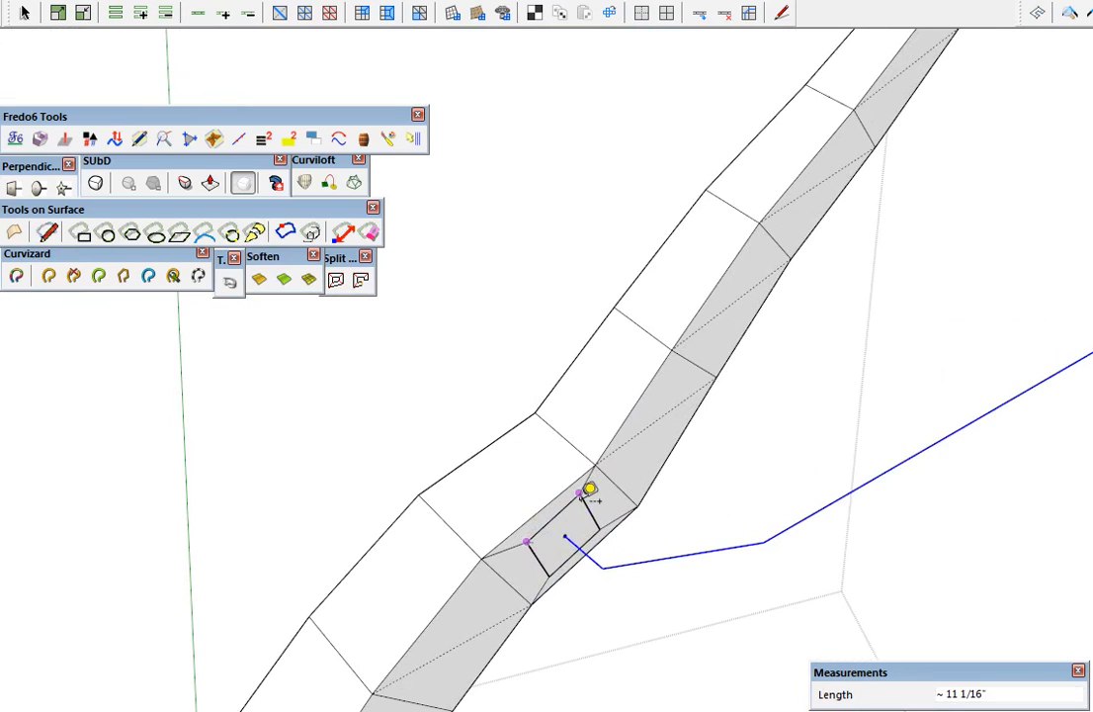
scroll(572, 503, "down", 2)
key("space")
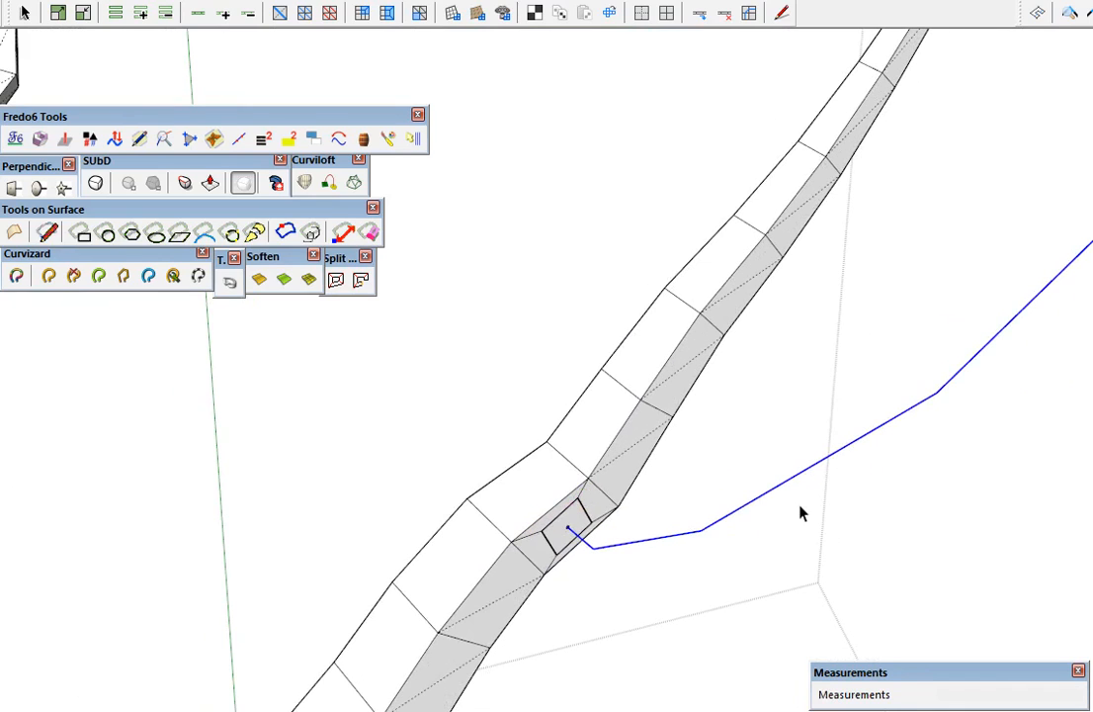
Divide the side-branch path into segments at an 11" interval
key("d")
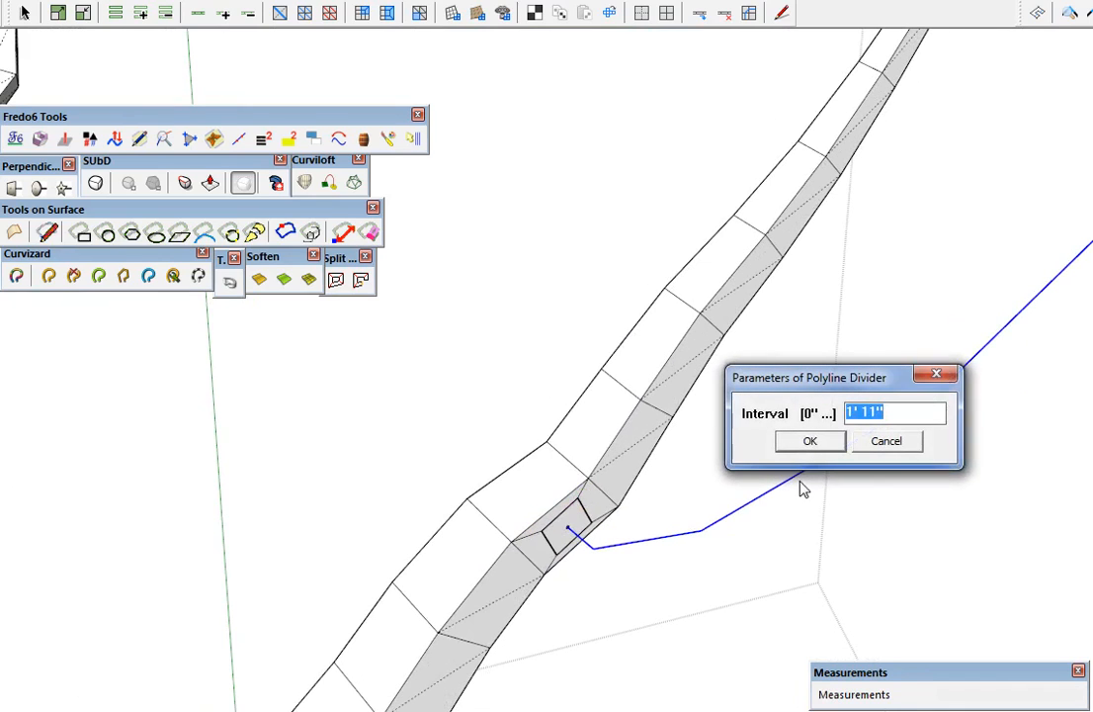
type("11")
key("Return")
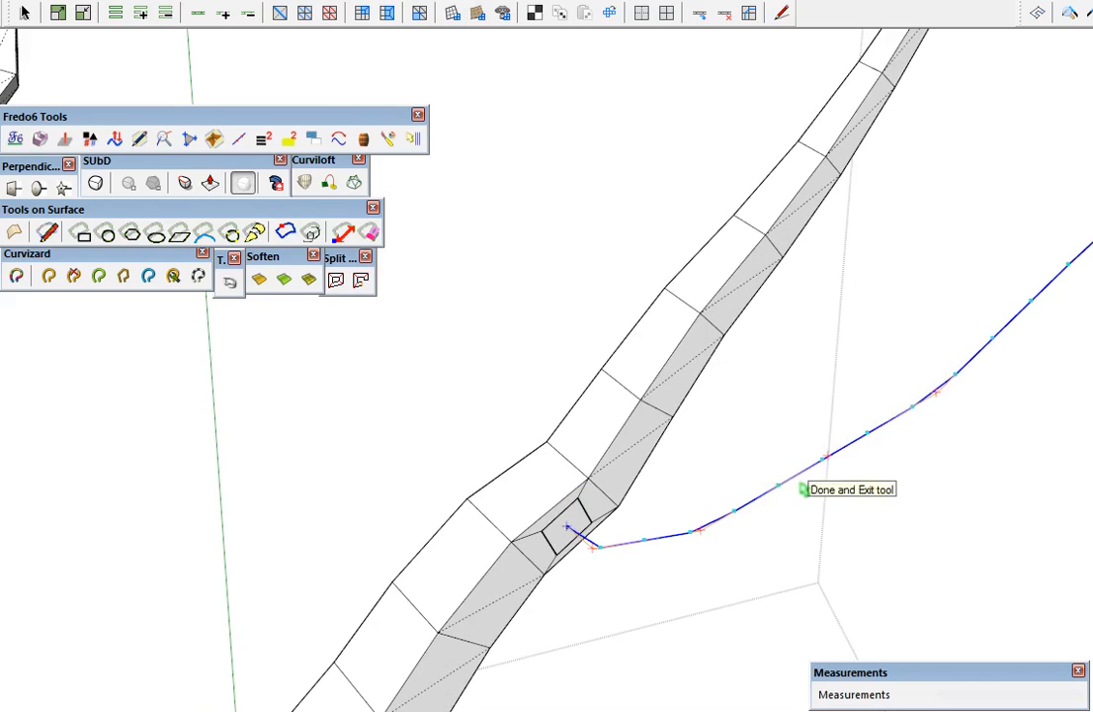
scroll(598, 567, "down", 2)
middle_click_drag(598, 566, 588, 583)
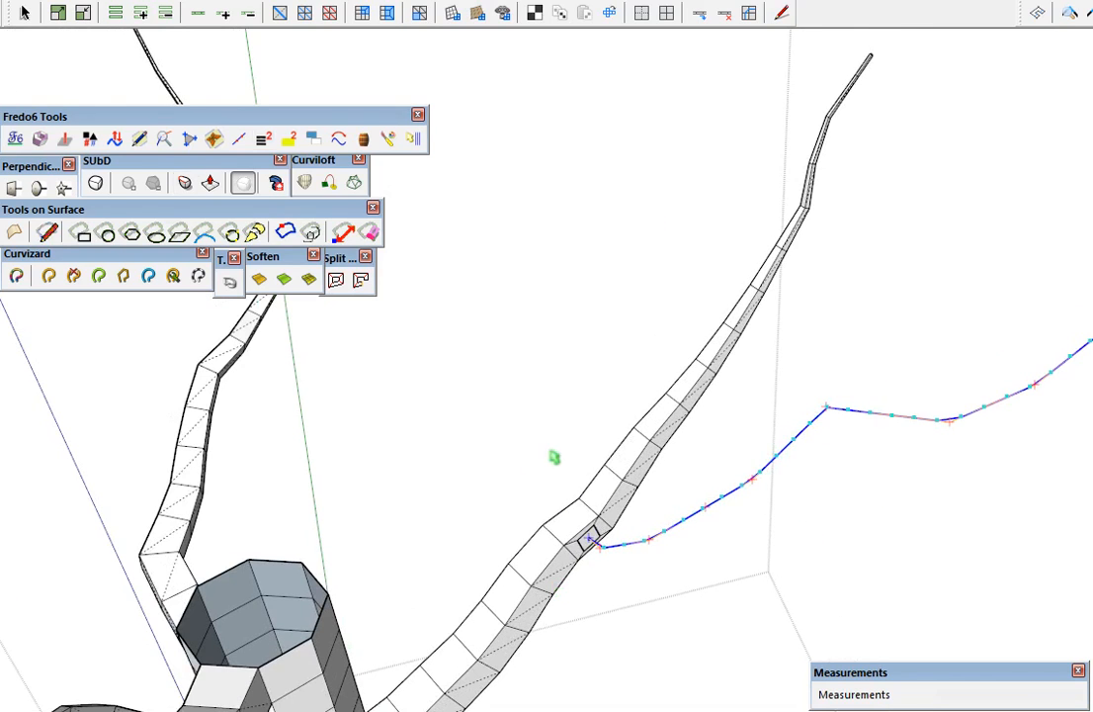
middle_click_drag(554, 457, 318, 378)
Place a 1" perpendicular face at the path's tip and loft the inset quad's outline to it along the path
left_click(18, 189)
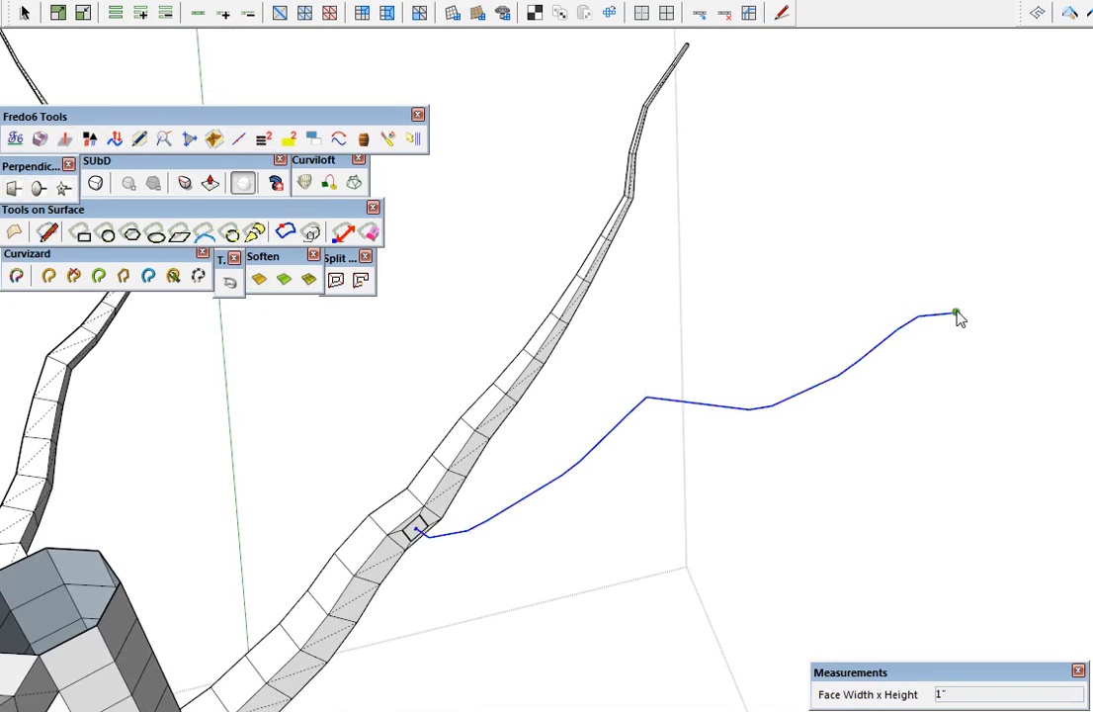
key("Escape")
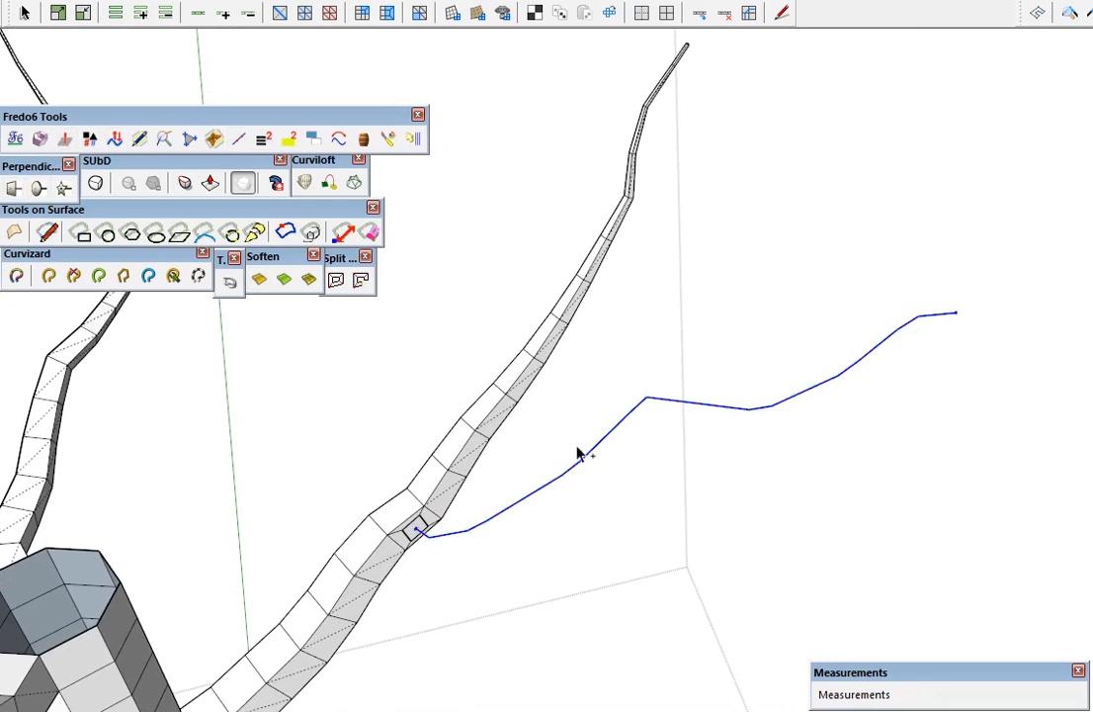
scroll(411, 540, "up", 5)
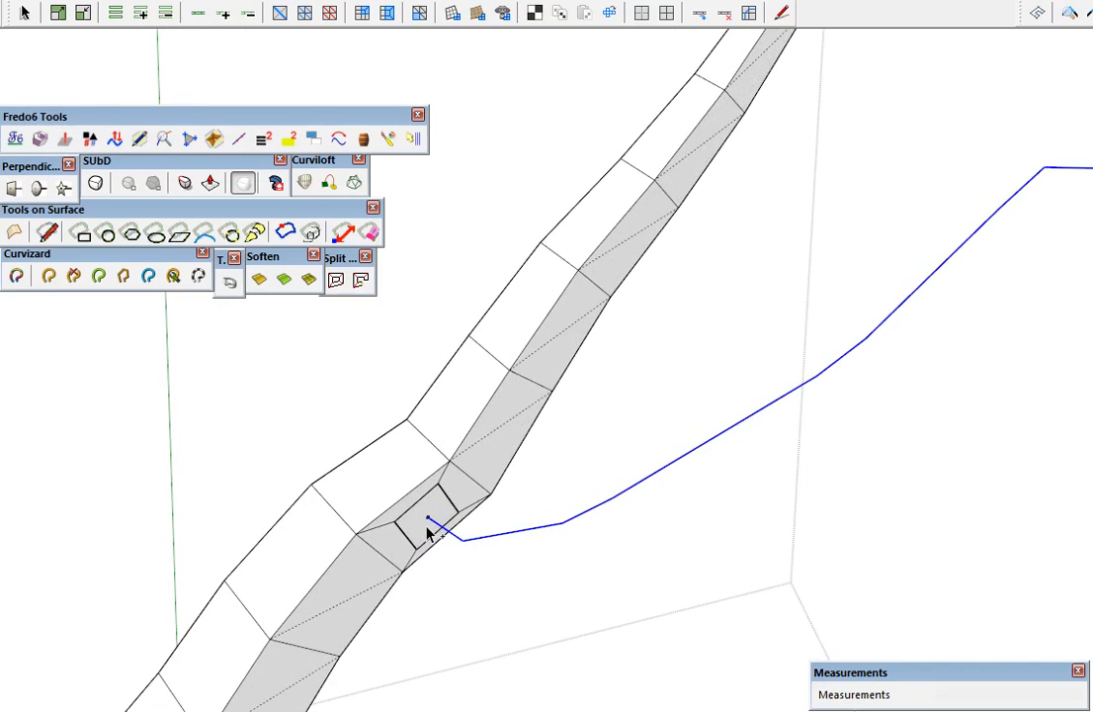
scroll(415, 533, "down", 5)
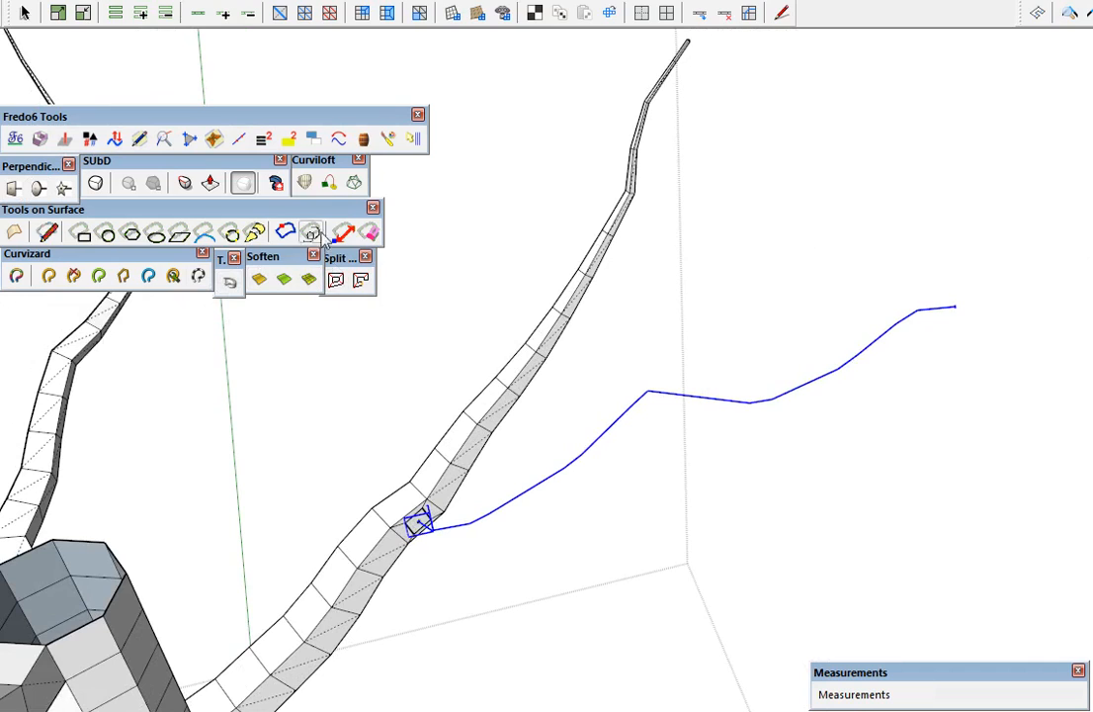
left_click(340, 184)
left_click(406, 390)
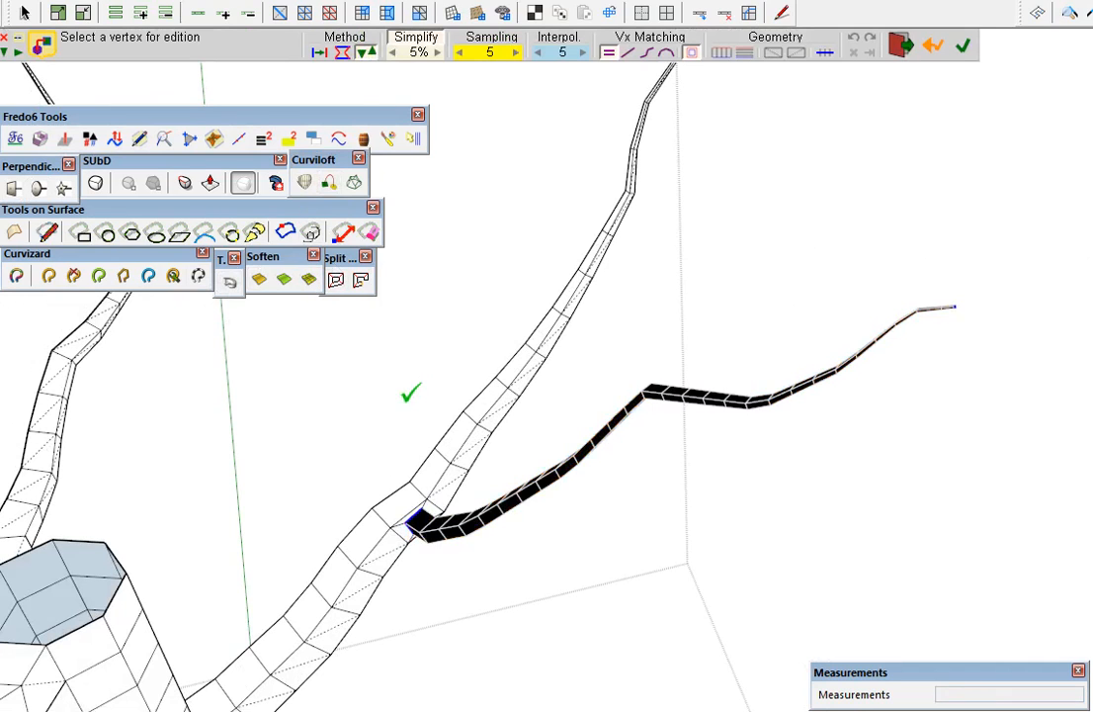
left_click(529, 502)
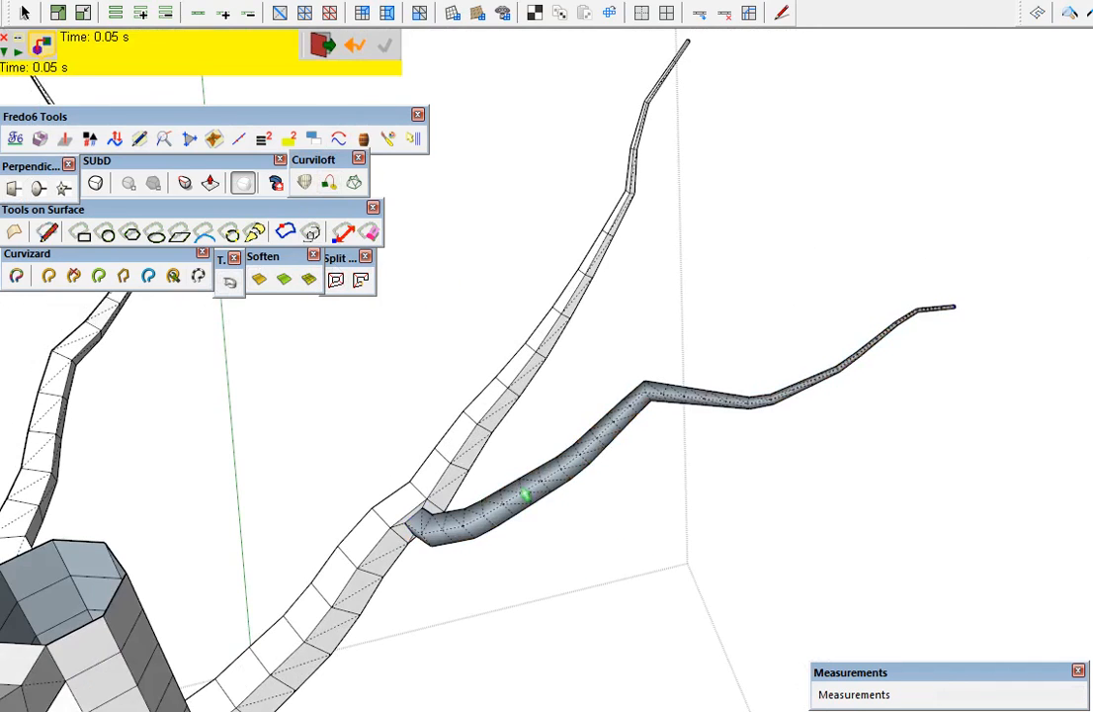
Remove the smoothing from the lofted side branch and orient its faces outward
left_click(539, 491)
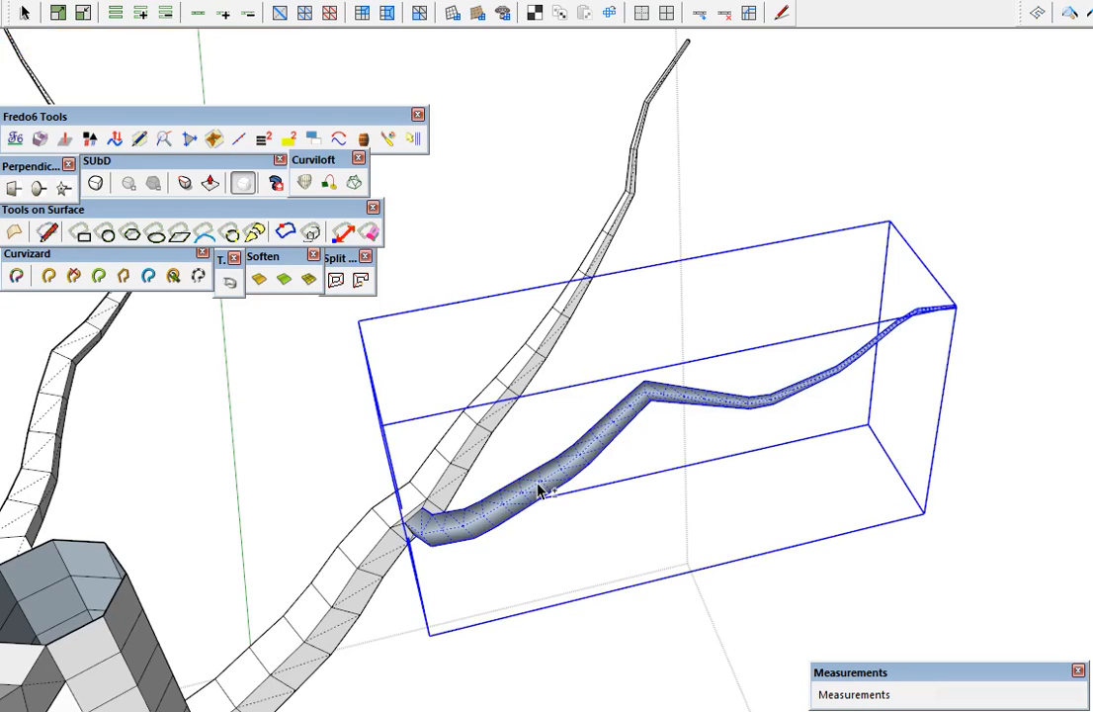
key("shift+u")
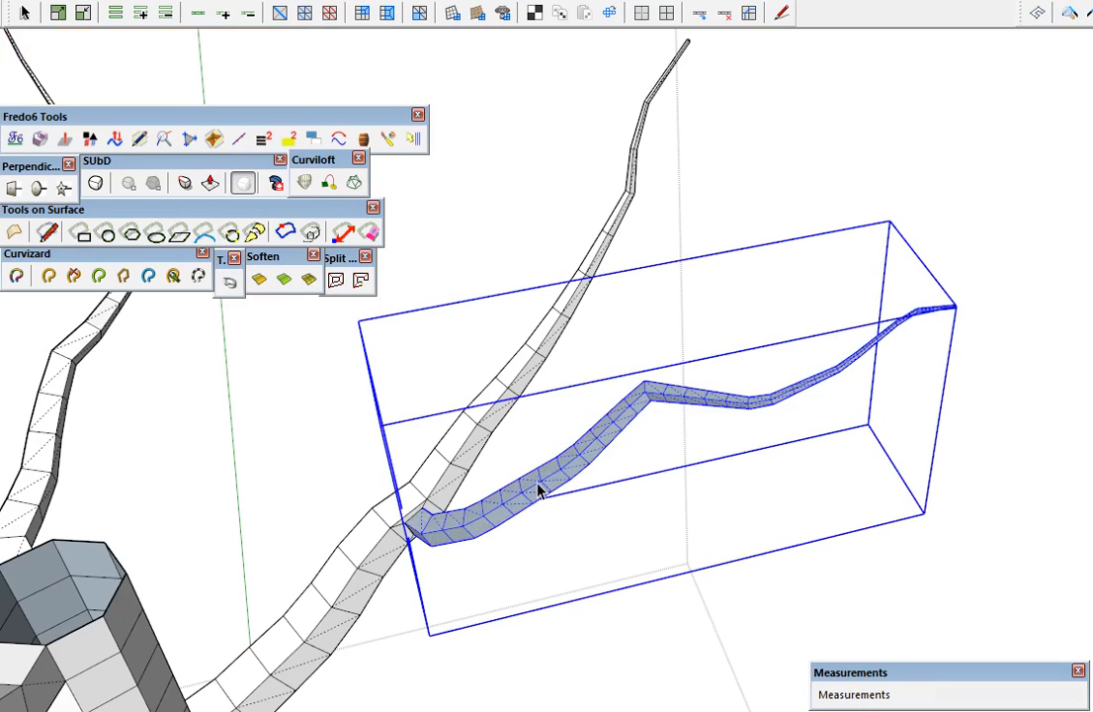
left_click(63, 137)
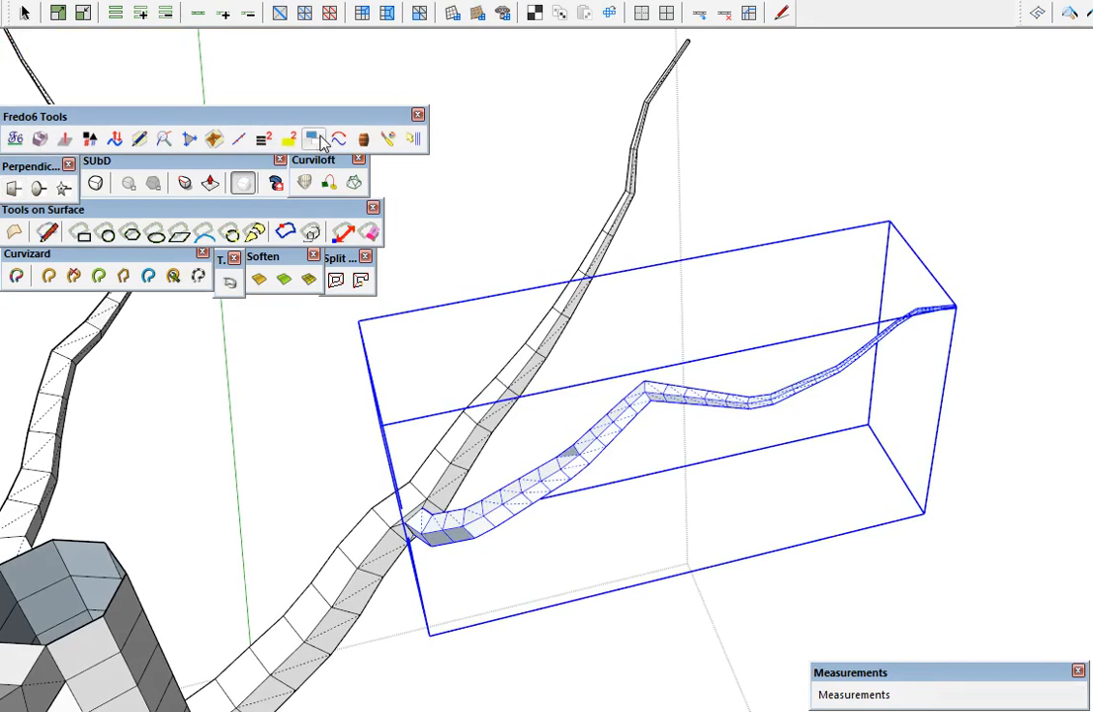
left_click(314, 139)
middle_click_drag(561, 507, 620, 514)
Cut the lofted side branch and delete the inset quad's face together with the leftover path
key("Delete")
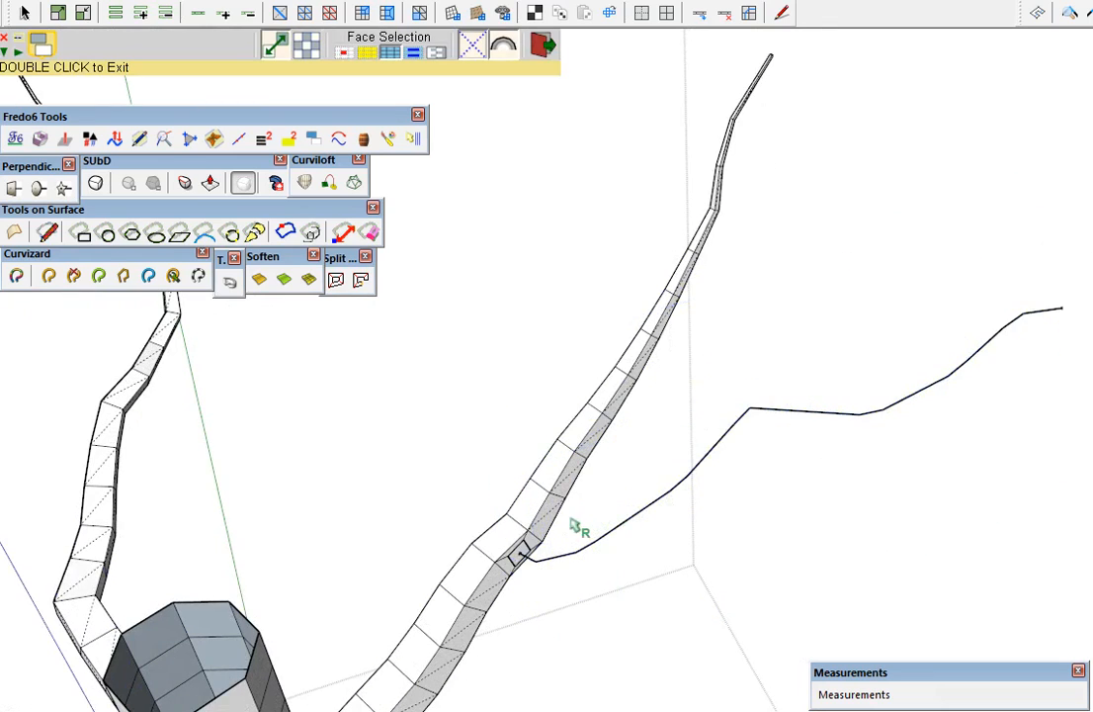
scroll(558, 524, "up", 4)
key("space")
scroll(490, 591, "up", 2)
left_click(489, 591)
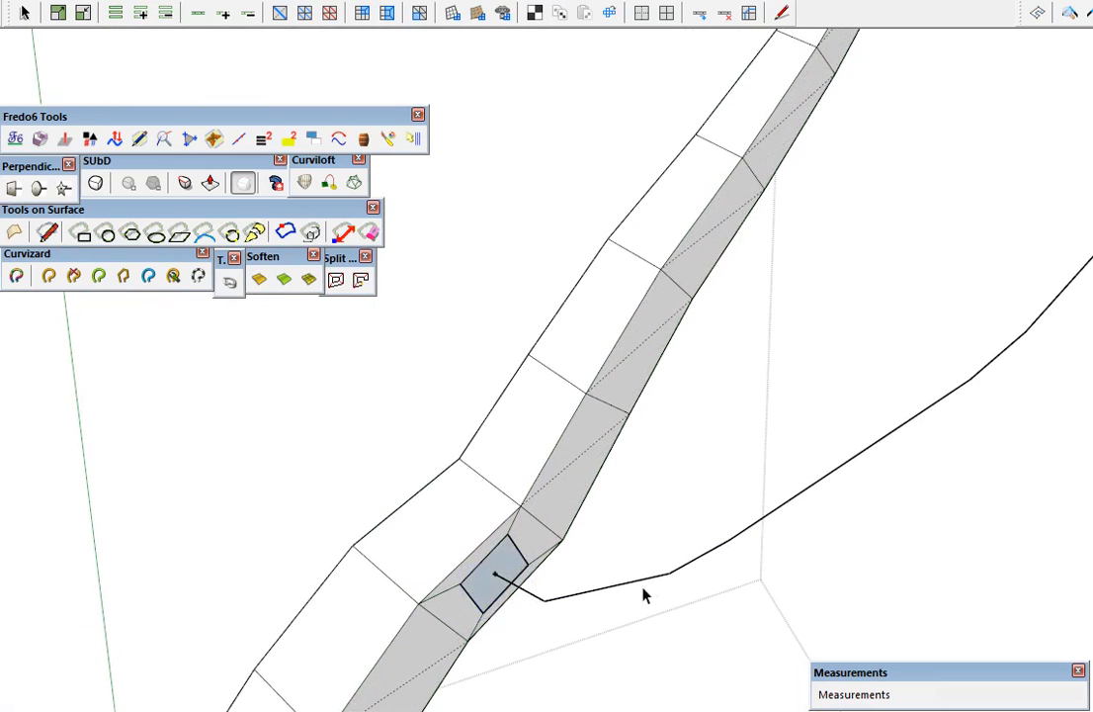
scroll(486, 593, "down", 5)
scroll(477, 488, "down", 3)
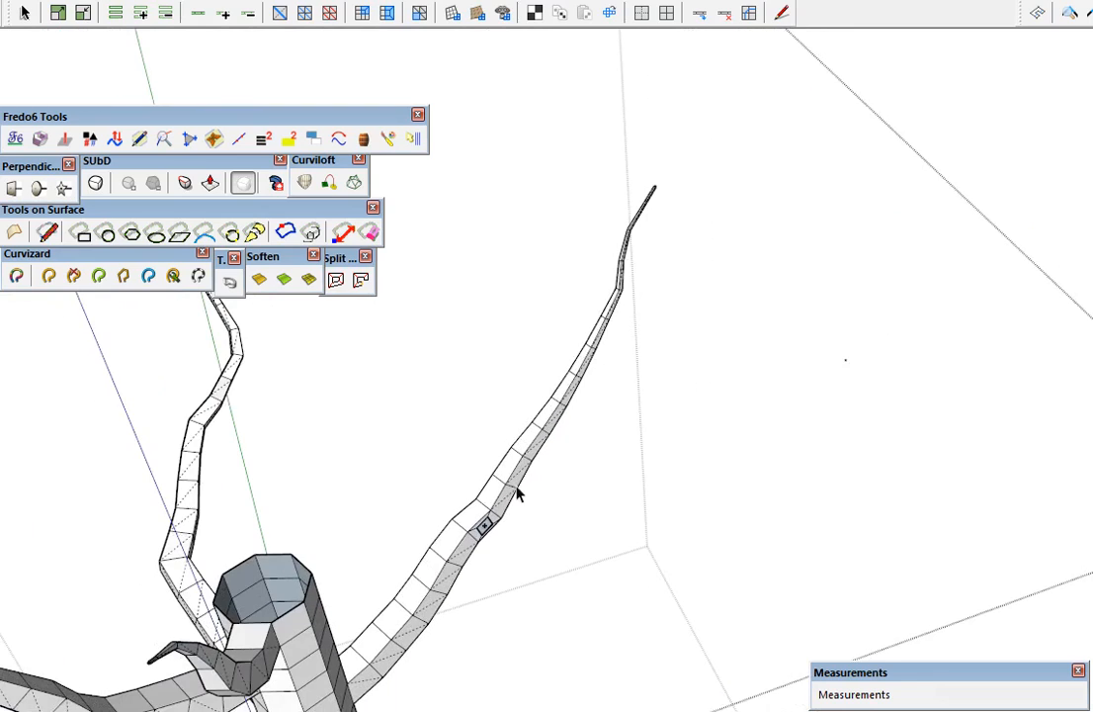
scroll(501, 509, "up", 6)
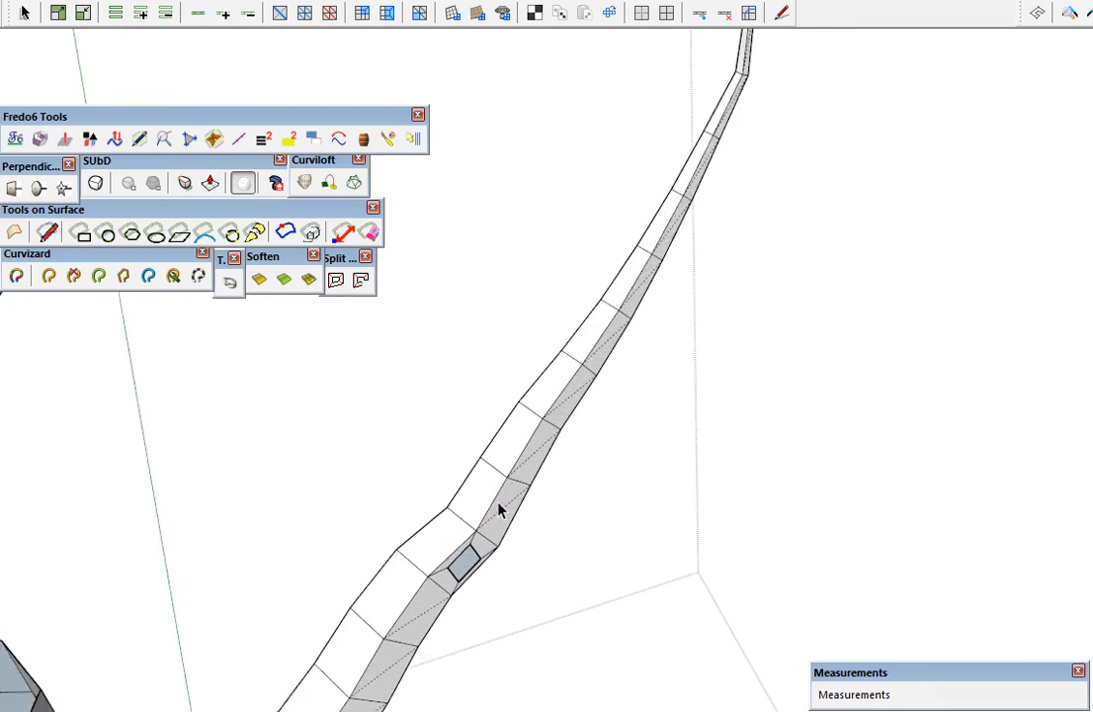
Paste the side branch in place on the tree mesh, explode it, and try to subdivide the tree with SUbD
key("ctrl+shift+v")
key("shift+x")
scroll(527, 568, "down", 2)
scroll(456, 488, "down", 3)
middle_click_drag(456, 488, 666, 537)
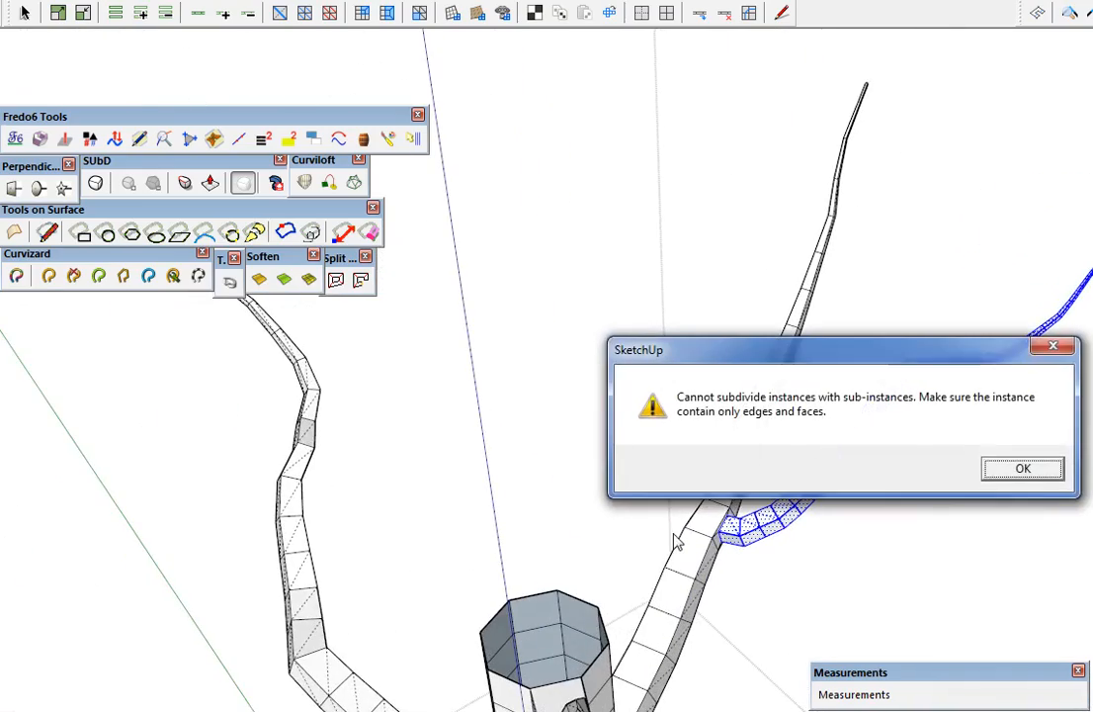
left_click(1024, 470)
Remove the exploded side branch and redraw the inset quad's four edges between the corner lines, leaving its interior open
scroll(647, 506, "up", 5)
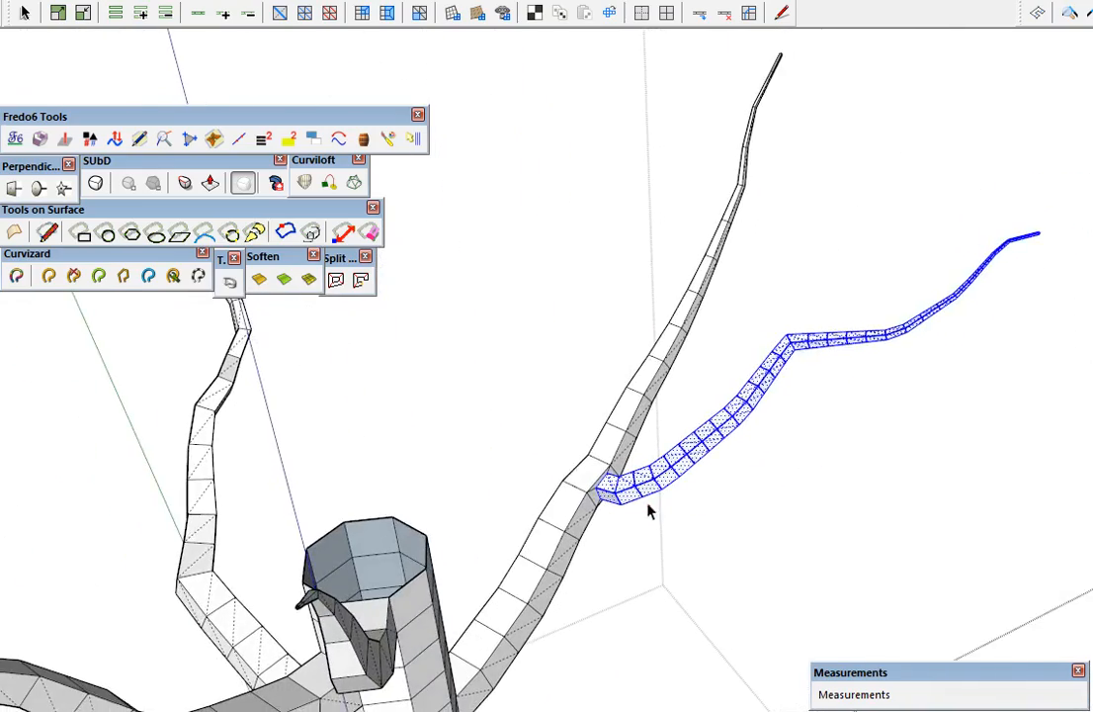
key("Delete")
scroll(582, 477, "up", 6)
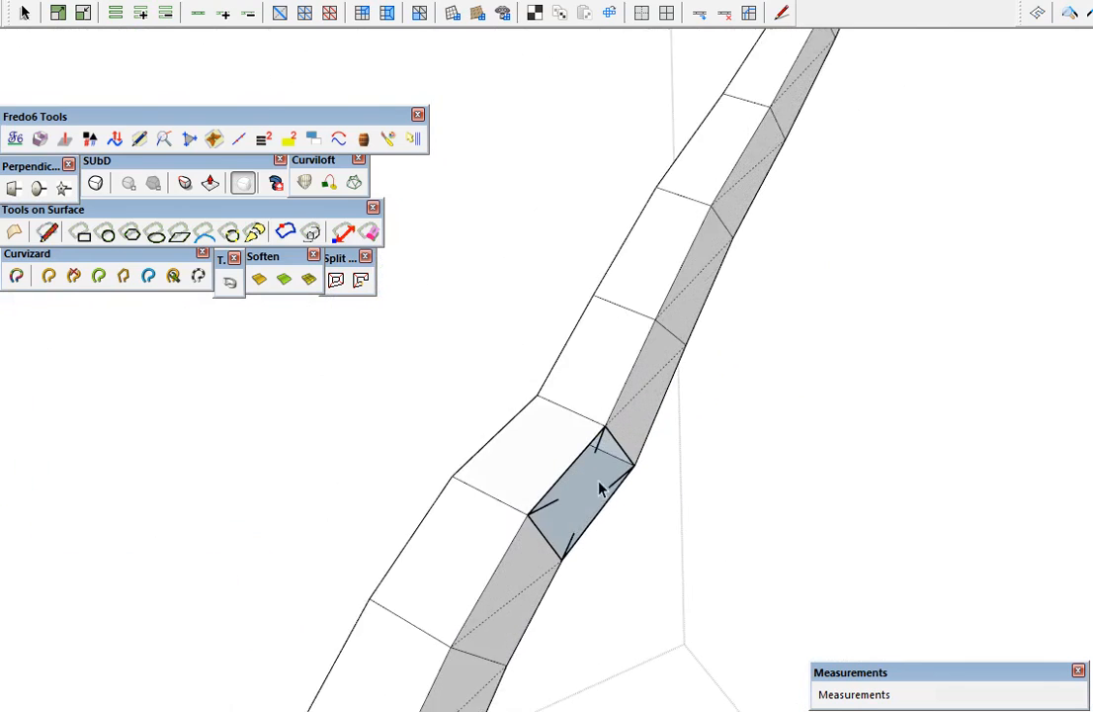
scroll(549, 516, "up", 1)
key("e")
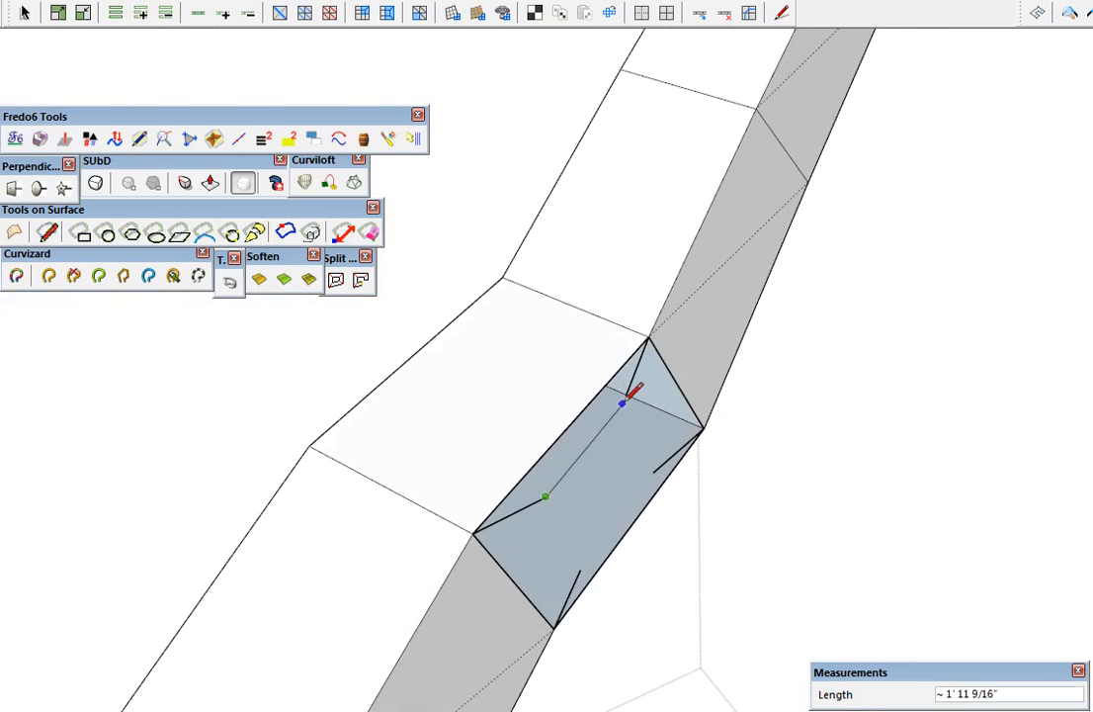
left_click(625, 395)
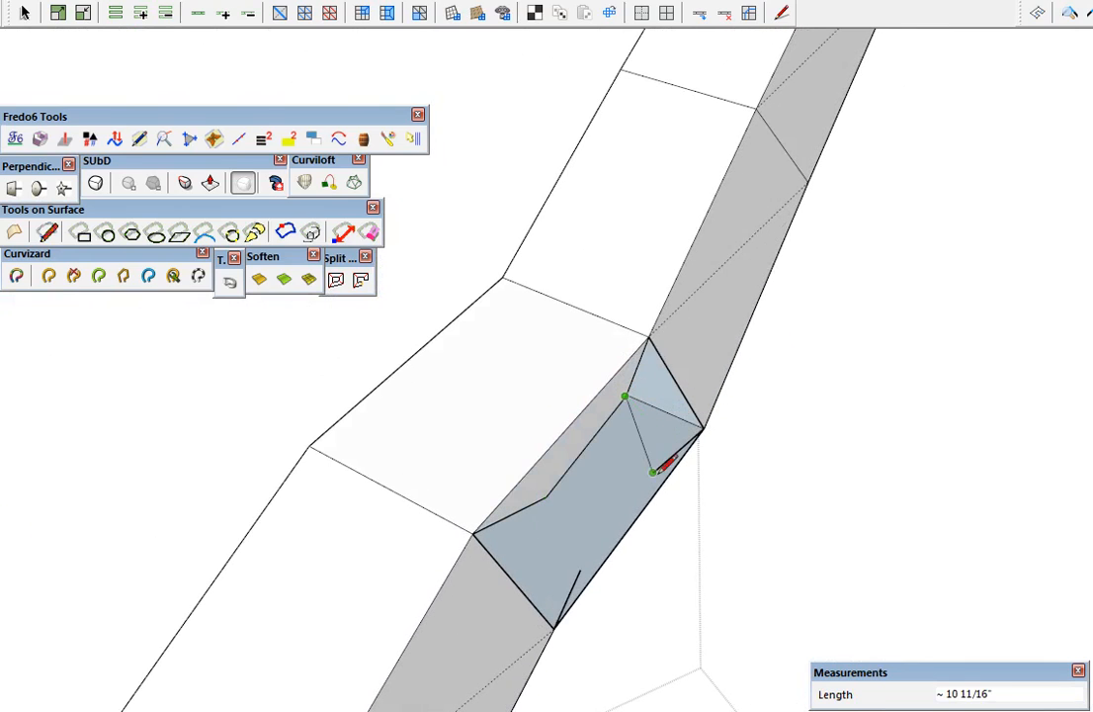
left_click(652, 472)
left_click(580, 569)
left_click(546, 497)
key("space")
left_click(568, 514)
key("Delete")
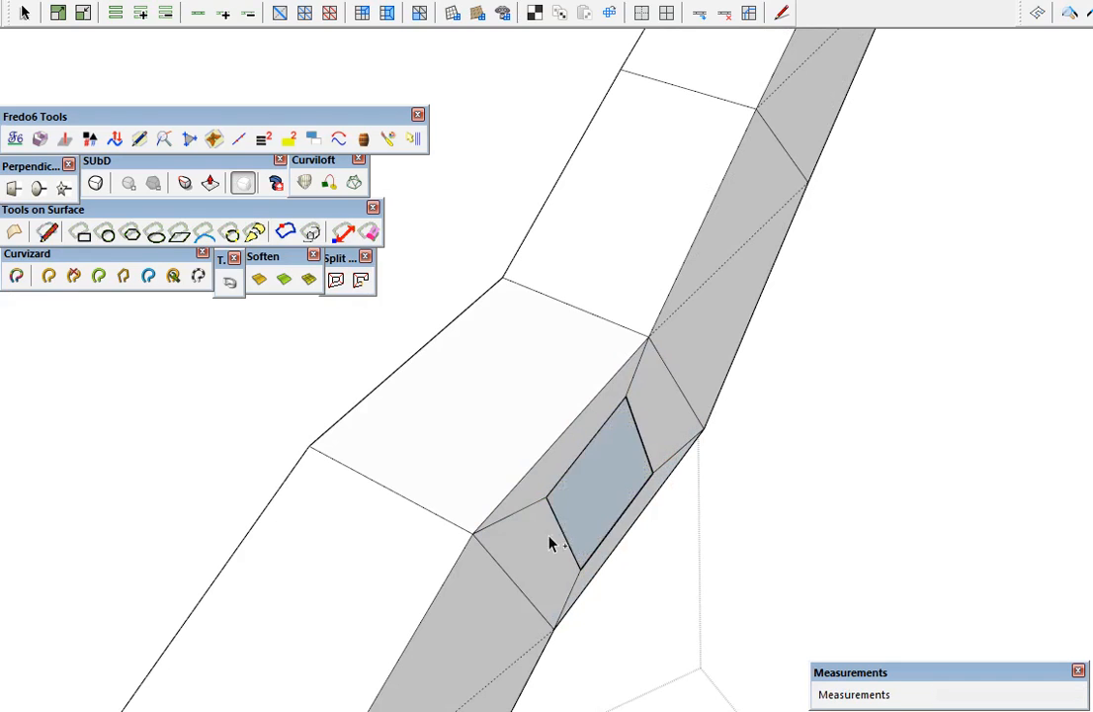
Paste the side branch back in place at the open inset quad and merge it into the tree mesh
scroll(536, 546, "down", 3)
key("shift+h")
scroll(537, 546, "down", 2)
scroll(536, 546, "down", 1)
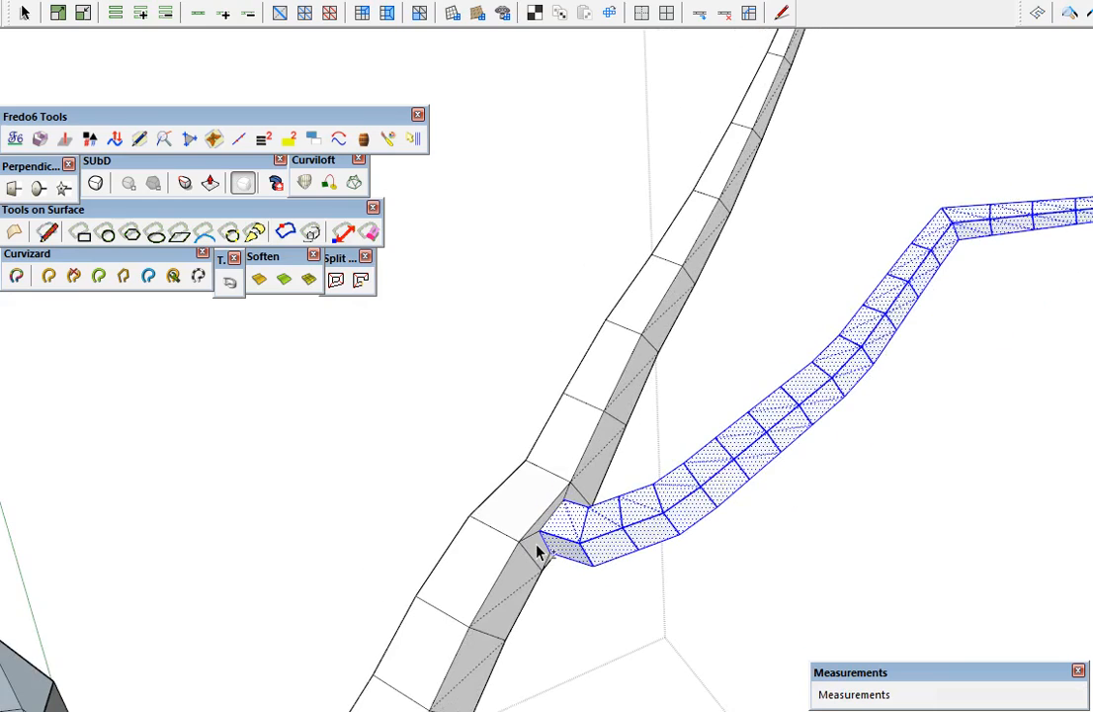
Try again to subdivide the tree with the merged side branch and inspect the joint
key("shift+s")
left_click(1010, 477)
scroll(548, 502, "down", 2)
middle_click_drag(960, 262, 554, 537, "shift")
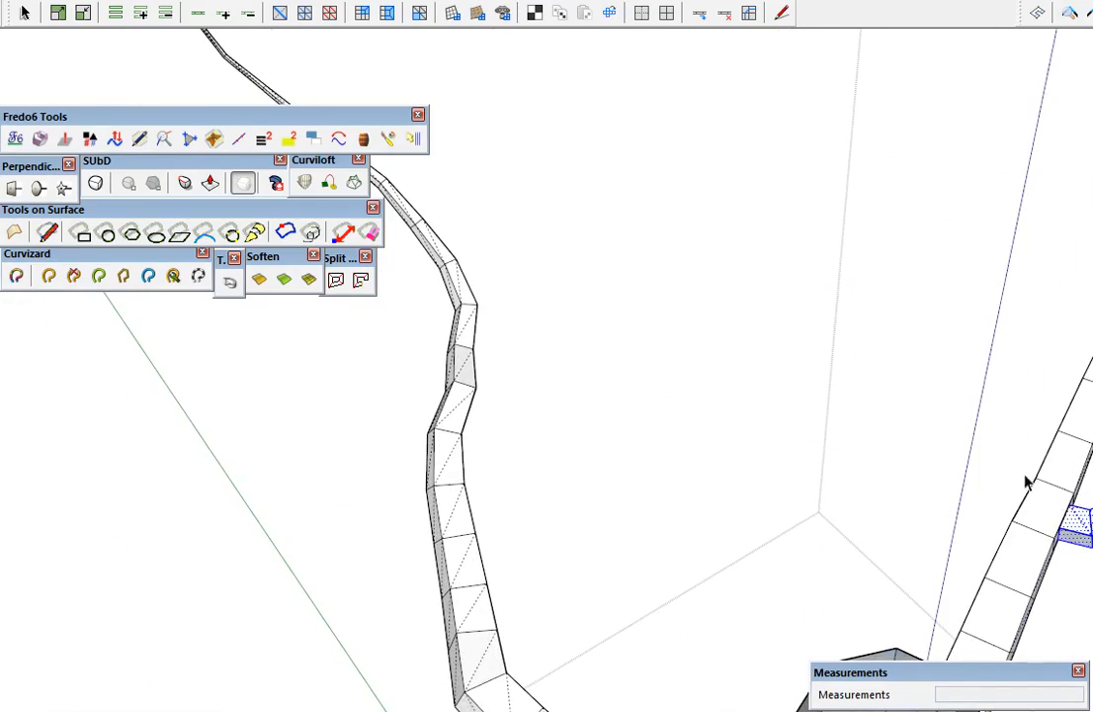
middle_click_drag(1063, 501, 696, 447)
scroll(691, 405, "up", 1)
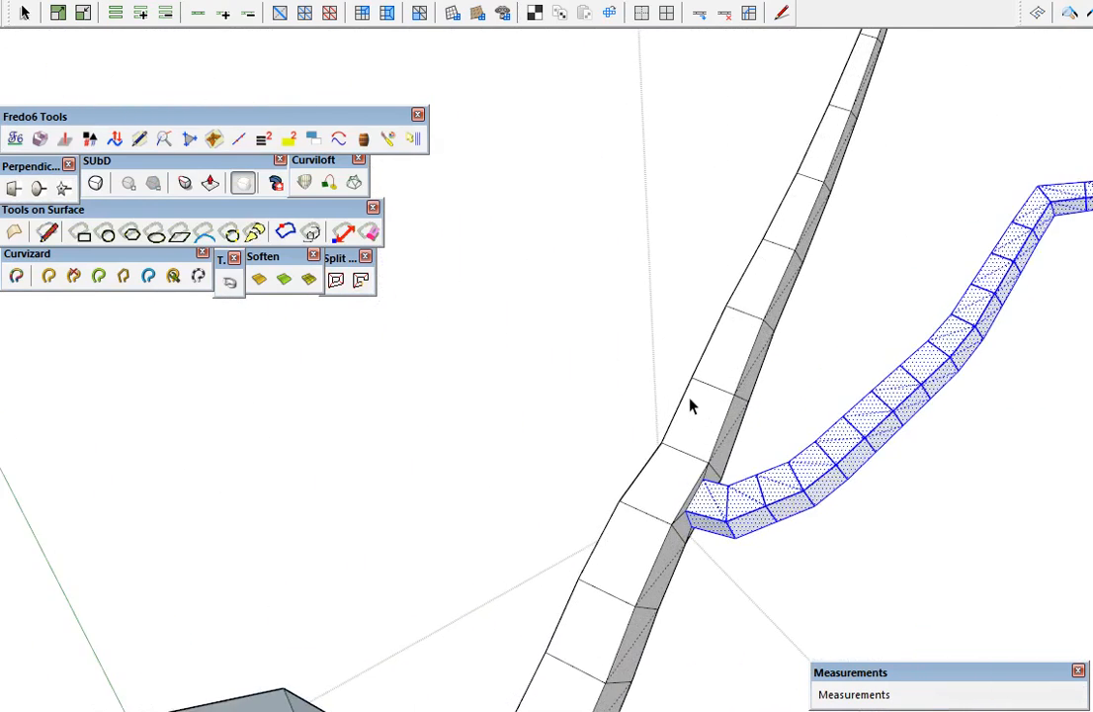
Remove the inner faces from the selected side branch and clear the selection
scroll(691, 406, "up", 1)
middle_click_drag(691, 407, 736, 455)
scroll(558, 525, "down", 10)
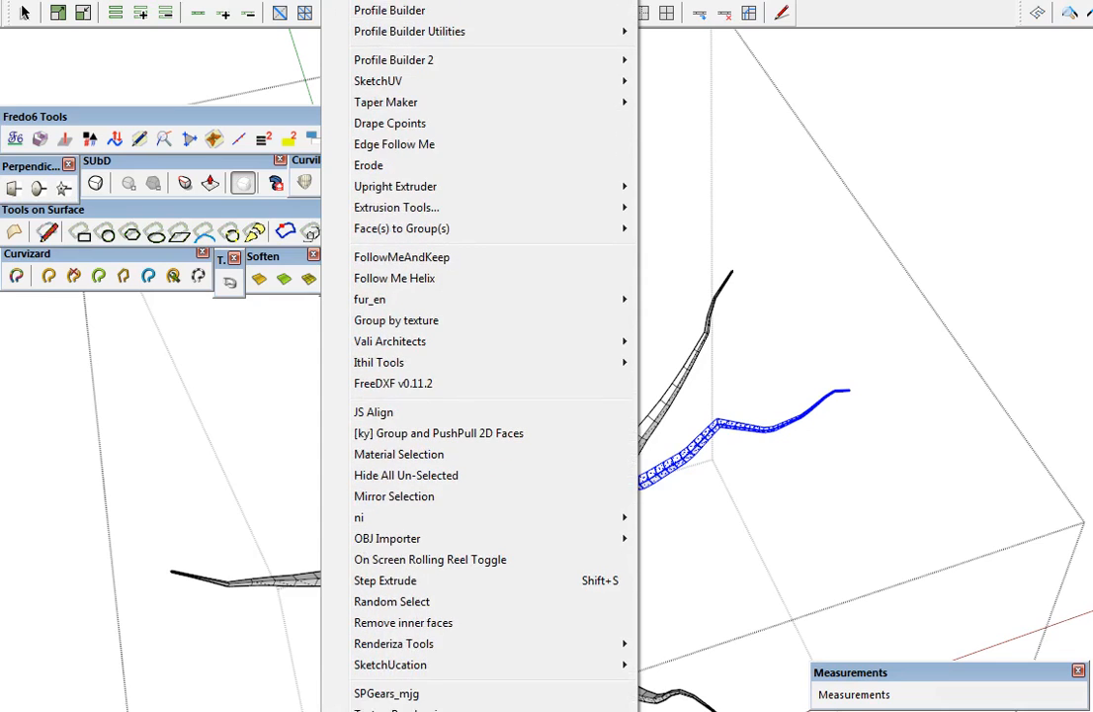
left_click(441, 624)
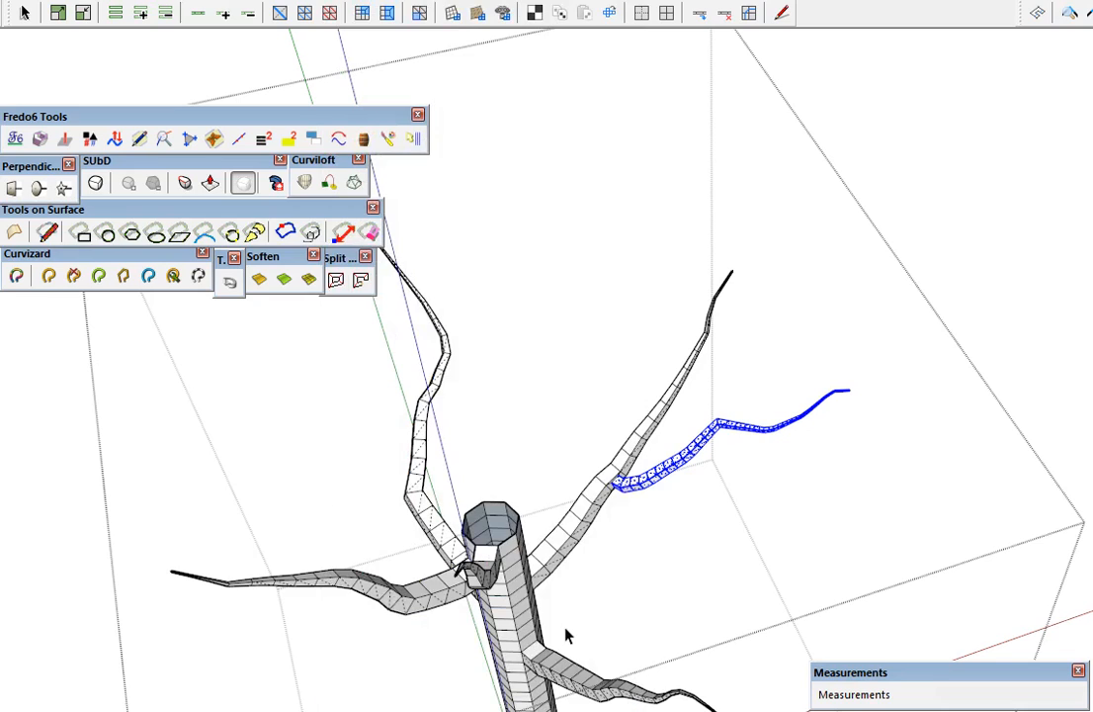
left_click(670, 565)
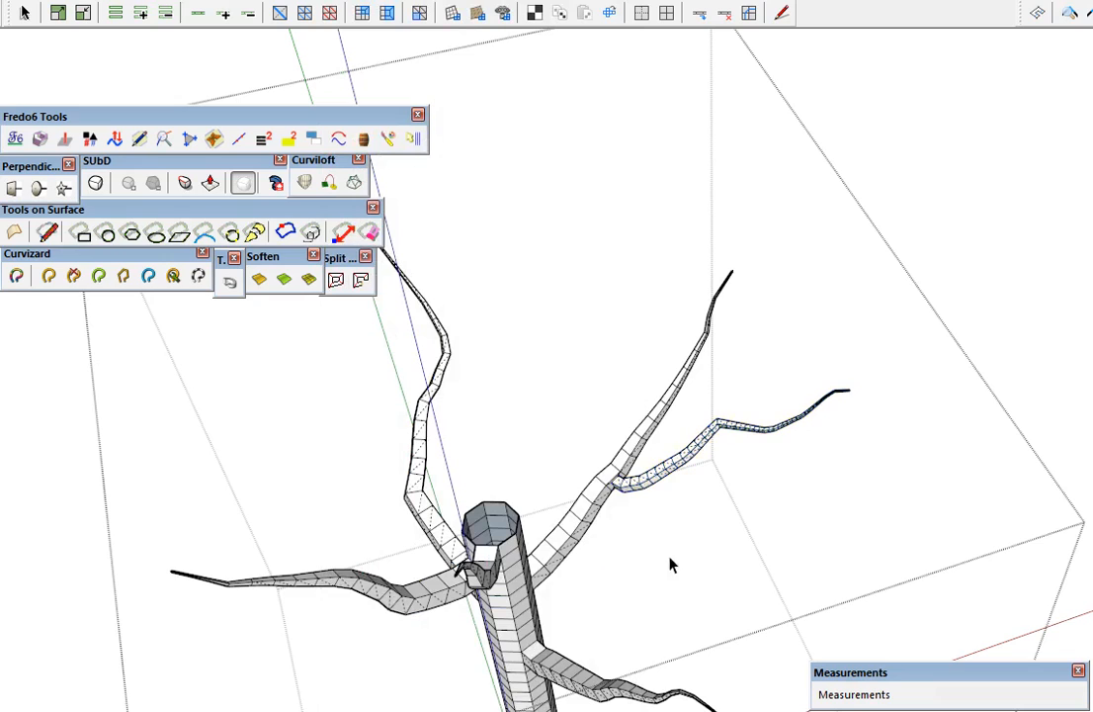
Select the whole tree mesh, remove its inner faces, and try again to subdivide it with SUbD
key("ctrl+a")
left_click(299, 0)
mouse_move(341, 0)
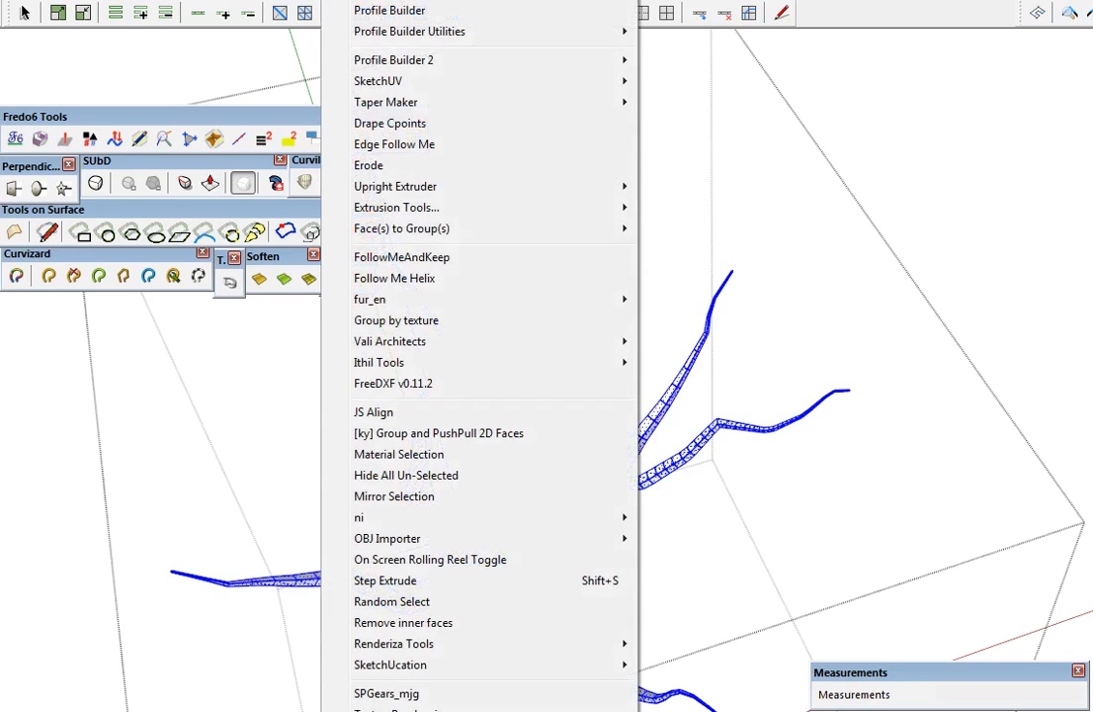
left_click(378, 623)
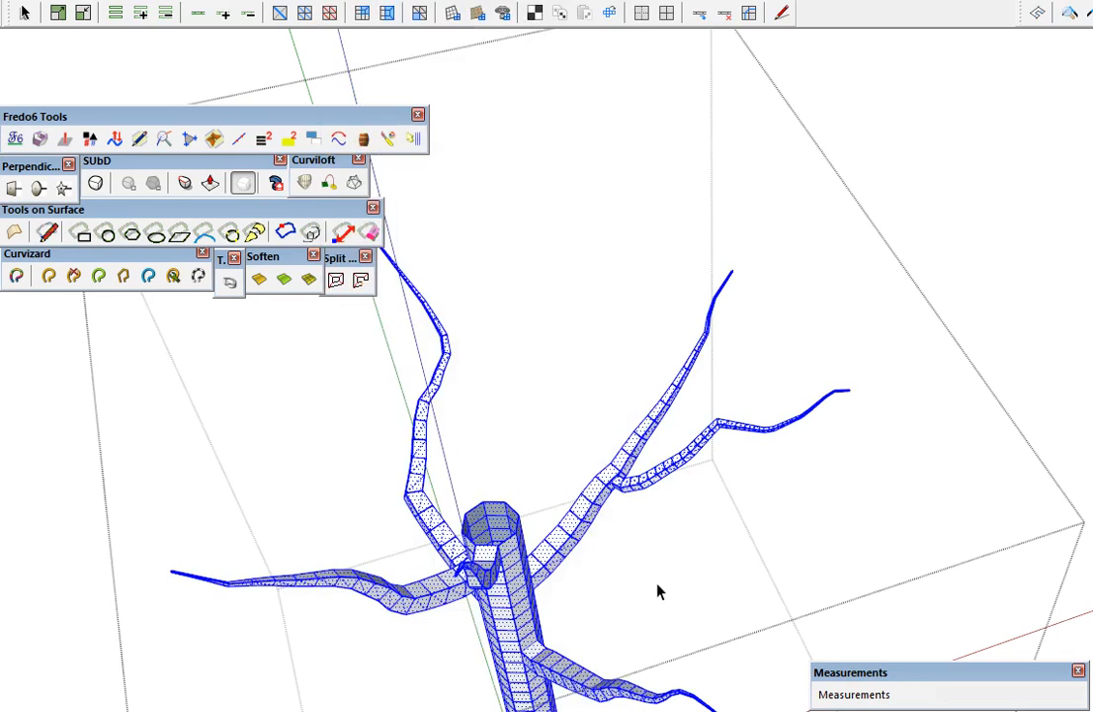
left_click(1018, 465)
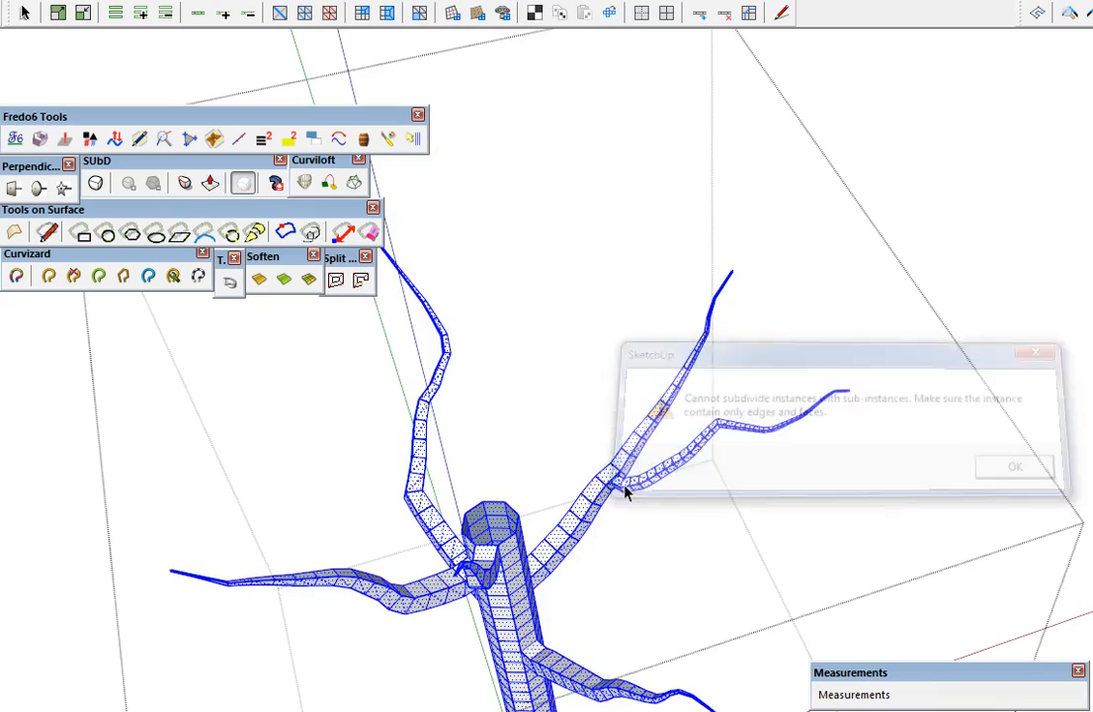
Run Solid Inspector² on the tree mesh and examine its surface borders and the nested instance on the branches
scroll(622, 489, "up", 5)
left_click(663, 566)
scroll(650, 486, "down", 6)
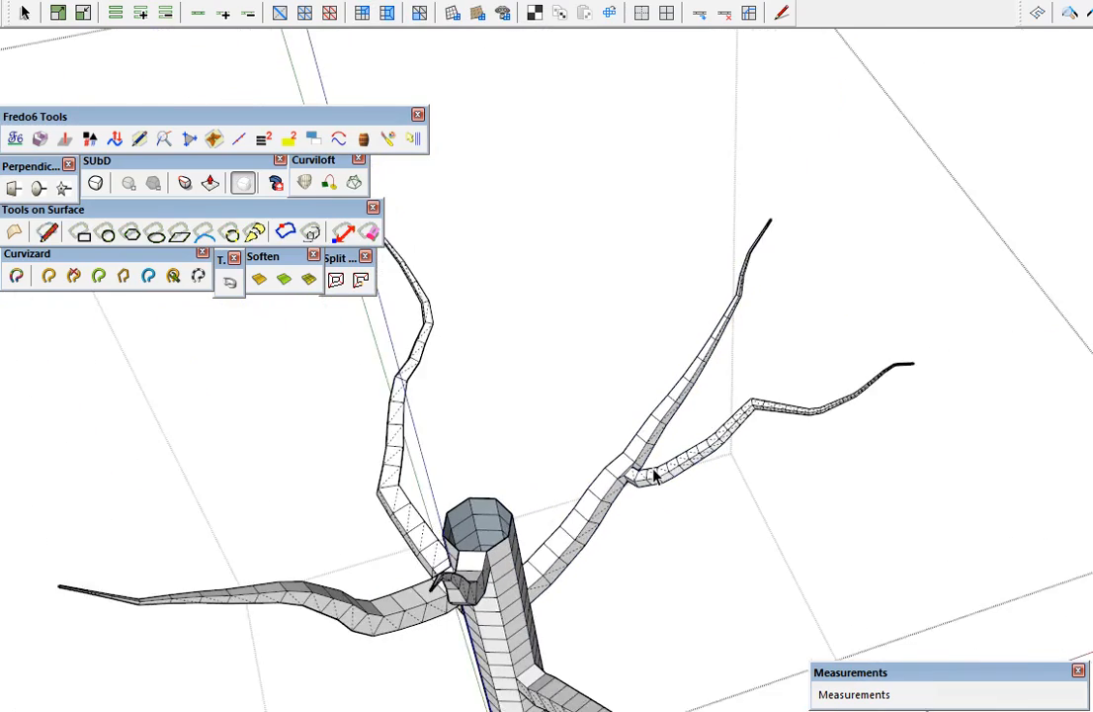
middle_click_drag(654, 471, 746, 388, "shift")
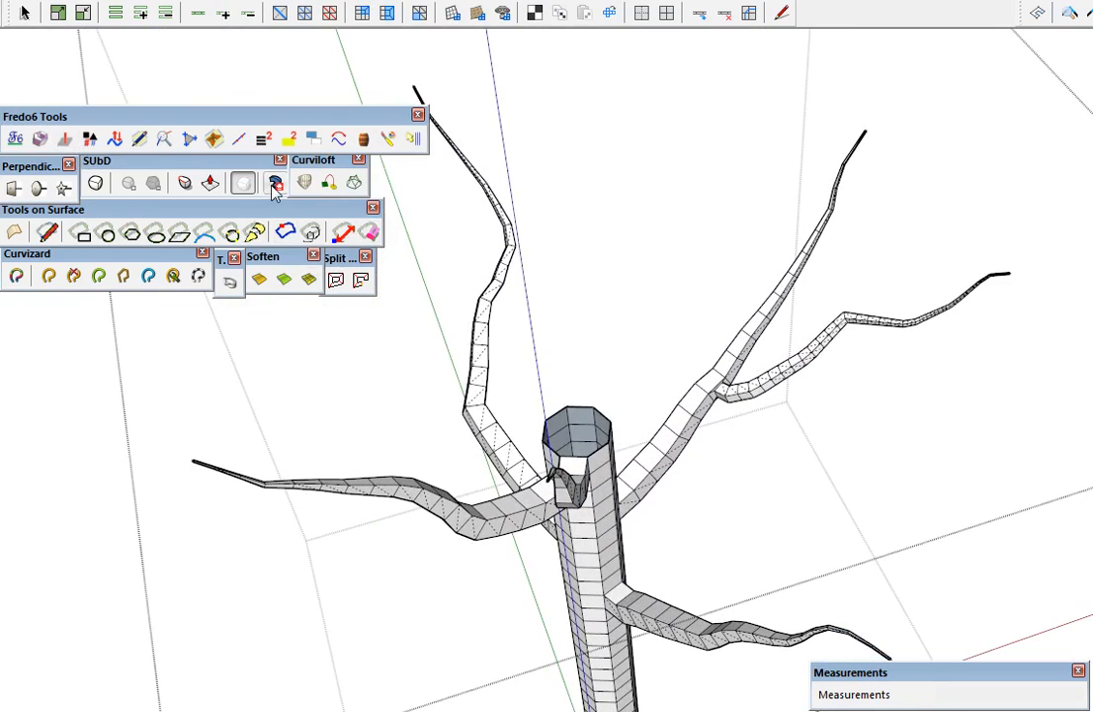
left_click_drag(366, 4, 388, 182)
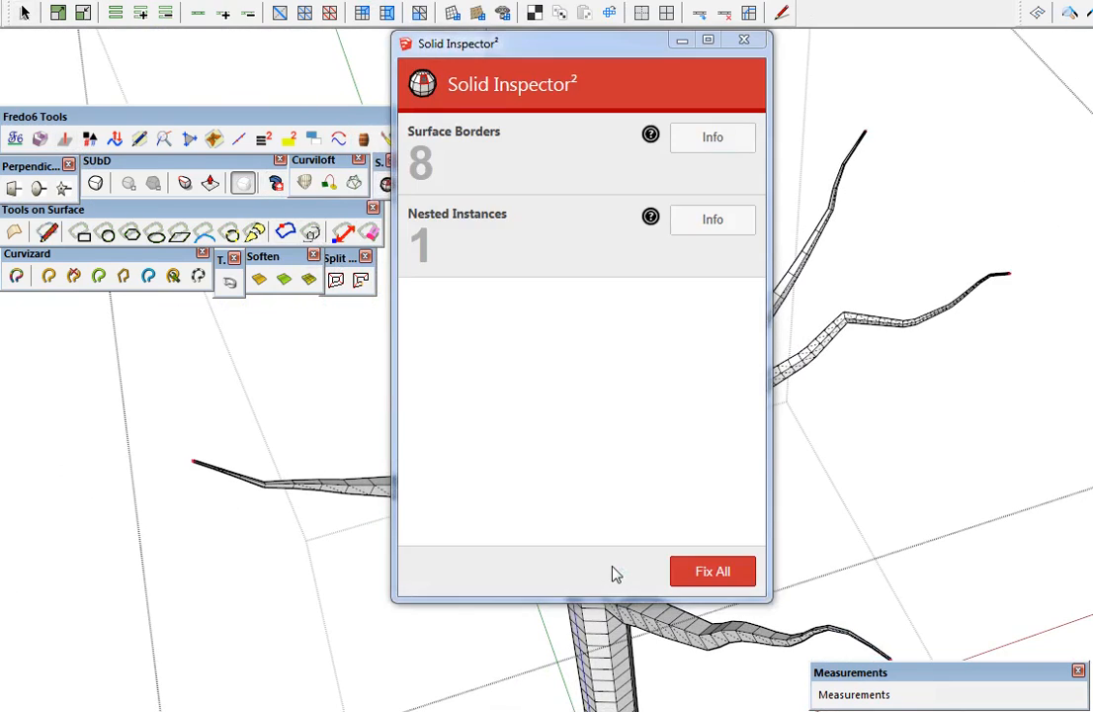
left_click_drag(536, 34, 264, 87)
middle_click_drag(628, 442, 749, 367, "shift")
scroll(698, 388, "up", 10)
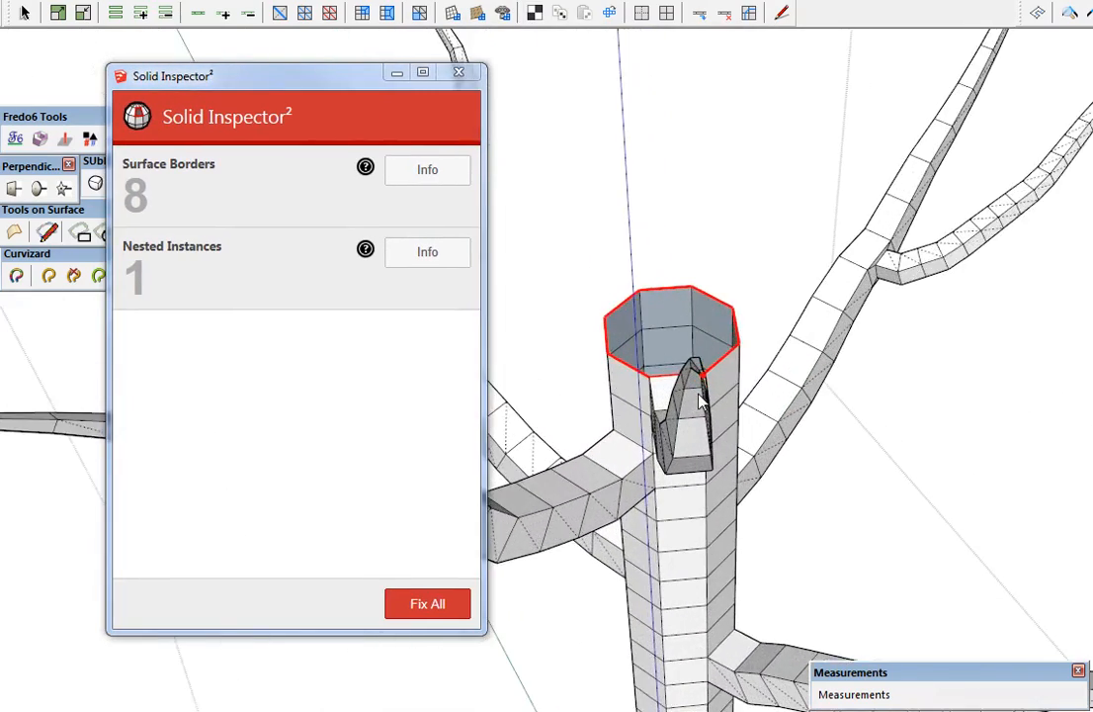
scroll(704, 364, "down", 10)
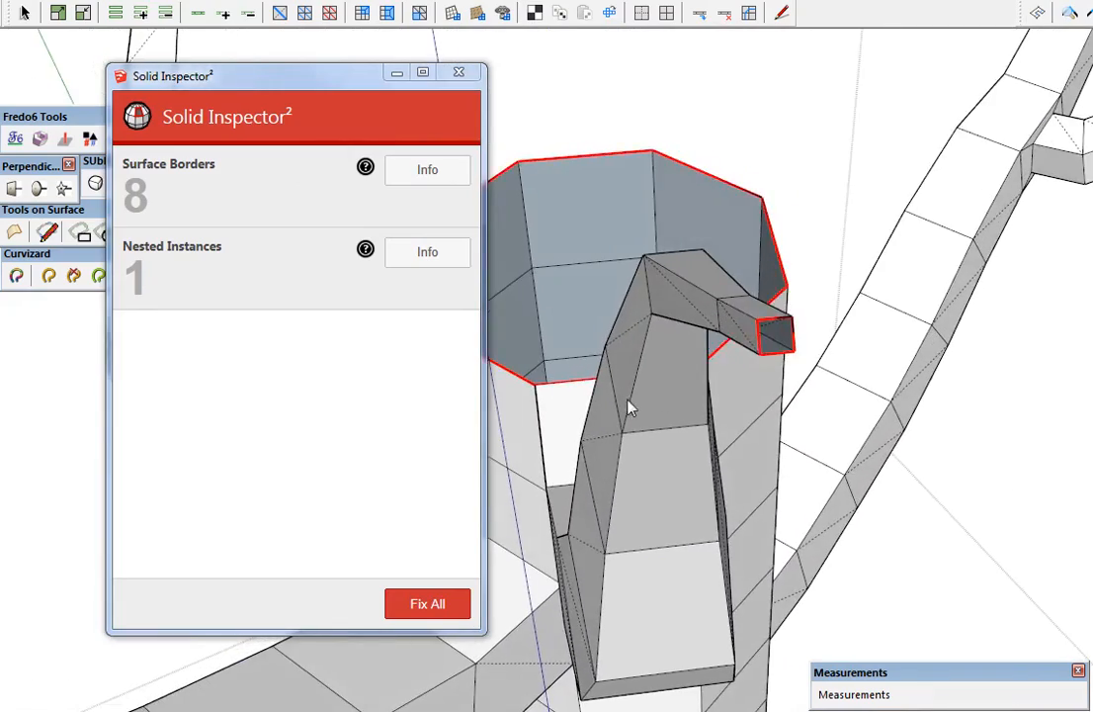
scroll(624, 443, "down", 5)
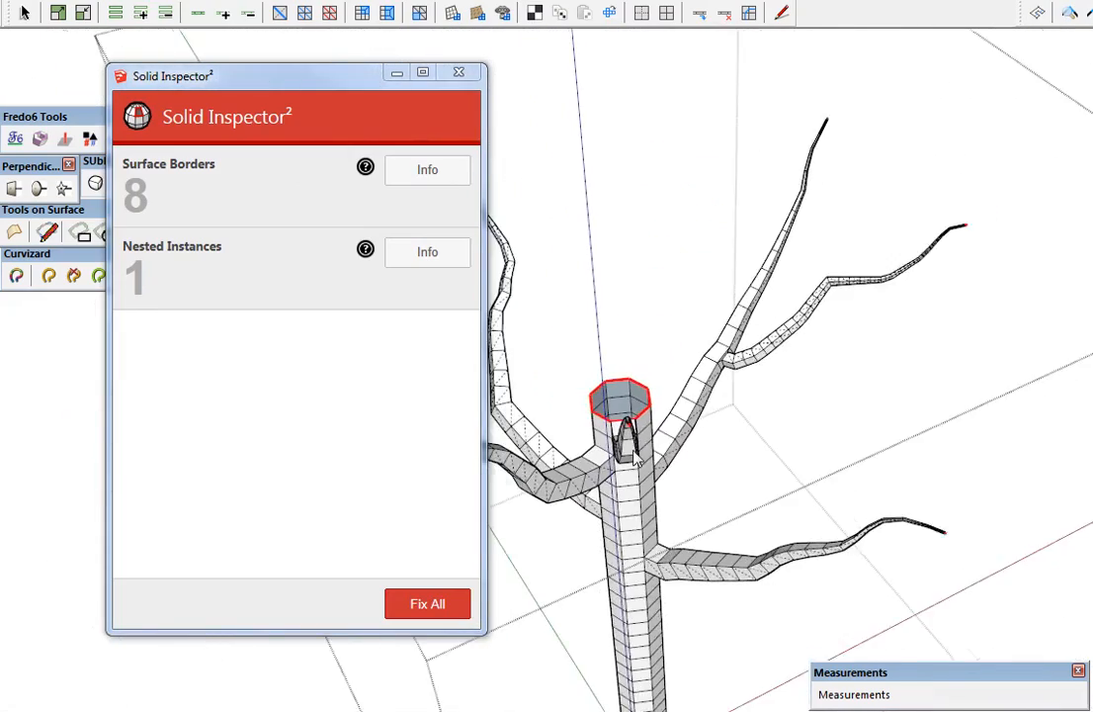
scroll(849, 292, "up", 10)
scroll(880, 287, "up", 10)
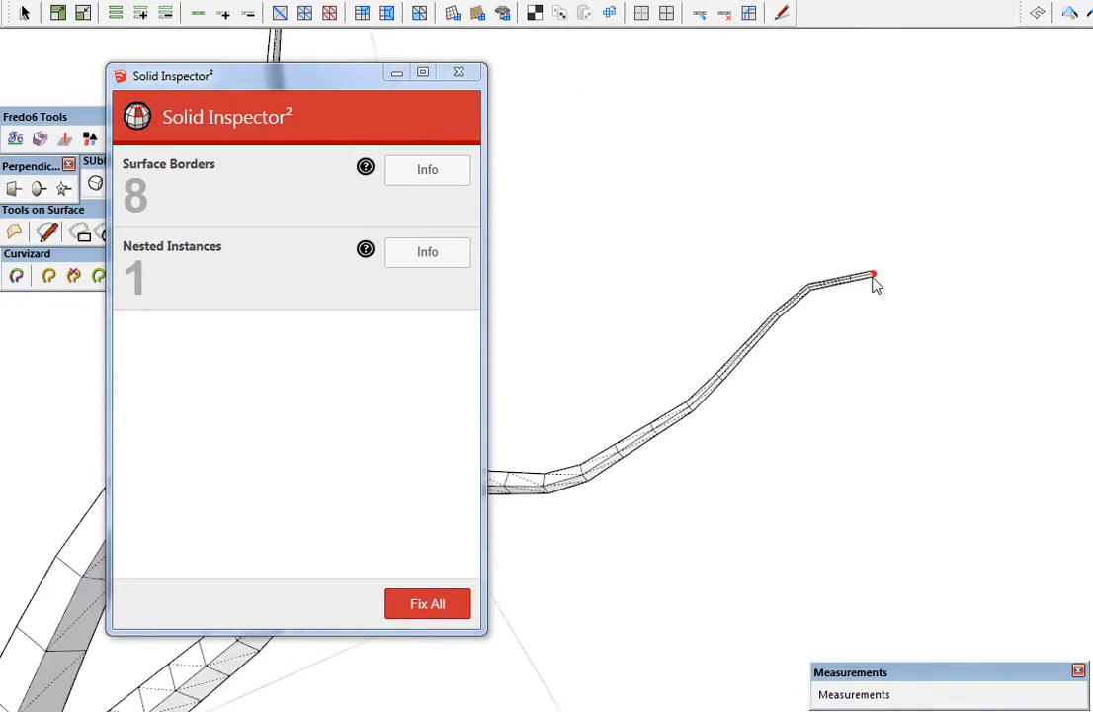
scroll(876, 278, "up", 5)
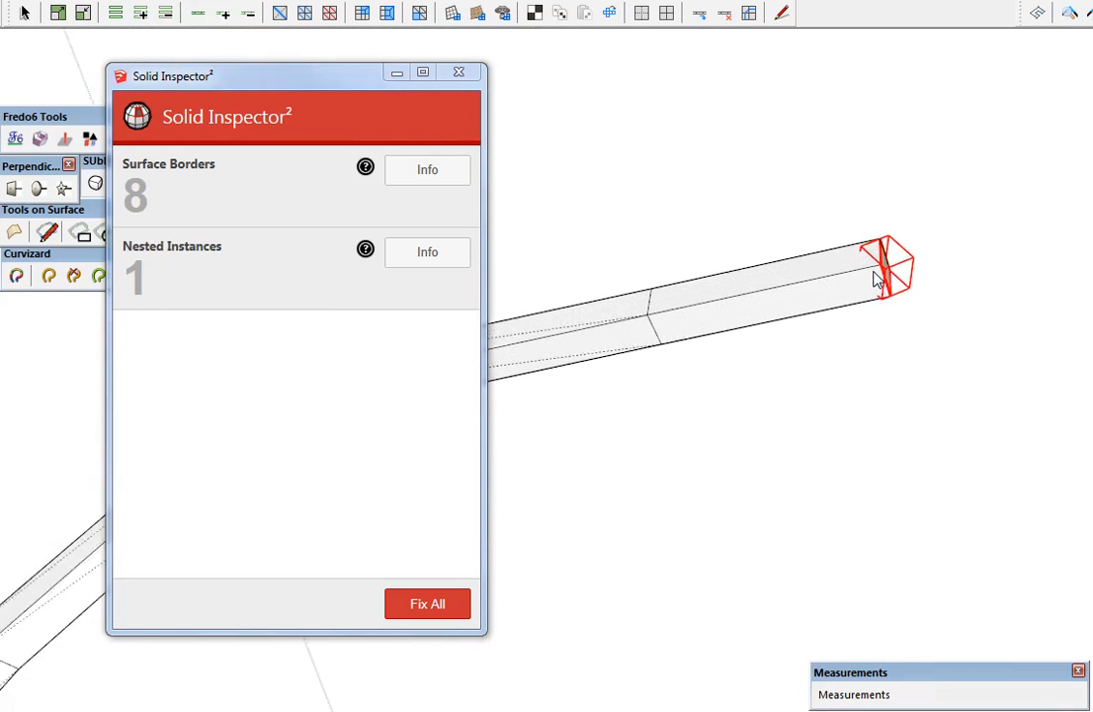
Leave the inspection and eliminate the nested instance at the side branch's tip from the tree mesh
key("space")
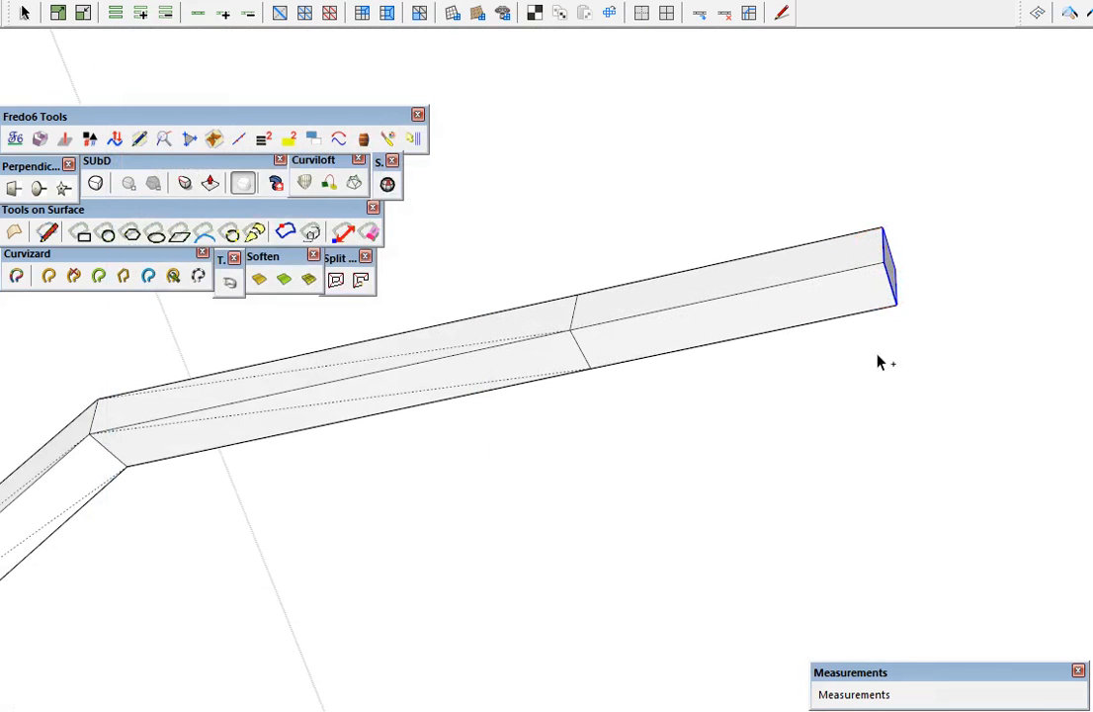
mouse_move(847, 303)
middle_mouse_down()
mouse_move(713, 285)
mouse_move(949, 329)
middle_mouse_up()
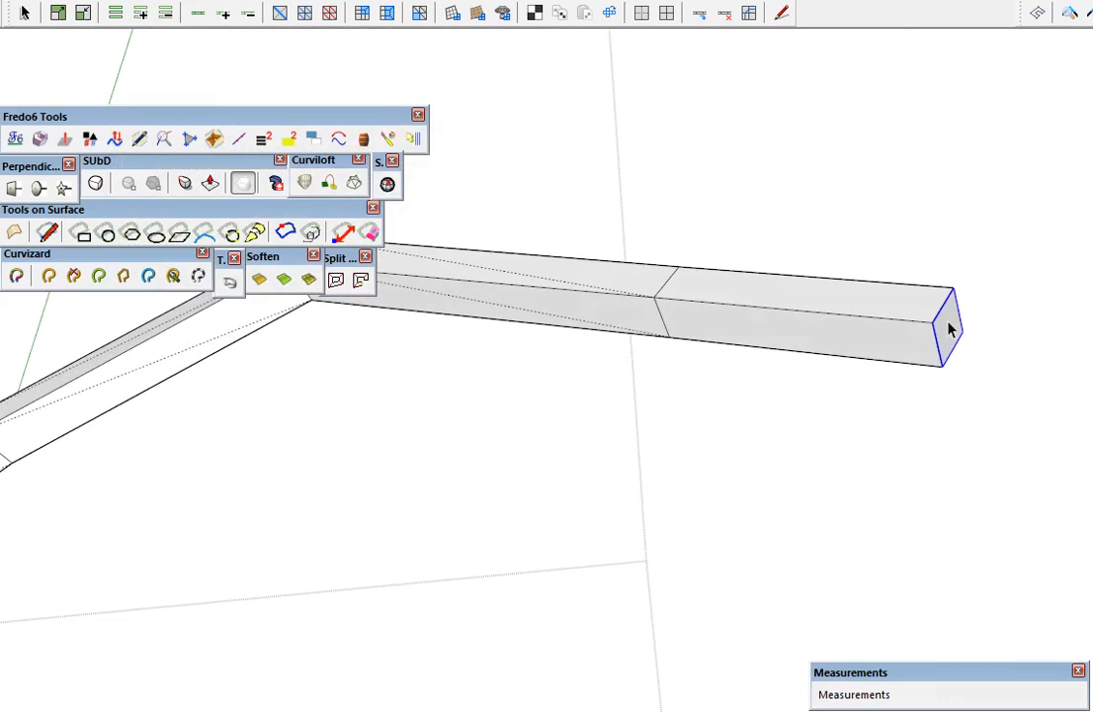
scroll(847, 286, "down", 10)
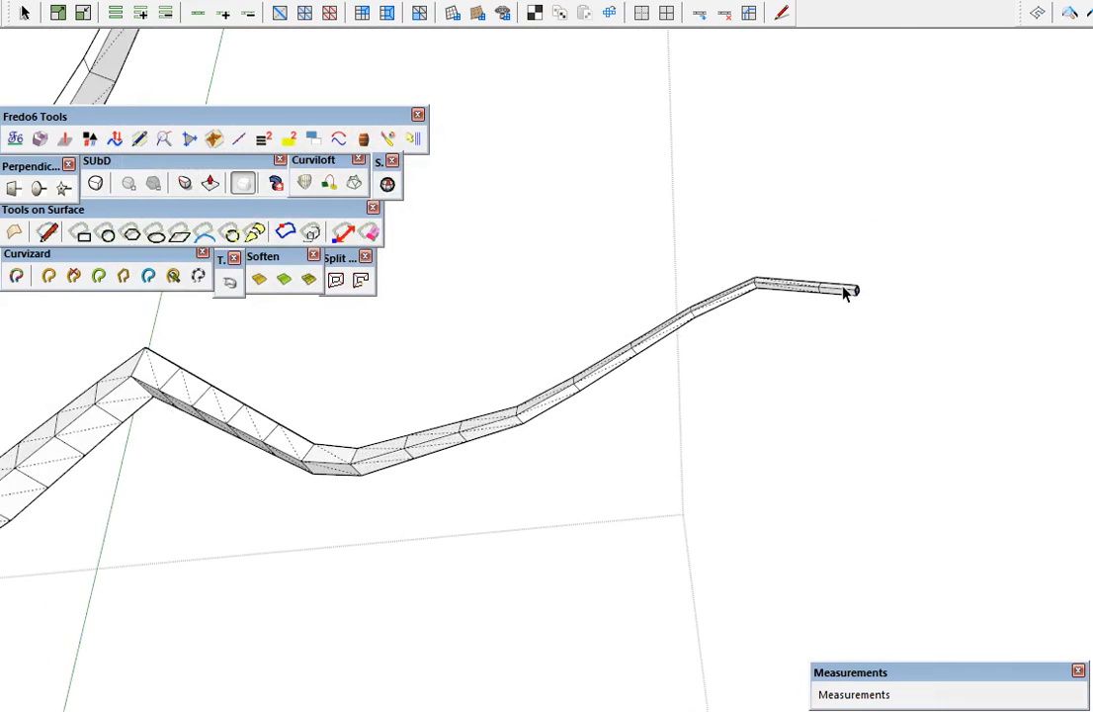
scroll(845, 292, "down", 4)
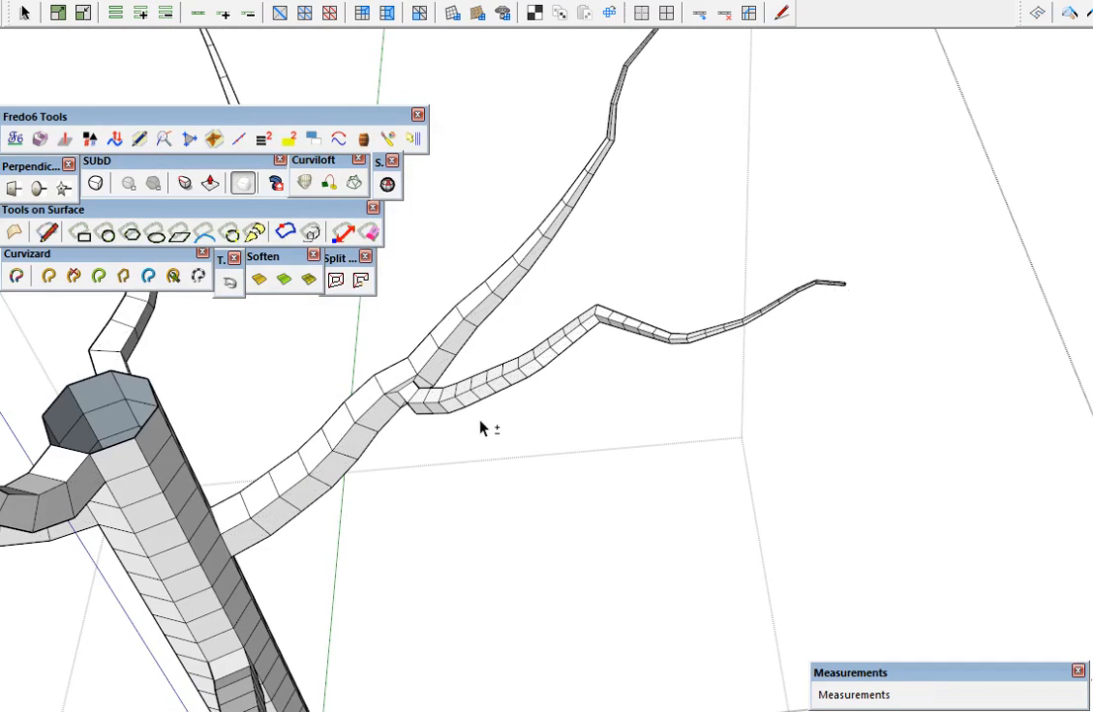
Subdivide the tree with SUbD, inspect the smoothed joint of the side branch, and switch back to the control mesh
key("shift+s")
middle_click_drag(479, 417, 734, 339)
scroll(553, 422, "up", 3)
middle_click_drag(553, 423, 608, 426)
scroll(608, 425, "up", 5)
middle_click_drag(1002, 427, 1088, 420)
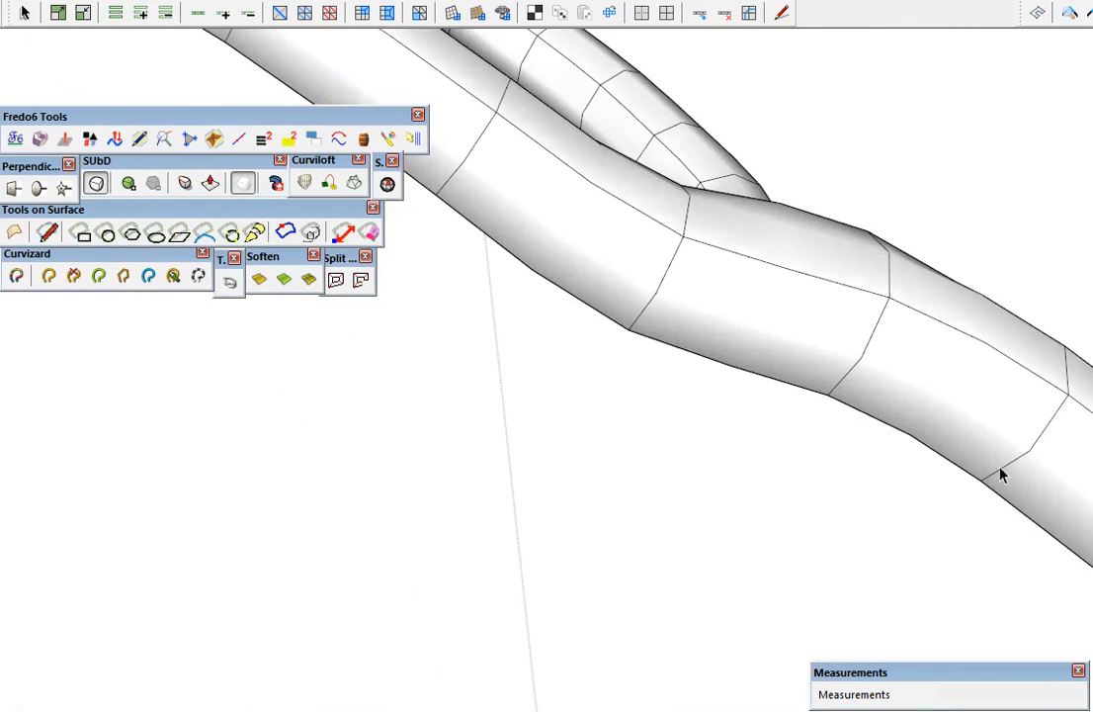
scroll(922, 373, "down", 4)
key("shift+s")
middle_click_drag(907, 360, 788, 532)
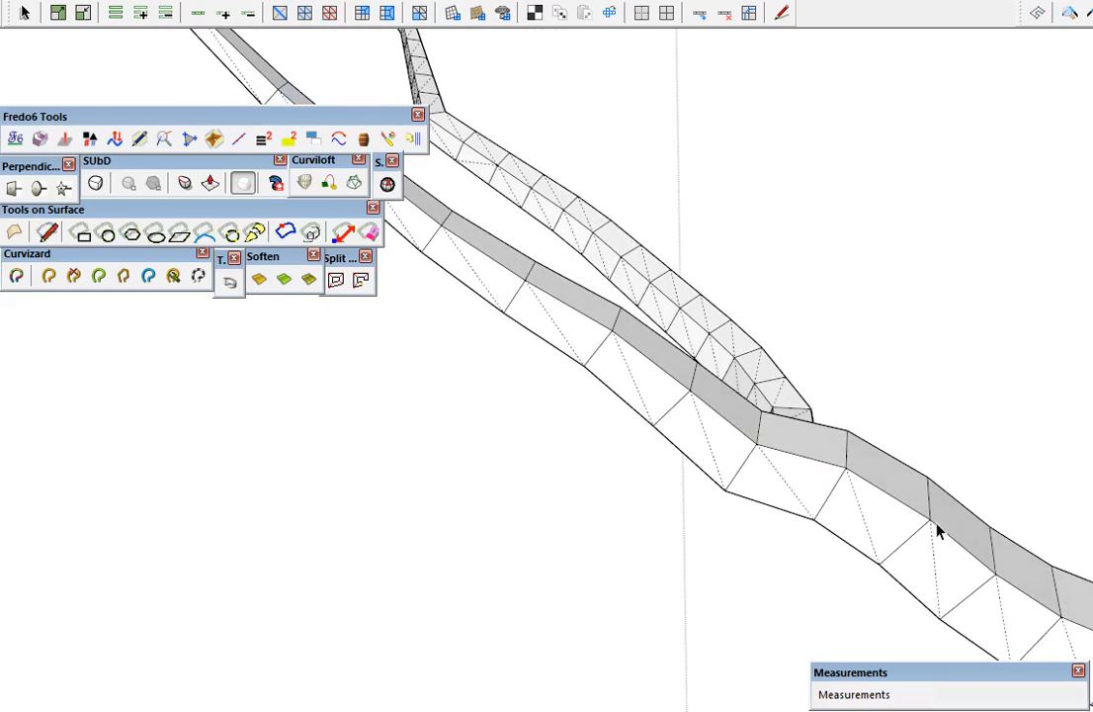
Draw a path for another side branch outward from the midpoint of a quad's diagonal on a different main branch
scroll(936, 524, "down", 3)
middle_click_drag(918, 512, 713, 517)
middle_click_drag(876, 585, 1091, 220, "shift")
middle_click_drag(1087, 576, 600, 340)
middle_click_drag(866, 495, 40, 559)
middle_click_drag(494, 444, 306, 396, "shift")
middle_click_drag(615, 396, 766, 687)
middle_click_drag(825, 457, 675, 490)
scroll(1008, 356, "up", 5)
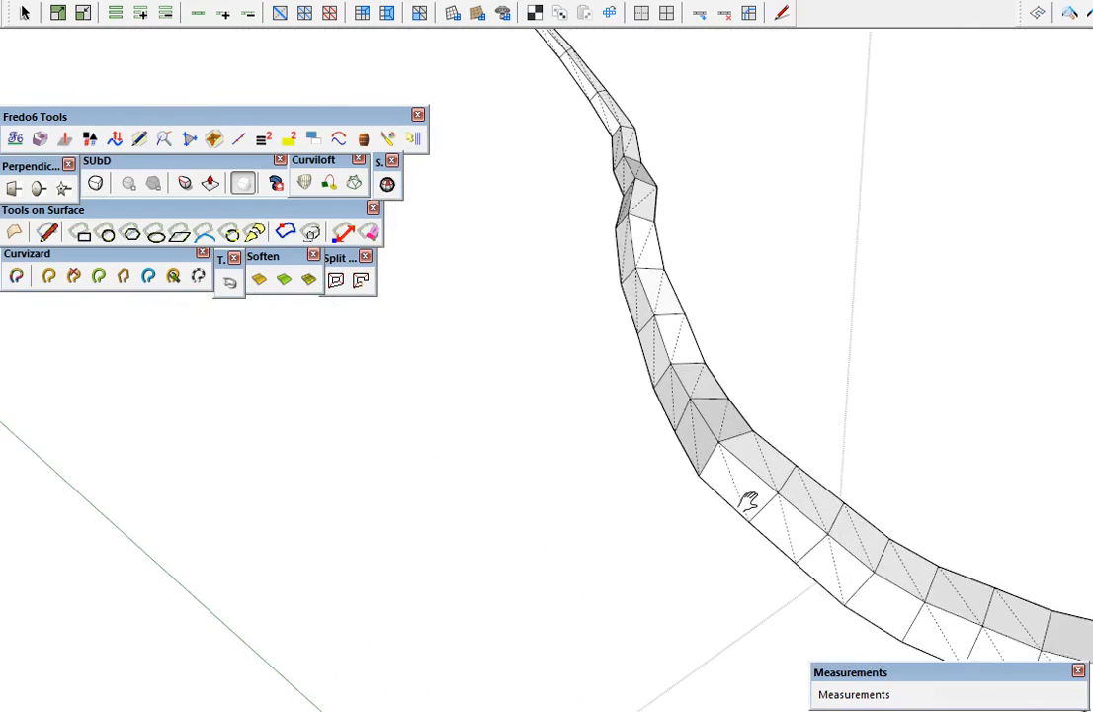
scroll(766, 517, "down", 5)
middle_click_drag(764, 512, 798, 519)
scroll(816, 535, "up", 3)
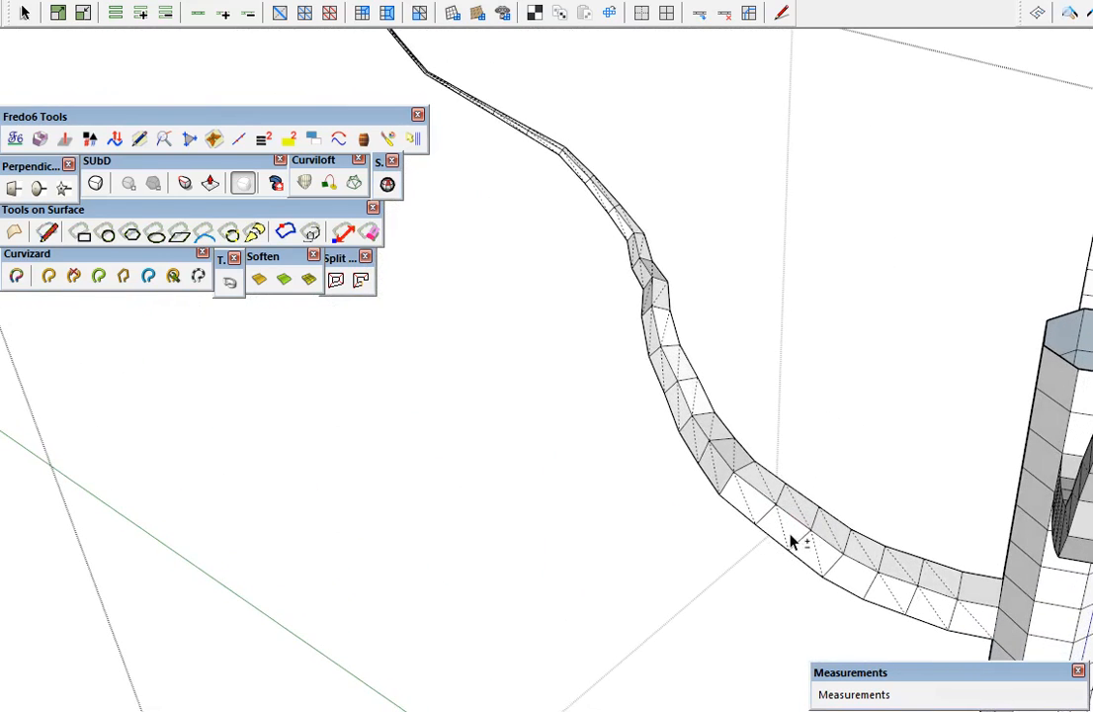
key("l")
scroll(801, 527, "up", 3)
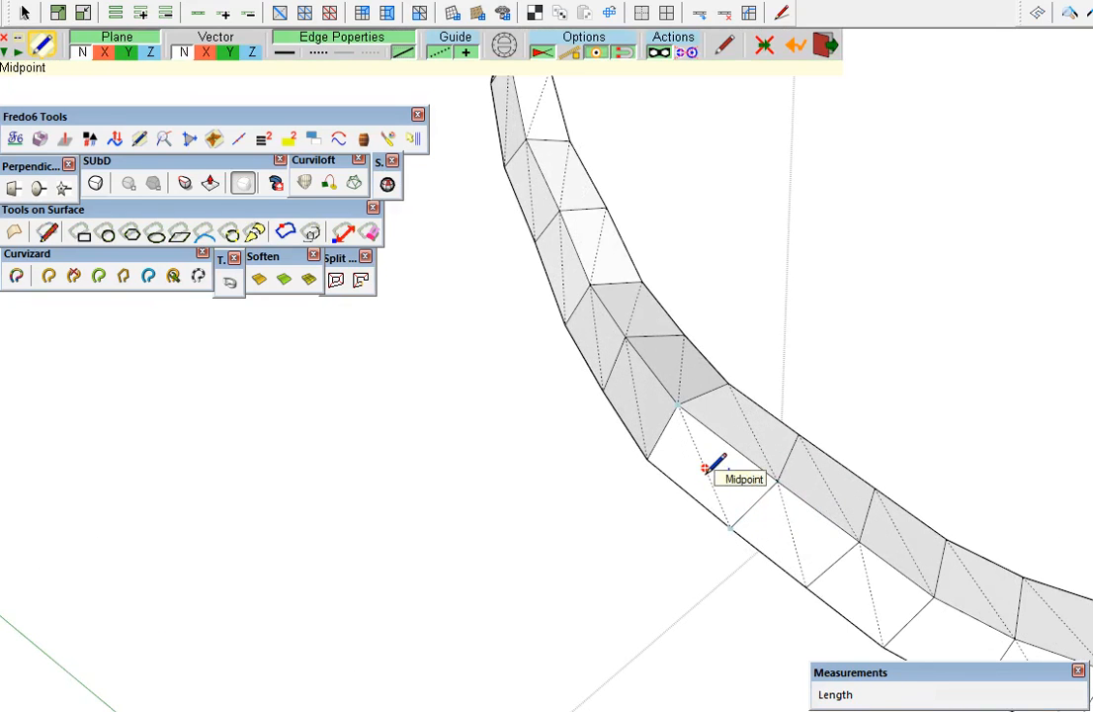
left_click(706, 467)
scroll(727, 464, "down", 6)
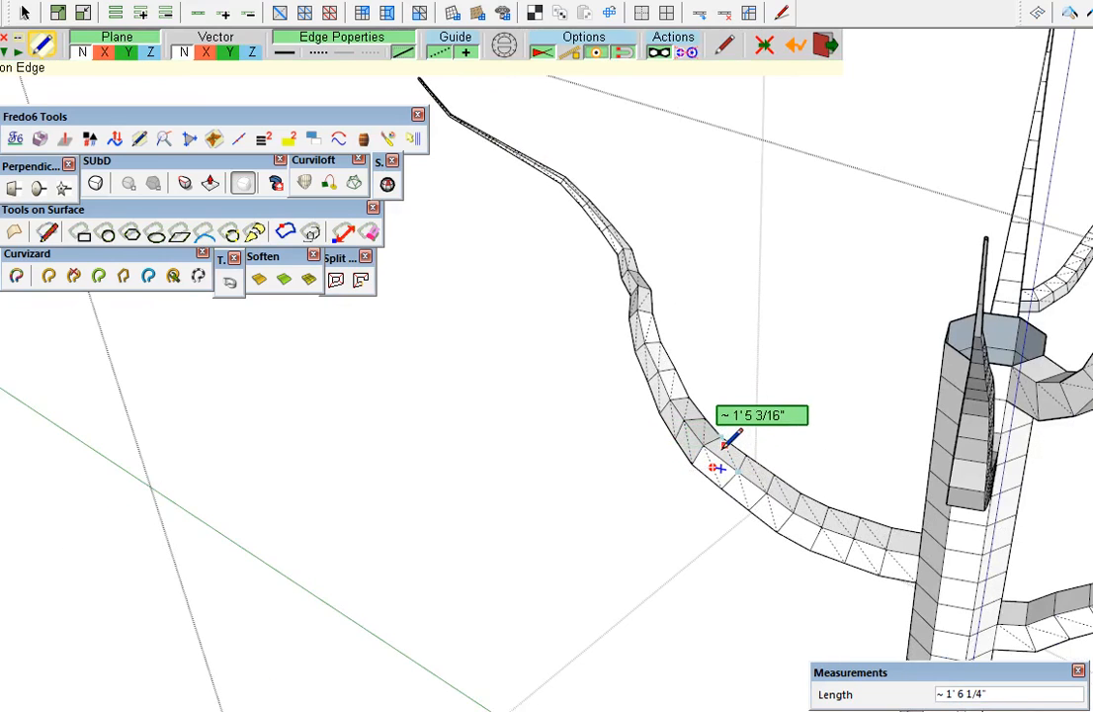
scroll(724, 444, "up", 3)
key("Tab")
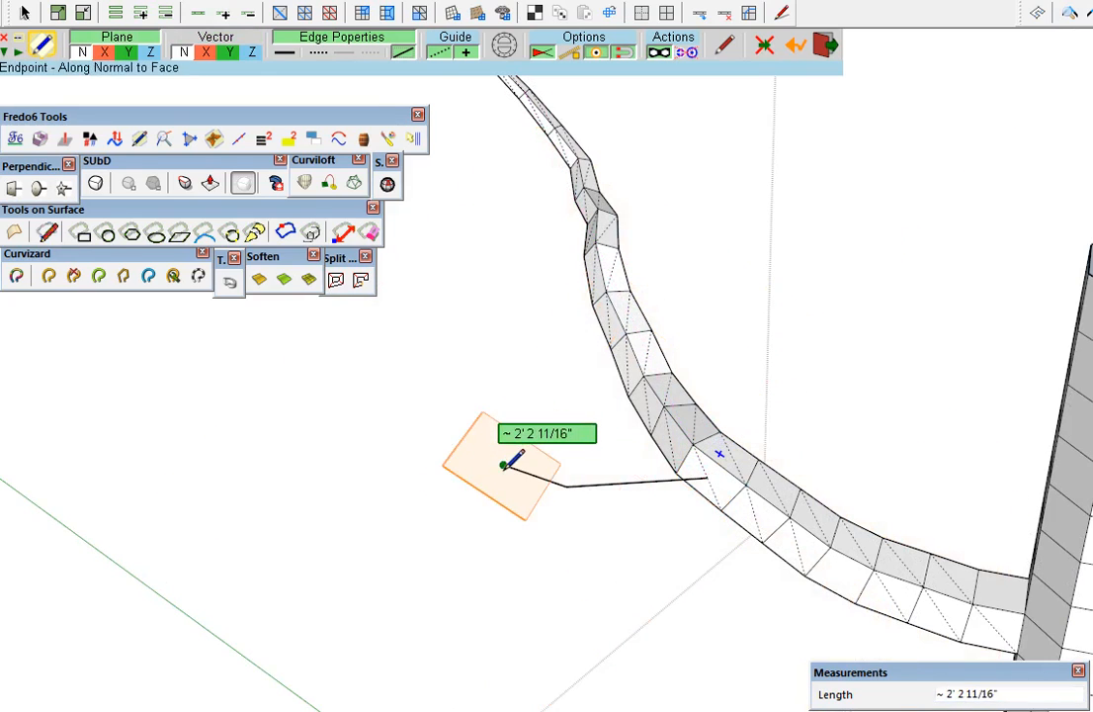
Continue the twig path outward from the branch with several irregular segments and finish it at the tip
scroll(503, 465, "down", 2)
left_click(480, 449)
left_click(419, 408)
left_click(349, 400)
left_click(302, 377)
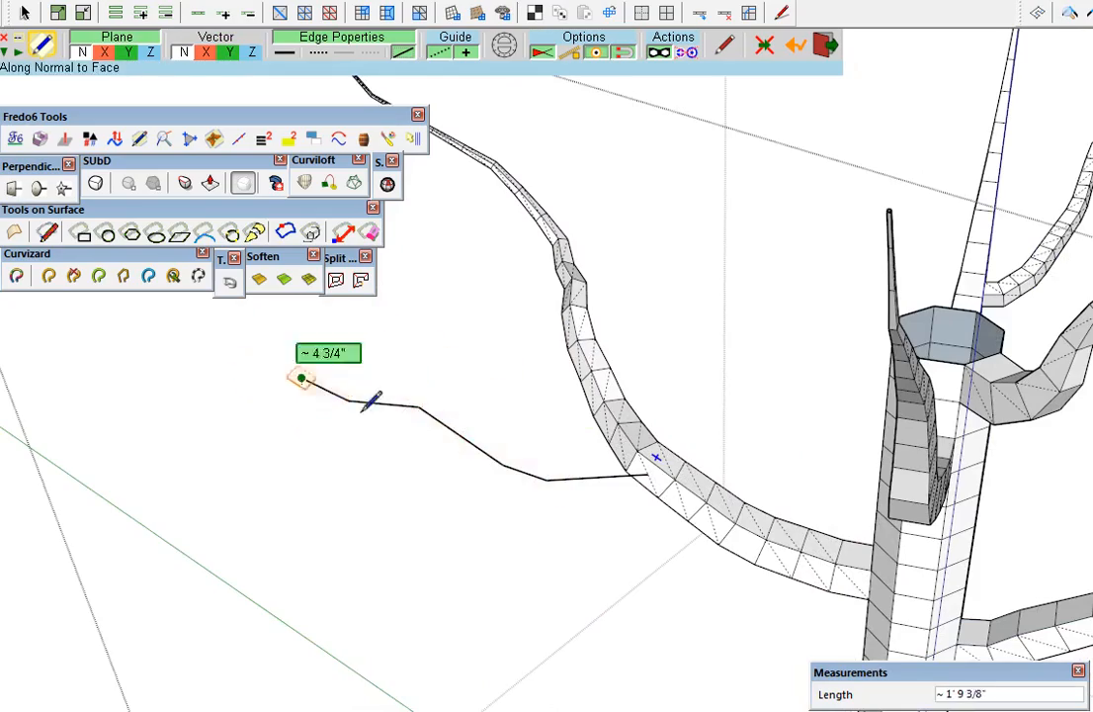
scroll(652, 469, "down", 2)
double_click(281, 365)
Erase the first segment of the twig path where it meets the branch
mouse_move(614, 435)
middle_mouse_down()
mouse_move(850, 463)
mouse_move(593, 319)
mouse_move(629, 395)
middle_mouse_up()
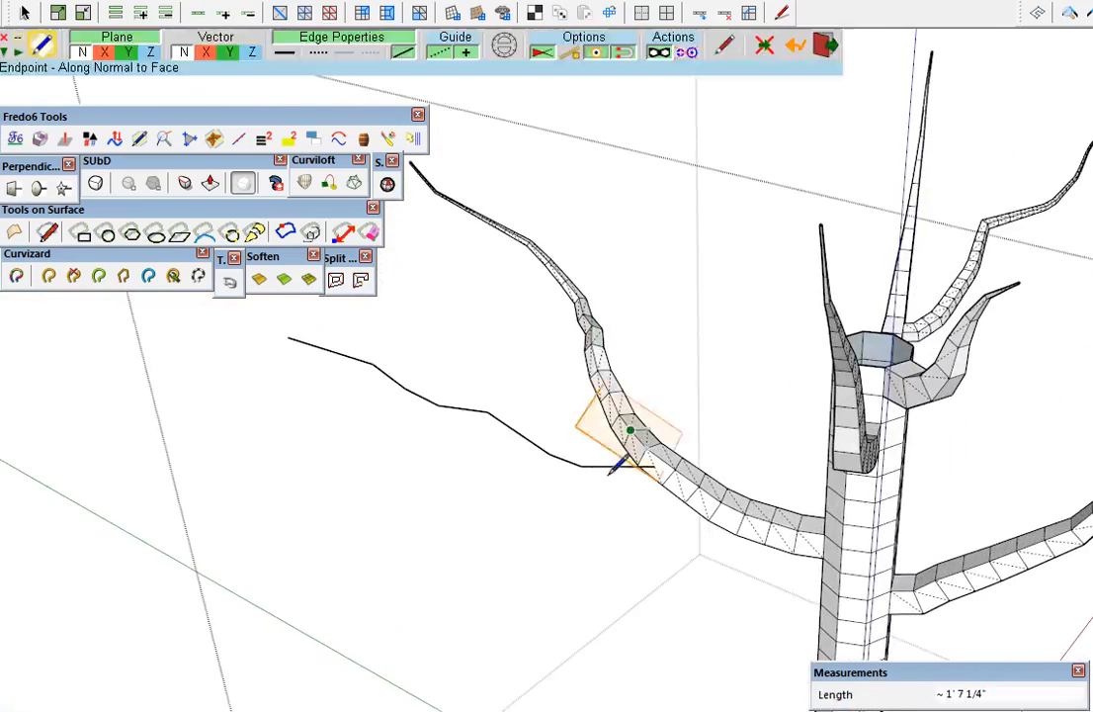
scroll(610, 475, "up", 2)
mouse_move(692, 448)
middle_mouse_down()
mouse_move(532, 412)
mouse_move(480, 437)
middle_mouse_up()
scroll(682, 433, "up", 1)
mouse_move(687, 423)
middle_mouse_down()
mouse_move(701, 480)
mouse_move(806, 500)
mouse_move(1008, 605)
mouse_move(1076, 659)
mouse_move(843, 576)
middle_mouse_up()
key("e")
left_click(552, 496)
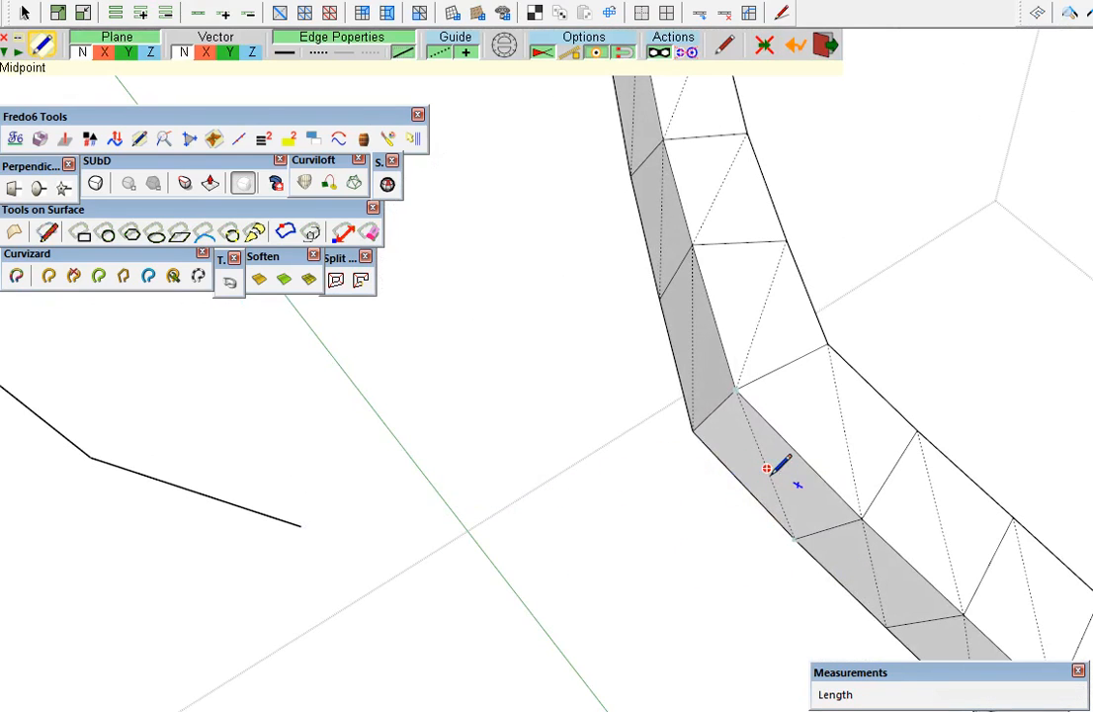
left_click(767, 469)
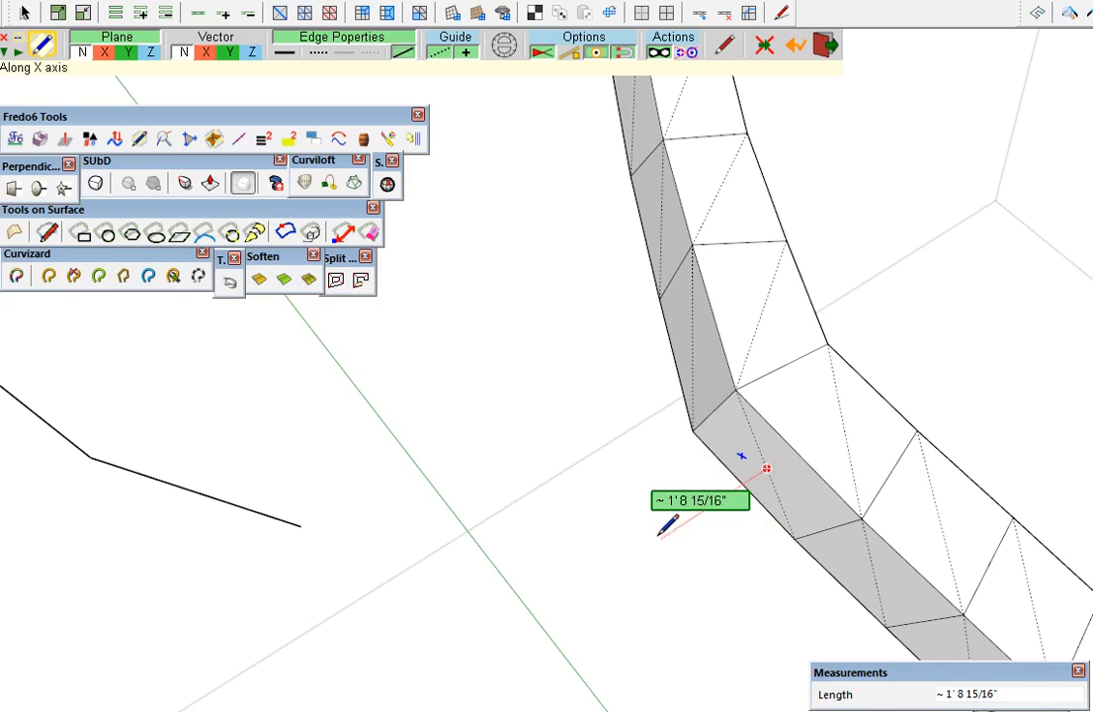
middle_click_drag(659, 535, 600, 610)
scroll(764, 459, "up", 5)
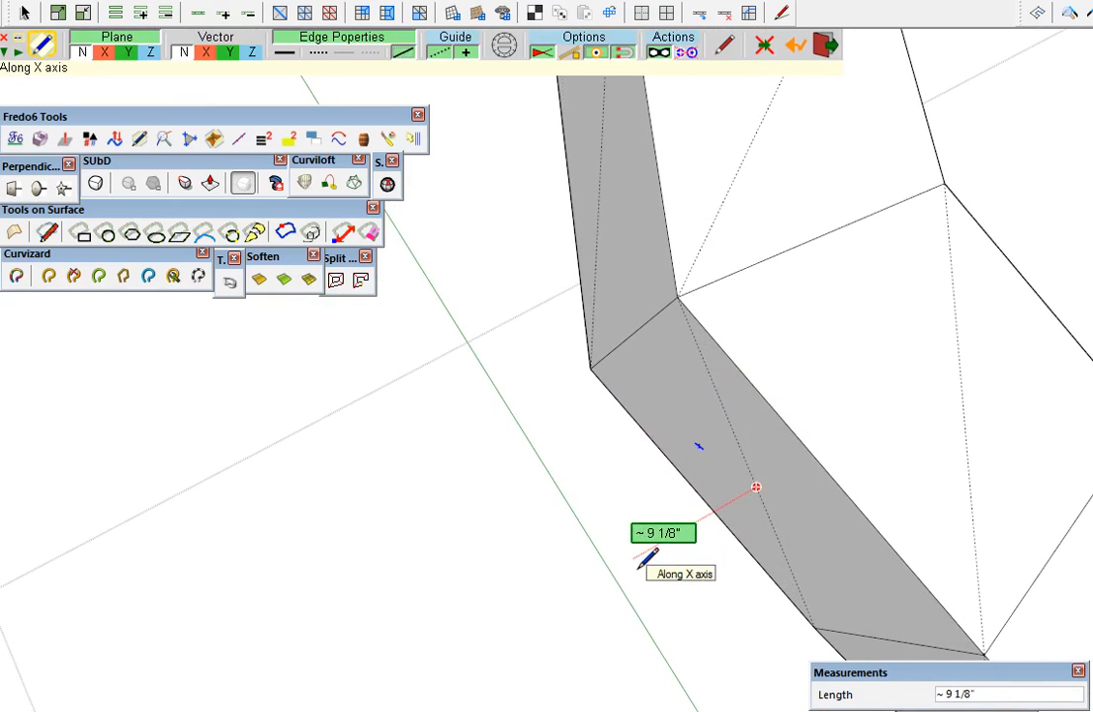
Select the branch panel's two triangular faces beside the path's open end and create perpendicular guides at their centres
key("space")
left_click(794, 522)
left_click(718, 495, "shift")
middle_click_drag(740, 534, 735, 522)
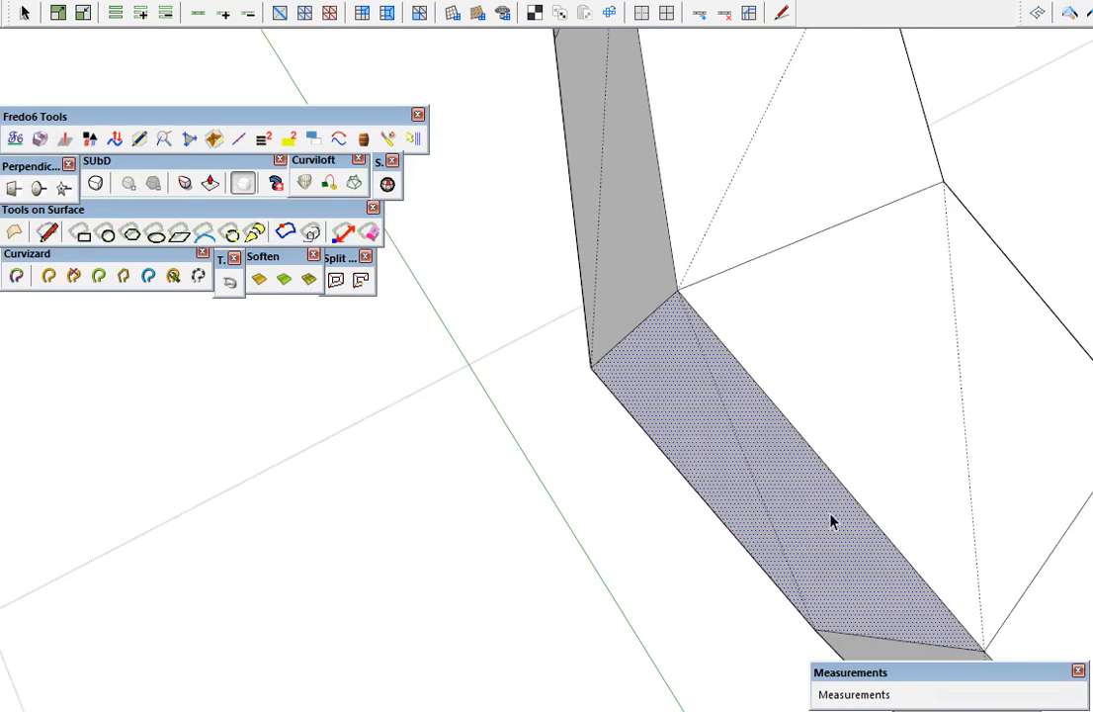
left_click(64, 138)
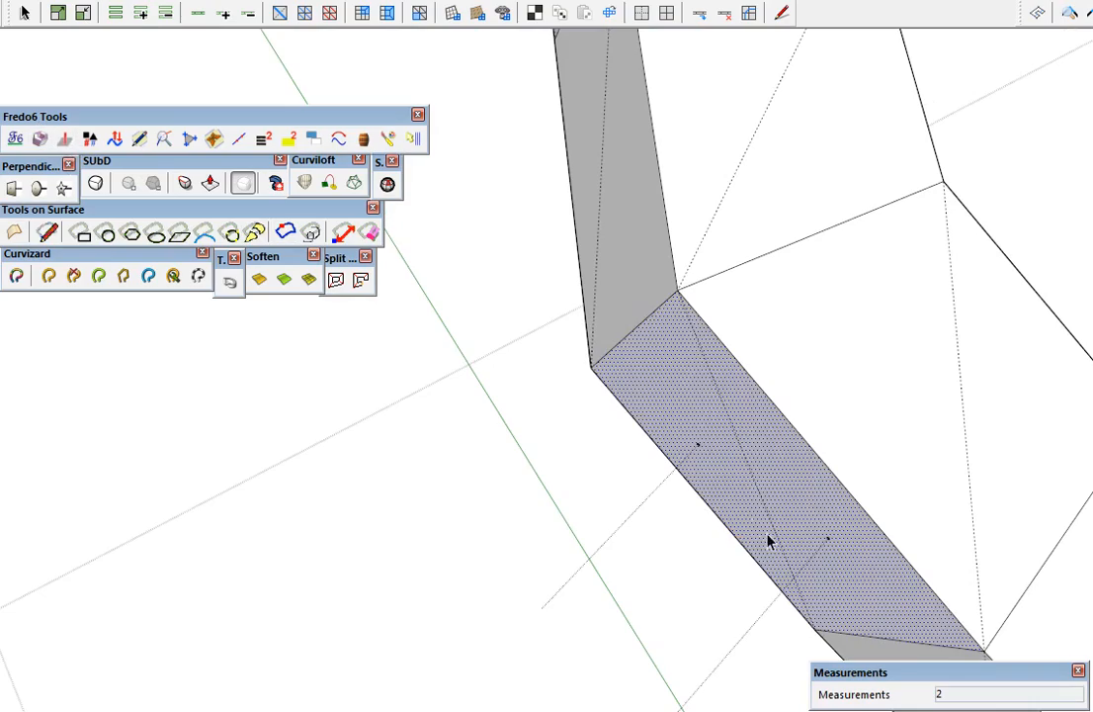
Add a guide line through the midpoint of the panel's diagonal edge, parallel to the two face normals
middle_click_drag(734, 611, 788, 509)
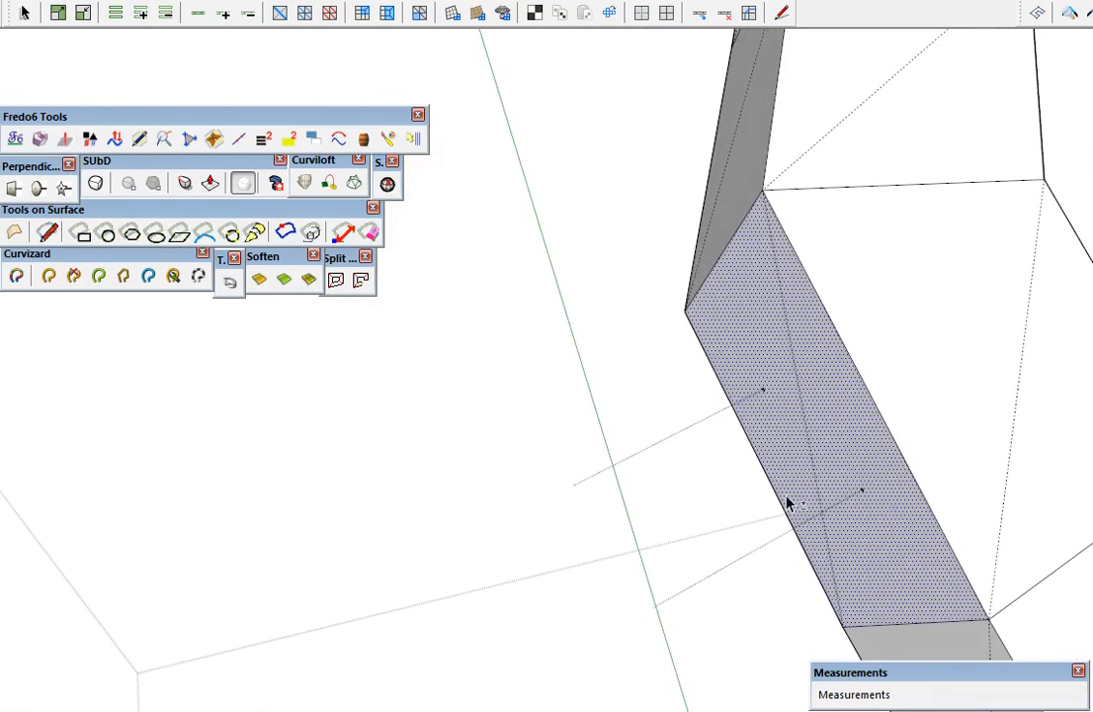
left_click(807, 432)
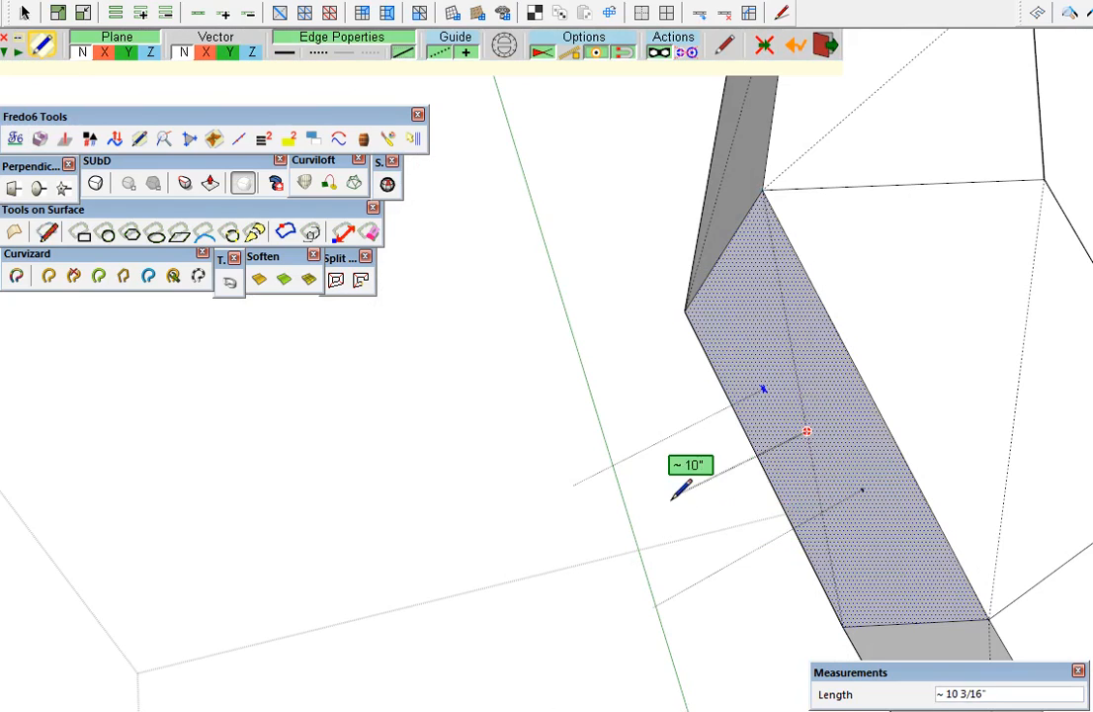
key("t")
left_click(748, 553)
left_click(815, 426)
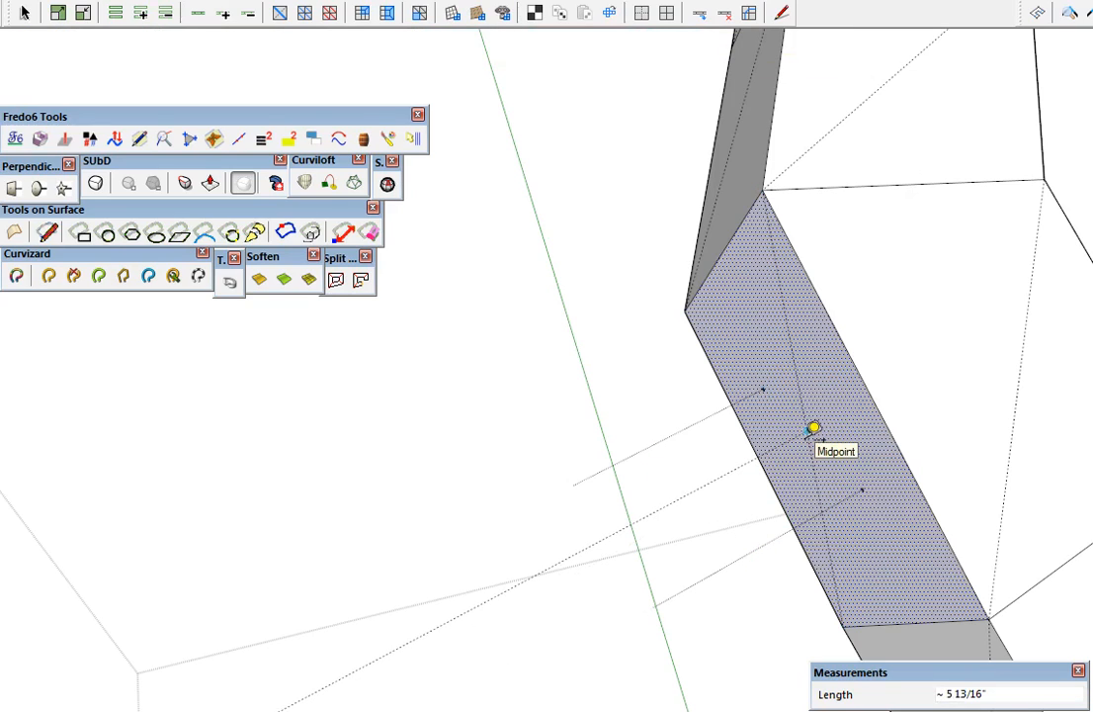
Draw a short segment from the diagonal's midpoint along the guide and connect its outer end to the loose end of the twig path
key("l")
left_click(808, 432)
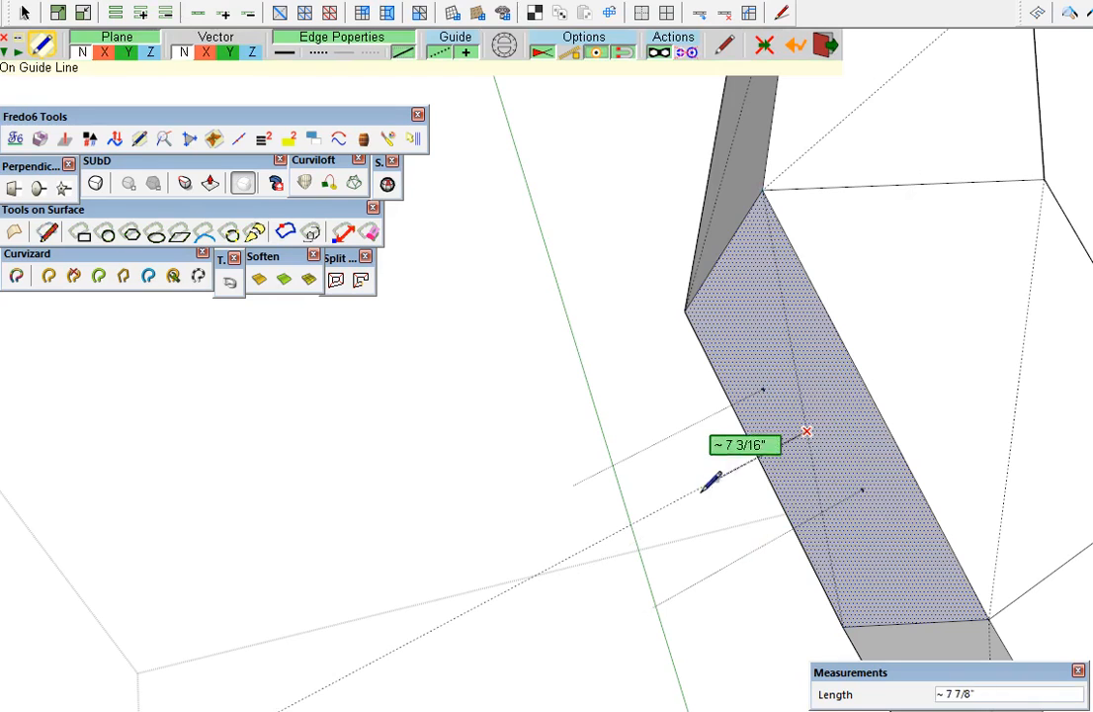
left_click(614, 534)
scroll(614, 534, "down", 5)
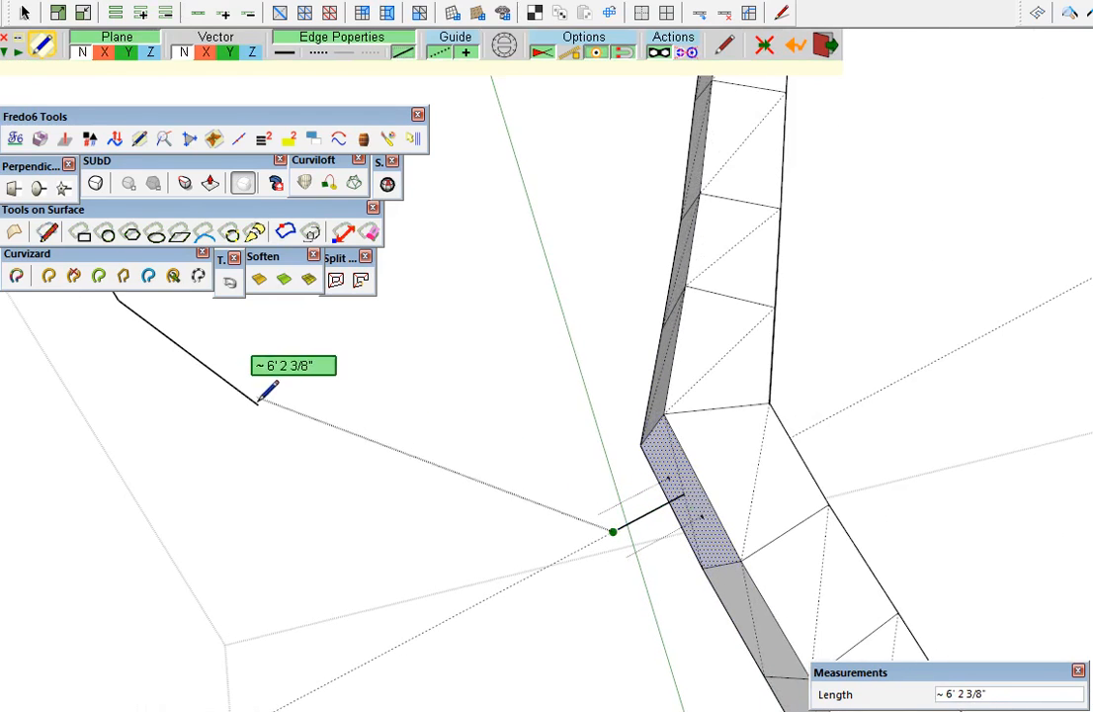
left_click(254, 401)
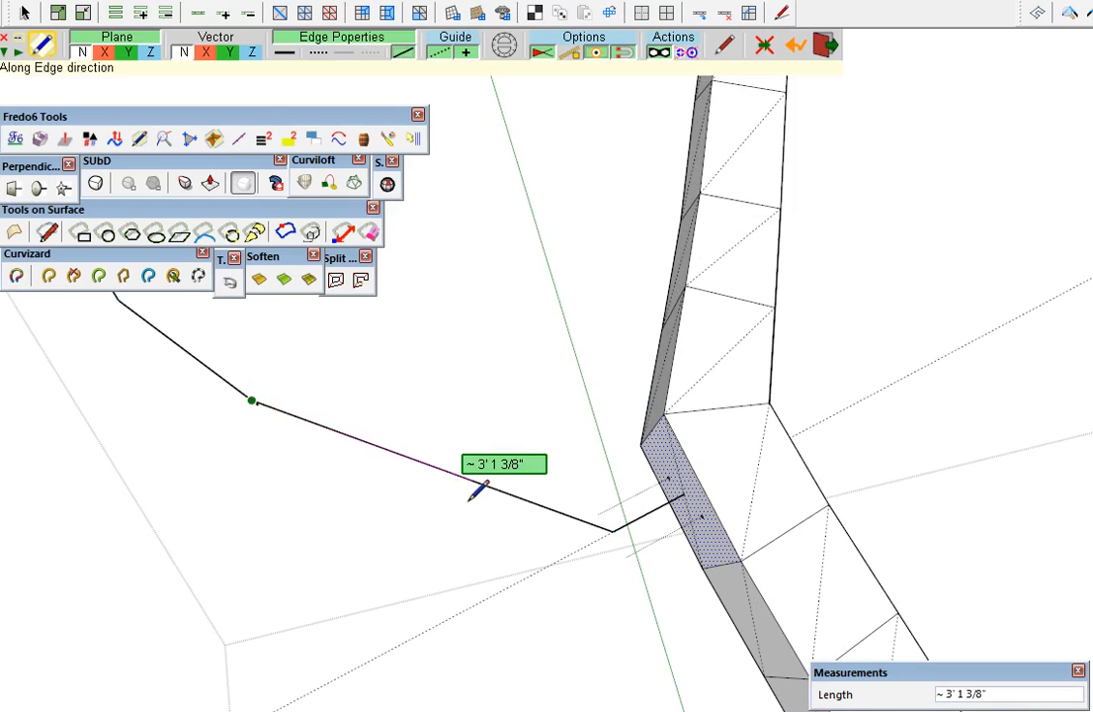
key("ctrl+z")
left_click(259, 403)
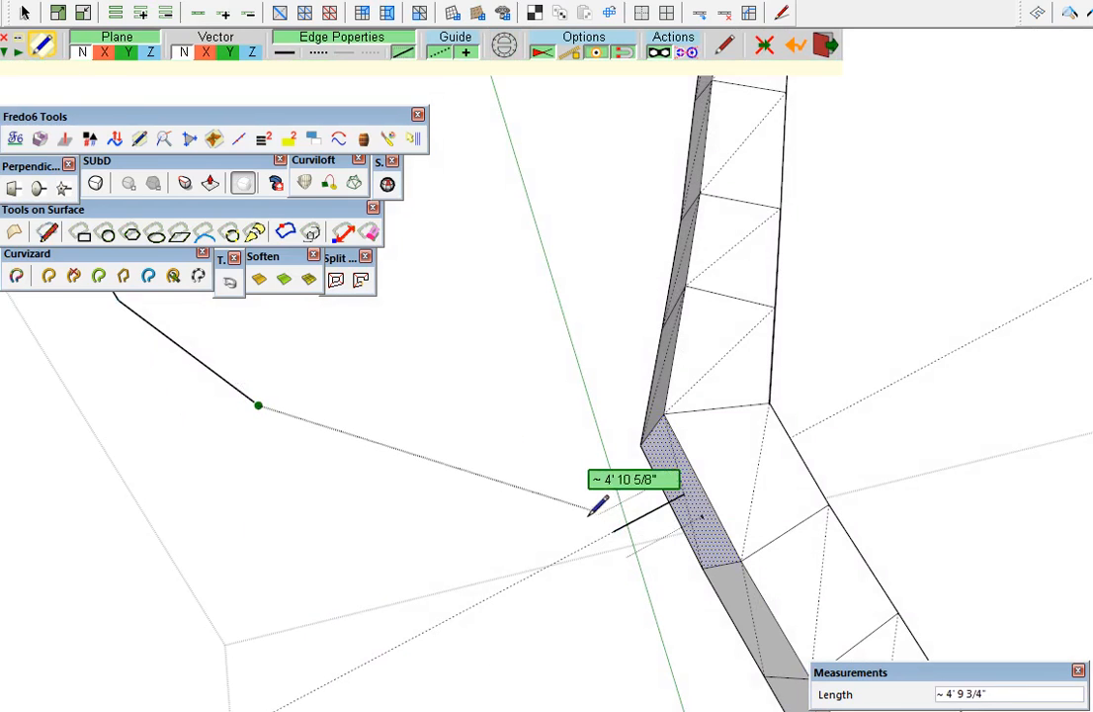
left_click(613, 530)
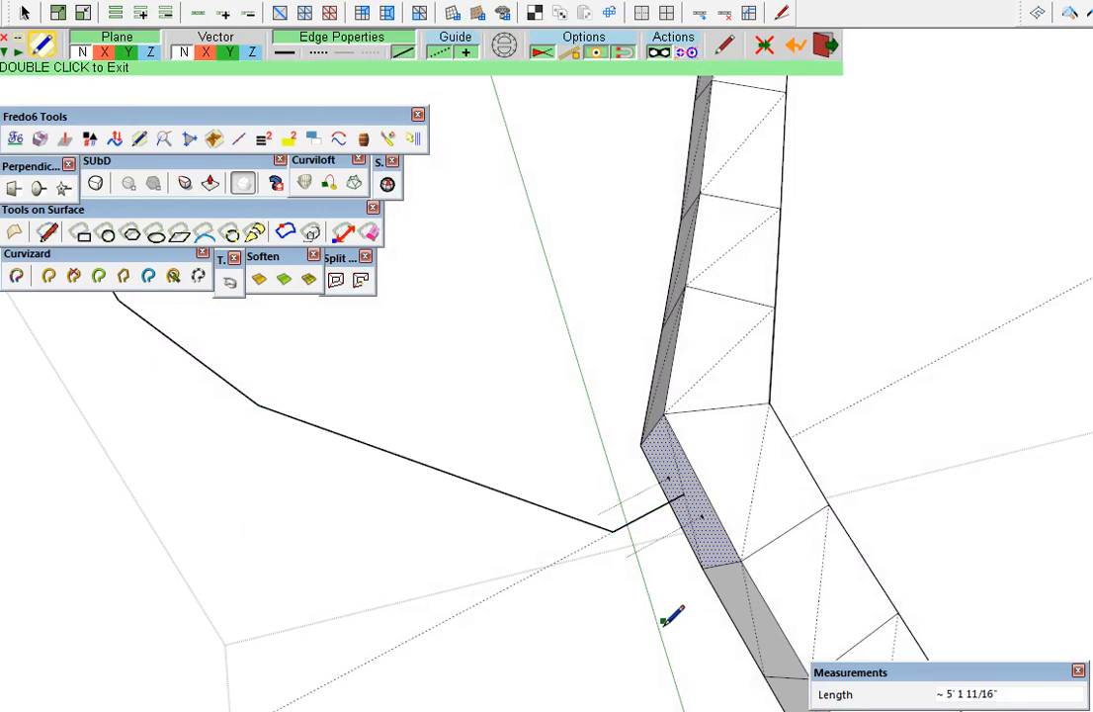
left_click(613, 531)
Delete the construction guides around the base of the twig path
key("space")
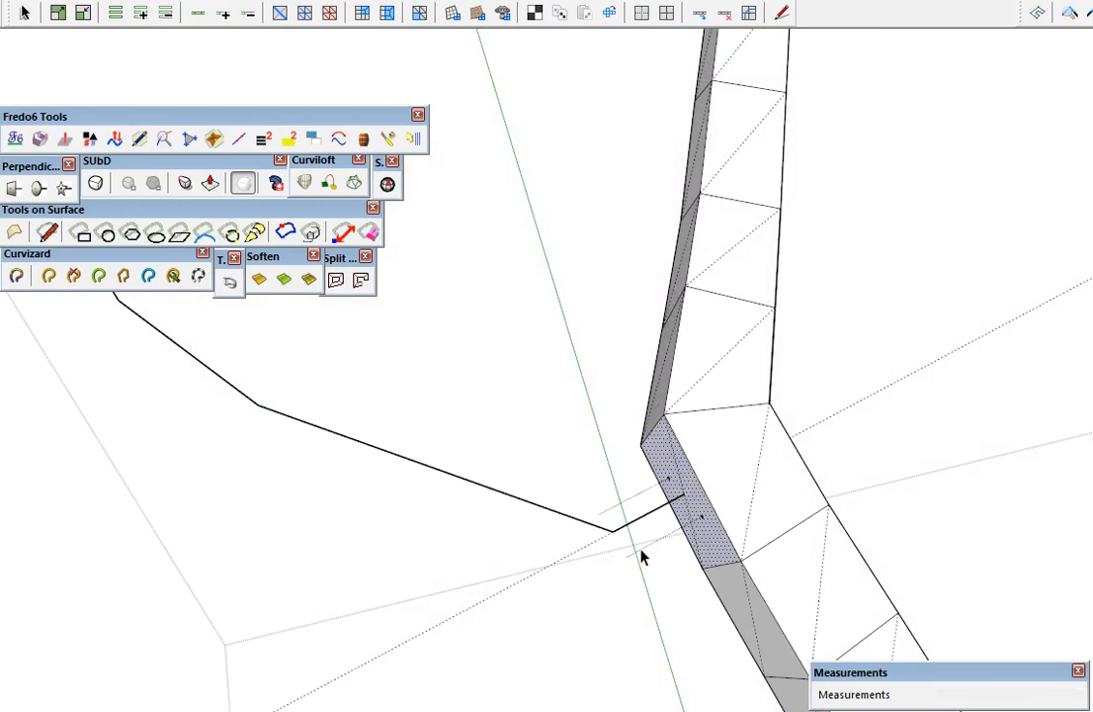
left_click_drag(606, 531, 516, 578)
left_click(516, 577)
middle_click_drag(516, 578, 939, 470)
Measure the width of the branch panel where the twig path starts
scroll(745, 526, "down", 2)
scroll(915, 439, "up", 3)
scroll(889, 391, "up", 2)
scroll(825, 457, "up", 3)
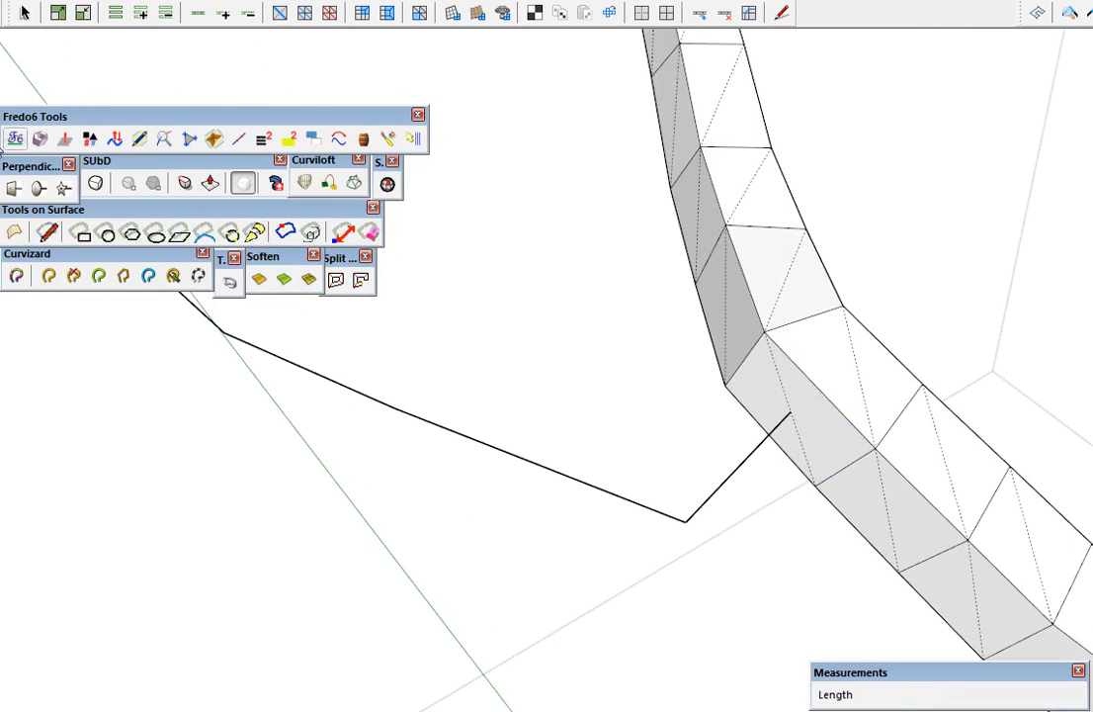
scroll(787, 416, "up", 2)
key("t")
left_click(786, 464)
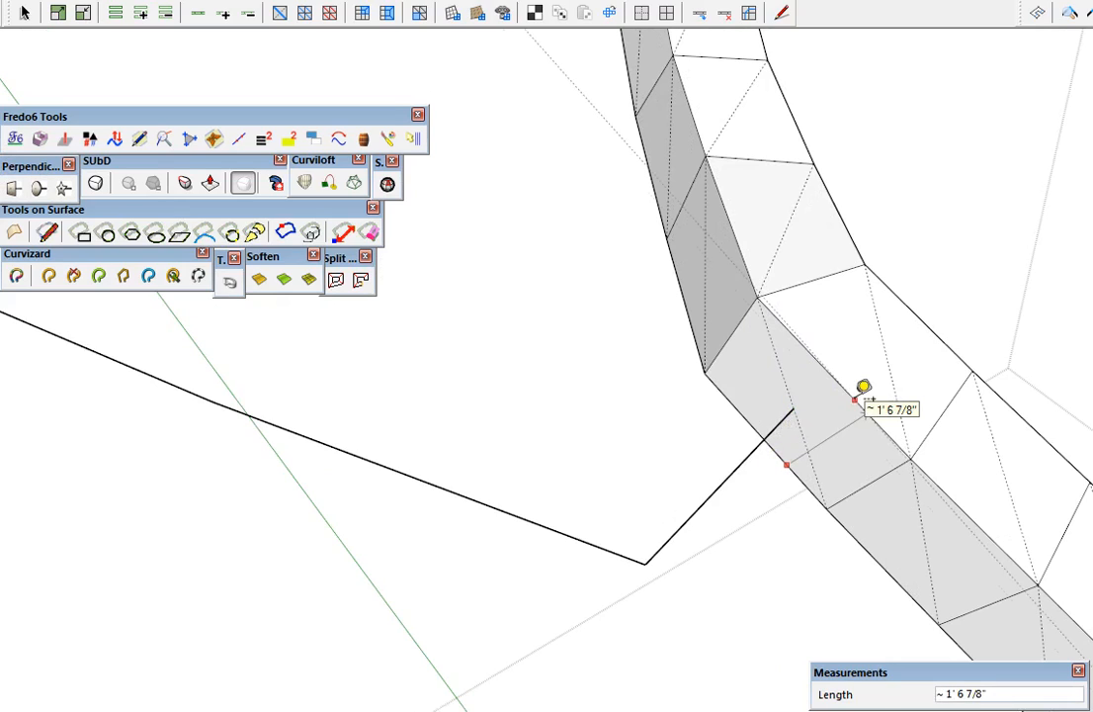
Place an 8" perpendicular square face at the twig path's end on the branch
left_click(12, 190)
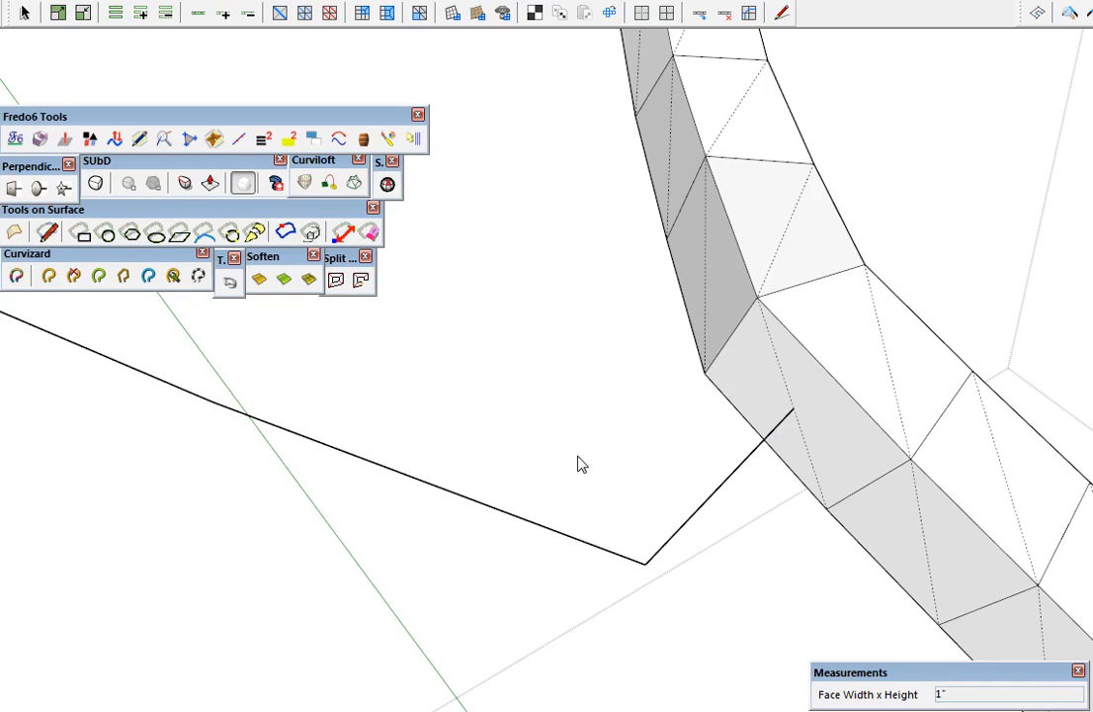
type("8")
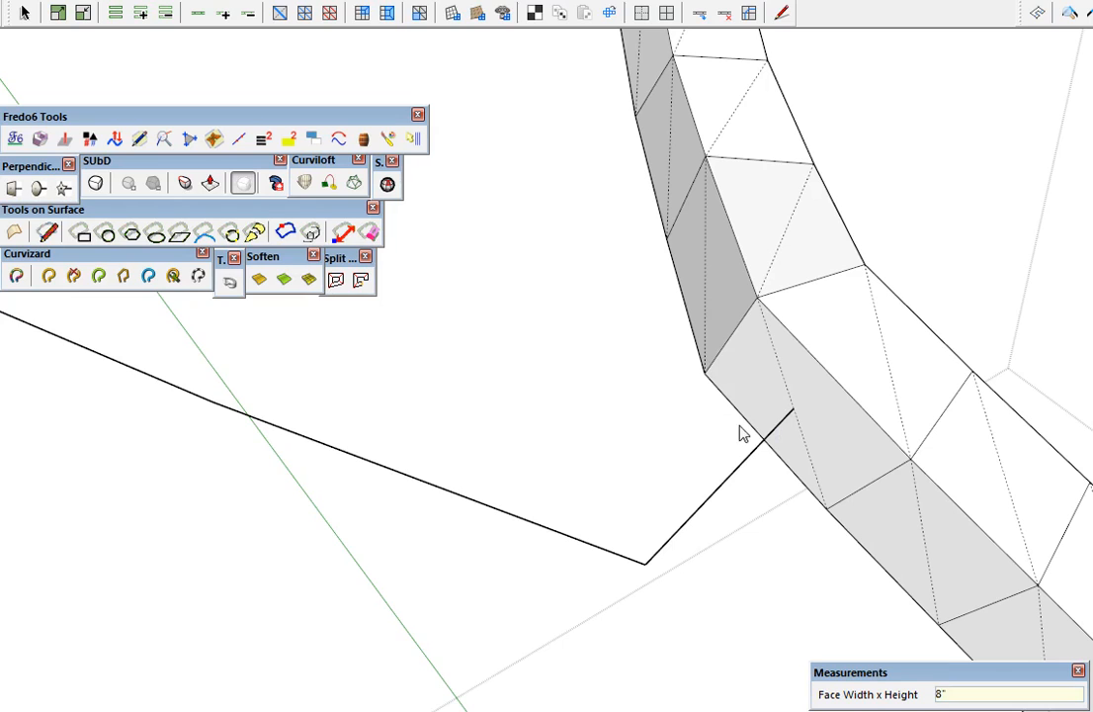
left_click(793, 409)
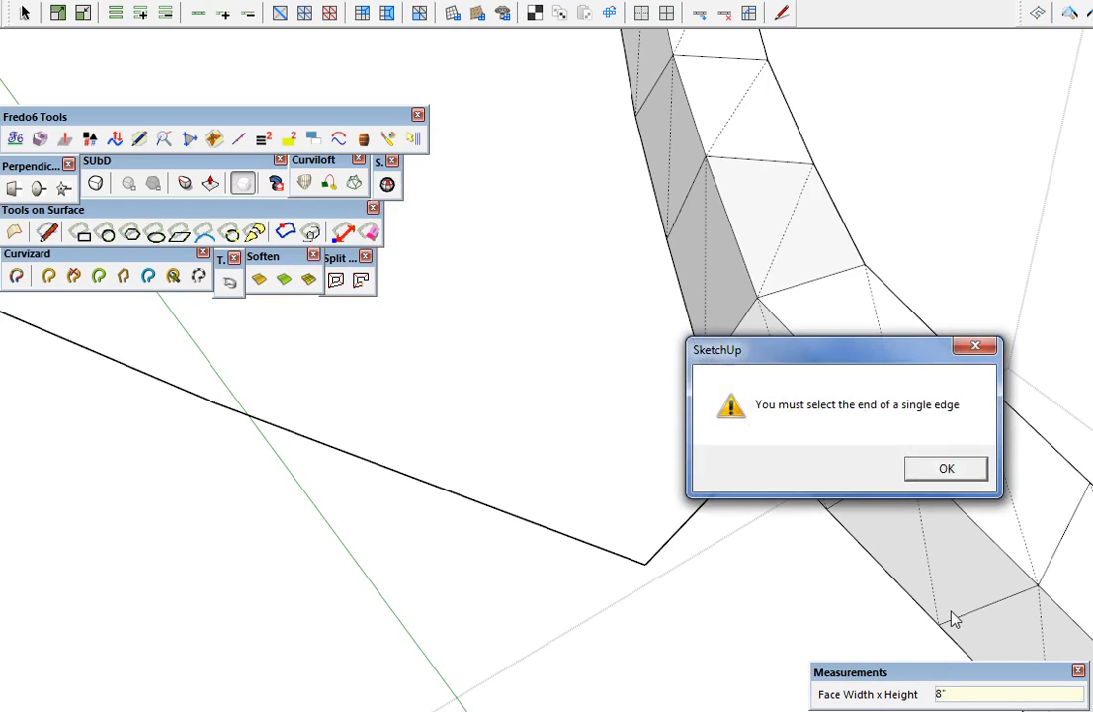
left_click(947, 478)
scroll(793, 414, "up", 5)
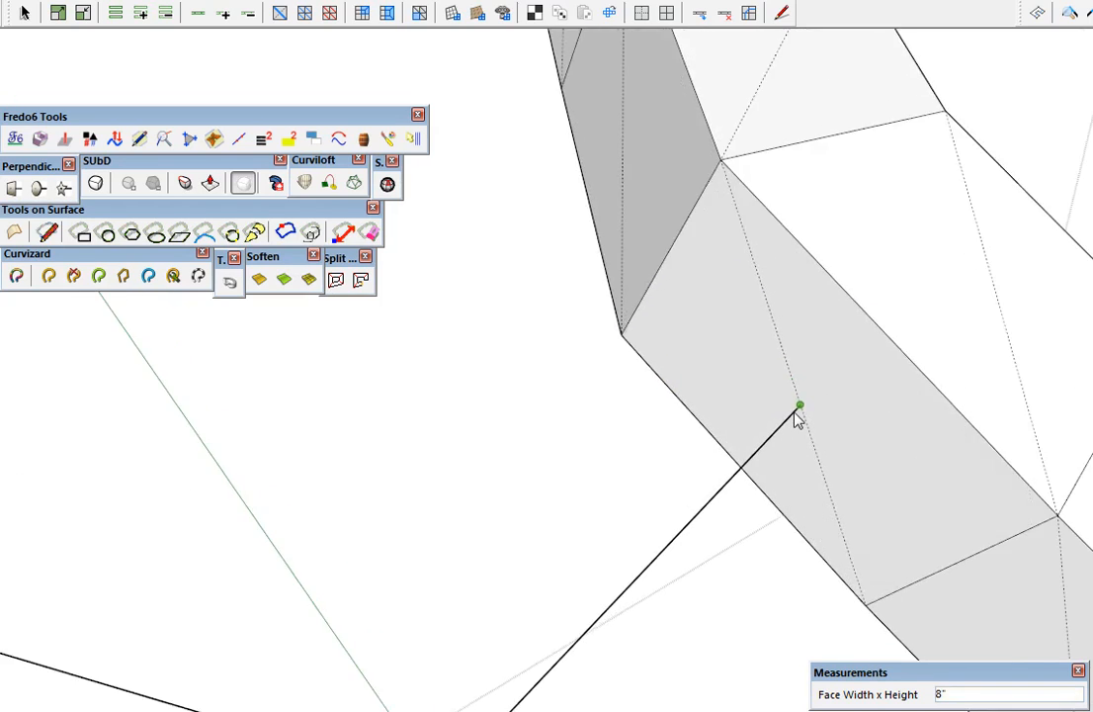
scroll(808, 423, "down", 2)
left_click(792, 411)
scroll(849, 472, "down", 5)
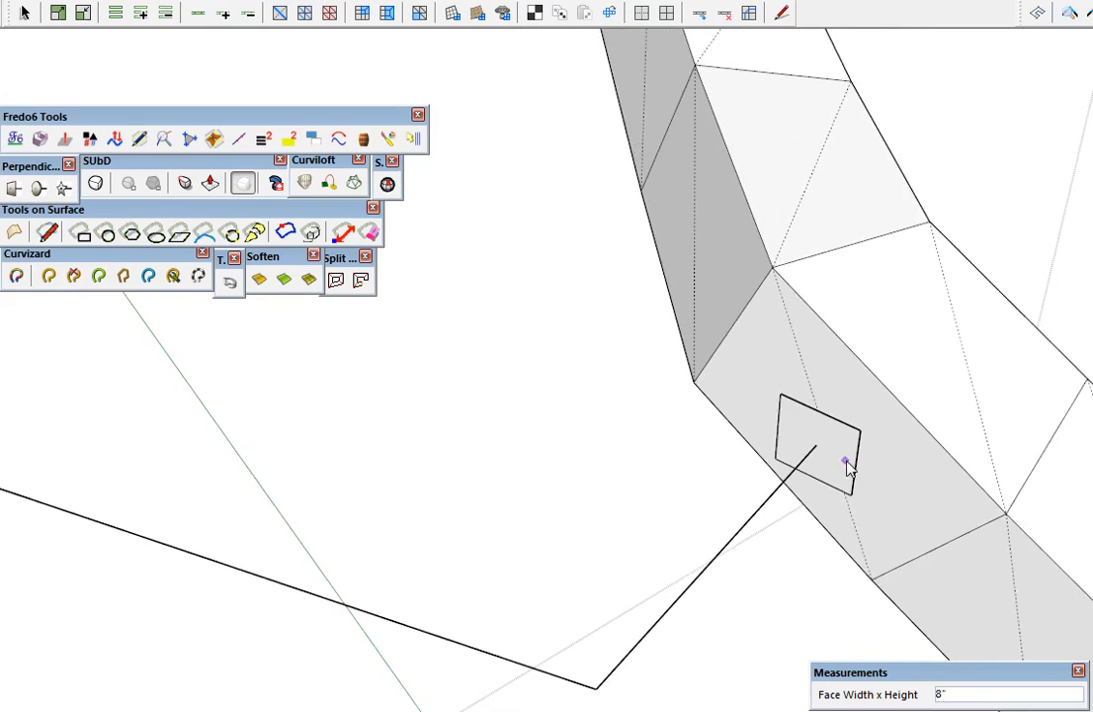
Try a 1" perpendicular square face near the twig path's end on the branch and undo it
scroll(845, 461, "down", 3)
middle_click_drag(845, 461, 1092, 711, "shift")
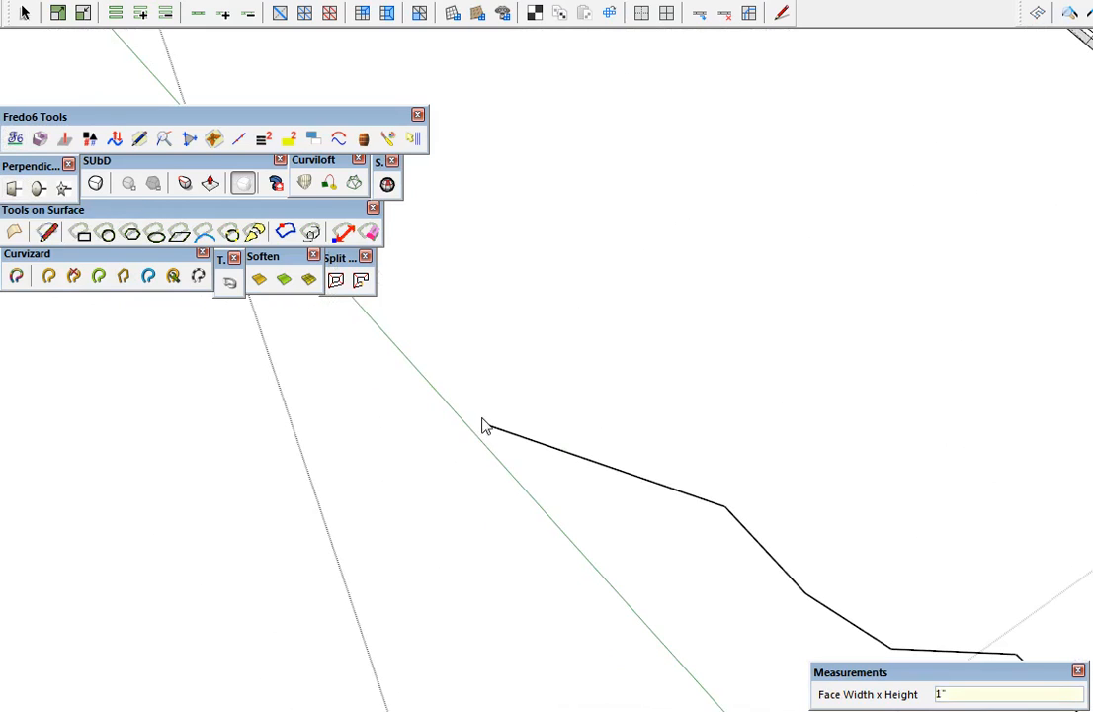
scroll(447, 396, "down", 5)
scroll(942, 563, "up", 3)
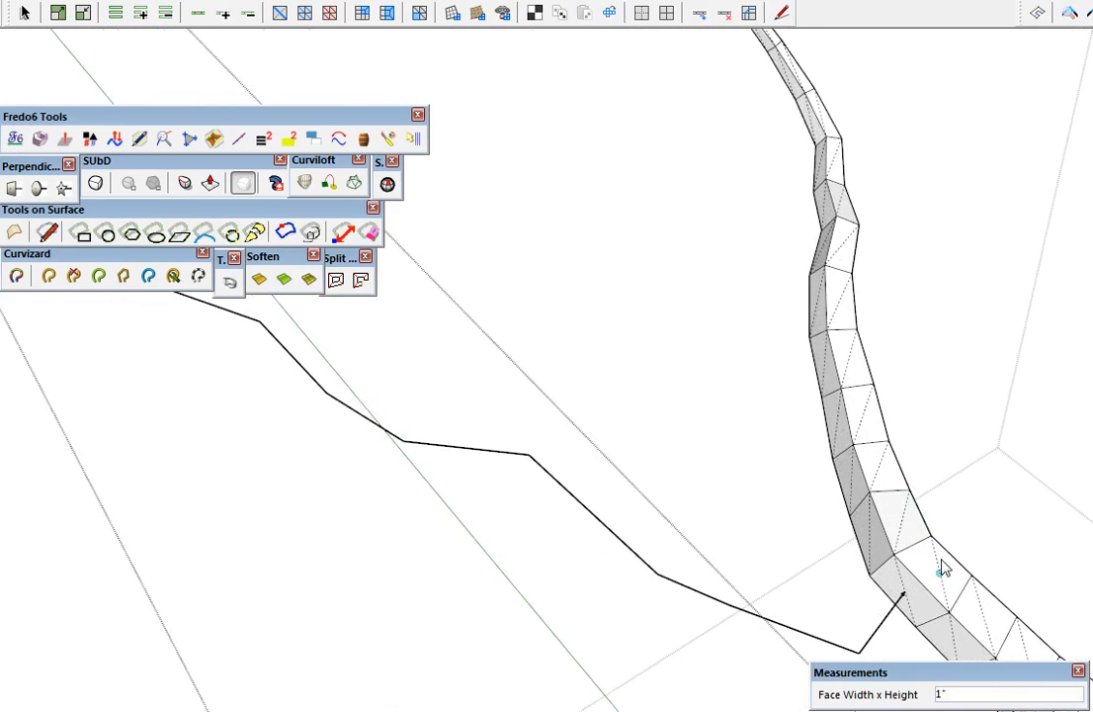
scroll(944, 568, "up", 6)
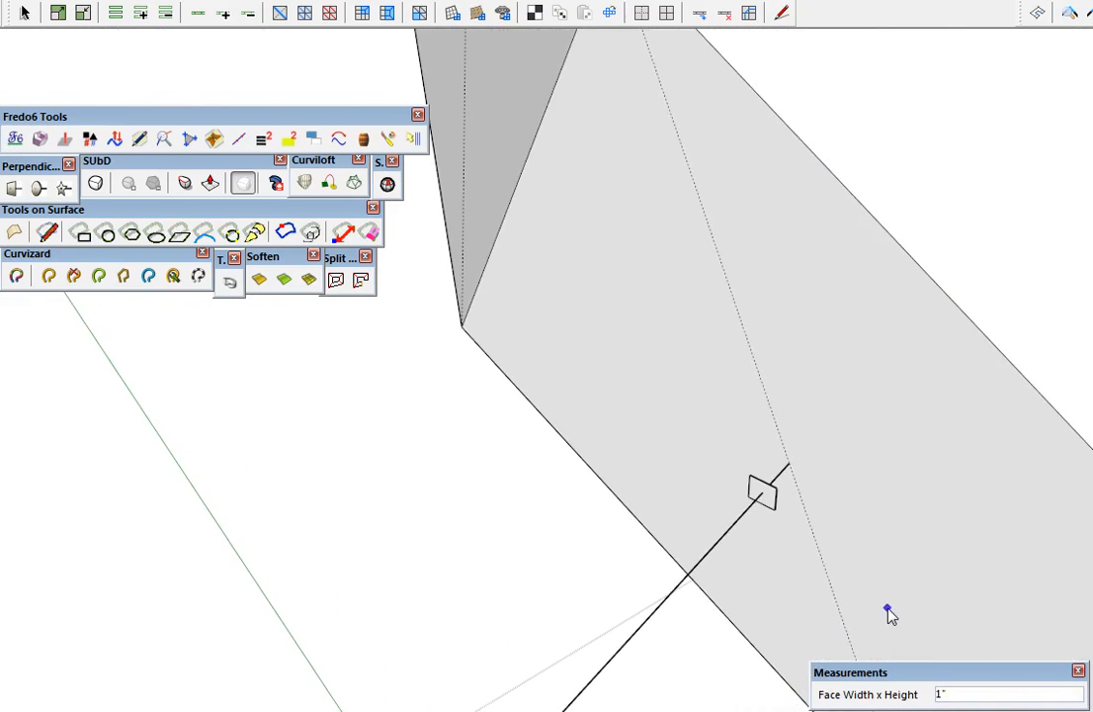
left_click(778, 519)
key("ctrl+z")
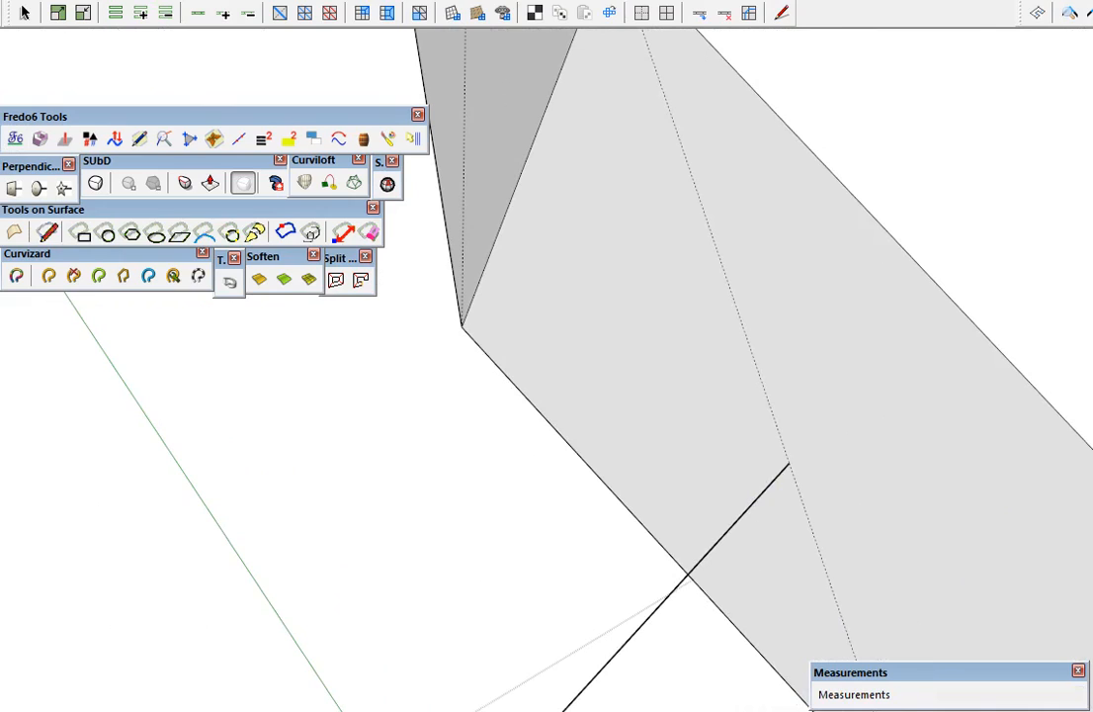
Place a 10" perpendicular square face at the twig path's end on the branch
left_click(14, 186)
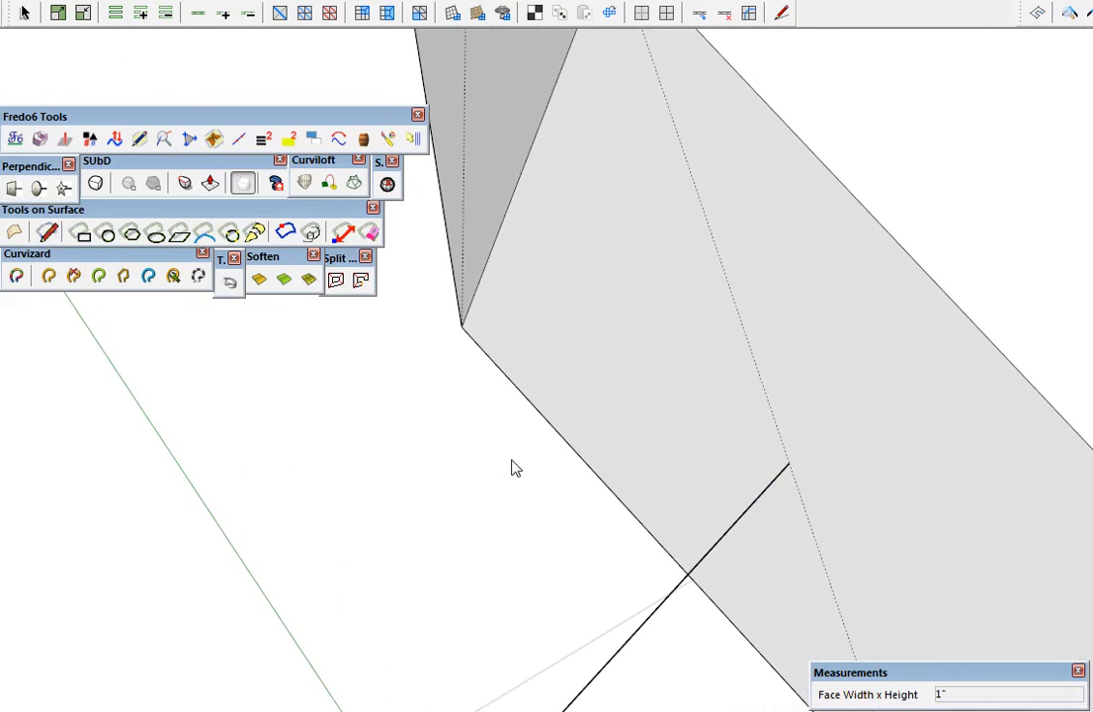
type("10\"")
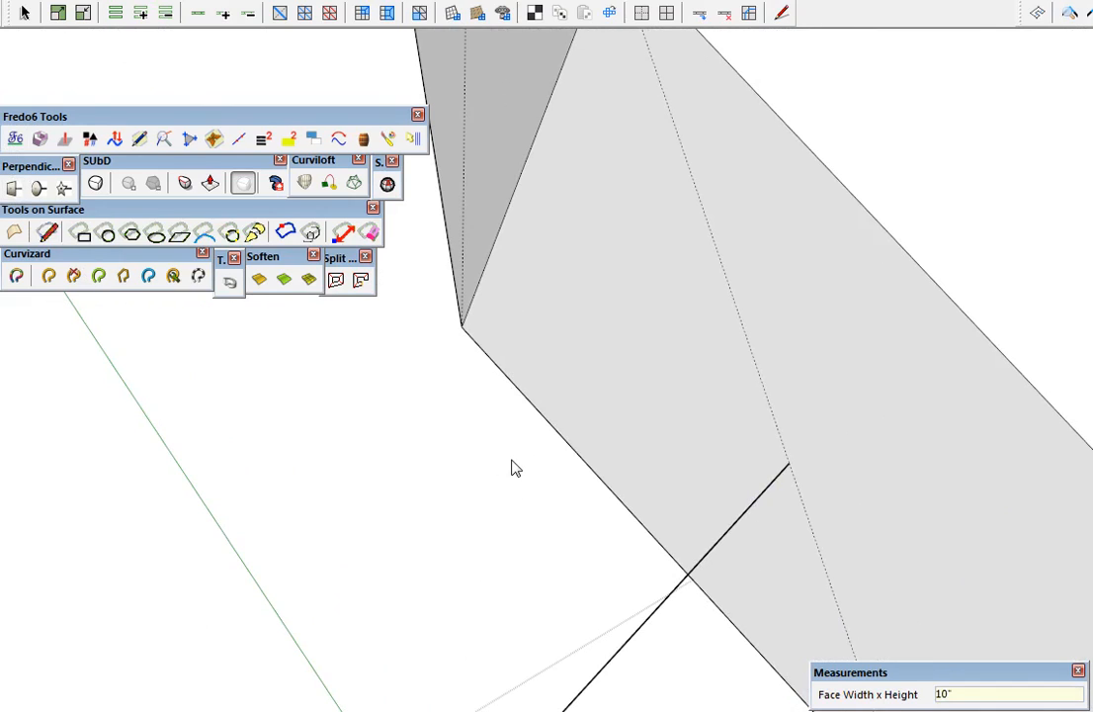
left_click(776, 485)
middle_click_drag(698, 576, 979, 477)
Rotate the square face about its centre to line it up with the edges of the branch panel
key("m")
left_click_drag(874, 457, 875, 511)
middle_click_drag(875, 511, 613, 11)
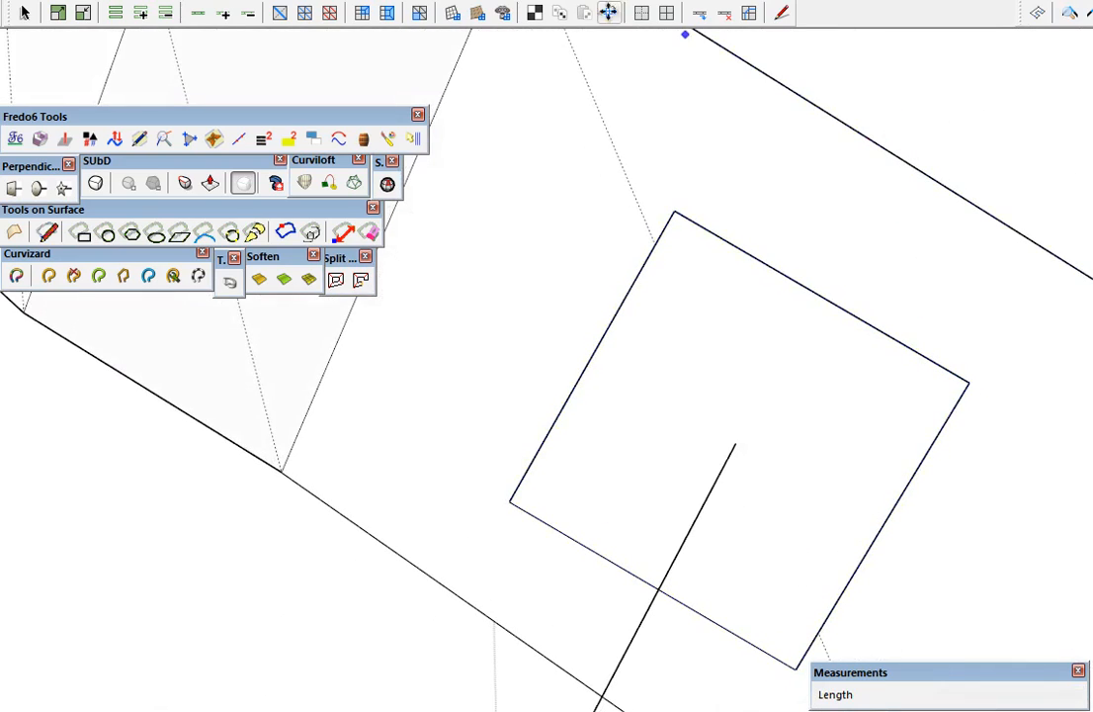
mouse_move(856, 508)
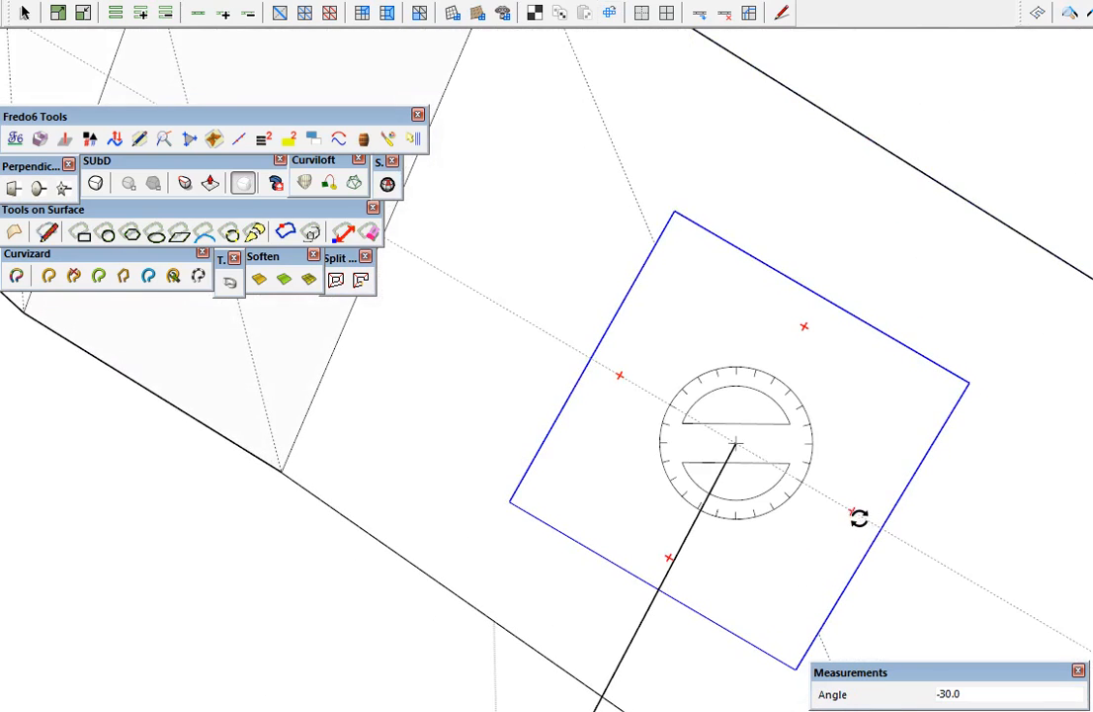
left_click_drag(858, 517, 862, 524)
left_click(868, 528)
scroll(708, 474, "down", 3)
Delete the branch panel's two triangular faces around the square to leave a four-sided opening
middle_click_drag(670, 452, 762, 506)
key("space")
left_click(905, 436)
middle_click_drag(901, 445, 858, 598)
left_click(618, 323)
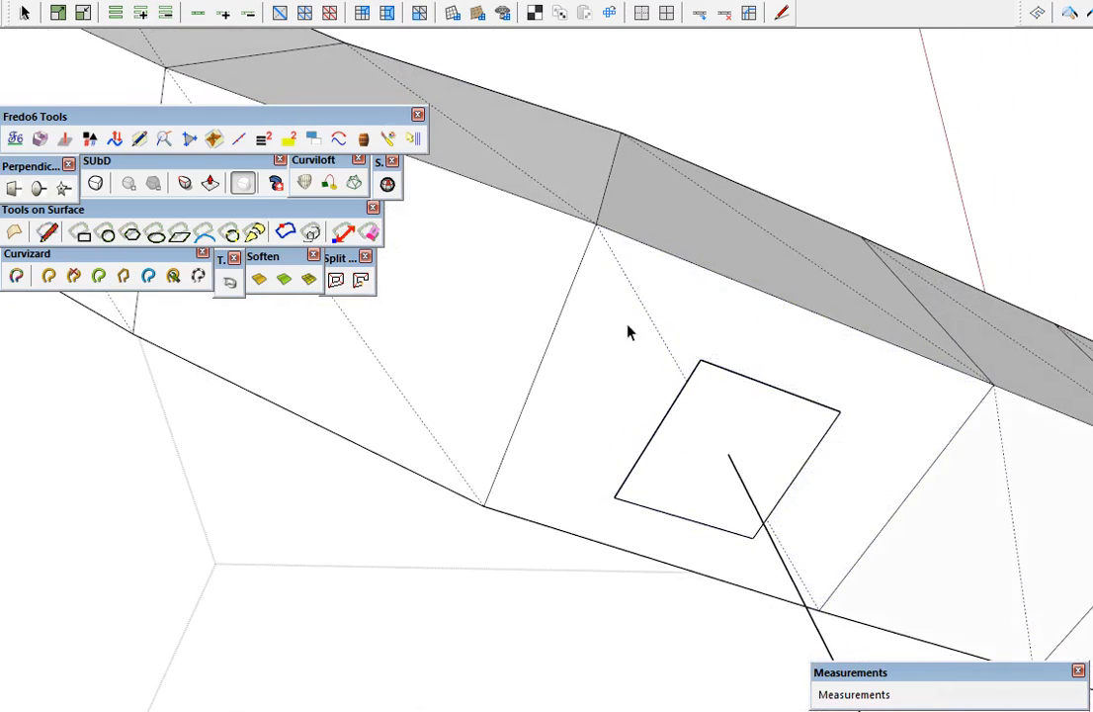
left_click(652, 318)
Connect the square face's four corners to the corners of the branch opening with lines and diagonals, filling the gap with faces
middle_click_drag(783, 551, 434, 521)
mouse_move(552, 245)
middle_mouse_down()
mouse_move(847, 411)
mouse_move(840, 420)
middle_mouse_up()
left_click(766, 521)
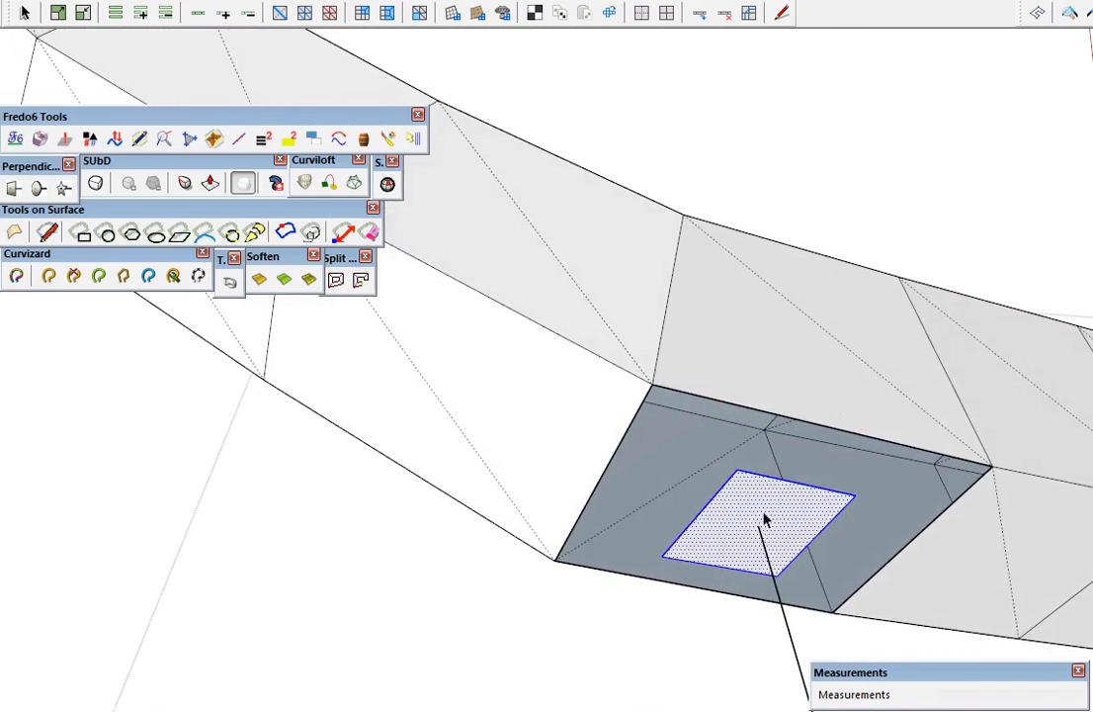
left_click(737, 470)
left_click(652, 384)
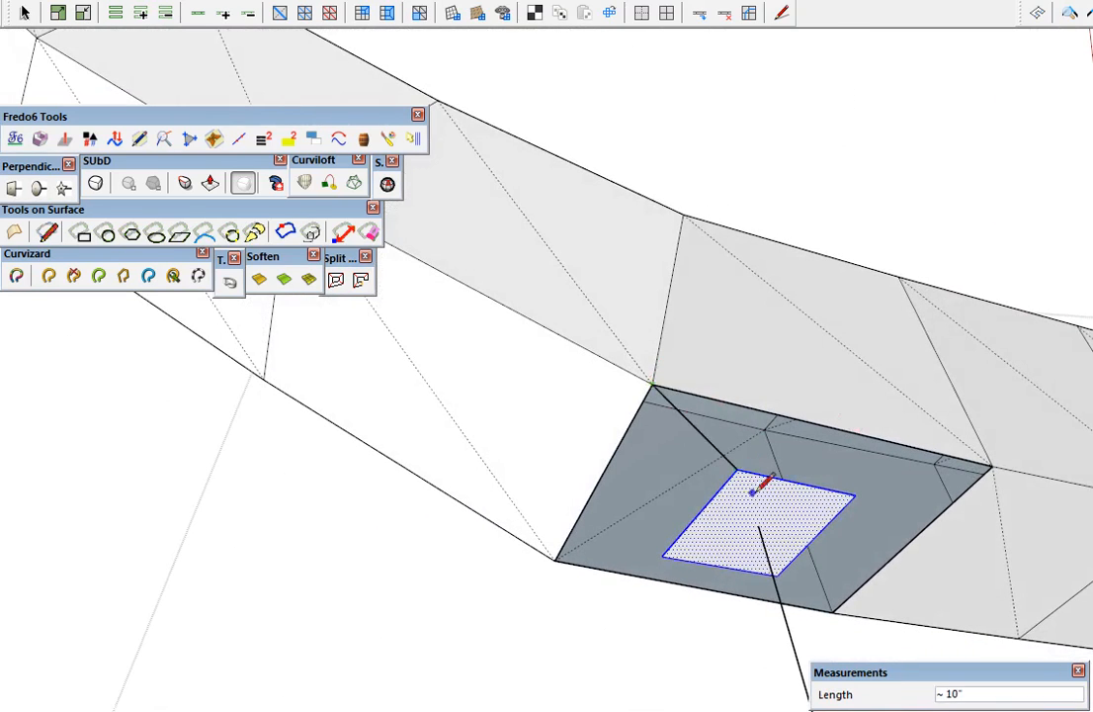
left_click(854, 494)
left_click(992, 465)
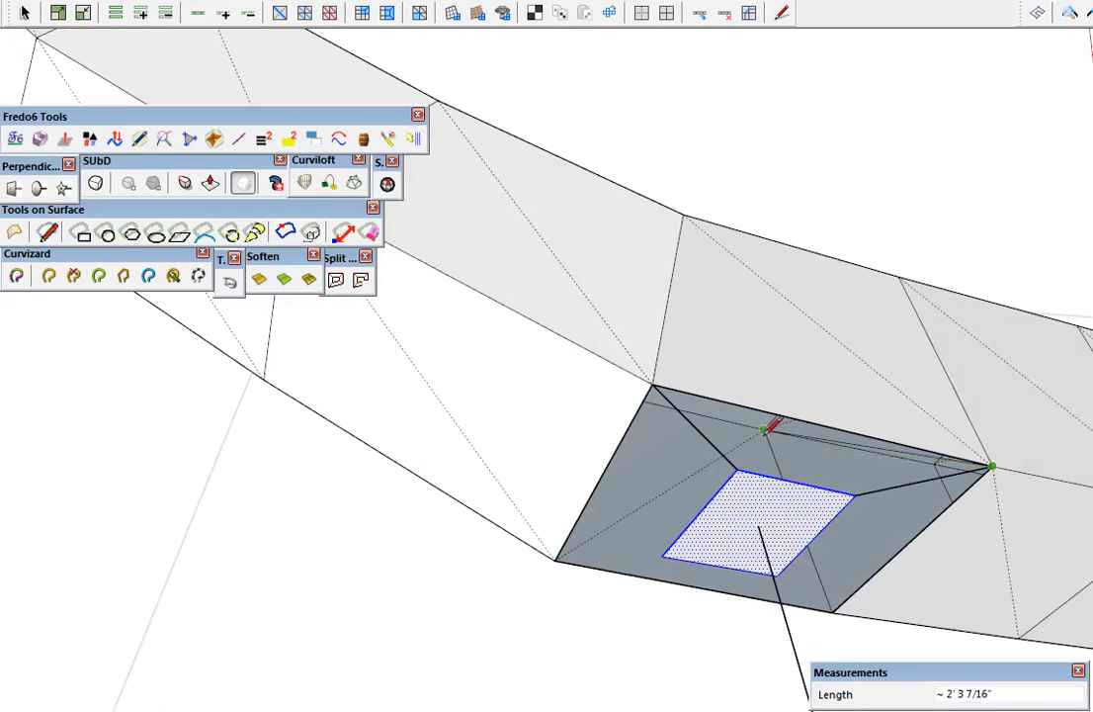
left_click(833, 610)
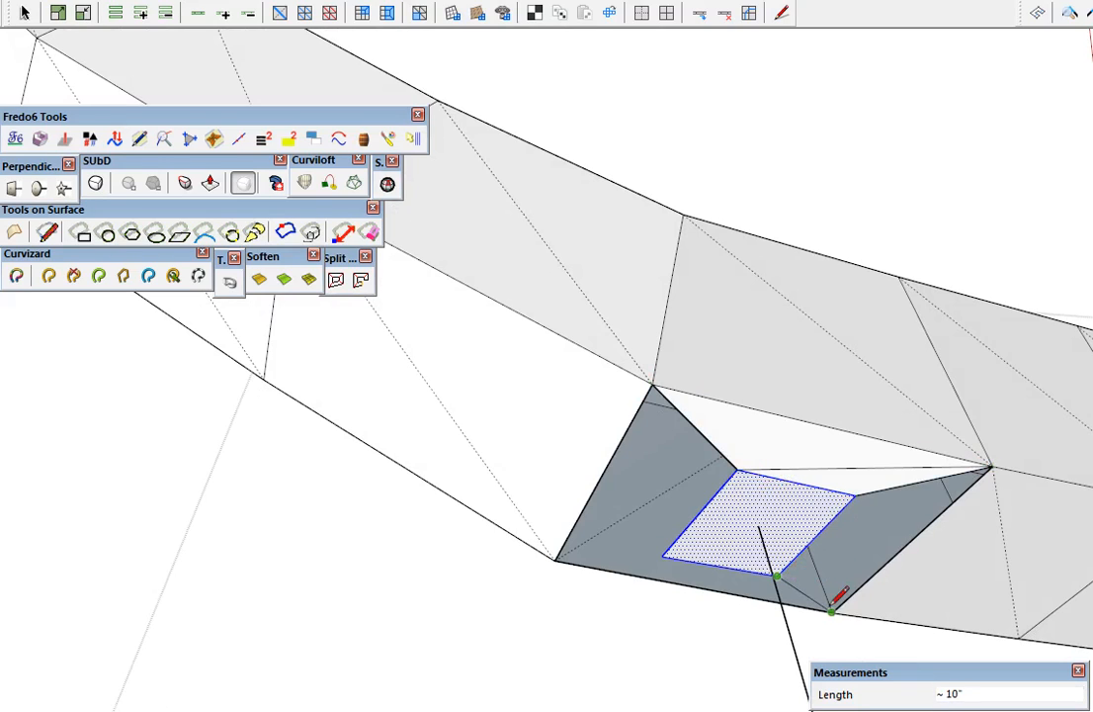
left_click(854, 497)
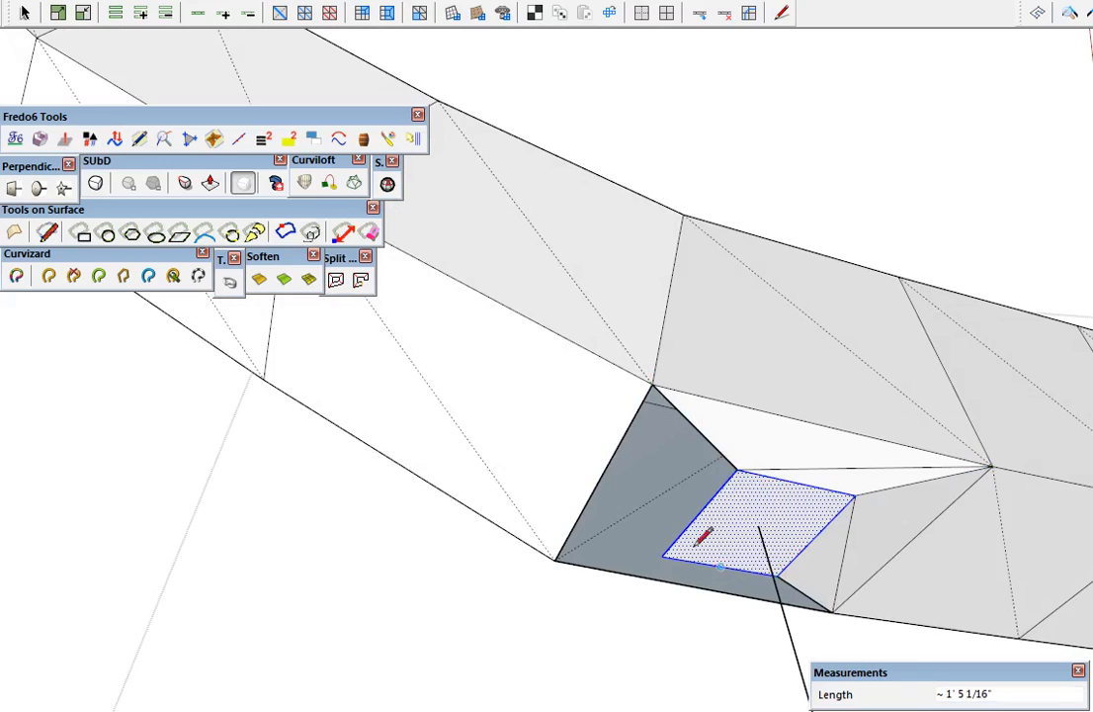
left_click(554, 559)
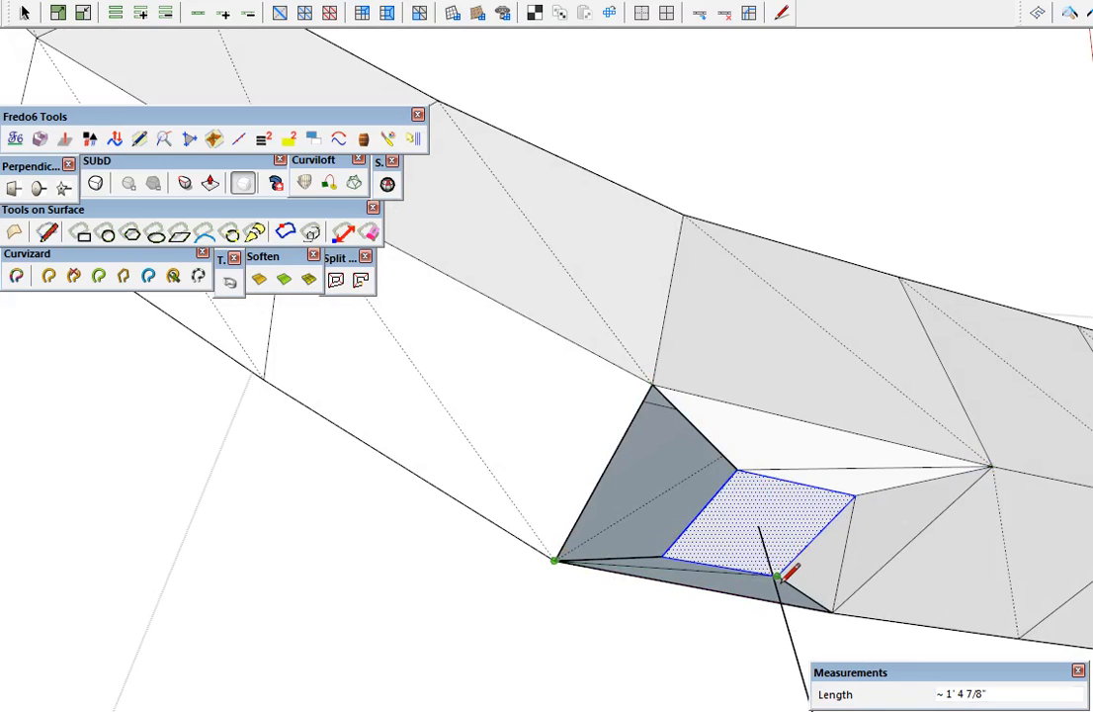
left_click(662, 557)
Convert the new triangulated faces between the square and the branch opening into quads
key("space")
left_click(649, 524)
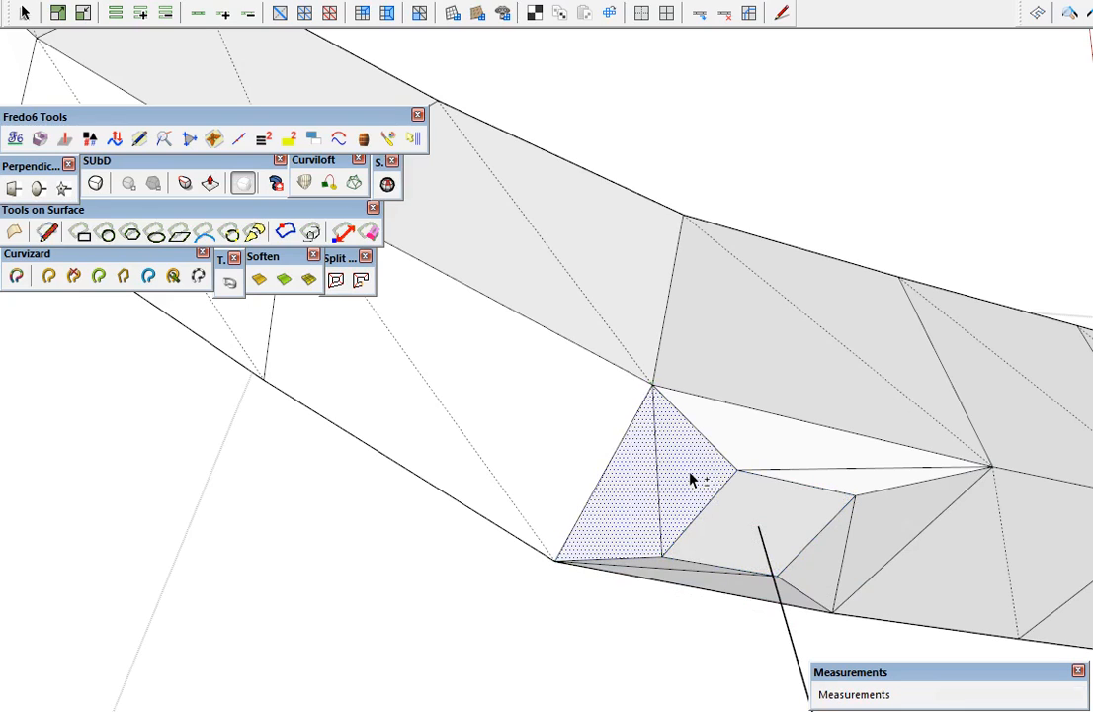
left_click(453, 13)
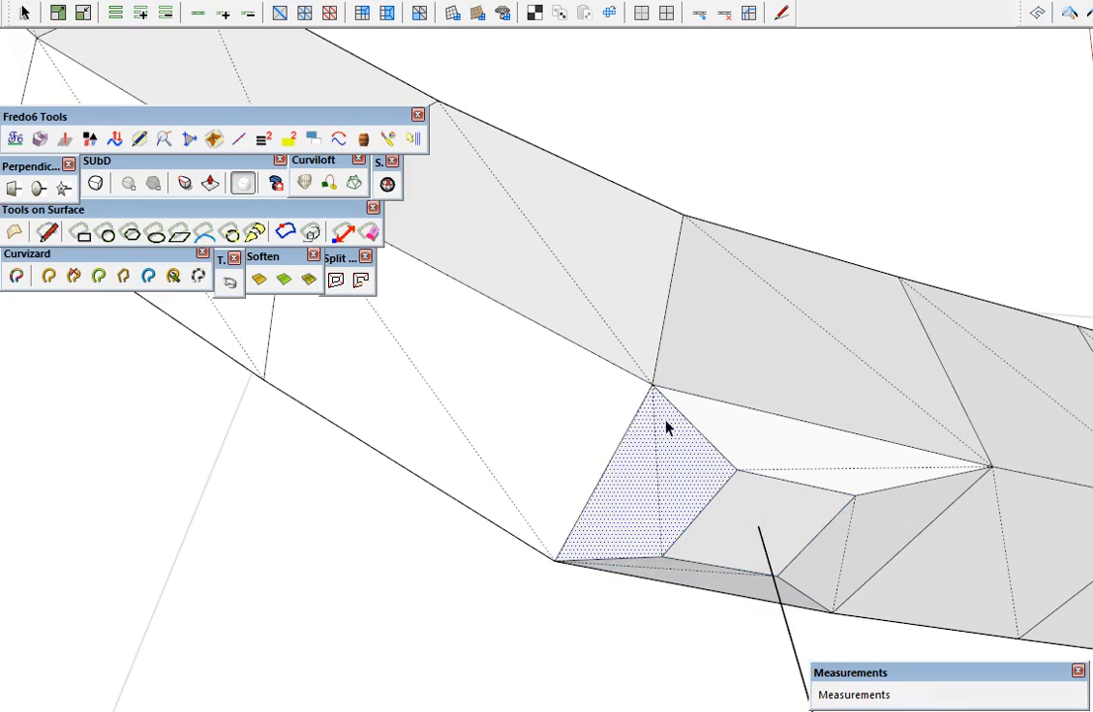
Try moving the square face outward from the branch and undo the move
key("m")
middle_click_drag(719, 465, 752, 535)
left_click(750, 490)
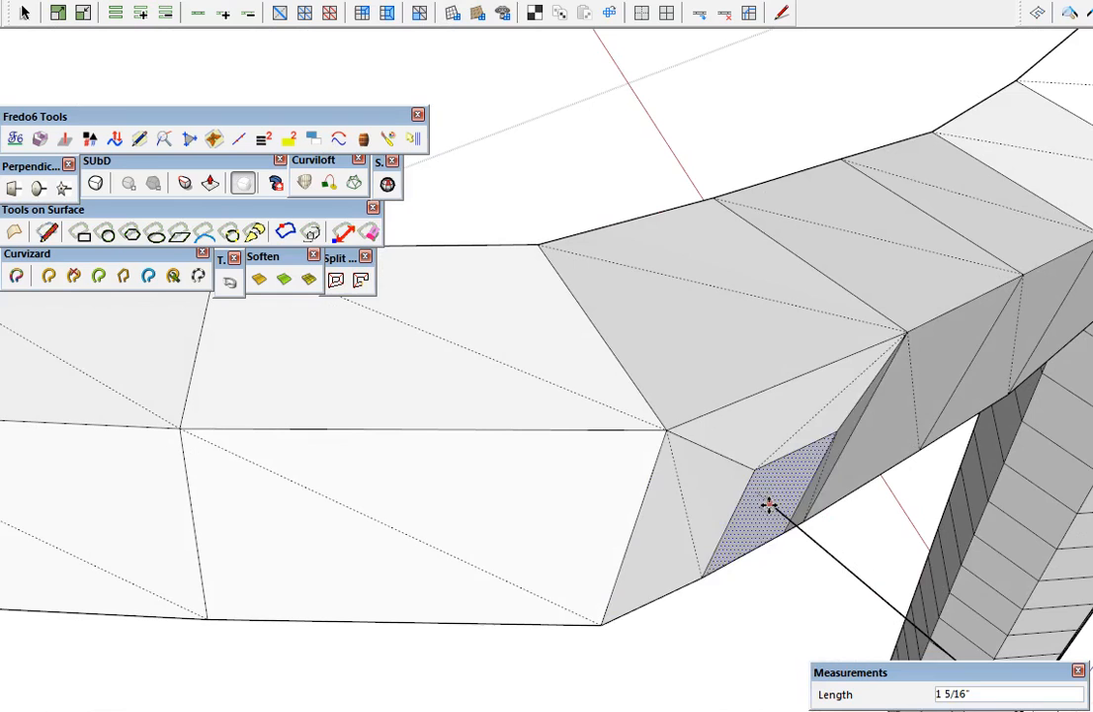
left_click(806, 526)
scroll(707, 401, "down", 2)
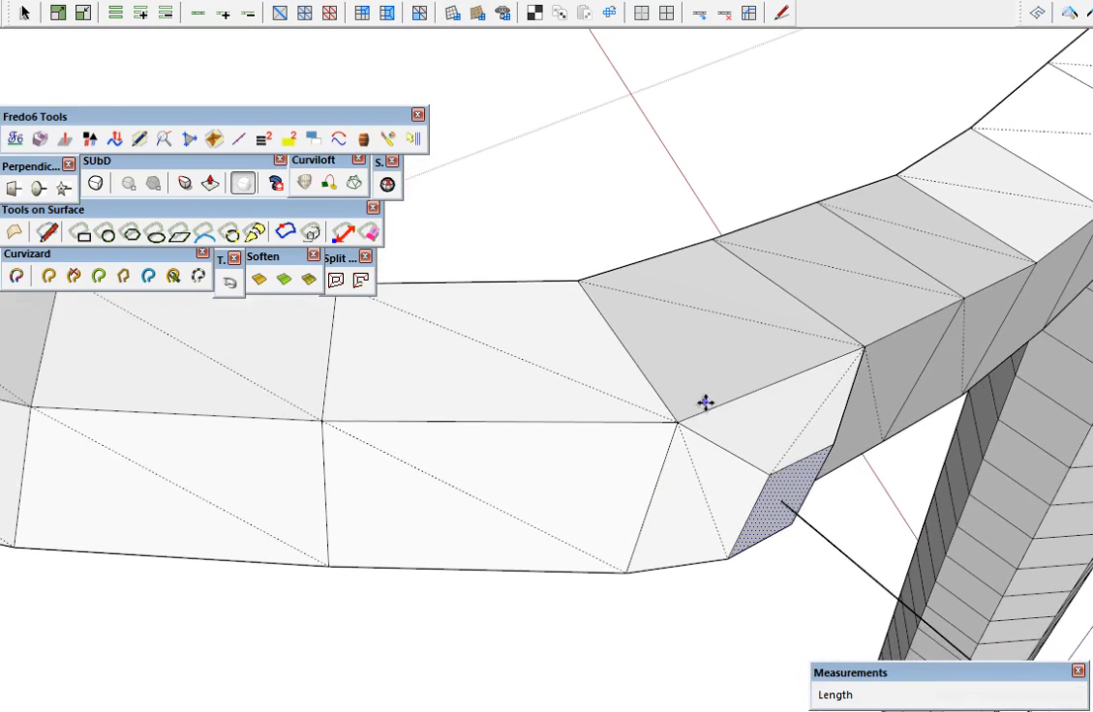
scroll(780, 509, "up", 3)
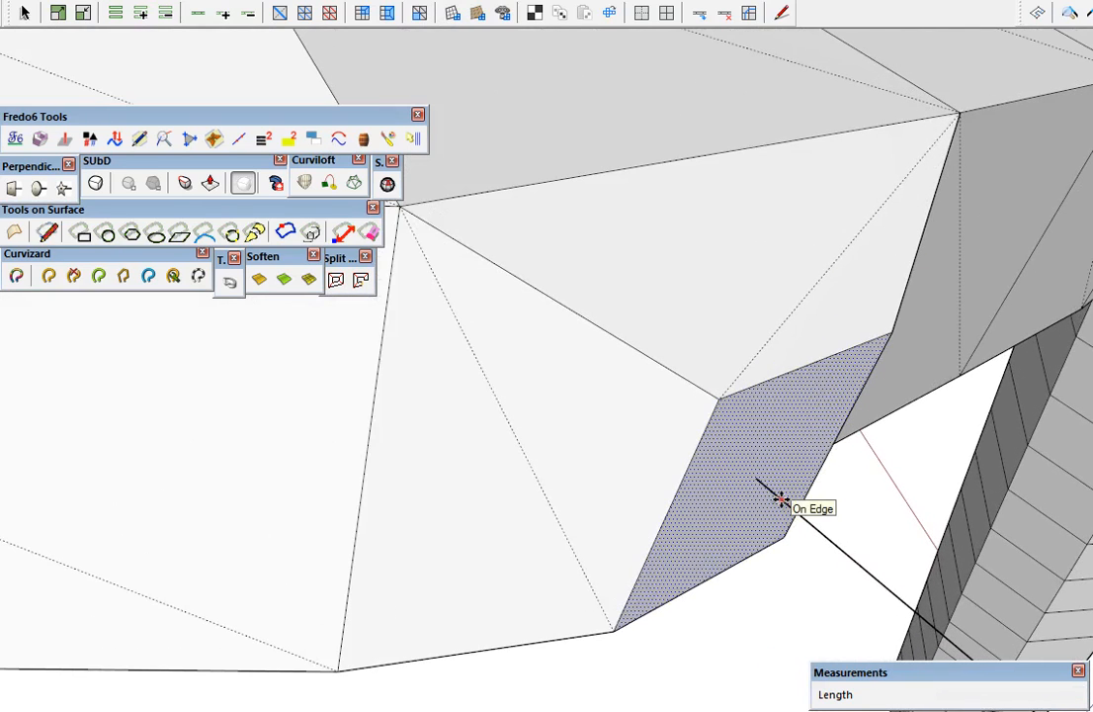
key("ctrl+z")
scroll(593, 347, "down", 8)
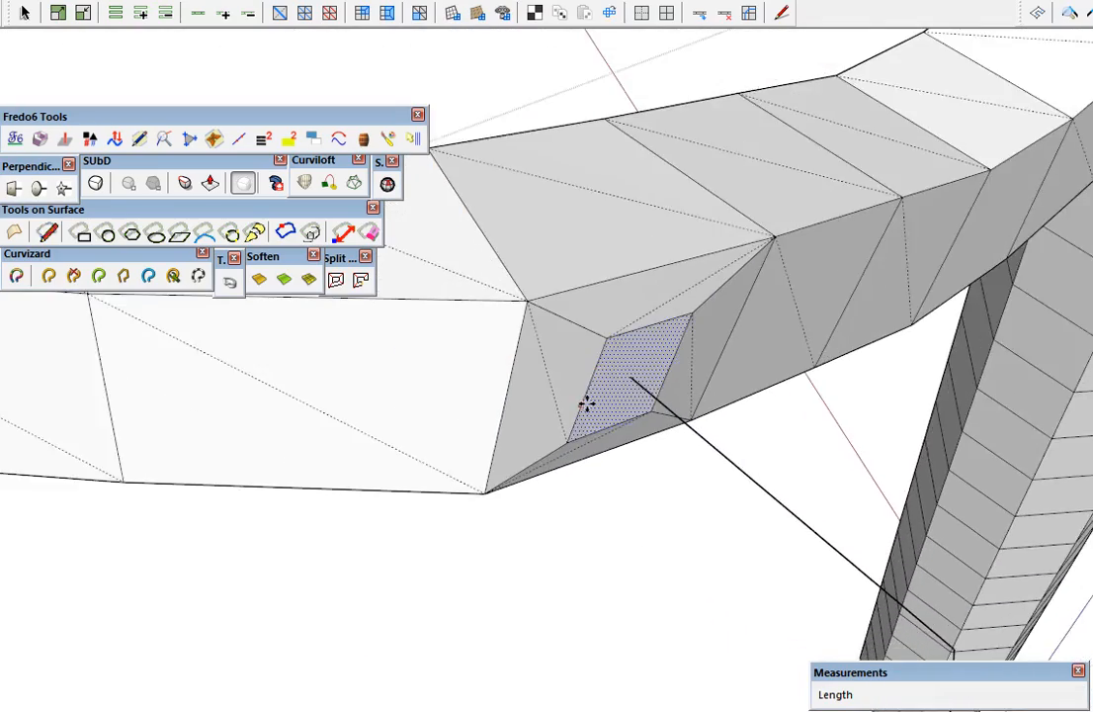
Group the square face on the branch and select the twig path
scroll(581, 376, "down", 2)
key("space")
middle_click_drag(613, 445, 652, 585)
scroll(618, 370, "up", 1)
scroll(615, 385, "up", 3)
key("g")
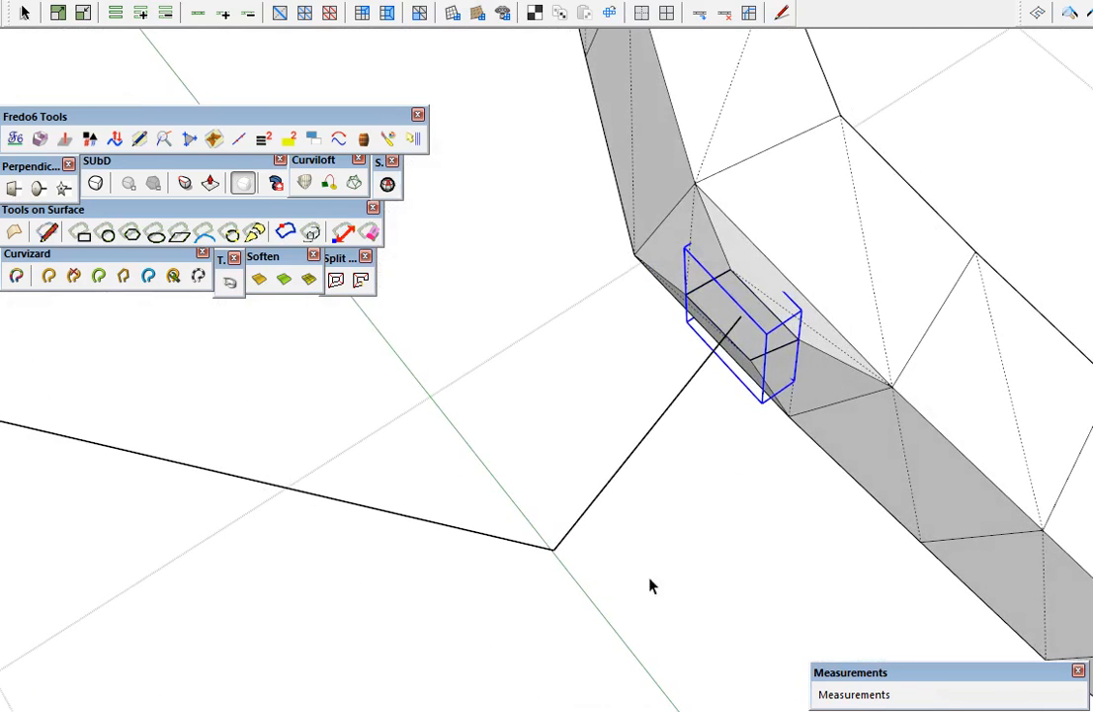
left_click(588, 514)
Try a Curviloft loft along the twig path without the square group on the branch and leave it
scroll(1033, 509, "down", 5)
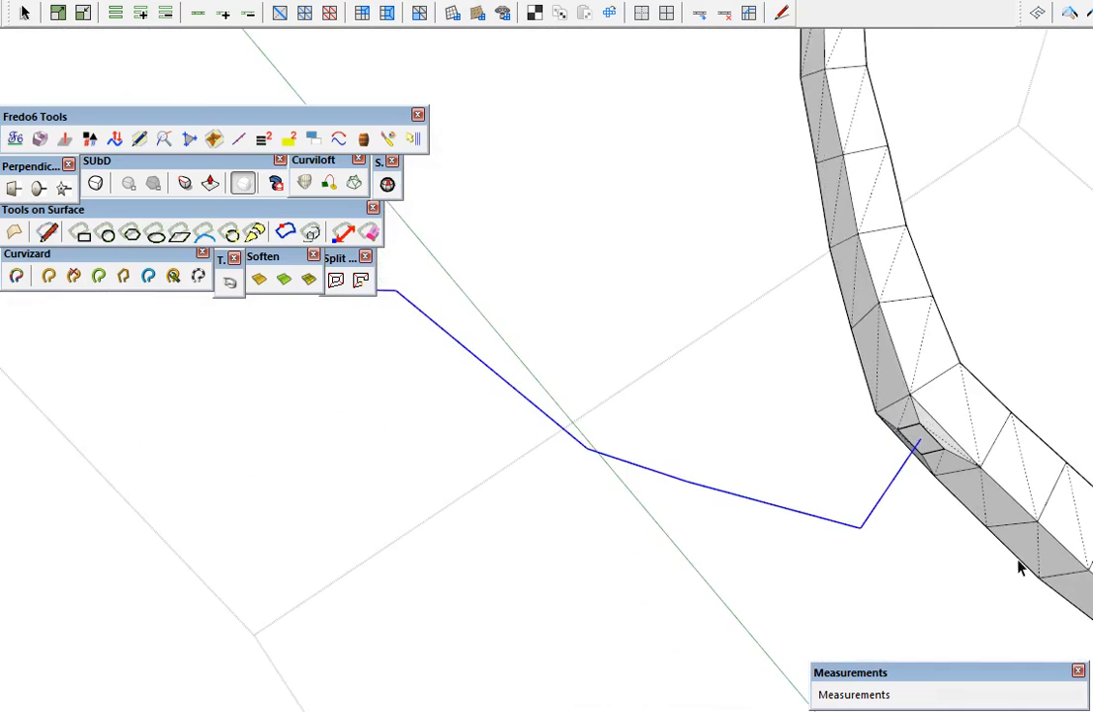
middle_click_drag(610, 411, 698, 542, "shift")
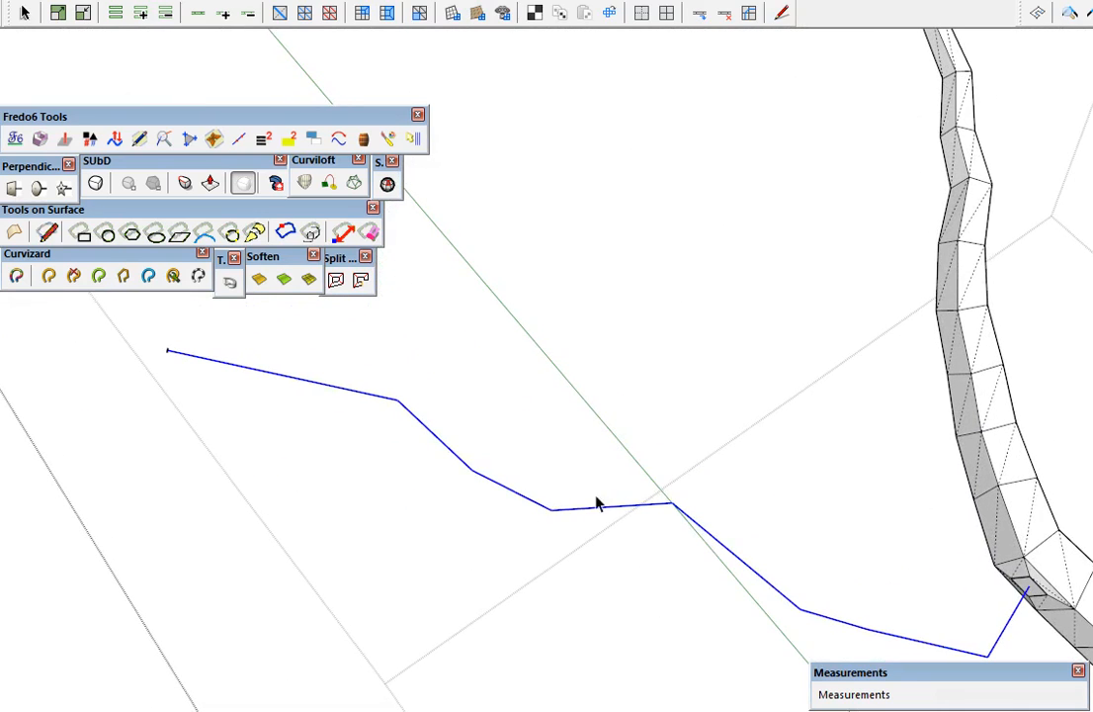
scroll(711, 414, "down", 2)
middle_click_drag(939, 544, 893, 479)
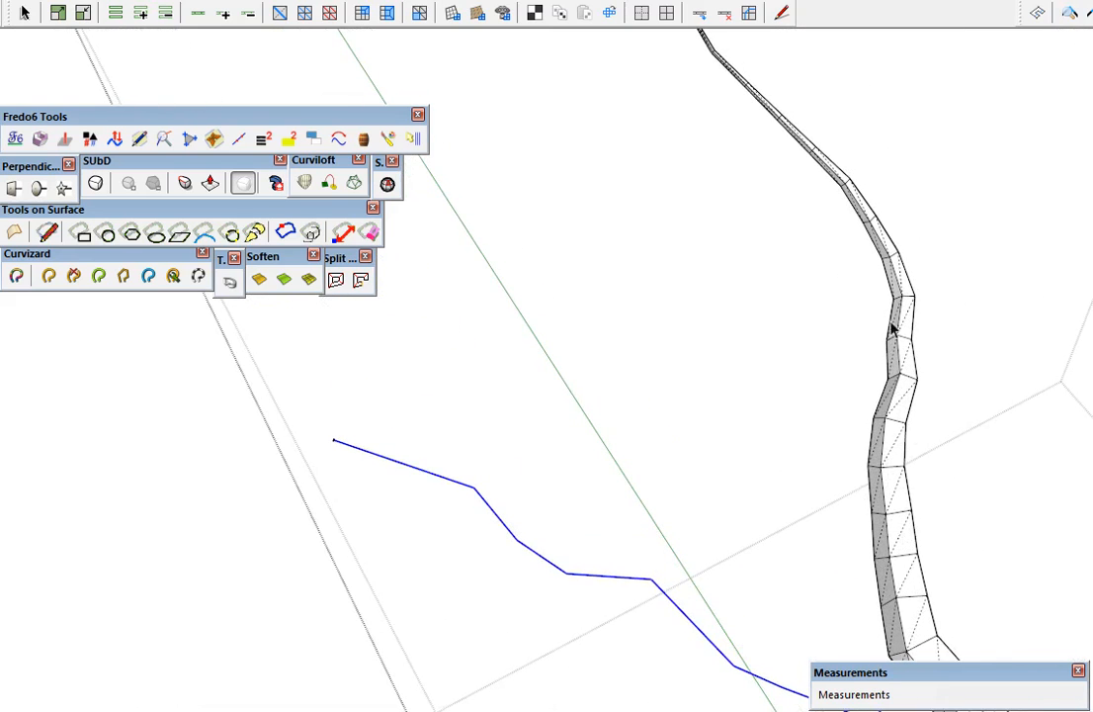
scroll(903, 465, "up", 3)
scroll(896, 530, "down", 5)
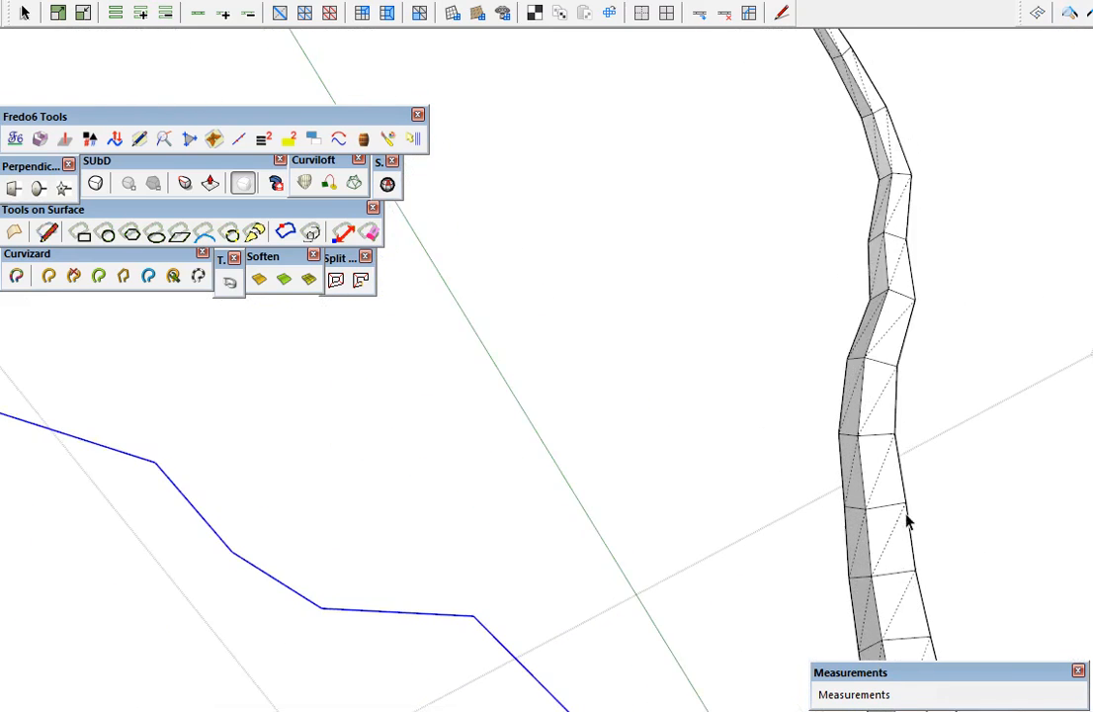
scroll(919, 613, "up", 3)
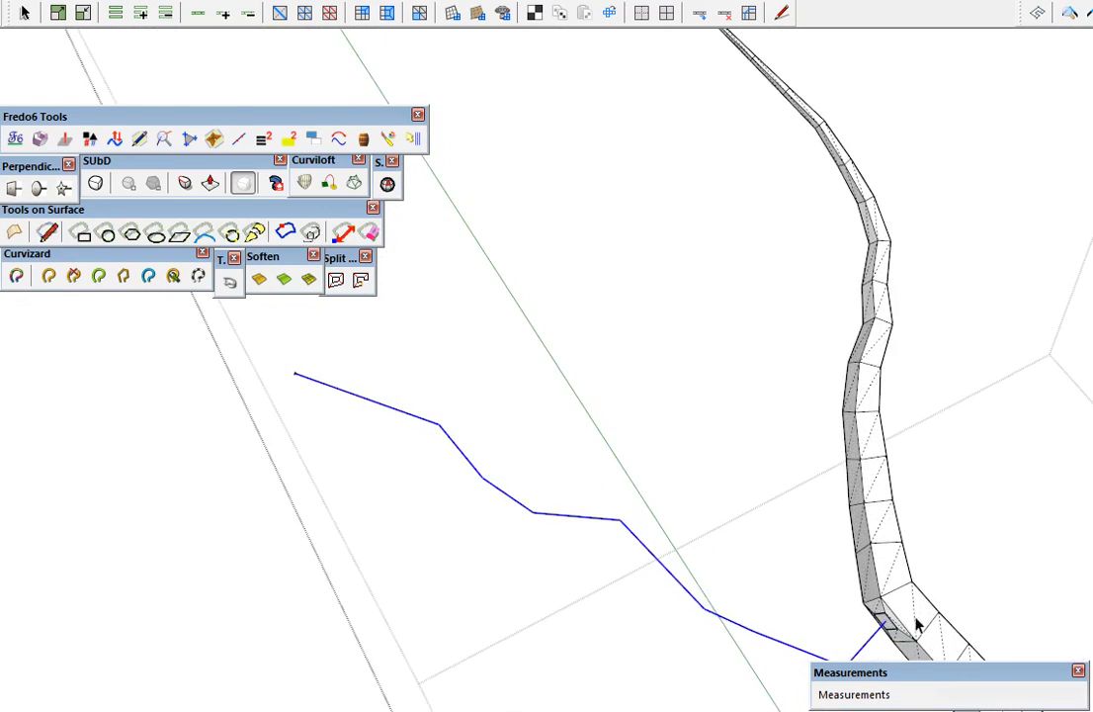
scroll(819, 578, "down", 1)
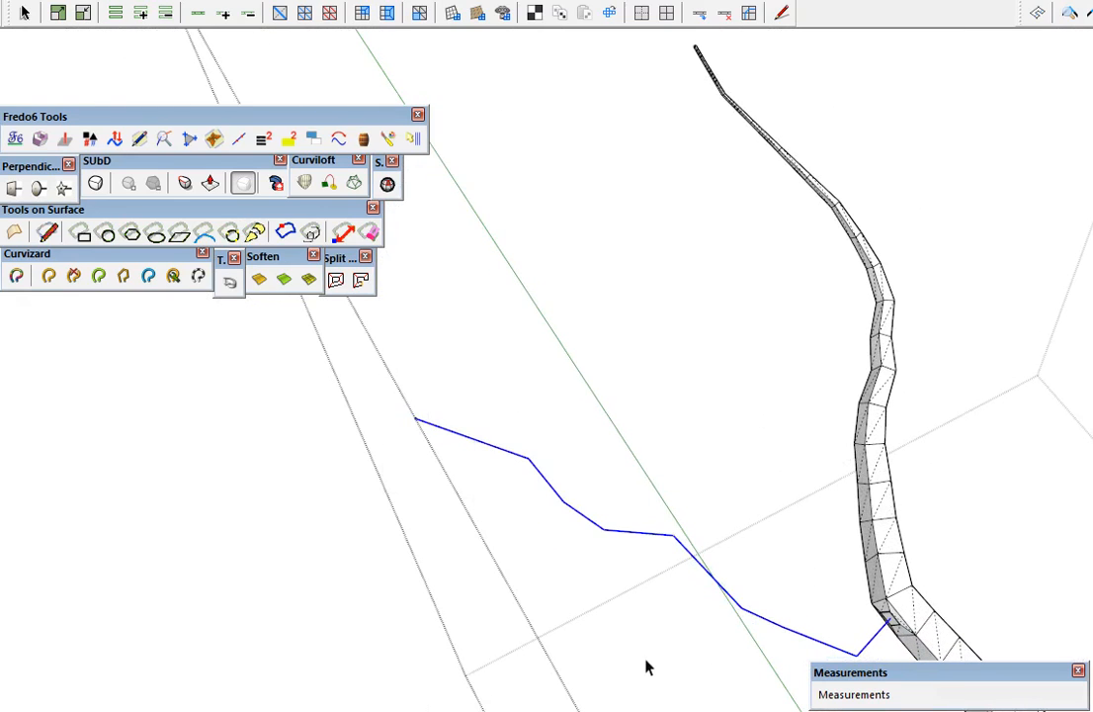
left_click(332, 185)
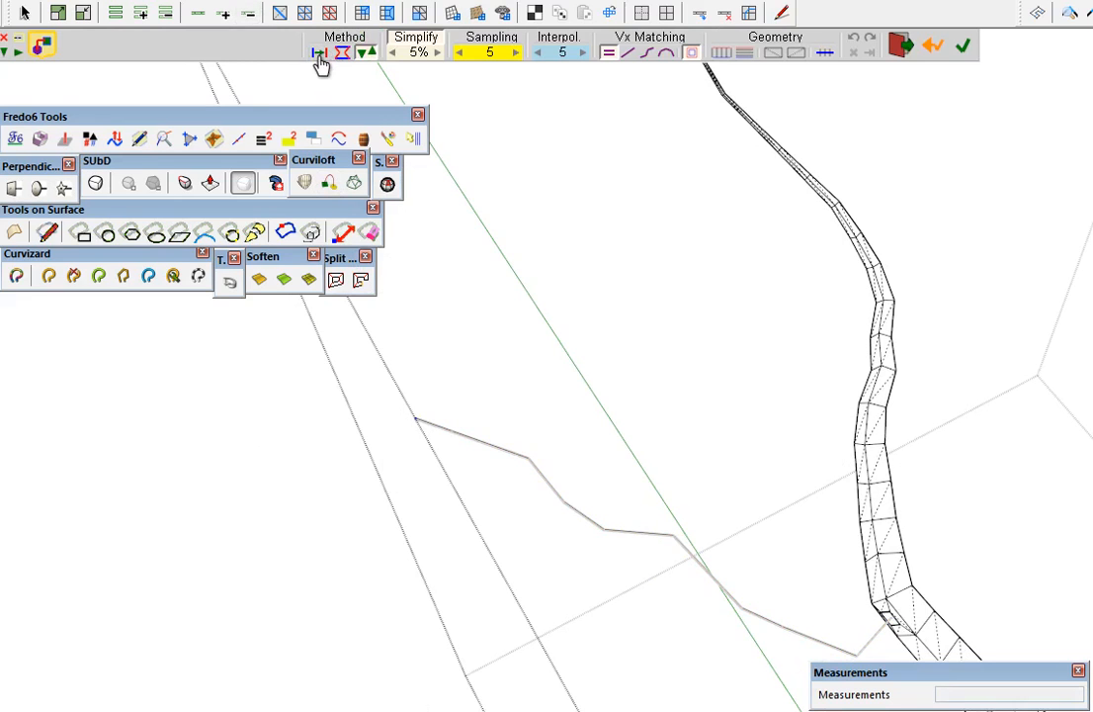
scroll(924, 652, "up", 5)
scroll(906, 620, "up", 3)
middle_click_drag(894, 636, 615, 387, "shift")
scroll(737, 445, "up", 4)
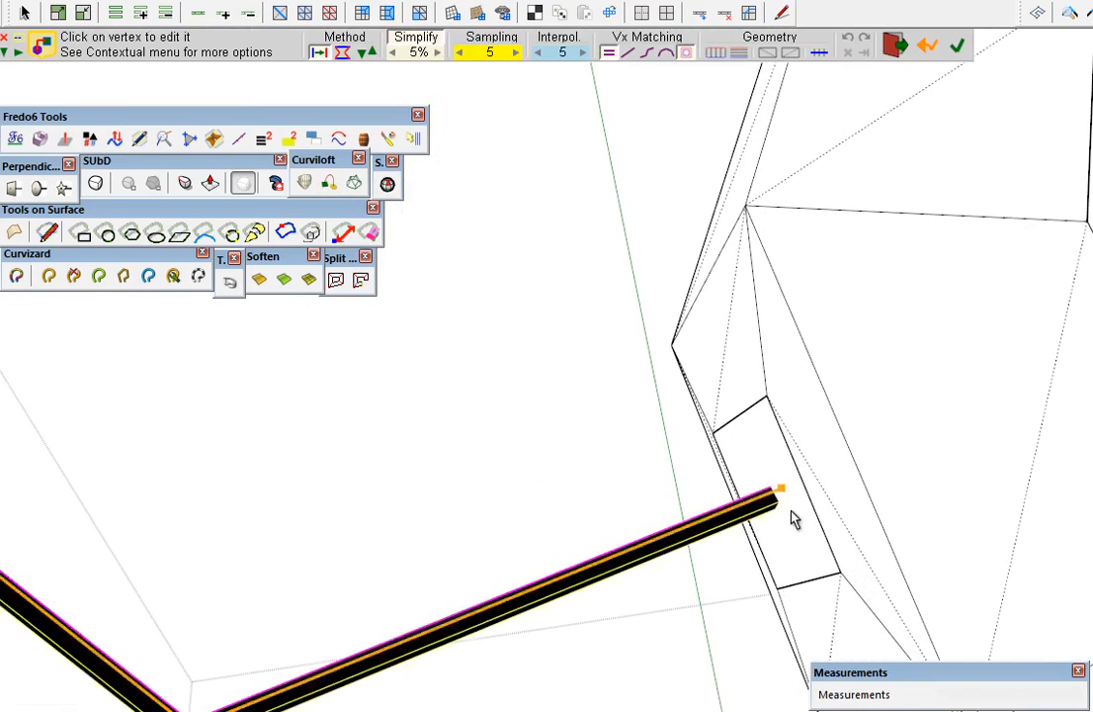
key("Return")
Add the square group to the selected twig path and loft the twig along the path with Curviloft
left_click(774, 560)
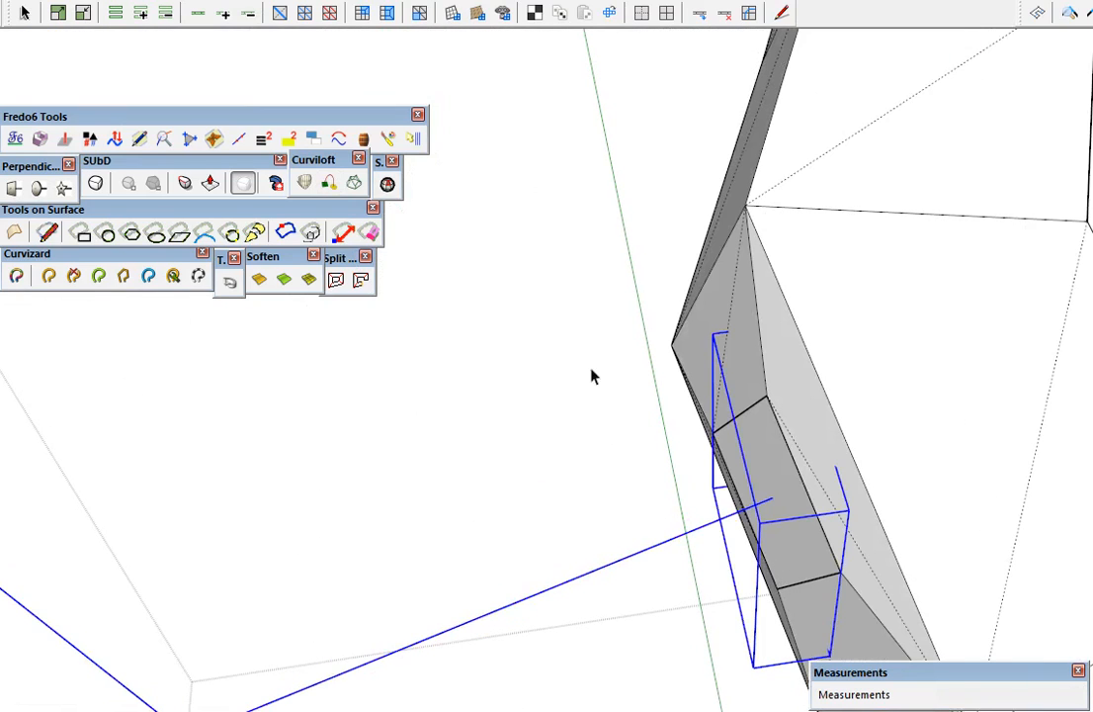
left_click(329, 186)
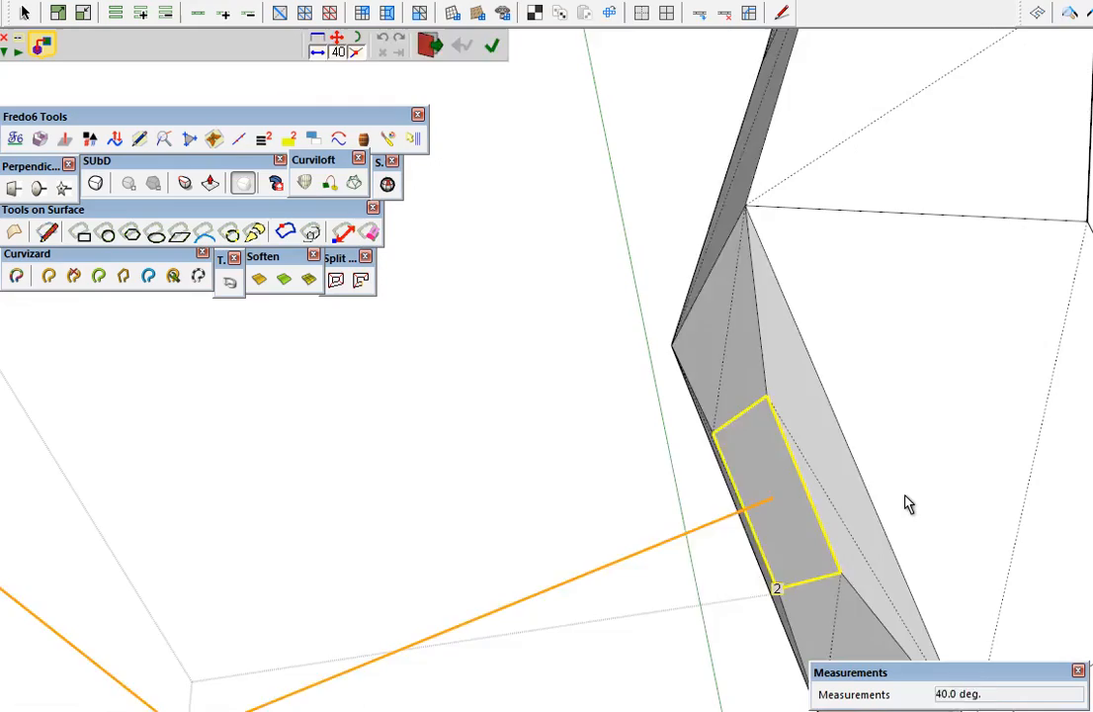
scroll(910, 504, "down", 5)
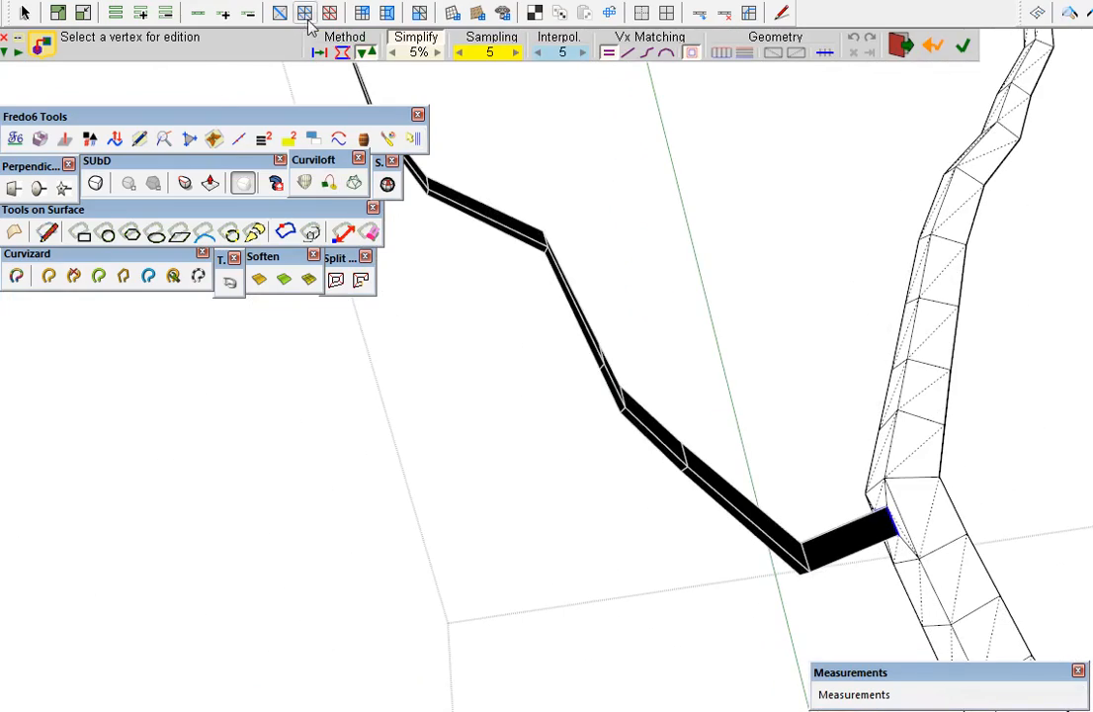
left_click(319, 54)
left_click(692, 564)
middle_click_drag(808, 563, 977, 669)
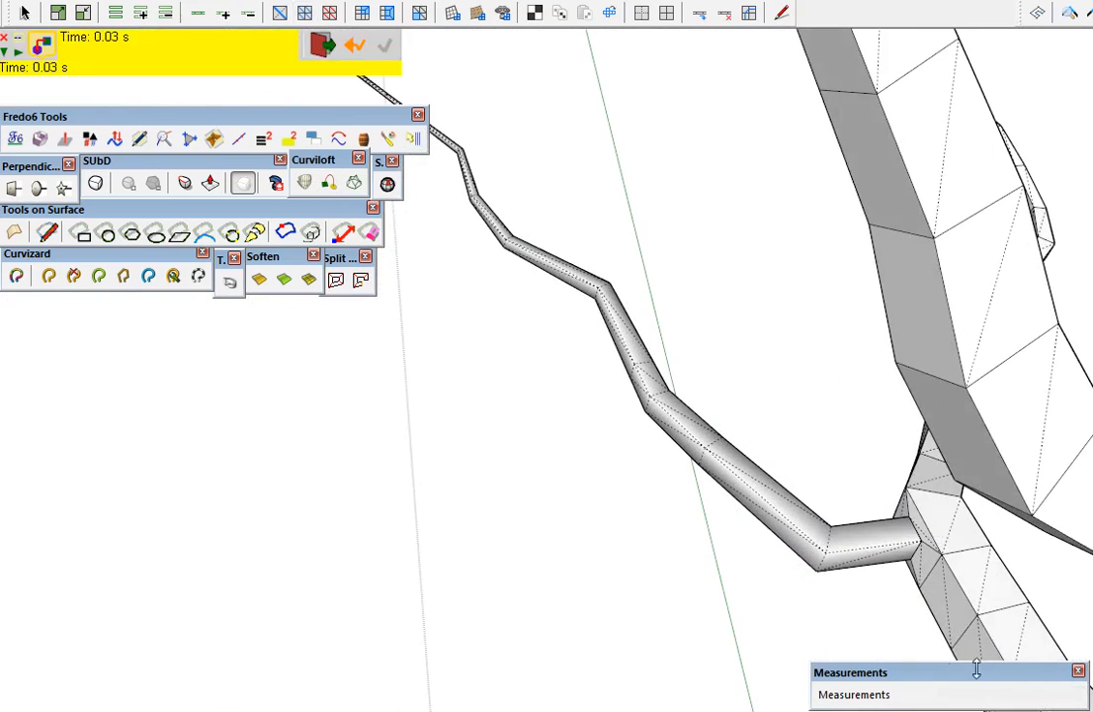
middle_click_drag(792, 512, 788, 517)
key("space")
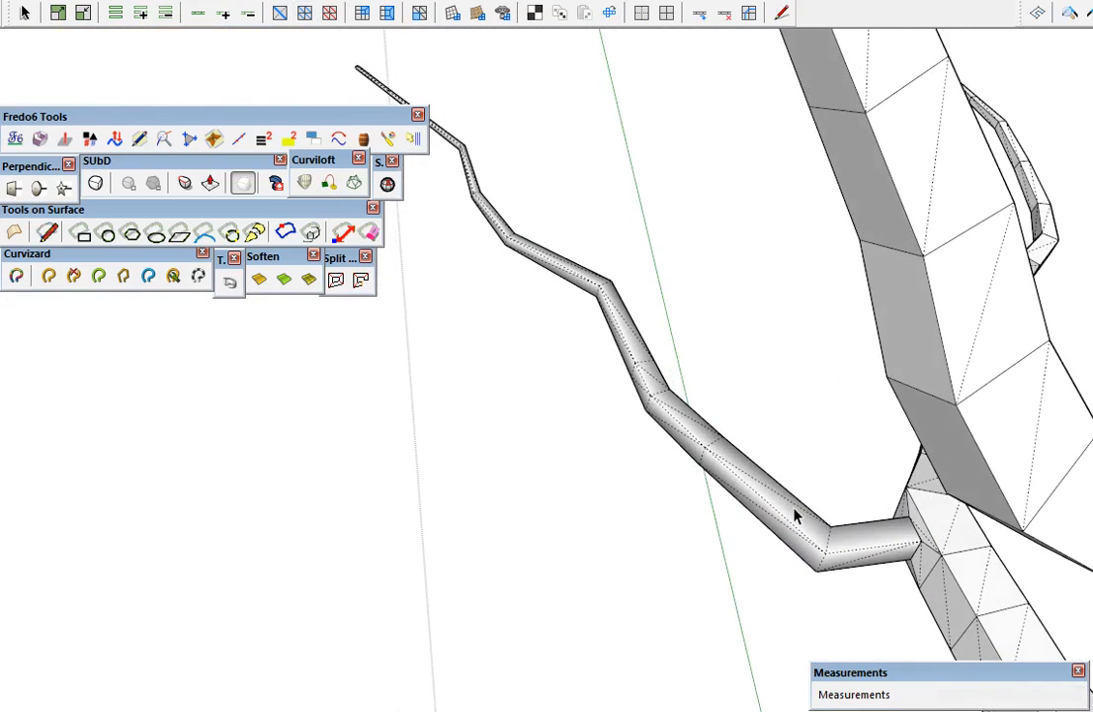
Remove the softening from the lofted twig's edges and hide the twig
left_click(795, 509)
key("shift+u")
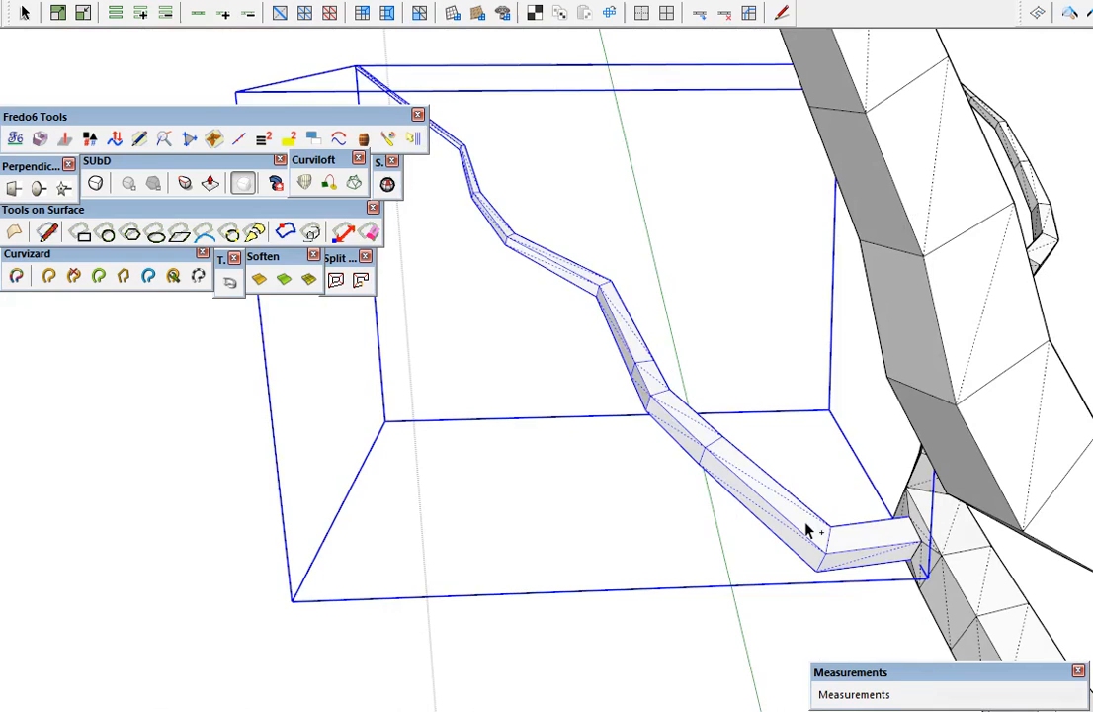
key("Delete")
Delete the square group covering the branch opening and all segments of the twig path
middle_click_drag(861, 530, 919, 549)
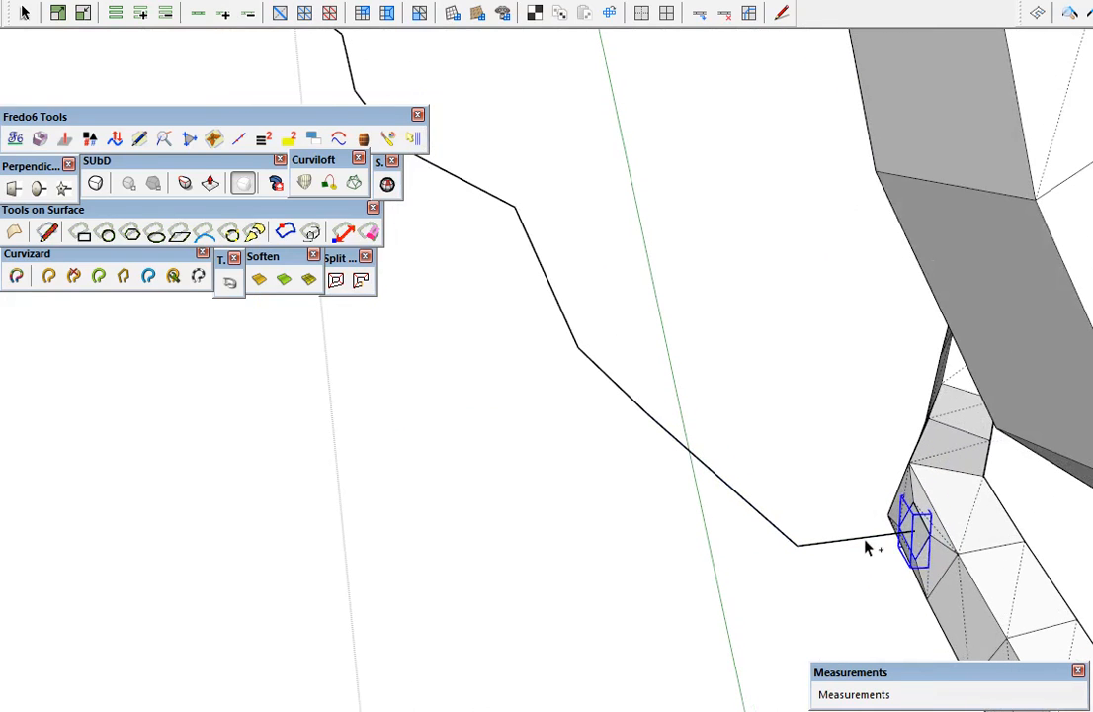
middle_click_drag(907, 536, 783, 499)
left_click_drag(783, 499, 542, 241)
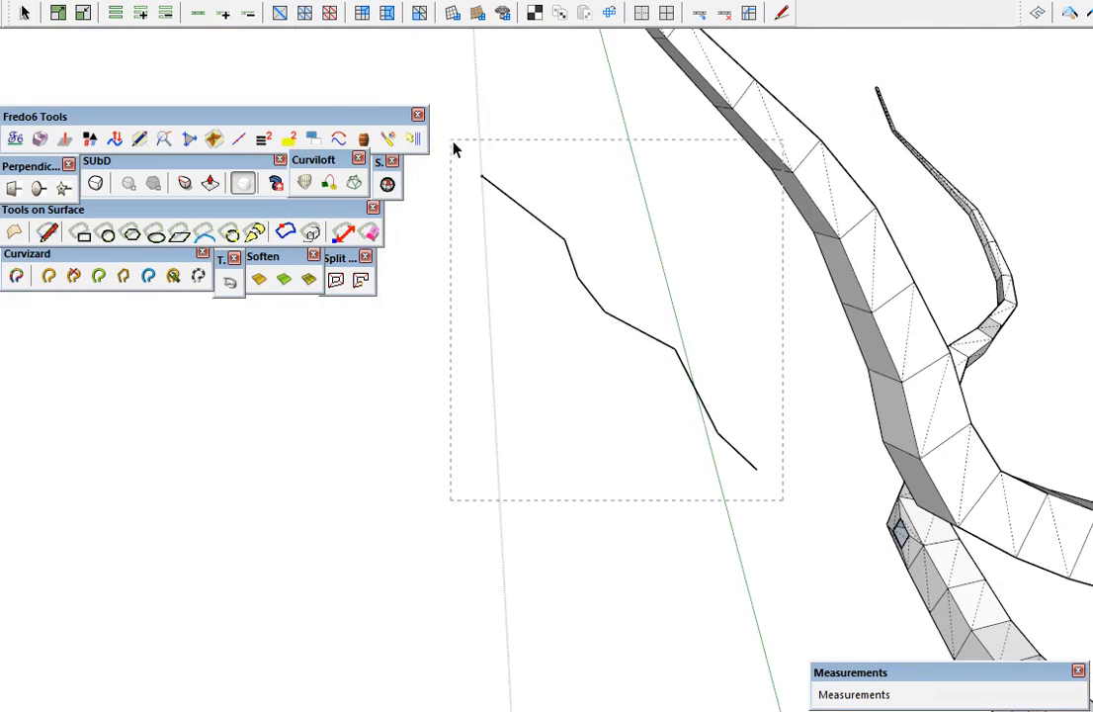
left_click_drag(453, 141, 451, 141)
key("Delete")
scroll(929, 583, "up", 3)
key("ctrl+z")
scroll(920, 550, "down", 4)
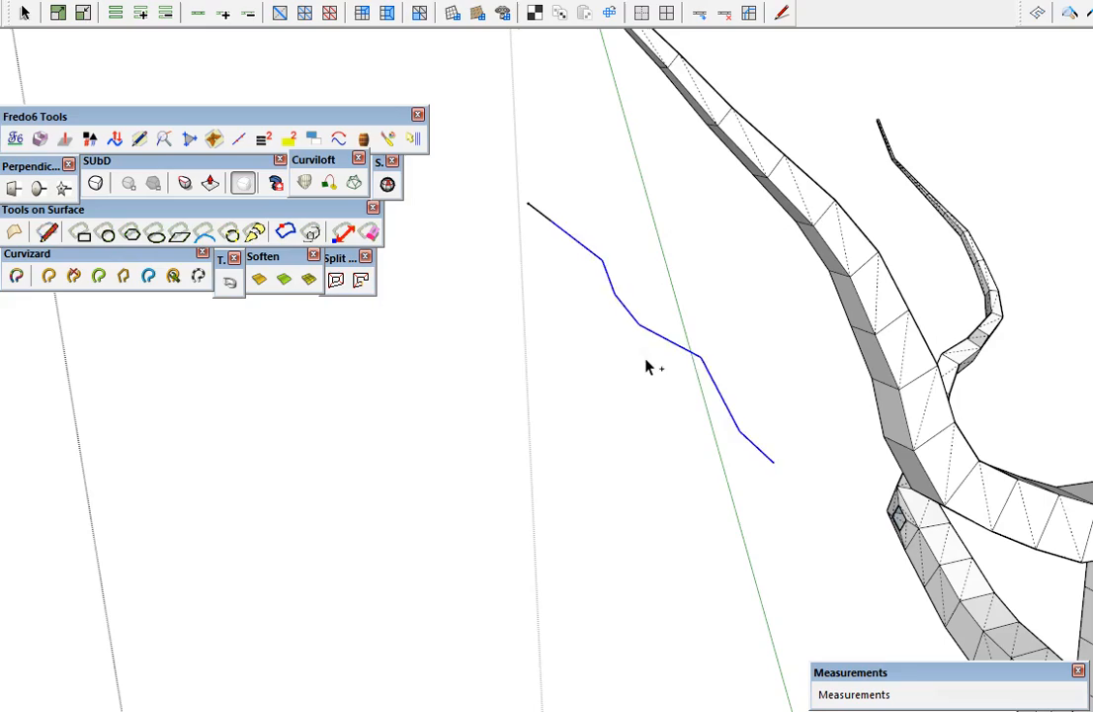
left_click_drag(510, 189, 508, 188)
key("Delete")
scroll(920, 515, "up", 4)
Unhide the twig and explode its group so that it merges with the branch mesh
key("shift+h")
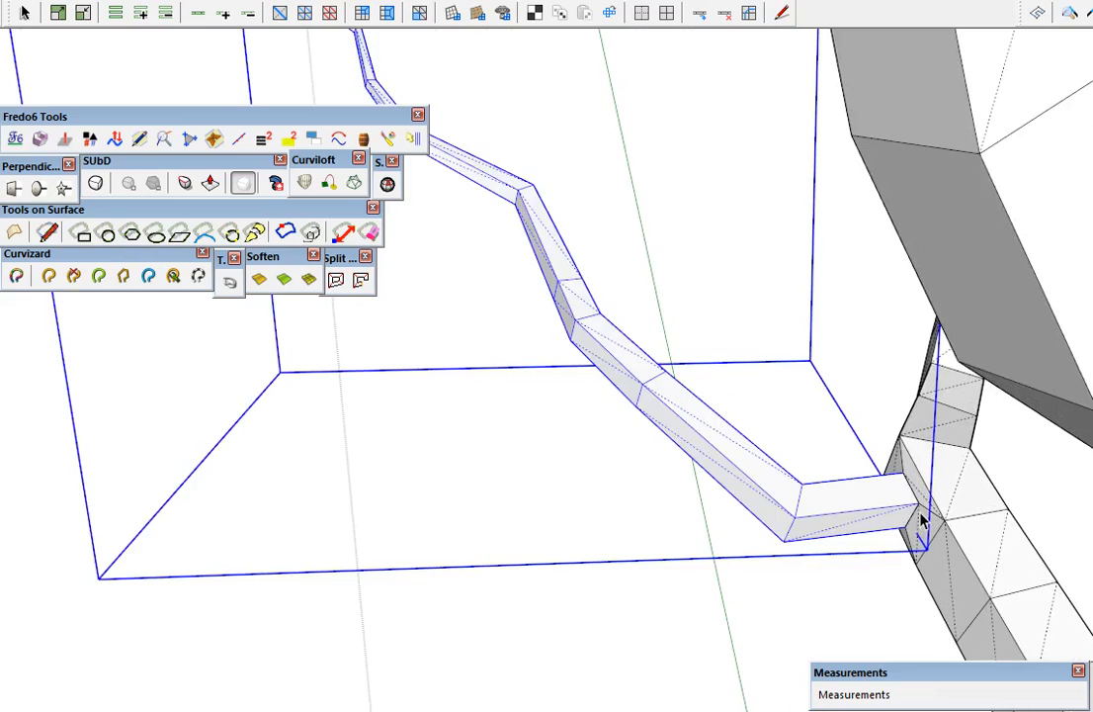
scroll(920, 514, "up", 2)
scroll(920, 515, "up", 3)
key("shift+x")
Select the edge loop where the twig meets the branch and move it about 7 7/16" outward along the twig
middle_click_drag(930, 509, 893, 488)
left_click(909, 469)
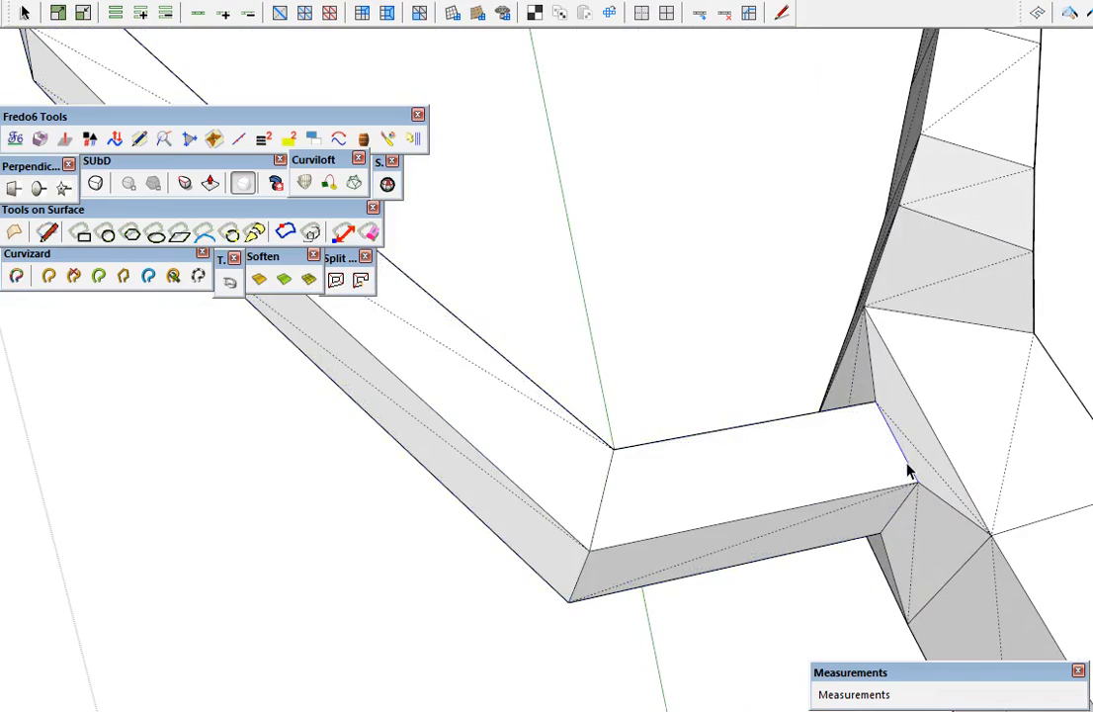
mouse_move(927, 494)
middle_mouse_down()
mouse_move(719, 245)
mouse_move(767, 396)
middle_mouse_up()
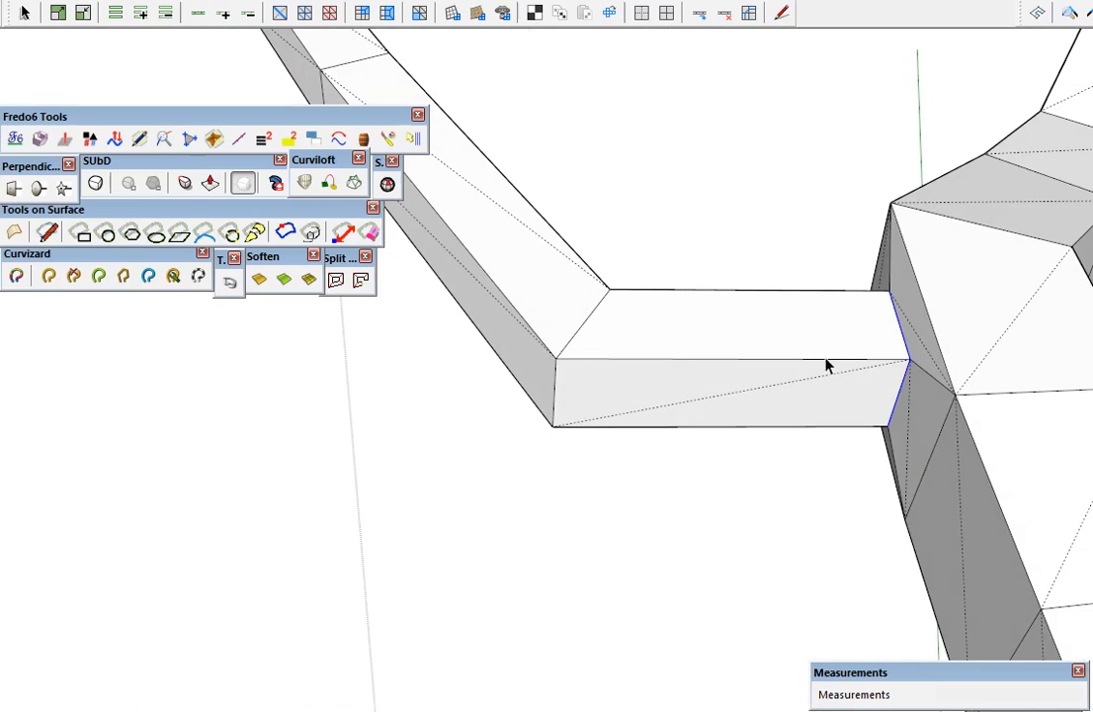
left_click_drag(838, 367, 786, 362)
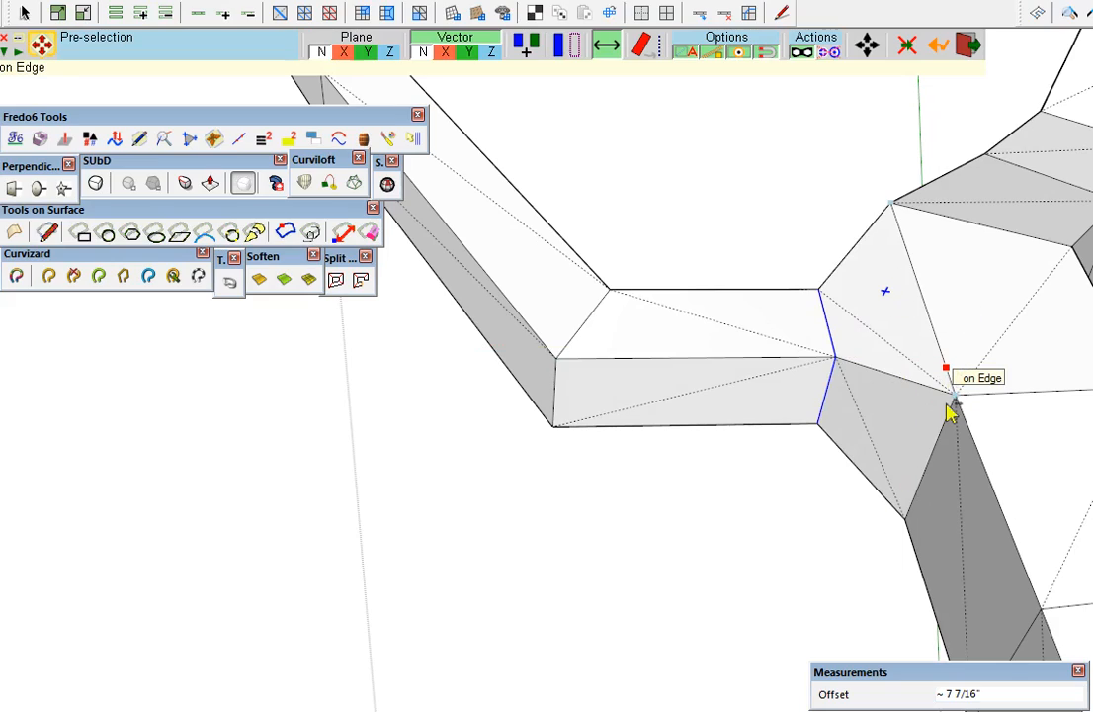
Turn on SUbD subdivision for the branch mesh with its joined twig
key("s")
middle_click_drag(947, 287, 586, 520)
scroll(792, 334, "down", 3)
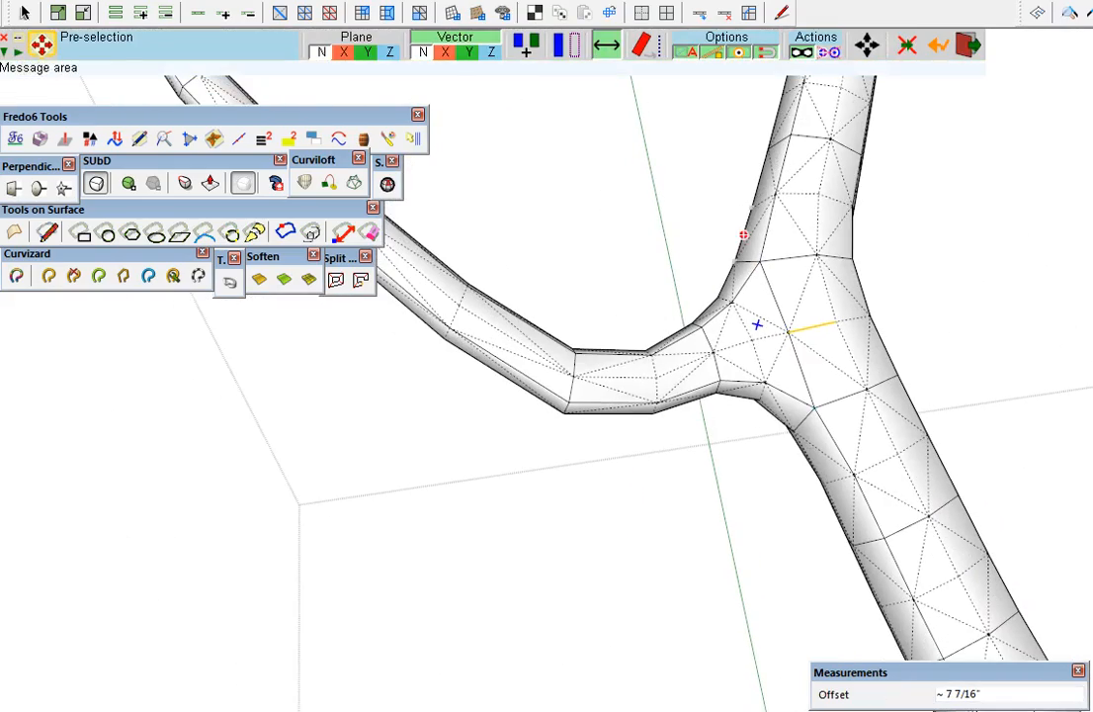
Turn off SUbD subdivision to return the whole tree to its low-poly mesh
scroll(740, 319, "down", 3)
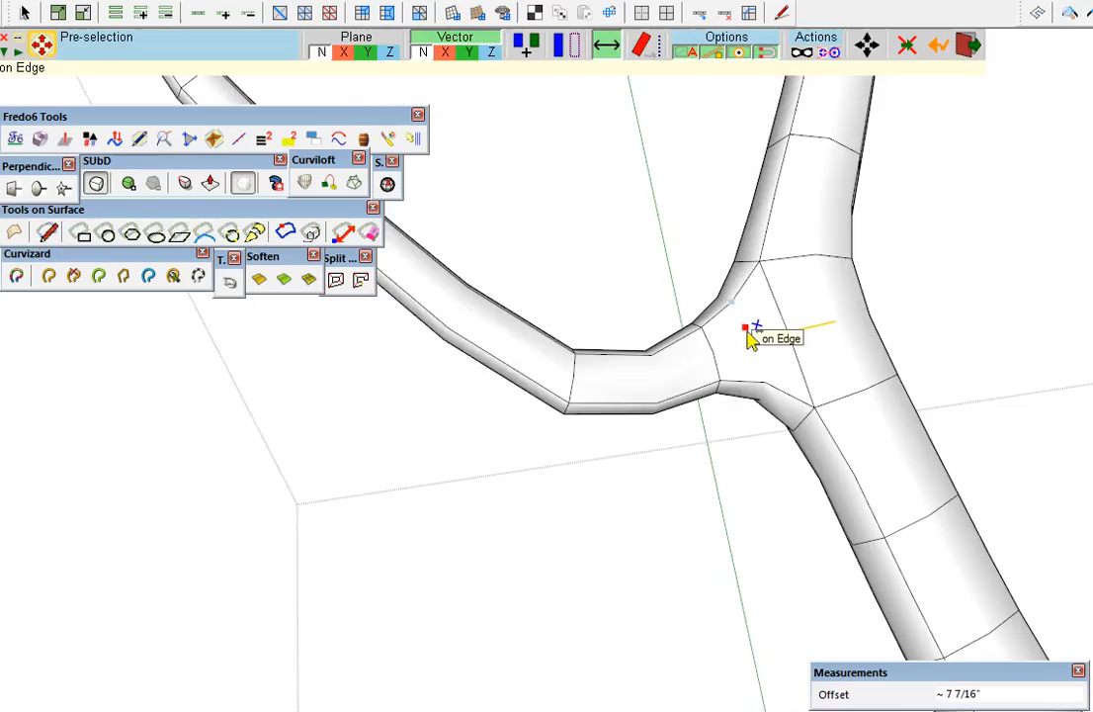
scroll(751, 339, "down", 3)
key("space")
middle_click_drag(749, 341, 711, 356)
scroll(830, 401, "up", 8)
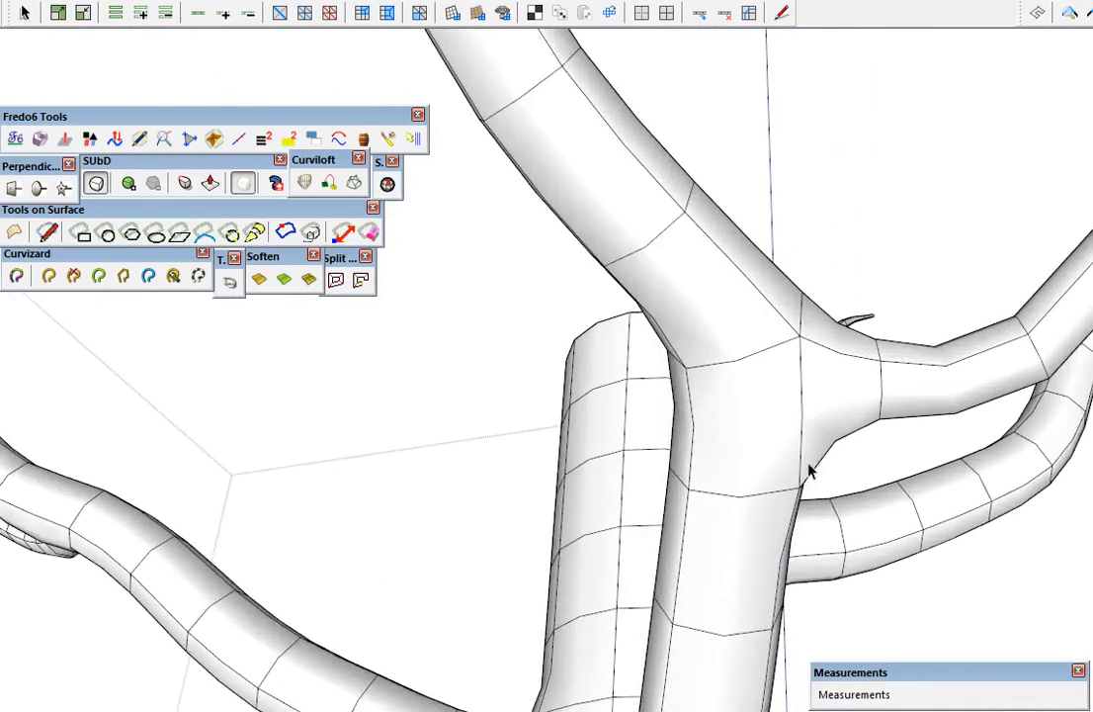
scroll(839, 373, "down", 10)
middle_click_drag(724, 420, 209, 706)
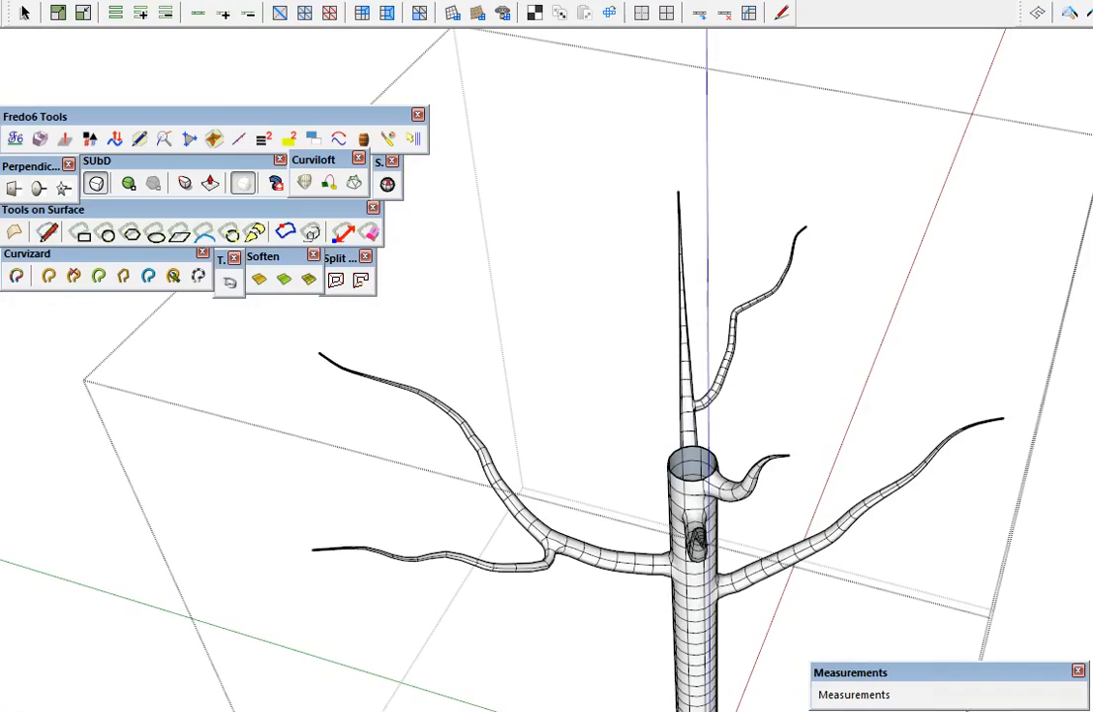
key("shift+s")
Bend the long straight branch without a twig into waves using Artisan's Vertex Move with a radius of about 6'
scroll(550, 566, "up", 5)
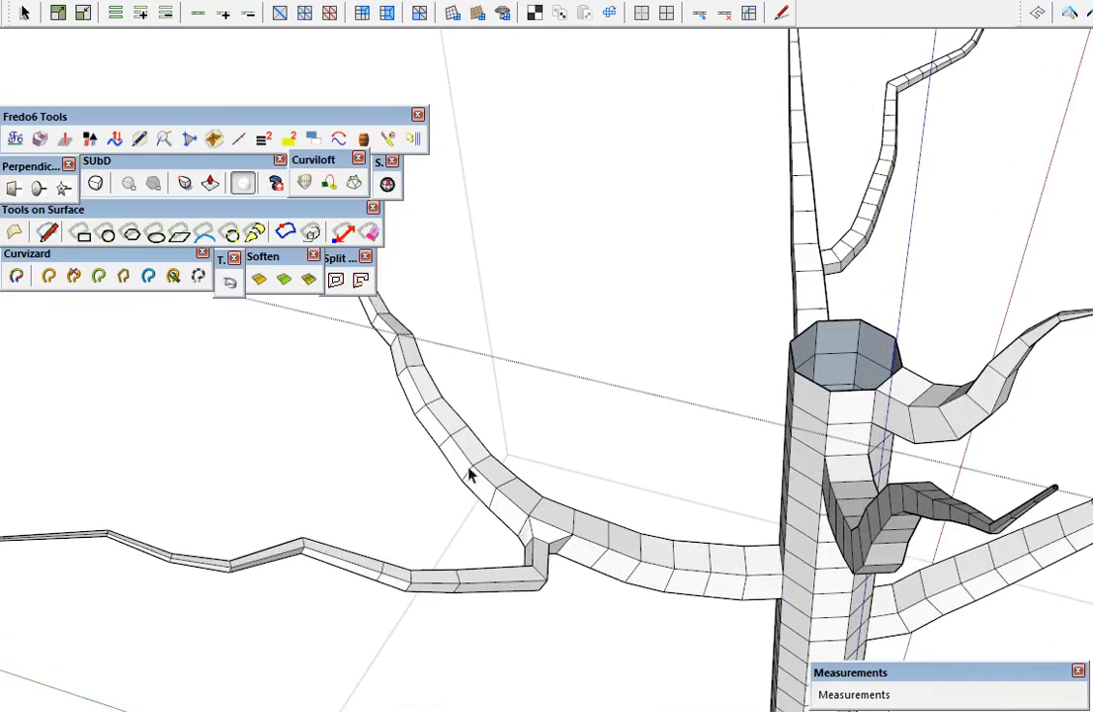
middle_click_drag(835, 506, 163, 643)
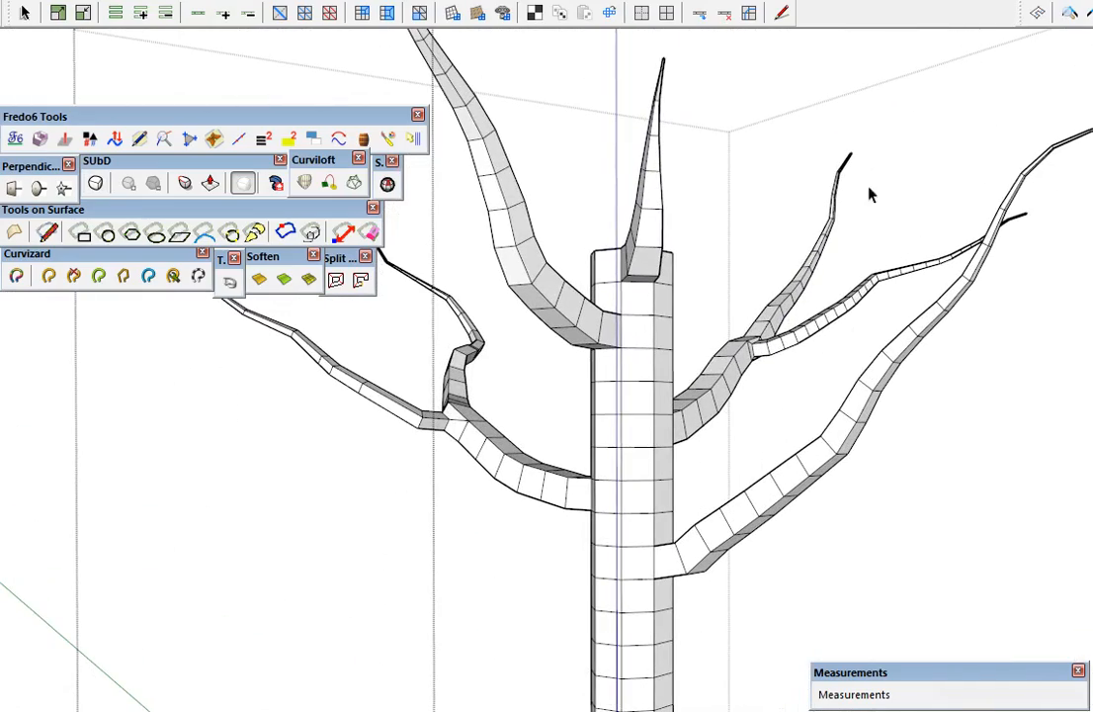
middle_click_drag(710, 405, 579, 615)
middle_click_drag(556, 534, 717, 405)
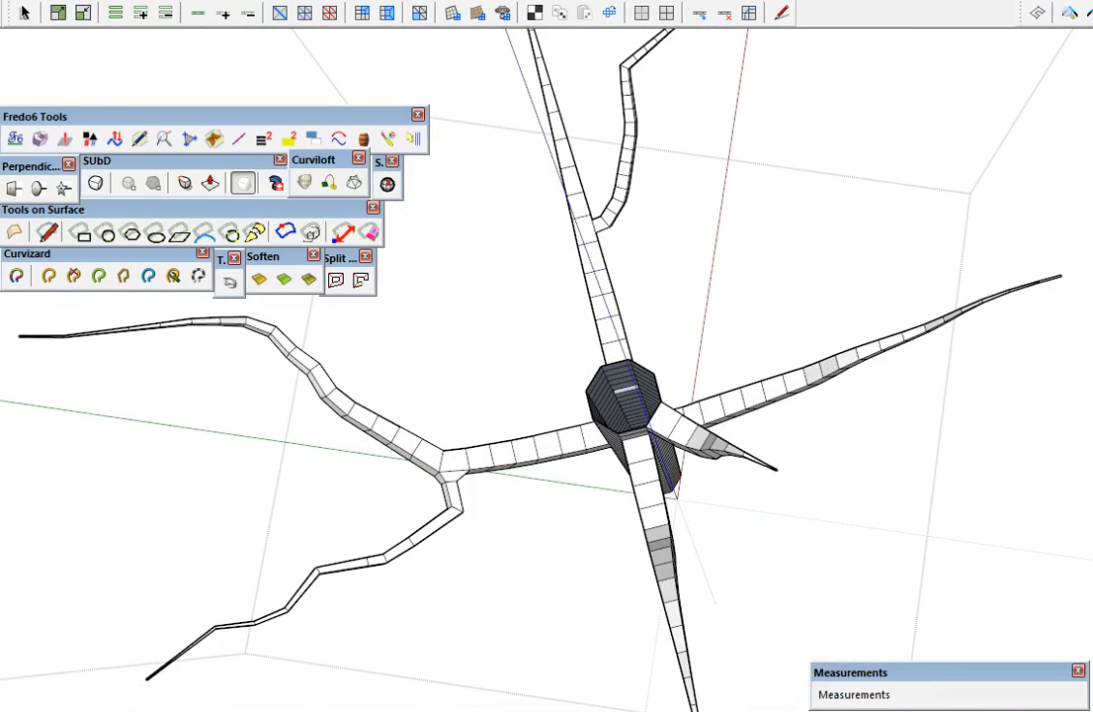
left_click_drag(207, 711, 251, 697)
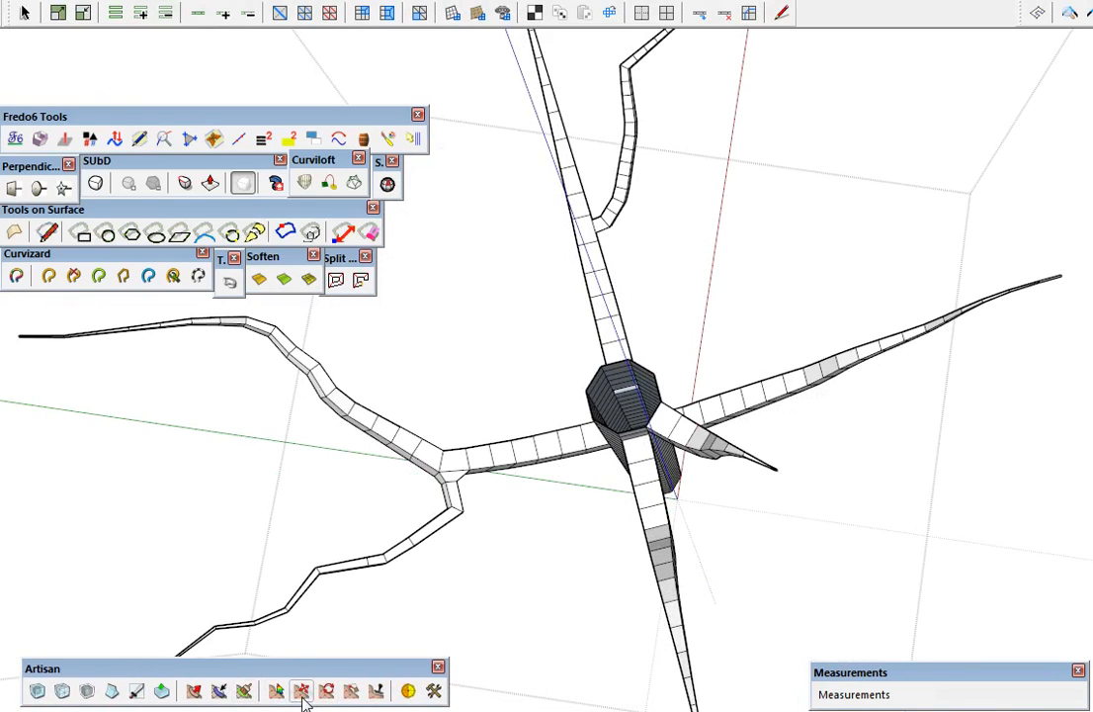
left_click(302, 692)
mouse_move(618, 640)
middle_mouse_down()
mouse_move(728, 556)
mouse_move(715, 520)
middle_mouse_up()
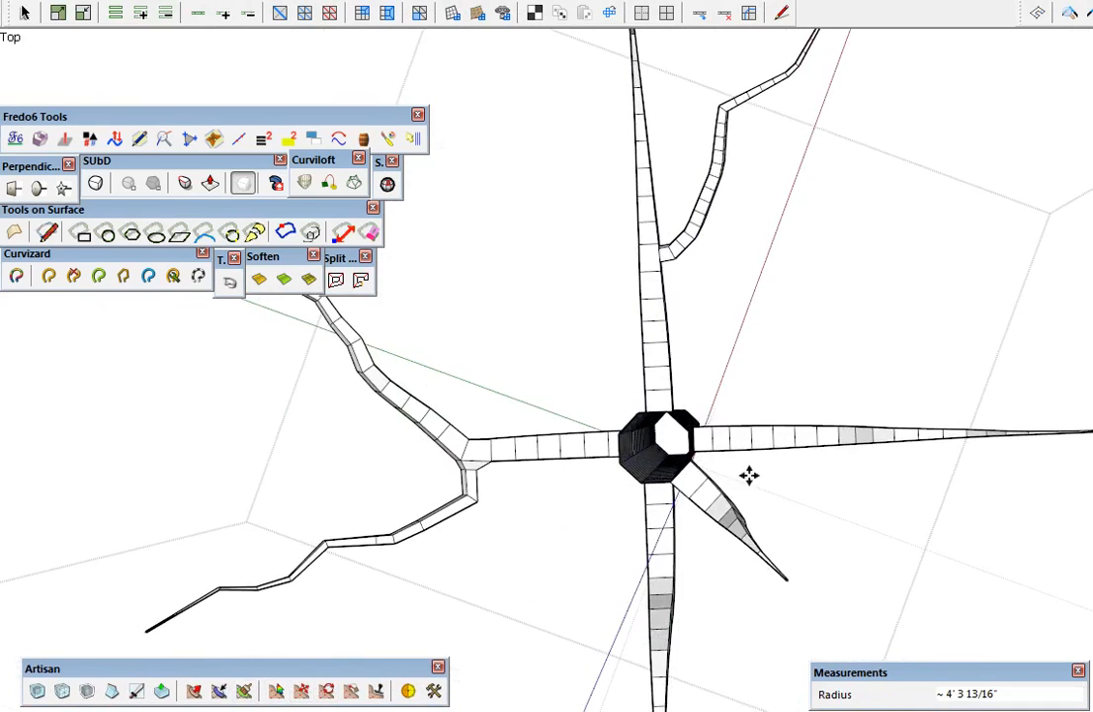
right_click(788, 450)
left_click(869, 590)
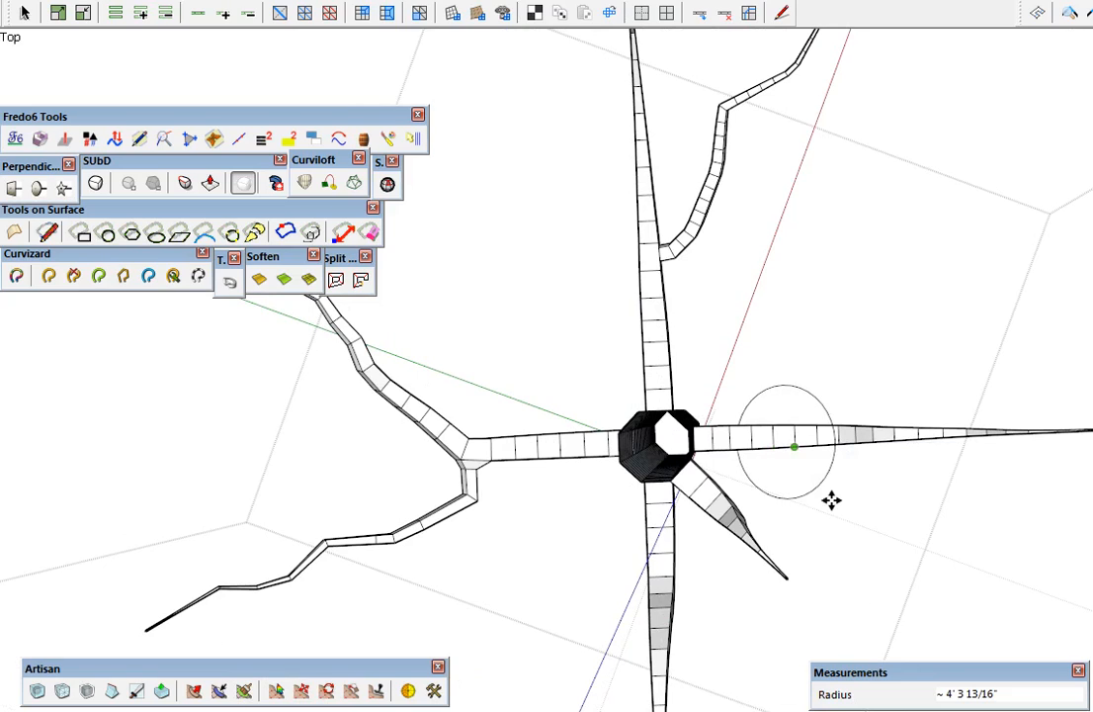
mouse_move(813, 439)
left_mouse_down()
mouse_move(824, 427)
mouse_move(821, 440)
mouse_move(837, 445)
mouse_move(837, 435)
mouse_move(831, 450)
mouse_move(825, 429)
mouse_move(837, 427)
left_mouse_up()
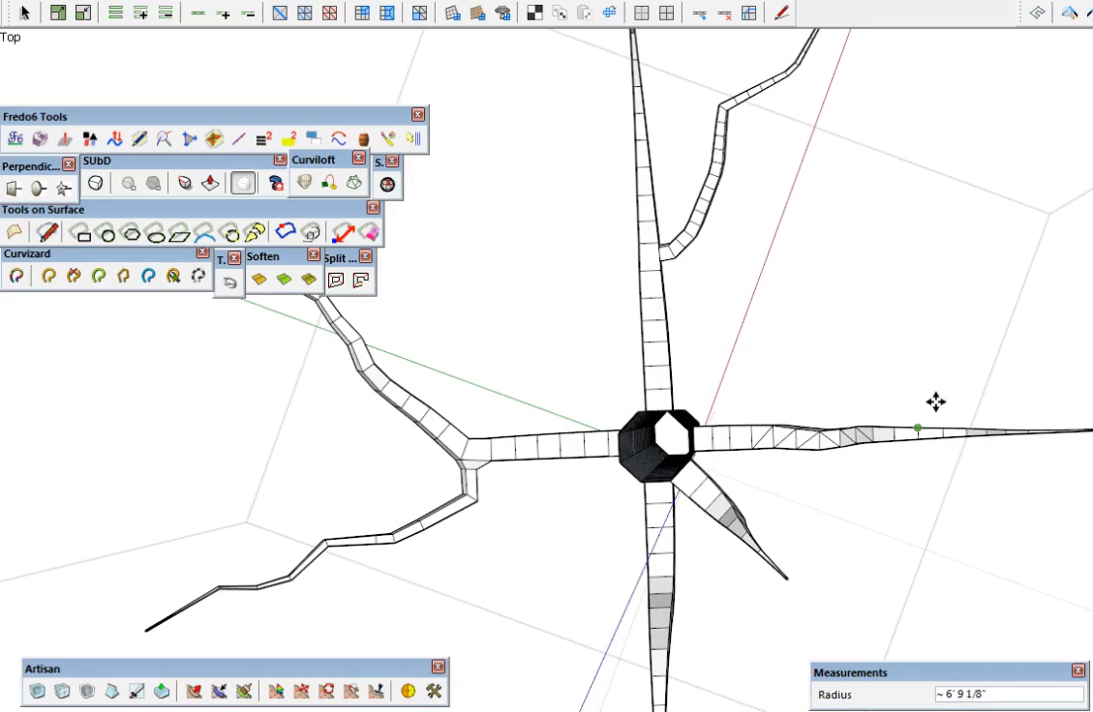
left_click_drag(925, 435, 933, 420)
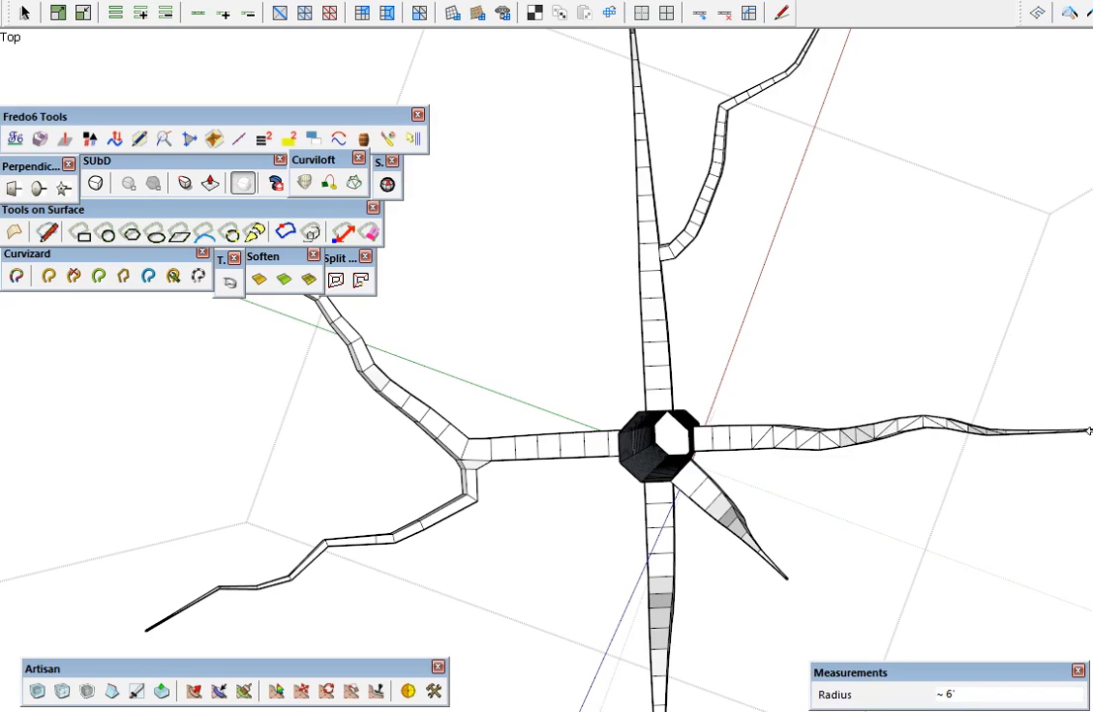
left_click_drag(1050, 430, 1049, 446)
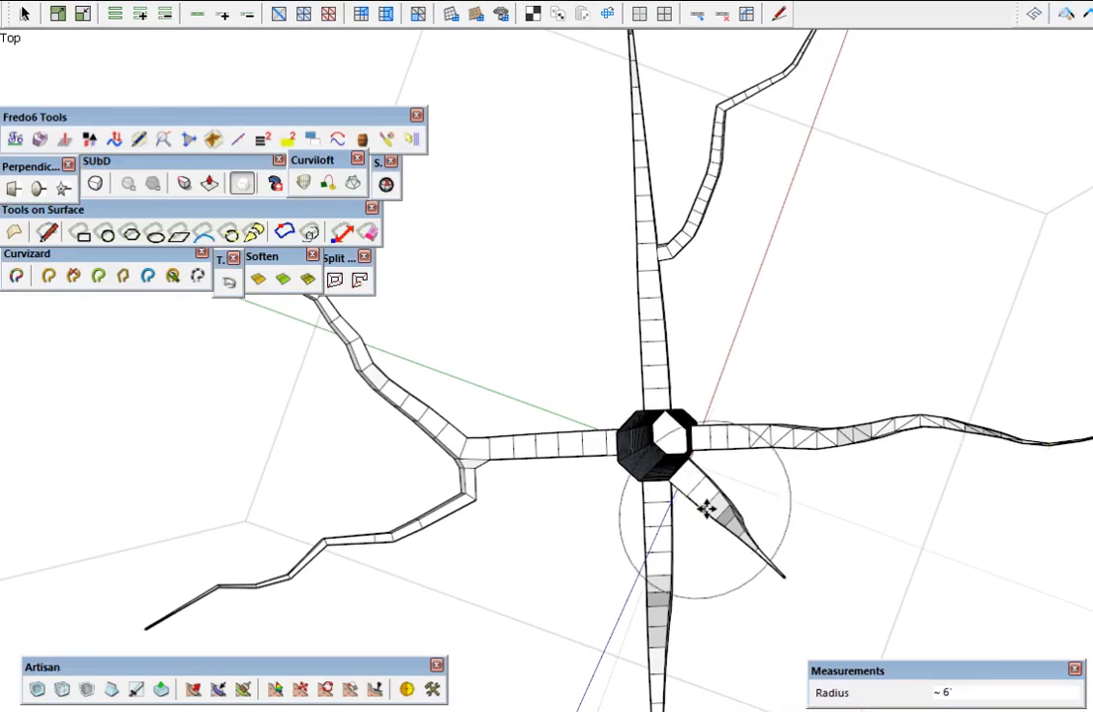
Give the short upper branch and the remaining main branches irregular bends with the same vertex brush
left_click_drag(715, 505, 726, 494)
left_click_drag(641, 576, 630, 596)
mouse_move(640, 671)
middle_mouse_down()
mouse_move(312, 556)
mouse_move(850, 445)
middle_mouse_up()
left_click_drag(951, 544, 937, 573)
left_click_drag(1020, 403, 1038, 374)
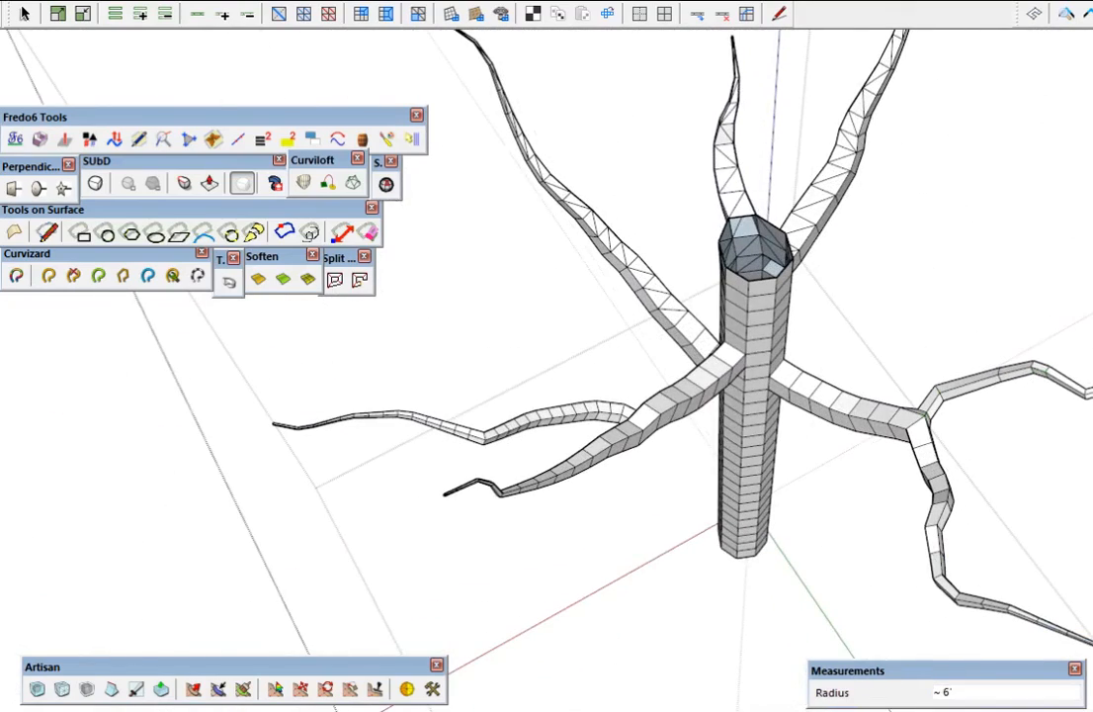
Try to bend the thin side twig of the forked branch
middle_click_drag(1038, 373, 888, 397)
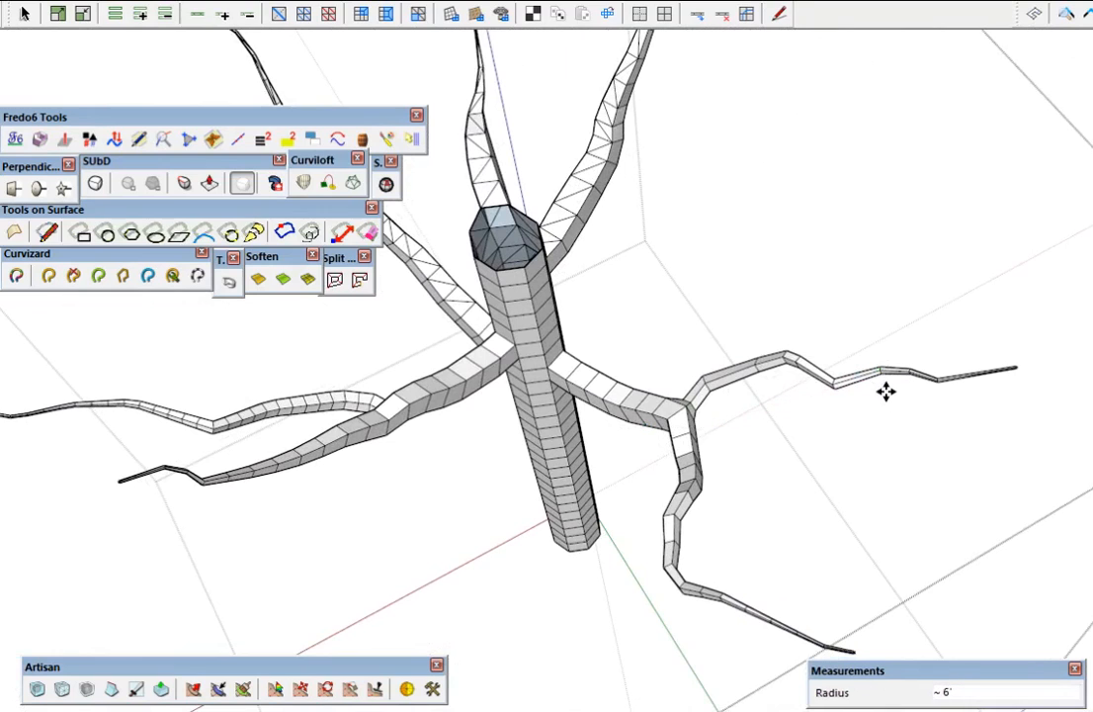
mouse_move(834, 492)
middle_mouse_down()
mouse_move(1022, 527)
mouse_move(898, 293)
middle_mouse_up()
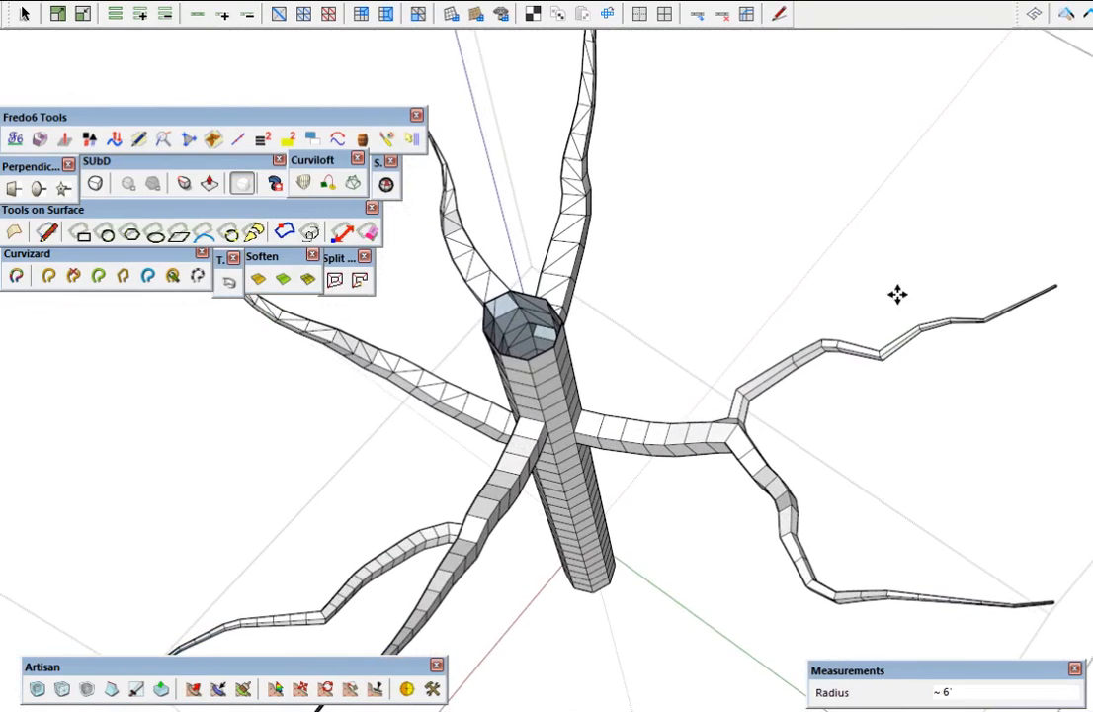
left_click_drag(822, 376, 571, 369)
key("ctrl+z")
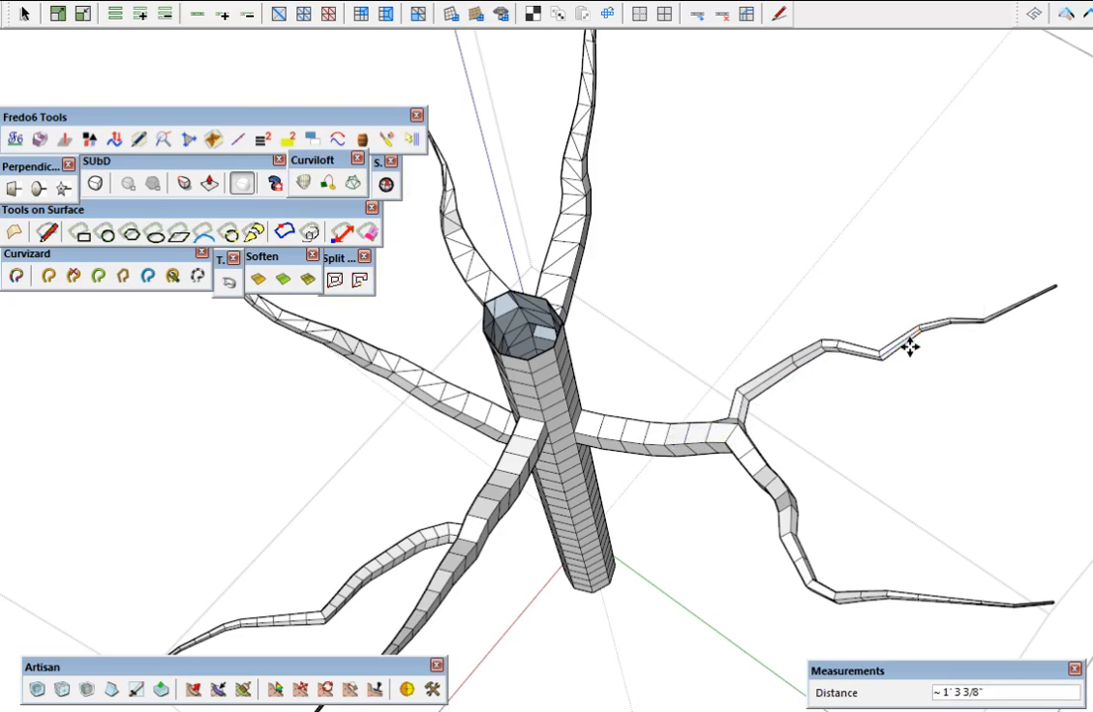
Bend the branch carrying the curved twig sideways near its fork and reshape the twig itself
middle_click_drag(910, 352, 506, 552)
left_click_drag(542, 544, 572, 544)
middle_click_drag(581, 558, 842, 490, "shift")
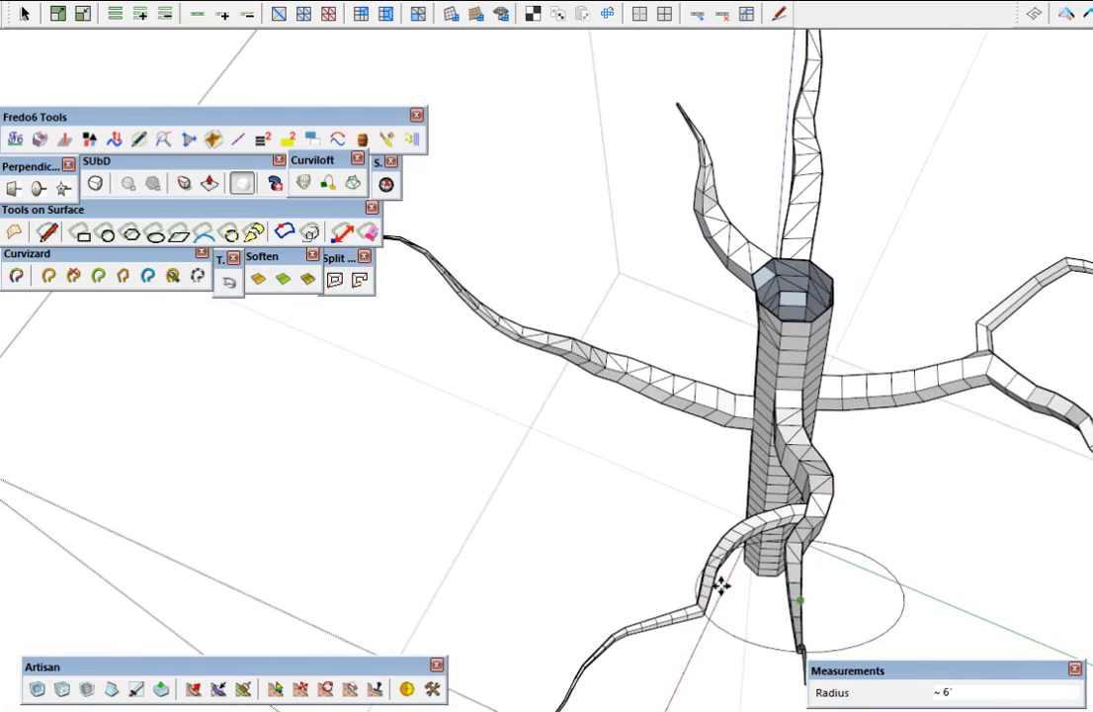
left_click_drag(700, 594, 701, 549)
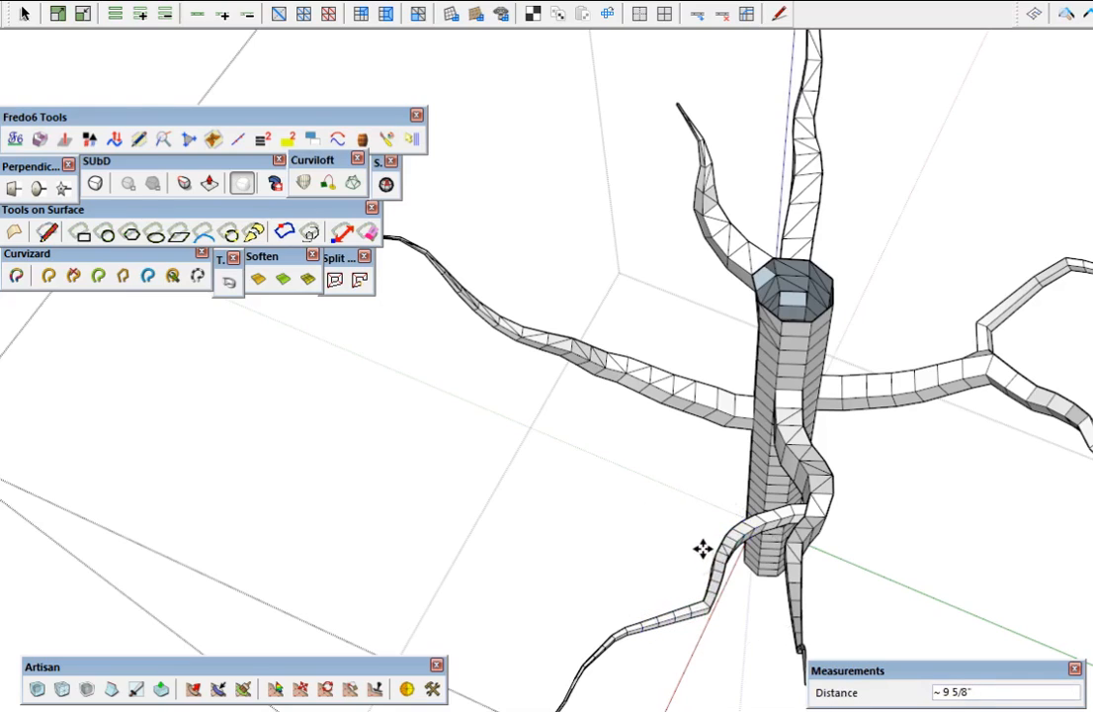
mouse_move(726, 565)
left_mouse_down()
mouse_move(712, 551)
mouse_move(771, 585)
mouse_move(690, 546)
mouse_move(715, 553)
left_mouse_up()
Add further bends to the middle and outer part of the long branch that has no twig
left_click_drag(640, 384, 652, 370)
middle_click_drag(688, 391, 709, 487)
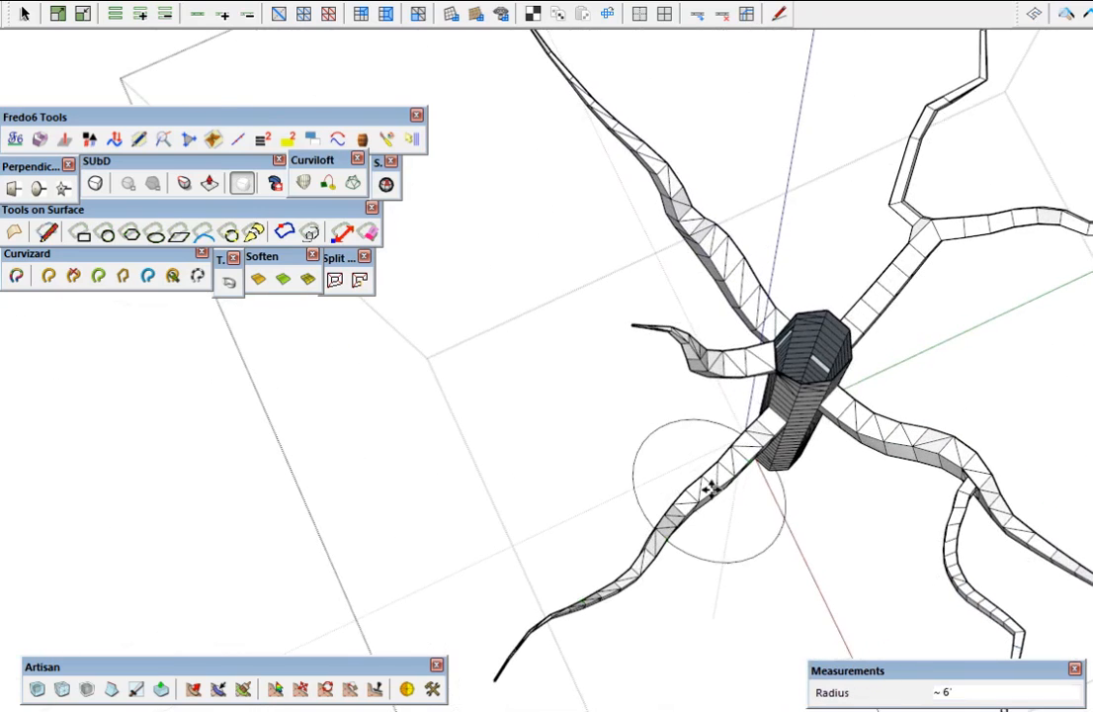
mouse_move(676, 520)
left_mouse_down()
mouse_move(703, 541)
mouse_move(658, 515)
left_mouse_up()
left_click_drag(585, 608, 597, 614)
Push the lower part of the straight trunk sideways into a slight bend with the Artisan brush
middle_click_drag(686, 612, 483, 27)
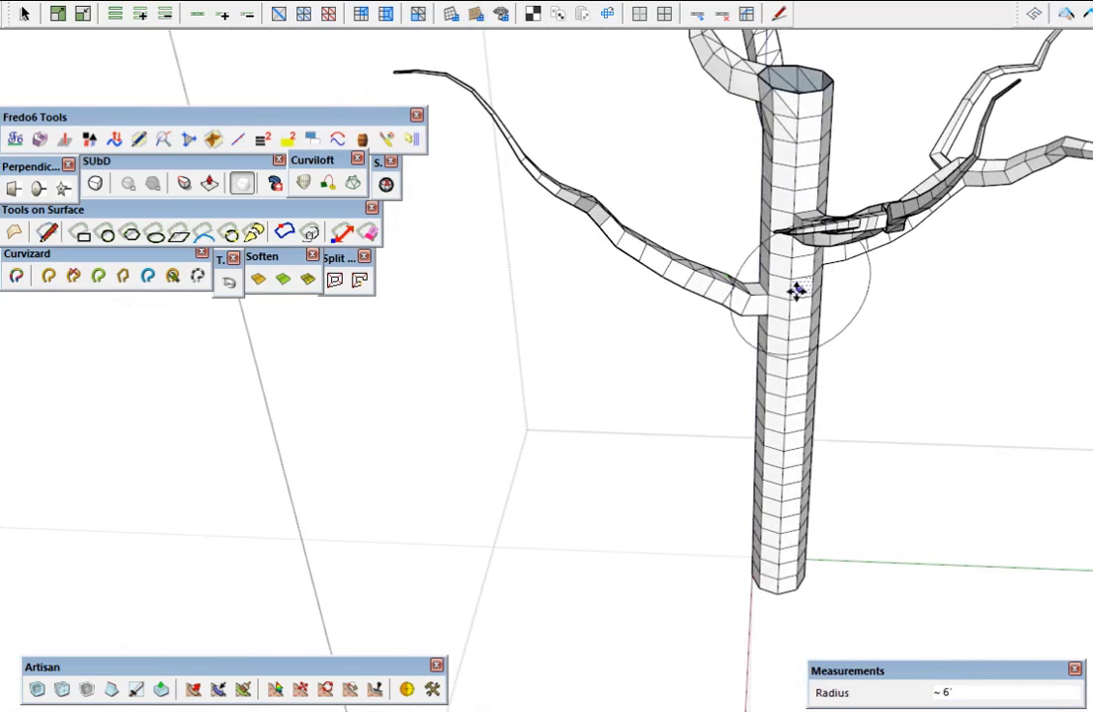
right_click(797, 291)
left_click(849, 347)
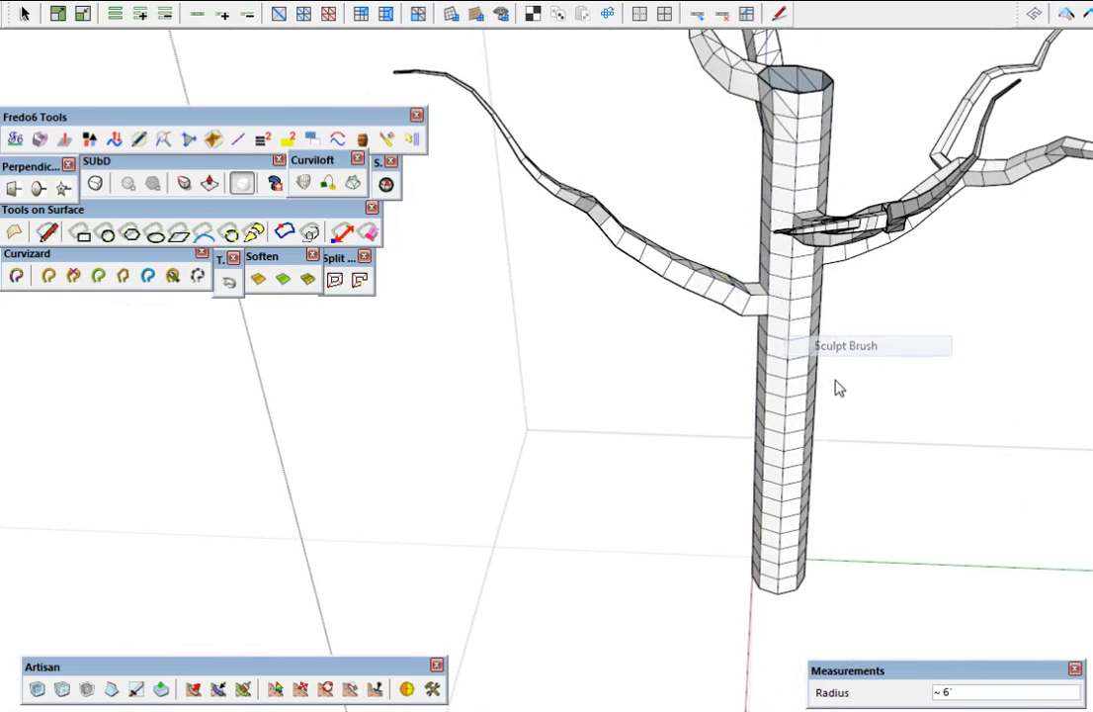
right_click(778, 547)
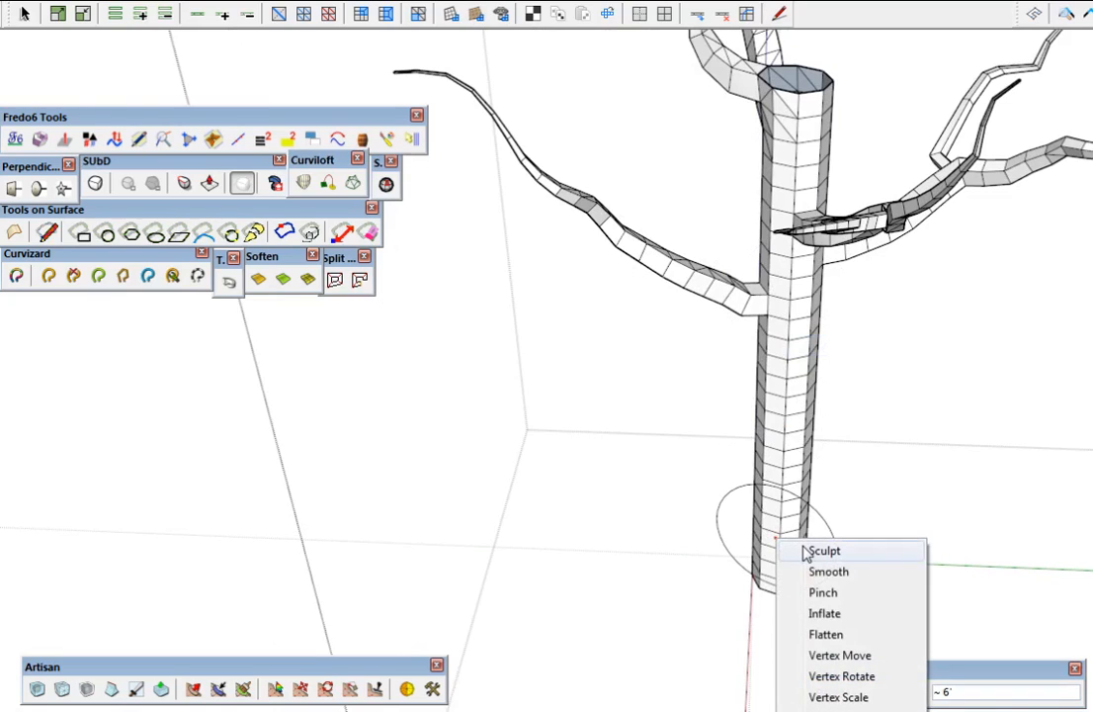
left_click(823, 552)
mouse_move(769, 520)
left_mouse_down()
mouse_move(781, 500)
mouse_move(741, 463)
mouse_move(756, 491)
mouse_move(819, 413)
mouse_move(807, 521)
left_mouse_up()
scroll(791, 521, "up", 5)
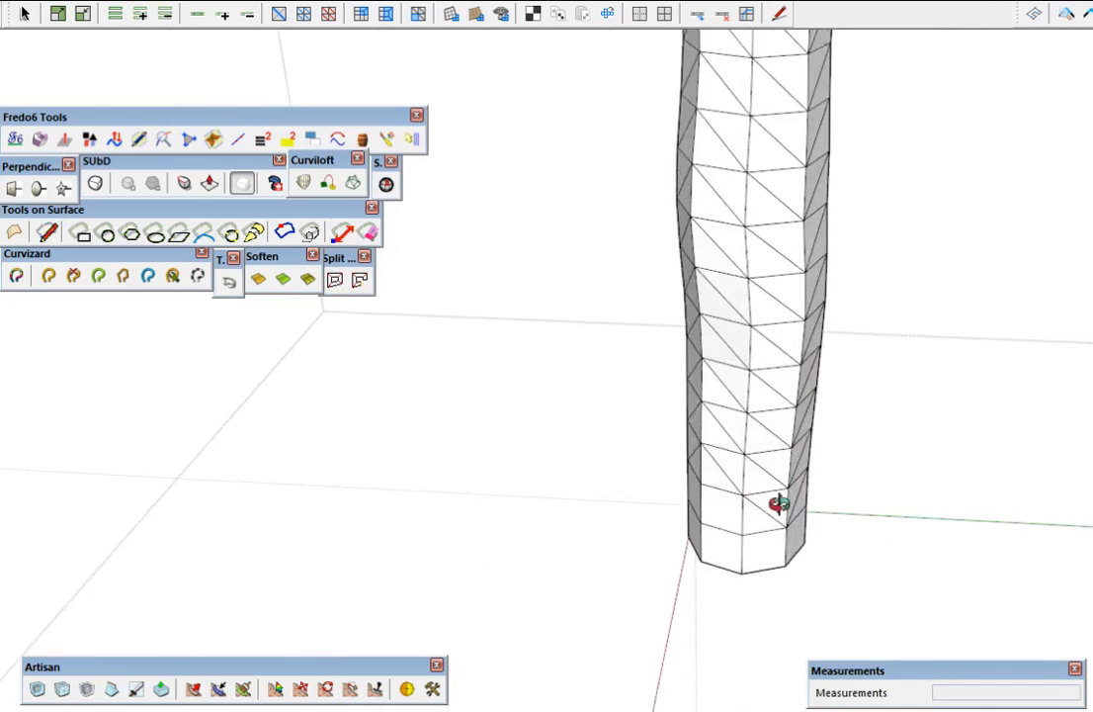
left_click_drag(719, 273, 708, 287)
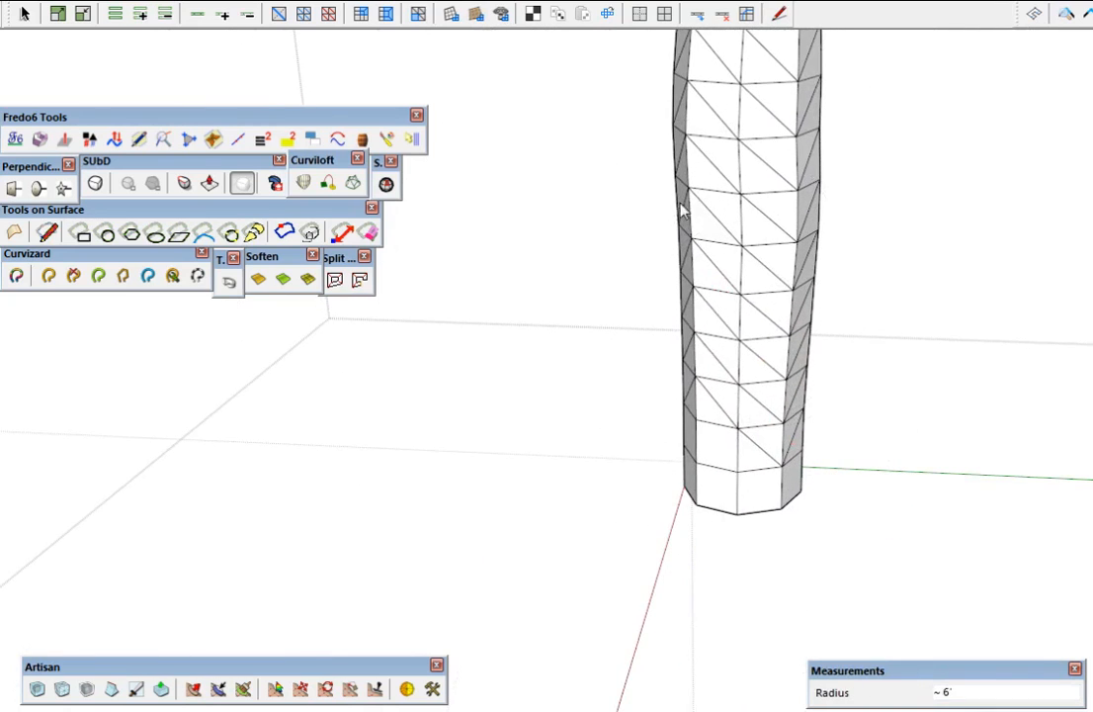
Scale the trunk's bottom edge loop outward about its centre to form a wide flared base
middle_click_drag(750, 490, 779, 290)
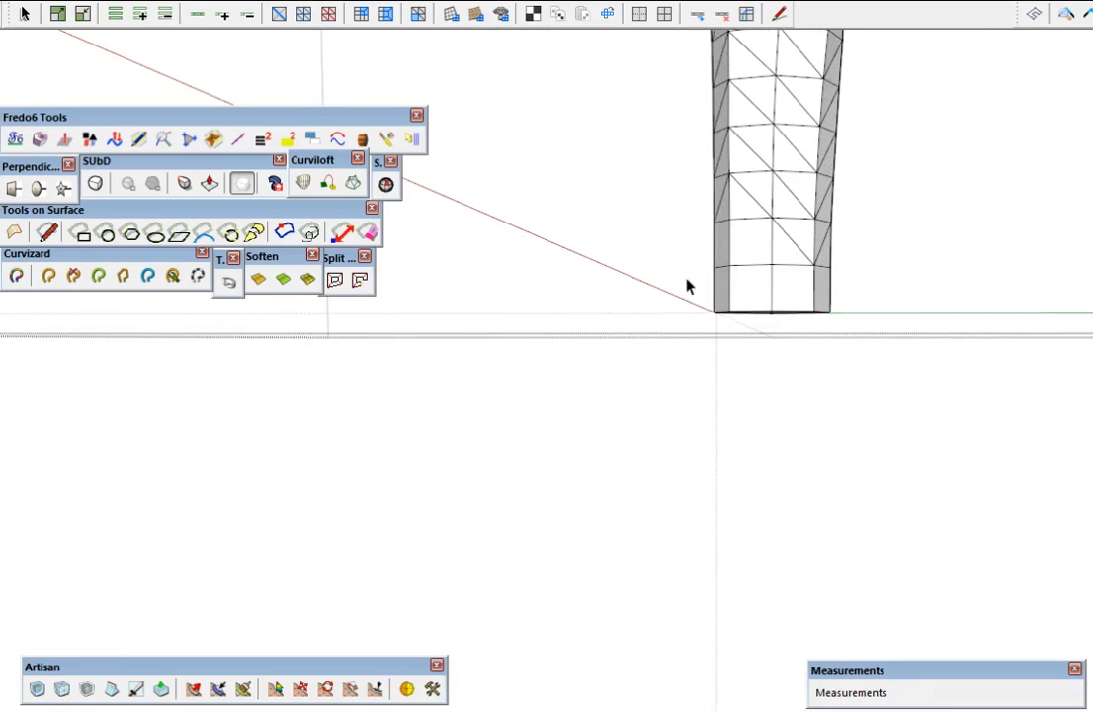
middle_click_drag(921, 377, 882, 584)
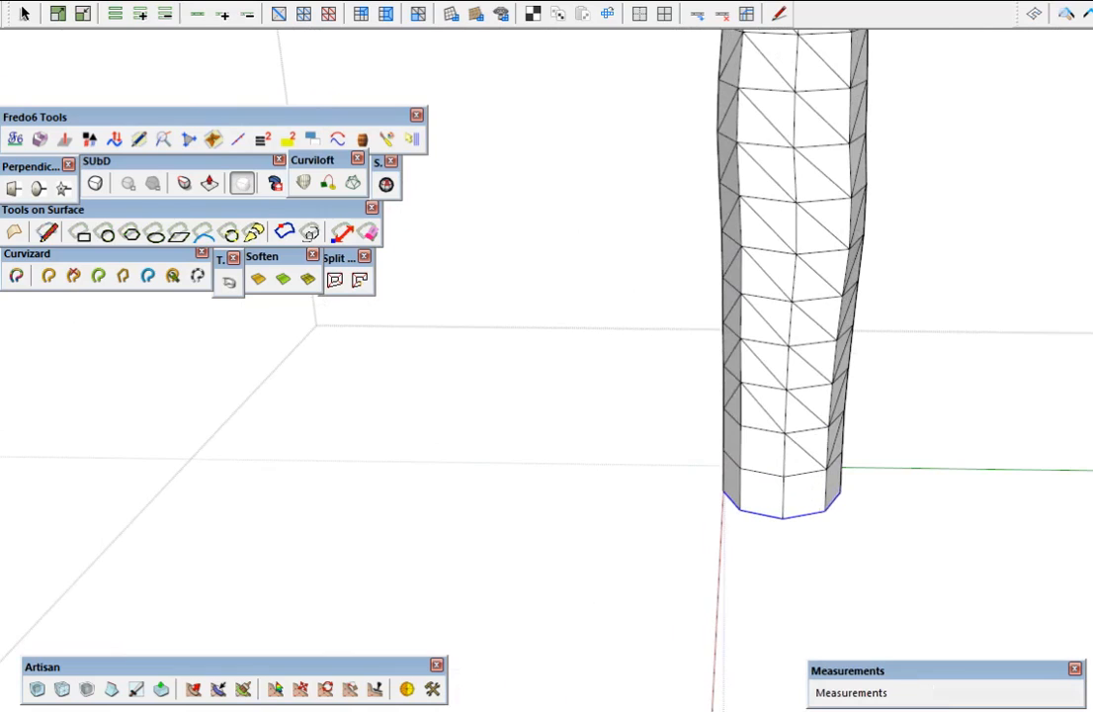
left_click(854, 506)
key("ctrl")
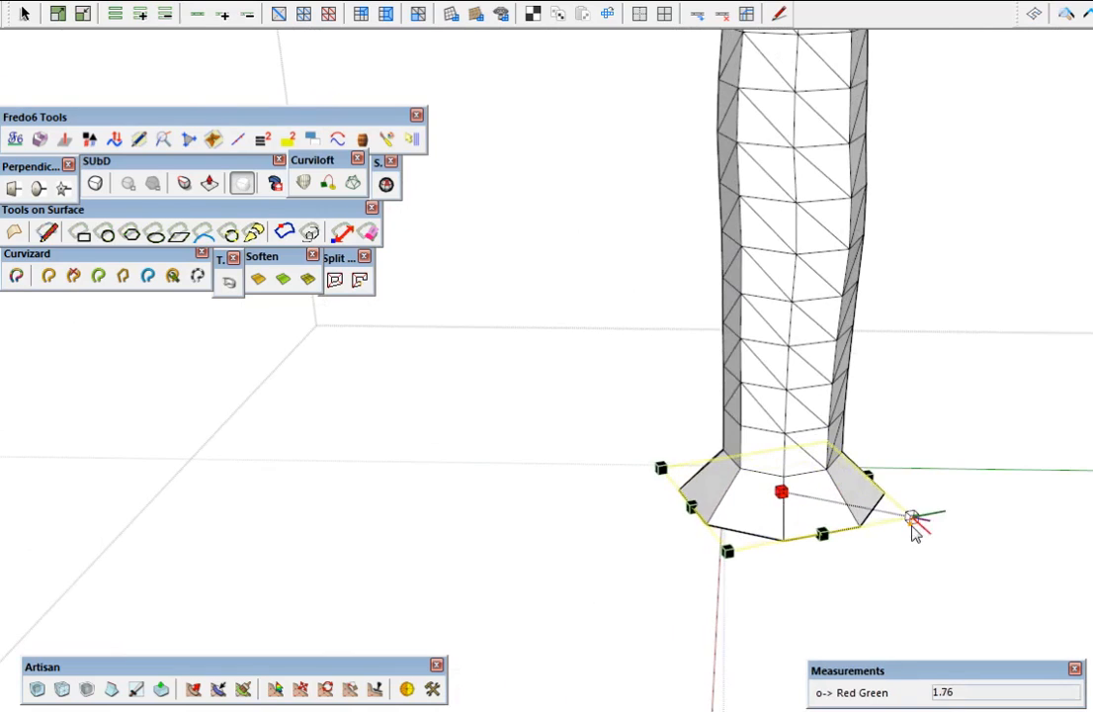
left_click(1011, 547)
key("space")
Select the edge loop directly above the flared base rim and scale it outward about its centre
left_click(804, 473)
left_click(802, 473)
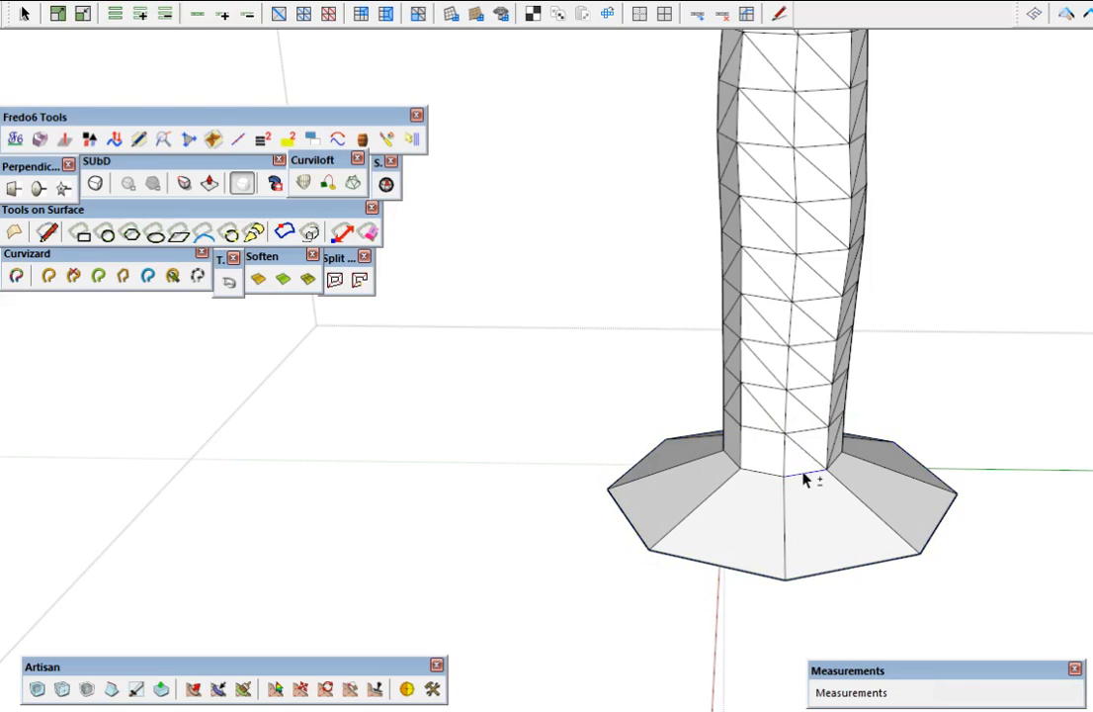
left_click(854, 465)
key("ctrl")
left_click(939, 475)
key("space")
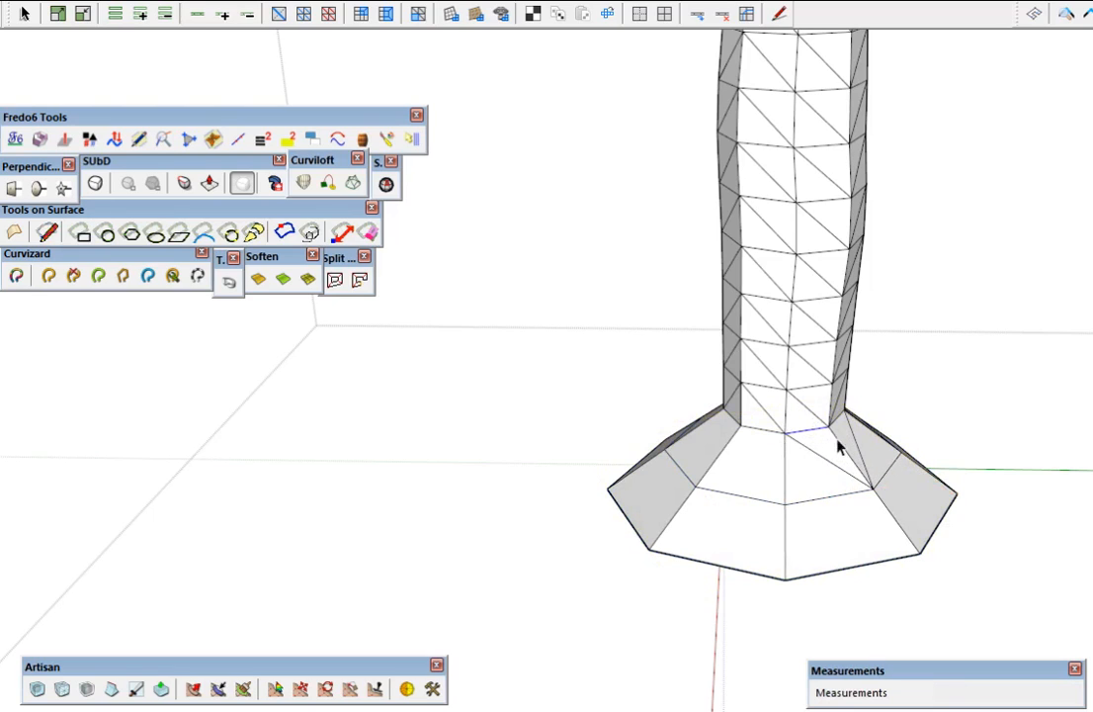
Select the third edge loop up from the ground and scale it slightly outward to soften the flare
middle_click_drag(770, 432, 737, 247)
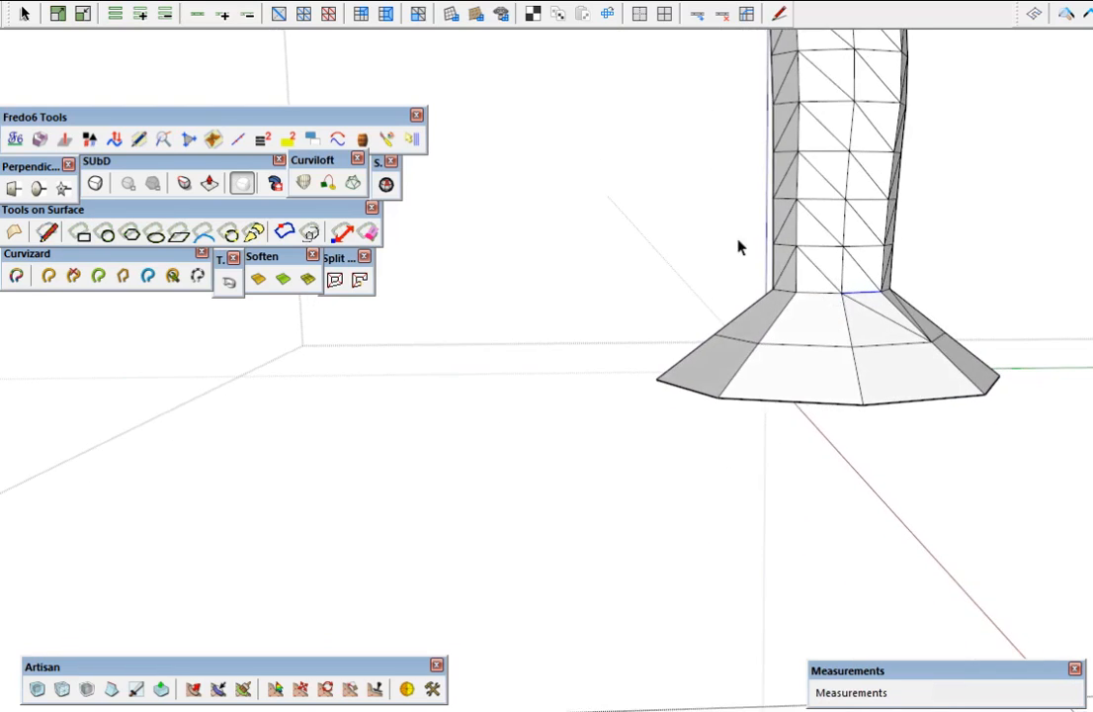
middle_click_drag(939, 321, 972, 534)
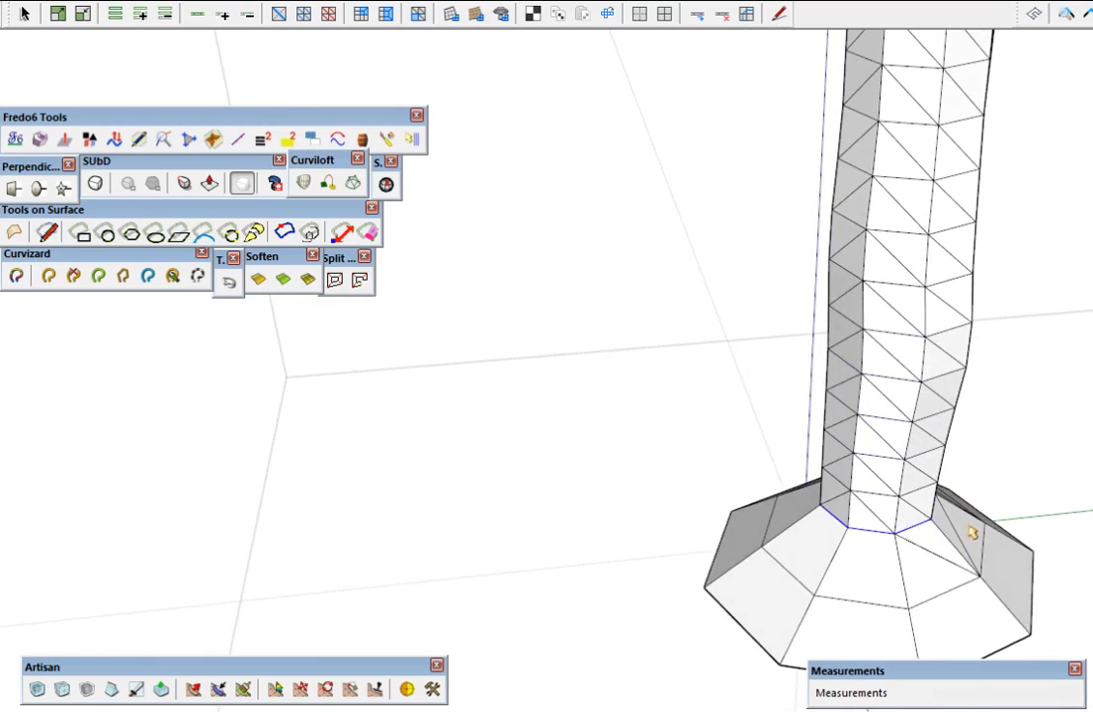
left_click_drag(927, 539, 948, 557)
middle_click_drag(929, 545, 774, 475, "shift")
key("space")
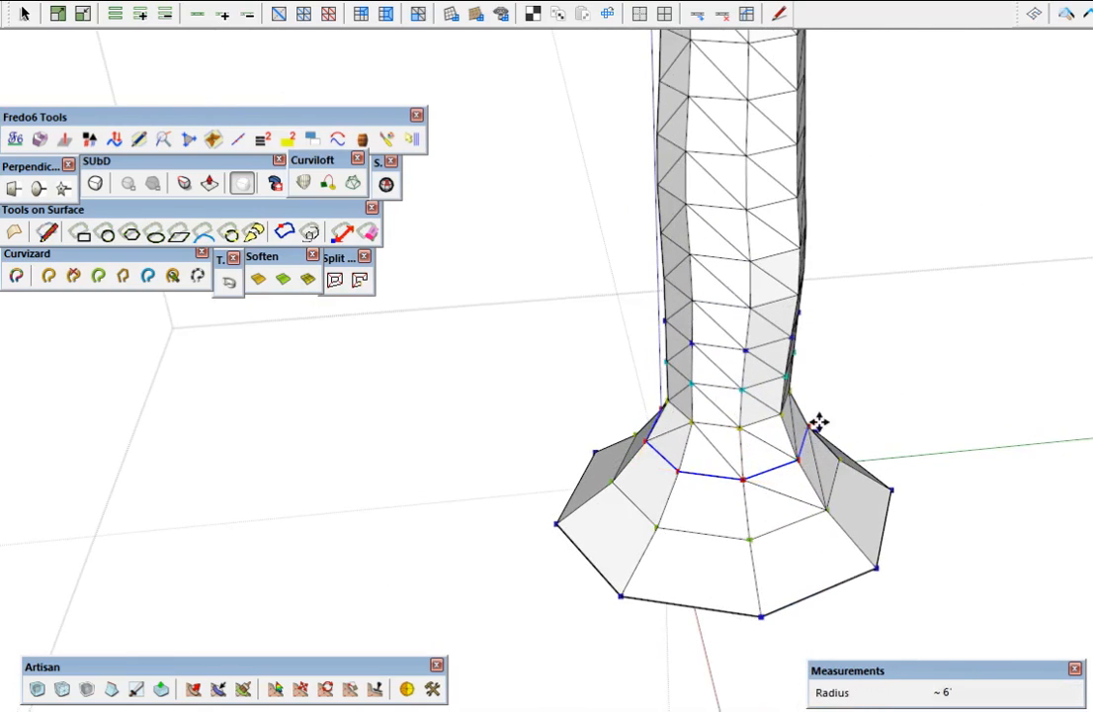
Pull the flared base's corners and the trunk just above it unevenly outward using a vertex brush radius of about 6'
left_click_drag(811, 431, 822, 429)
left_click_drag(894, 490, 913, 490)
left_click_drag(874, 567, 893, 565)
left_click_drag(573, 540, 554, 544)
left_click_drag(675, 331, 655, 326)
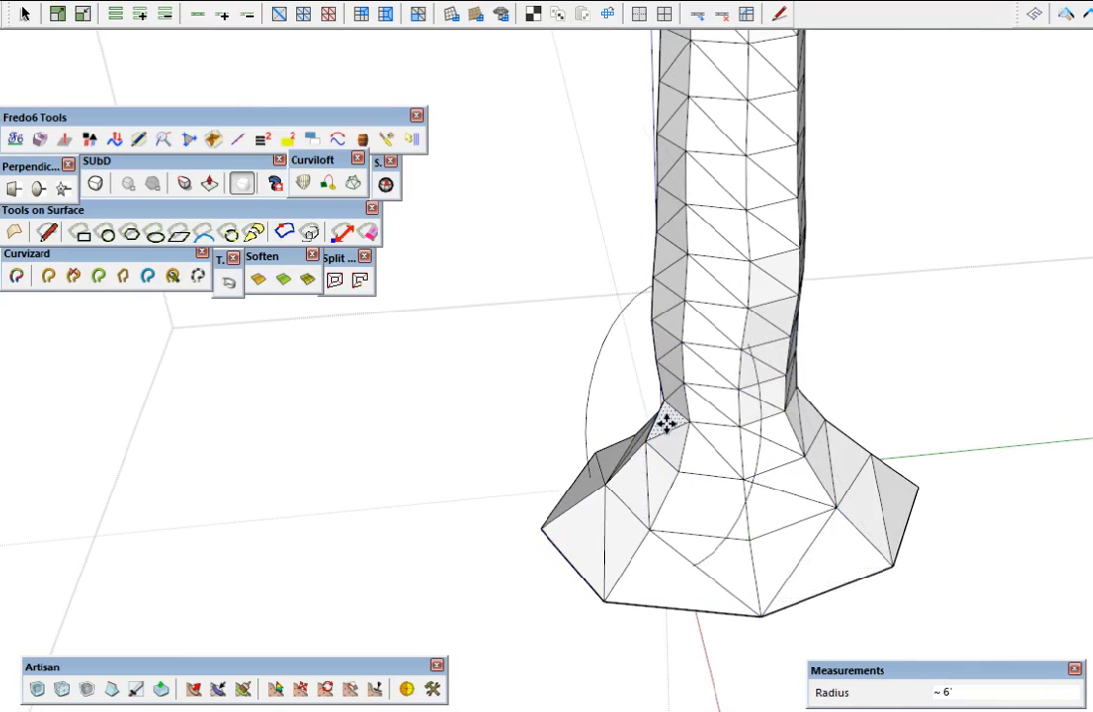
left_click_drag(659, 410, 648, 410)
Push the trunk above the base in different directions from several sides to give it an irregular, crooked shape
middle_click_drag(804, 220, 736, 235)
left_click_drag(750, 167, 772, 170)
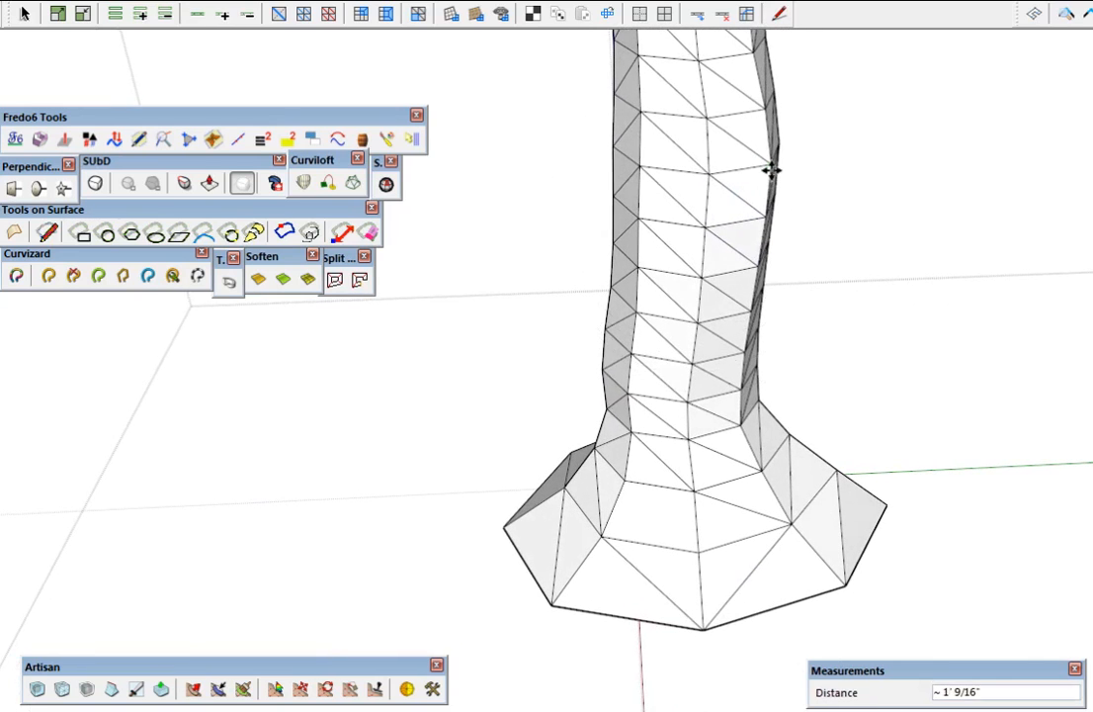
left_click_drag(613, 180, 591, 180)
middle_click_drag(692, 313, 970, 322)
left_click_drag(952, 271, 970, 281)
mouse_move(970, 282)
middle_mouse_down()
mouse_move(837, 347)
mouse_move(868, 382)
middle_mouse_up()
left_click_drag(864, 374, 818, 385)
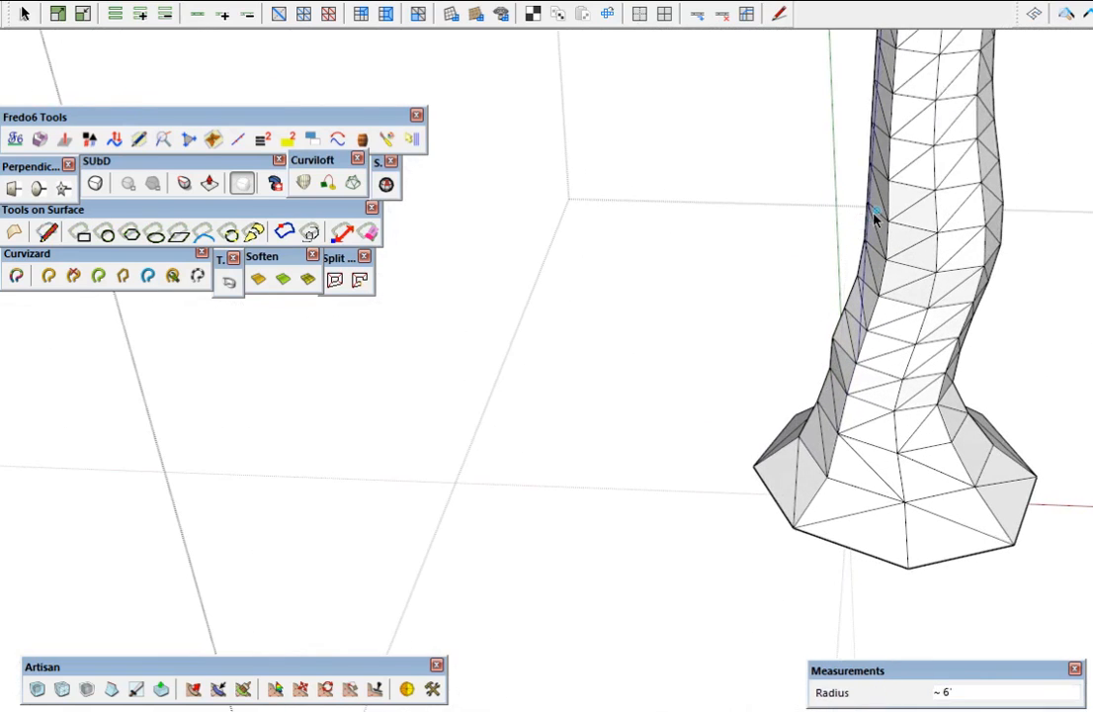
Nudge the trunk's vertices sideways around its middle and lower sections with the vertex brush to add further slight bends
mouse_move(867, 193)
left_mouse_down()
mouse_move(849, 191)
mouse_move(871, 191)
left_mouse_up()
mouse_move(871, 190)
middle_mouse_down("shift")
mouse_move(847, 362)
mouse_move(812, 433)
middle_mouse_up("shift")
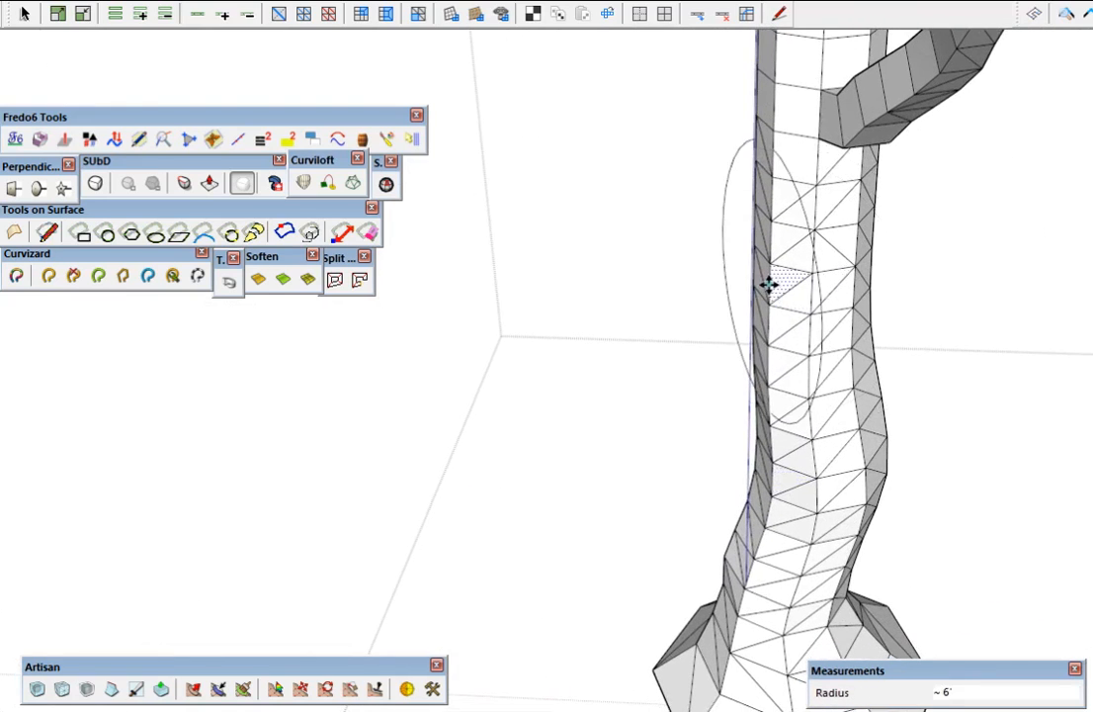
left_click_drag(776, 615, 802, 623)
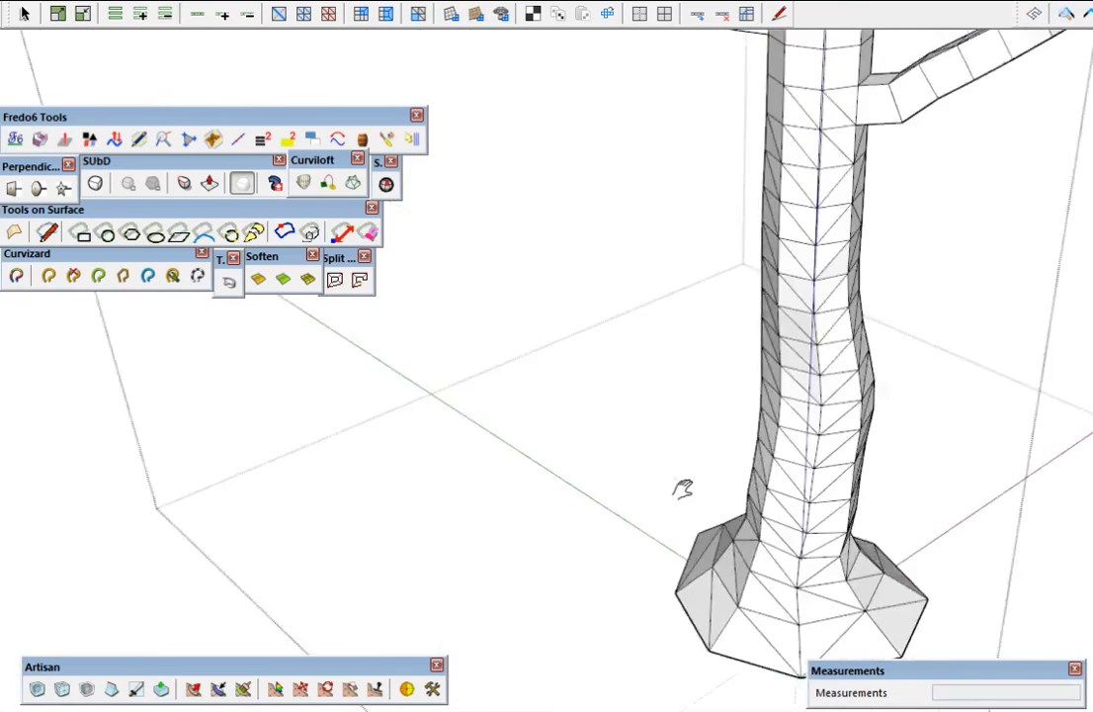
middle_click_drag(676, 488, 884, 388)
mouse_move(885, 388)
left_mouse_down()
mouse_move(859, 386)
mouse_move(886, 402)
mouse_move(891, 386)
mouse_move(866, 374)
left_mouse_up()
left_click_drag(869, 466, 854, 465)
middle_click_drag(965, 511, 686, 532, "shift")
scroll(705, 511, "down", 4)
middle_click_drag(650, 365, 676, 339)
middle_click_drag(676, 339, 615, 470, "shift")
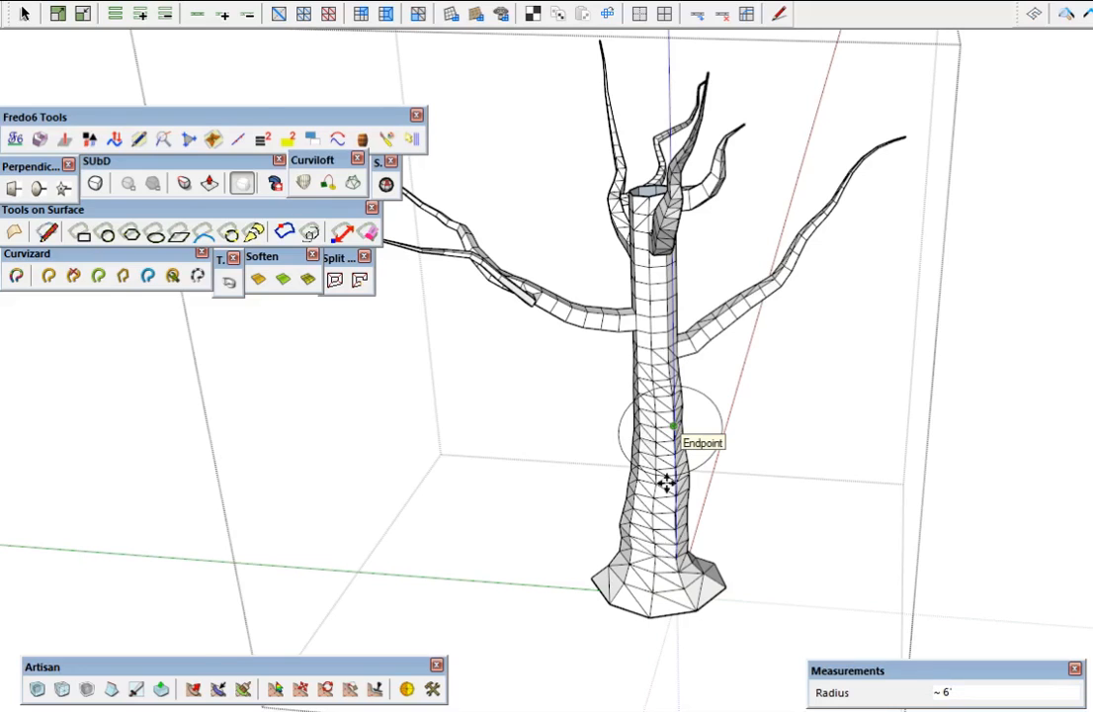
Select a quad face on the lower trunk and clear the visible diagonals so the mesh displays as clean quads
scroll(646, 558, "up", 5)
middle_click_drag(651, 562, 747, 553)
key("s")
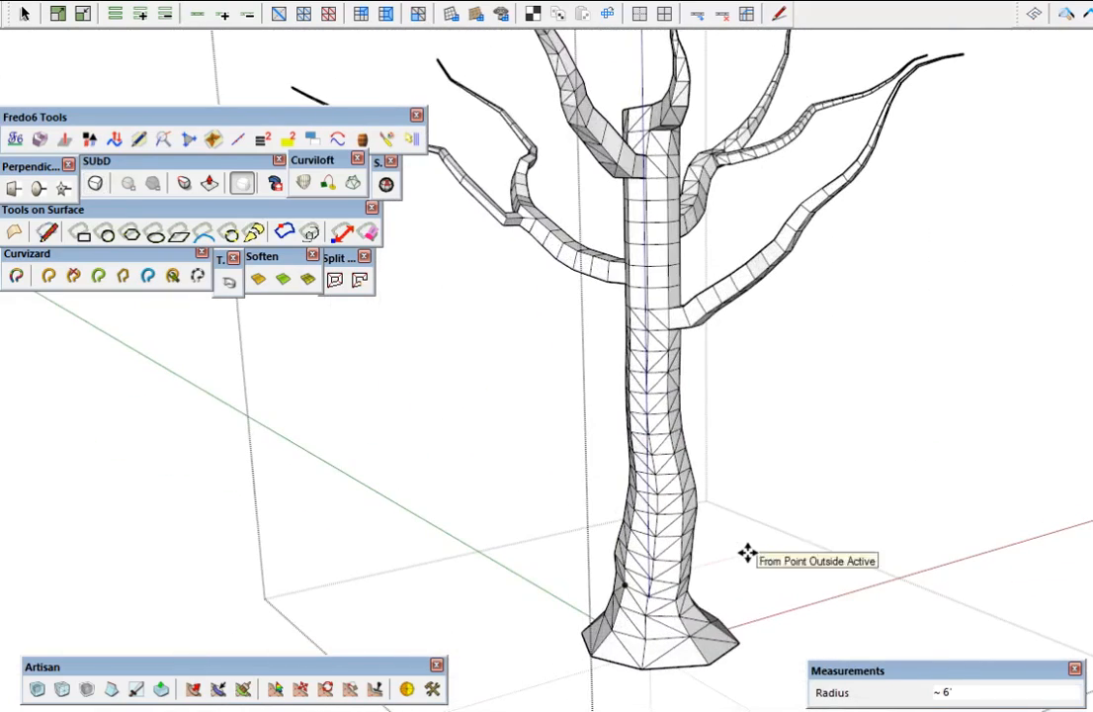
scroll(649, 553, "up", 6)
key("space")
left_click(641, 589)
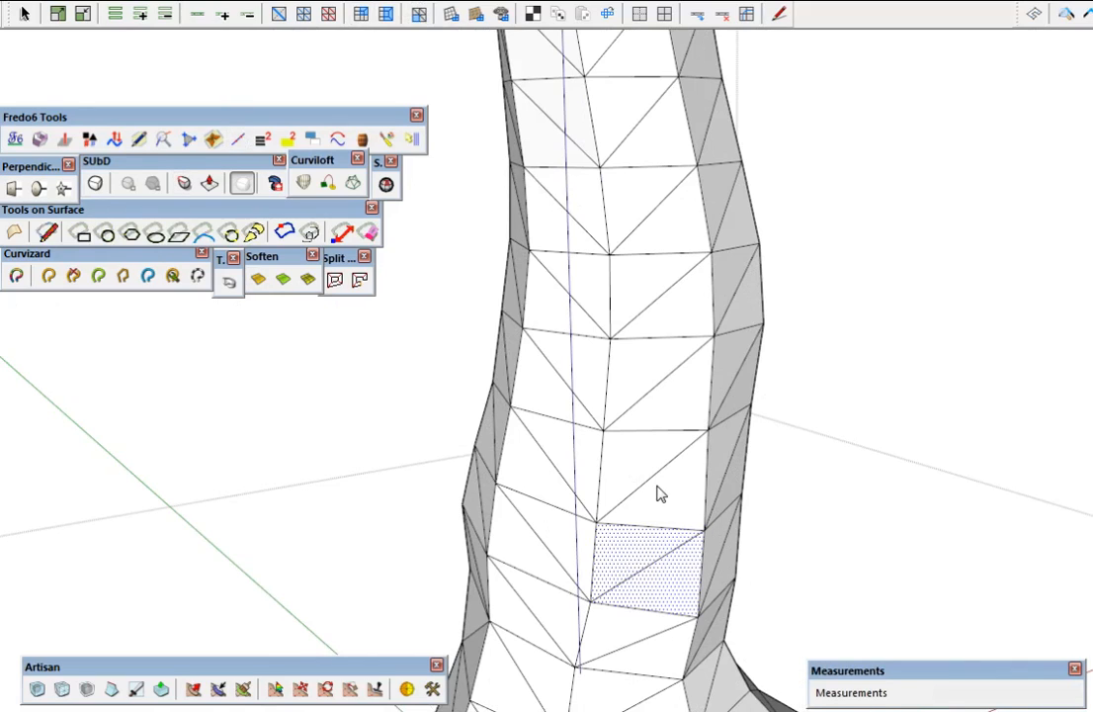
scroll(665, 472, "down", 6)
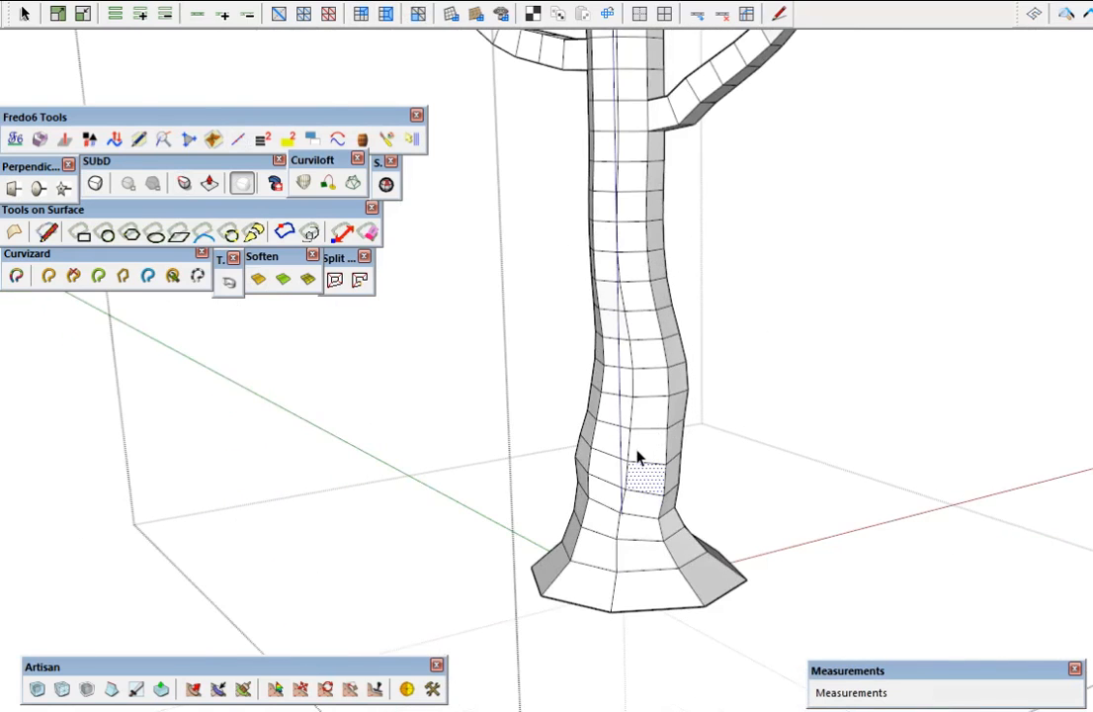
Preview the tree with subdivision smoothing from several sides and return to the low-poly mesh
scroll(692, 445, "down", 3)
middle_click_drag(751, 430, 417, 210)
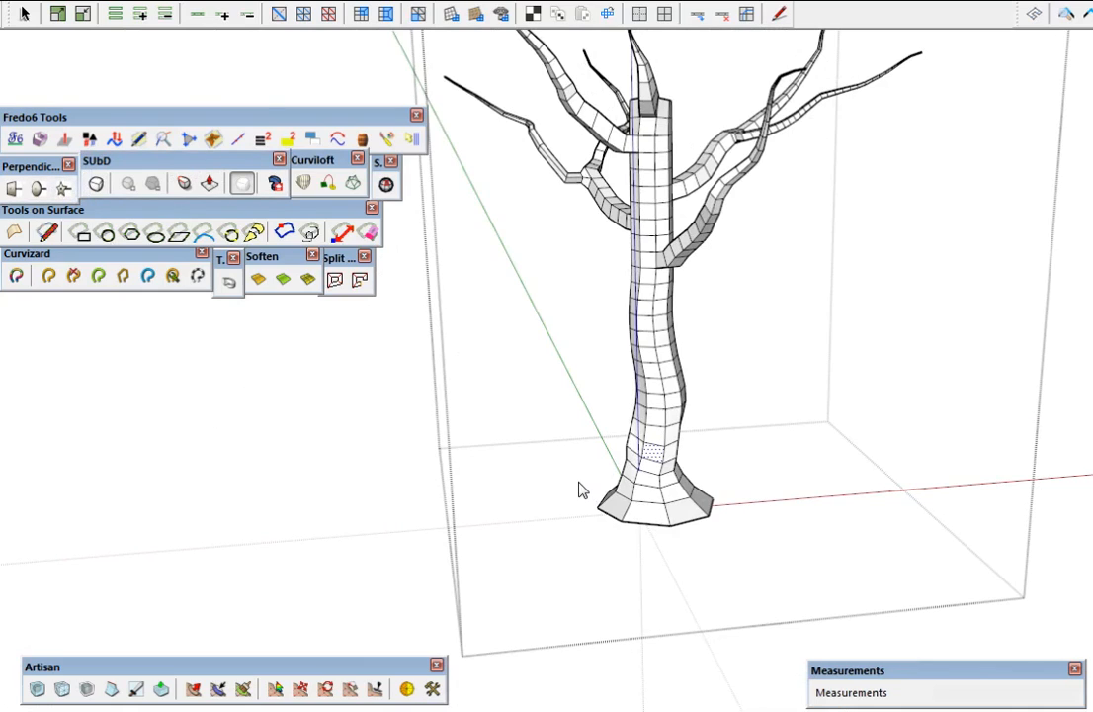
mouse_move(620, 400)
middle_mouse_down()
mouse_move(1055, 251)
mouse_move(734, 274)
mouse_move(769, 356)
mouse_move(959, 412)
mouse_move(847, 427)
middle_mouse_up()
scroll(723, 349, "up", 5)
scroll(720, 365, "up", 3)
mouse_move(723, 379)
middle_mouse_down()
mouse_move(630, 371)
mouse_move(659, 379)
middle_mouse_up()
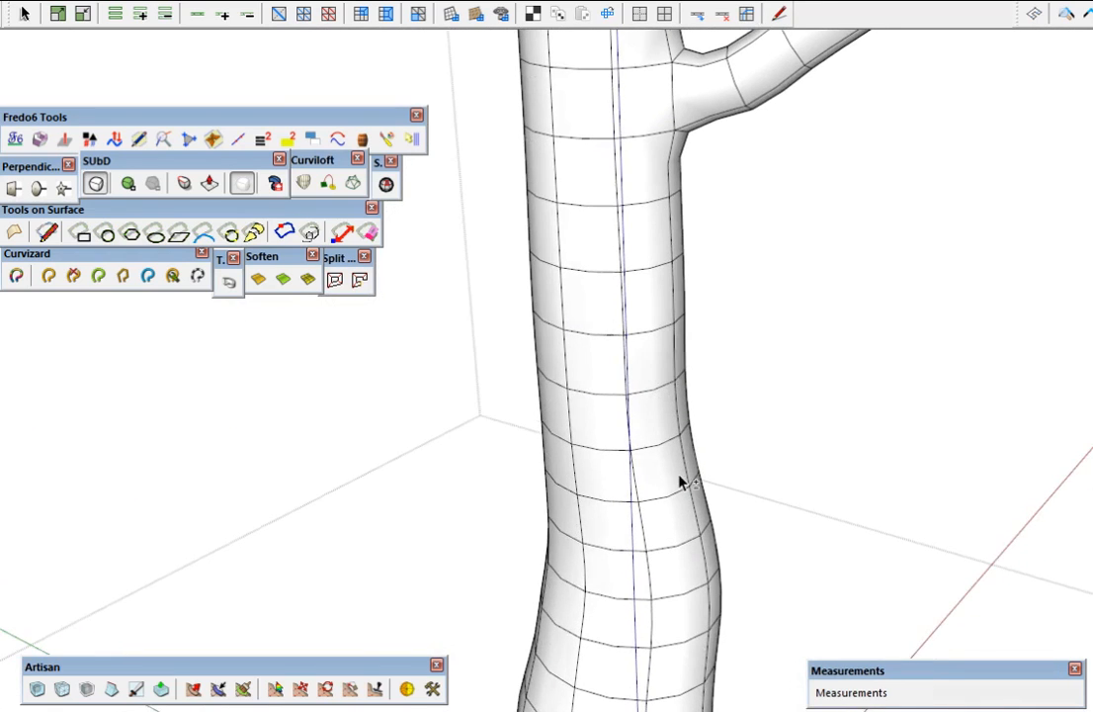
key("q")
middle_click_drag(678, 476, 954, 425)
middle_click_drag(591, 502, 636, 463)
middle_click_drag(648, 368, 447, 314)
middle_click_drag(500, 401, 715, 449)
Make a two-by-two patch of adjacent trunk faces planar with Vertex Tools and move it outward from the trunk
scroll(535, 374, "up", 2)
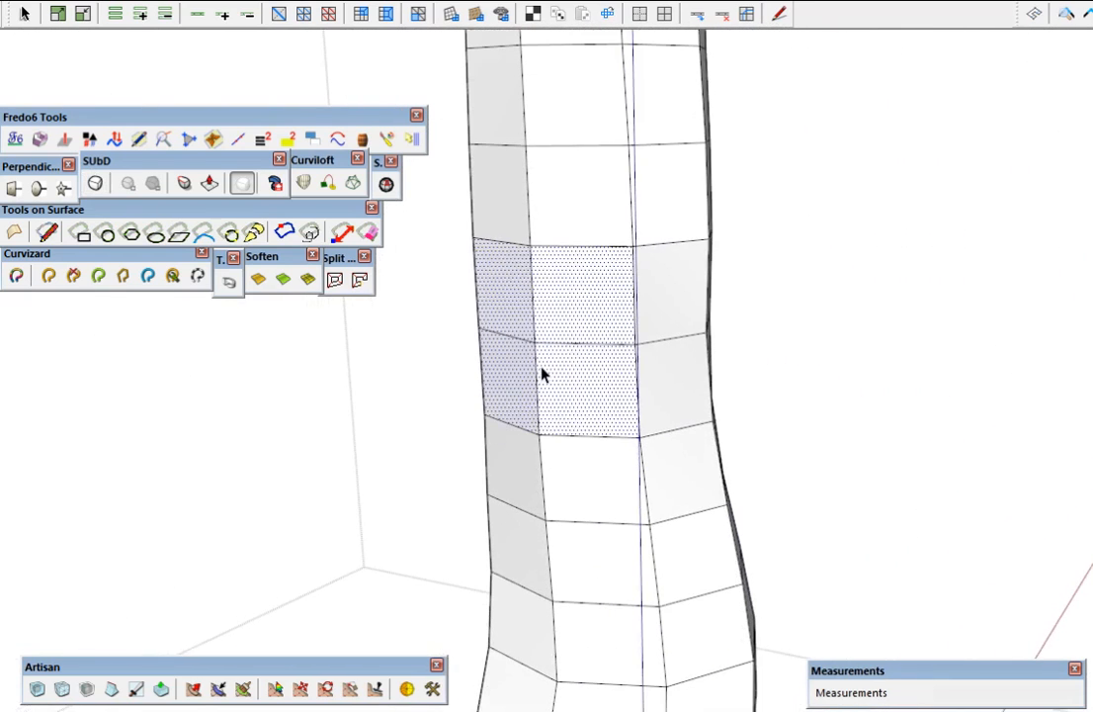
key("v")
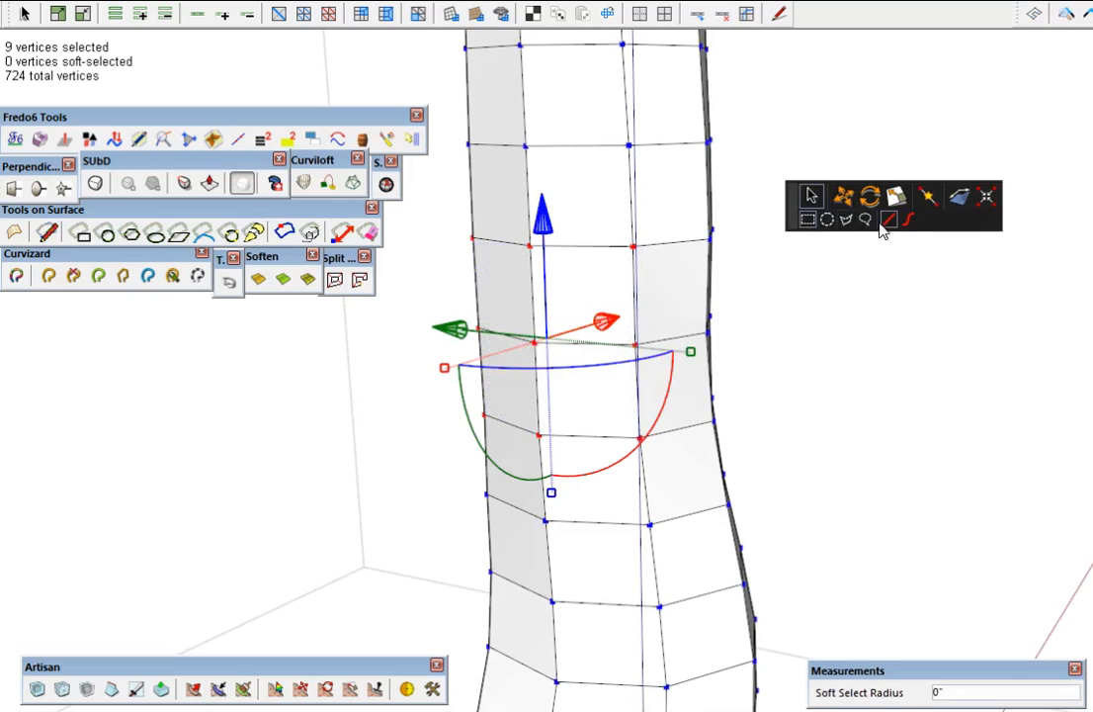
left_click(959, 199)
middle_click_drag(651, 413, 500, 398)
left_click_drag(676, 293, 650, 307)
middle_click_drag(692, 414, 520, 382)
left_click_drag(700, 306, 719, 309)
mouse_move(733, 425)
middle_mouse_down()
mouse_move(795, 463)
mouse_move(1087, 434)
mouse_move(994, 549)
mouse_move(987, 541)
middle_mouse_up()
Erase the edges between the four flattened faces to merge them into one large face
key("e")
left_click(556, 318)
middle_click_drag(670, 466, 549, 466)
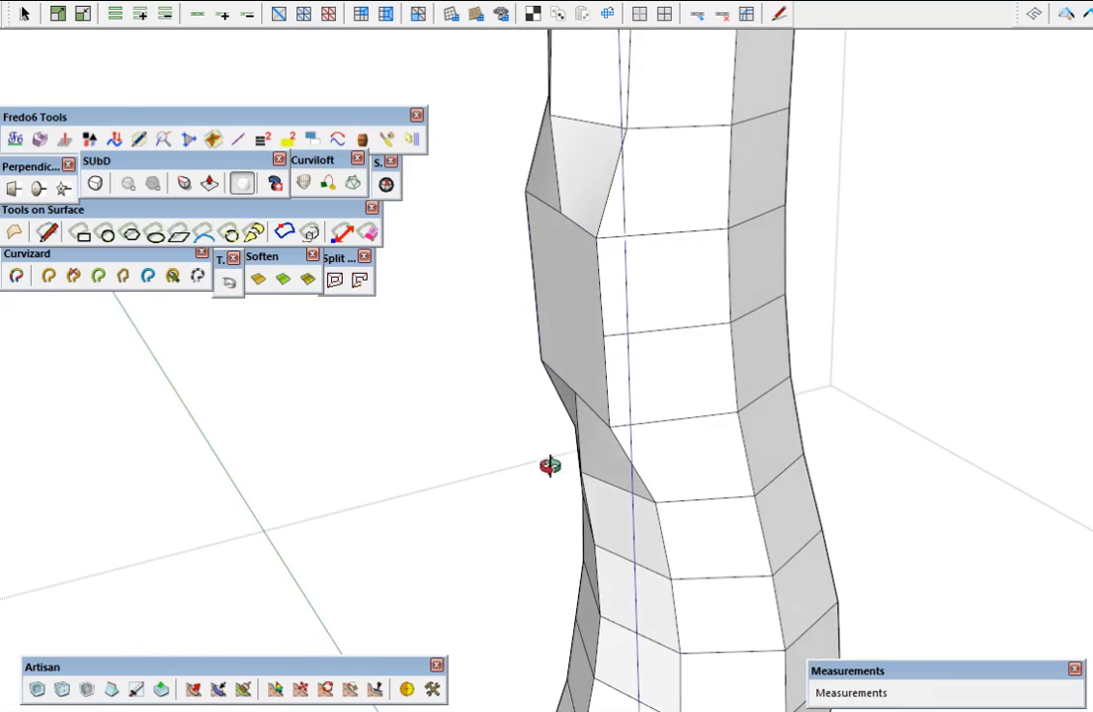
Show hidden geometry and erase the leftover diagonals inside the merged planar face
left_click(284, 231)
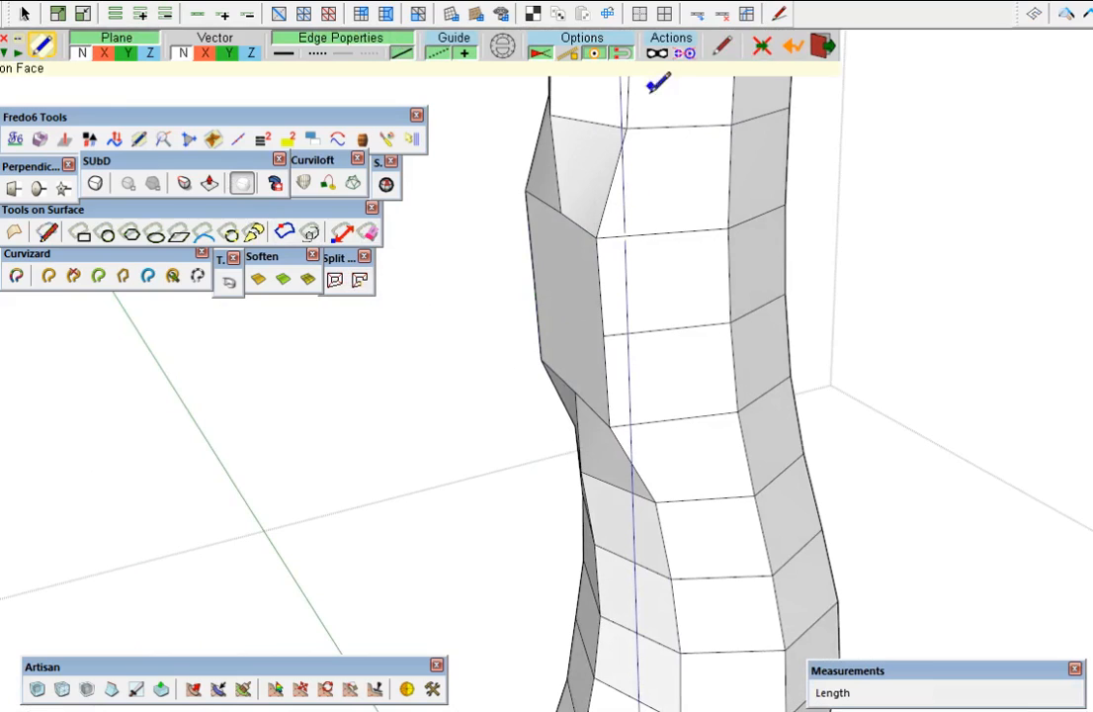
key("alt+h")
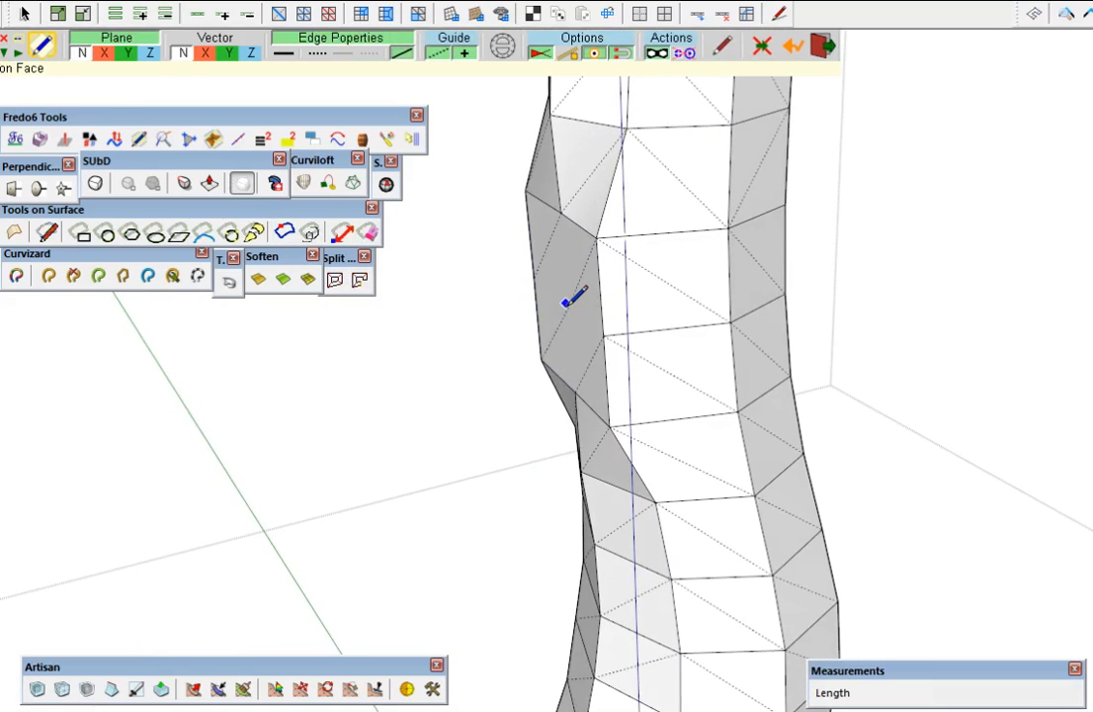
key("e")
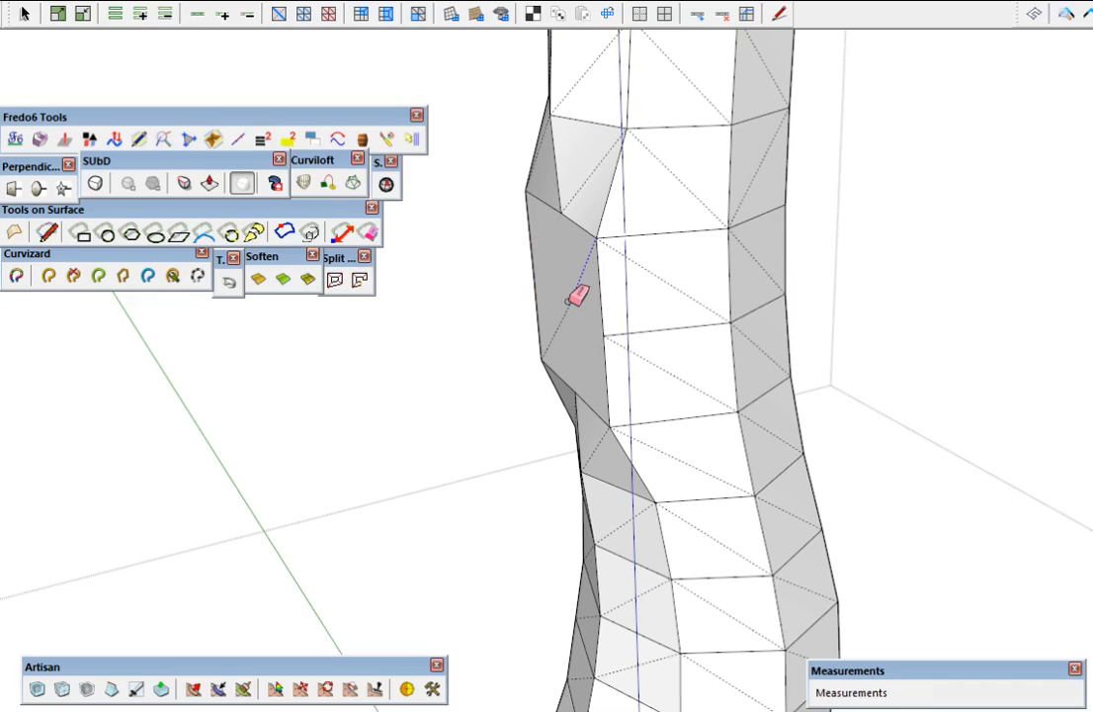
key("l")
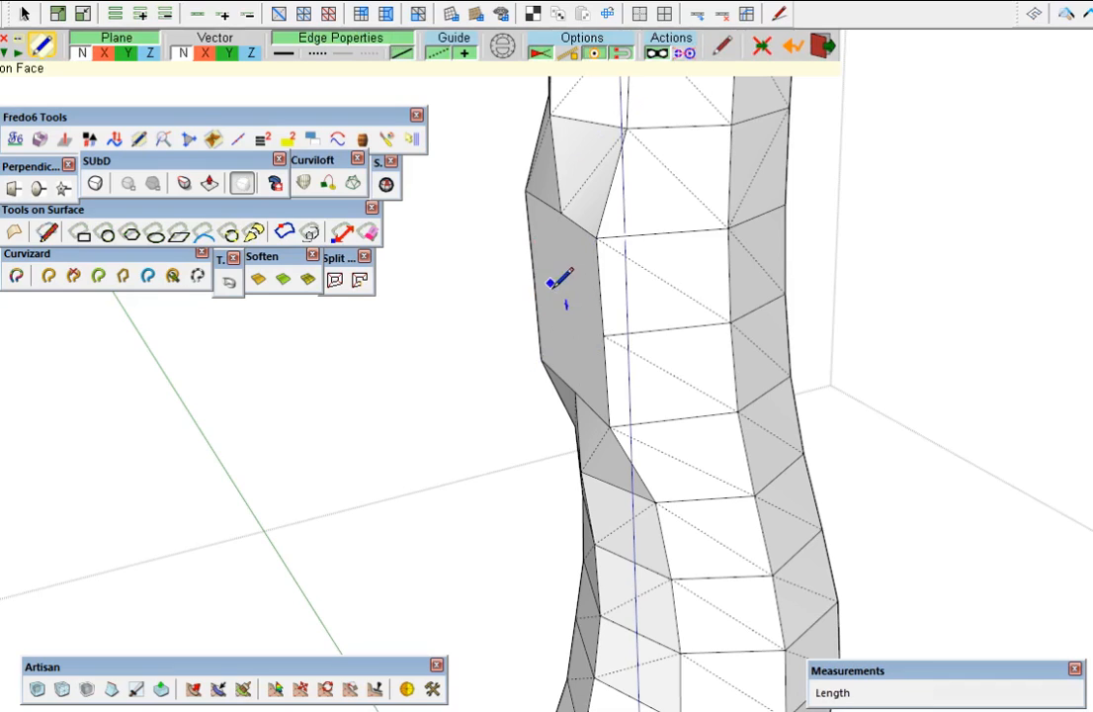
left_click(561, 297)
scroll(776, 374, "down", 3)
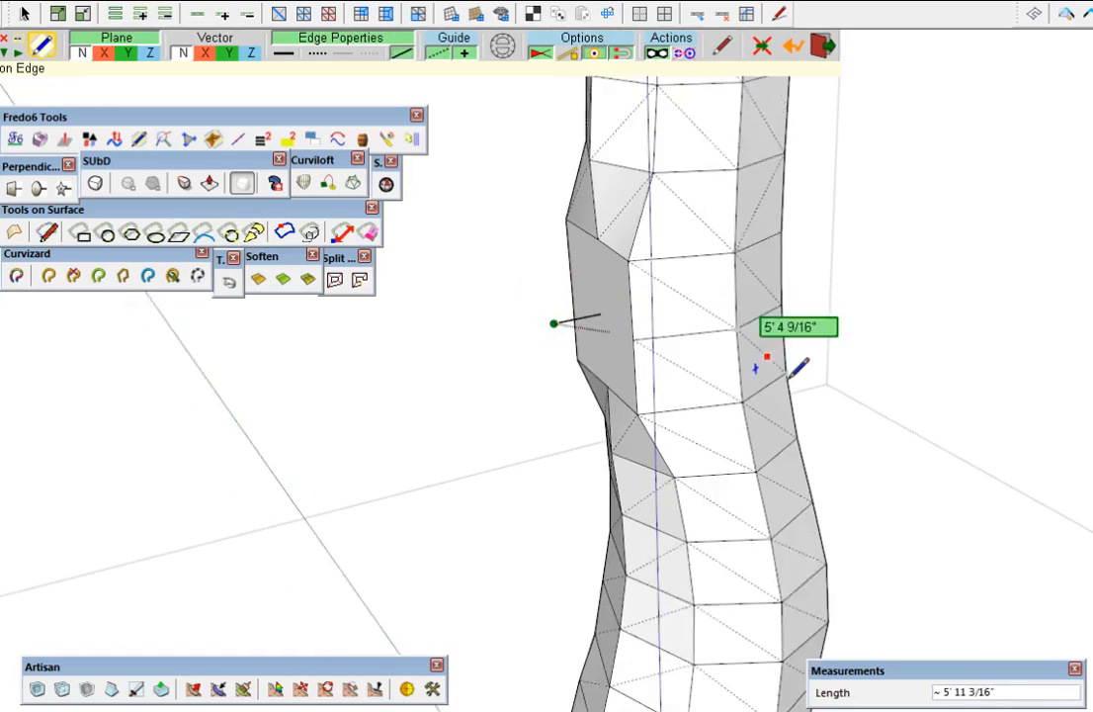
scroll(780, 390, "down", 1)
left_click(619, 335)
left_click(565, 299)
left_click(498, 222)
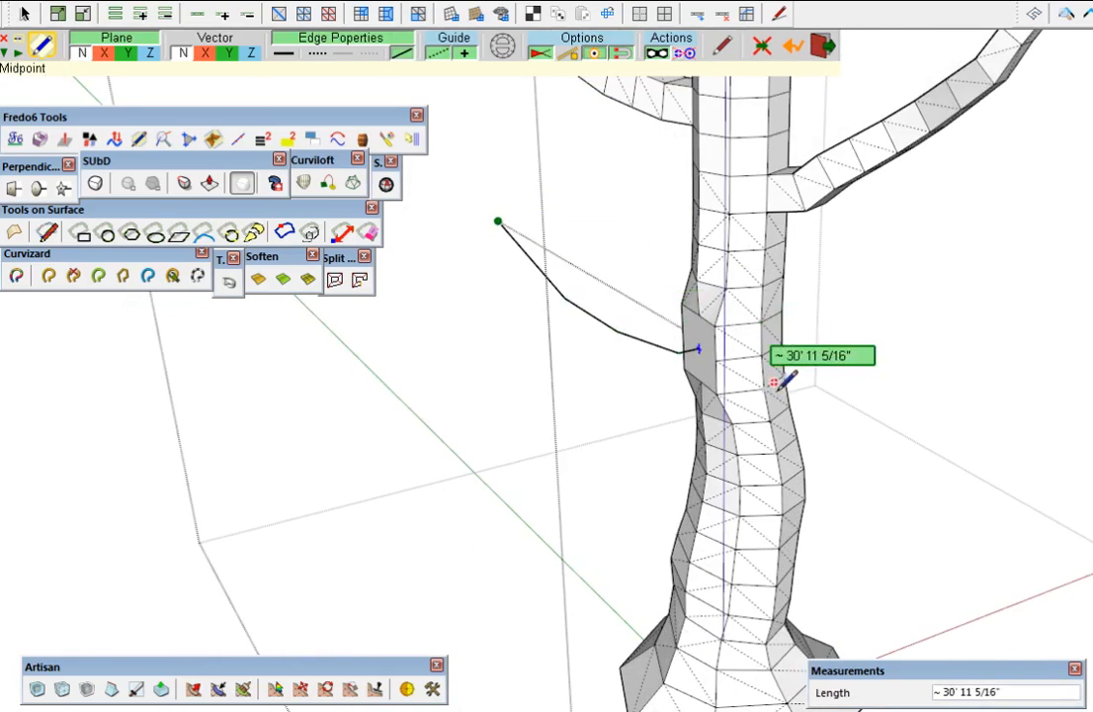
scroll(747, 378, "down", 1)
scroll(743, 400, "down", 1)
mouse_move(749, 380)
middle_mouse_down()
mouse_move(840, 506)
mouse_move(985, 540)
mouse_move(830, 460)
middle_mouse_up()
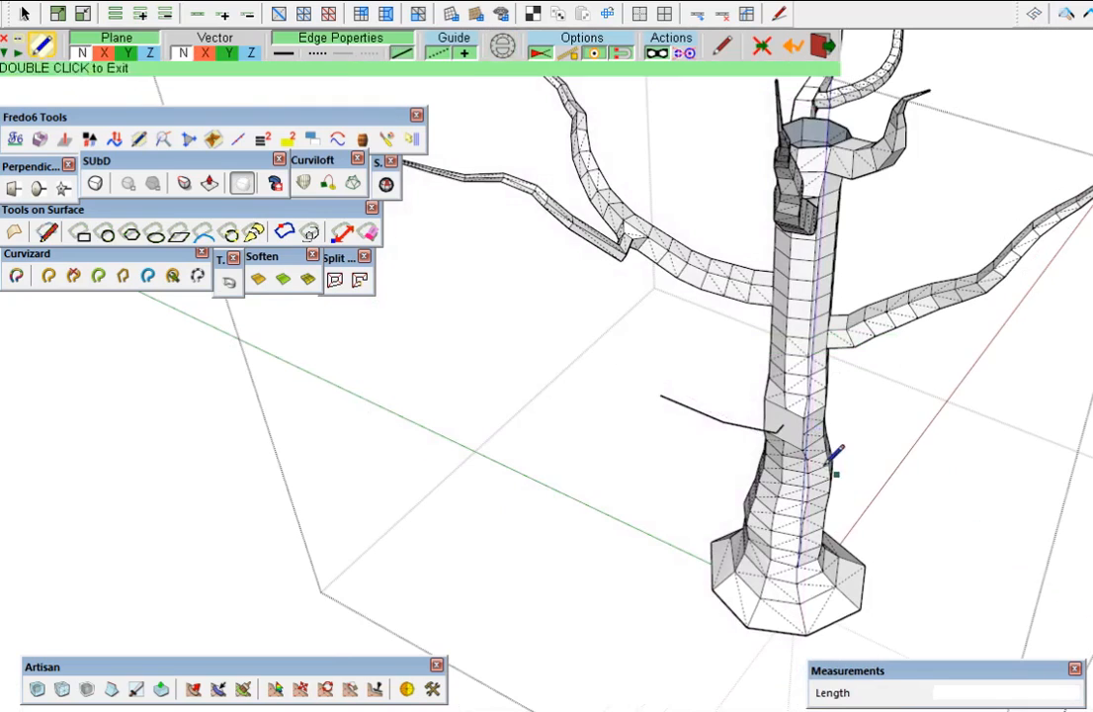
Draw a winding polyline from the middle of the merged trunk face outward as the path for a new branch
scroll(818, 454, "up", 1)
left_click(757, 423)
middle_click_drag(757, 423, 654, 342)
scroll(684, 307, "up", 1)
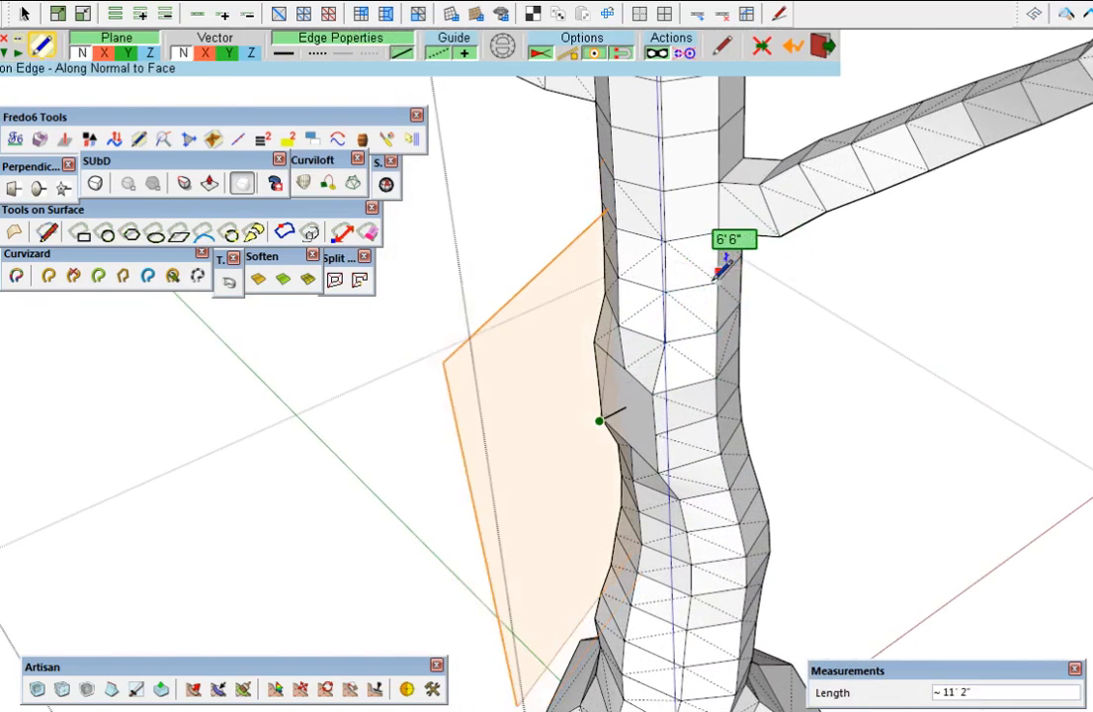
scroll(723, 265, "down", 3)
middle_click_drag(719, 256, 588, 341)
left_click(585, 359)
left_click(491, 316)
middle_click_drag(698, 375, 442, 284)
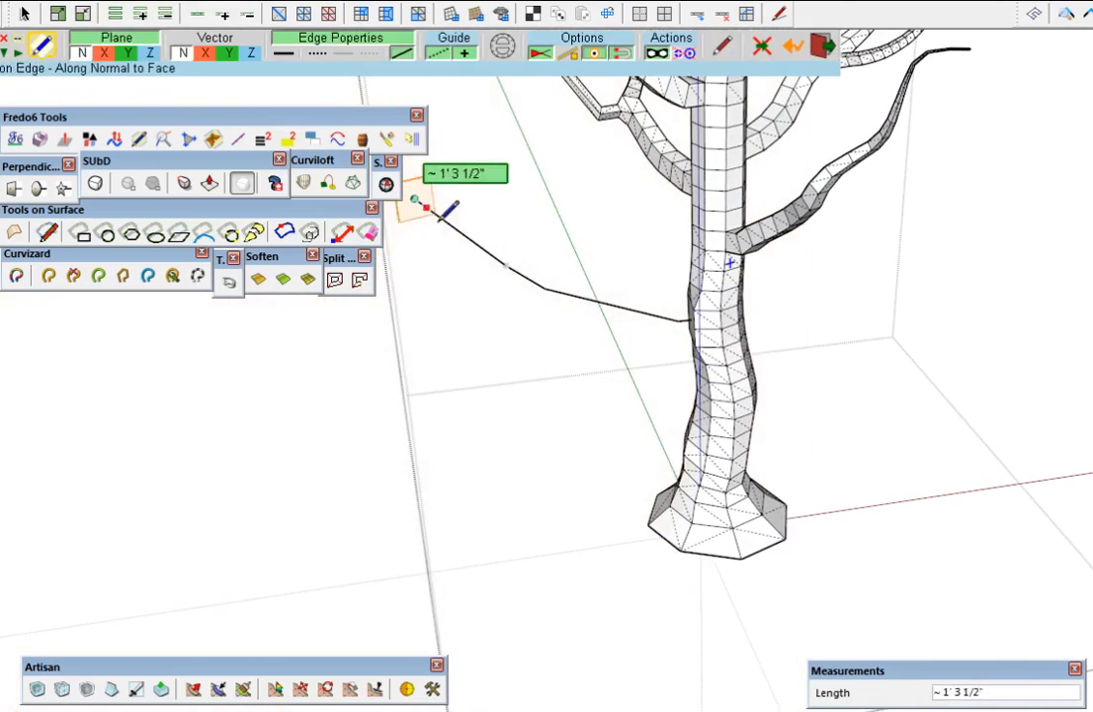
middle_click_drag(443, 216, 733, 464)
left_click(547, 313)
left_click(510, 302)
double_click(478, 269)
Select the merged trunk face and offset its outline inward by about 1' for the branch's base
middle_click_drag(822, 502, 851, 430)
scroll(858, 420, "up", 5)
key("space")
mouse_move(652, 415)
middle_mouse_down()
mouse_move(806, 452)
mouse_move(1072, 551)
middle_mouse_up()
mouse_move(904, 445)
middle_mouse_down()
mouse_move(959, 439)
mouse_move(861, 398)
middle_mouse_up()
left_click(826, 397)
scroll(830, 388, "up", 5)
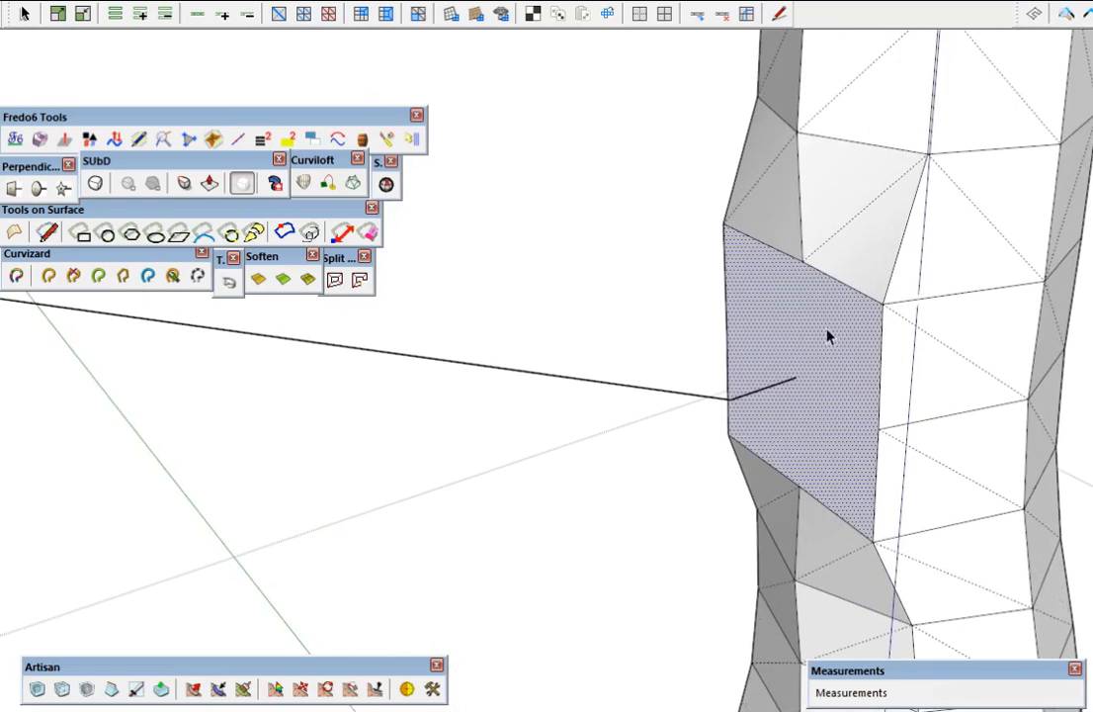
key("f")
left_click(874, 339)
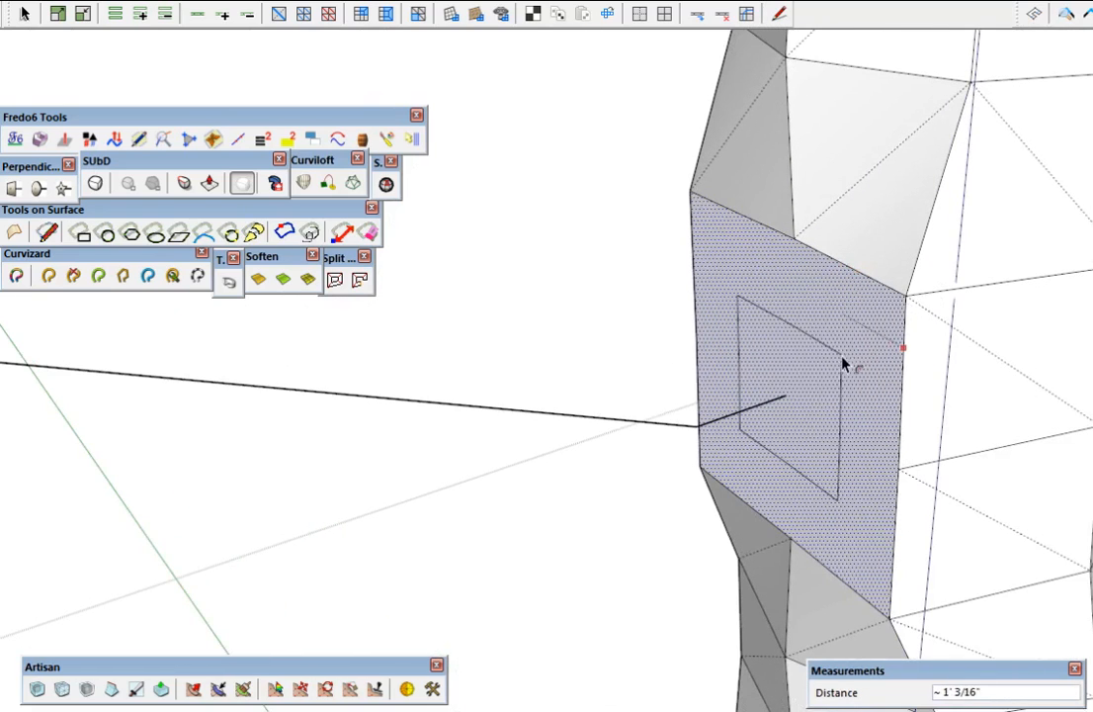
left_click(842, 361)
key("l")
left_click(846, 350)
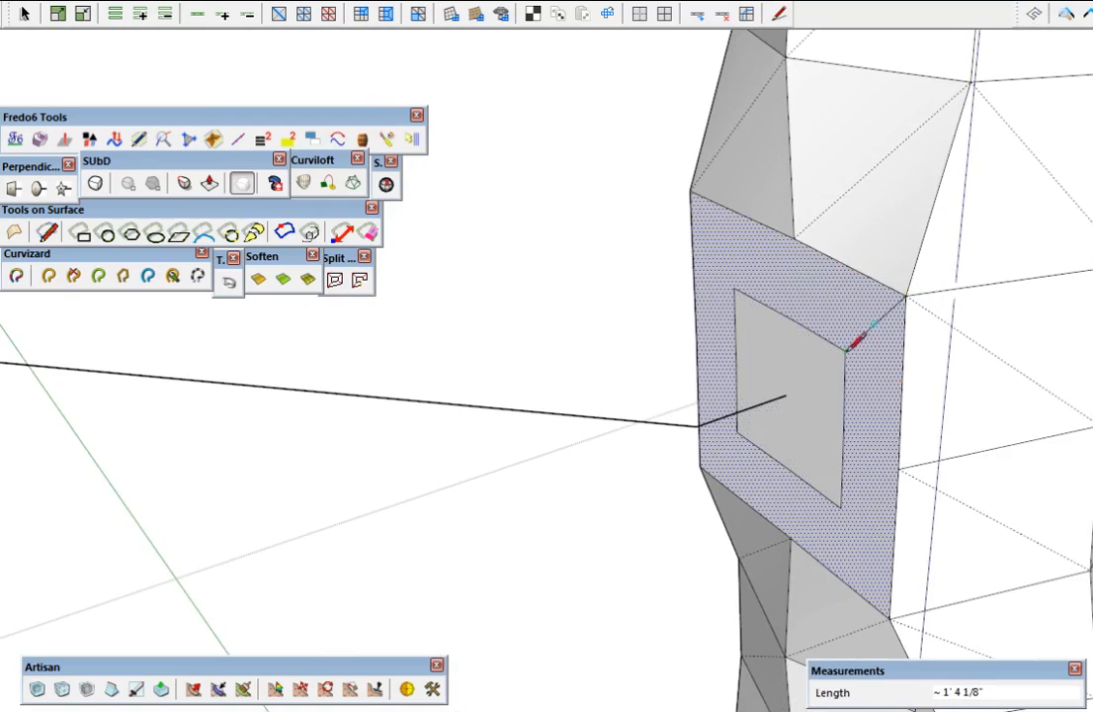
left_click(840, 507)
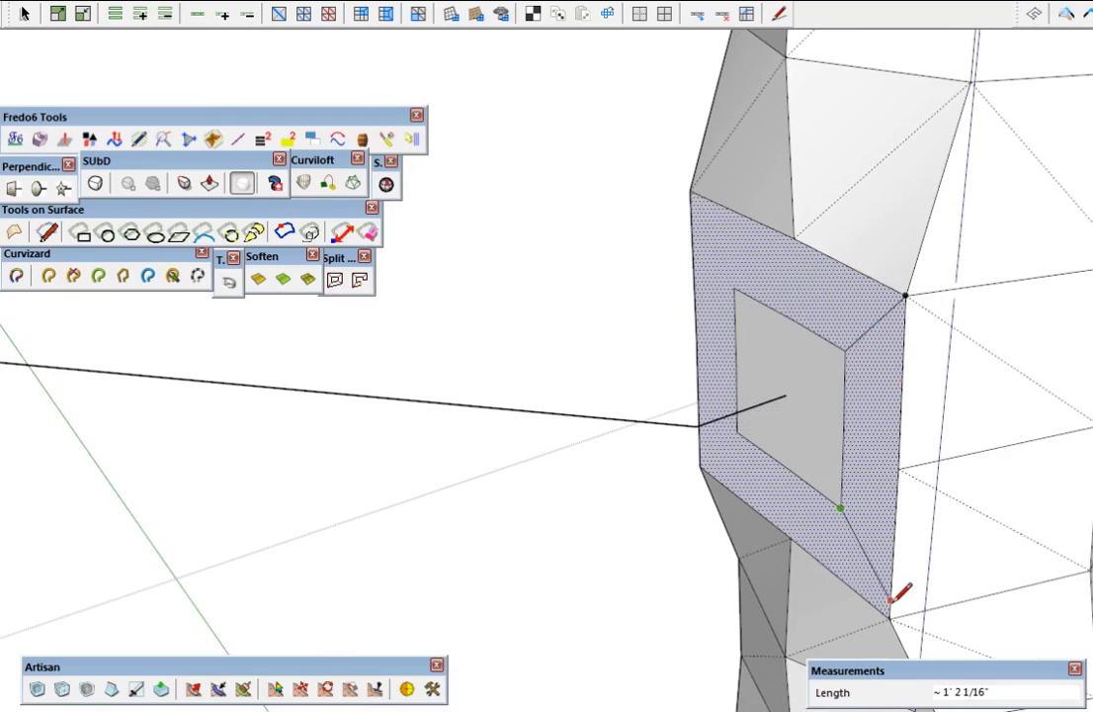
left_click(890, 603)
key("e")
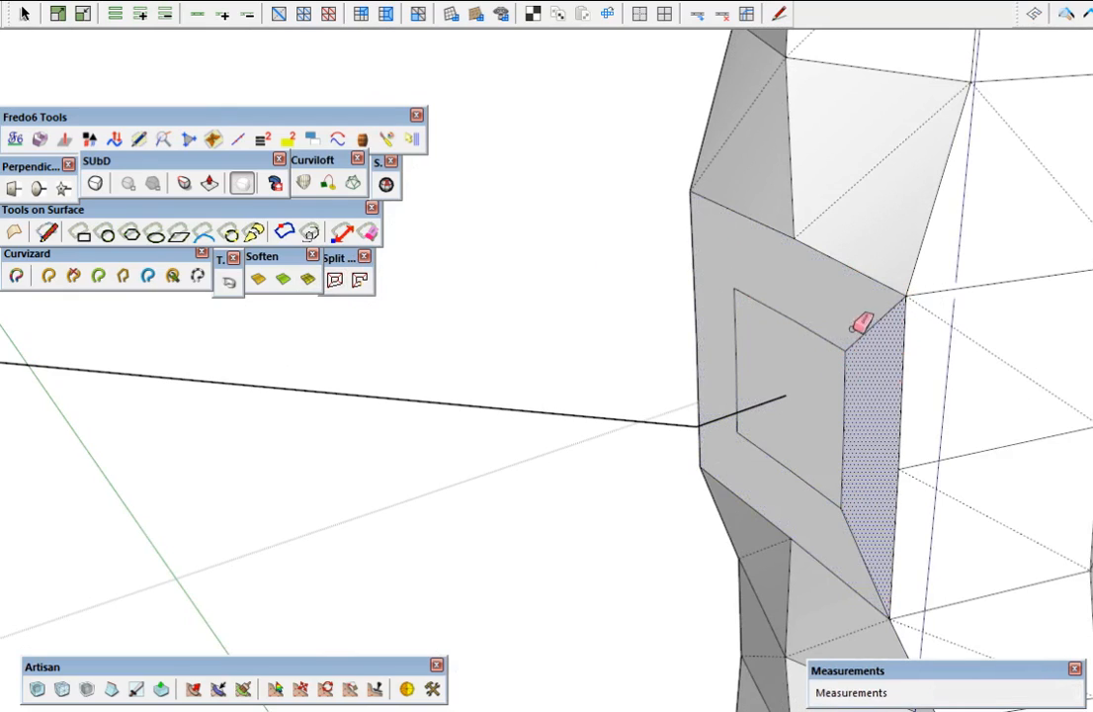
left_click(847, 528)
Split the ring around the inner face into quads connecting the inner outline to the surrounding trunk vertices
key("space")
left_click(848, 531)
left_click(342, 241)
middle_click_drag(914, 417, 980, 440)
middle_click_drag(865, 318, 860, 418)
Select the inner face on the trunk and the edges of its outline
left_click(856, 423)
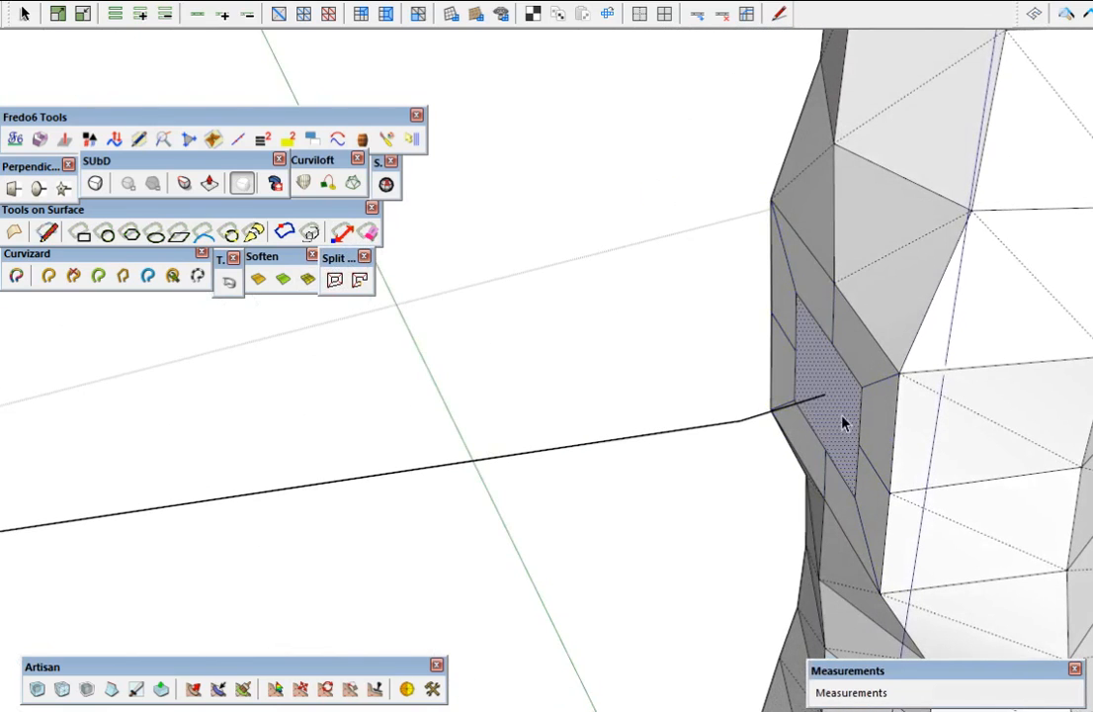
scroll(837, 420, "up", 3)
scroll(832, 415, "down", 3)
scroll(863, 408, "down", 3)
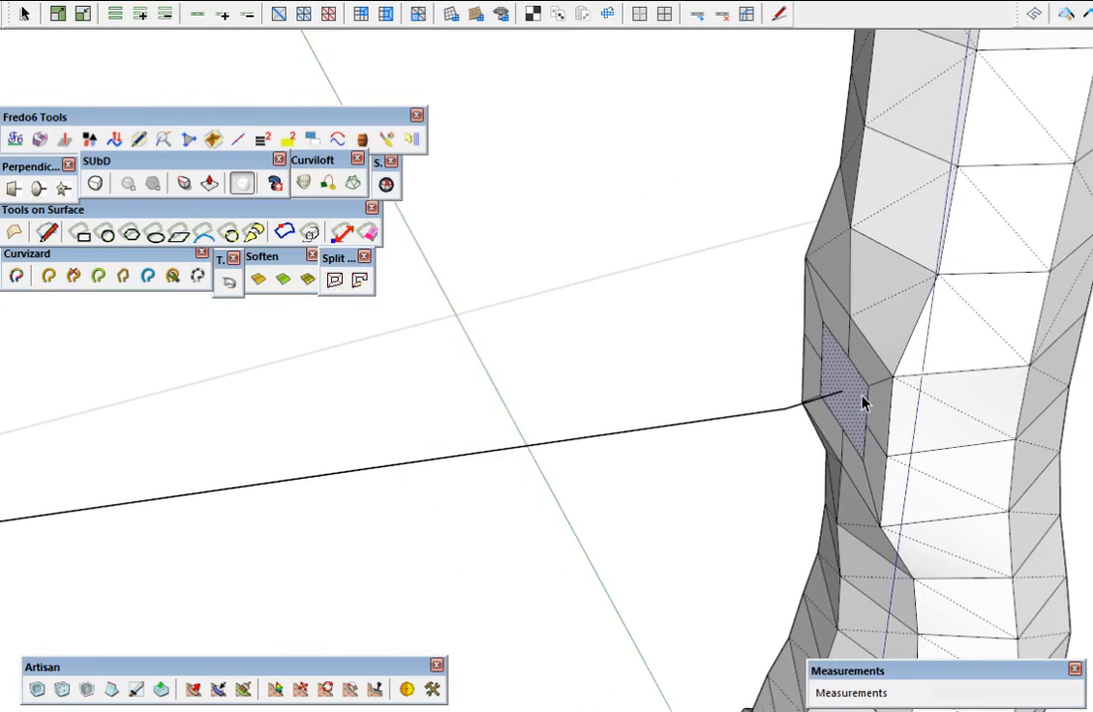
middle_click_drag(864, 402, 862, 405)
scroll(860, 423, "up", 3)
scroll(860, 423, "down", 2)
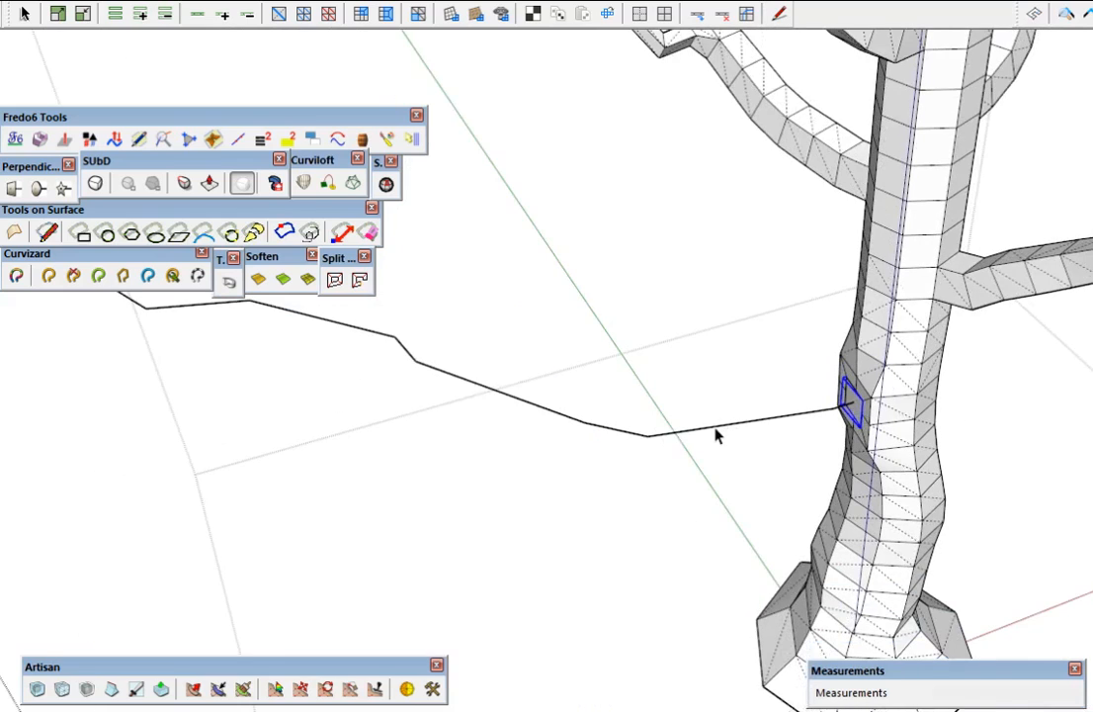
Select the new branch path and place a 4" square perpendicular face at its outer end
middle_click_drag(719, 435, 823, 499)
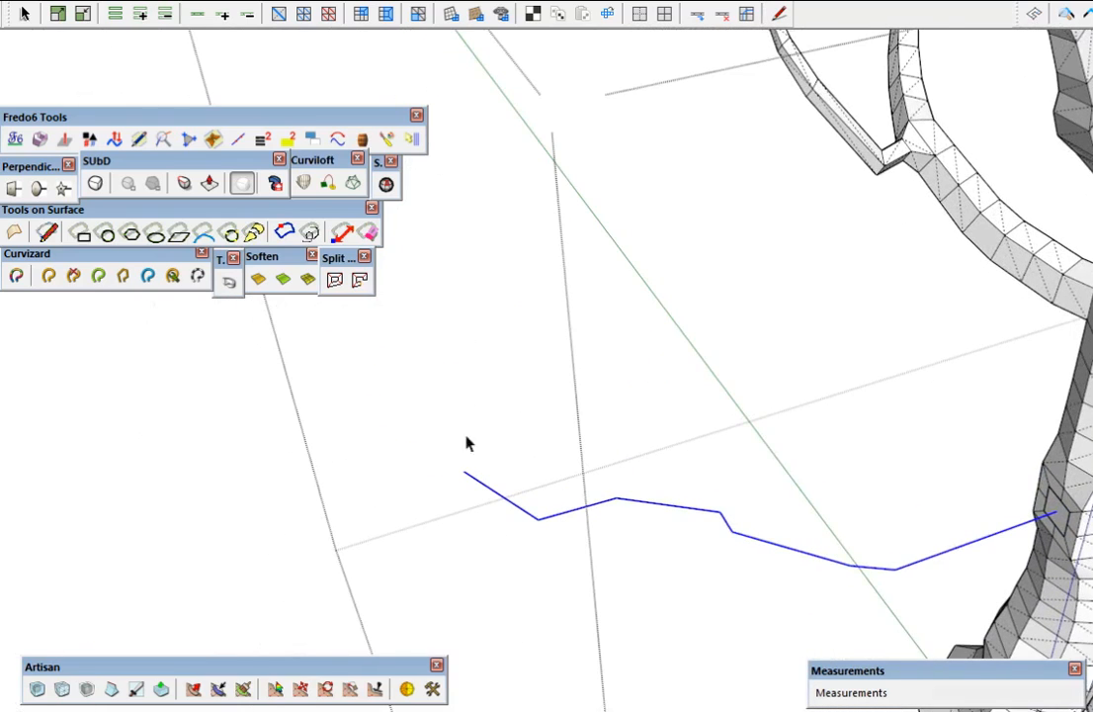
left_click(13, 187)
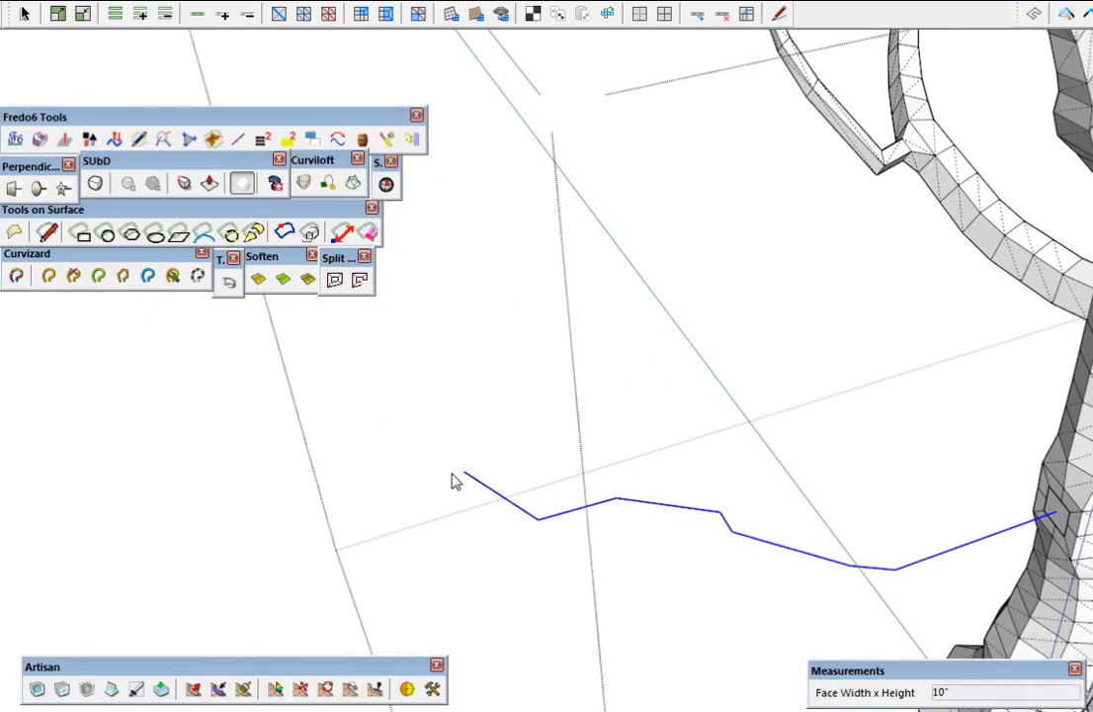
type("2")
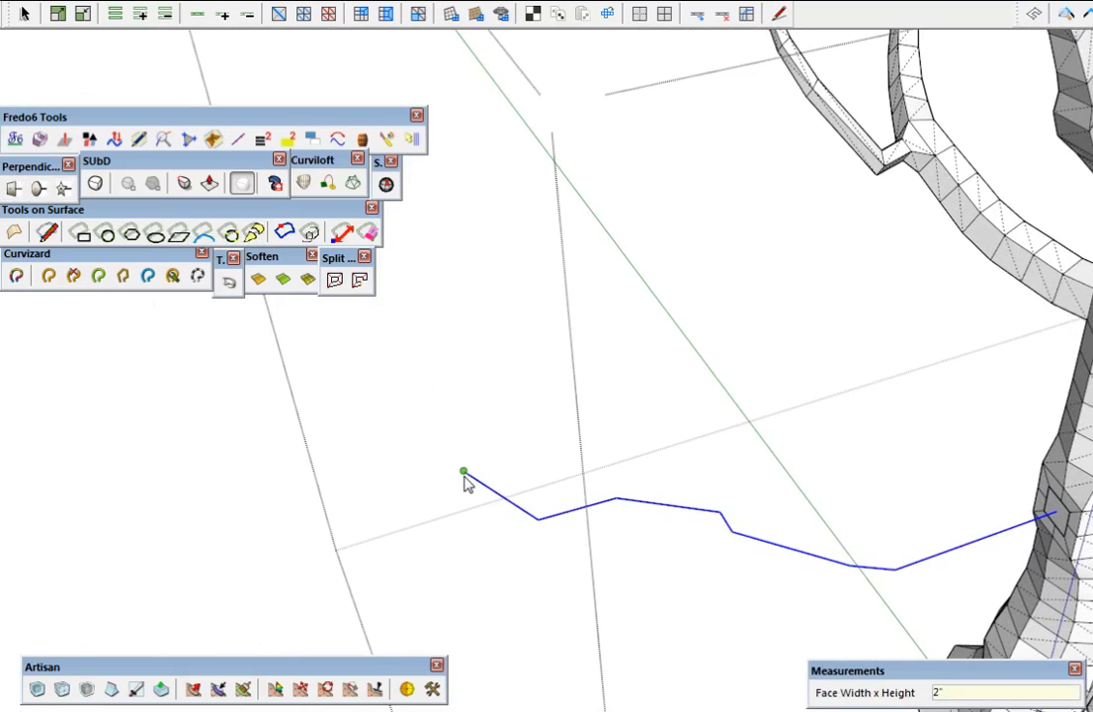
left_click(465, 473)
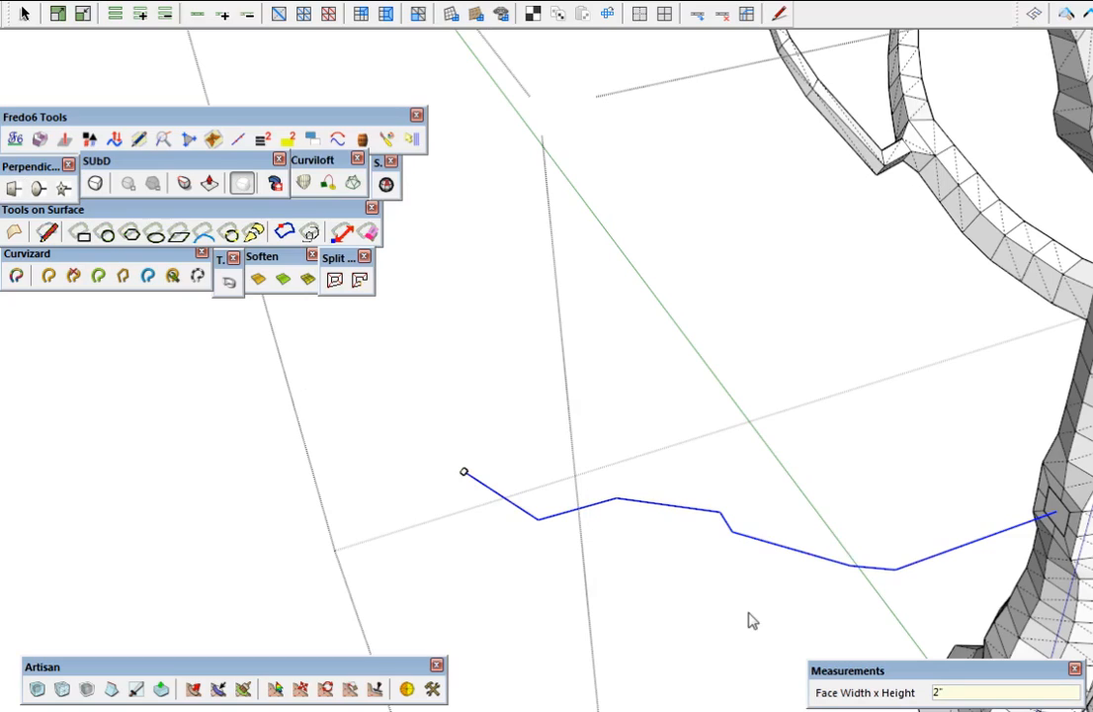
type("4")
key("Return")
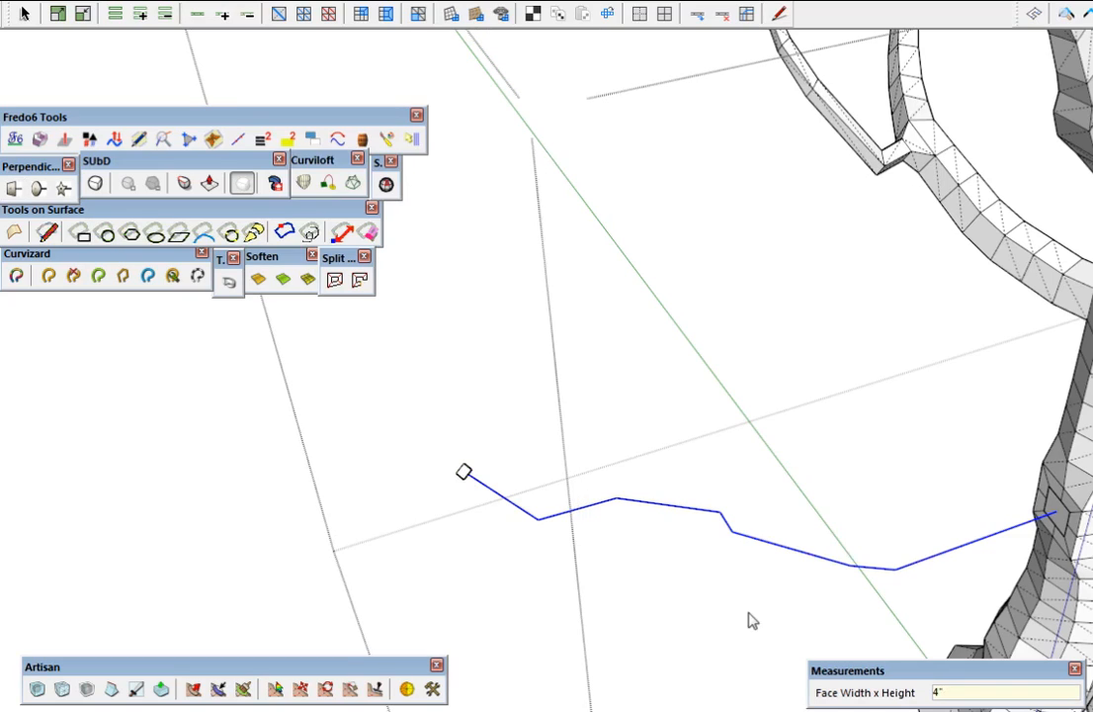
Add another 4" perpendicular face on the branch path, just before the second bend from its outer end
left_click(598, 504)
middle_click_drag(781, 614, 796, 515)
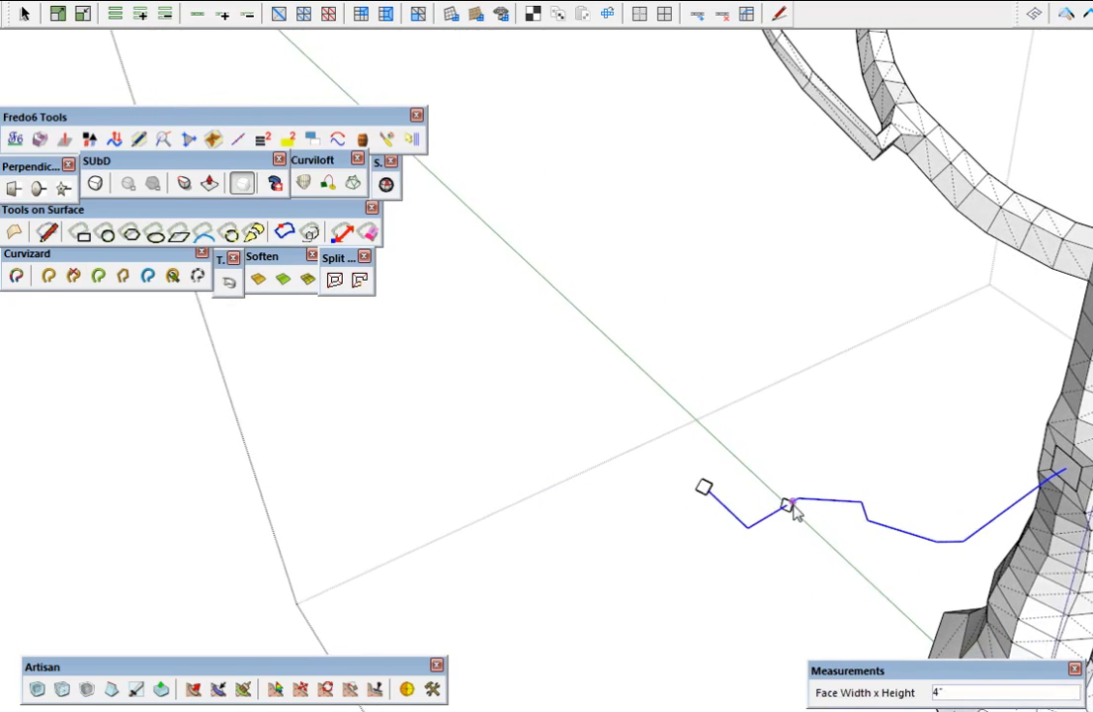
scroll(781, 528, "up", 3)
scroll(781, 529, "up", 5)
scroll(779, 525, "down", 3)
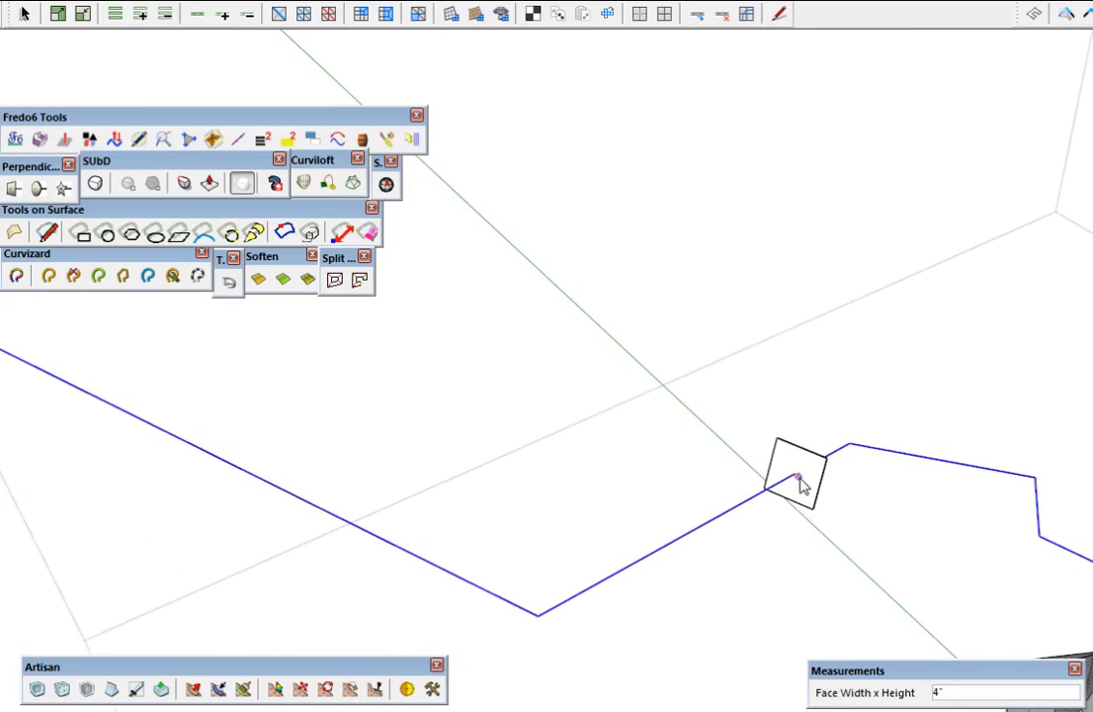
Replace the 4" face at the branch path's outer end with a 2" square perpendicular face
scroll(802, 484, "down", 2)
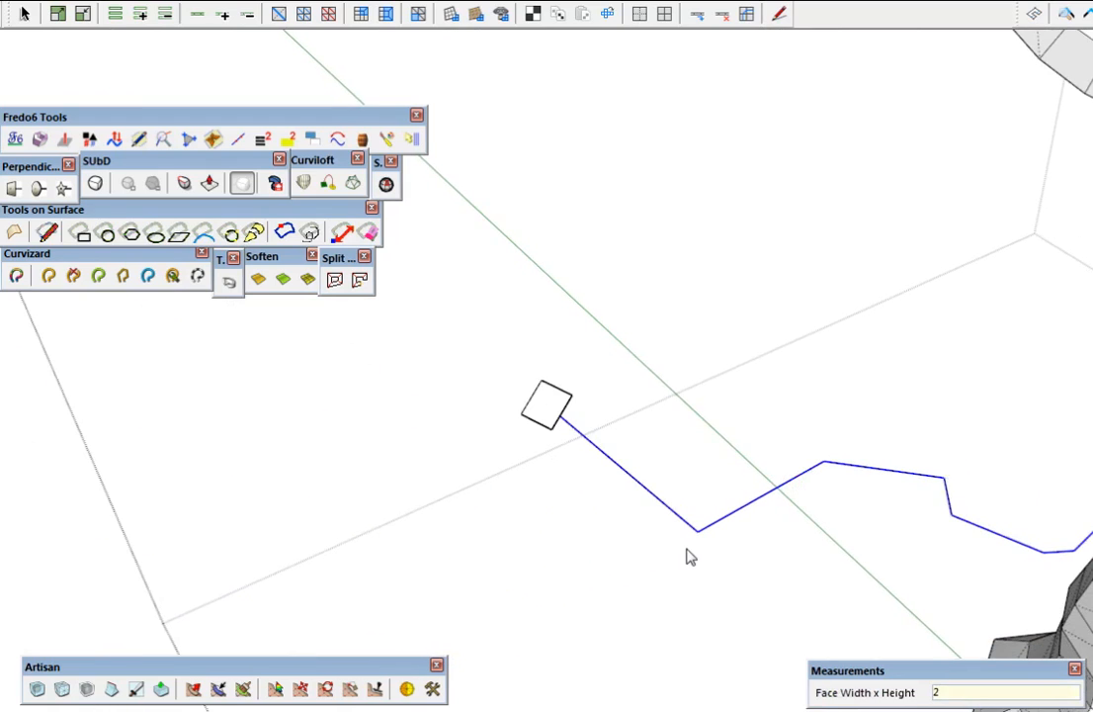
middle_click_drag(551, 430, 550, 436)
key("space")
left_click(549, 426)
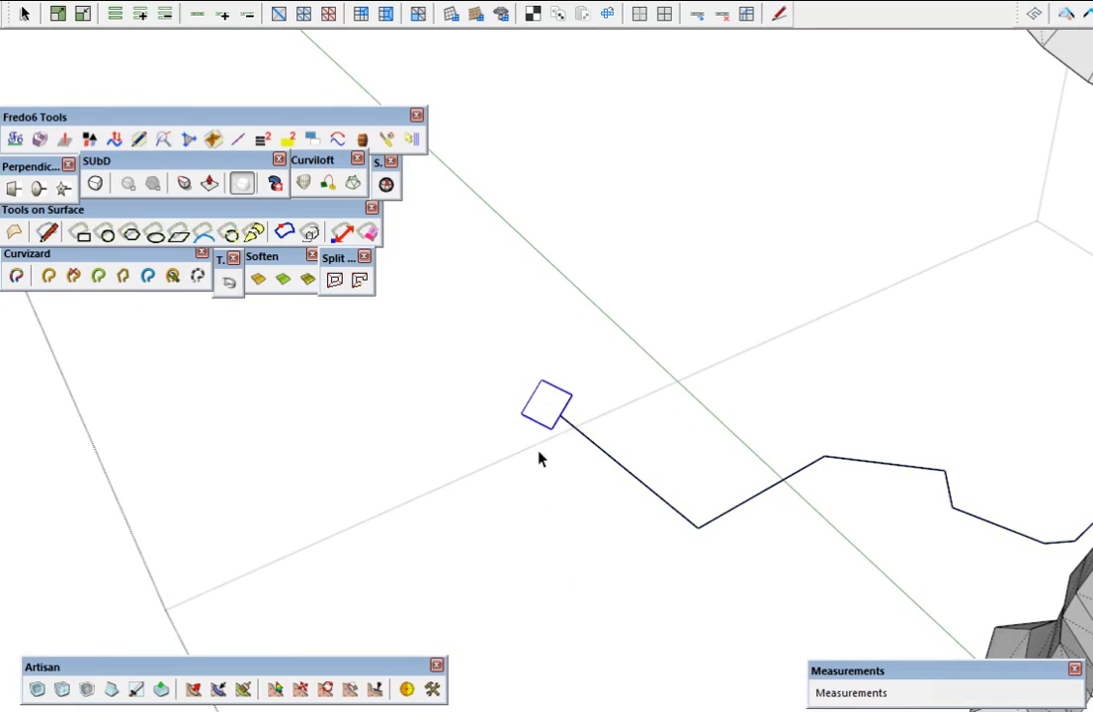
key("Delete")
left_click(14, 187)
left_click(549, 406)
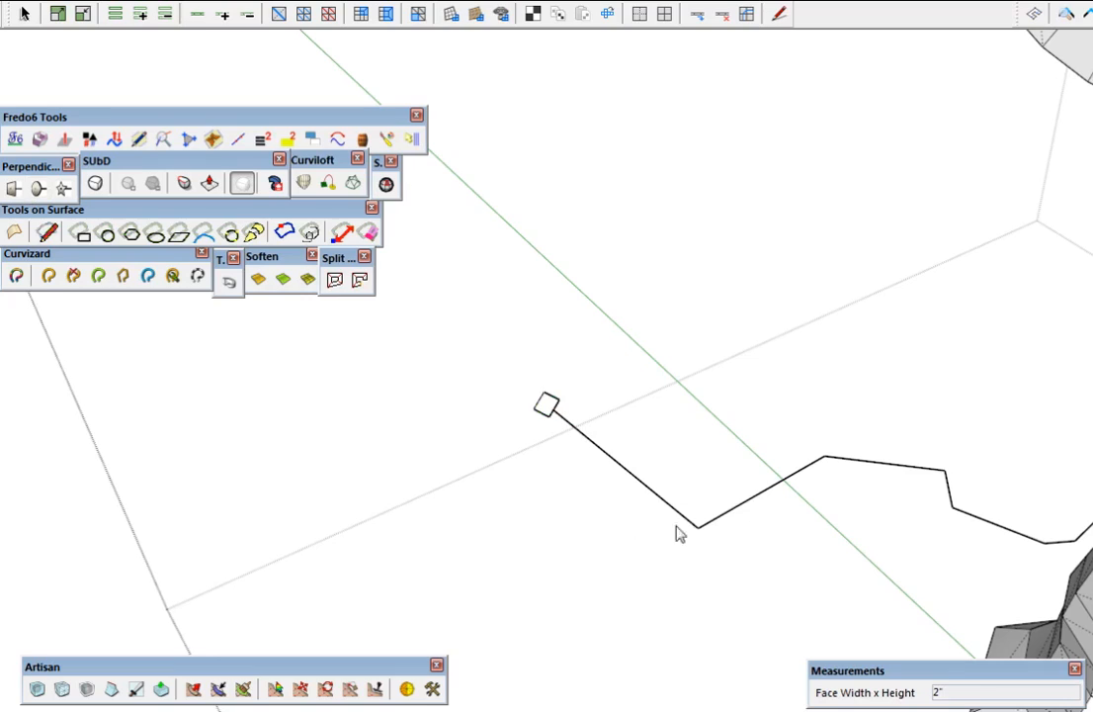
Place a 4" perpendicular face on the branch path, just inward of the first bend from its outer end
left_click(14, 186)
type("4")
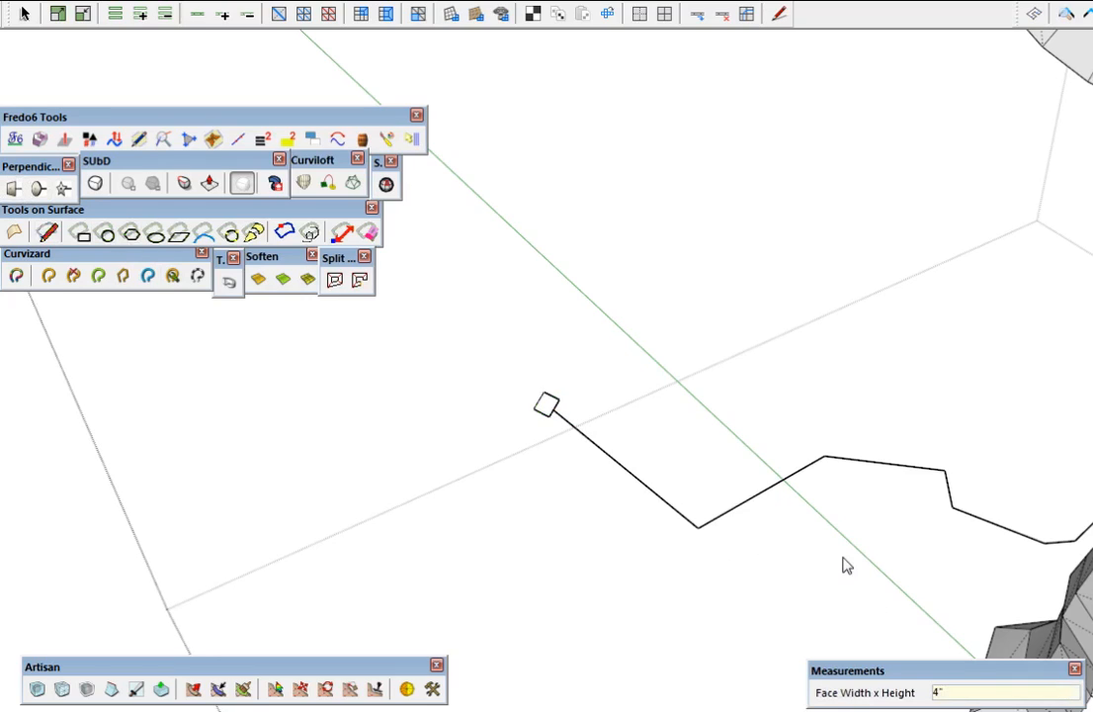
middle_click_drag(708, 489, 840, 506)
scroll(840, 506, "down", 3)
Loft the trunk's inner outline and both square faces along the branch path, using the first Curviloft method option
scroll(903, 512, "up", 5)
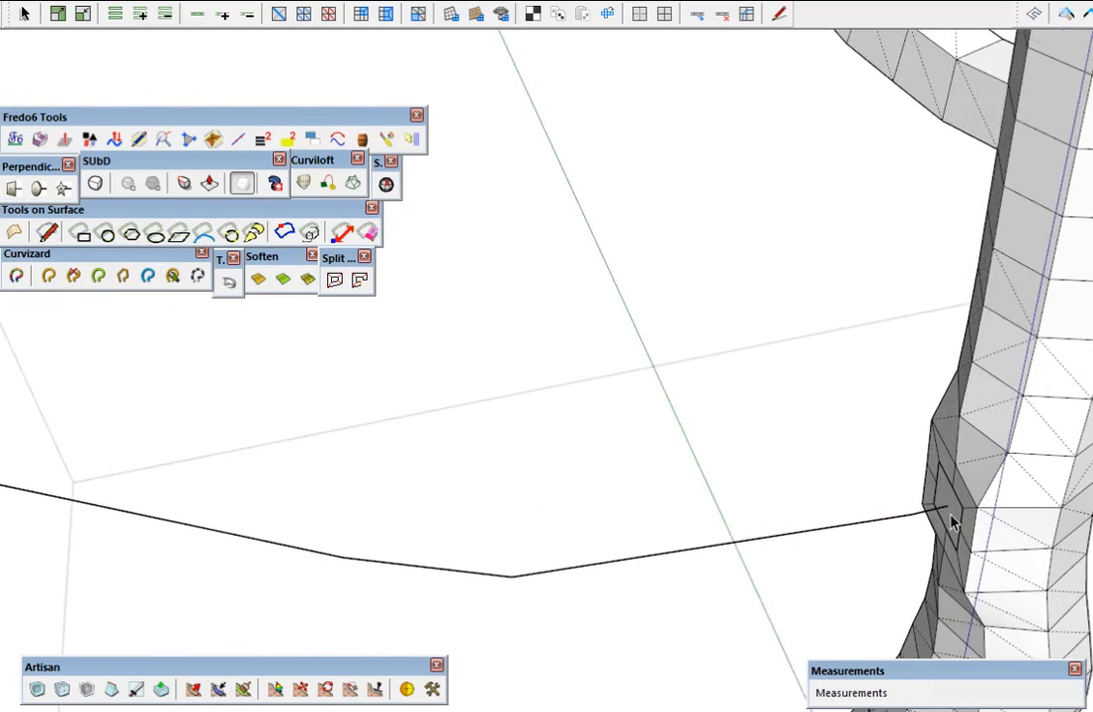
left_click(772, 540, "ctrl")
scroll(1033, 507, "down", 6, "ctrl")
left_click_drag(439, 380, 562, 483, "ctrl")
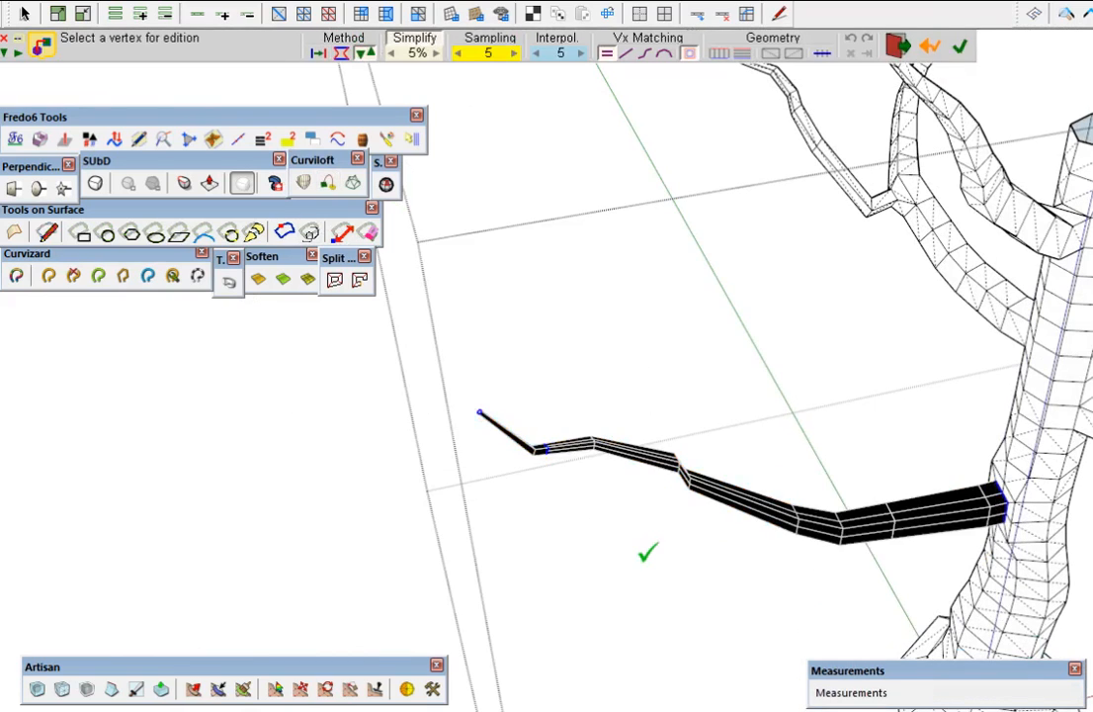
scroll(620, 432, "up", 3)
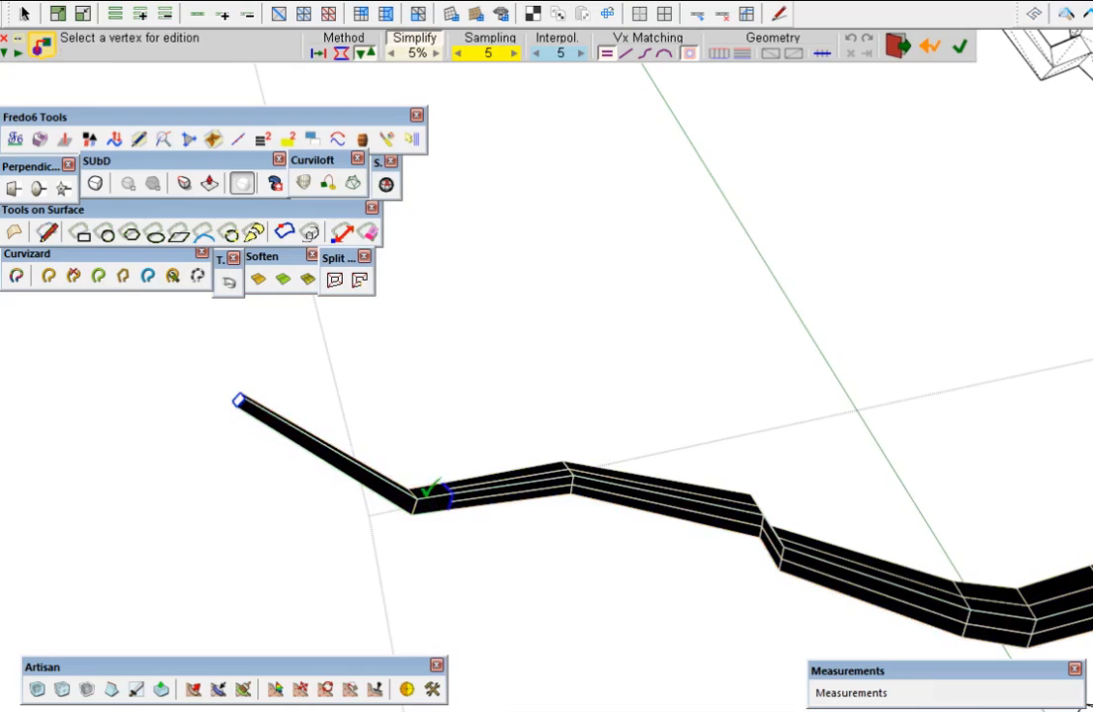
scroll(508, 488, "down", 2)
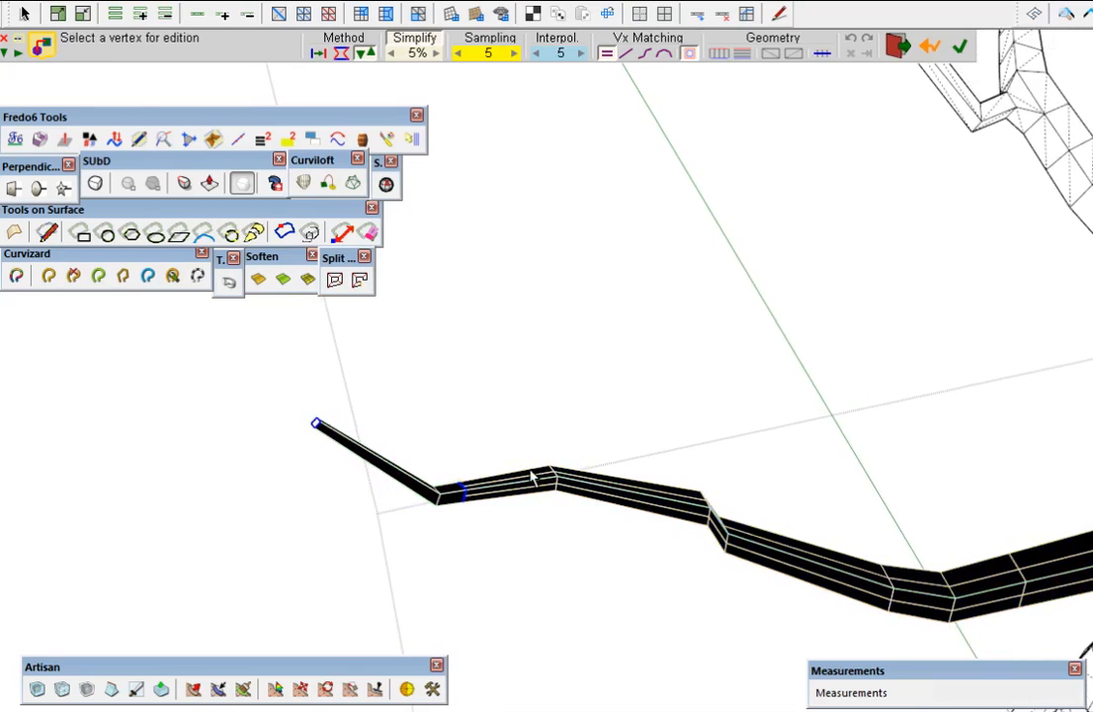
left_click(317, 52)
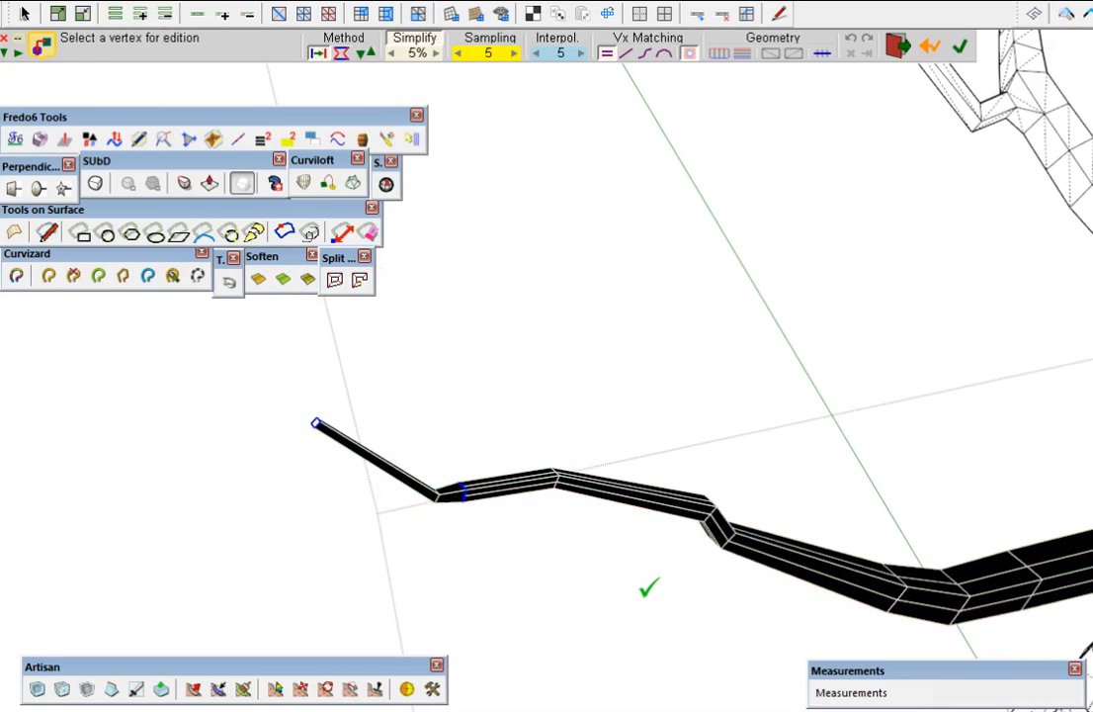
left_click(647, 578)
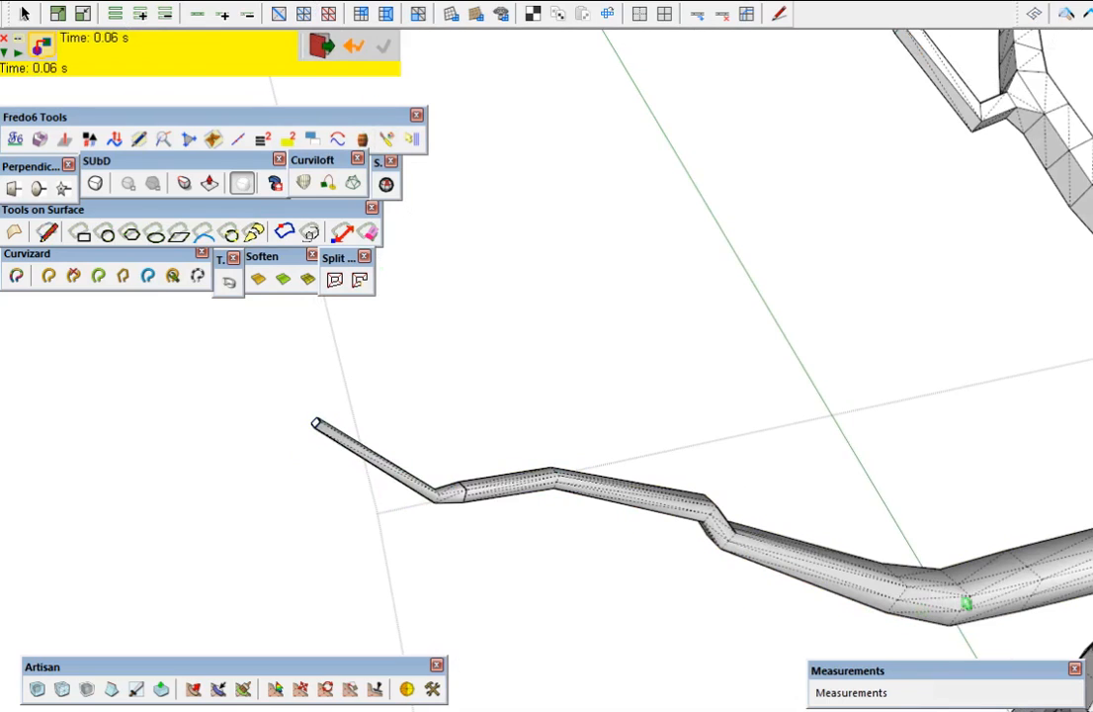
Select the lofted branch group and turn off the display of hidden geometry
key("space")
left_click(971, 597)
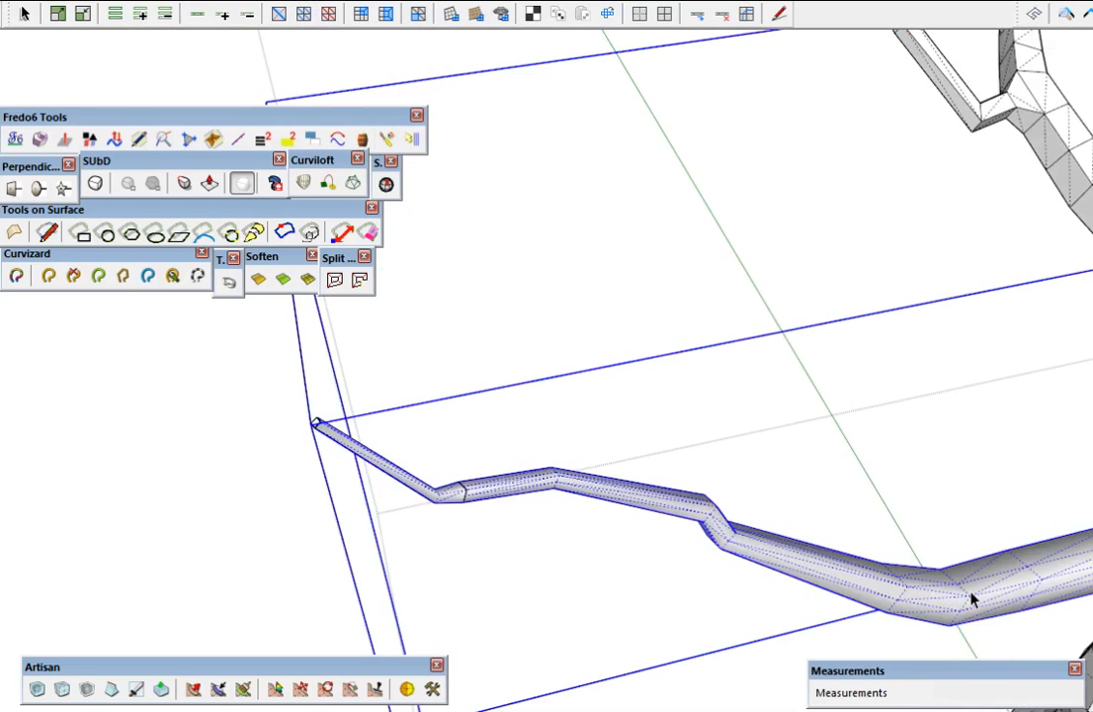
middle_click_drag(975, 595, 994, 544)
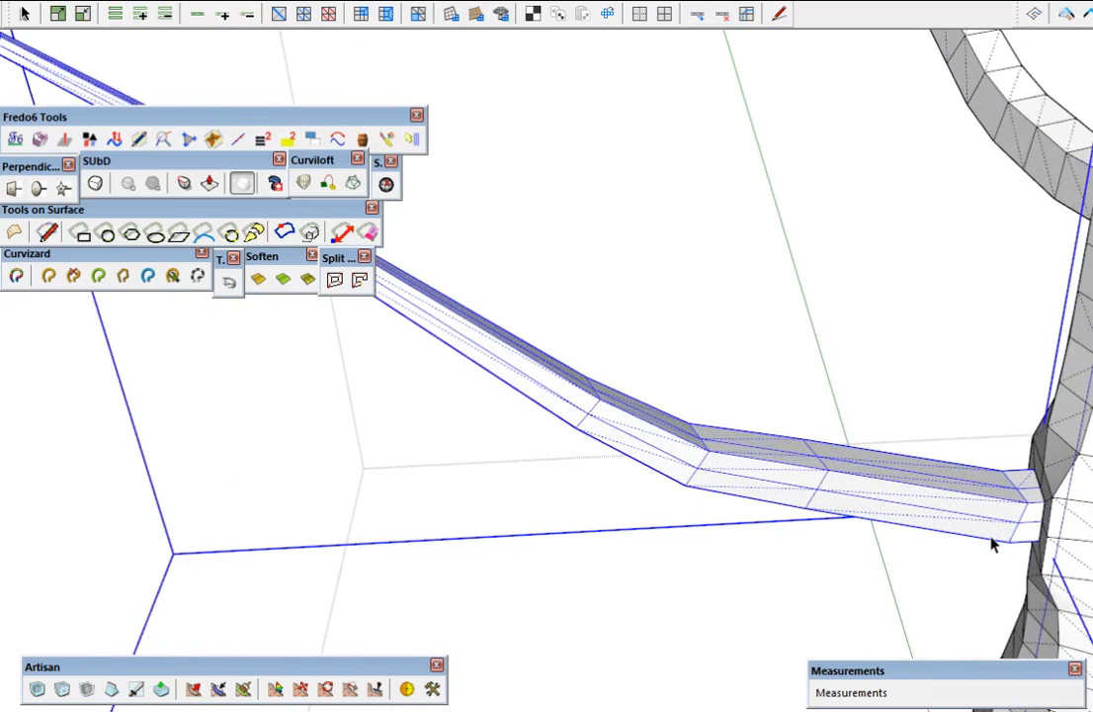
scroll(993, 543, "up", 5)
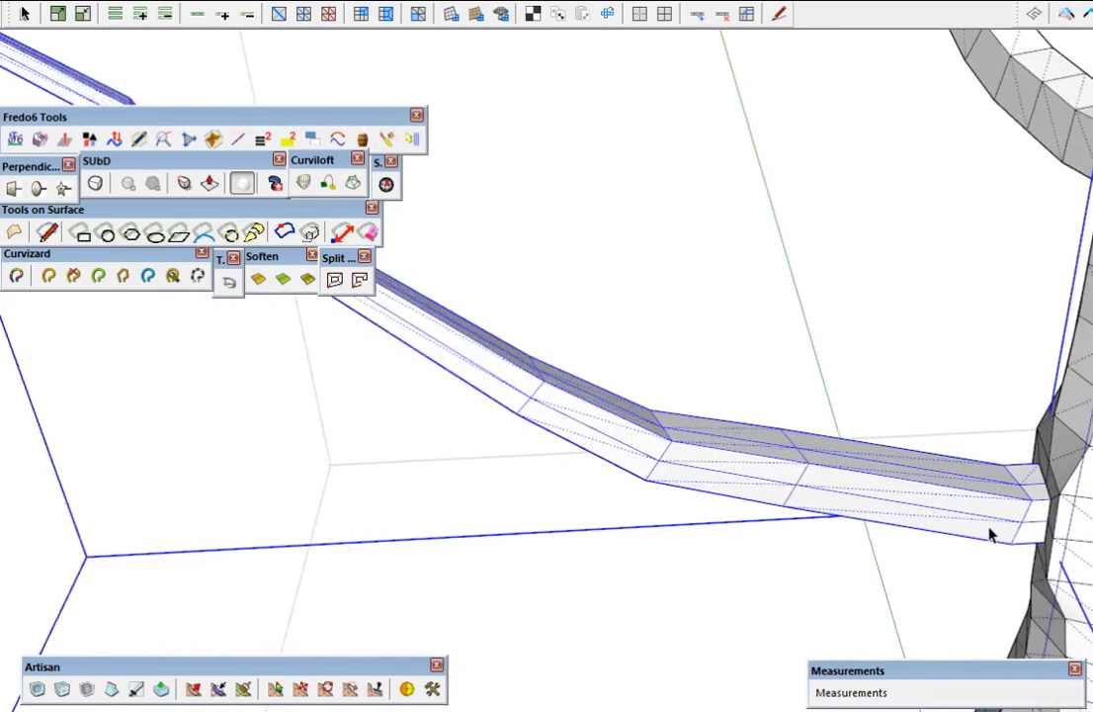
mouse_move(988, 527)
middle_mouse_down()
mouse_move(1001, 476)
mouse_move(537, 419)
mouse_move(937, 532)
mouse_move(990, 527)
middle_mouse_up()
scroll(990, 527, "down", 3)
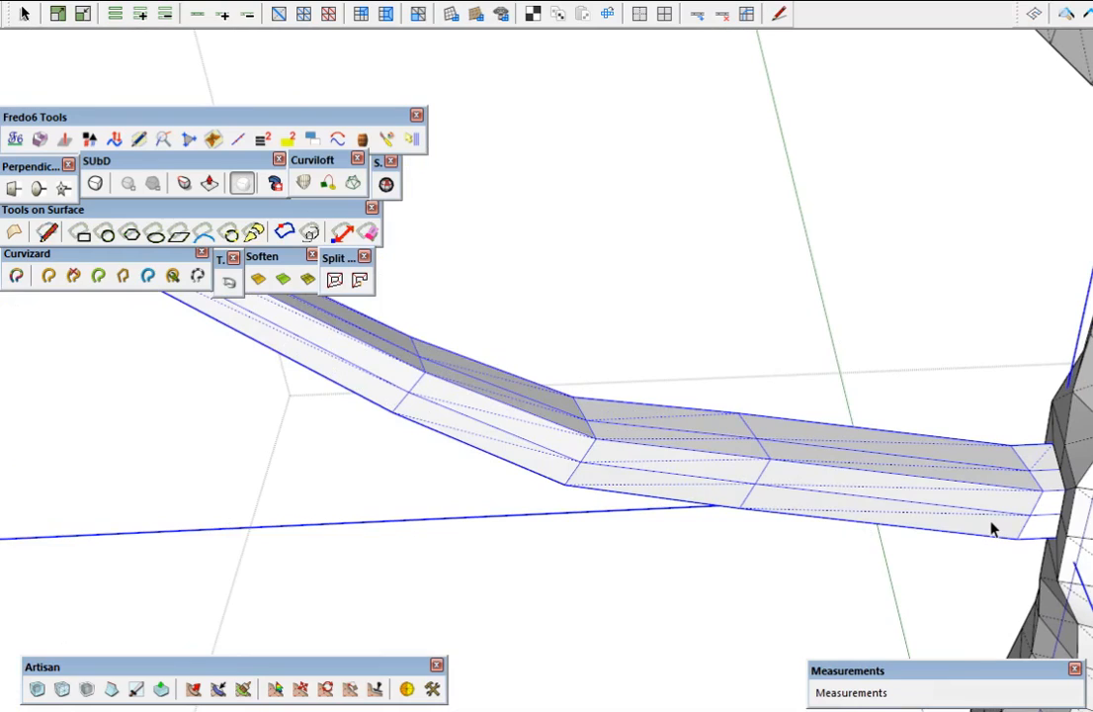
key("alt+h")
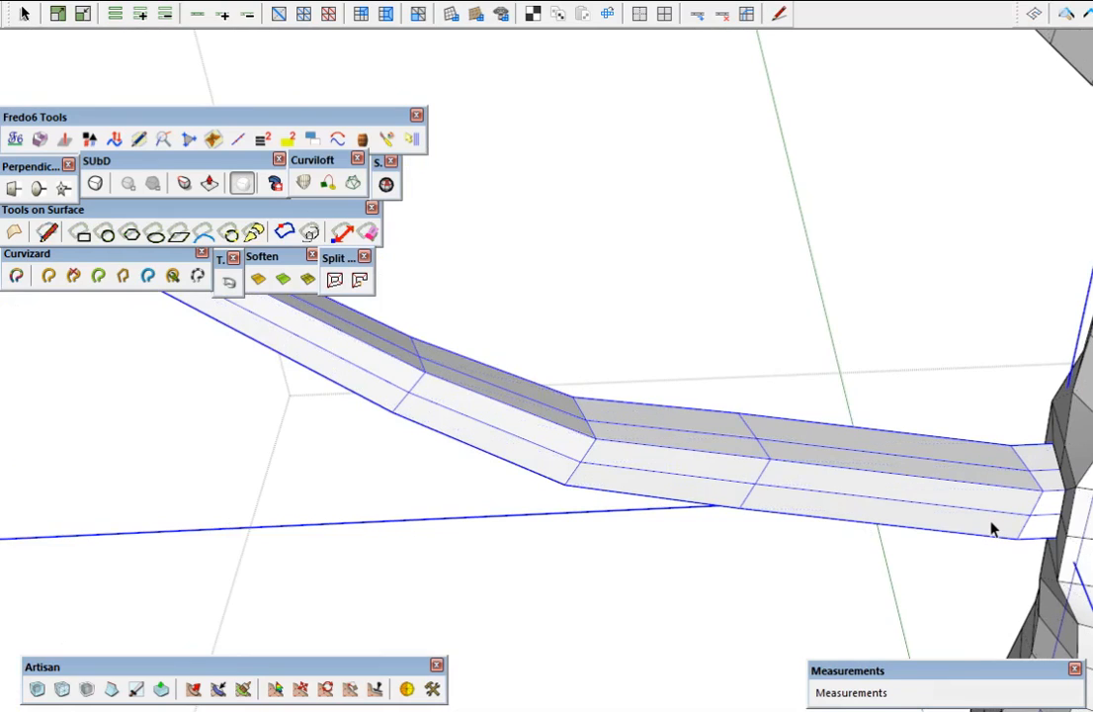
Enter the branch group and select a lengthwise edge loop to check its quad flow, and reselect the whole group
left_click(971, 515)
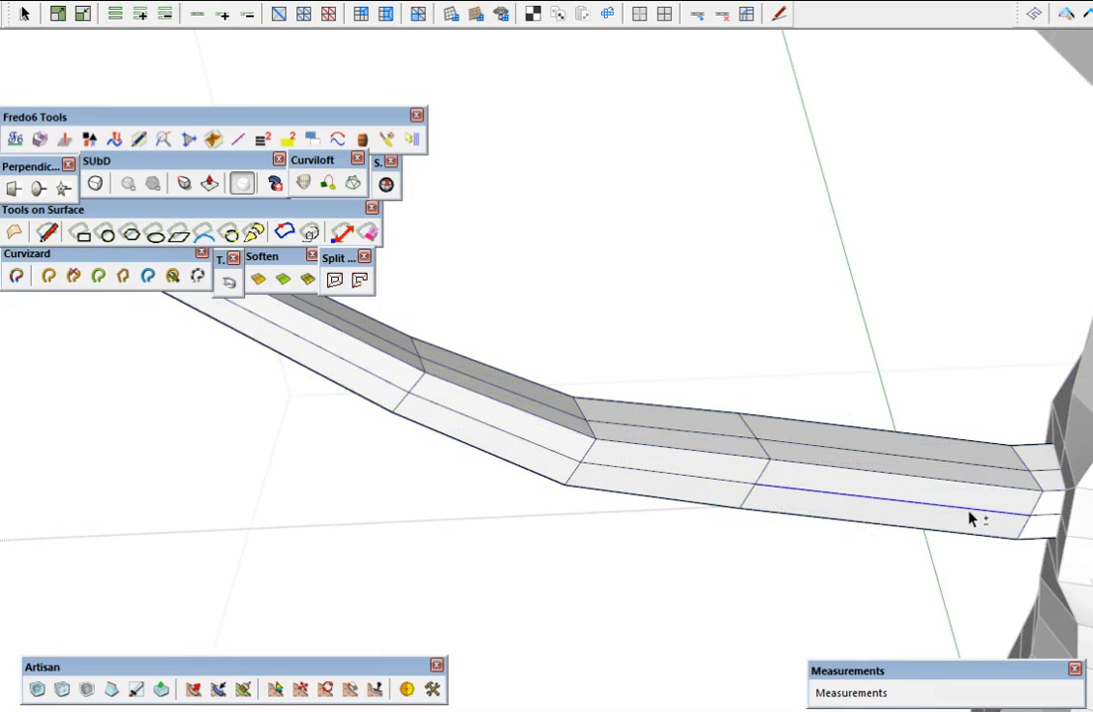
key("shift+l")
scroll(972, 519, "down", 2)
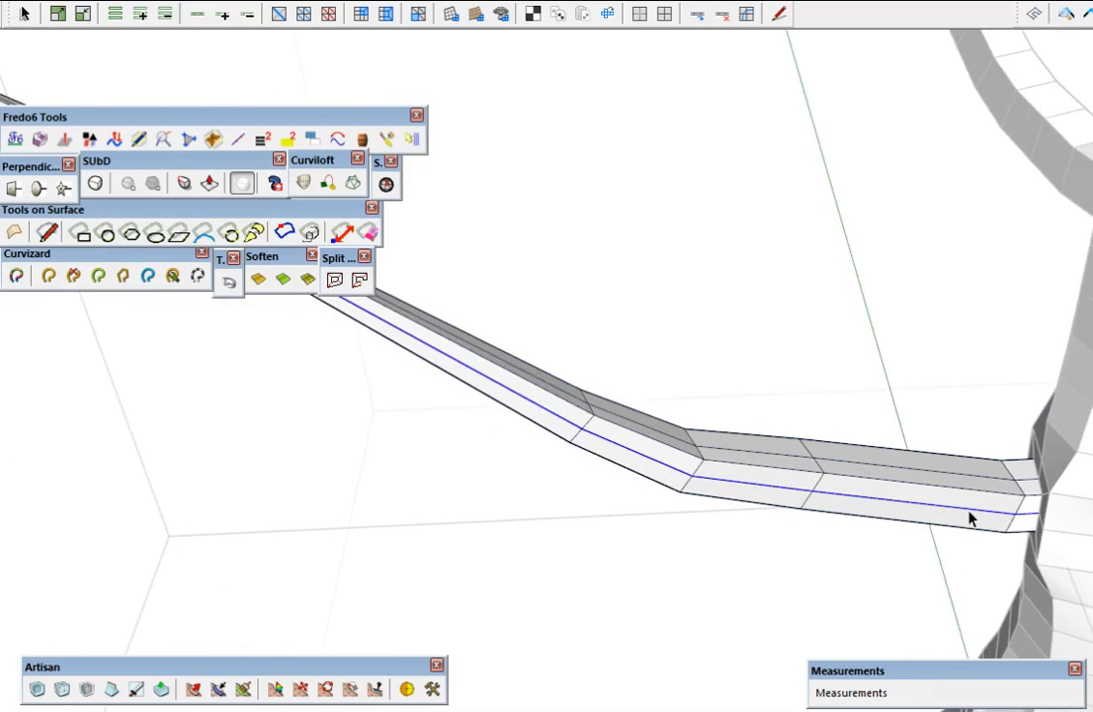
key("Escape")
left_click(969, 512)
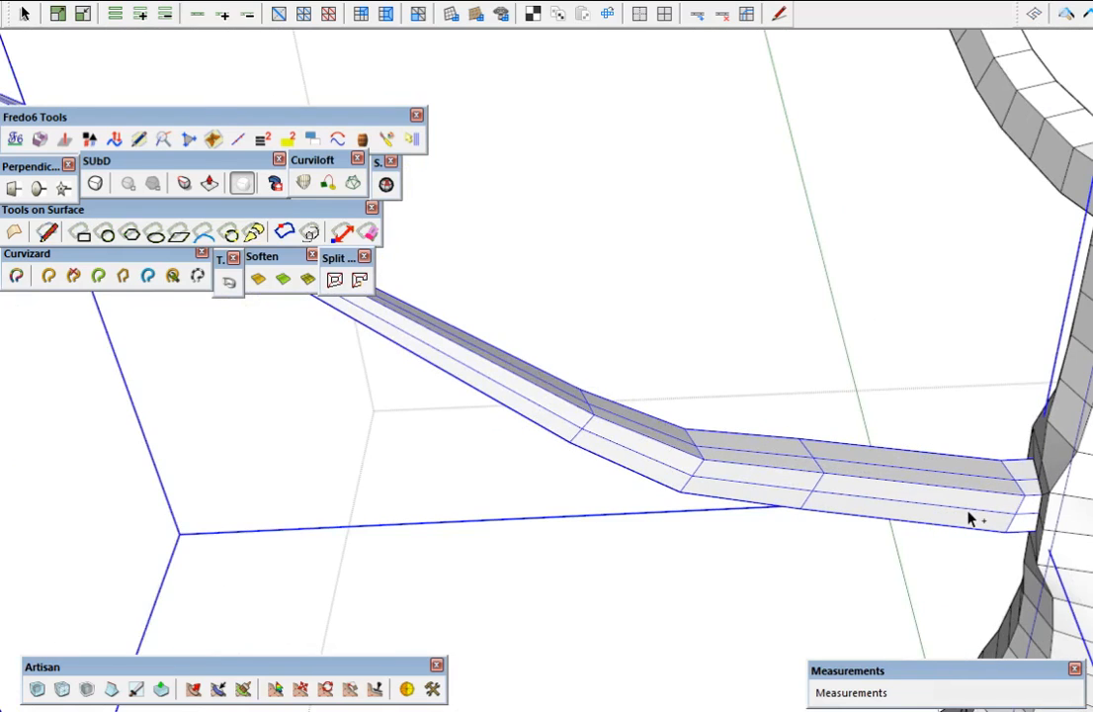
Cut the branch group and delete the branch path and the leftover profile face at its outer end
key("Delete")
scroll(1034, 504, "up", 5)
left_click(1035, 502)
key("ctrl+z")
scroll(1050, 499, "down", 1)
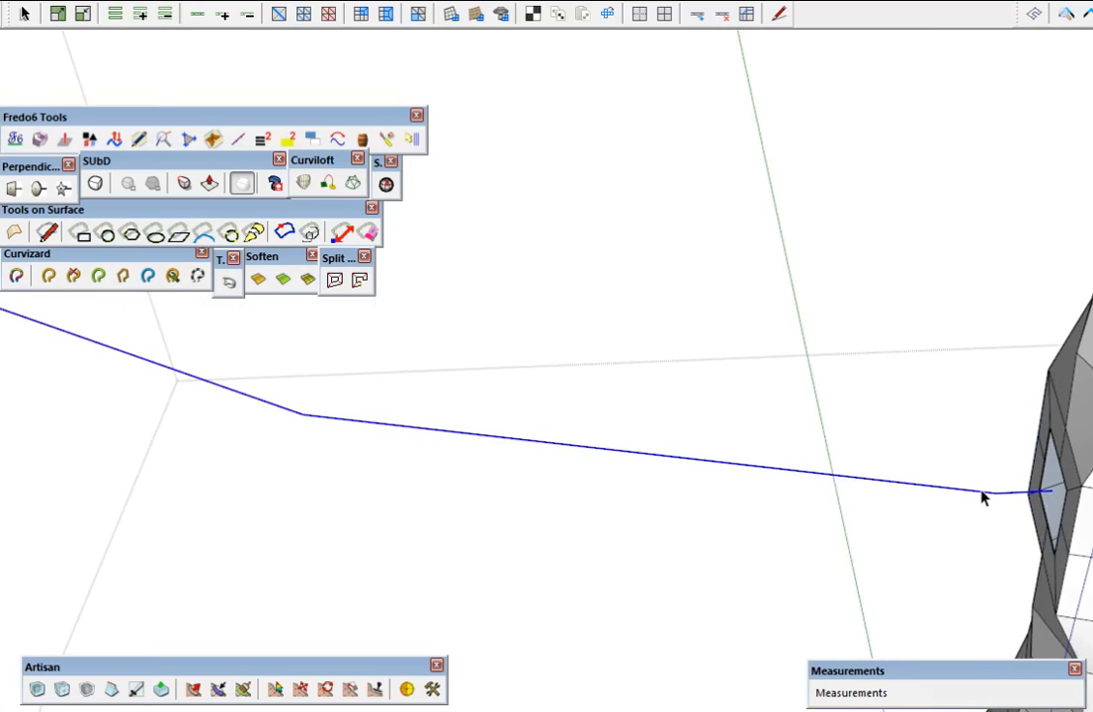
key("Delete")
scroll(1048, 509, "down", 5)
left_click_drag(480, 211, 635, 396)
key("Delete")
Paste the branch group back in place and explode it so it joins the tree's geometry
key("ctrl+shift+v")
key("x")
scroll(1064, 520, "up", 4)
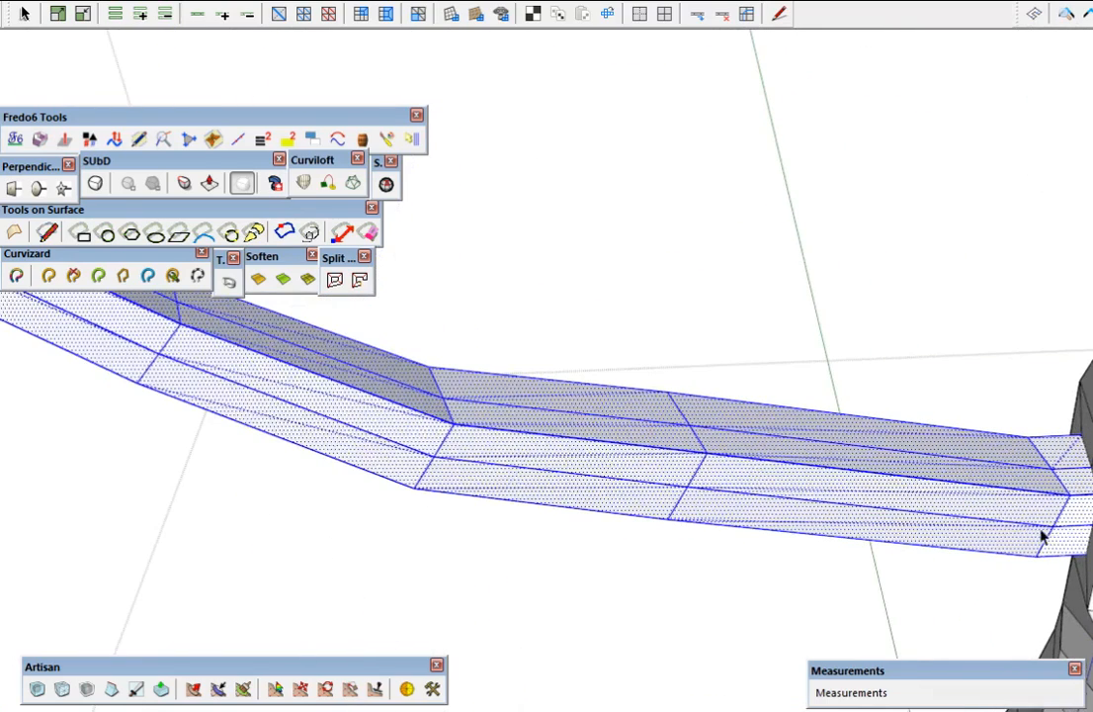
Select the edge loop running lengthwise along the branch's side and around the trunk, and remove it
left_click(975, 520)
key("alt+l")
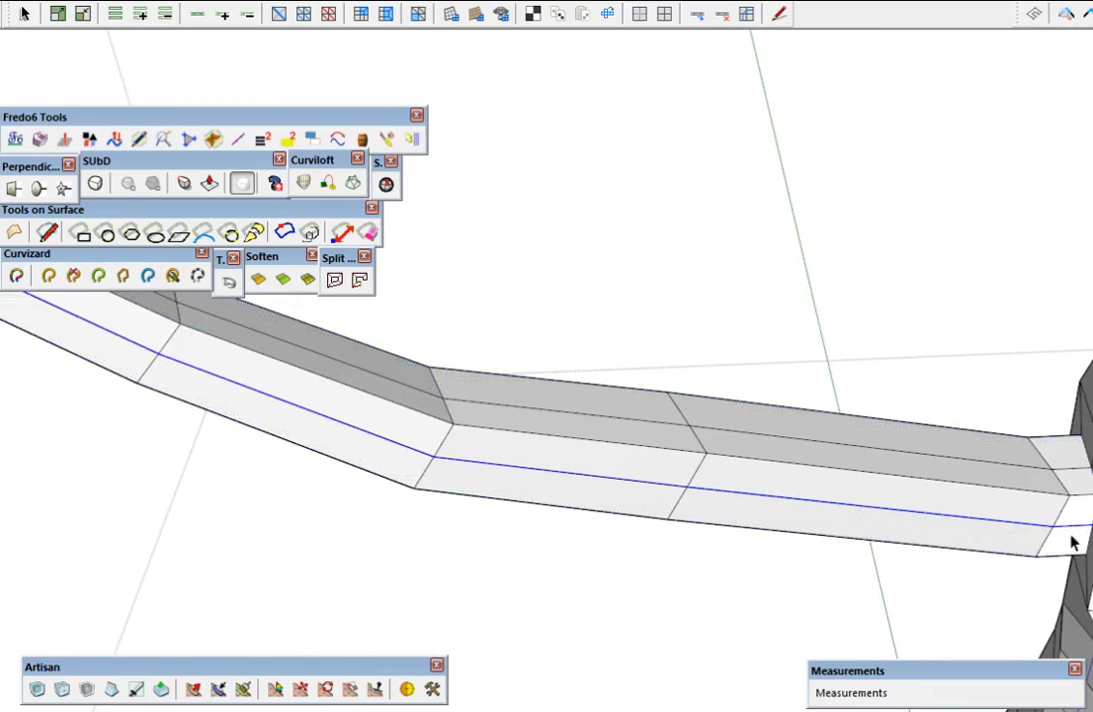
scroll(1073, 538, "down", 4)
middle_click_drag(1074, 538, 820, 470)
middle_click_drag(820, 470, 747, 544, "shift")
middle_click_drag(746, 544, 1084, 512)
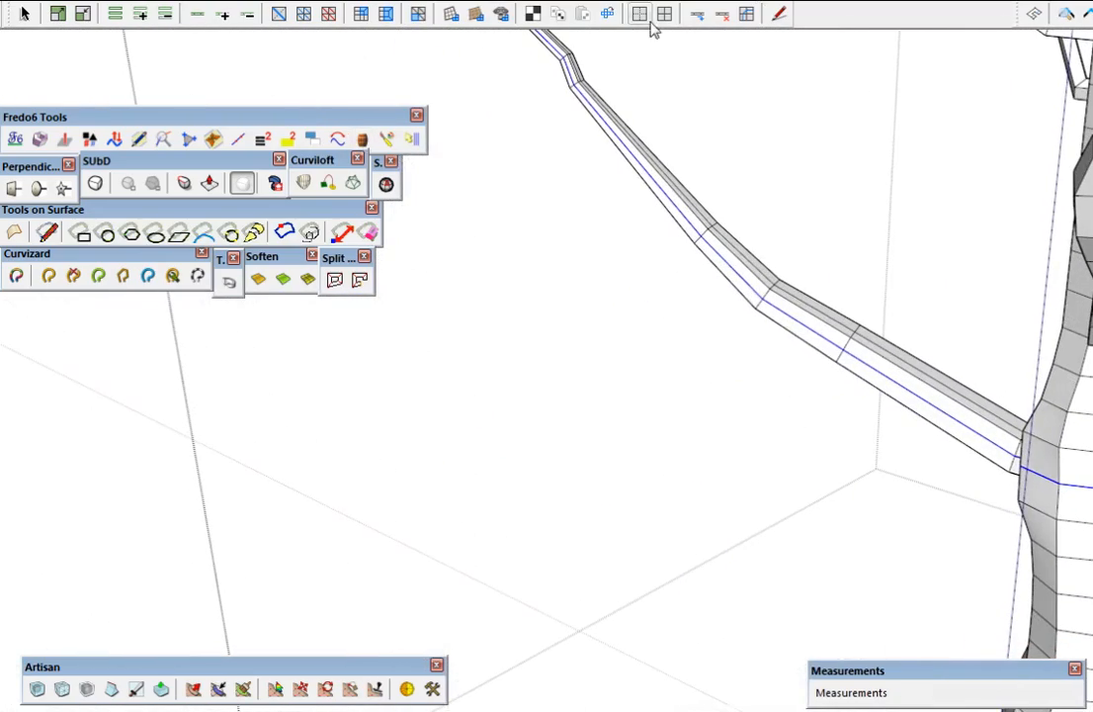
left_click(727, 18)
middle_click_drag(1091, 494, 1055, 400, "shift")
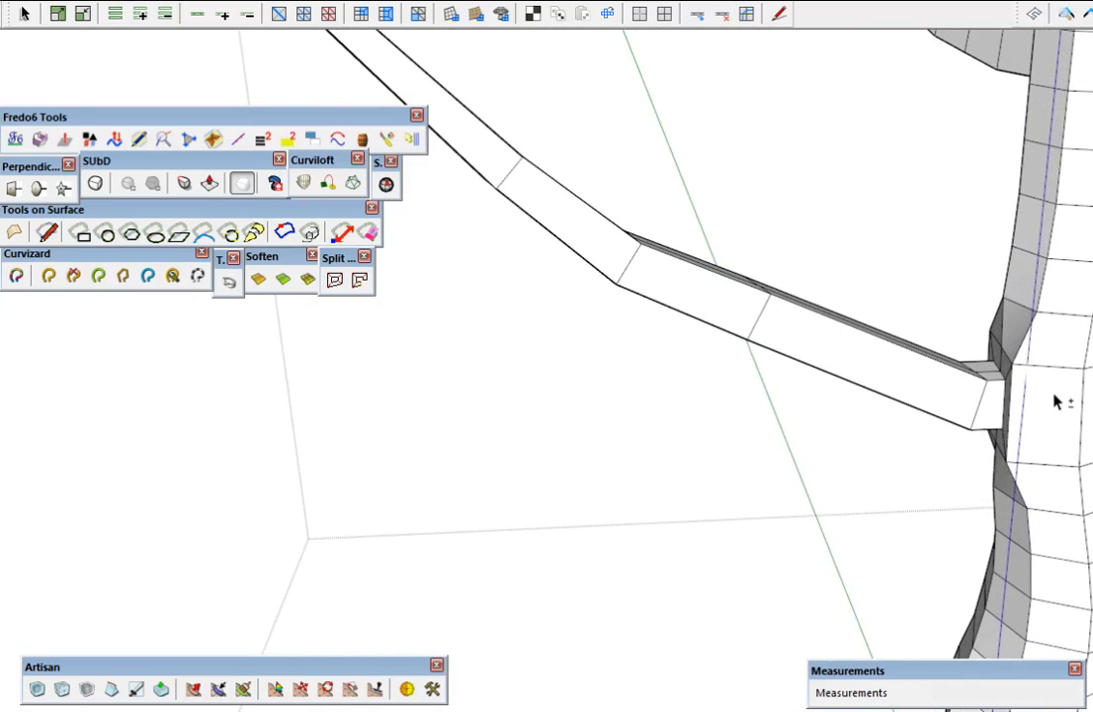
Toggle the subdivision preview on and off to examine the junction between the new branch and the trunk
key("shift+s")
middle_click_drag(1055, 401, 957, 440)
scroll(920, 495, "up", 6)
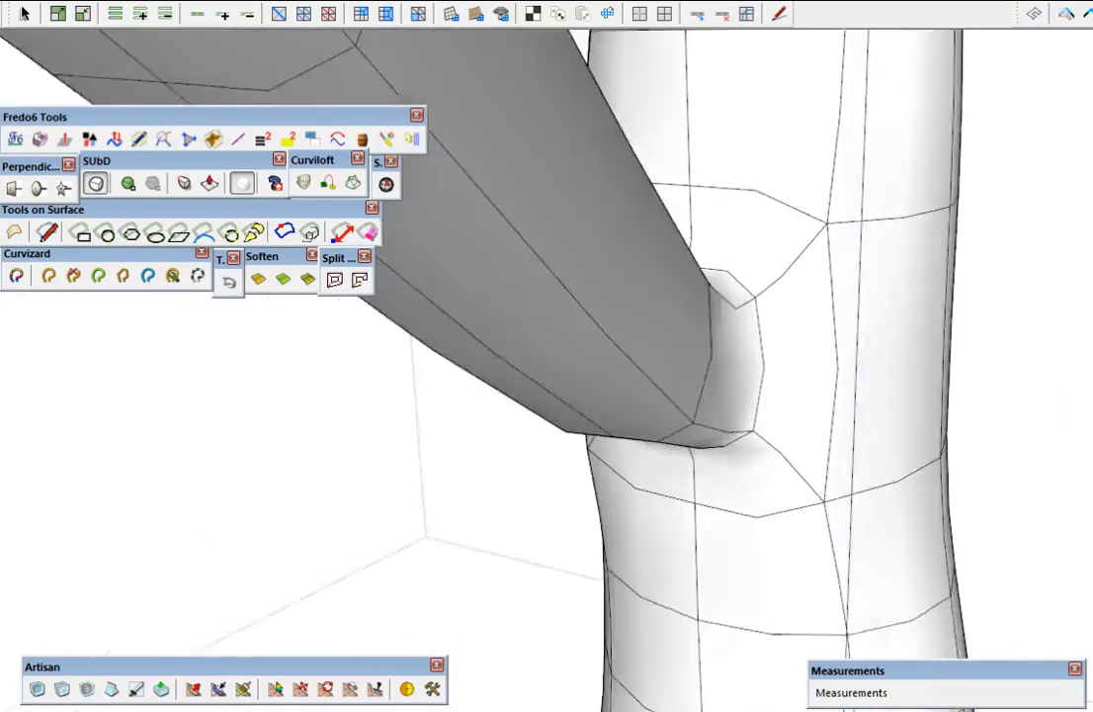
middle_click_drag(613, 326, 554, 386)
middle_click_drag(1048, 673, 996, 633)
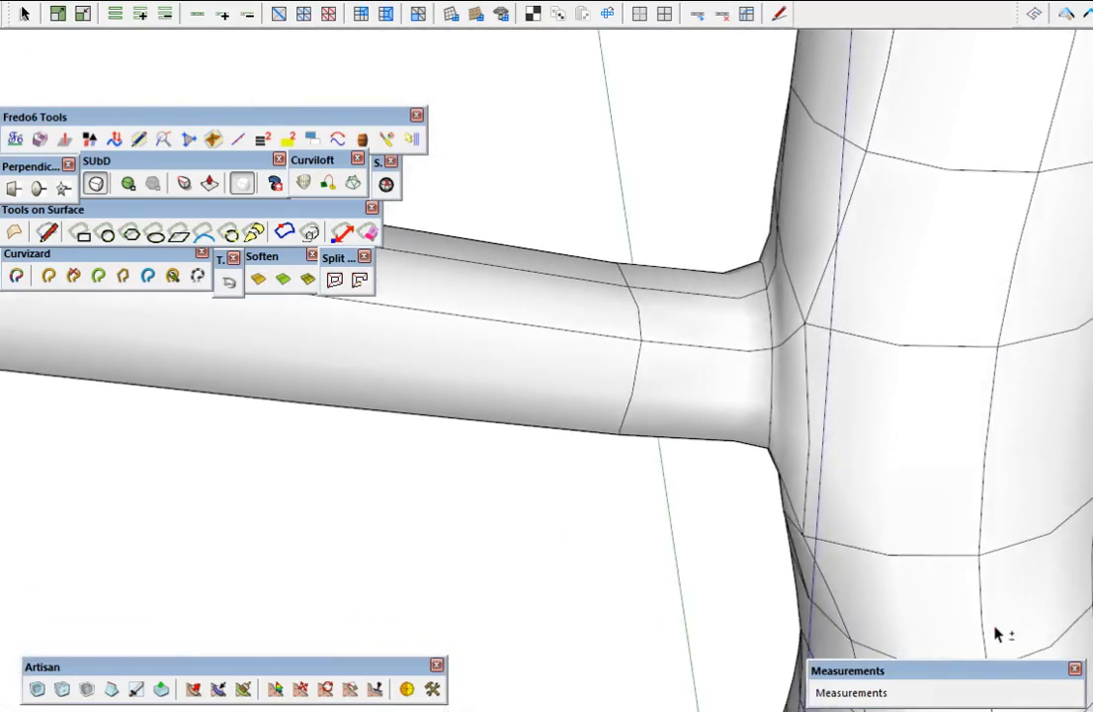
key("shift+s")
Select the short lengthwise edges at the branch base and move them about 1' 2 7/16" away from the trunk
middle_click_drag(766, 422, 896, 388)
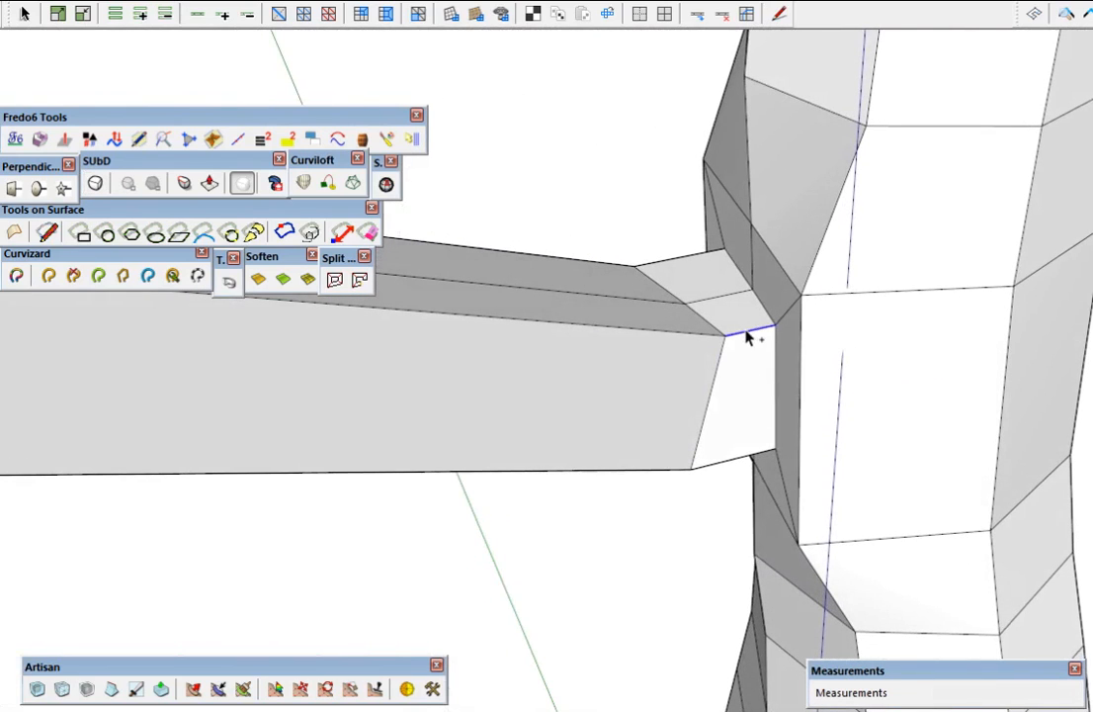
middle_click_drag(726, 386, 723, 358)
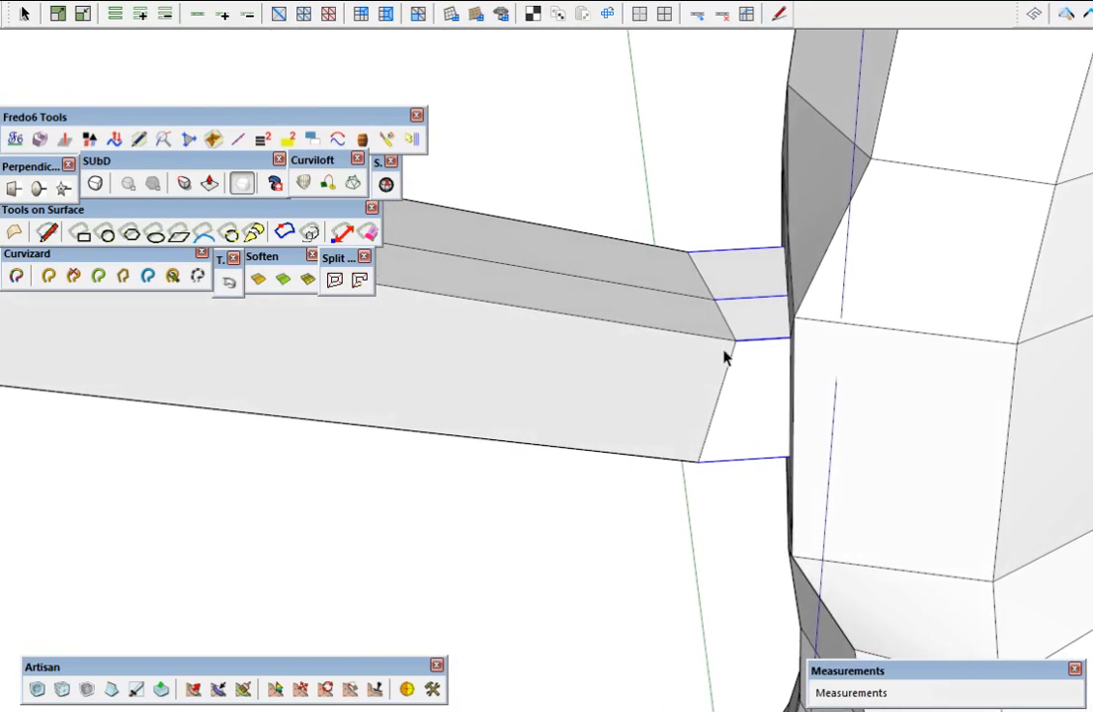
key("shift+m")
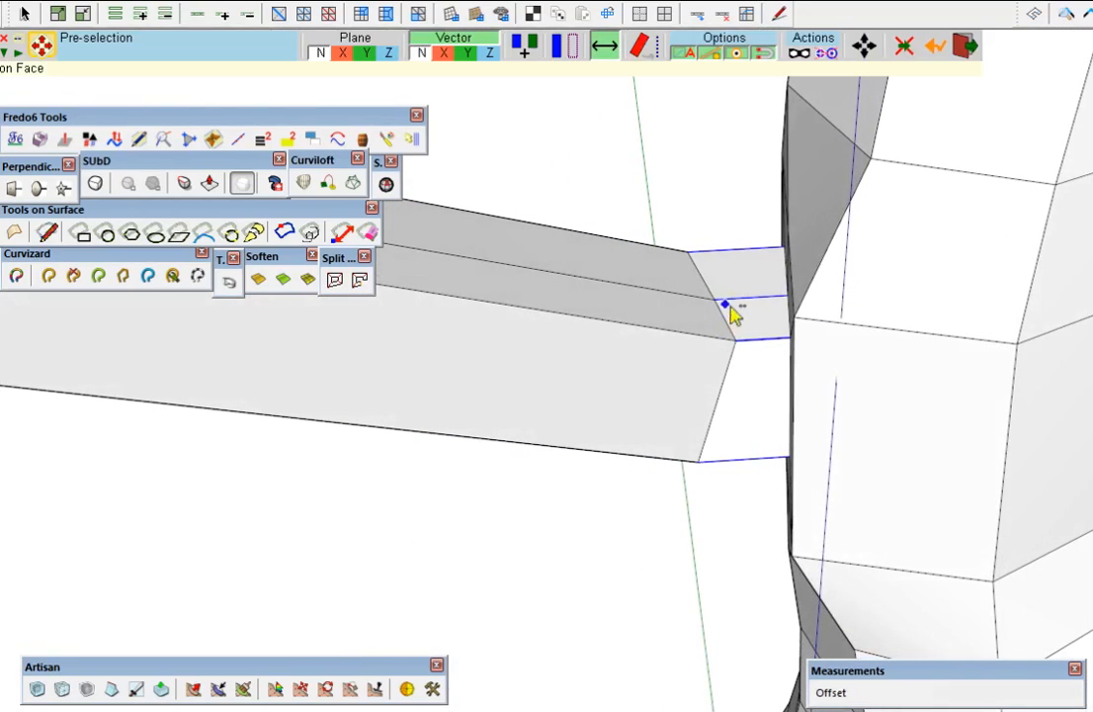
left_click(776, 340)
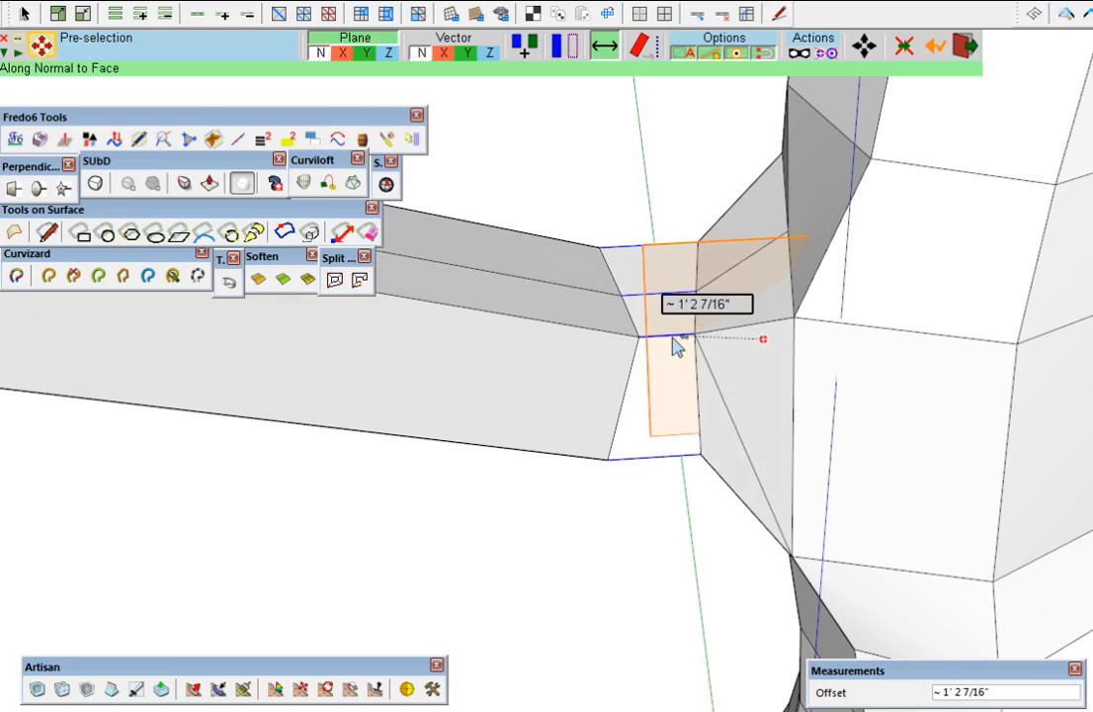
middle_click_drag(675, 344, 860, 415)
scroll(858, 407, "down", 3)
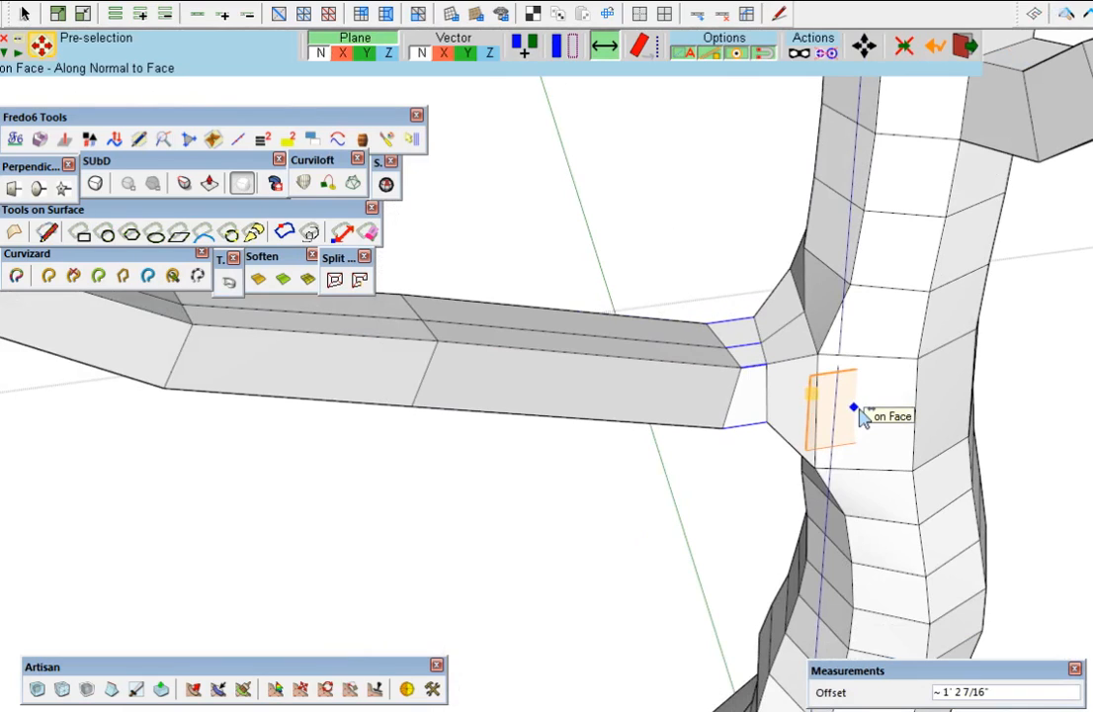
Select the edge ring at the trunk side of the branch base and scale it up slightly
key("s")
middle_click_drag(854, 408, 711, 145)
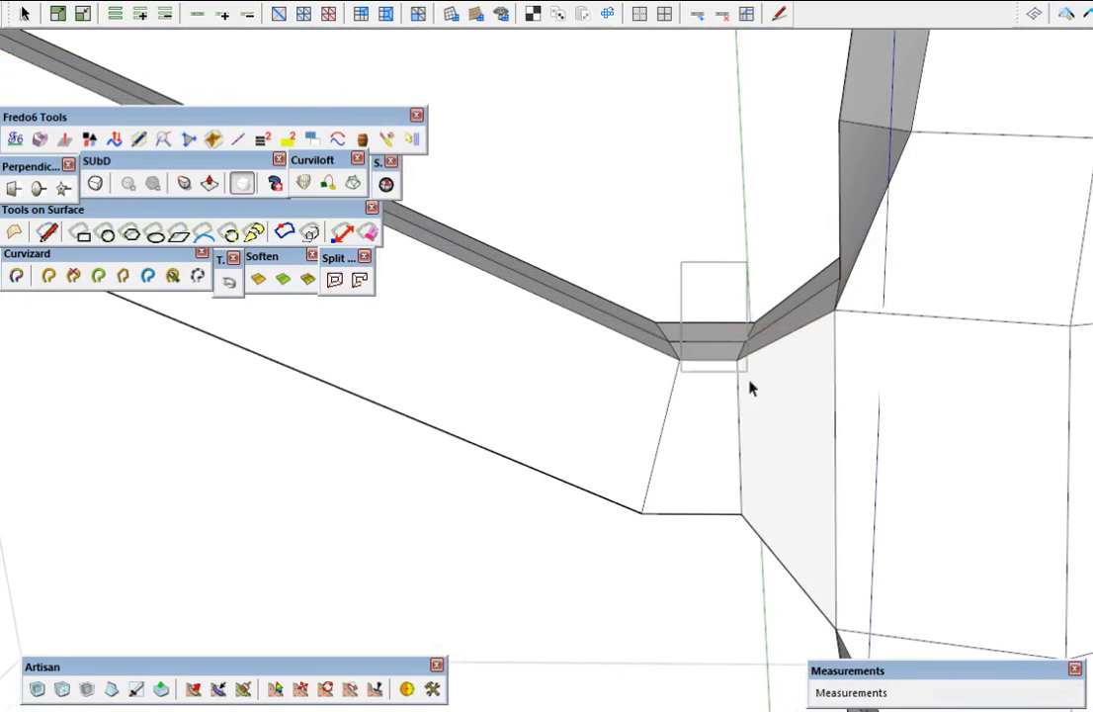
middle_click_drag(798, 557, 921, 573)
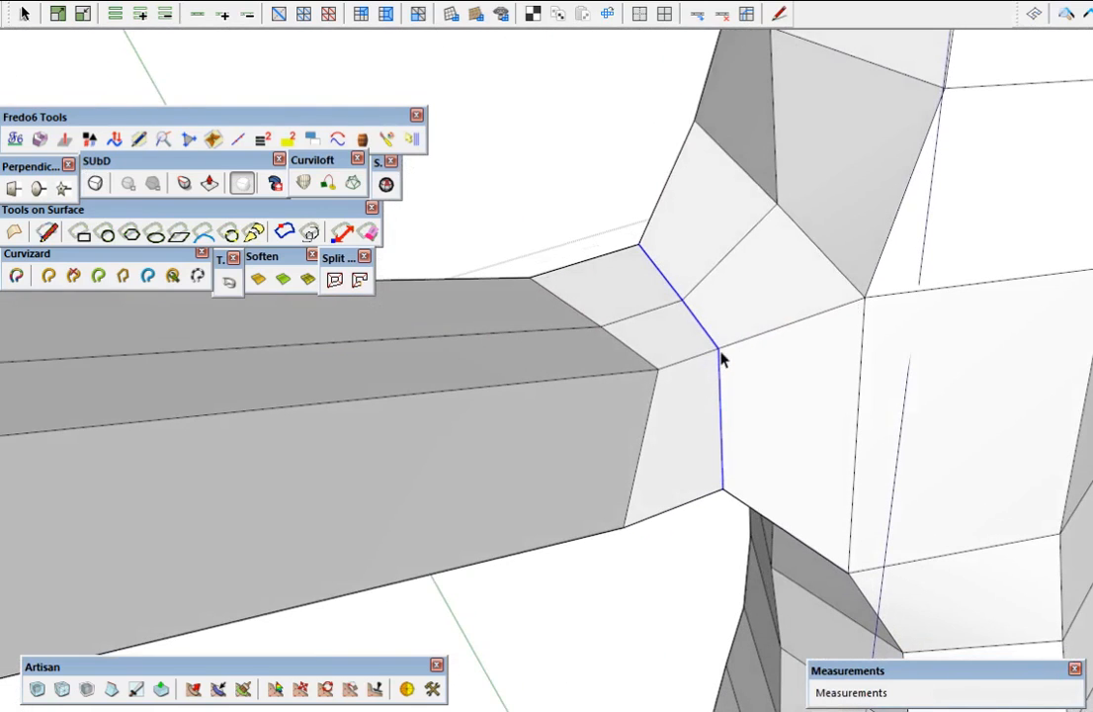
key("s")
left_click_drag(722, 349, 751, 347)
Select the edge ring at the outer side of the branch base and scale it up slightly
middle_click_drag(751, 347, 650, 422)
left_click(649, 417)
left_click(651, 421)
key("shift+l")
key("s")
left_click_drag(669, 361, 697, 352)
Move the selected edge ring near the branch base about 2' 2 13/16" outward along the branch
middle_click_drag(697, 352, 994, 673)
key("m")
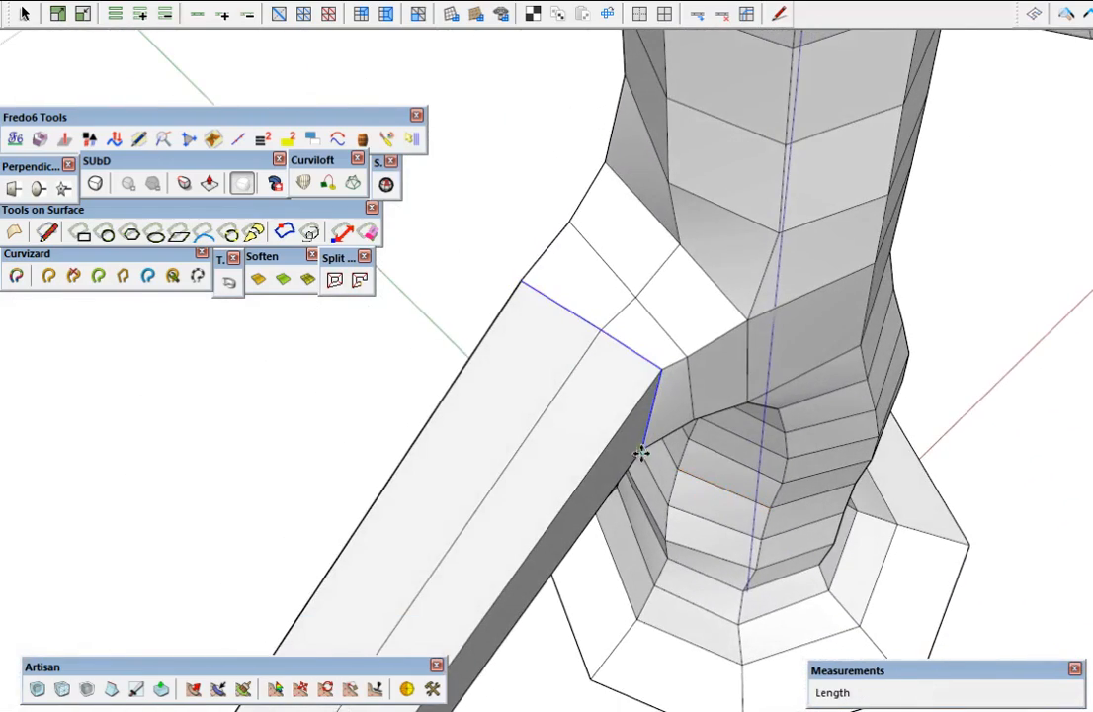
left_click(621, 427)
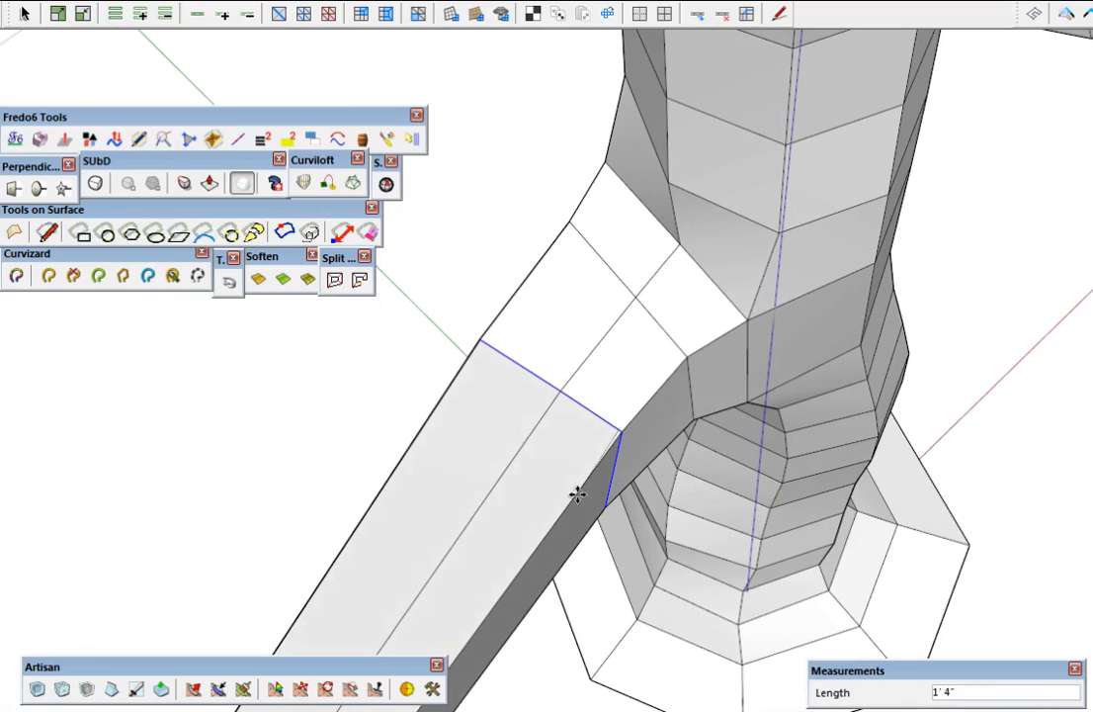
key("Escape")
left_click(591, 474)
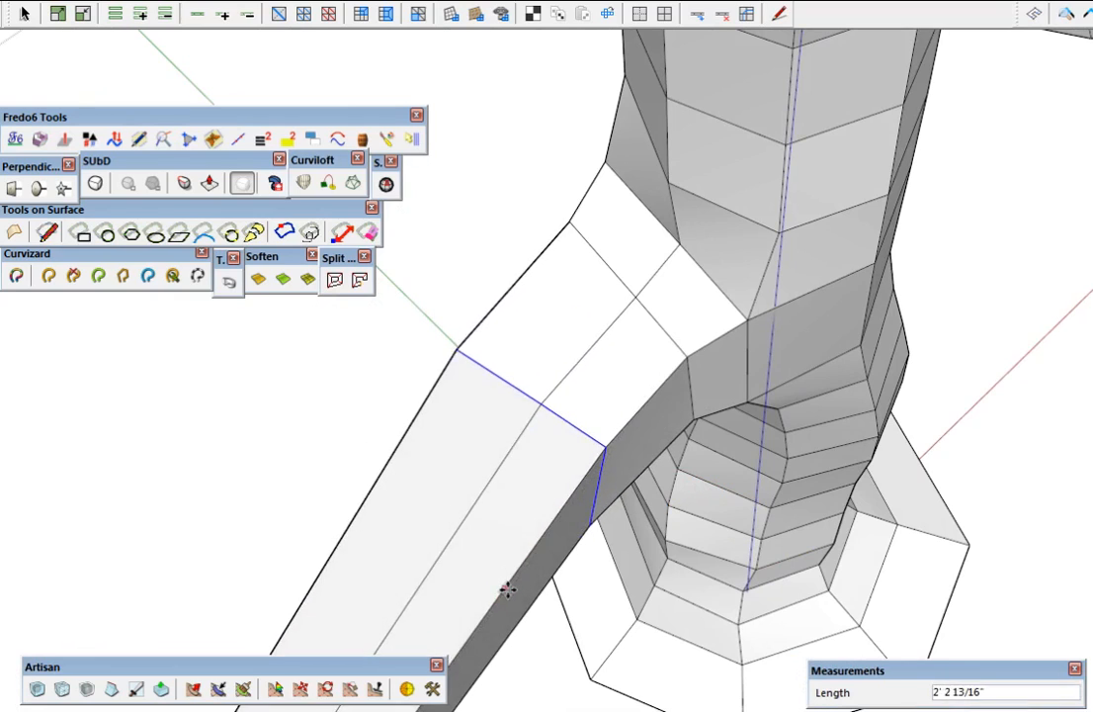
middle_click_drag(598, 435, 297, 341)
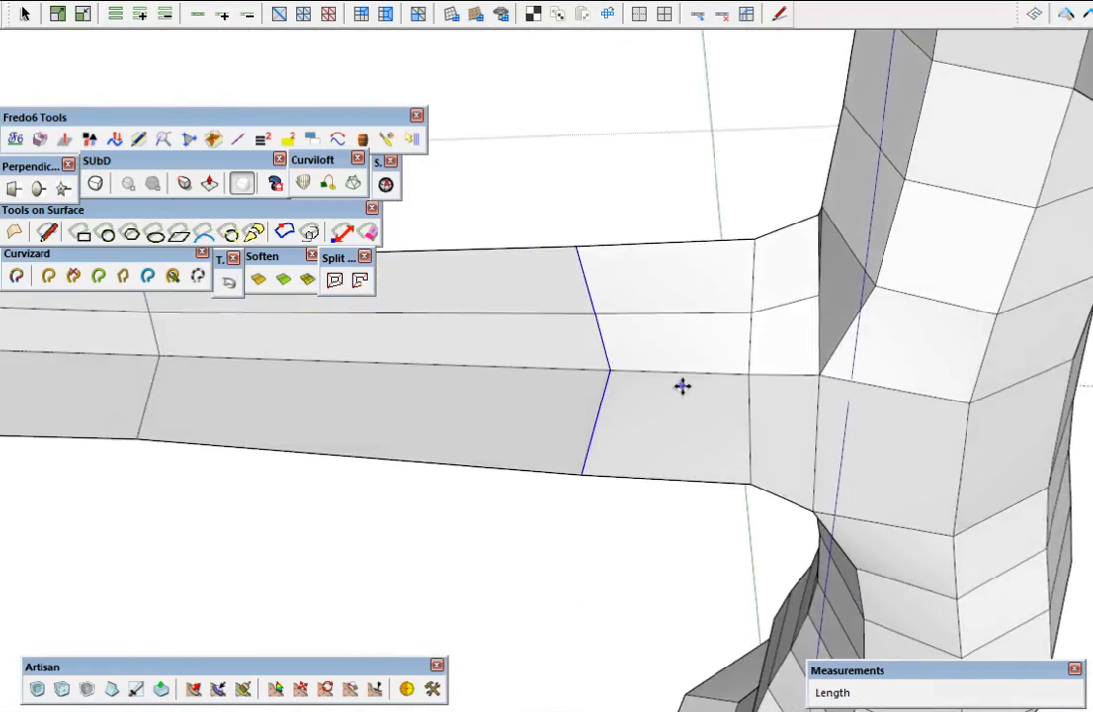
Select the next edge ring outward on the lowest branch and move it downward to bend the branch
scroll(680, 386, "down", 4)
scroll(679, 386, "down", 3)
key("space")
middle_click_drag(761, 464, 824, 623)
scroll(865, 556, "down", 3)
middle_click_drag(865, 560, 862, 479)
scroll(779, 463, "up", 3)
left_click_drag(722, 446, 771, 555)
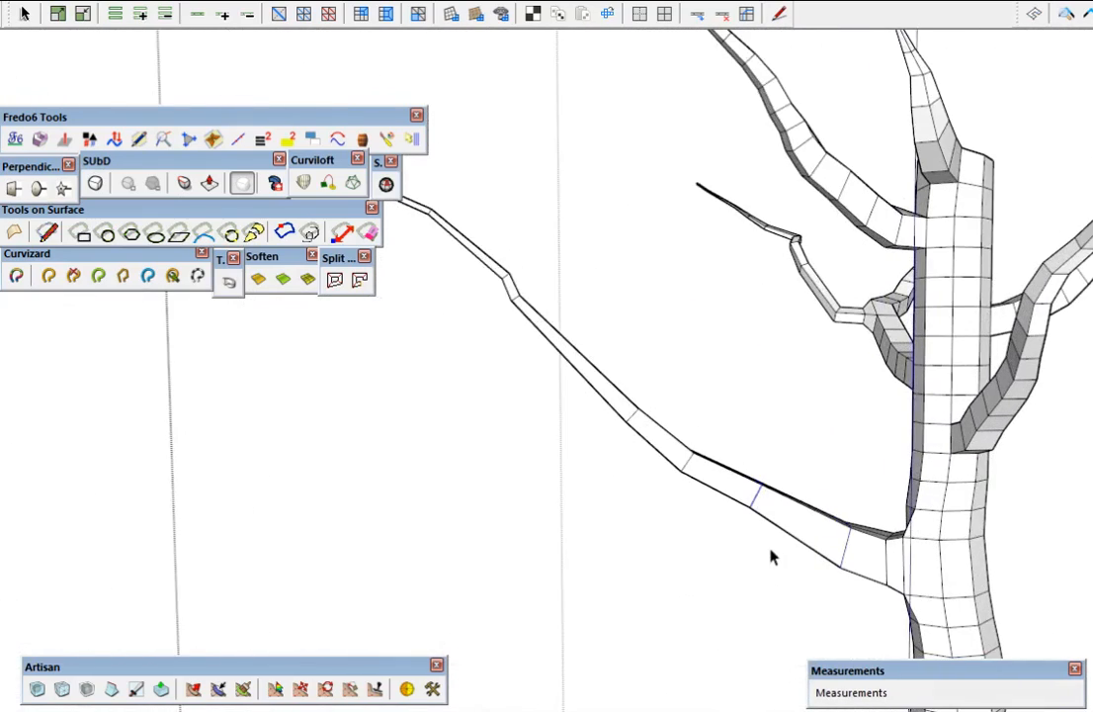
key("m")
left_click(744, 550)
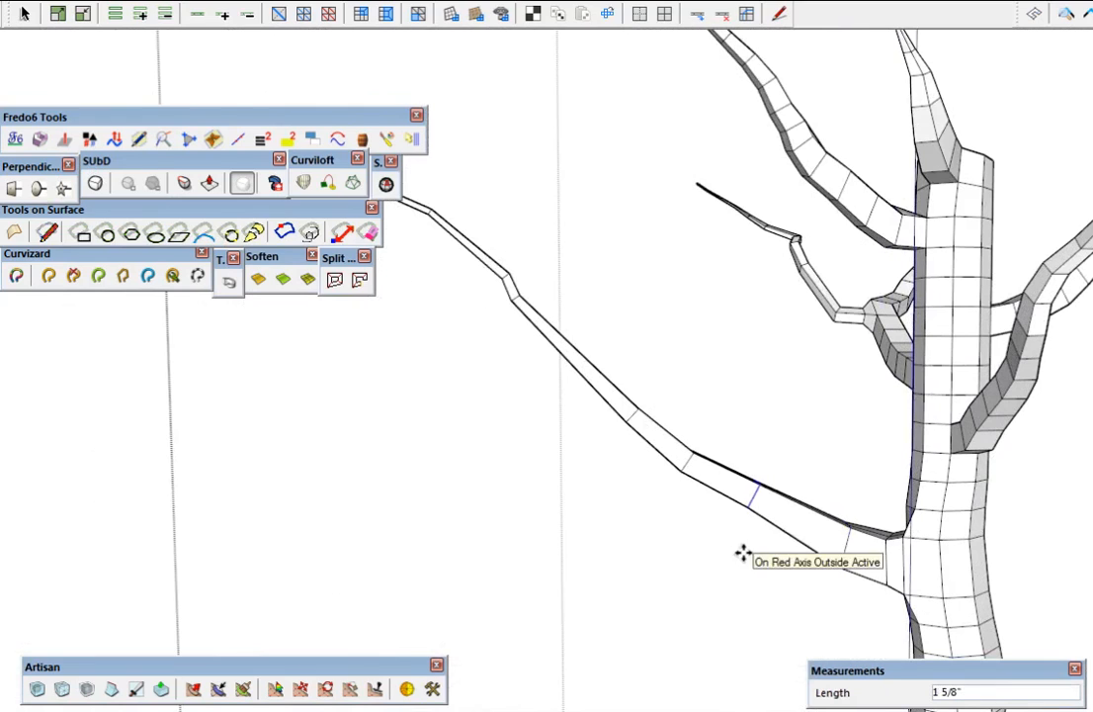
scroll(751, 567, "up", 1)
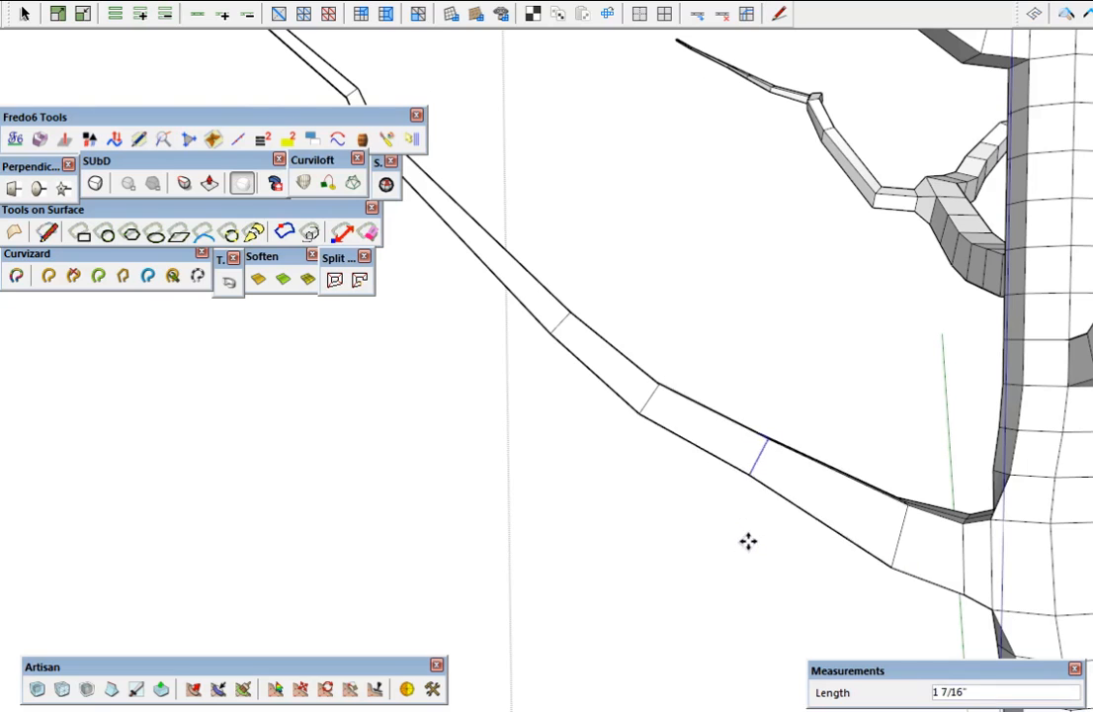
Select the edge ring two loops farther out on the branch and offset it downward along its edge direction
scroll(791, 524, "down", 3)
middle_click_drag(830, 504, 788, 461)
scroll(623, 343, "up", 6)
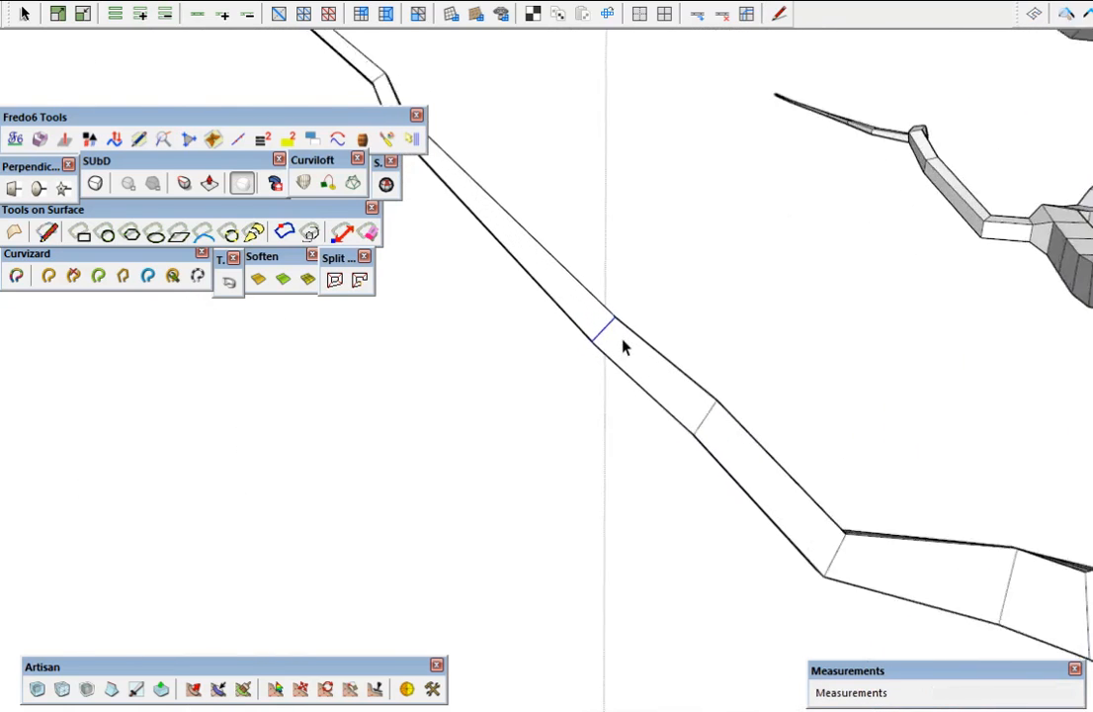
key("shift+p")
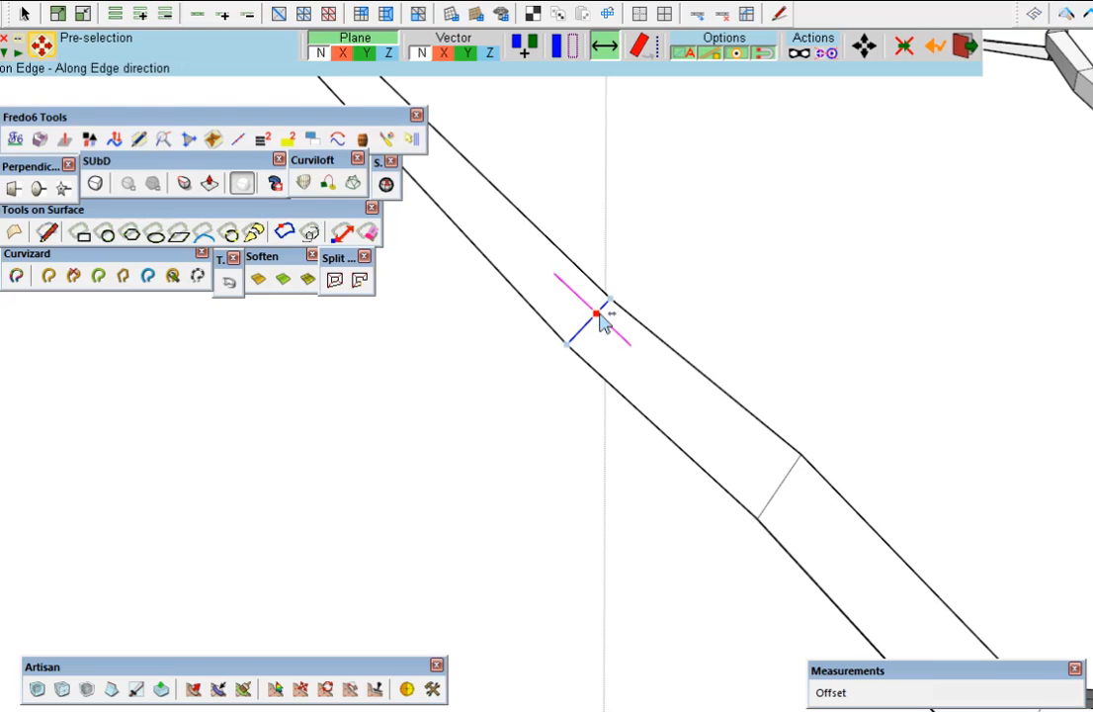
left_click(600, 317)
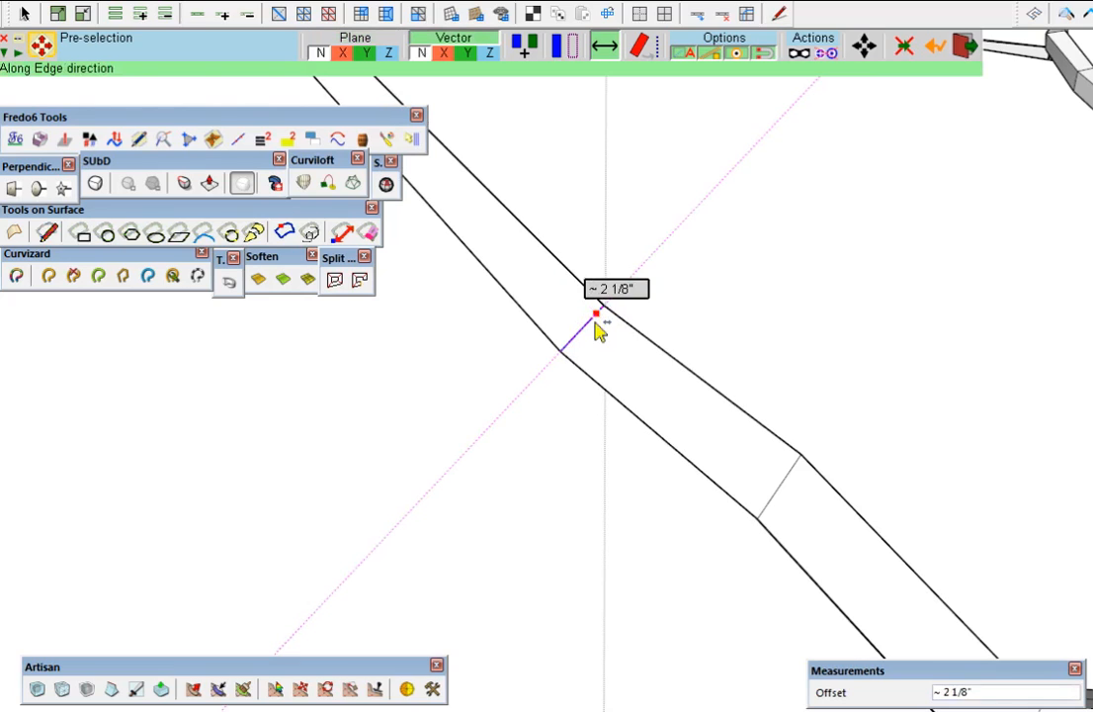
left_click(555, 373)
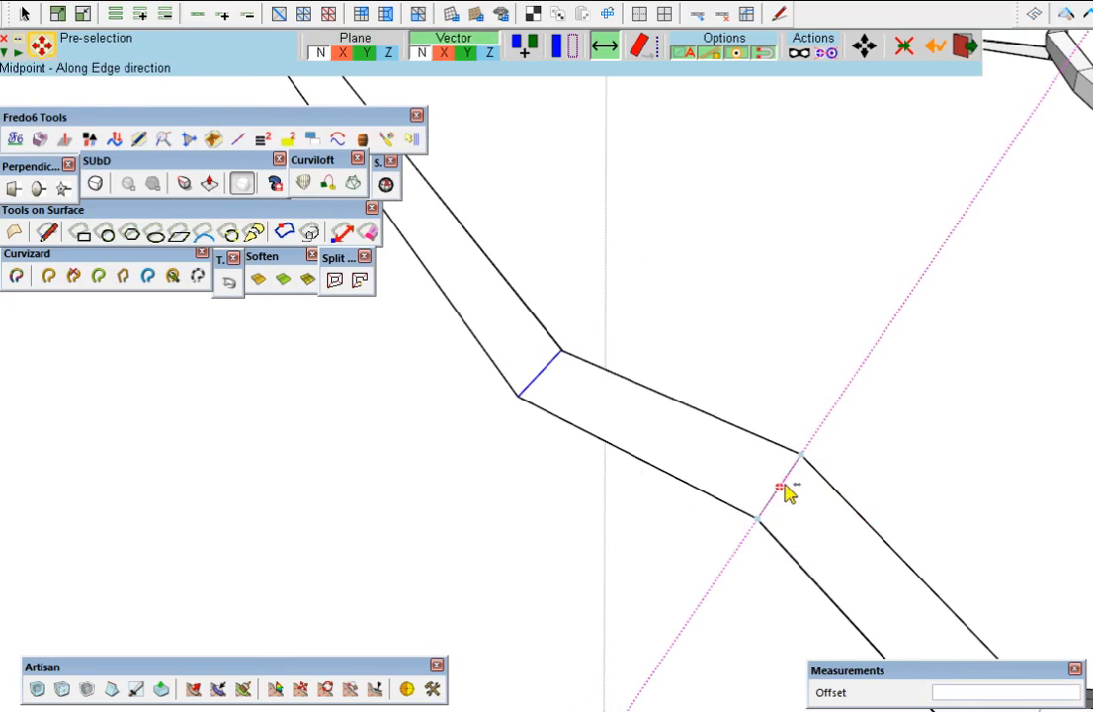
Try to offset the adjacent inner ring's near edge about 6 5/8" downward along its edge direction
left_click(797, 482)
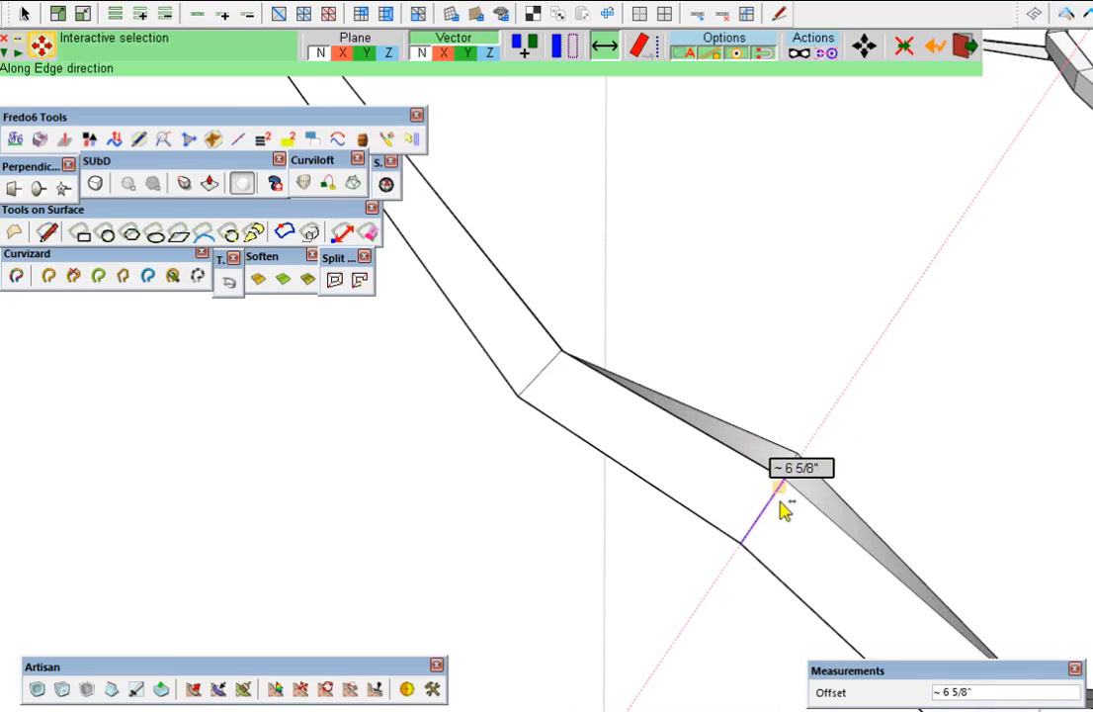
left_click(785, 510)
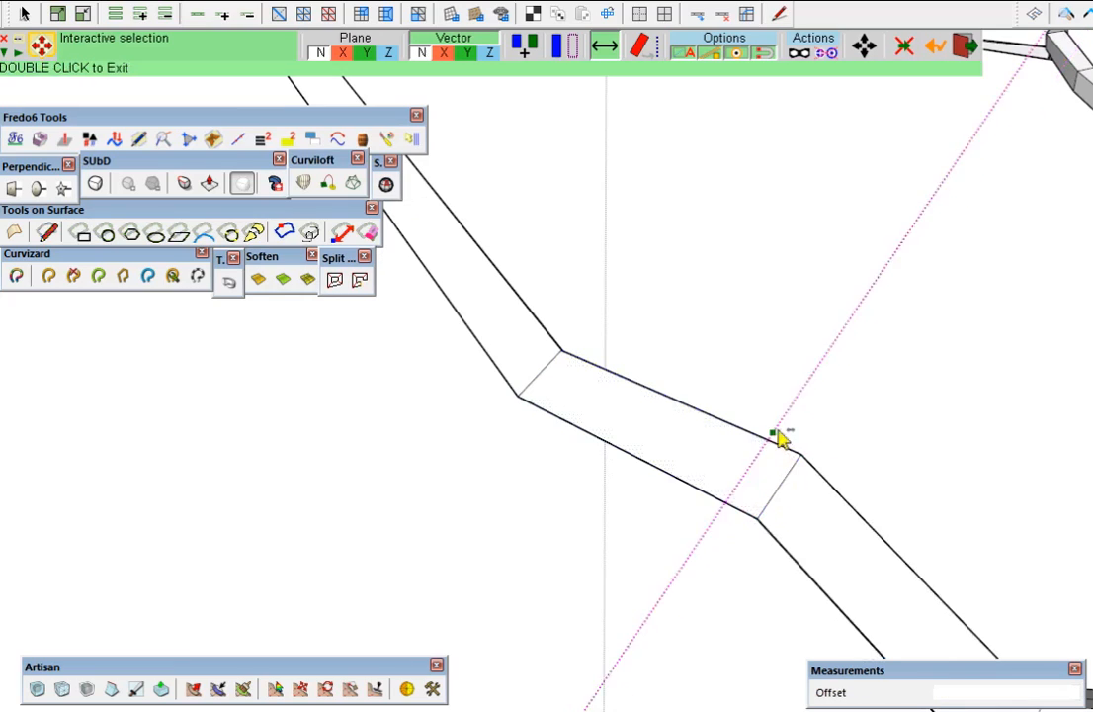
double_click(754, 404)
Select the whole adjacent inner edge ring and offset it about 10 15/16" downward along its edge direction
left_click(779, 487, "shift")
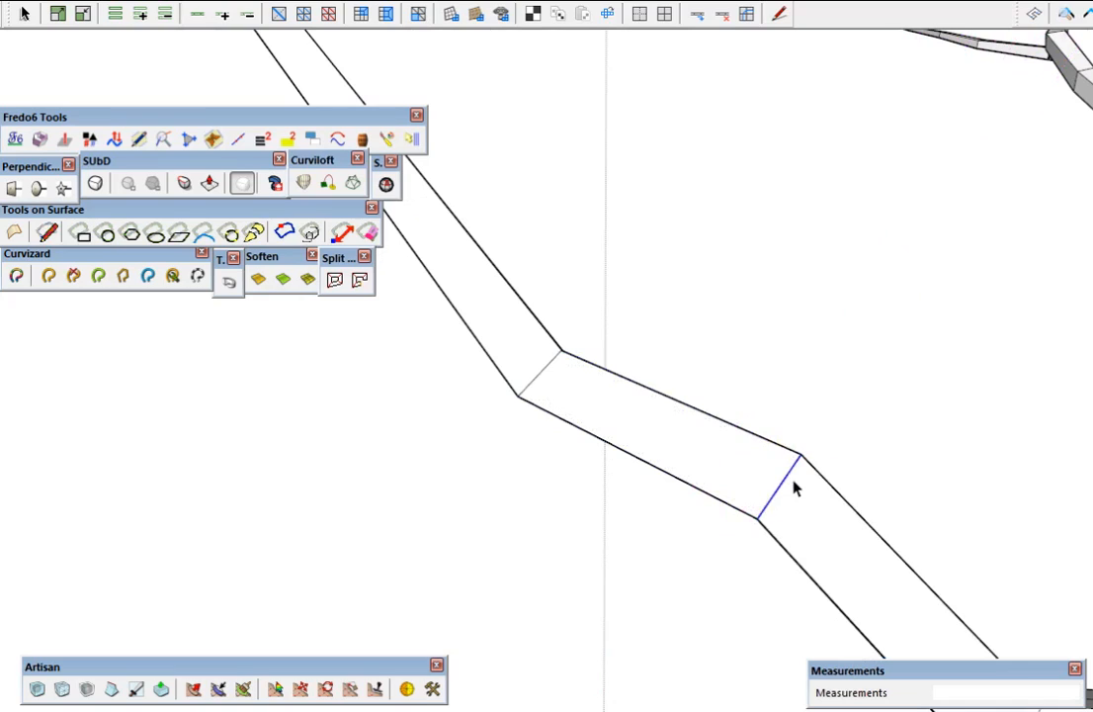
key("shift+m")
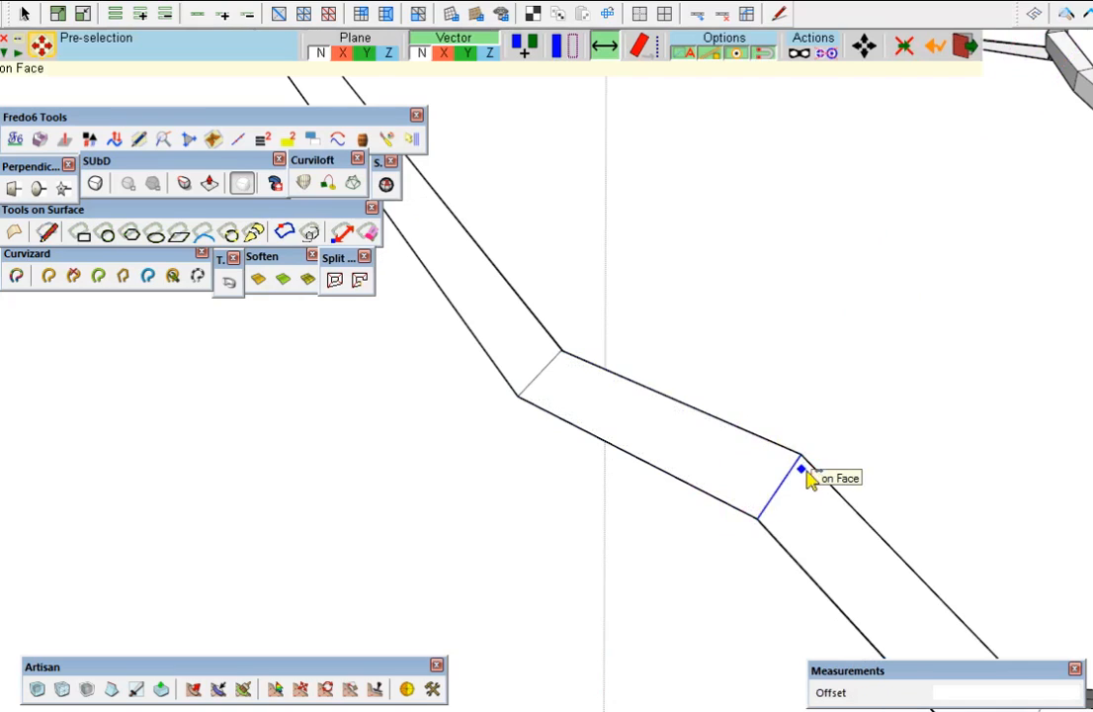
left_click(796, 475)
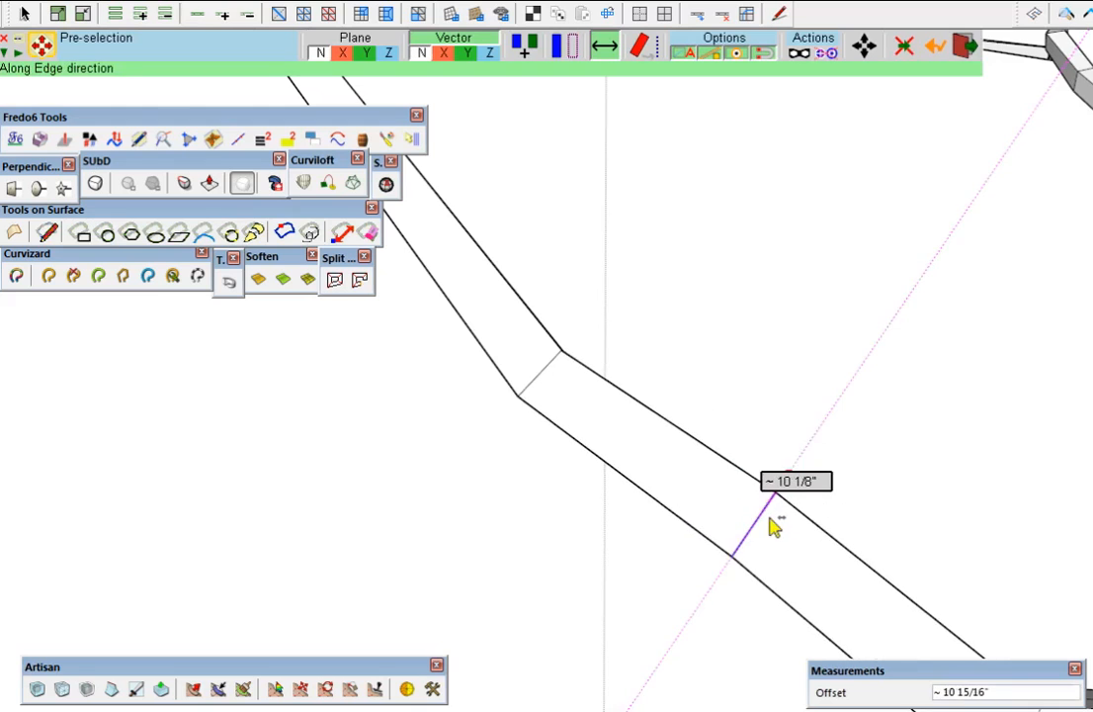
left_click(768, 517)
scroll(766, 522, "down", 2)
scroll(761, 534, "down", 5)
key("space")
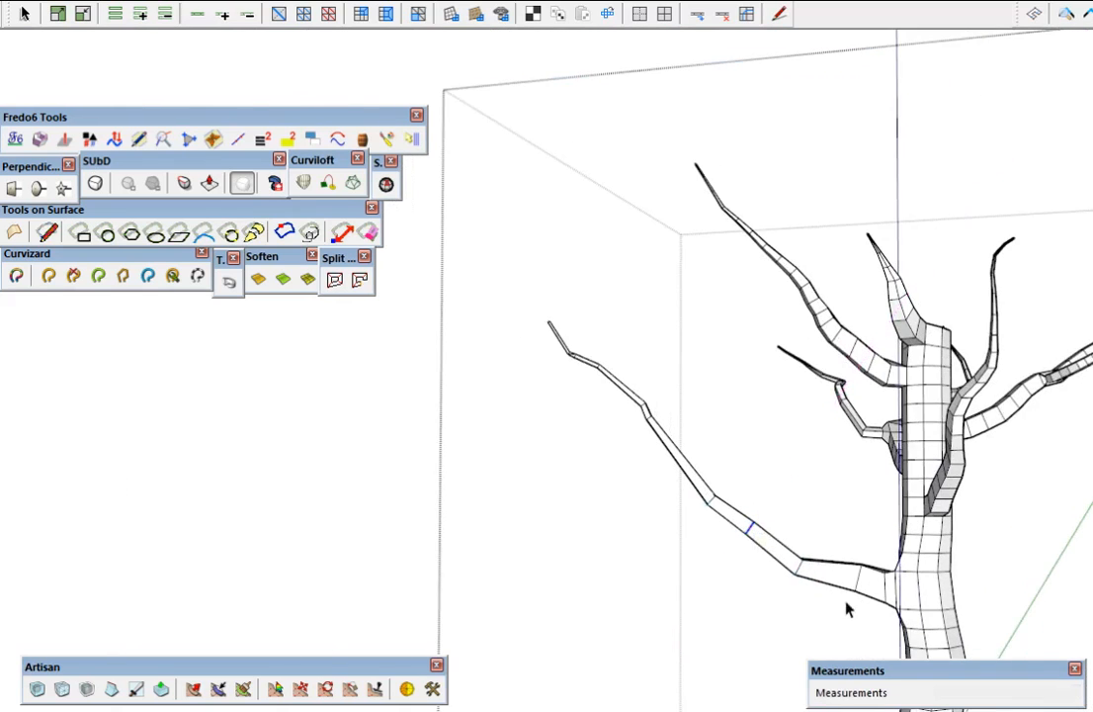
Toggle the subdivision preview on and off to examine the reshaped lower branch and the upper trunk
middle_click_drag(848, 610, 781, 613)
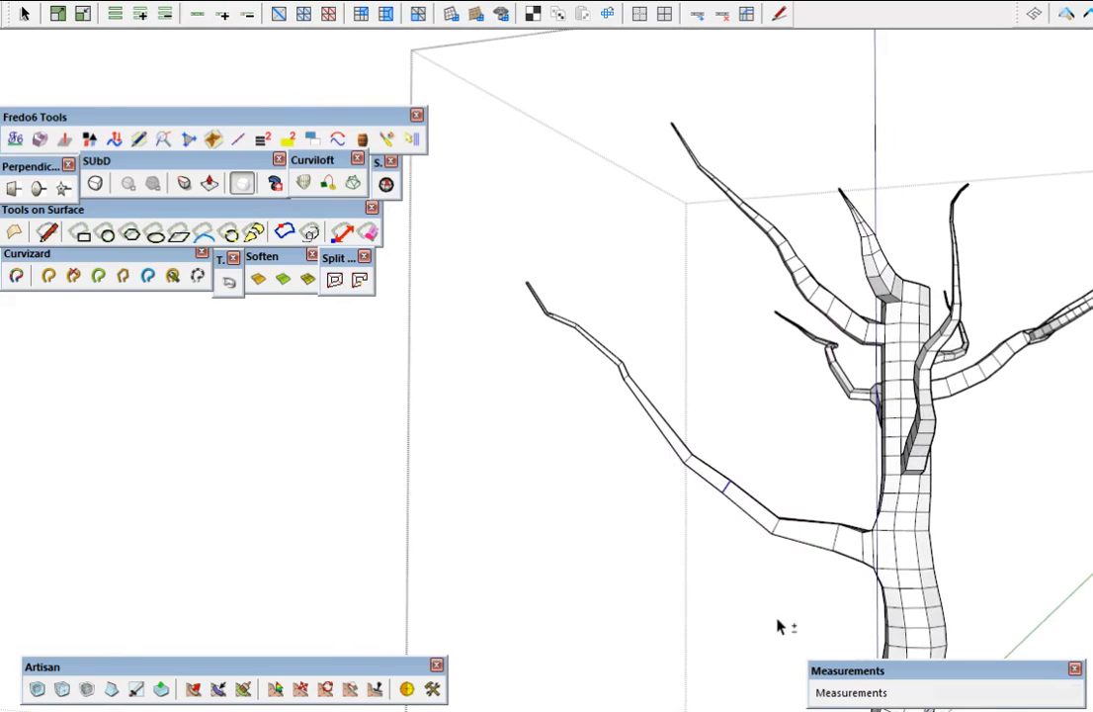
key("alt+s")
scroll(901, 537, "up", 2)
middle_click_drag(901, 537, 646, 518)
scroll(866, 520, "up", 5)
scroll(927, 403, "down", 6)
middle_click_drag(923, 434, 927, 640)
scroll(893, 344, "up", 5)
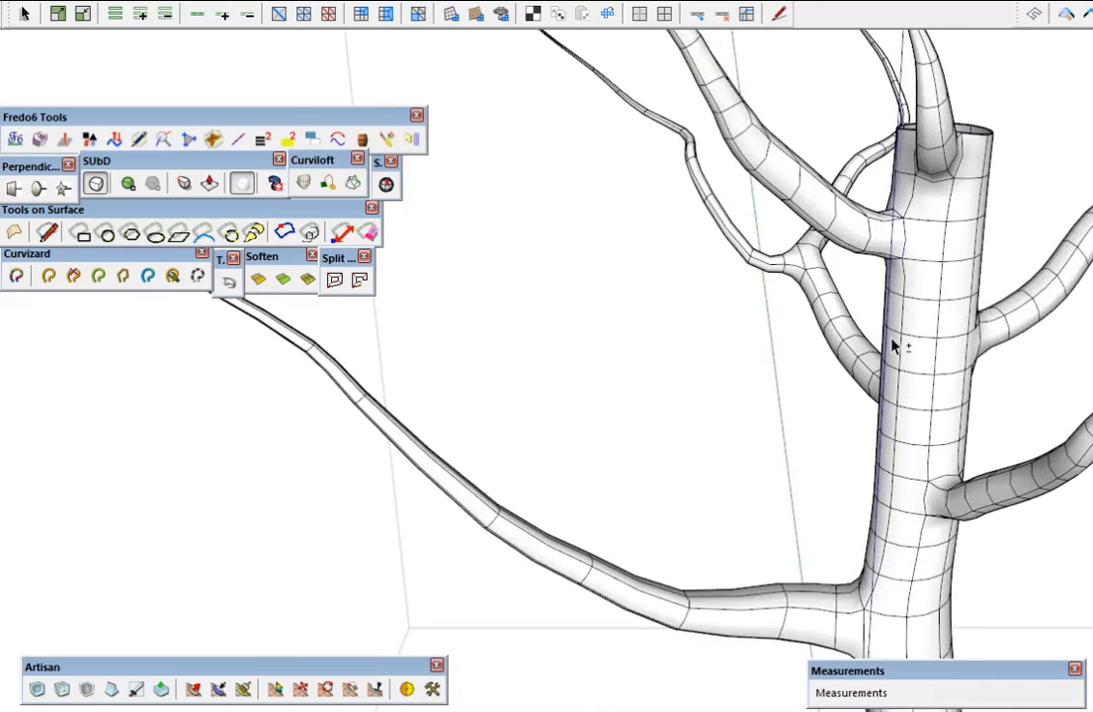
key("shift+s")
Select one band of faces around the upper trunk and copy it up to the trunk's open top
middle_click_drag(936, 282, 704, 583)
scroll(576, 462, "up", 4)
middle_click_drag(593, 462, 926, 374)
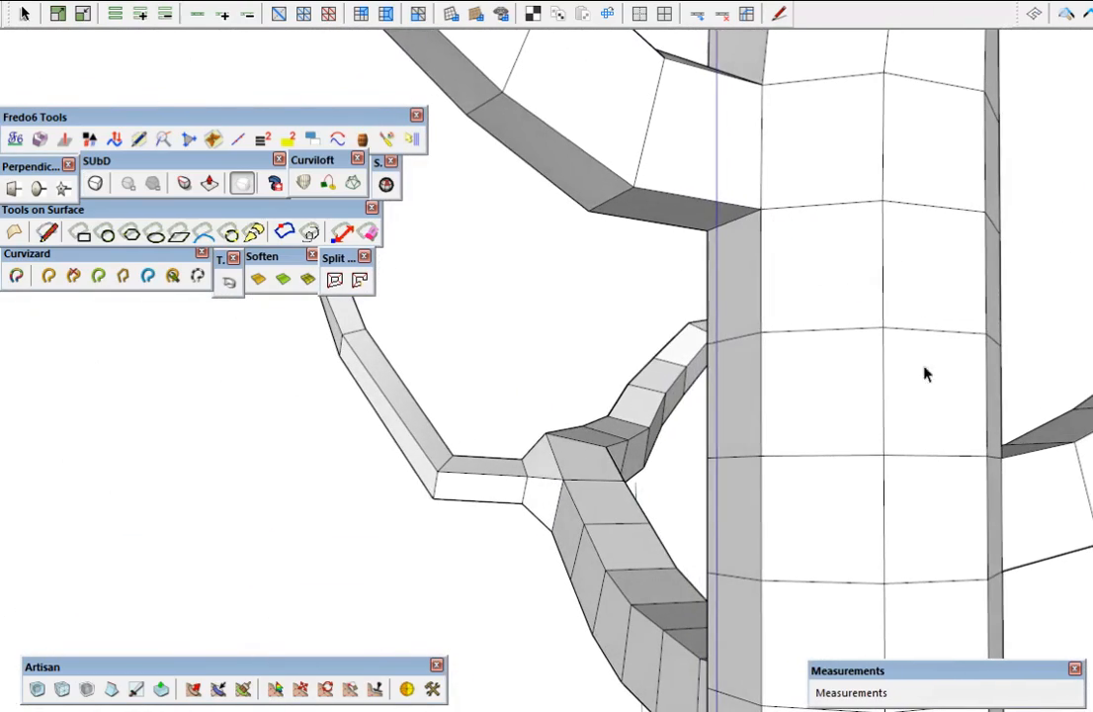
left_click(776, 447)
middle_click_drag(776, 447, 832, 463)
key("m")
scroll(891, 568, "down", 4)
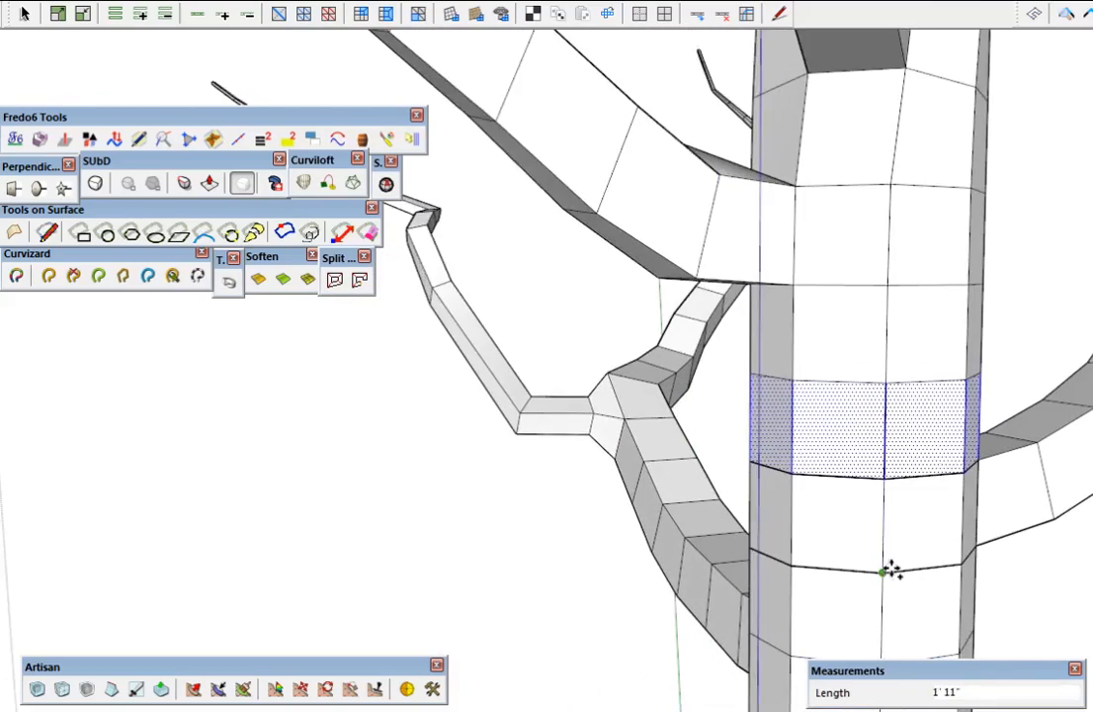
middle_click_drag(896, 568, 821, 309)
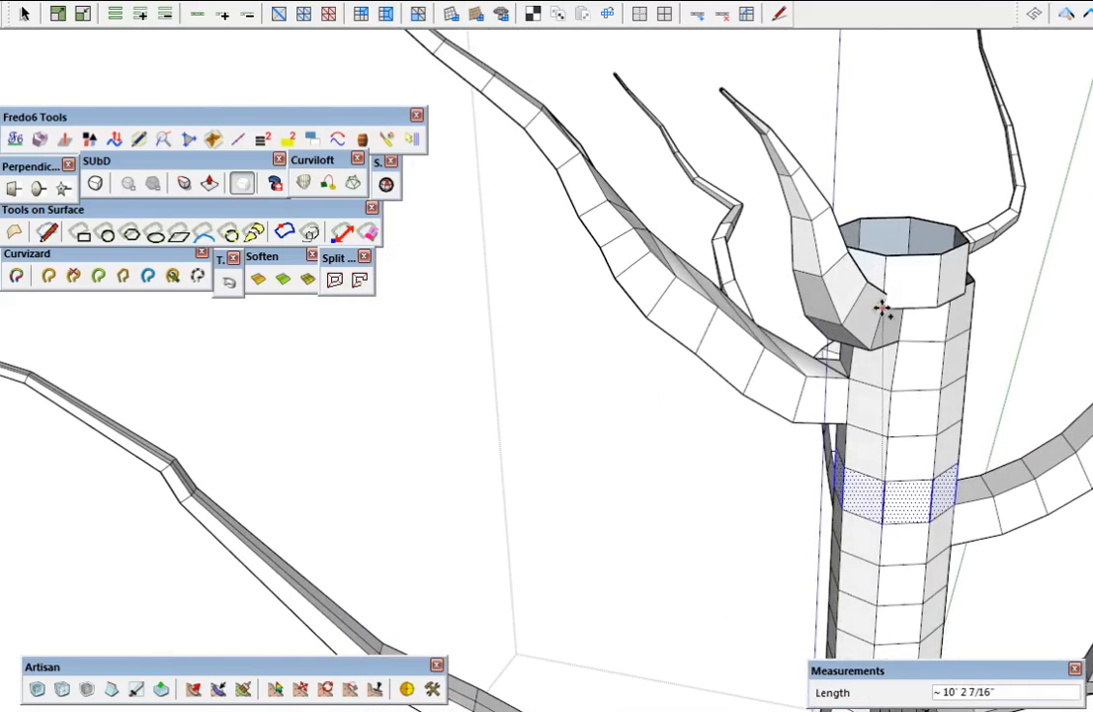
scroll(902, 299, "up", 5)
middle_click_drag(903, 299, 489, 512)
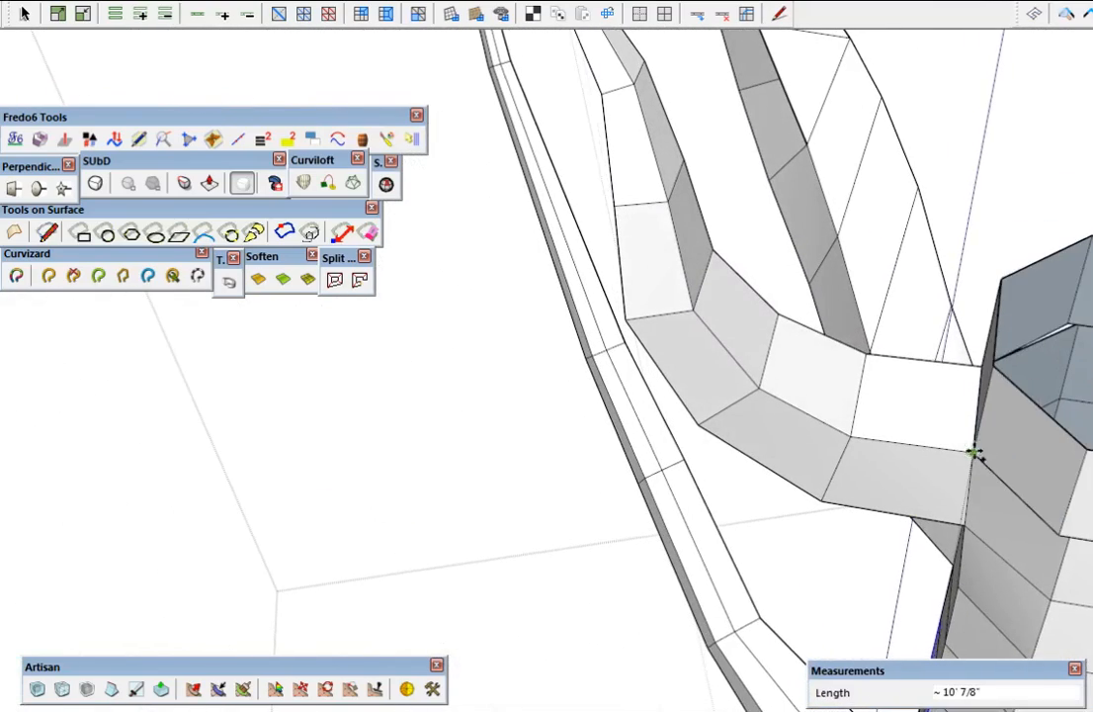
middle_click_drag(975, 451, 227, 74)
middle_click_drag(614, 126, 645, 131)
left_click(661, 160)
Move the copied band of faces down to seat it against the trunk's top rim
left_click(744, 179)
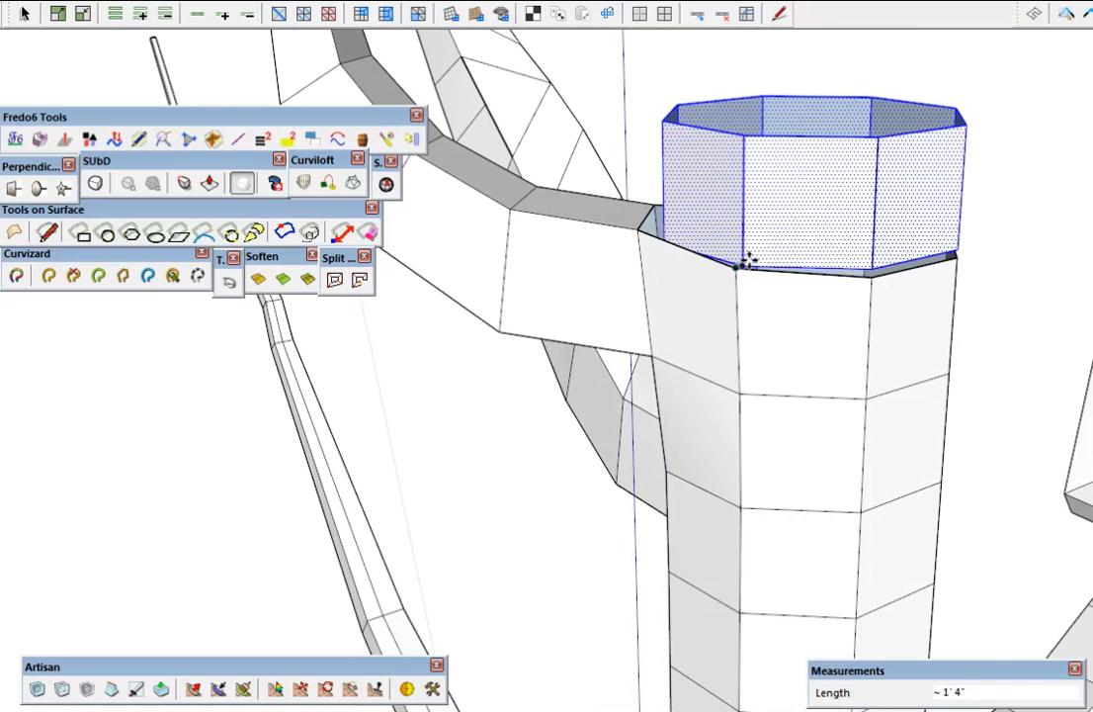
left_click(745, 219)
middle_click_drag(770, 289, 840, 401)
left_click(1018, 269)
left_click(1015, 328)
middle_click_drag(975, 341, 1078, 391)
middle_click_drag(692, 356, 866, 500)
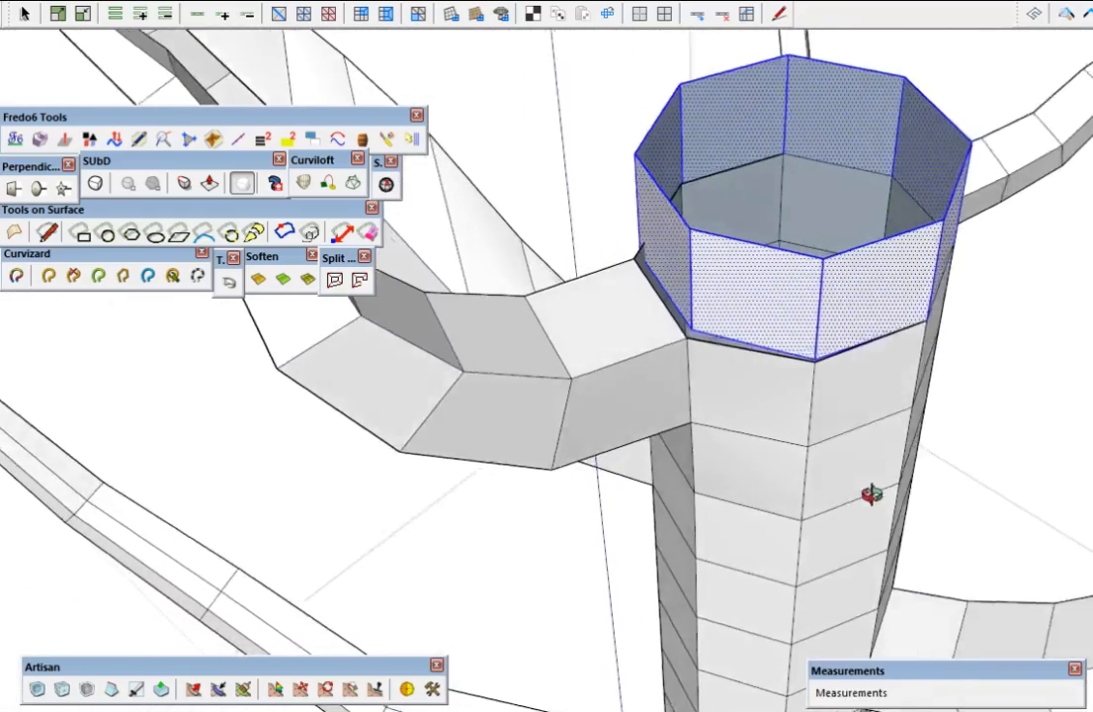
Start vertex editing and merge the two vertices at the front corner between the copied band and the trunk rim
scroll(862, 325, "up", 2)
scroll(806, 342, "up", 2)
middle_click_drag(806, 343, 832, 562)
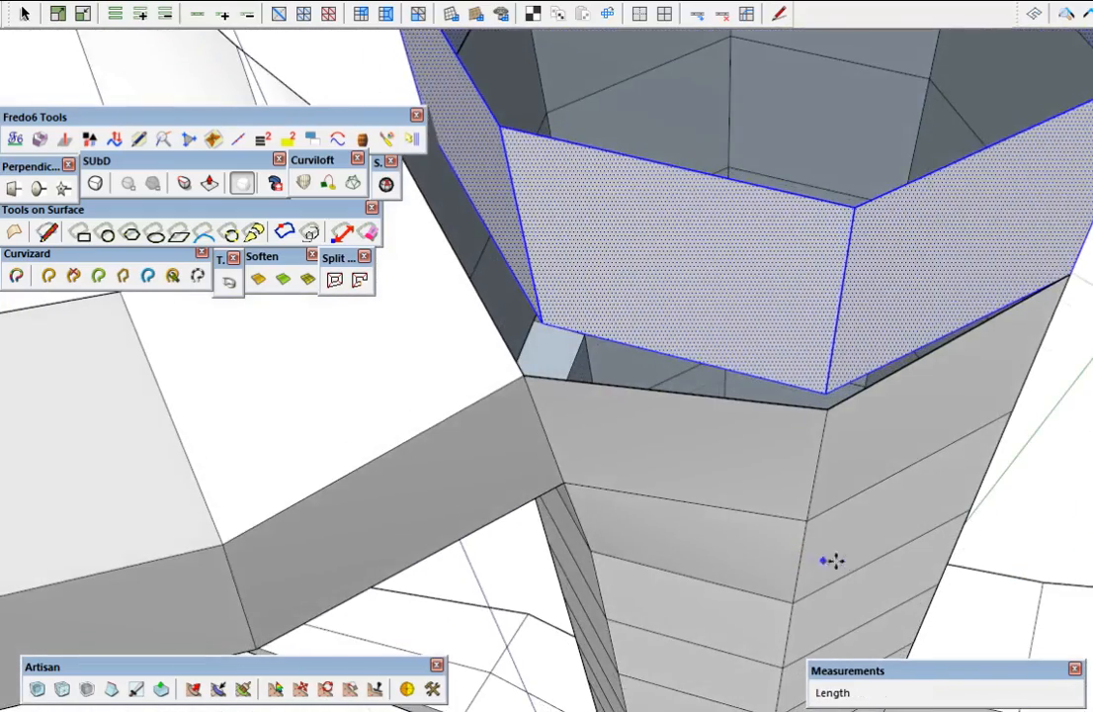
scroll(869, 547, "up", 3)
key("v")
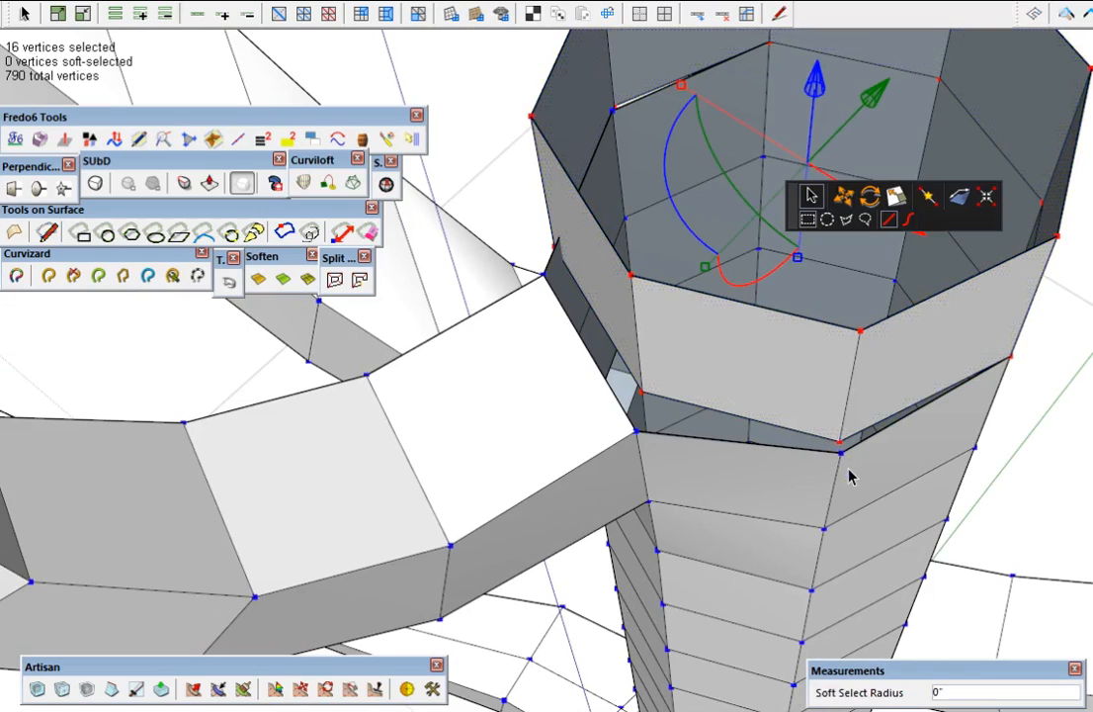
left_click(863, 479)
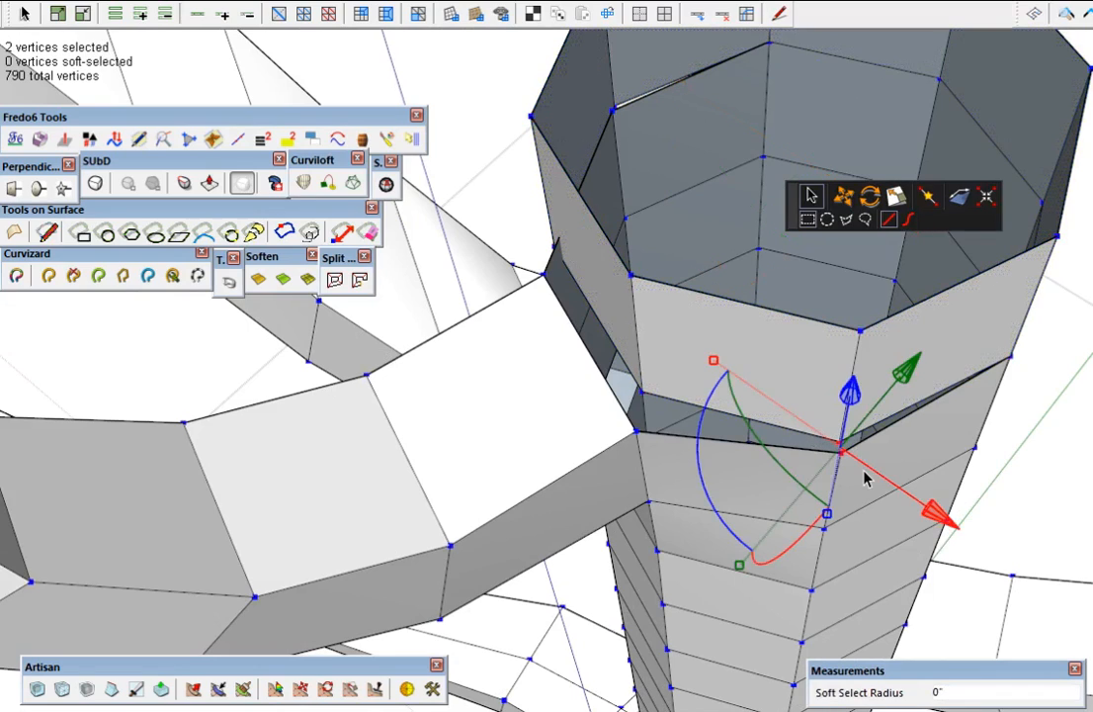
key("m")
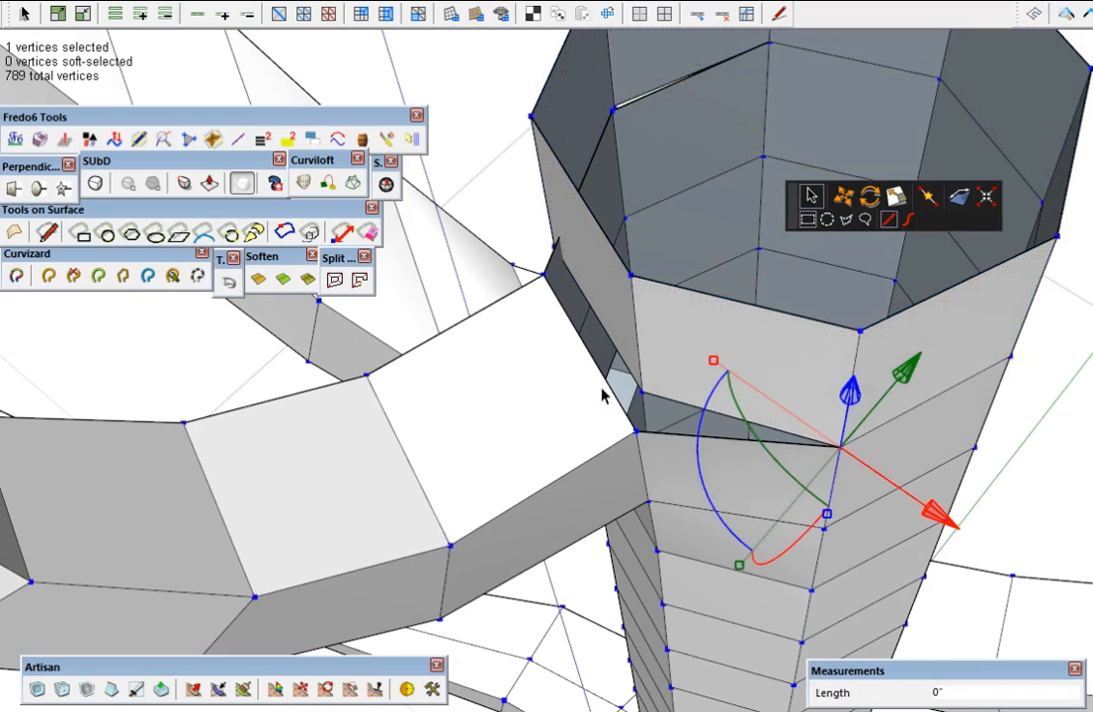
Merge the vertex pairs between the copied band and the rim at both upper corners of the adjoining branch
left_click(640, 392)
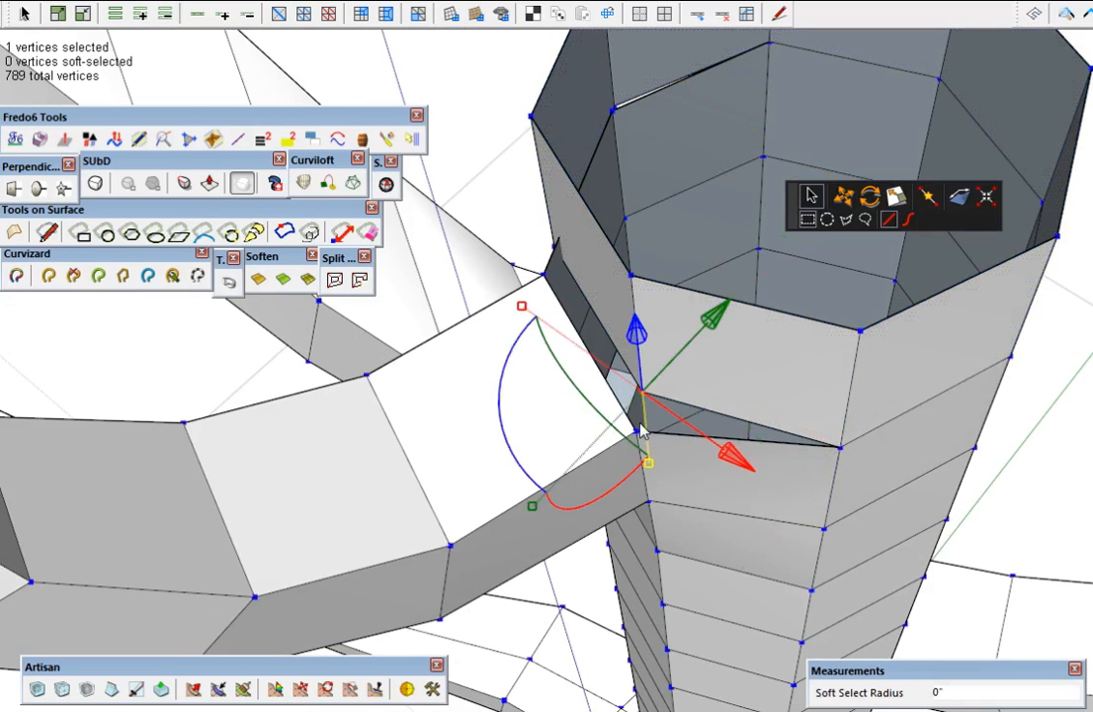
left_click(640, 429, "shift")
key("m")
middle_click_drag(660, 447, 432, 537)
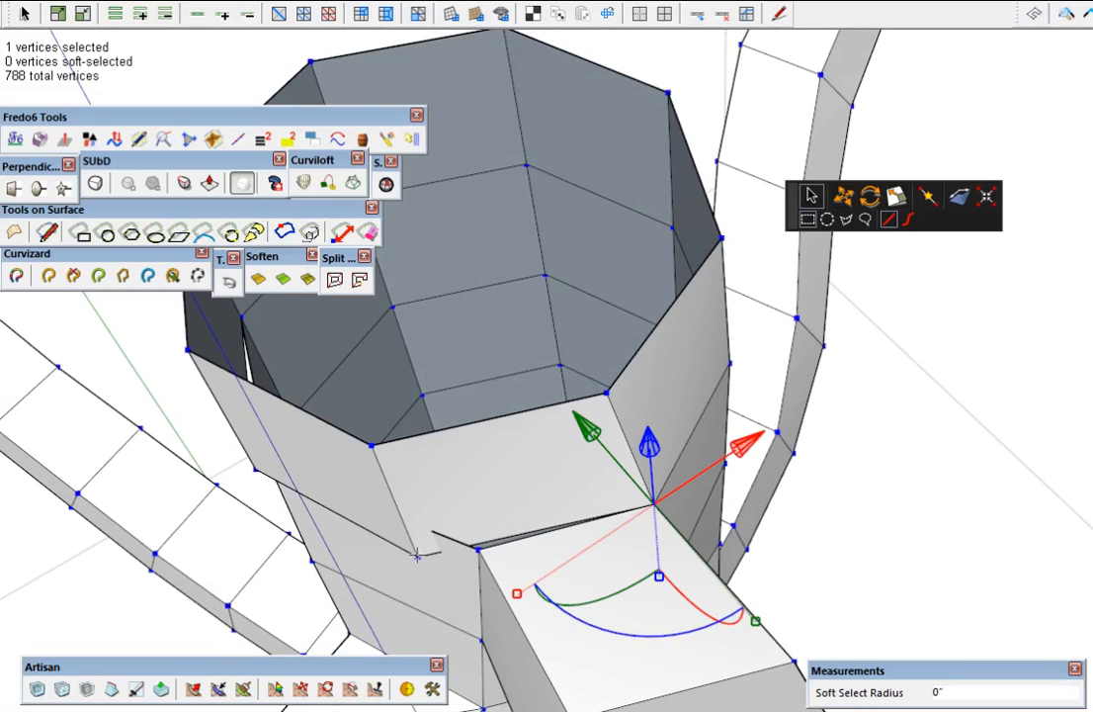
left_click(416, 555)
left_click(483, 546, "shift")
key("m")
Merge the vertex pair at the next open corner of the seam, around the far side of the trunk
middle_click_drag(508, 593, 774, 46)
middle_click_drag(566, 499, 740, 196)
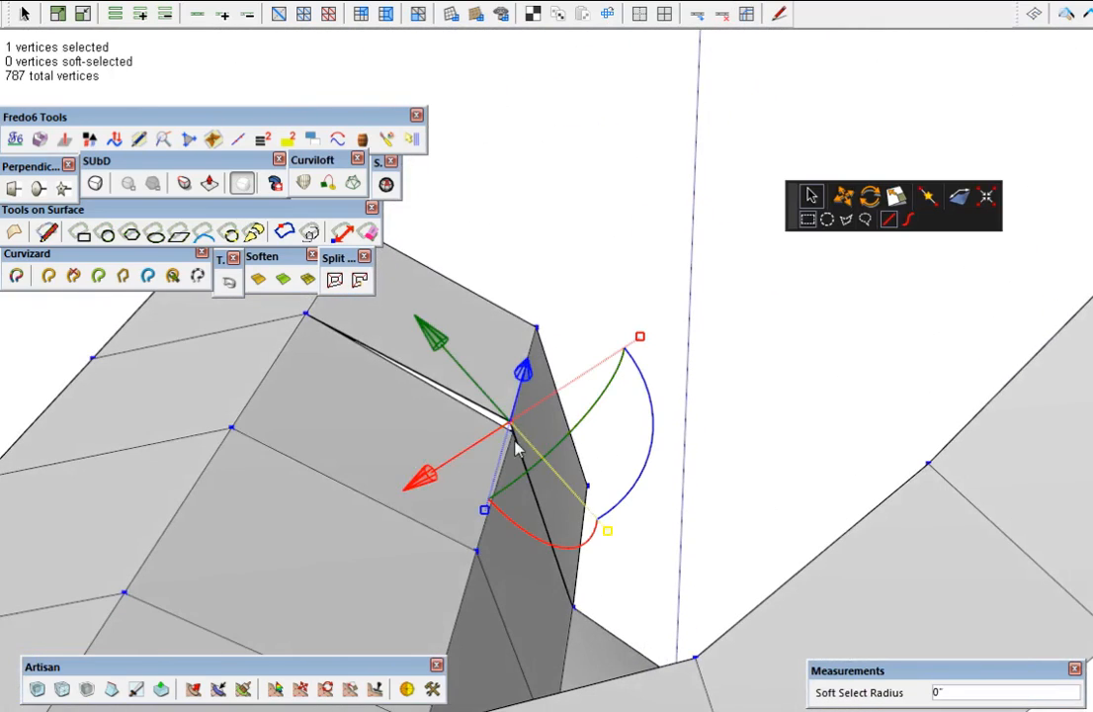
scroll(512, 436, "up", 5)
middle_click_drag(510, 414, 530, 372)
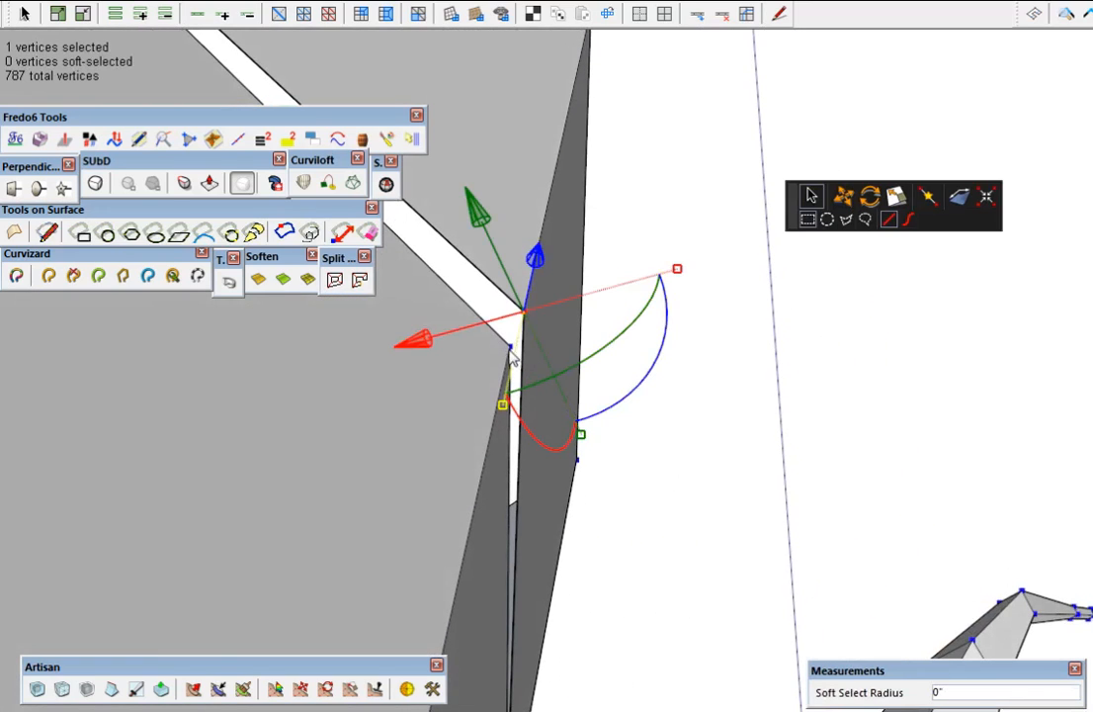
left_click(515, 375)
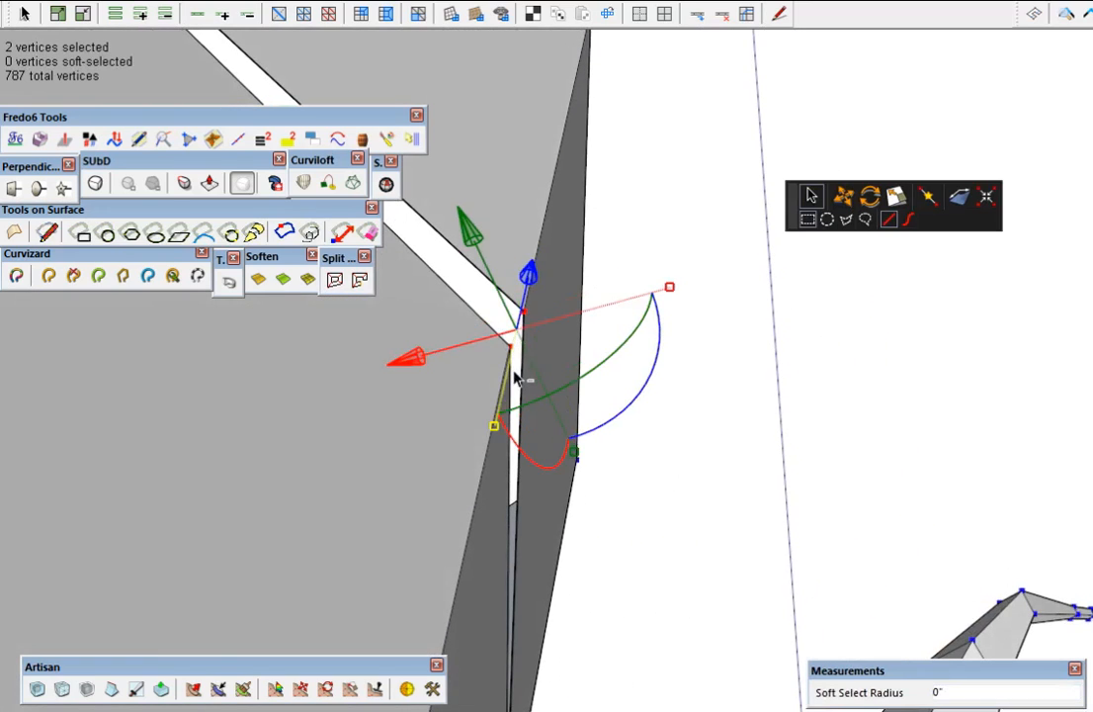
key("m")
middle_click_drag(524, 383, 581, 544)
scroll(578, 542, "down", 4)
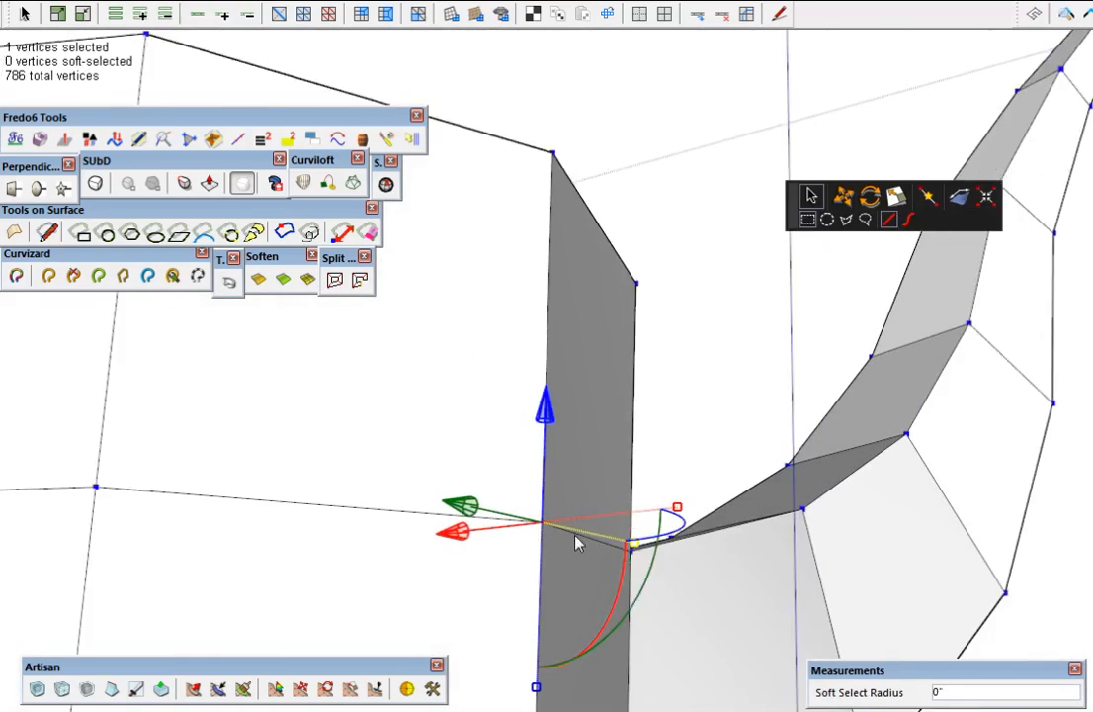
Select the eight vertices of the trunk's top rim and extrude them upward about 1' 10"
scroll(551, 443, "down", 4)
mouse_move(370, 427)
middle_mouse_down()
mouse_move(508, 475)
mouse_move(651, 559)
mouse_move(278, 473)
mouse_move(419, 422)
mouse_move(573, 402)
mouse_move(551, 391)
mouse_move(615, 500)
mouse_move(767, 562)
mouse_move(678, 485)
mouse_move(386, 519)
mouse_move(557, 446)
mouse_move(755, 395)
middle_mouse_up()
scroll(657, 553, "down", 3)
scroll(681, 549, "down", 3)
left_click_drag(499, 308, 771, 383)
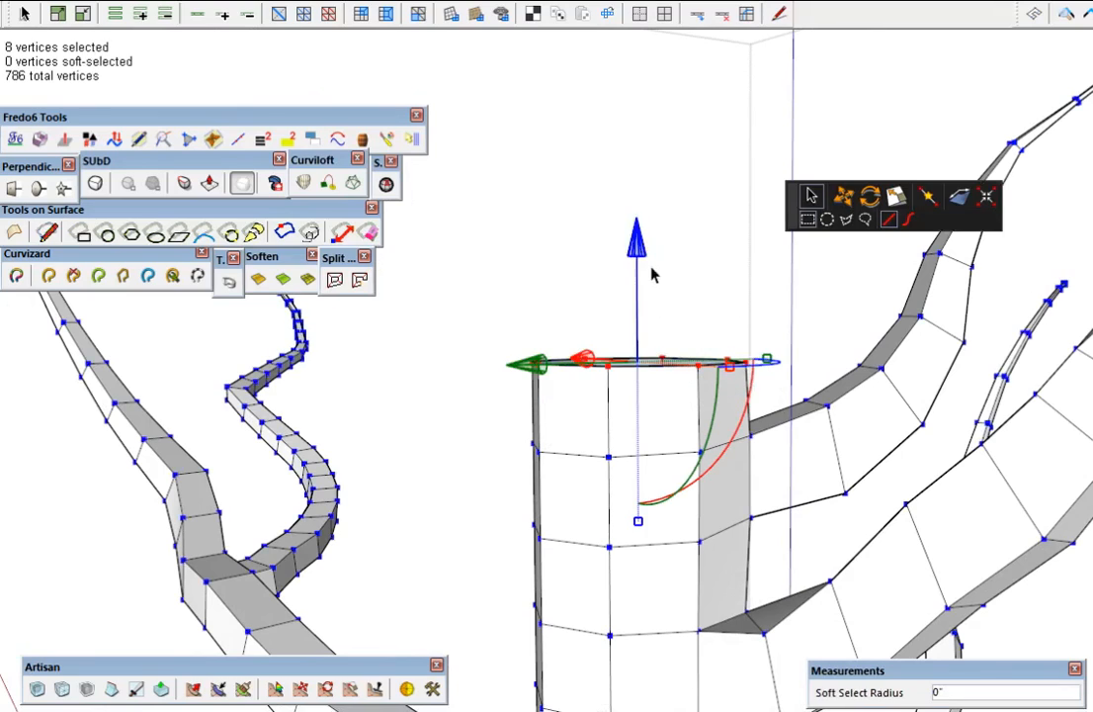
left_click_drag(636, 259, 648, 90)
middle_click_drag(681, 385, 887, 395)
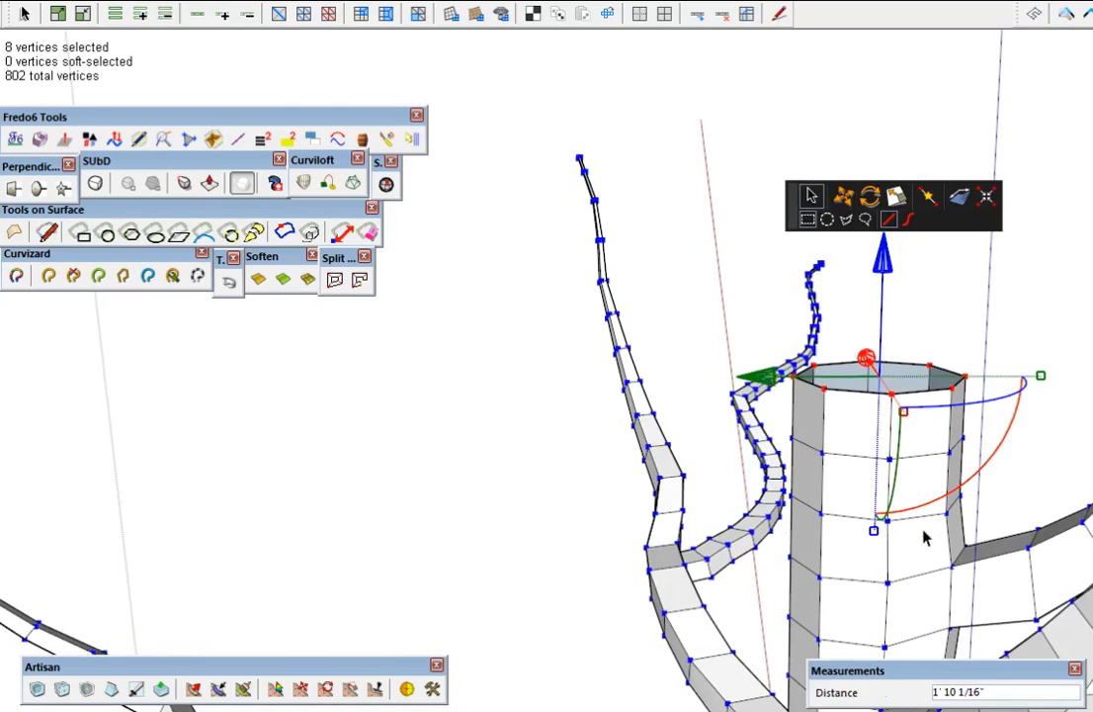
Scale the extruded trunk rim inward to begin tapering the top
key("space")
key("s")
left_click_drag(992, 383, 925, 434)
scroll(924, 434, "up", 2)
Extrude the trunk rim upward another 1' 5 3/4" and scale the new ring inward
key("v")
middle_click_drag(865, 346, 740, 427, "shift")
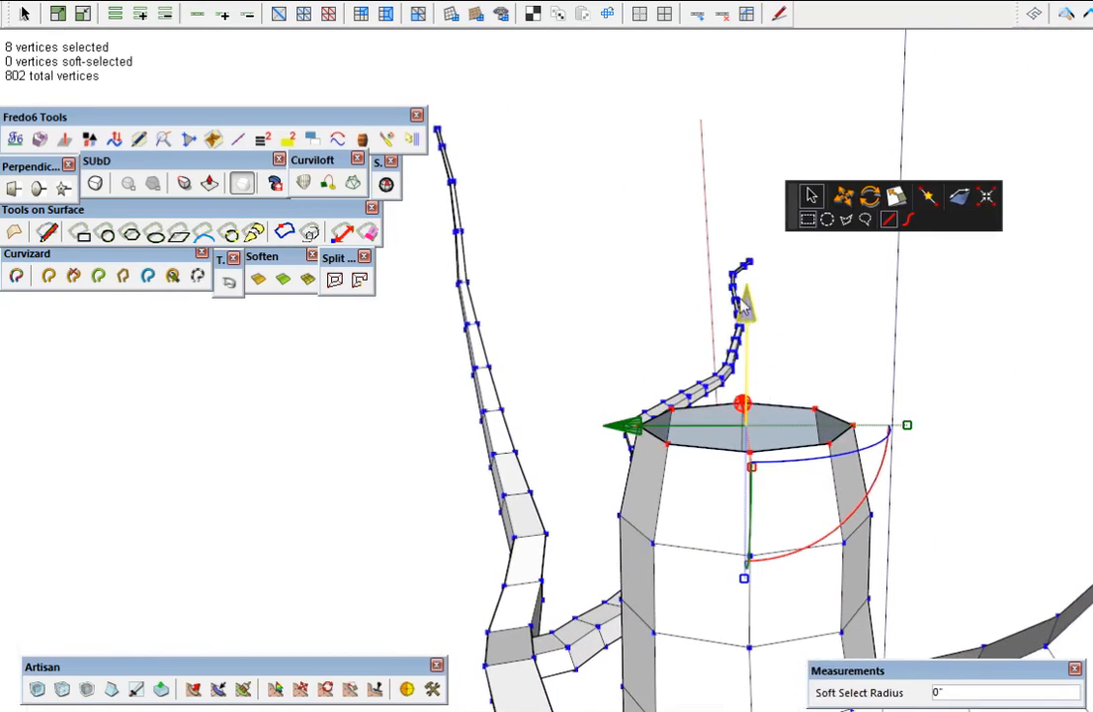
left_click_drag(752, 312, 781, 245)
key("alt+space")
key("Escape")
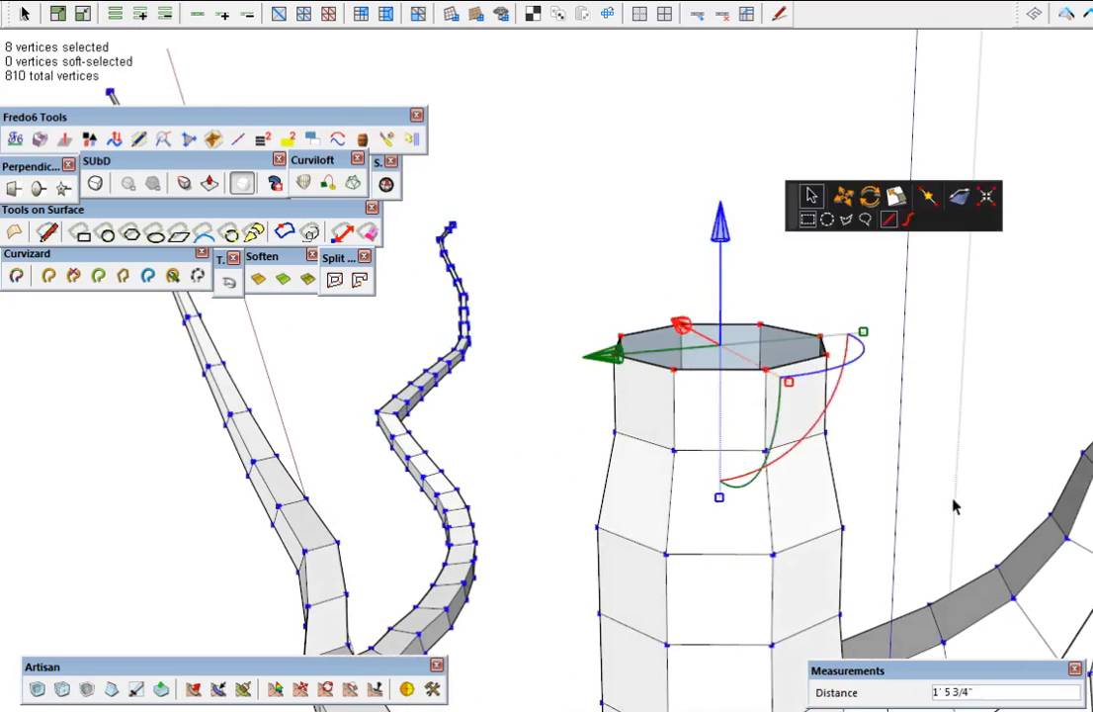
key("space")
key("b")
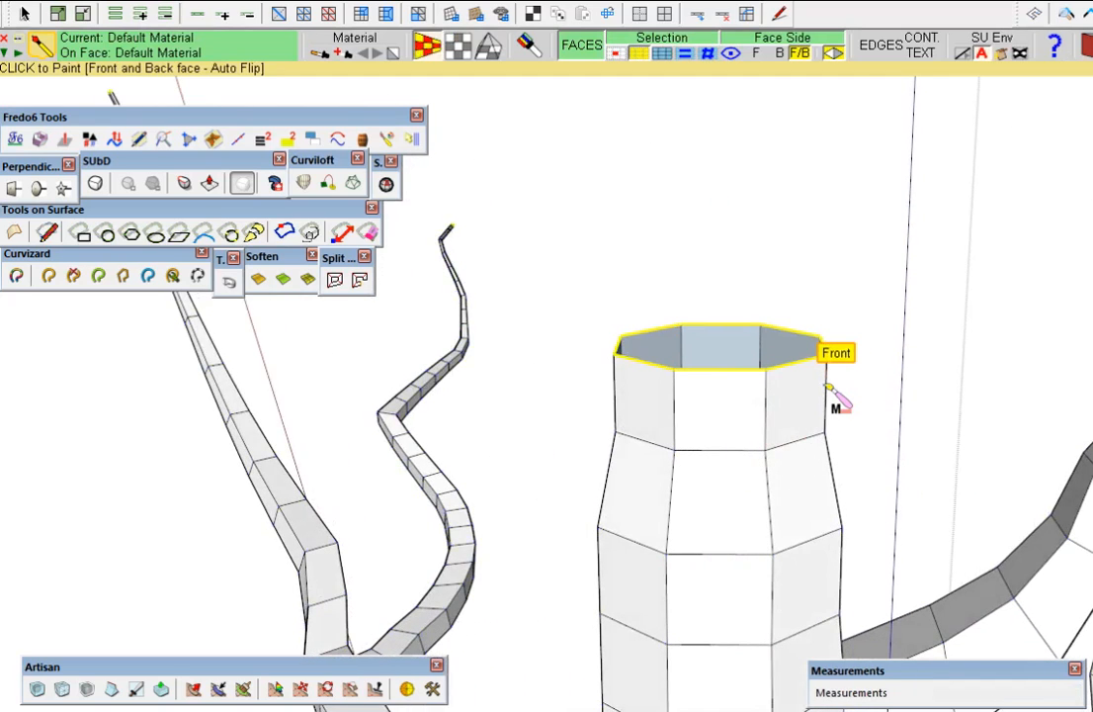
key("s")
left_click_drag(830, 369, 801, 365, "ctrl")
Extrude the tapered rim upward once more and scale the new ring inward to about 0.81
key("v")
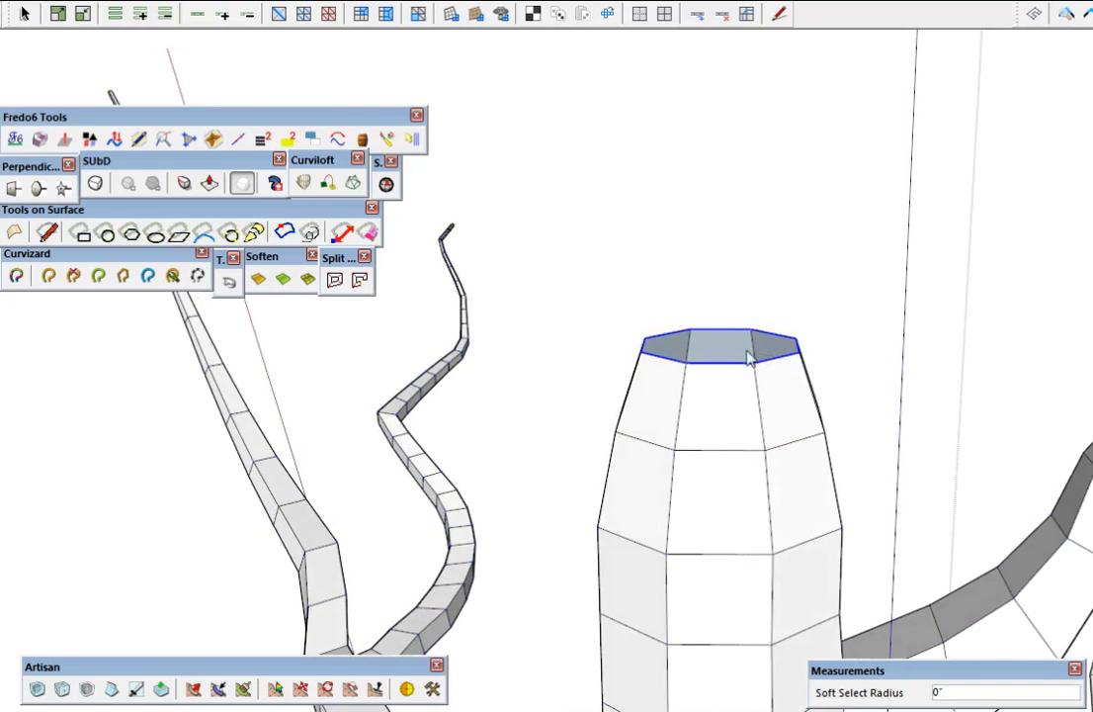
left_click_drag(725, 239, 724, 189, "ctrl")
key("space")
key("s")
mouse_move(815, 308)
left_mouse_down("ctrl")
mouse_move(824, 298)
mouse_move(812, 295)
left_mouse_up("ctrl")
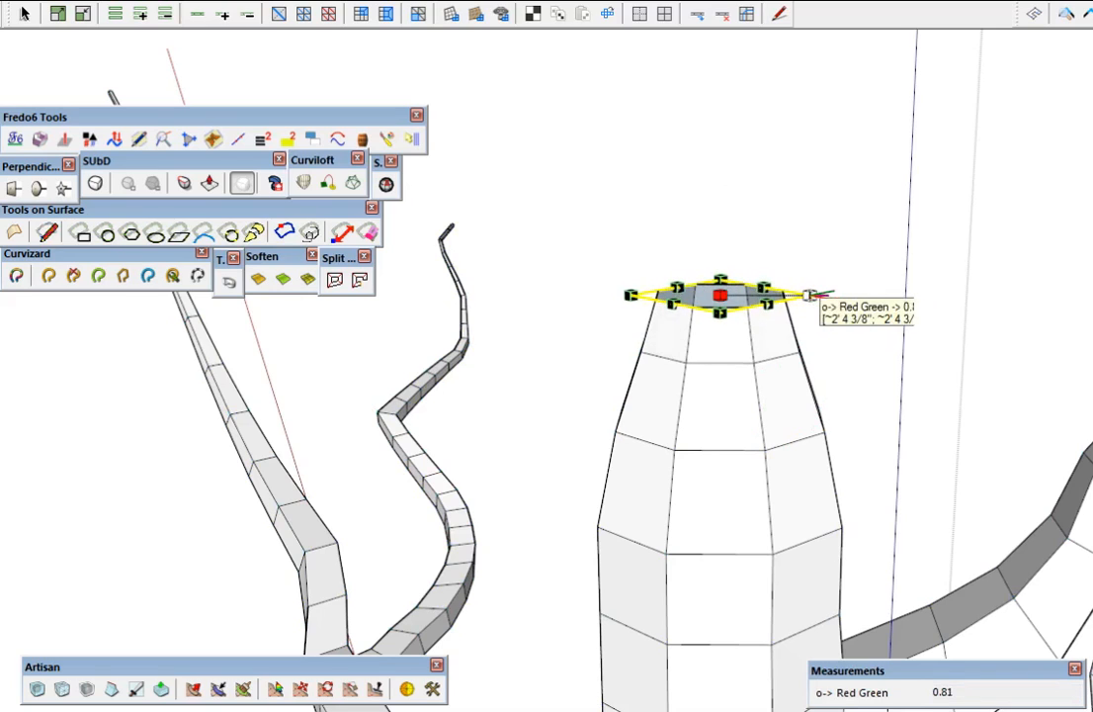
Add one further ring by extruding the trunk tip upward and narrowing it
key("v")
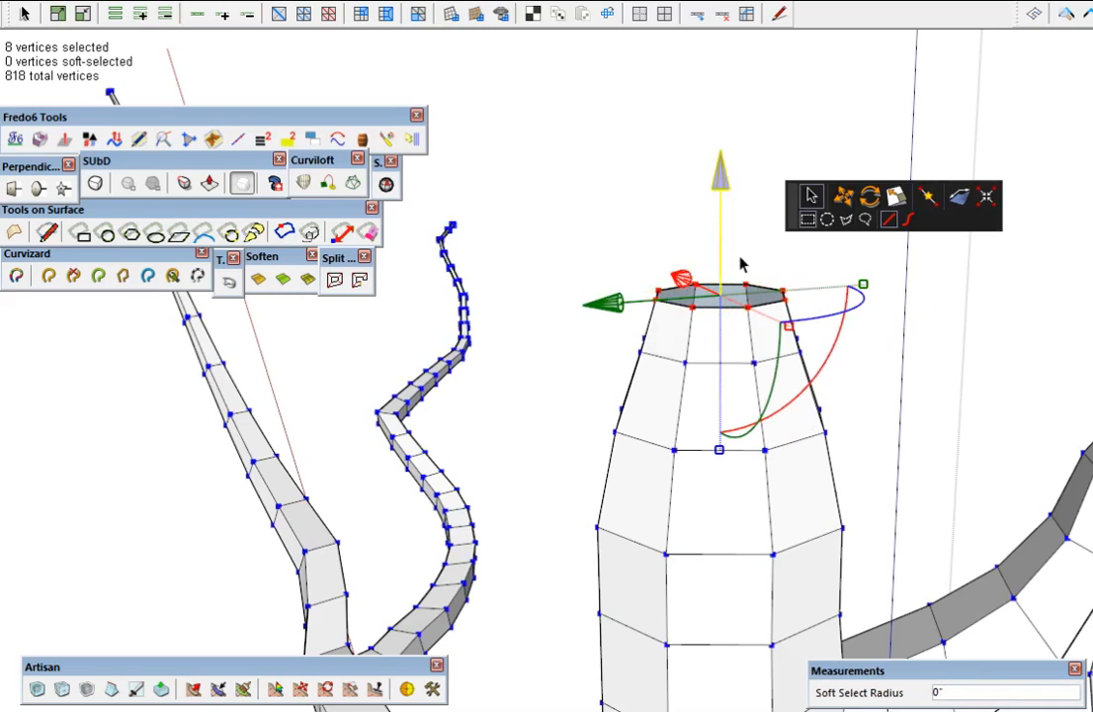
left_click_drag(731, 205, 726, 141)
key("space")
left_click_drag(803, 249, 790, 247, "ctrl")
key("v")
Turn on the subdivision preview and examine the smoothed tree's overall shape from several sides
middle_click_drag(765, 280, 942, 168)
scroll(728, 393, "down", 3)
scroll(728, 399, "down", 4)
middle_click_drag(708, 436, 713, 78, "shift")
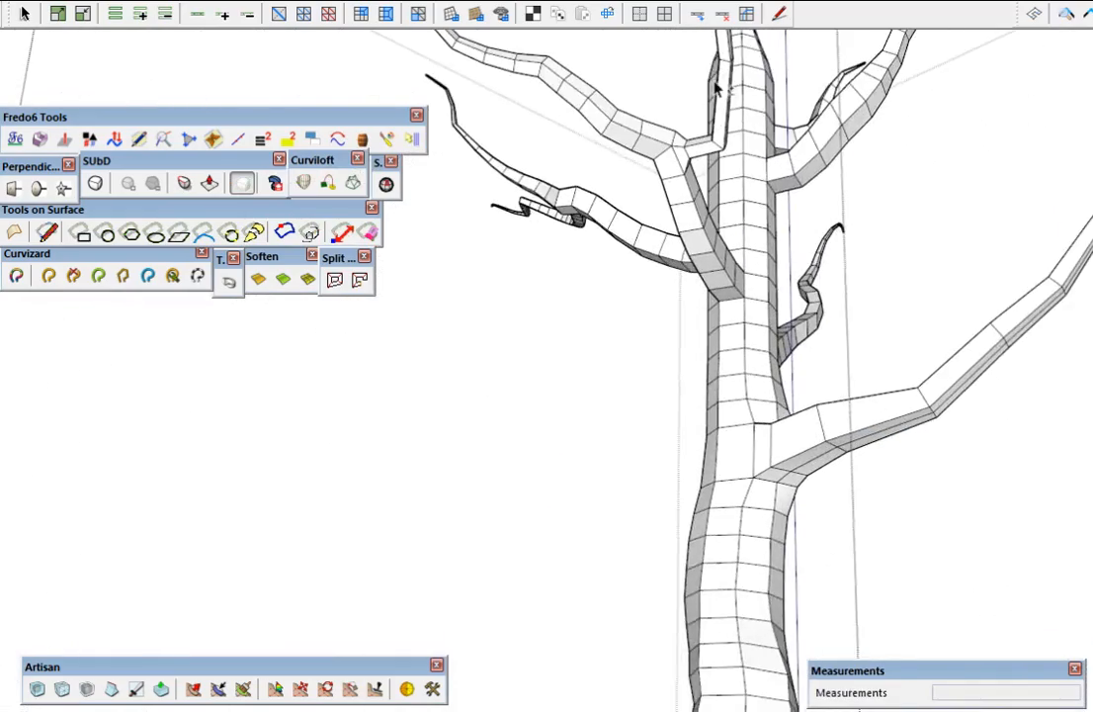
scroll(791, 491, "down", 5)
middle_click_drag(791, 490, 665, 638)
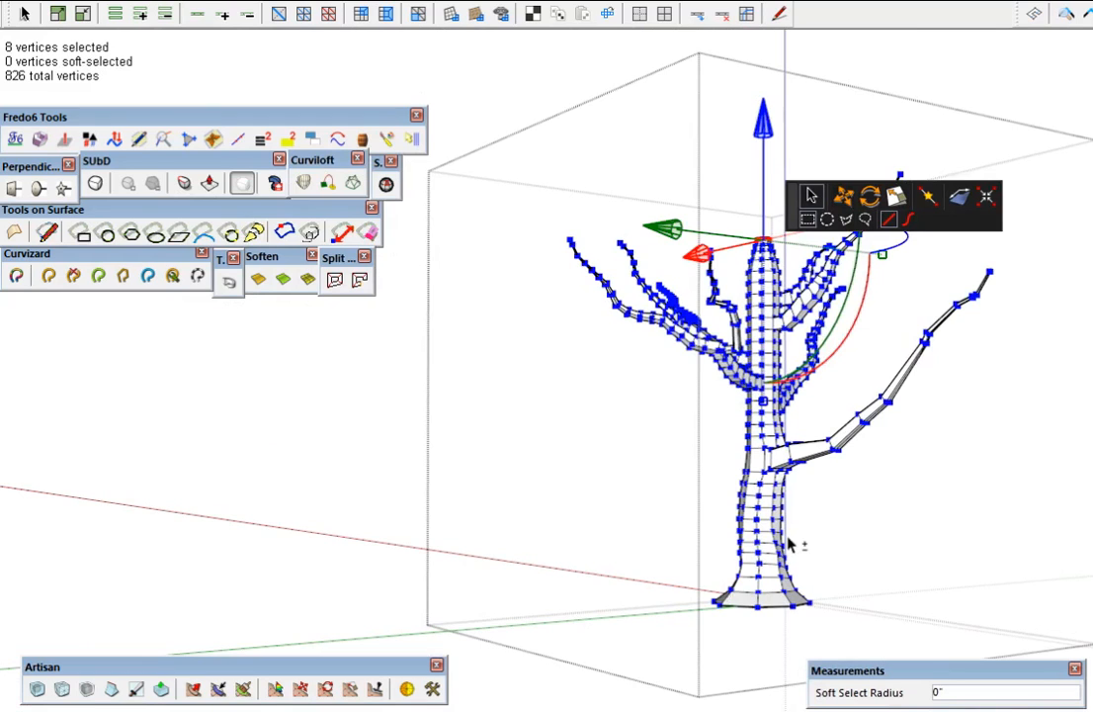
middle_click_drag(778, 543, 148, 468)
scroll(667, 436, "up", 5)
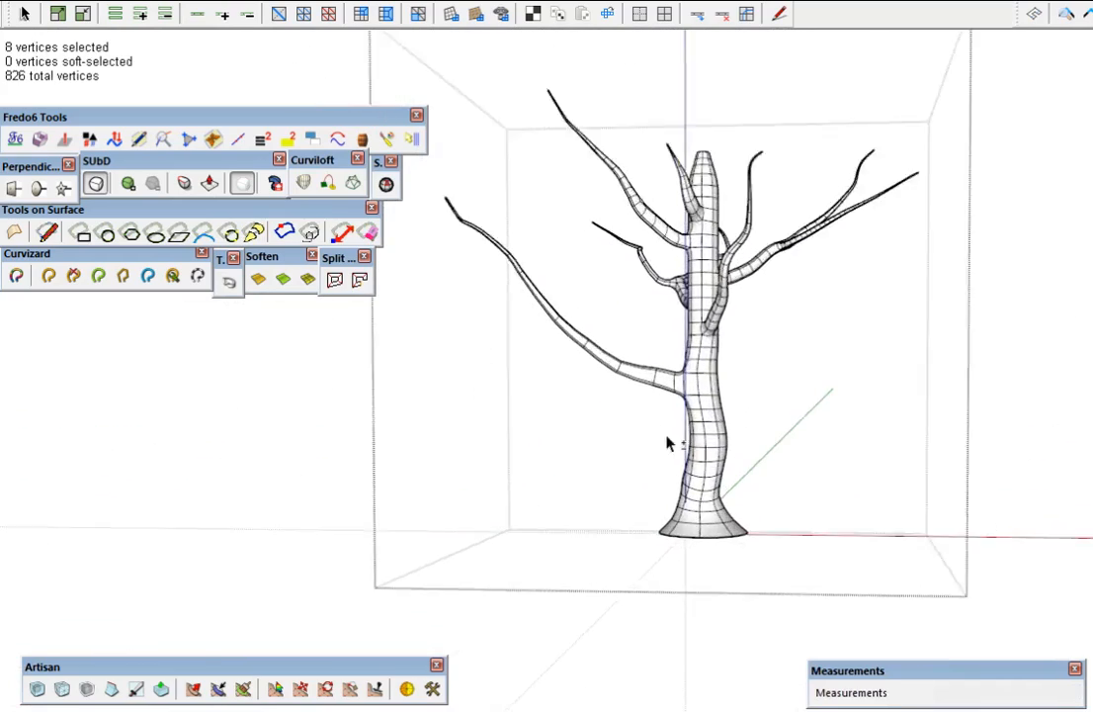
middle_click_drag(740, 415, 904, 535)
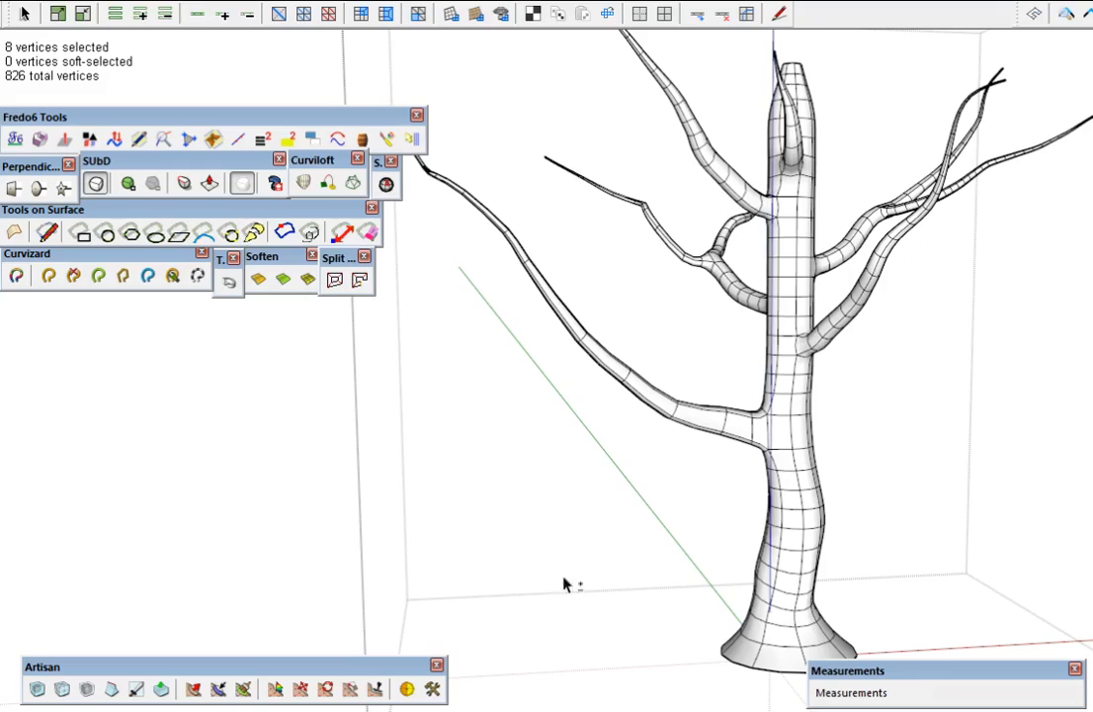
middle_click_drag(771, 374, 609, 615)
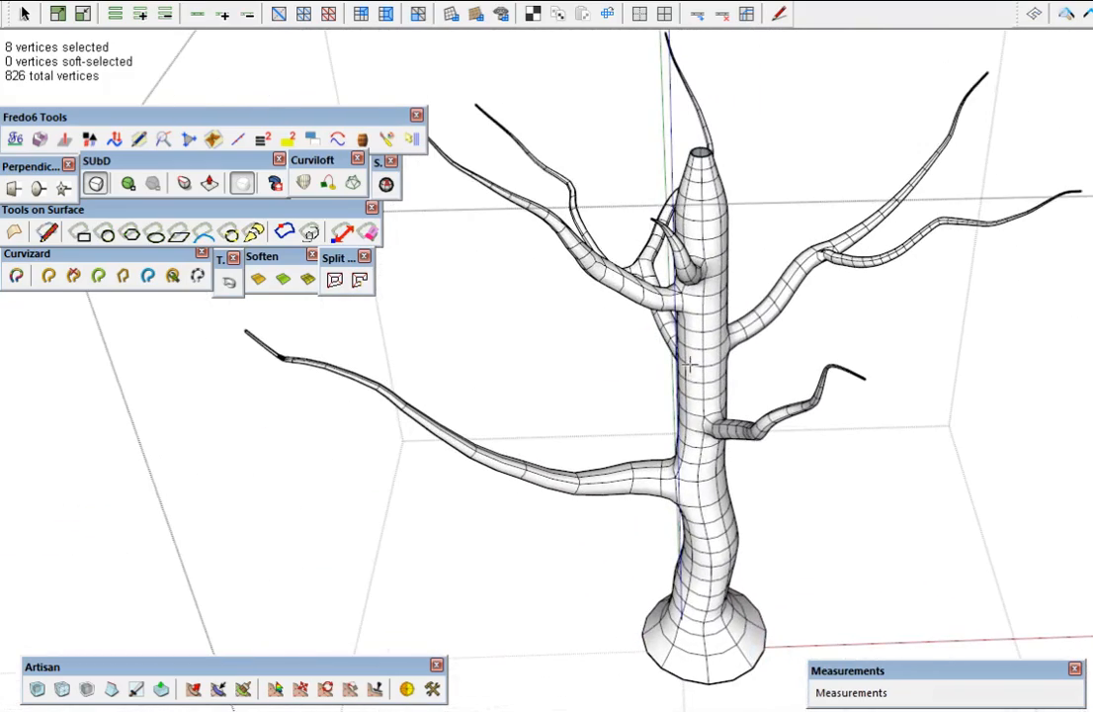
Inspect the smoothed joints where the branches meet the trunk, from the upper branches to the lowest one
scroll(715, 339, "up", 6)
middle_click_drag(741, 252, 466, 390)
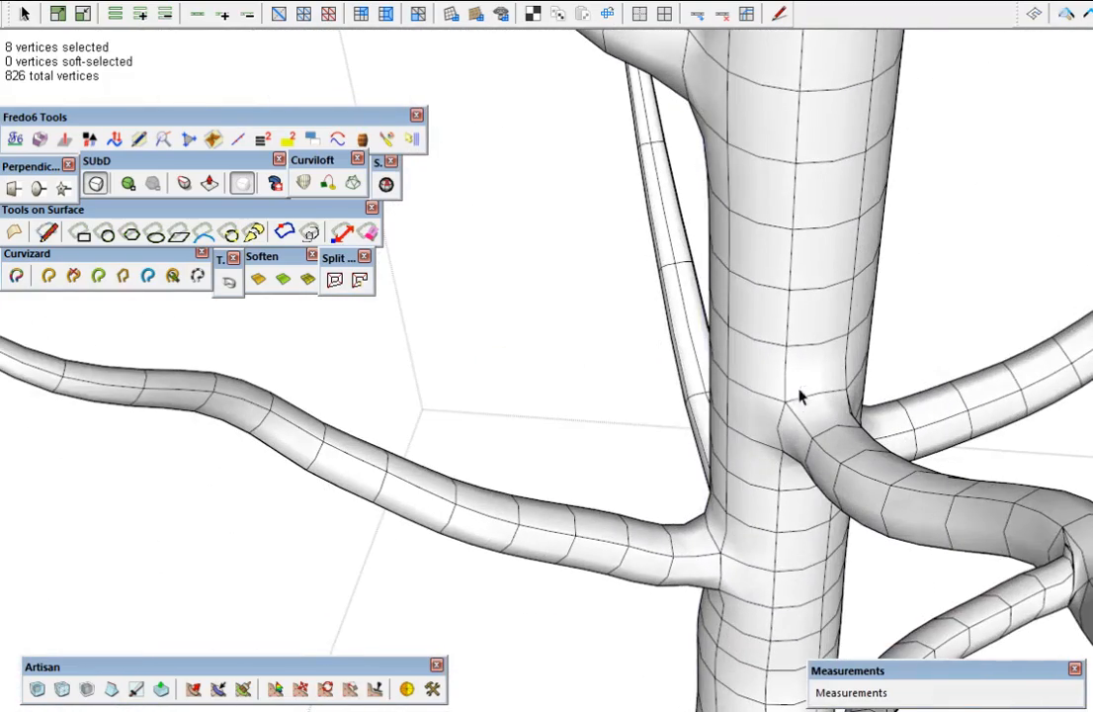
middle_click_drag(802, 427, 1079, 563)
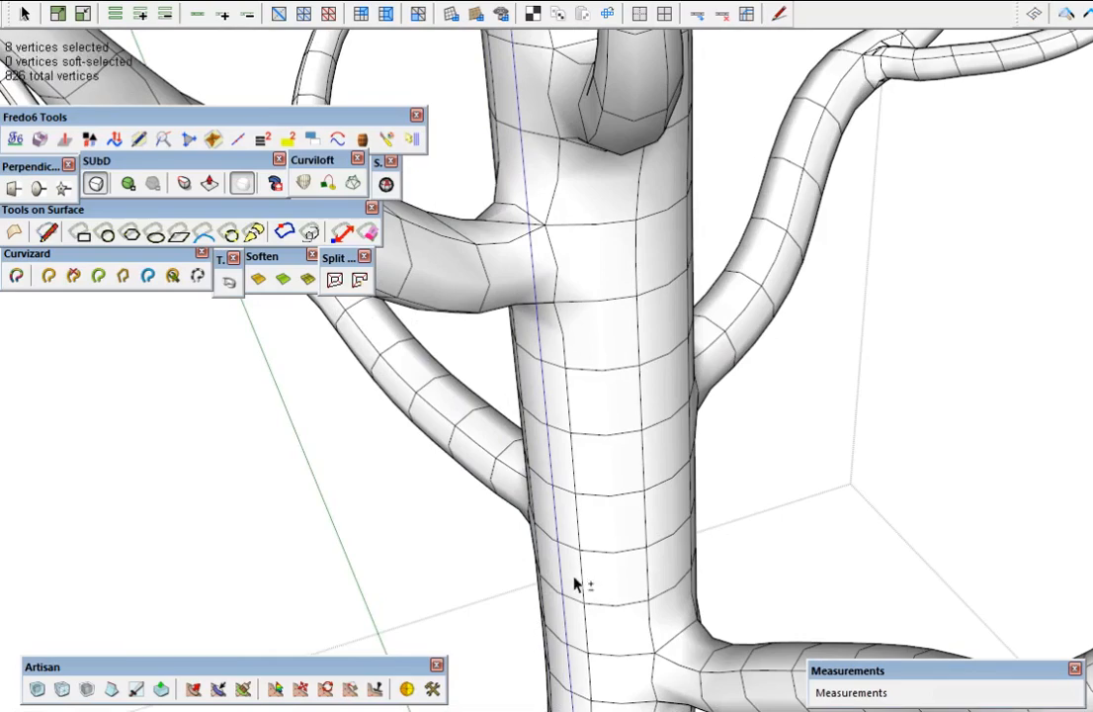
middle_click_drag(573, 584, 785, 239)
scroll(728, 595, "up", 3)
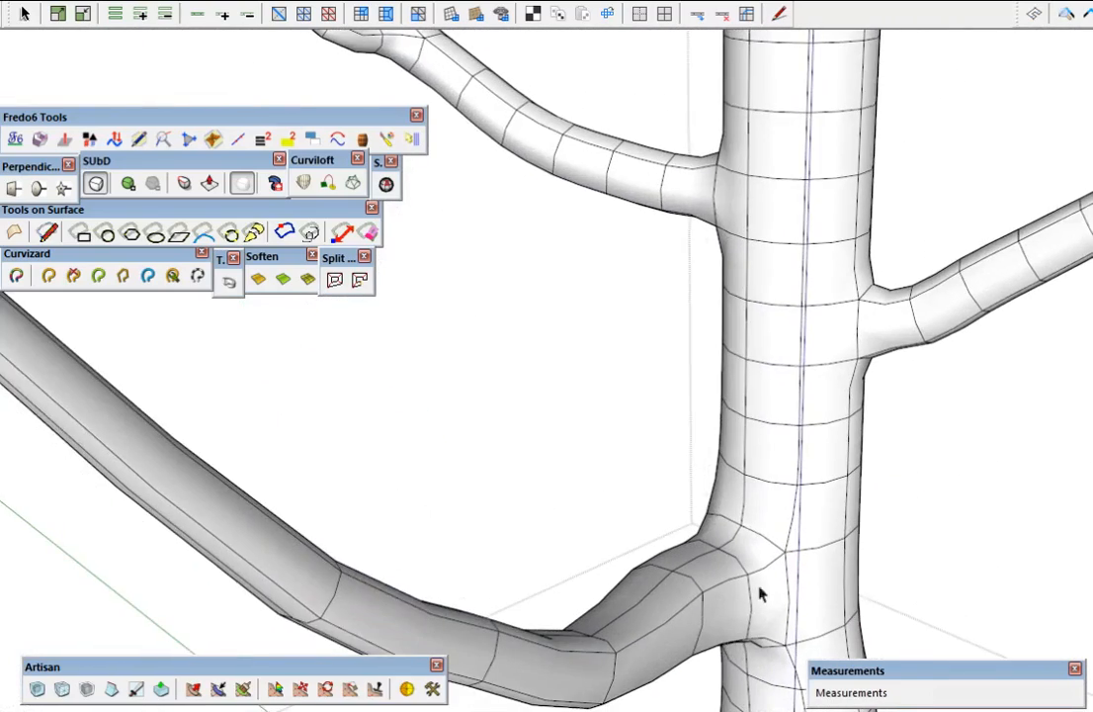
scroll(769, 626, "up", 3)
scroll(790, 521, "down", 5)
middle_click_drag(802, 510, 736, 648)
scroll(967, 329, "down", 3)
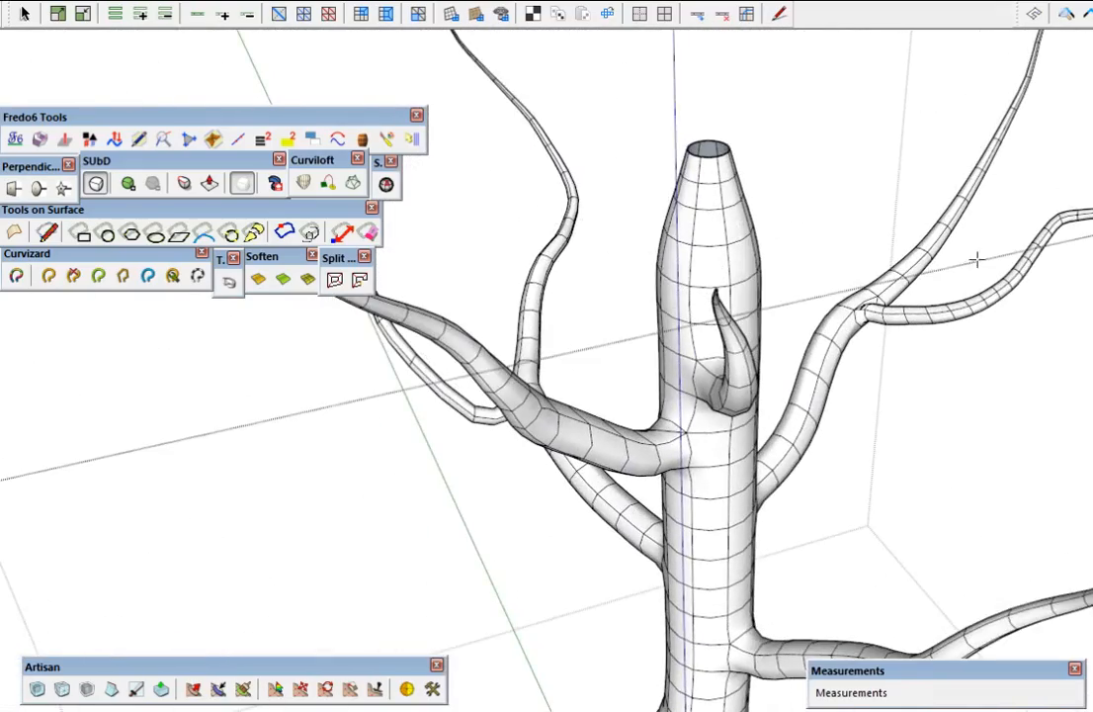
Examine the pinched, uneven surface at the fork where the thin side branch leaves the upper branch
scroll(967, 329, "up", 8)
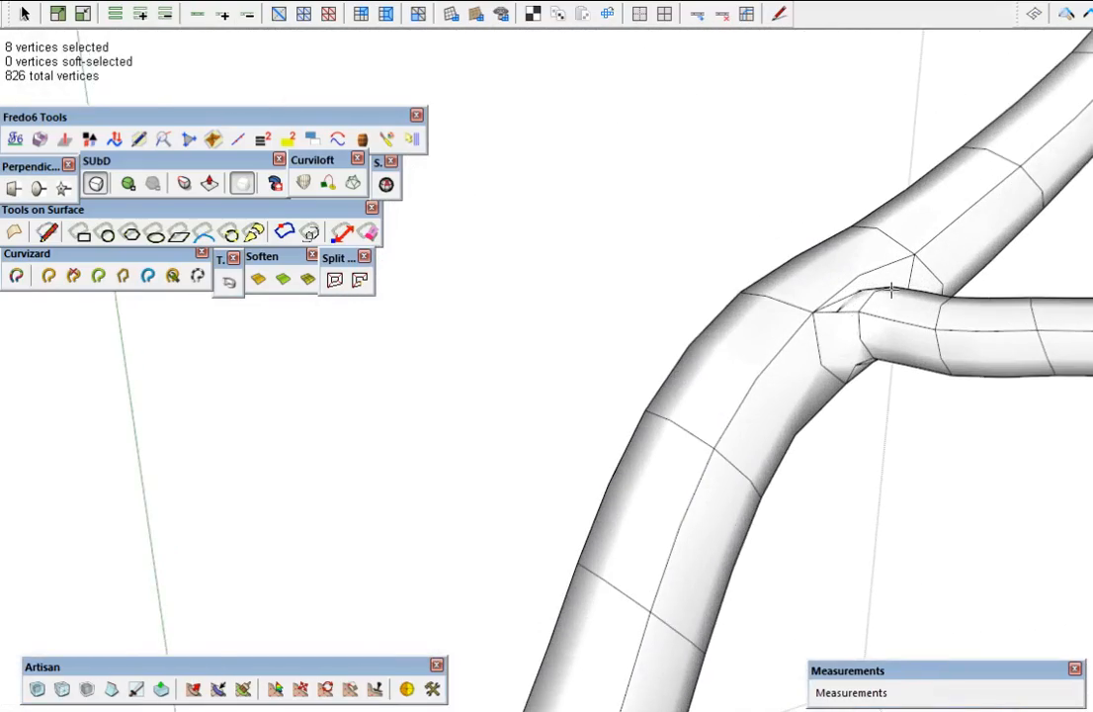
middle_click_drag(891, 289, 781, 454)
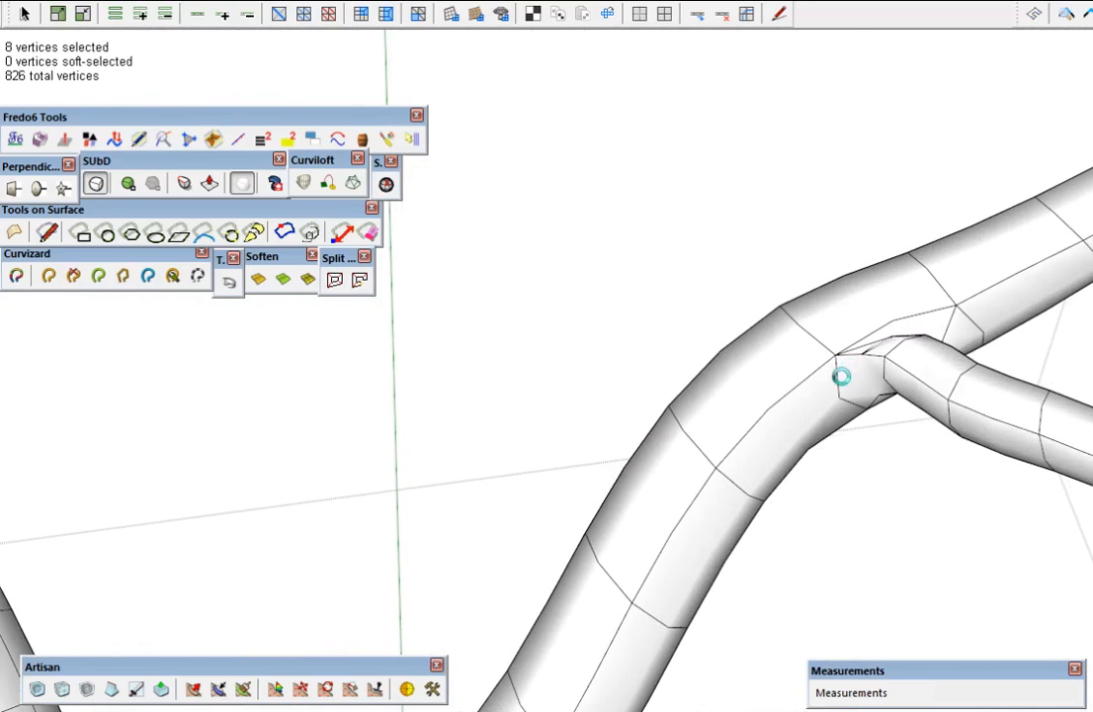
scroll(841, 376, "down", 5)
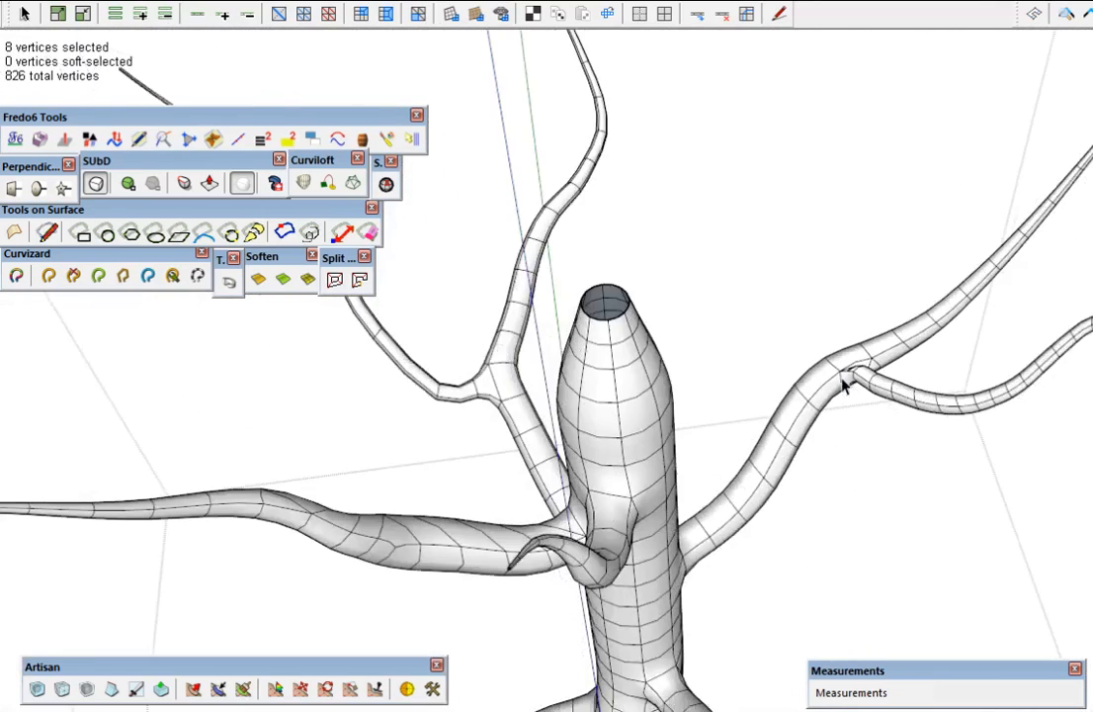
scroll(790, 483, "up", 5)
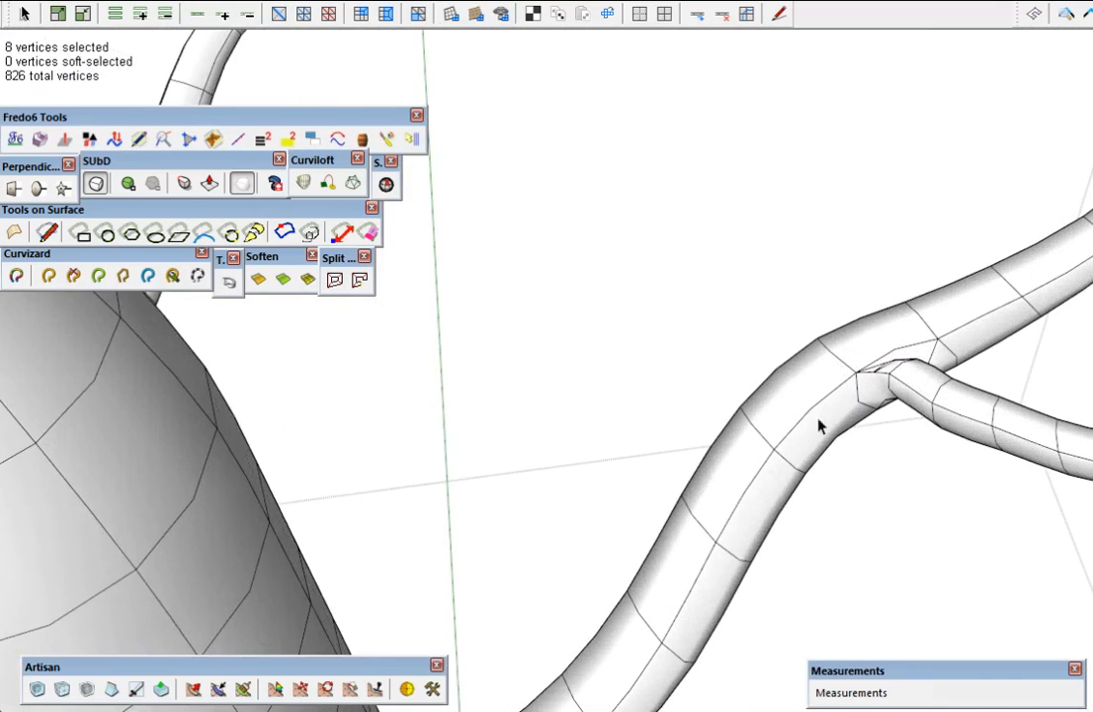
scroll(819, 425, "down", 4)
scroll(817, 390, "up", 6)
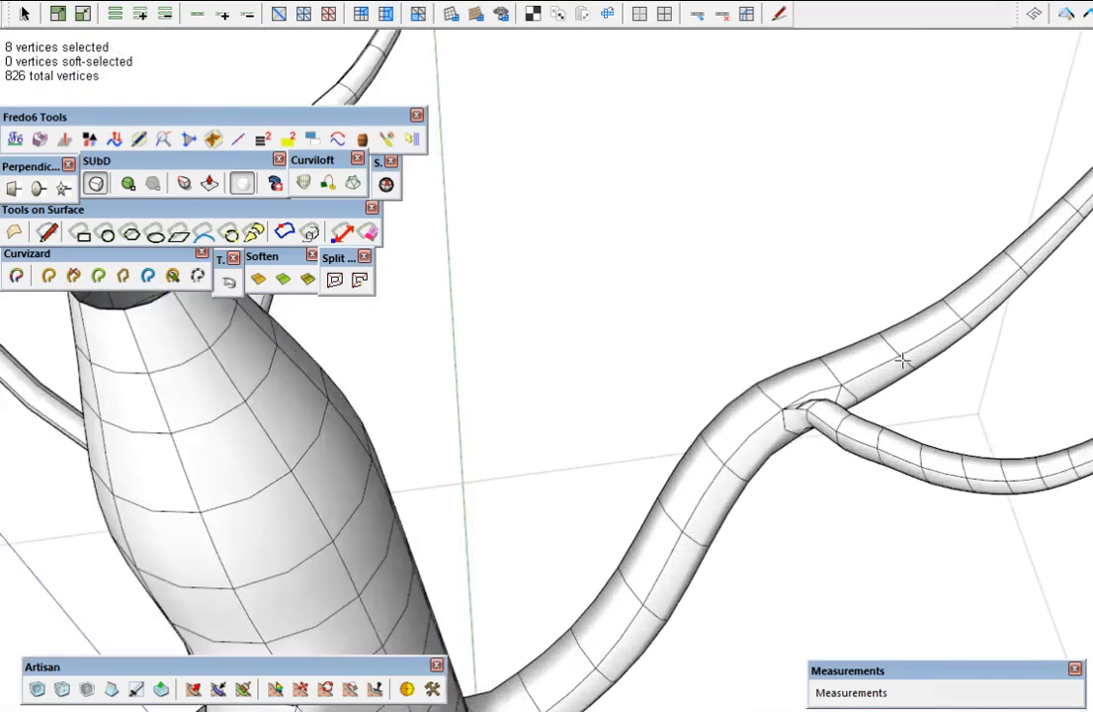
scroll(828, 423, "up", 4)
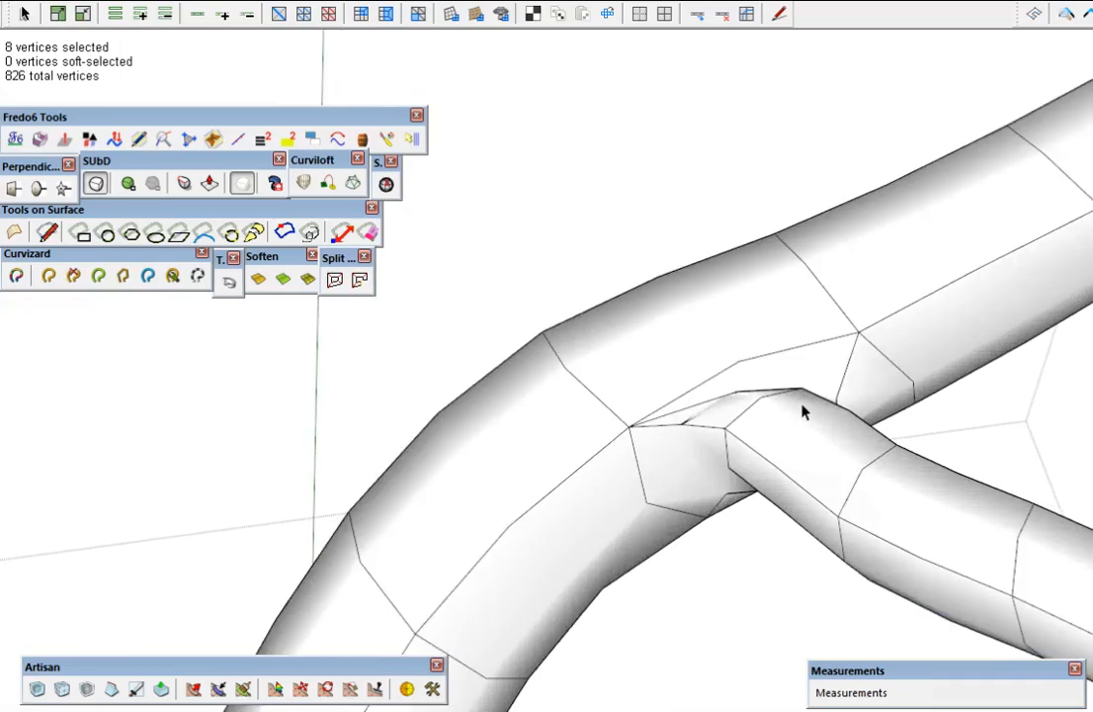
mouse_move(822, 511)
middle_mouse_down()
mouse_move(779, 364)
mouse_move(671, 507)
mouse_move(726, 544)
mouse_move(860, 583)
mouse_move(836, 568)
middle_mouse_up()
mouse_move(852, 337)
middle_mouse_down()
mouse_move(818, 347)
mouse_move(498, 324)
mouse_move(809, 295)
middle_mouse_up()
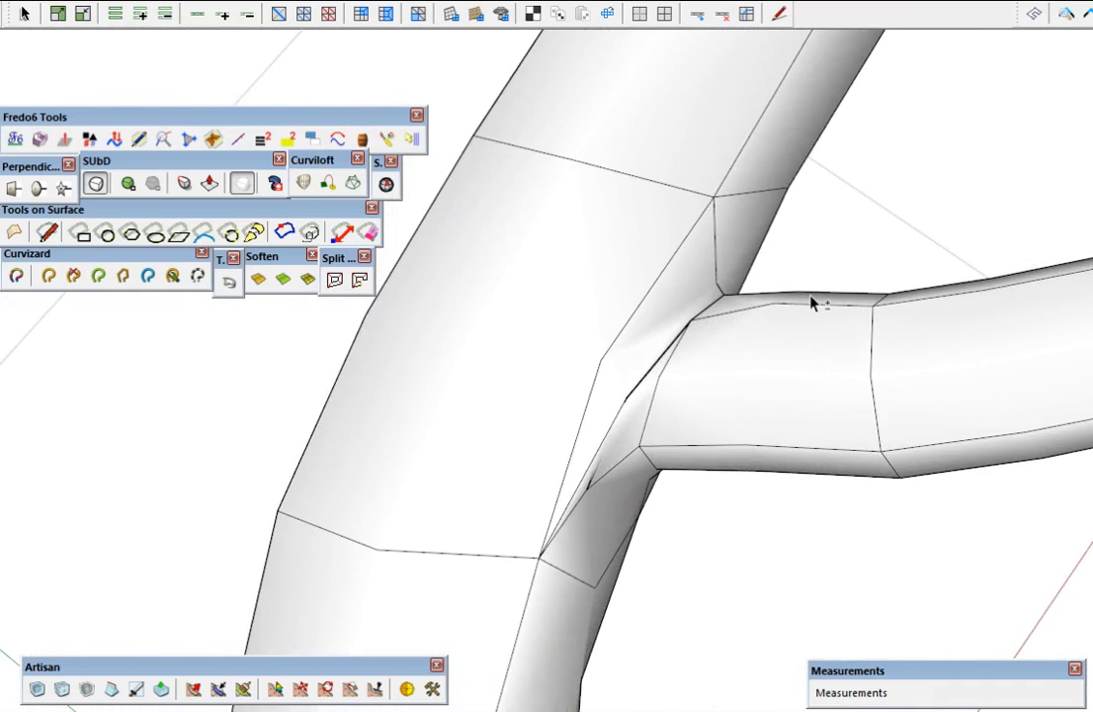
Turn off the subdivision preview and erase the stray edges sticking out at the side branch's base
key("shift+s")
middle_click_drag(779, 319, 512, 96)
mouse_move(755, 480)
middle_mouse_down()
mouse_move(1087, 355)
mouse_move(1087, 316)
mouse_move(1067, 293)
mouse_move(820, 328)
mouse_move(1087, 484)
mouse_move(927, 504)
mouse_move(633, 496)
mouse_move(728, 434)
mouse_move(928, 362)
mouse_move(1087, 336)
mouse_move(1088, 297)
middle_mouse_up()
scroll(525, 622, "up", 5)
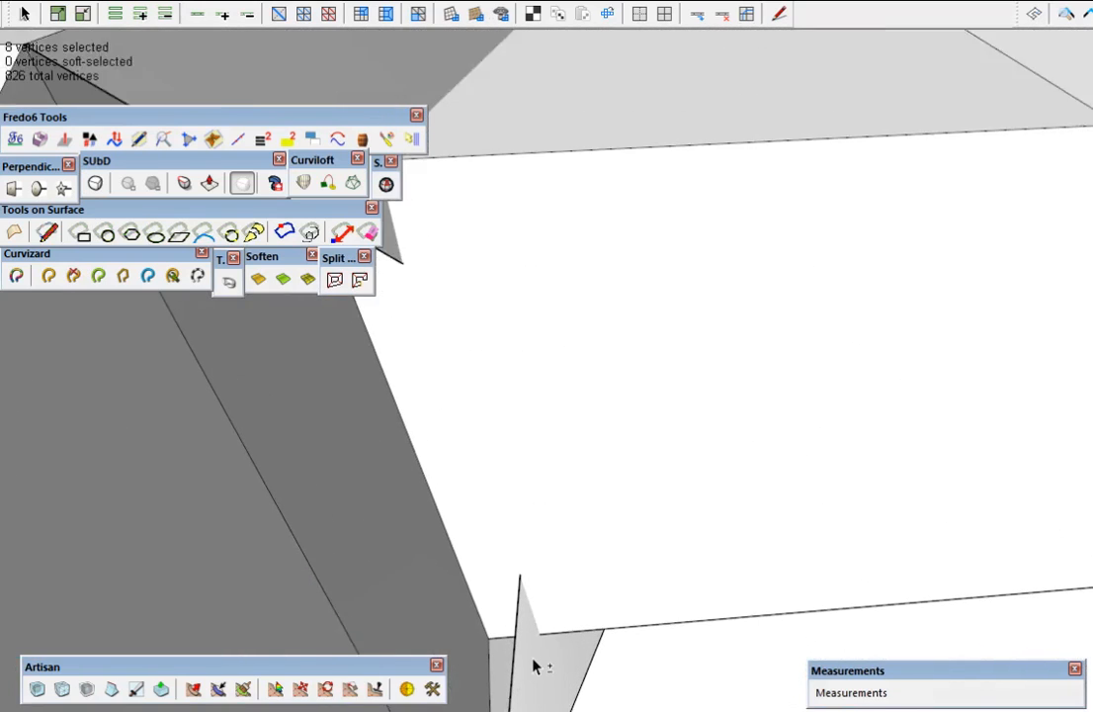
key("e")
scroll(578, 537, "down", 5)
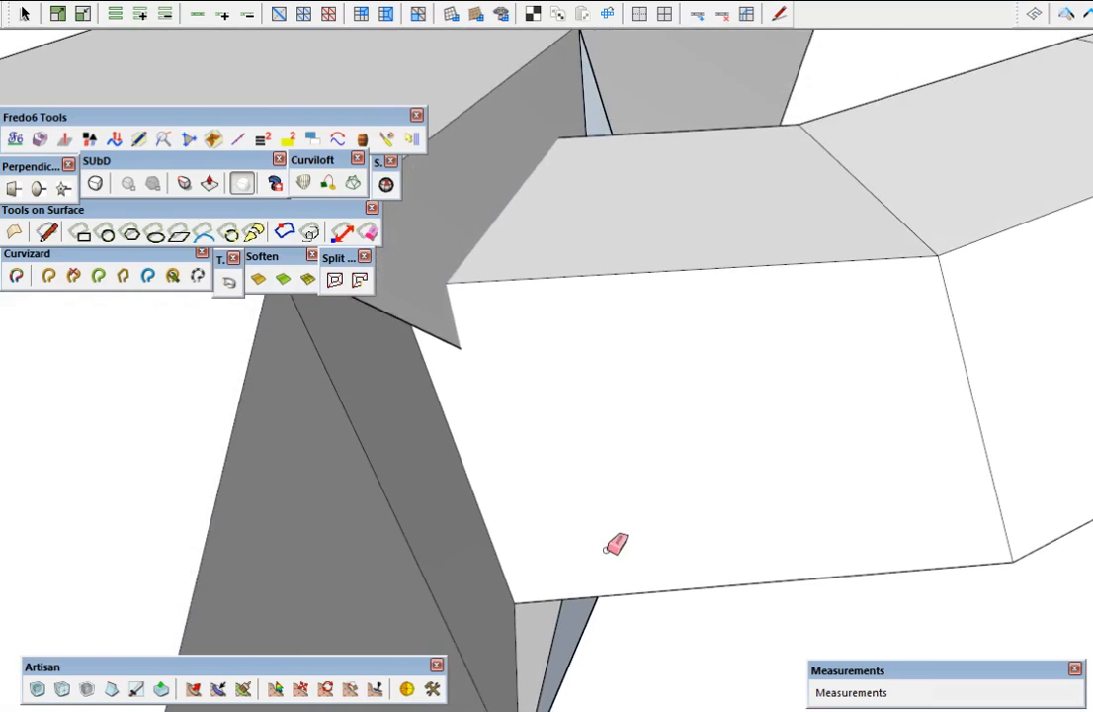
left_click(443, 339)
Draw the missing edges from the side branch's base corners to the main branch's corners to close the open gaps
mouse_move(782, 171)
middle_mouse_down()
mouse_move(611, 301)
mouse_move(630, 484)
mouse_move(707, 292)
mouse_move(642, 259)
middle_mouse_up()
key("l")
left_click(633, 264)
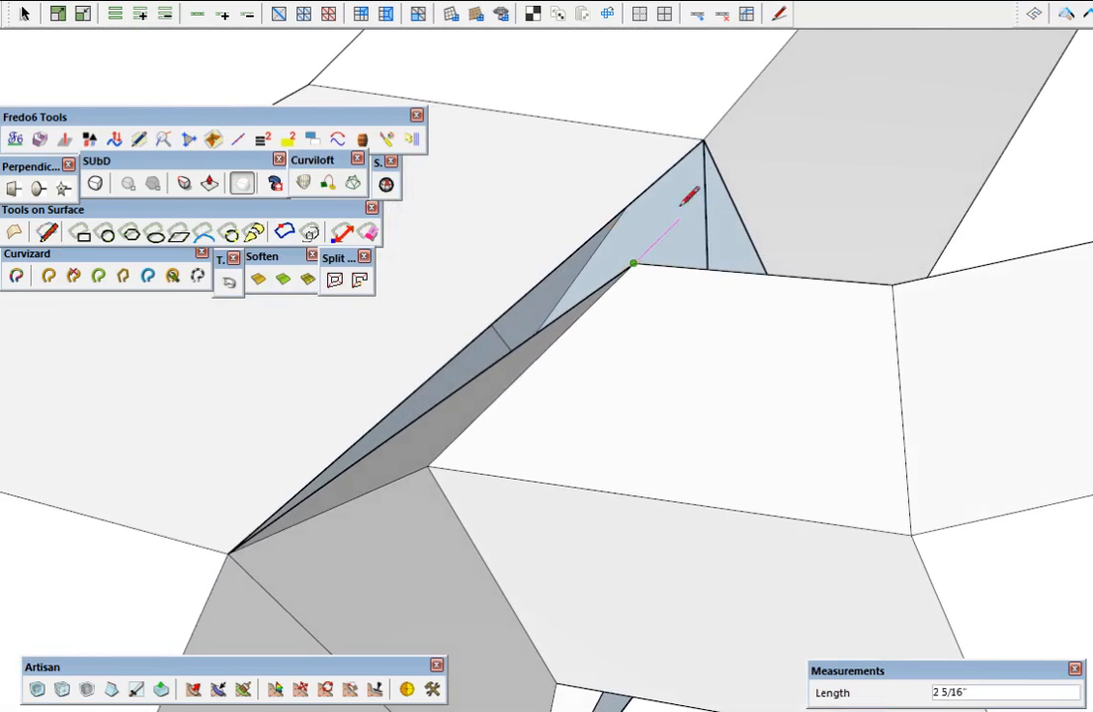
mouse_move(706, 135)
middle_mouse_down()
mouse_move(728, 368)
mouse_move(453, 414)
mouse_move(567, 378)
mouse_move(270, 400)
mouse_move(874, 549)
mouse_move(676, 305)
middle_mouse_up()
left_click(696, 325)
left_click(847, 431)
Combine the two adjacent triangles on the upper side of the fork into a single quad
mouse_move(607, 407)
middle_mouse_down()
mouse_move(985, 351)
mouse_move(703, 510)
mouse_move(971, 634)
middle_mouse_up()
scroll(698, 464, "down", 3)
key("space")
left_click(609, 432)
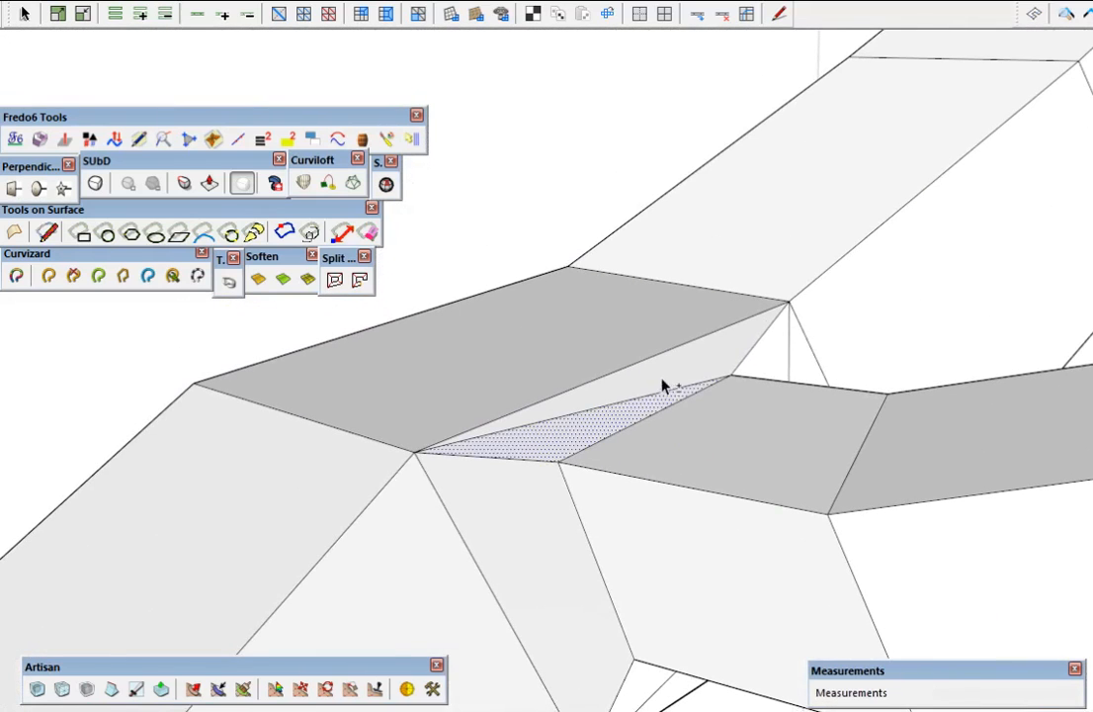
left_click(665, 385, "shift")
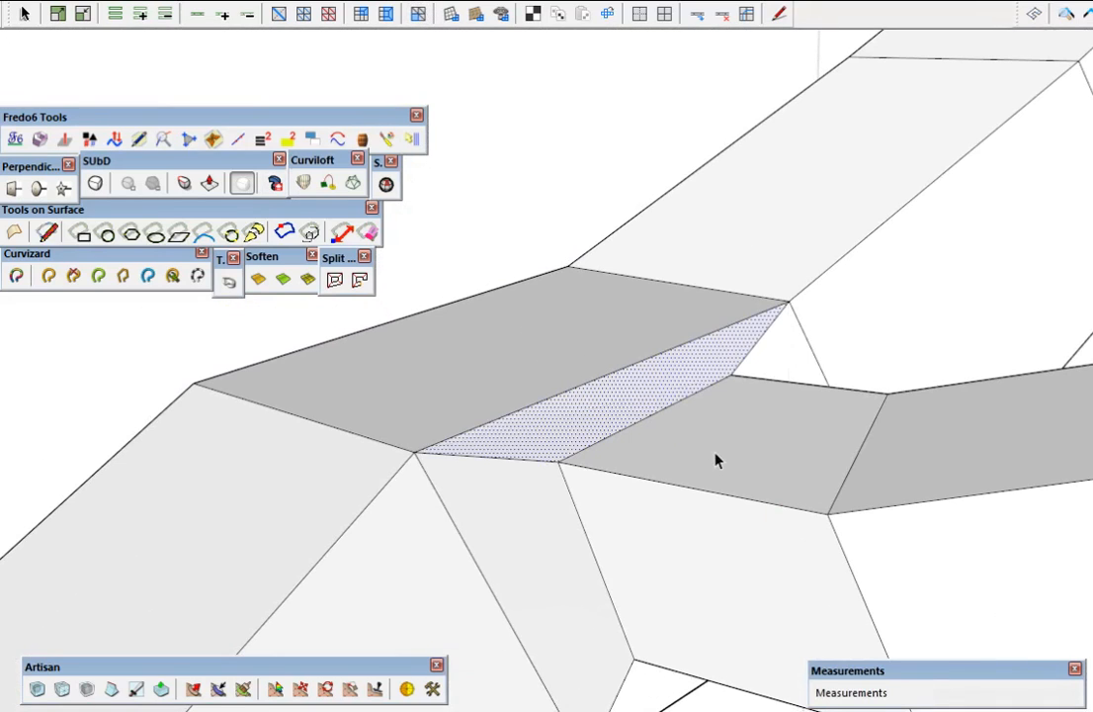
Select the ring of lengthwise edges on the side branch's first segment and move it 4 3/8" outward along the edge direction
middle_click_drag(717, 460, 889, 573)
middle_click_drag(791, 514, 729, 505)
left_click(742, 498)
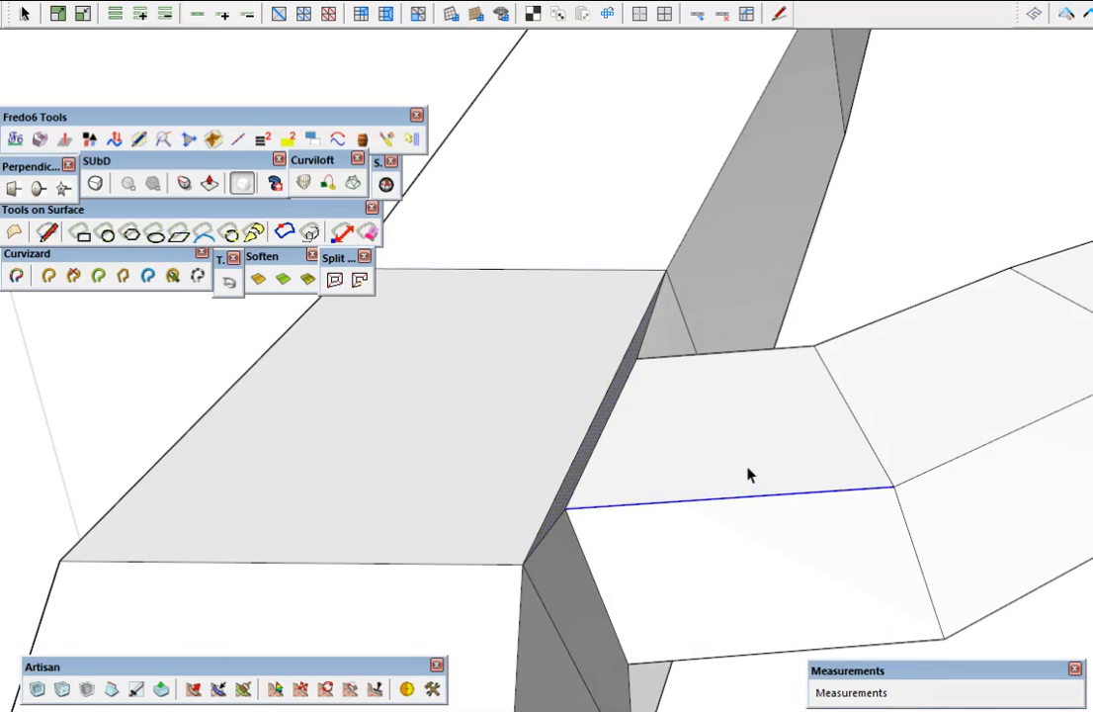
middle_click_drag(685, 436, 731, 580)
key("ctrl+r")
key("shift+m")
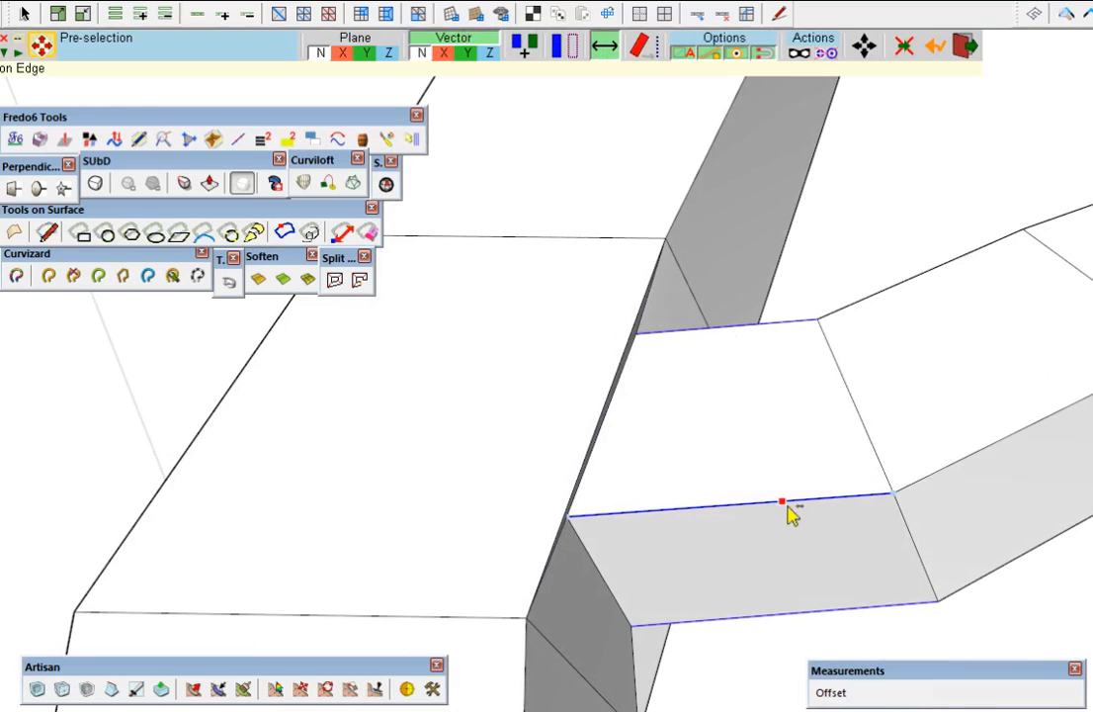
left_click(787, 510)
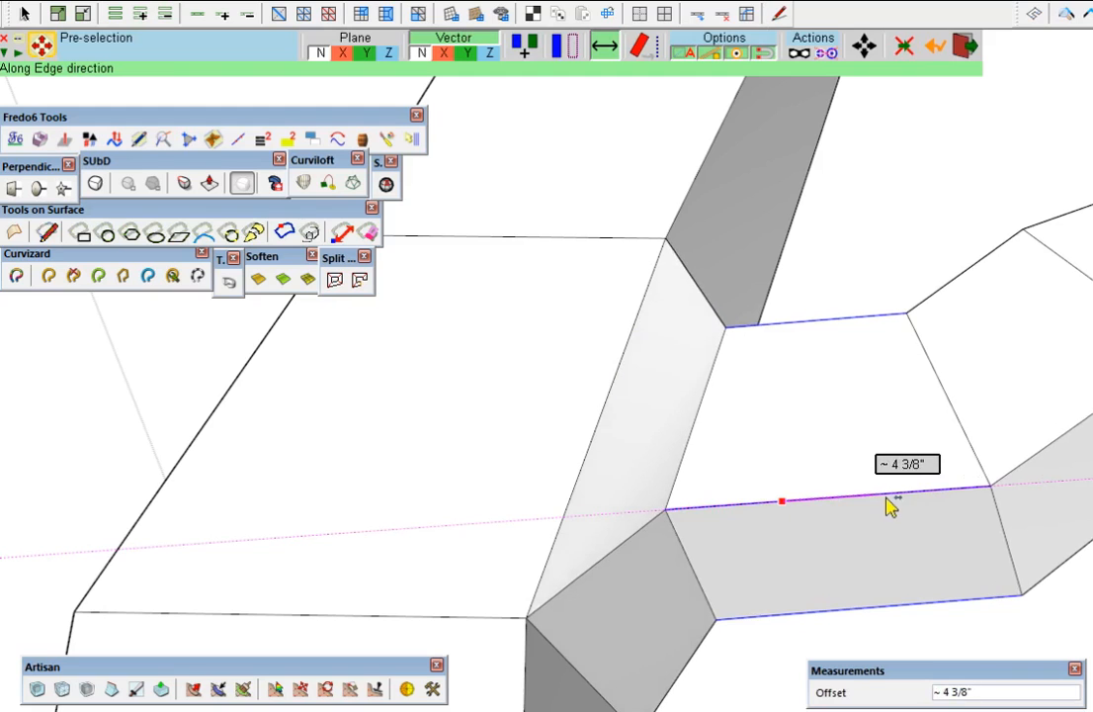
middle_click_drag(889, 500, 524, 633)
middle_click_drag(850, 363, 797, 397, "shift")
key("space")
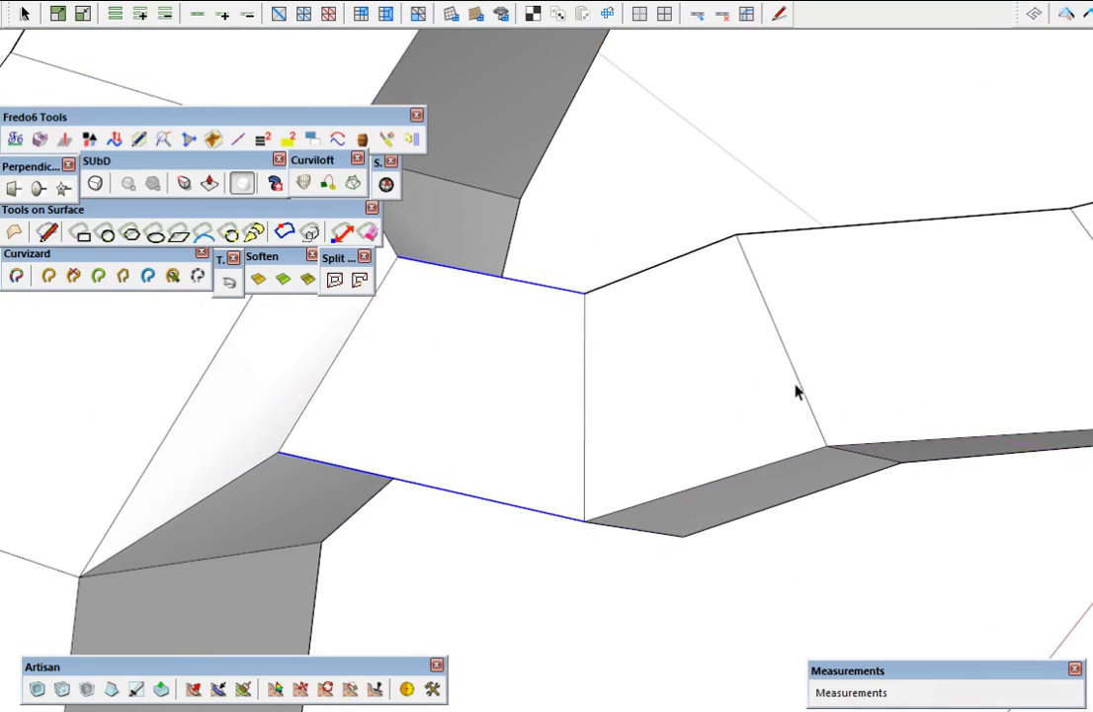
Try to move the side branch's second ring of crosswise edges along the edge direction, and undo the change
left_click(812, 422)
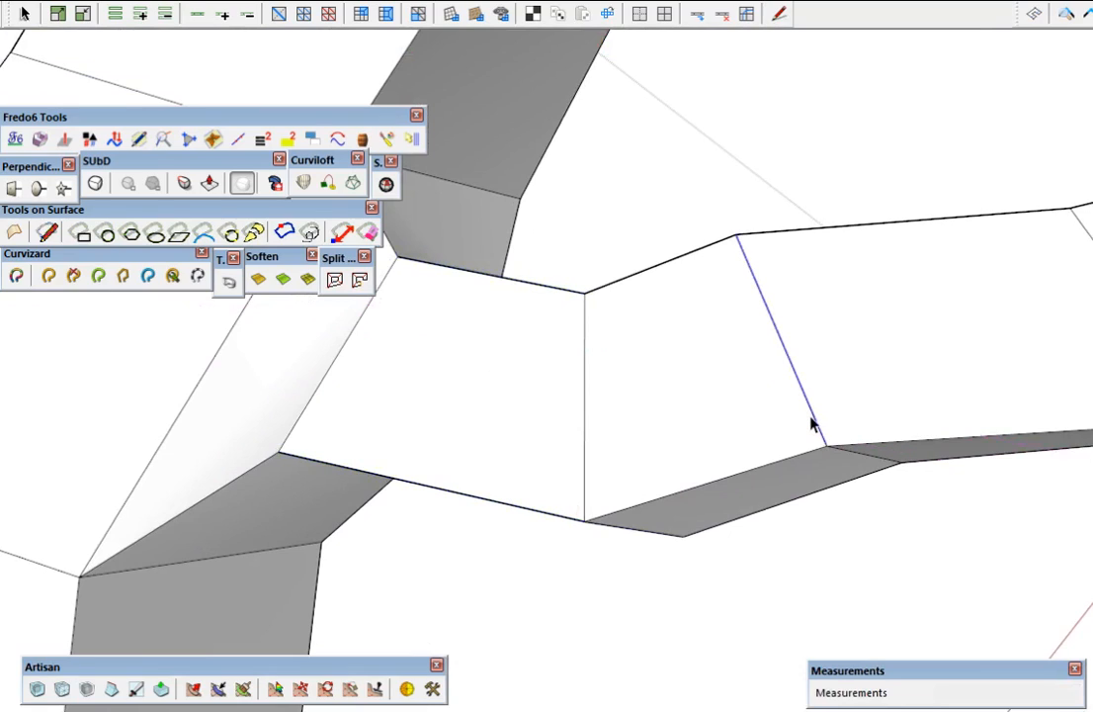
left_click(836, 450, "shift")
key("m")
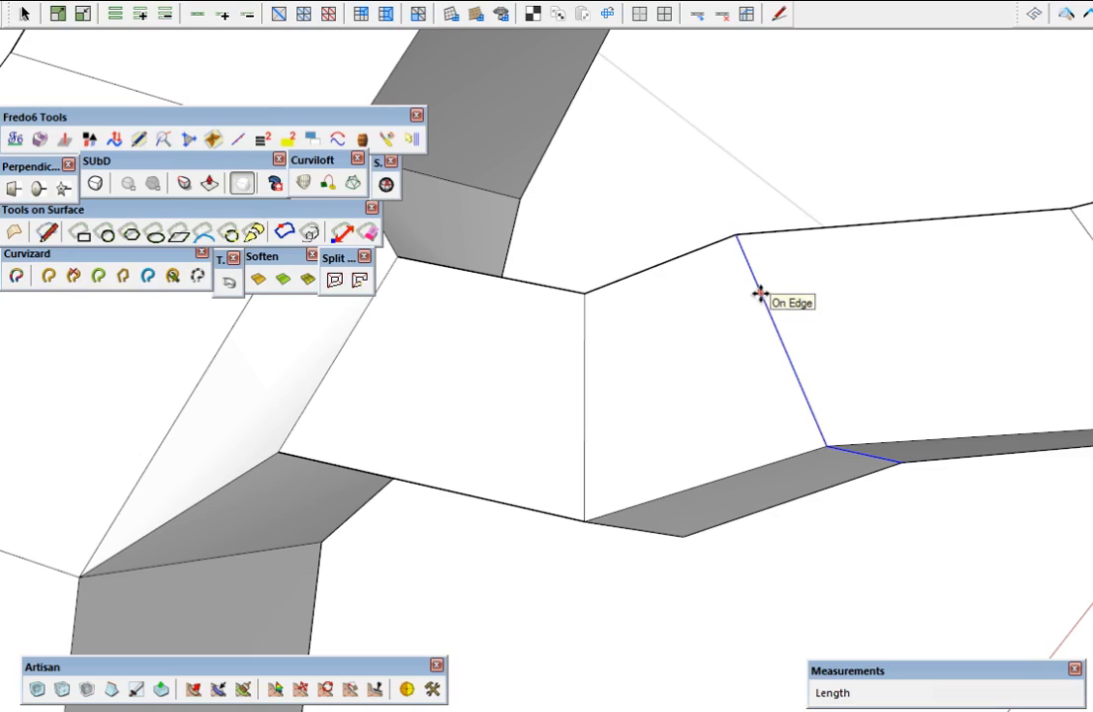
left_click(212, 138)
left_click(772, 312)
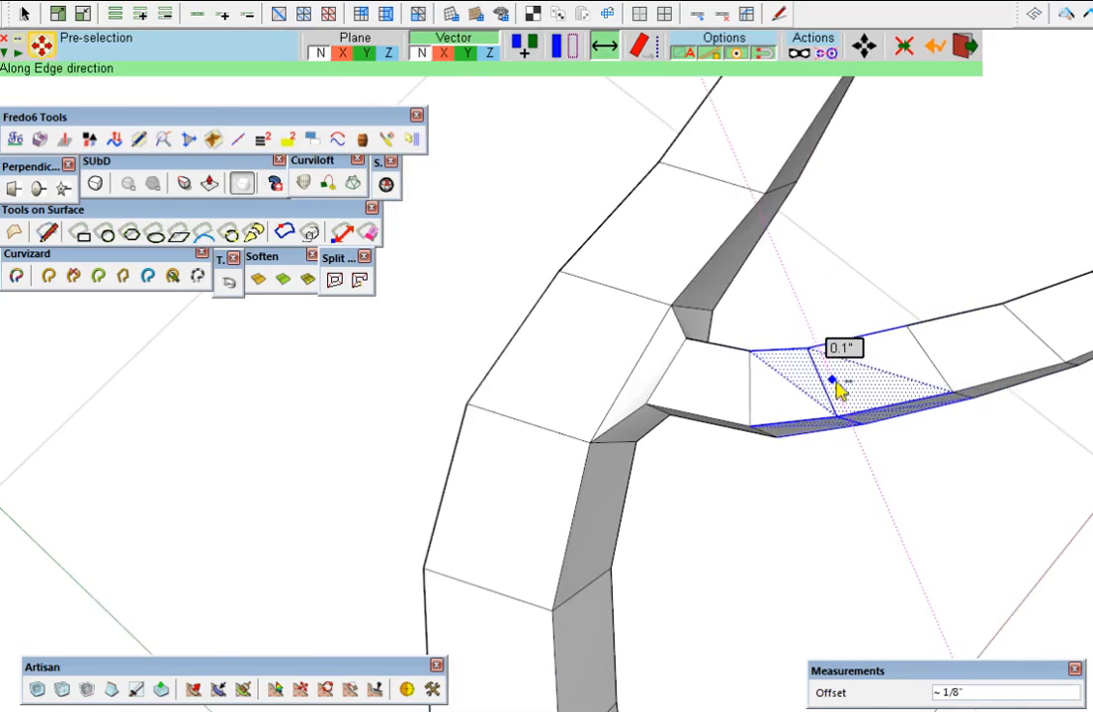
middle_click_drag(895, 415, 723, 494, "shift")
scroll(793, 469, "down", 2)
middle_click_drag(797, 421, 1077, 297)
middle_click_drag(793, 455, 917, 173, "shift")
key("ctrl+z")
Clear the edge selection on the side branch and turn the subdivision preview on for the whole tree
middle_click_drag(768, 450, 774, 409)
middle_click_drag(764, 454, 822, 482)
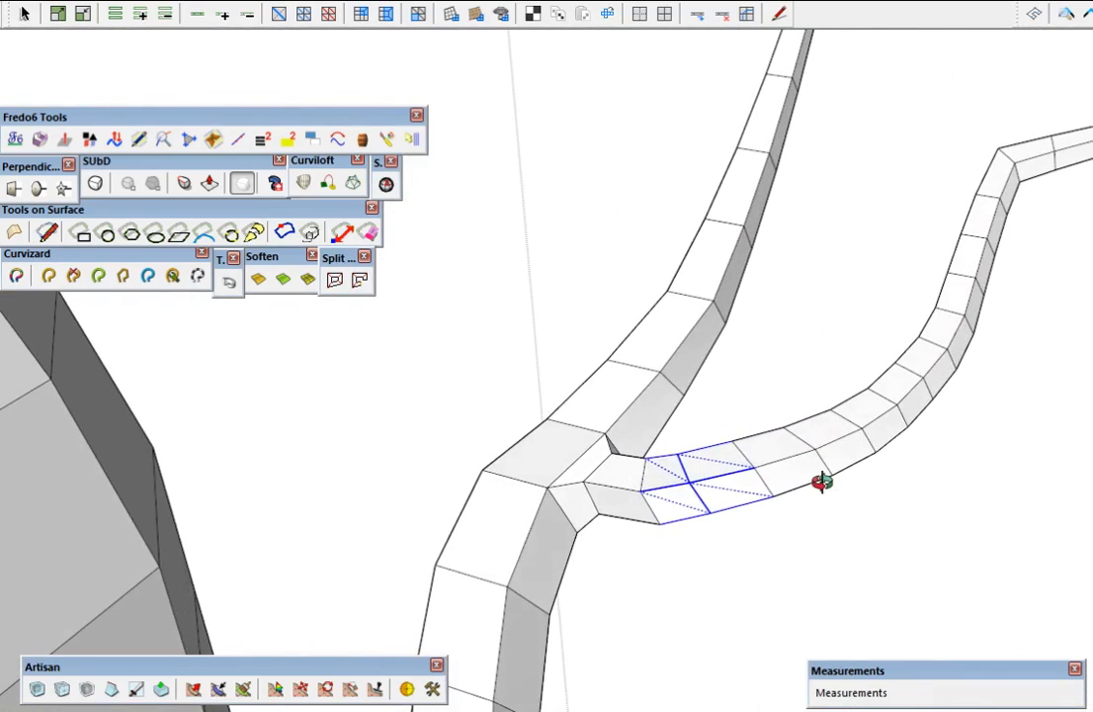
middle_click_drag(826, 492, 755, 468)
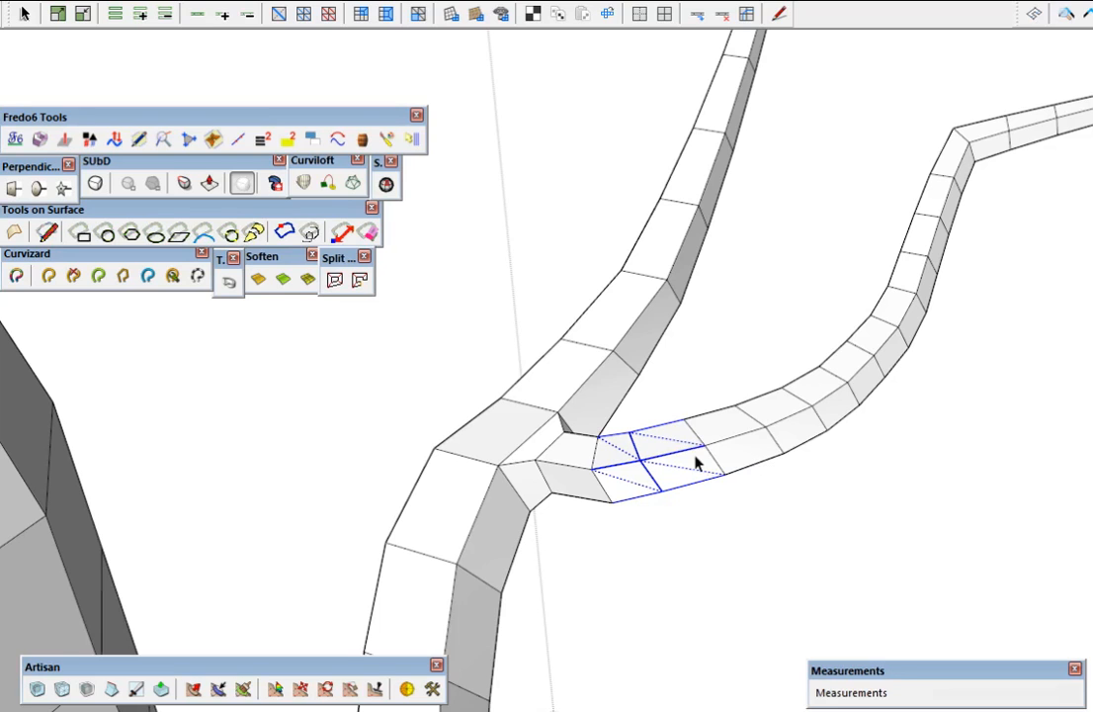
scroll(698, 459, "up", 2)
mouse_move(697, 458)
middle_mouse_down()
mouse_move(713, 454)
mouse_move(681, 636)
mouse_move(747, 701)
middle_mouse_up()
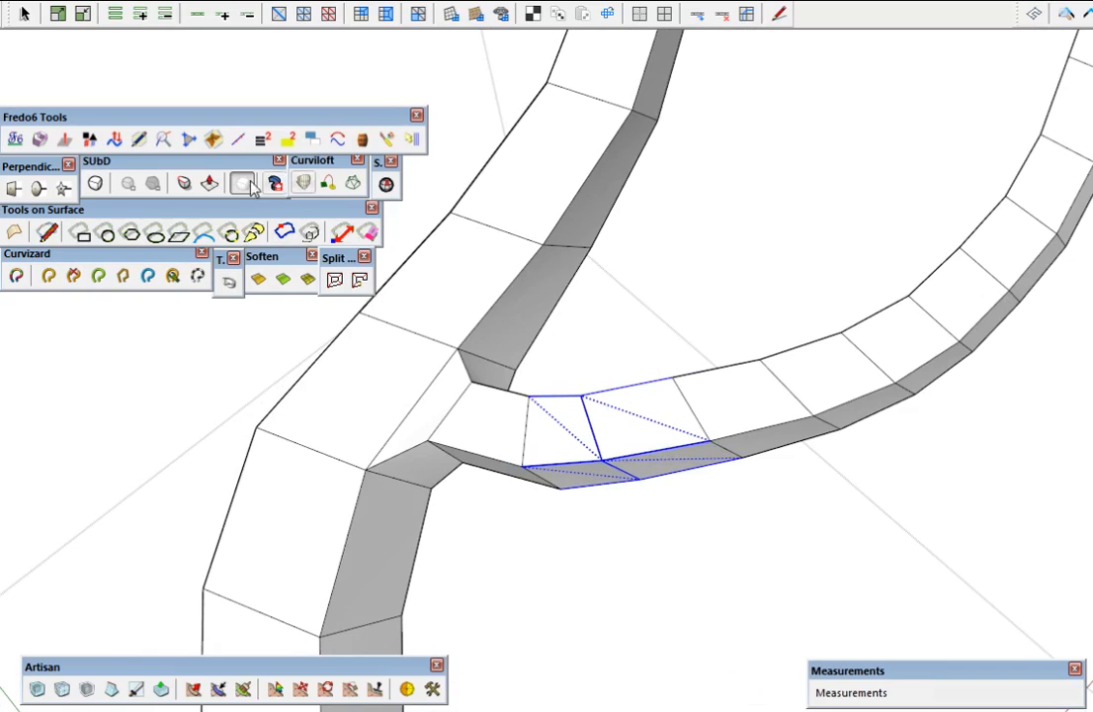
mouse_move(706, 460)
middle_mouse_down()
mouse_move(620, 375)
mouse_move(492, 179)
middle_mouse_up()
scroll(623, 390, "down", 2)
scroll(624, 406, "down", 2)
mouse_move(591, 348)
middle_mouse_down("shift")
mouse_move(690, 398)
mouse_move(585, 176)
middle_mouse_up("shift")
scroll(722, 407, "down", 2)
left_click(724, 497)
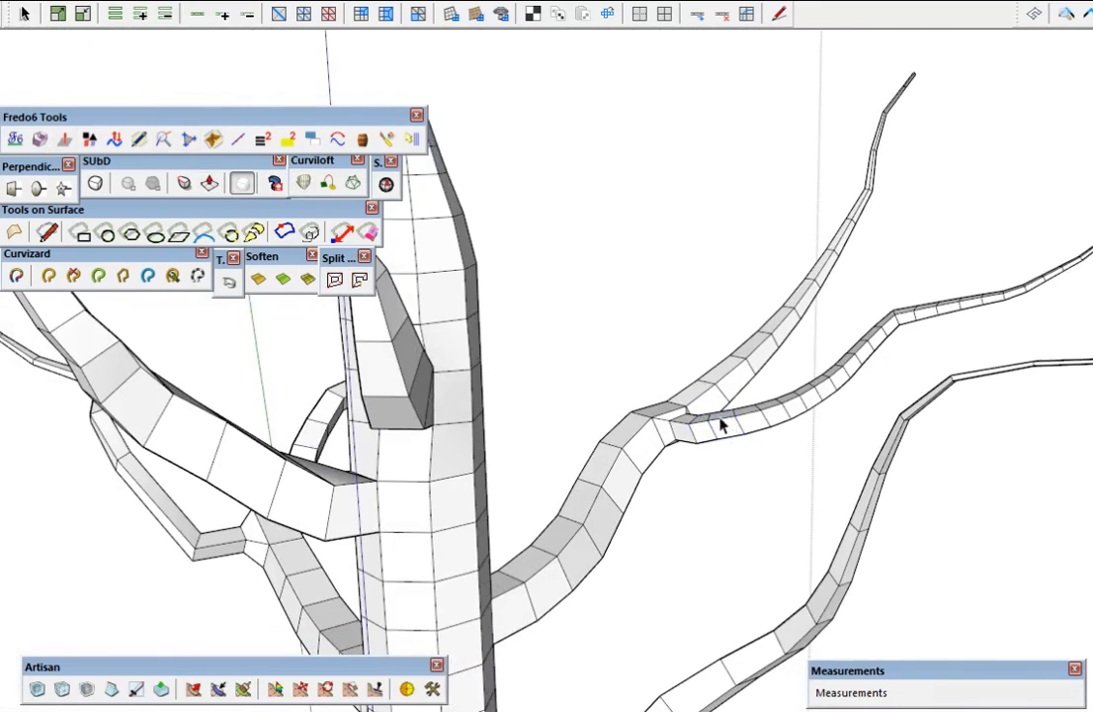
middle_click_drag(731, 450, 761, 556)
scroll(682, 422, "up", 6)
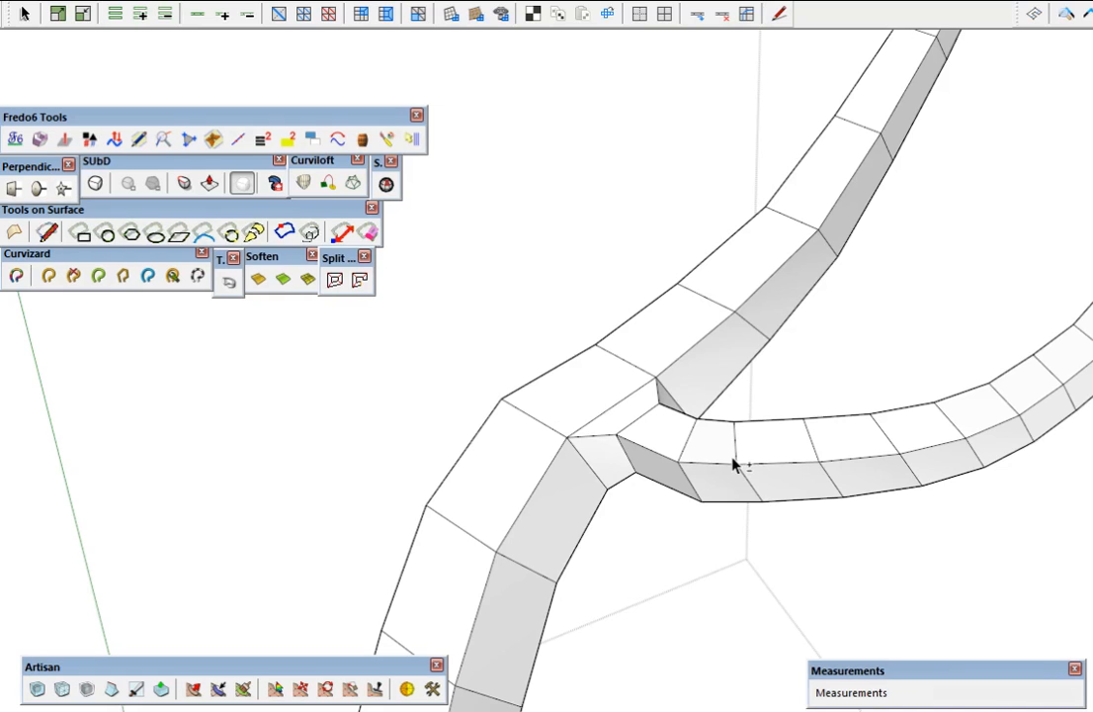
key("shift+s")
Examine the smoothed tree from several sides, checking the branch joints, branch shapes and tapered trunk top
middle_click_drag(855, 443, 23, 499)
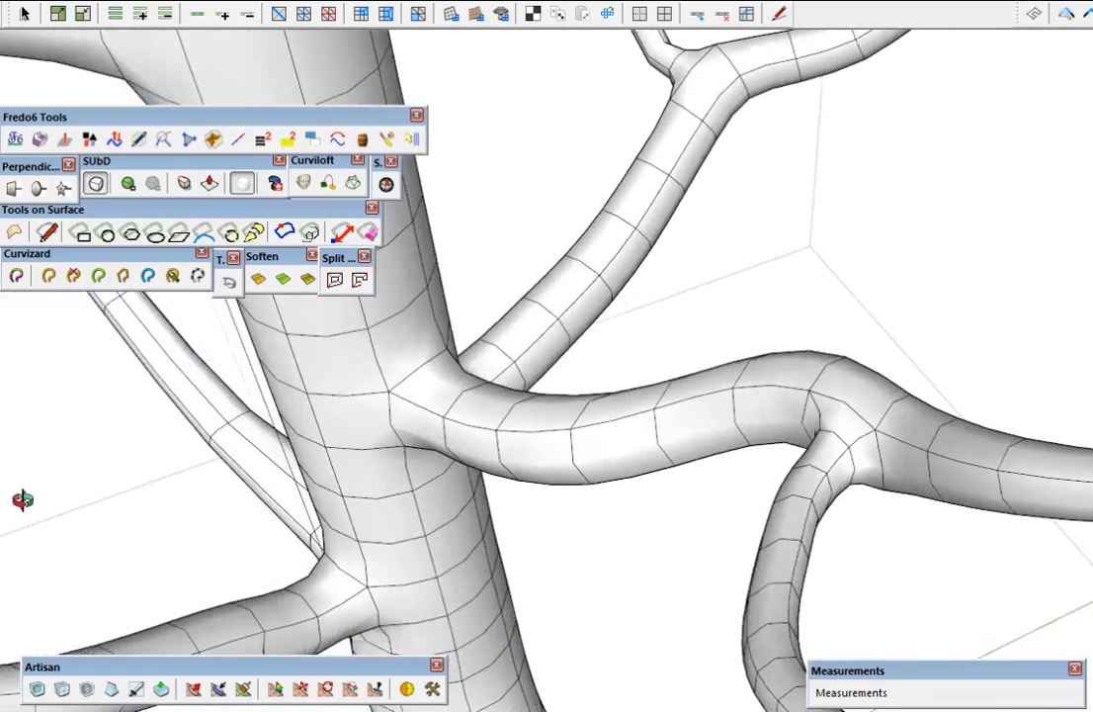
mouse_move(771, 442)
middle_mouse_down()
mouse_move(209, 402)
mouse_move(515, 142)
mouse_move(422, 82)
mouse_move(505, 476)
mouse_move(834, 411)
mouse_move(822, 469)
mouse_move(786, 314)
mouse_move(811, 402)
mouse_move(630, 272)
mouse_move(837, 352)
mouse_move(652, 536)
mouse_move(809, 427)
middle_mouse_up()
mouse_move(641, 514)
middle_mouse_down()
mouse_move(692, 474)
mouse_move(752, 470)
mouse_move(630, 439)
mouse_move(652, 510)
mouse_move(698, 380)
mouse_move(723, 442)
mouse_move(675, 421)
mouse_move(654, 439)
mouse_move(693, 530)
mouse_move(708, 536)
middle_mouse_up()
scroll(686, 532, "down", 2)
mouse_move(708, 536)
middle_mouse_down("shift")
mouse_move(711, 489)
mouse_move(617, 488)
mouse_move(761, 453)
mouse_move(598, 468)
mouse_move(659, 561)
mouse_move(678, 485)
mouse_move(698, 522)
mouse_move(502, 477)
mouse_move(691, 420)
mouse_move(470, 447)
mouse_move(591, 525)
mouse_move(631, 258)
middle_mouse_up("shift")
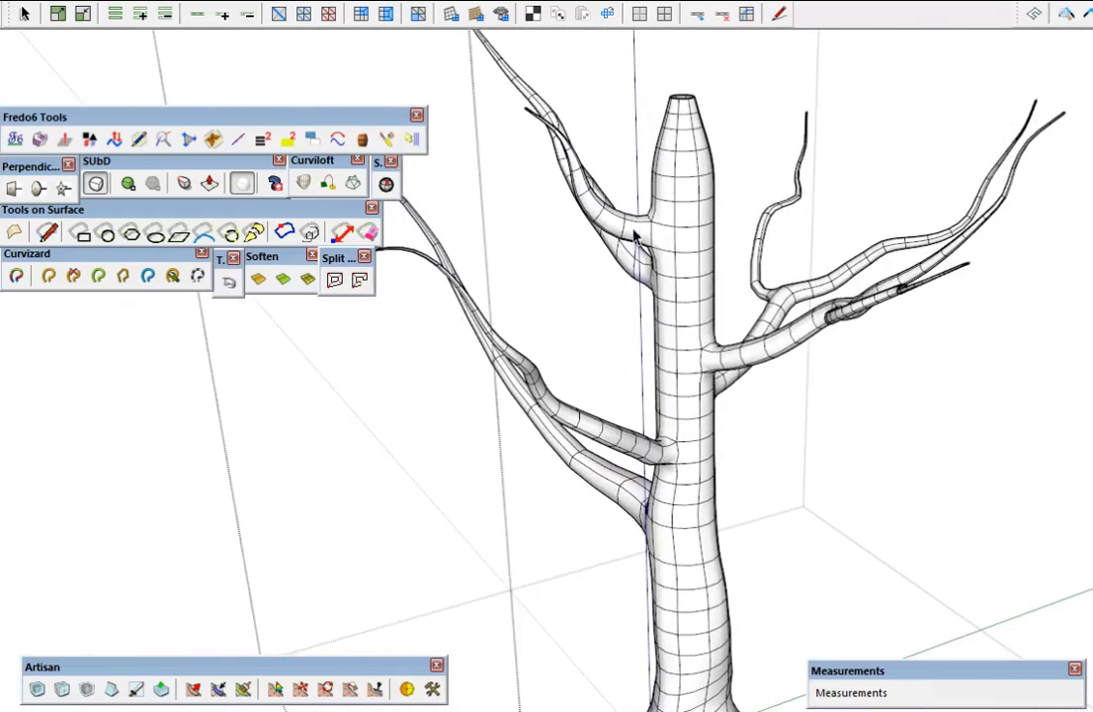
scroll(678, 206, "up", 3)
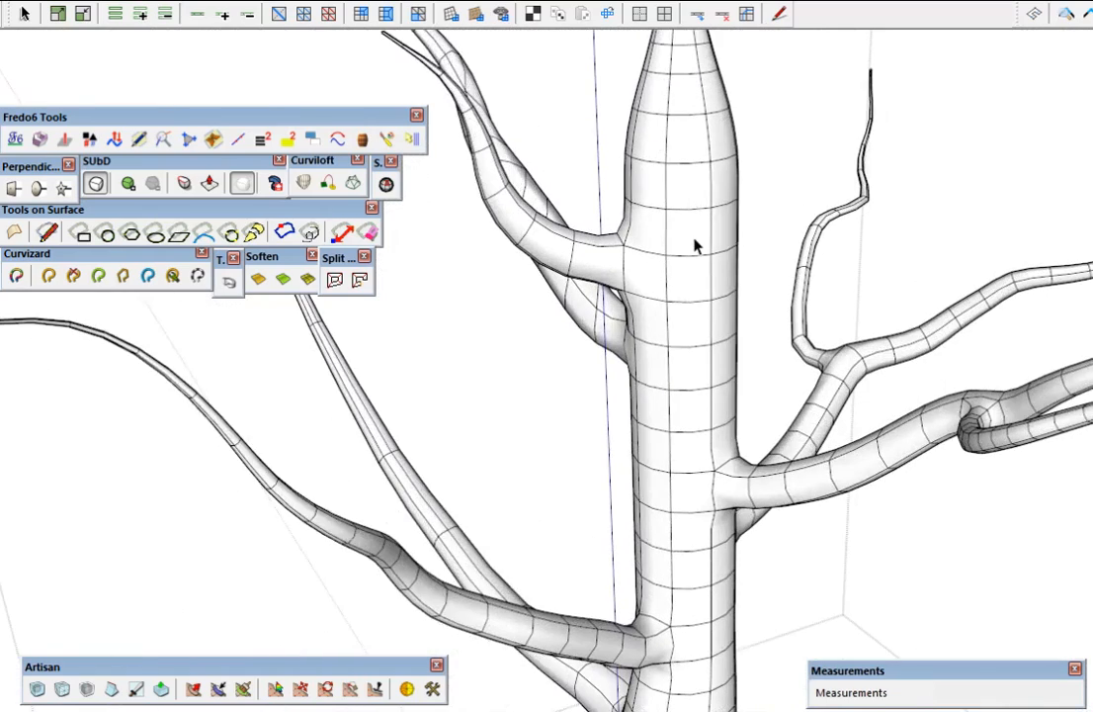
mouse_move(721, 278)
middle_mouse_down()
mouse_move(728, 245)
mouse_move(693, 427)
mouse_move(713, 463)
middle_mouse_up()
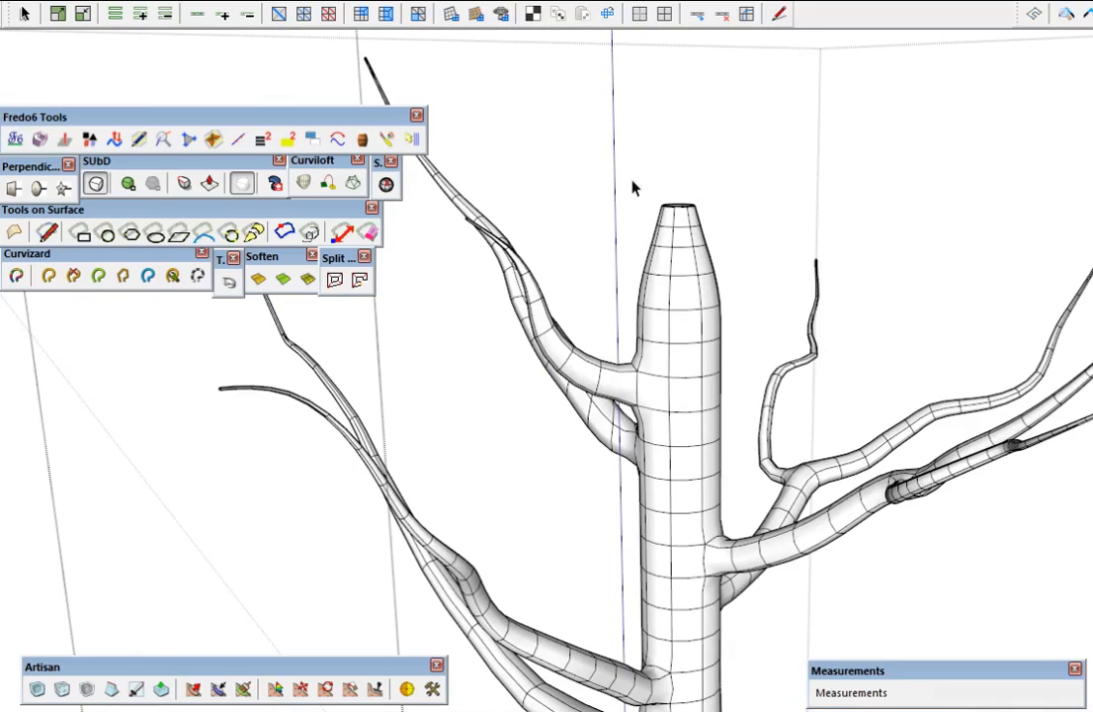
scroll(685, 134, "down", 3)
mouse_move(759, 383)
middle_mouse_down()
mouse_move(939, 313)
mouse_move(890, 327)
mouse_move(1008, 349)
mouse_move(631, 237)
middle_mouse_up()
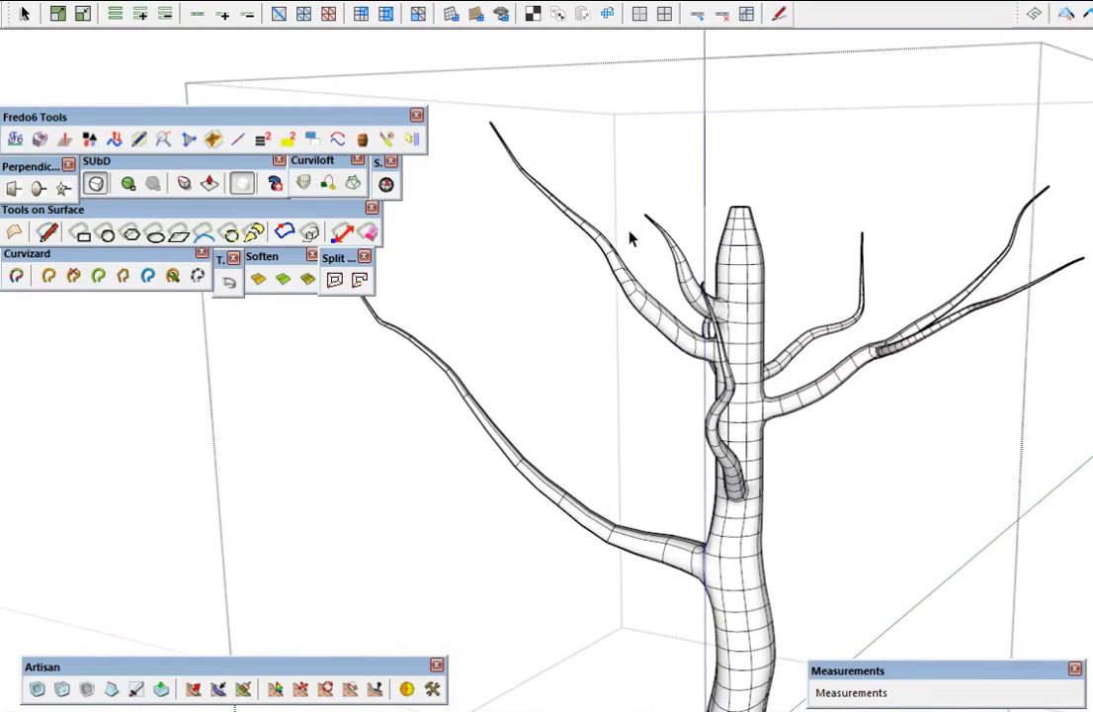
scroll(762, 329, "up", 3)
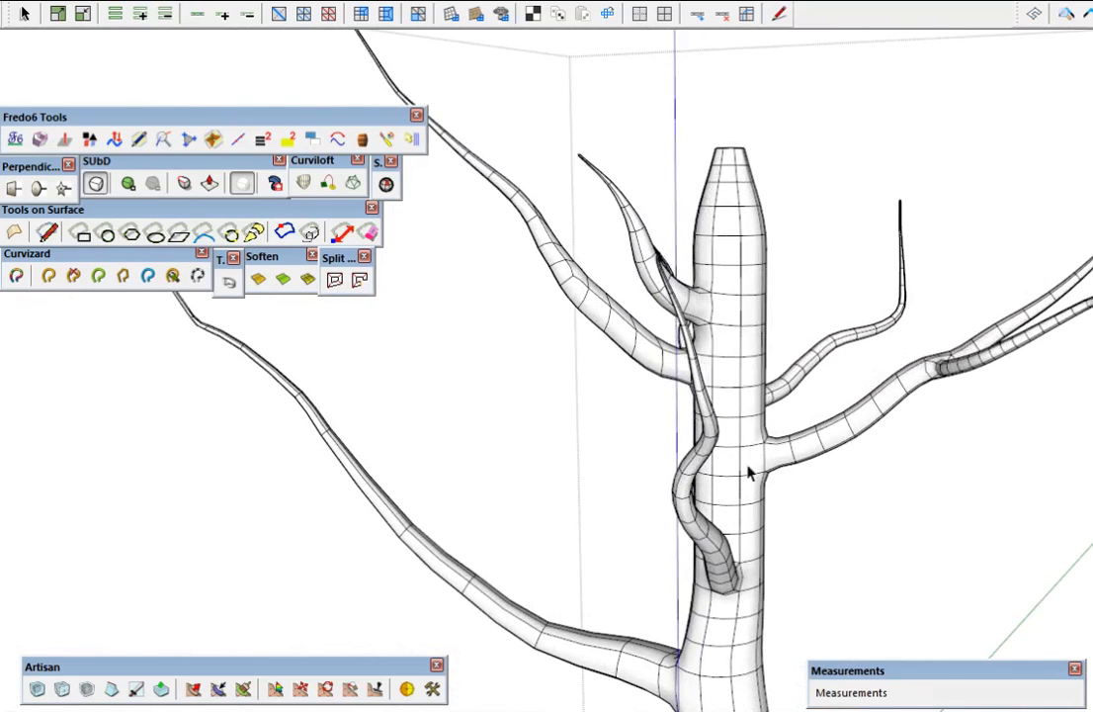
middle_click_drag(749, 468, 638, 524, "shift")
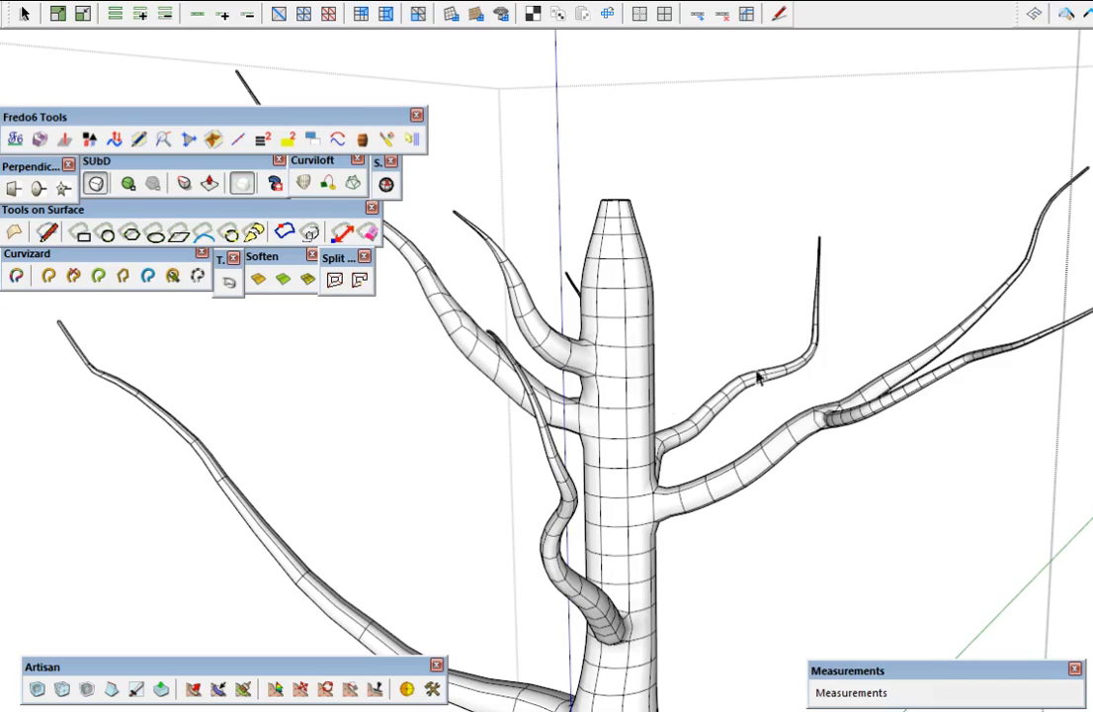
middle_click_drag(603, 588, 623, 512, "shift")
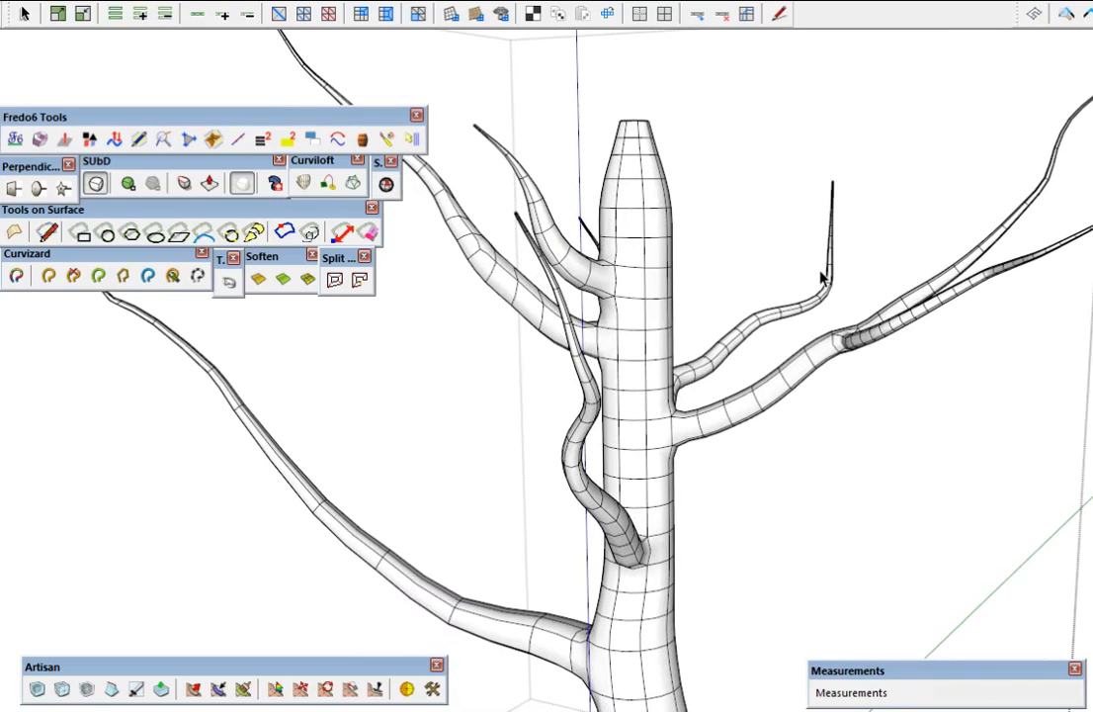
middle_click_drag(613, 496, 606, 448, "shift")
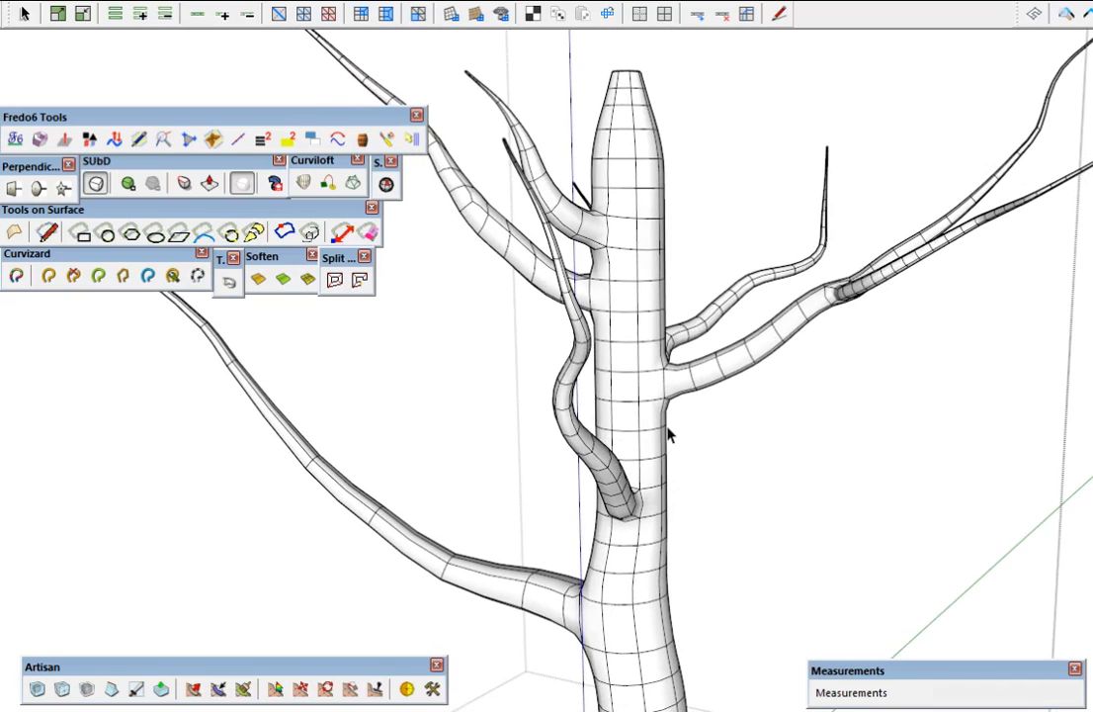
middle_click_drag(624, 493, 672, 560, "shift")
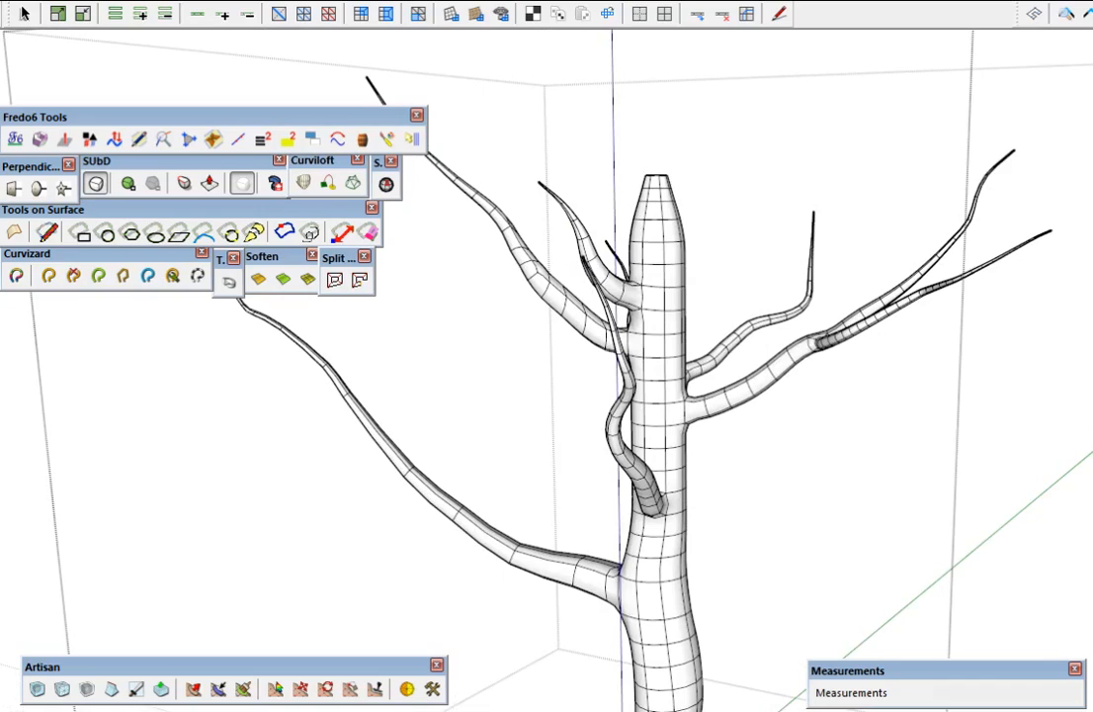